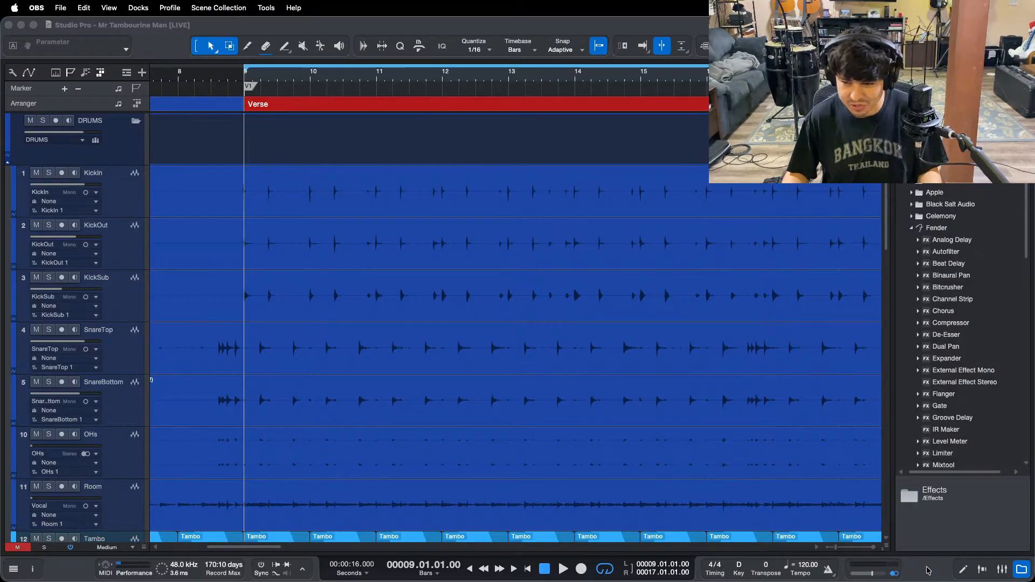
pyautogui.click(928, 570)
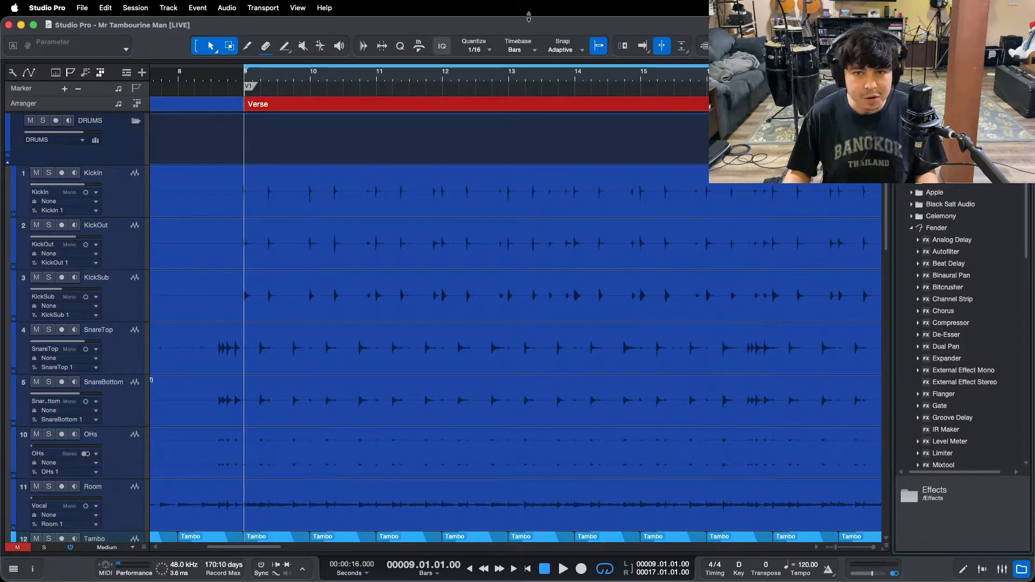
pyautogui.moveTo(483, 73); pyautogui.dragTo(496, 77)
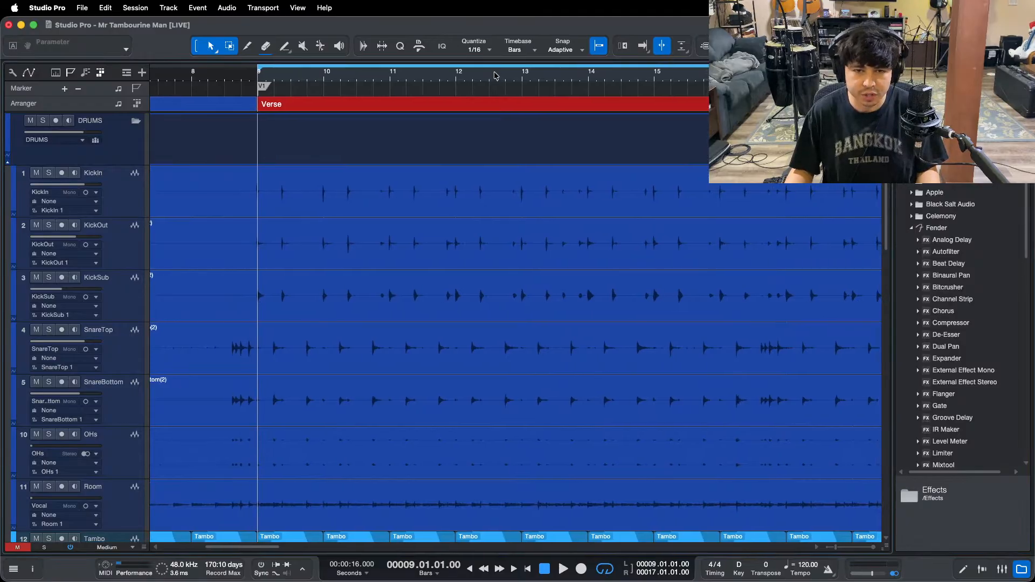
pyautogui.click(561, 563)
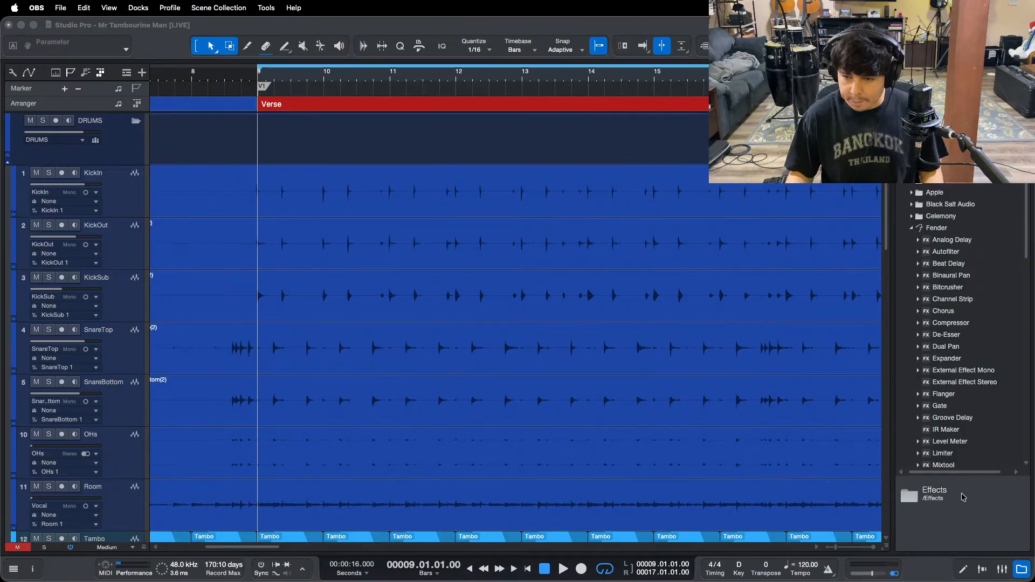
pyautogui.click(964, 508)
# Step: Review the arrangement's tracks from the drums through bass, electrics, keys and vocals down to the reference songs
pyautogui.scroll(-2, 467, 371)
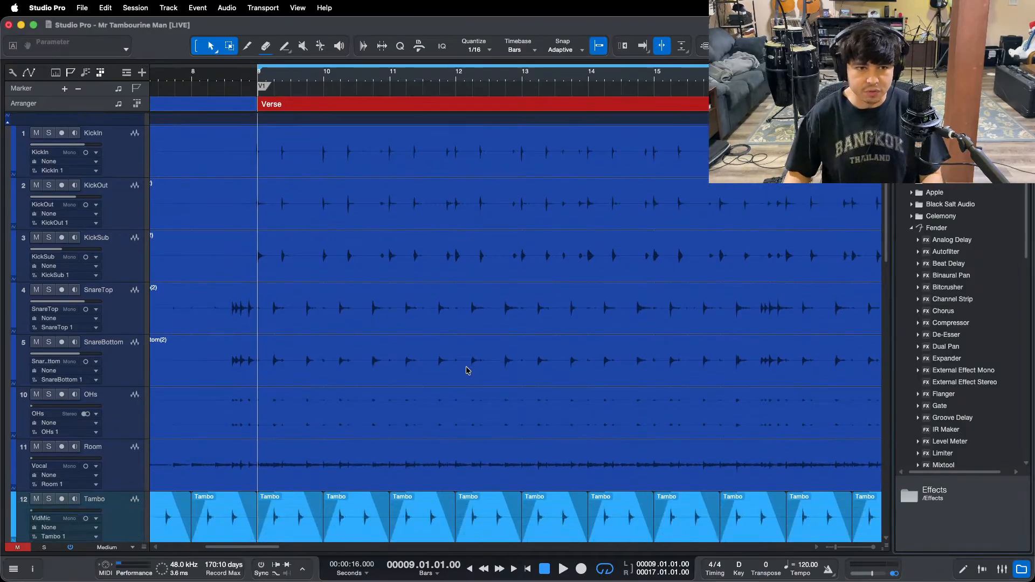
pyautogui.scroll(-8, 334, 367)
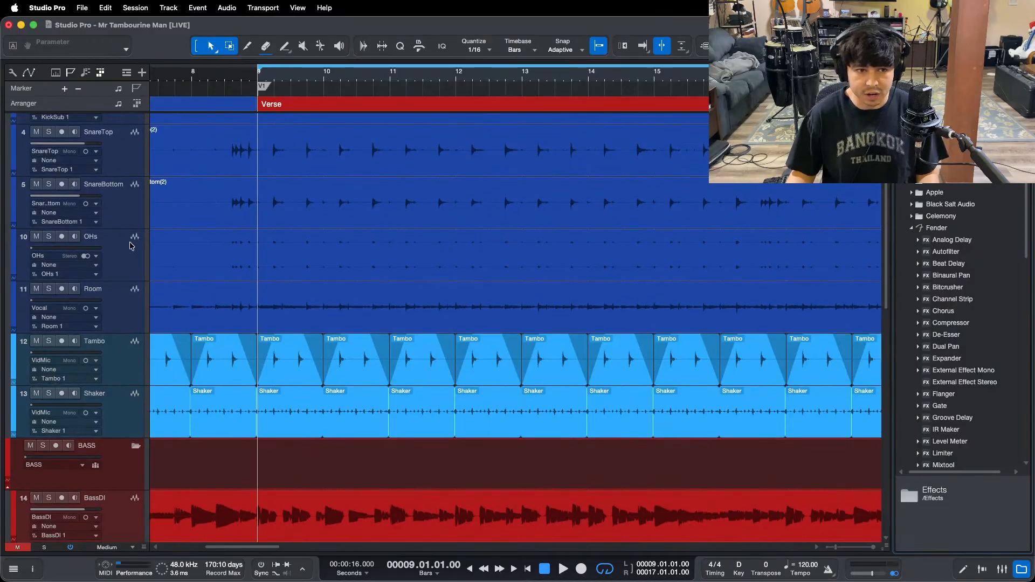
pyautogui.scroll(-9, 524, 365)
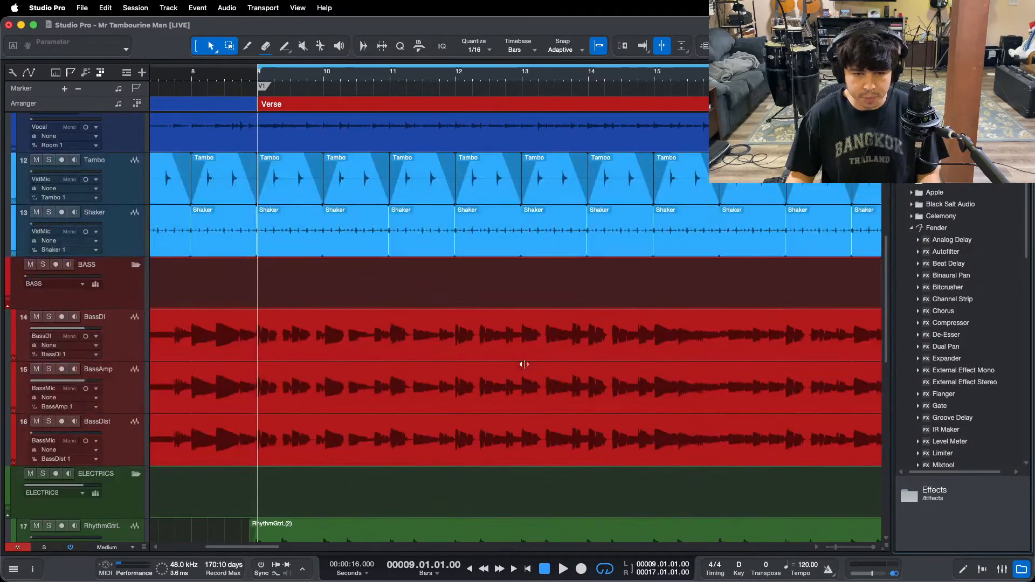
pyautogui.scroll(-11, 524, 365)
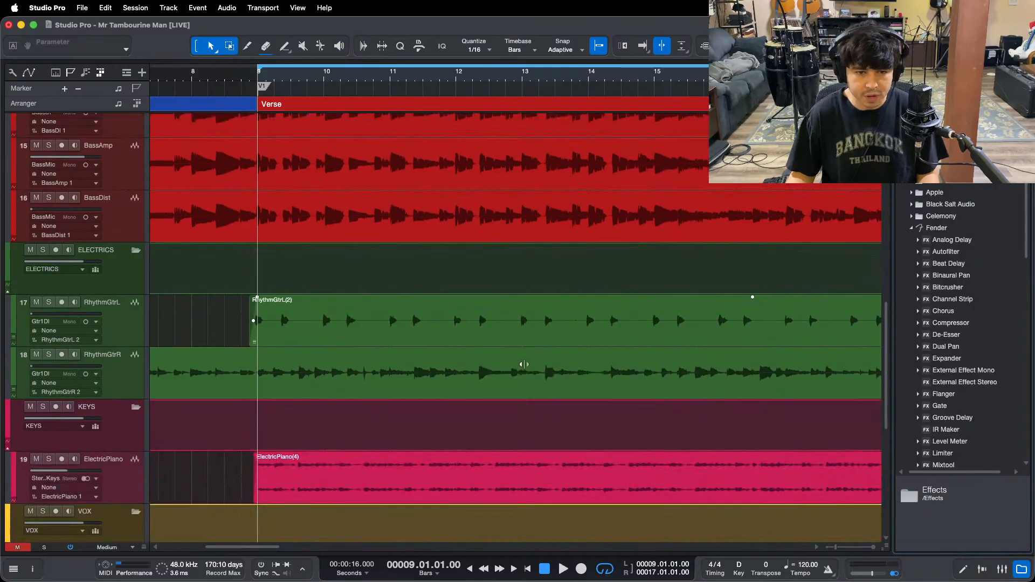
pyautogui.scroll(-2, 144, 332)
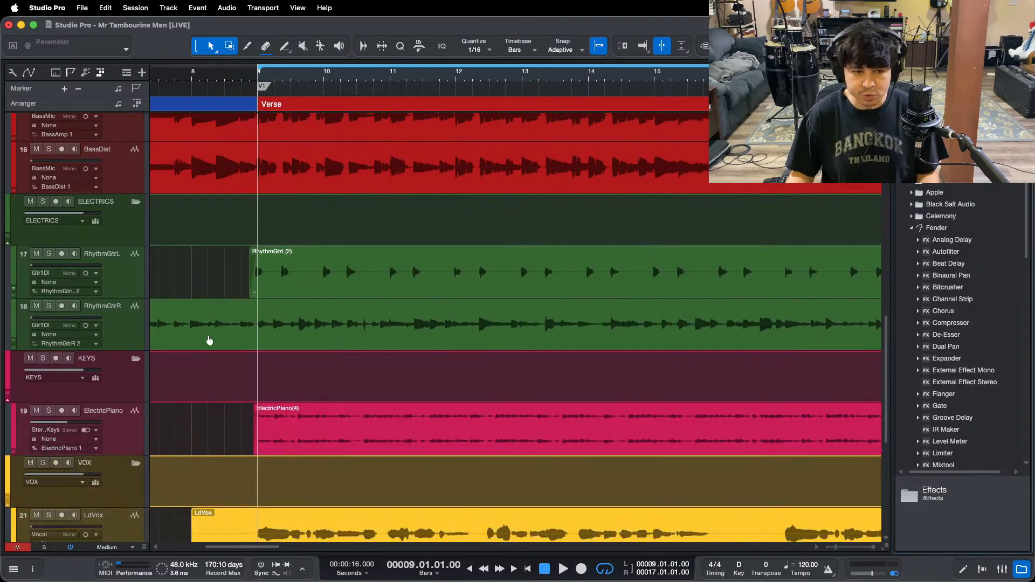
pyautogui.scroll(-9, 334, 409)
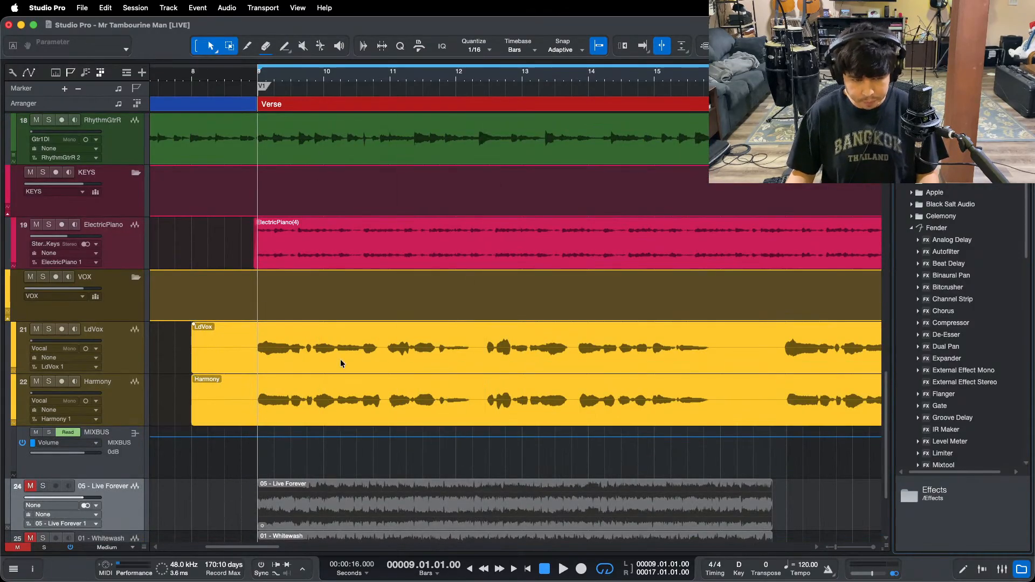
pyautogui.scroll(-2, 348, 364)
pyautogui.scroll(20, 351, 370)
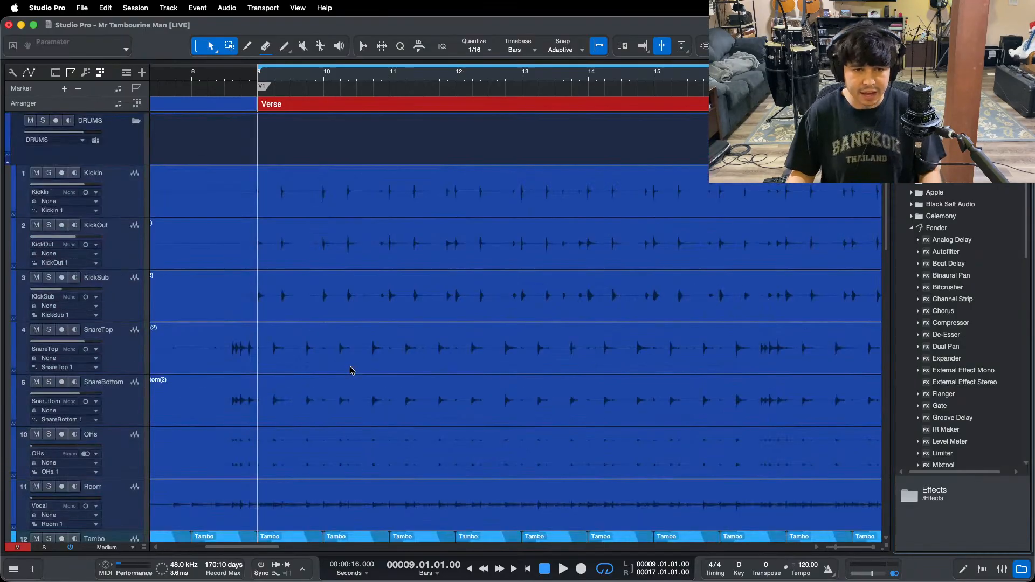
# Step: Show the mixing console and pull the ElectricPiano channel's fader all the way down
pyautogui.press('F3')
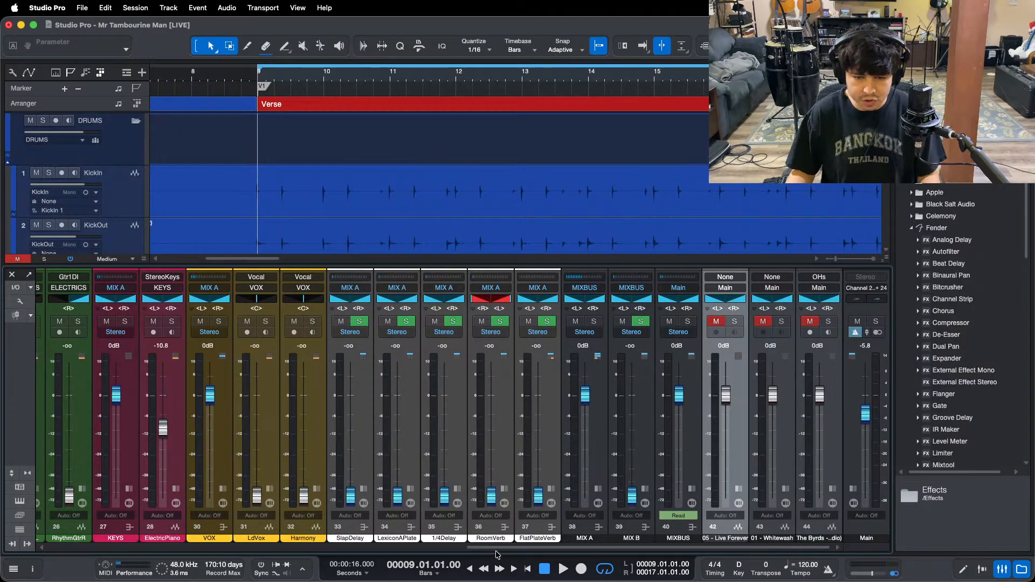
pyautogui.moveTo(496, 551); pyautogui.dragTo(399, 557)
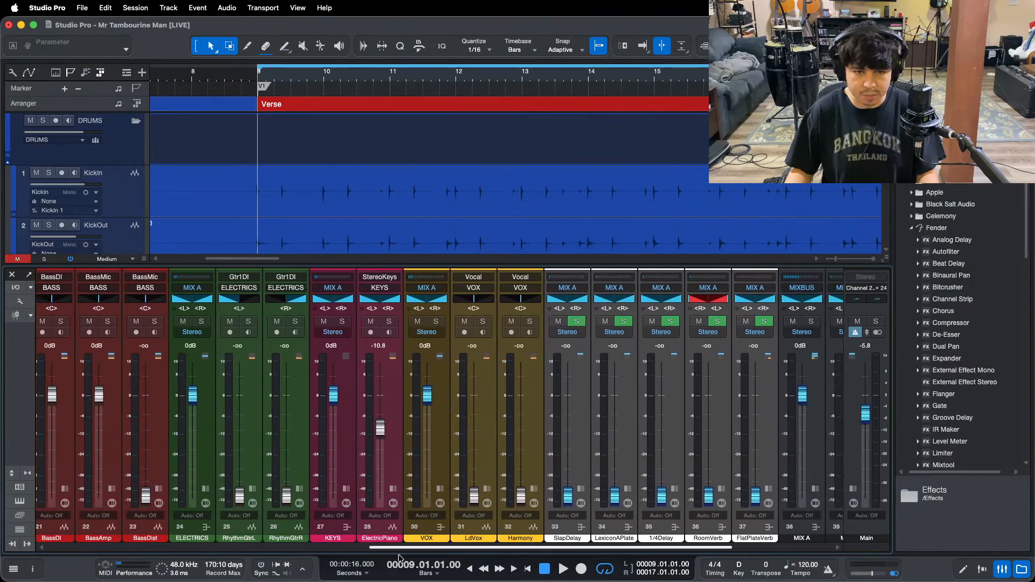
pyautogui.moveTo(376, 425); pyautogui.dragTo(378, 496)
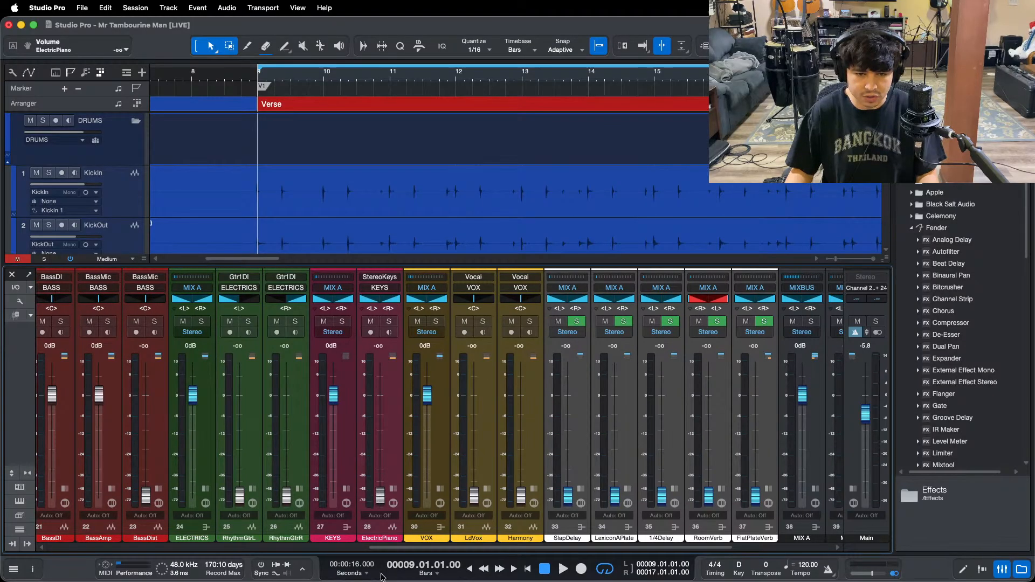
pyautogui.click(393, 489)
pyautogui.click(393, 489)
# Step: Expand the MIX A bus channel and examine the Drive, Noise and Crosstalk controls of its Console Shaper
pyautogui.moveTo(412, 549); pyautogui.dragTo(995, 436)
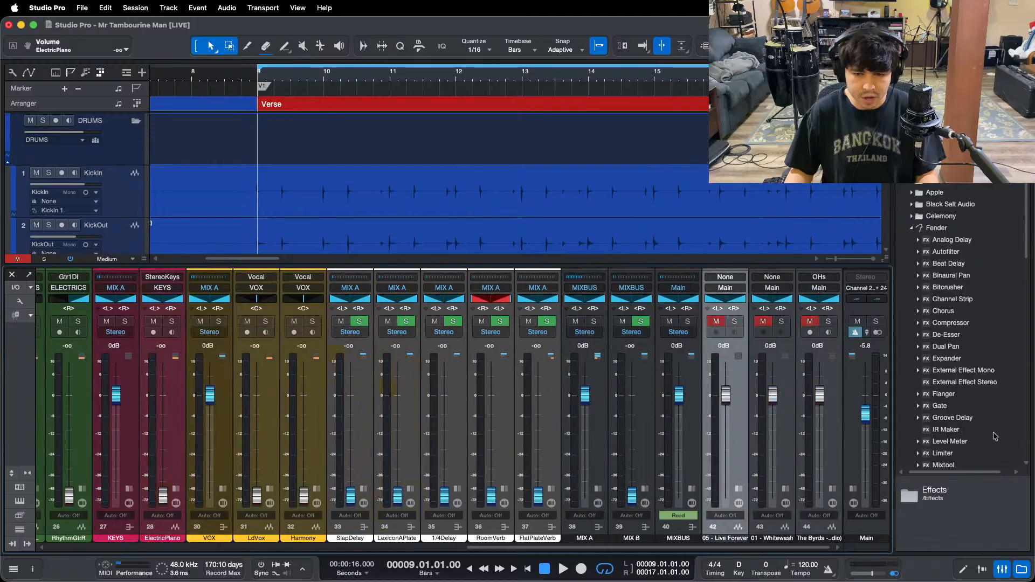
pyautogui.click(598, 489)
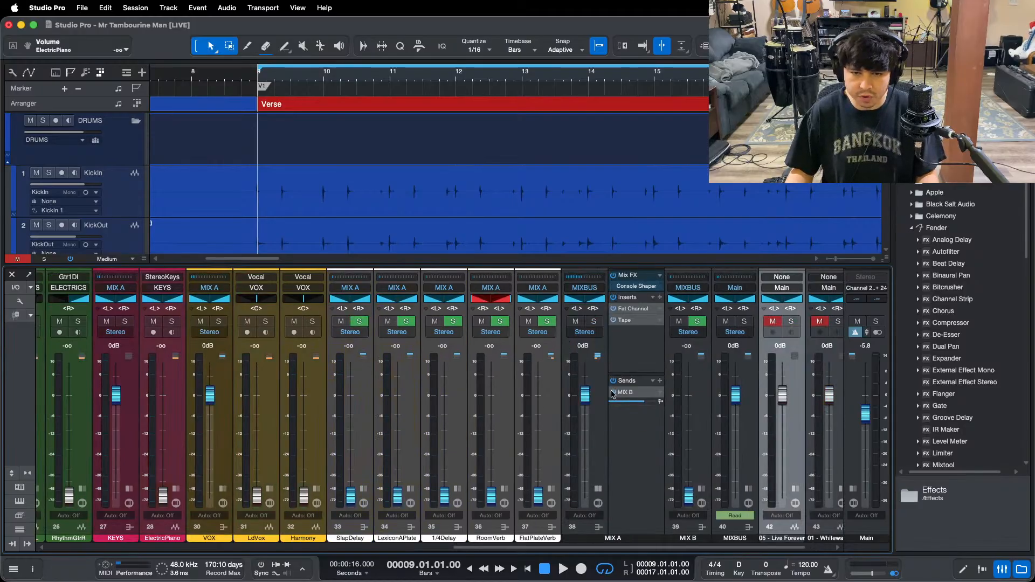
pyautogui.click(633, 287)
pyautogui.moveTo(505, 268); pyautogui.dragTo(558, 257)
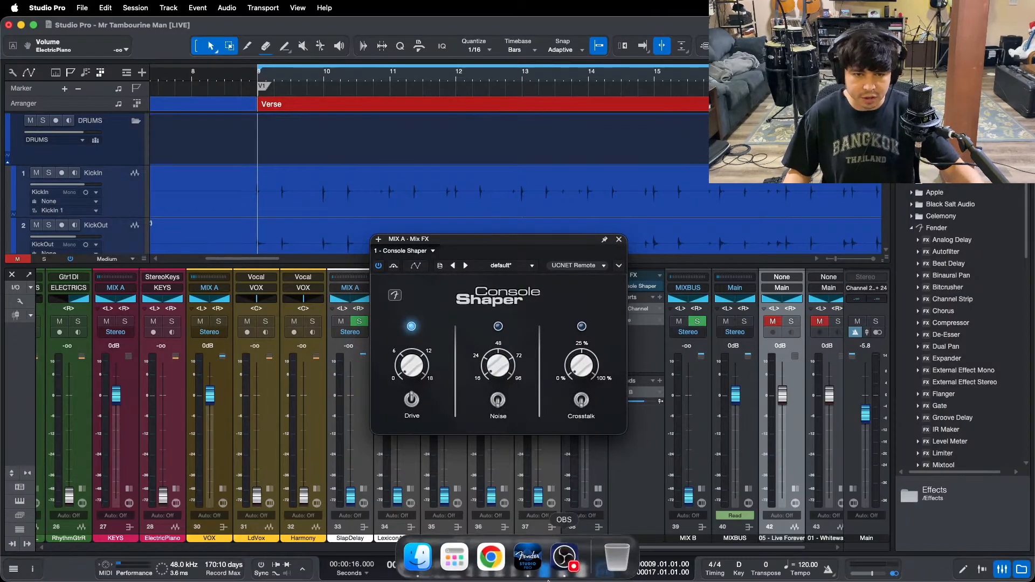
pyautogui.click(562, 572)
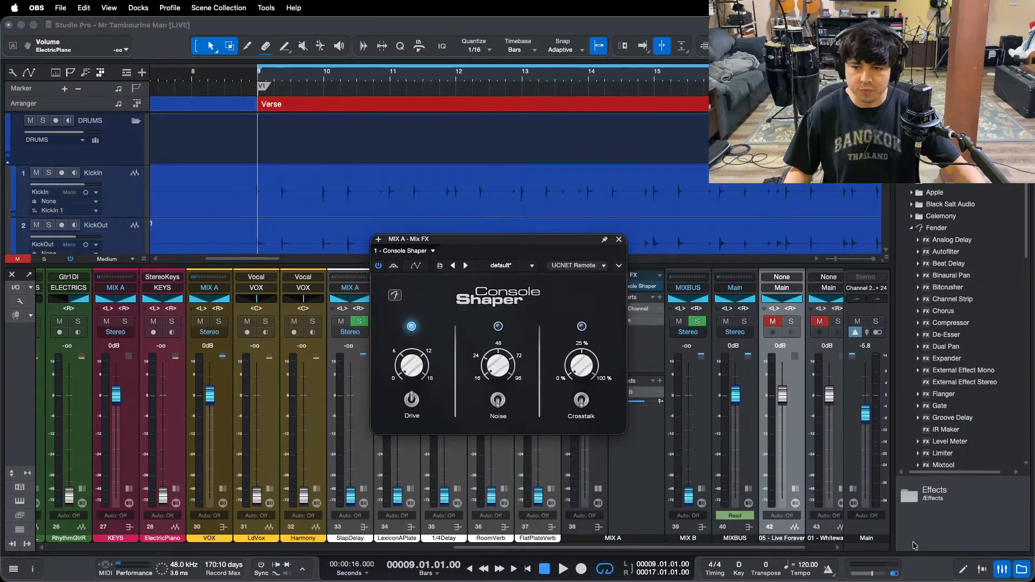
pyautogui.click(951, 534)
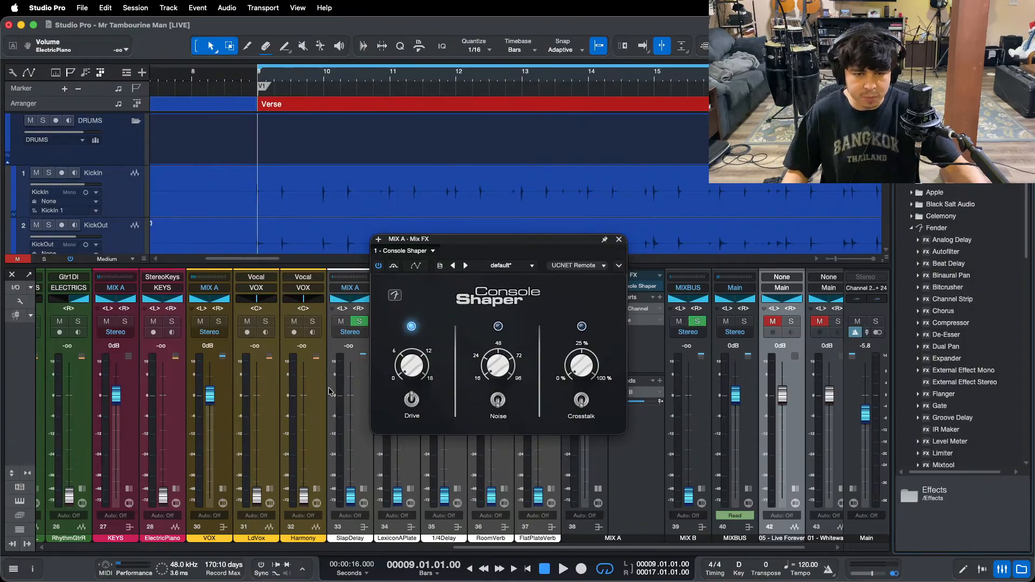
pyautogui.click(619, 241)
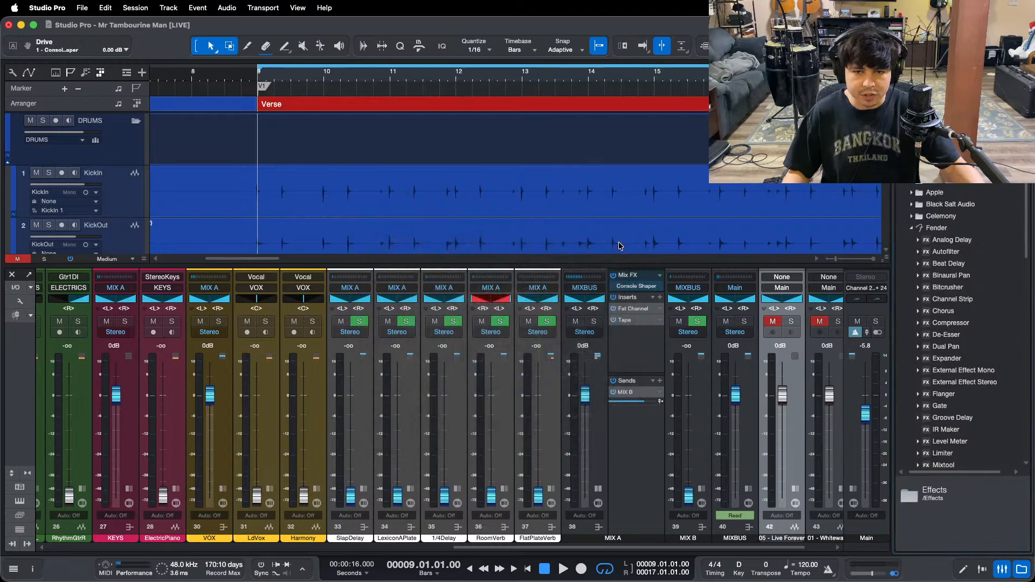
pyautogui.click(628, 288)
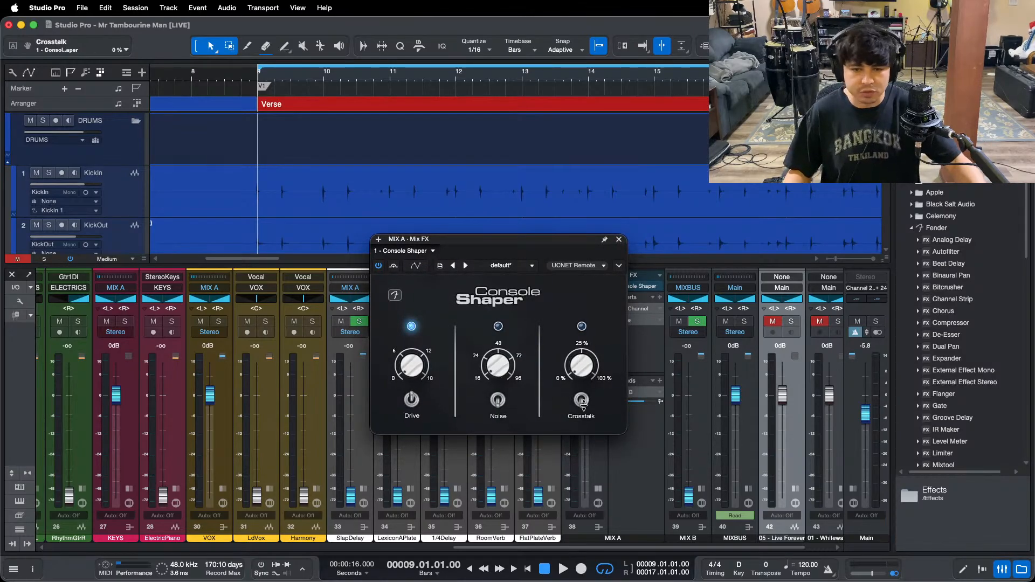
pyautogui.click(619, 239)
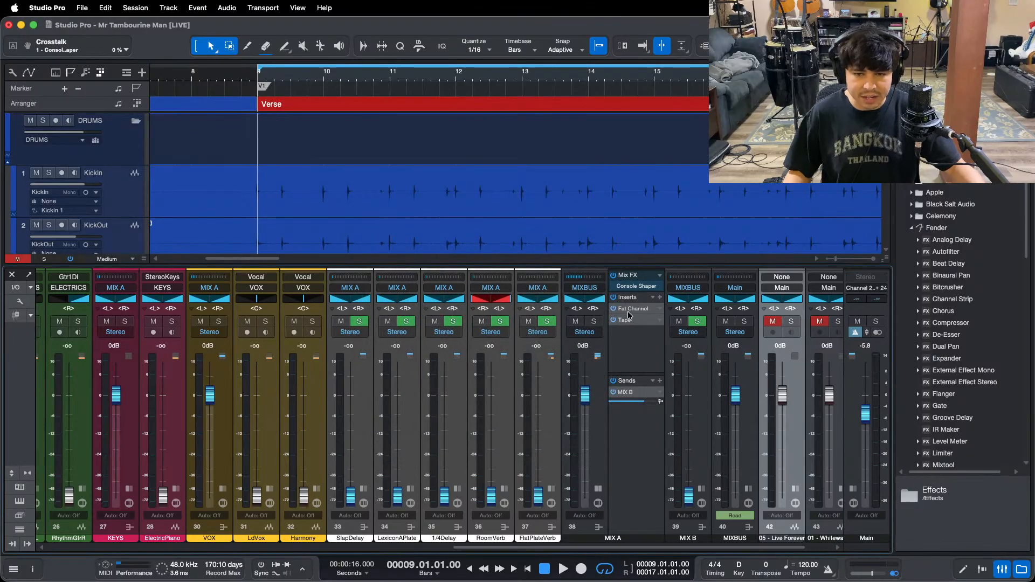
# Step: Examine the threshold, ratio, attack, release and makeup controls of the Fat Channel compressor on MIX A
pyautogui.click(629, 315)
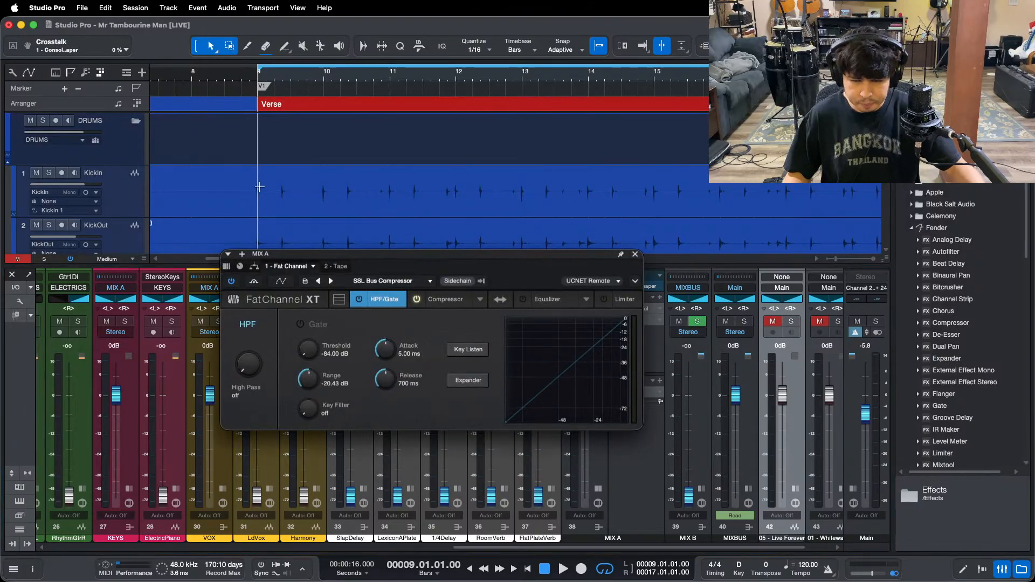
pyautogui.click(446, 299)
pyautogui.moveTo(521, 279); pyautogui.dragTo(565, 281)
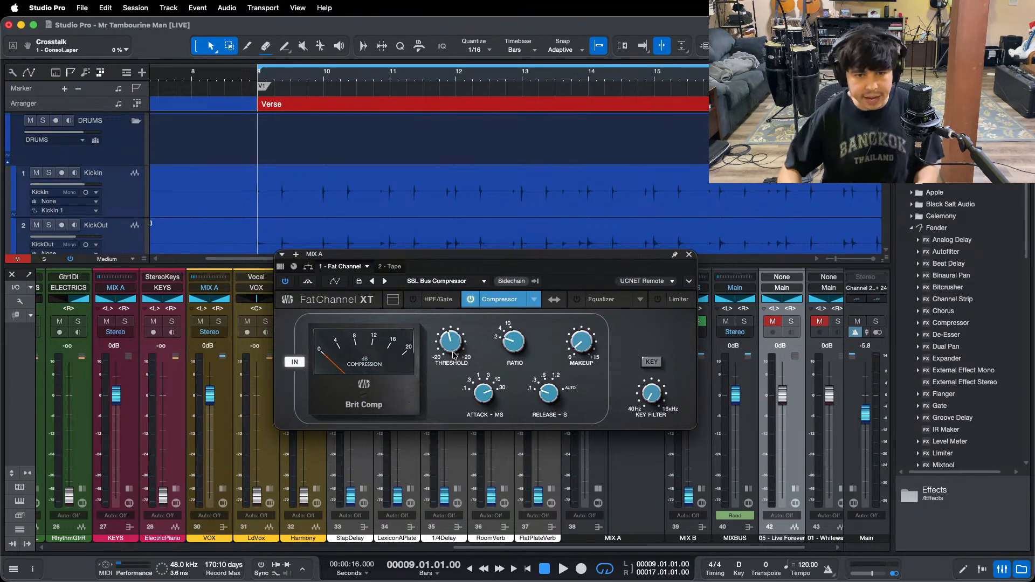
pyautogui.moveTo(455, 356); pyautogui.dragTo(454, 352)
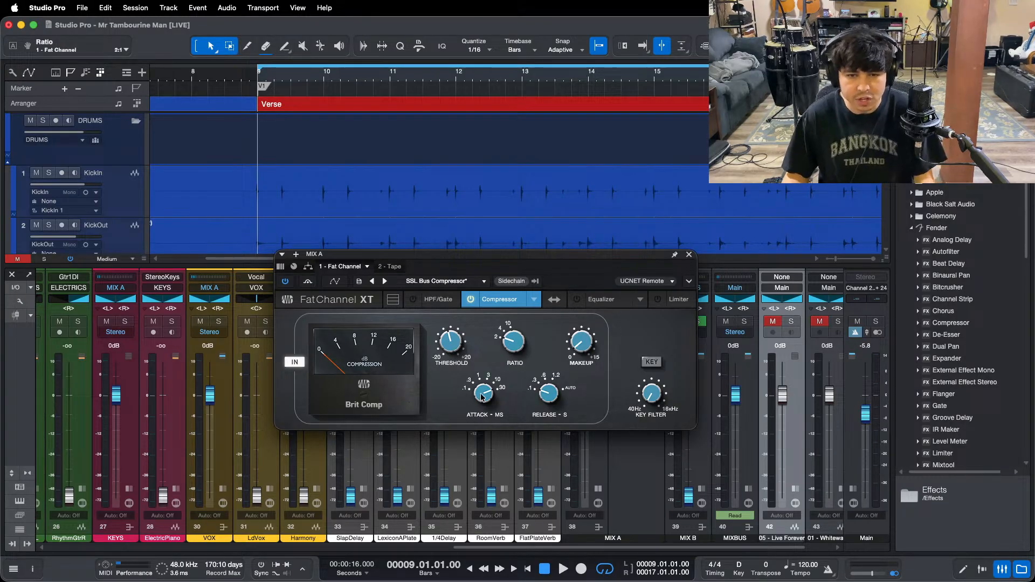
pyautogui.moveTo(483, 397); pyautogui.dragTo(484, 358)
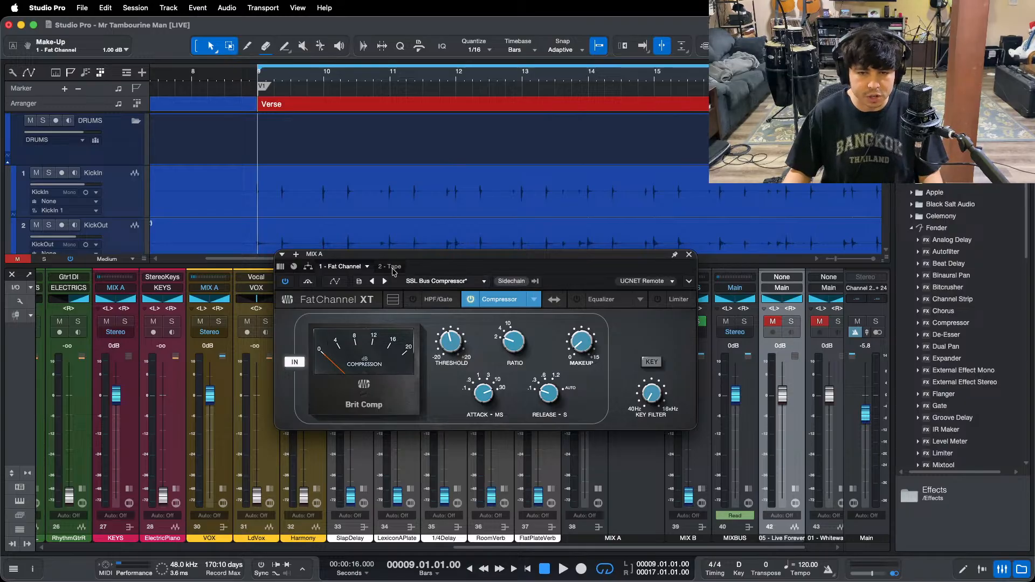
# Step: Examine the amount, type and speed controls of MIX A's Tape plug-in, and collapse the channel
pyautogui.moveTo(606, 282); pyautogui.dragTo(612, 213)
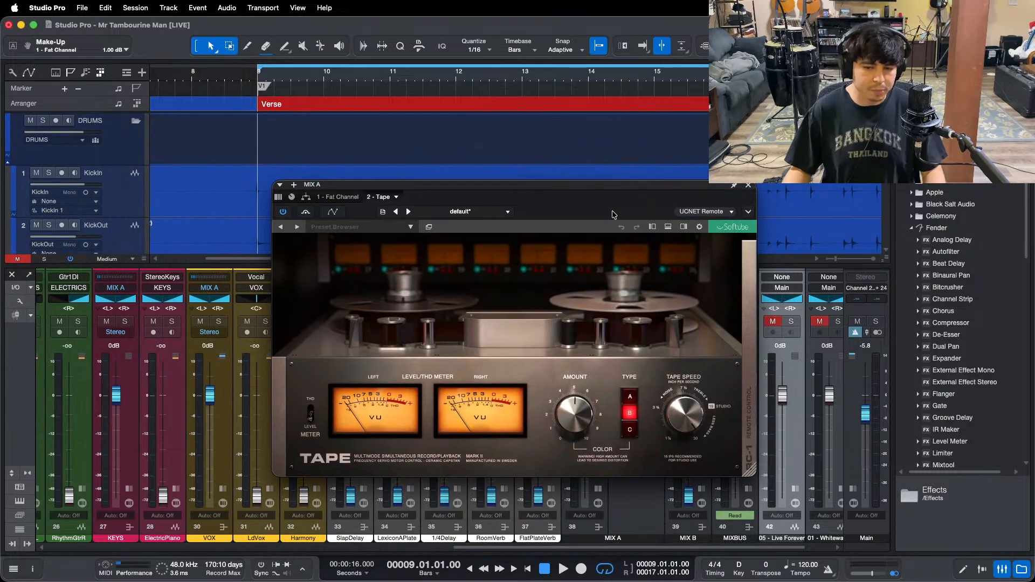
pyautogui.moveTo(678, 409)
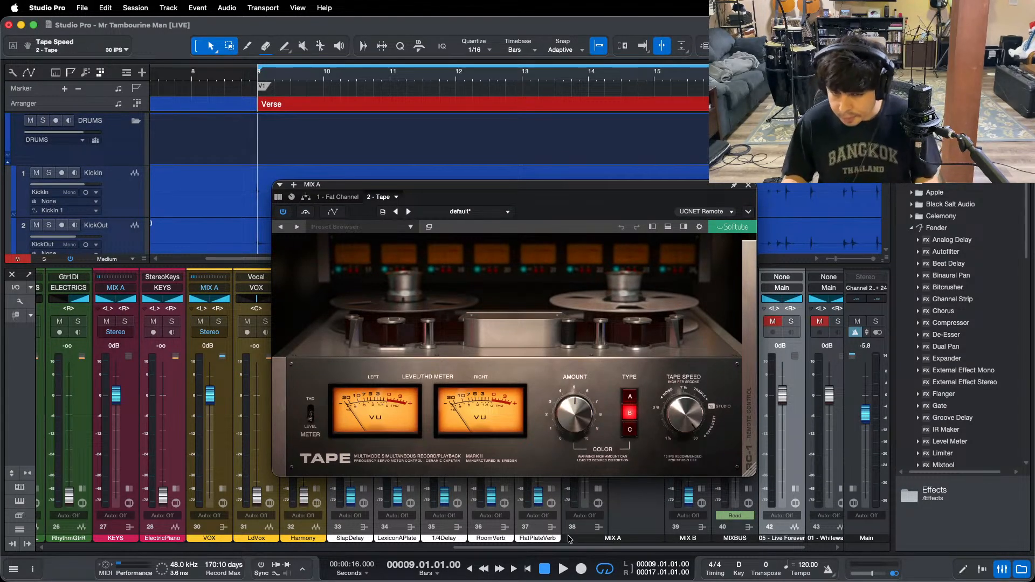
pyautogui.moveTo(592, 419)
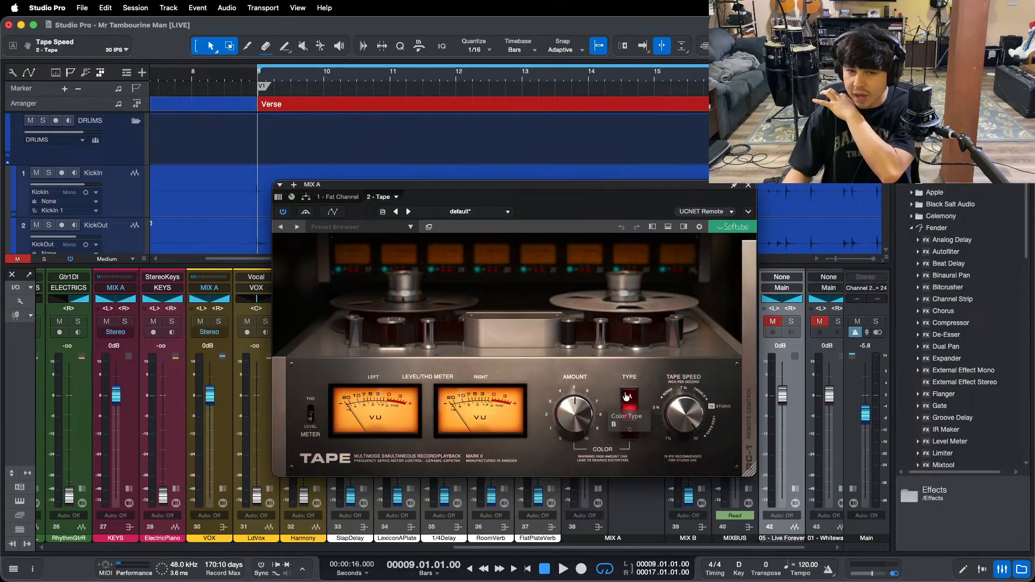
pyautogui.click(749, 185)
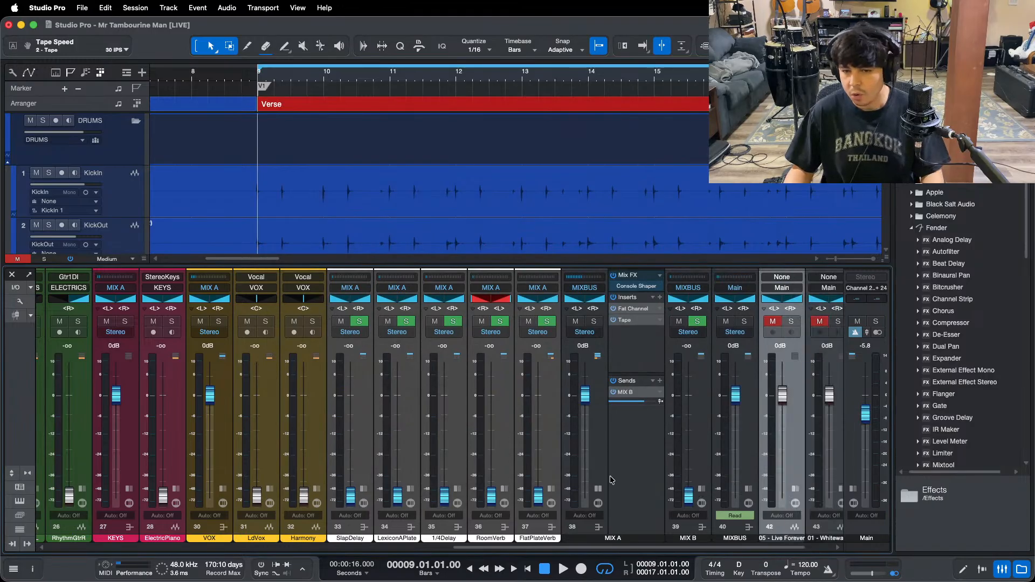
pyautogui.click(591, 492)
pyautogui.click(597, 489)
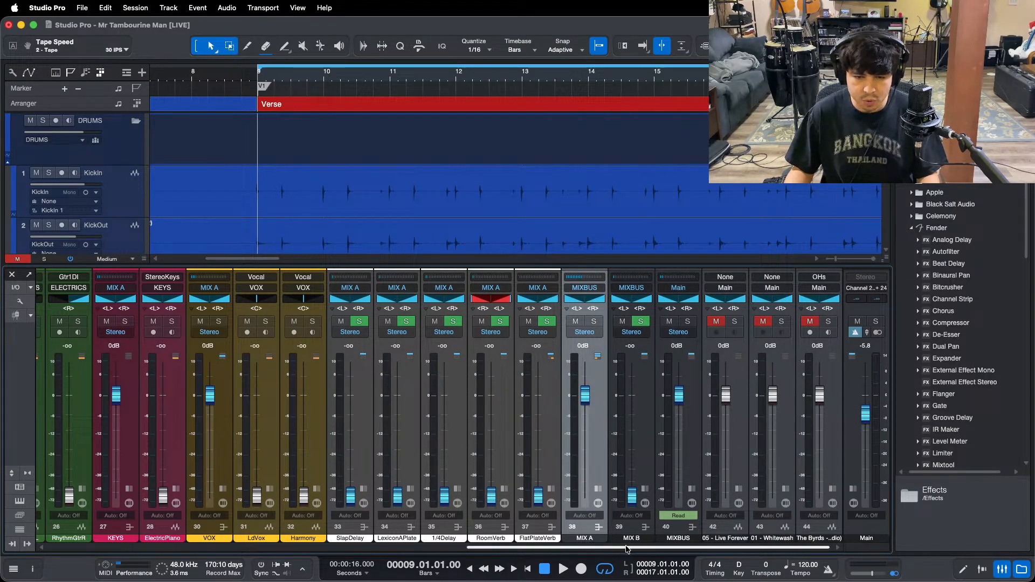
# Step: Expand the MIXBUS channel, examine its Limiter's gain, ceiling and threshold, and collapse the channel again
pyautogui.click(692, 489)
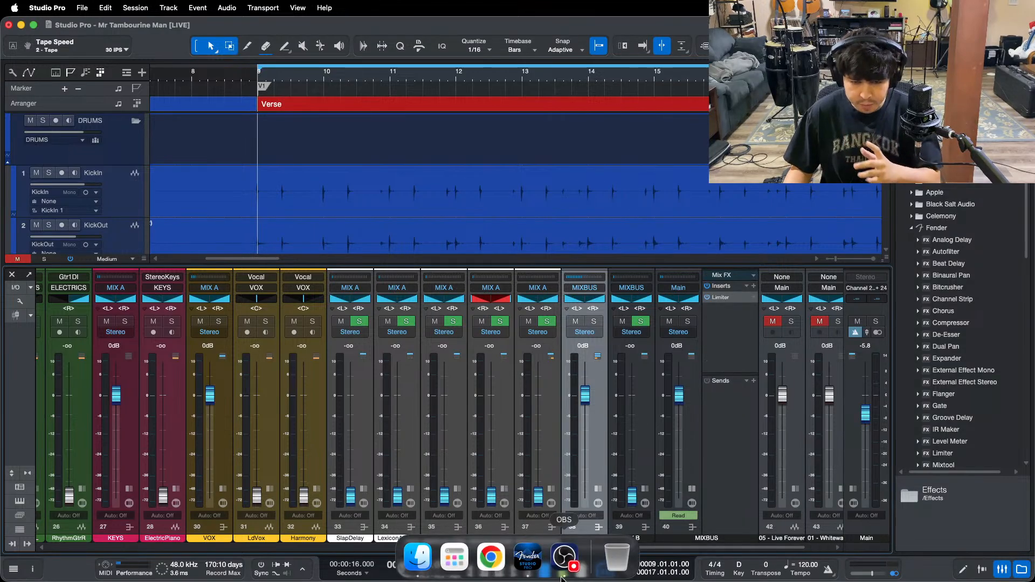
pyautogui.click(722, 297)
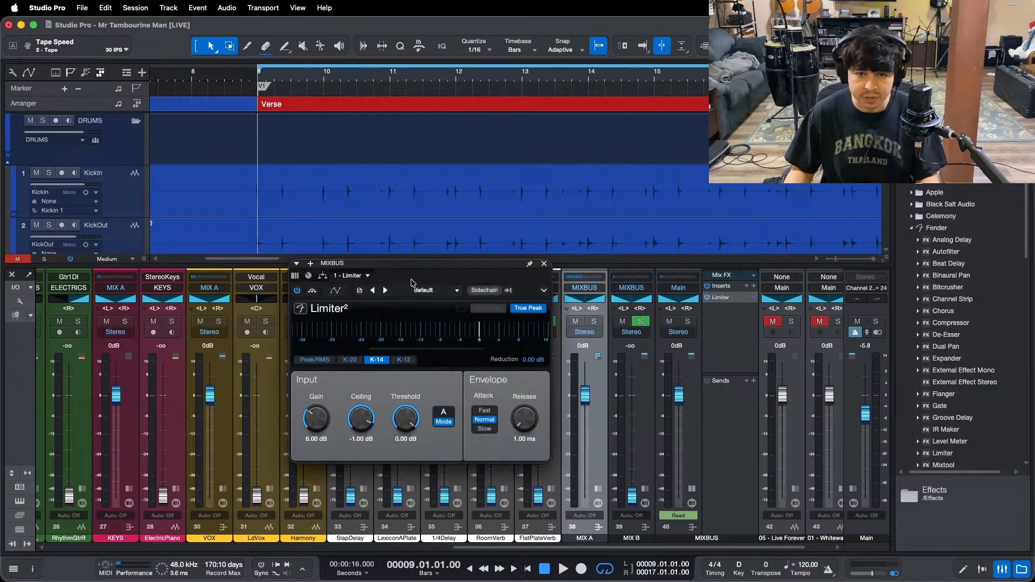
pyautogui.moveTo(425, 259); pyautogui.dragTo(529, 279)
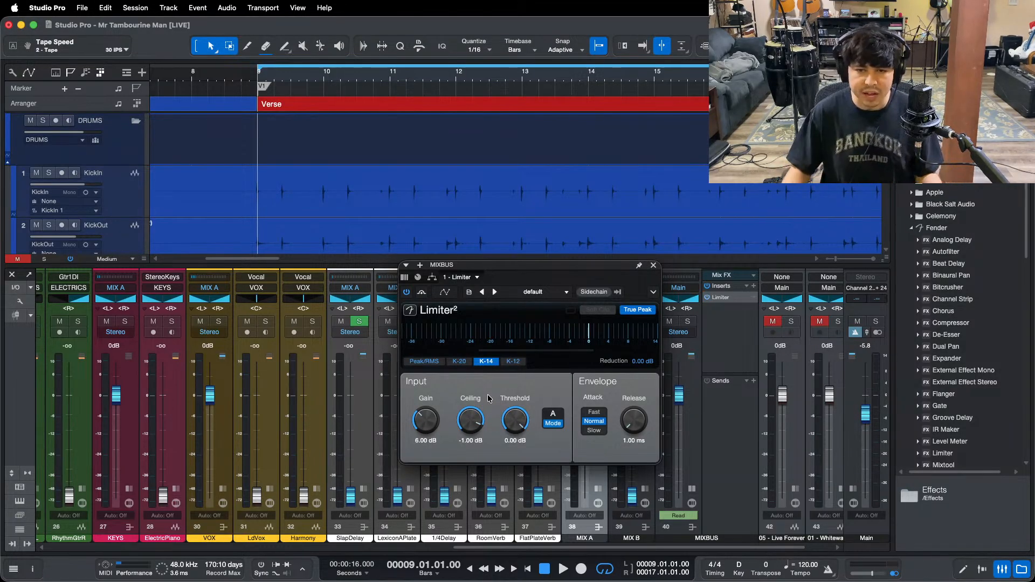
pyautogui.click(653, 266)
pyautogui.click(692, 489)
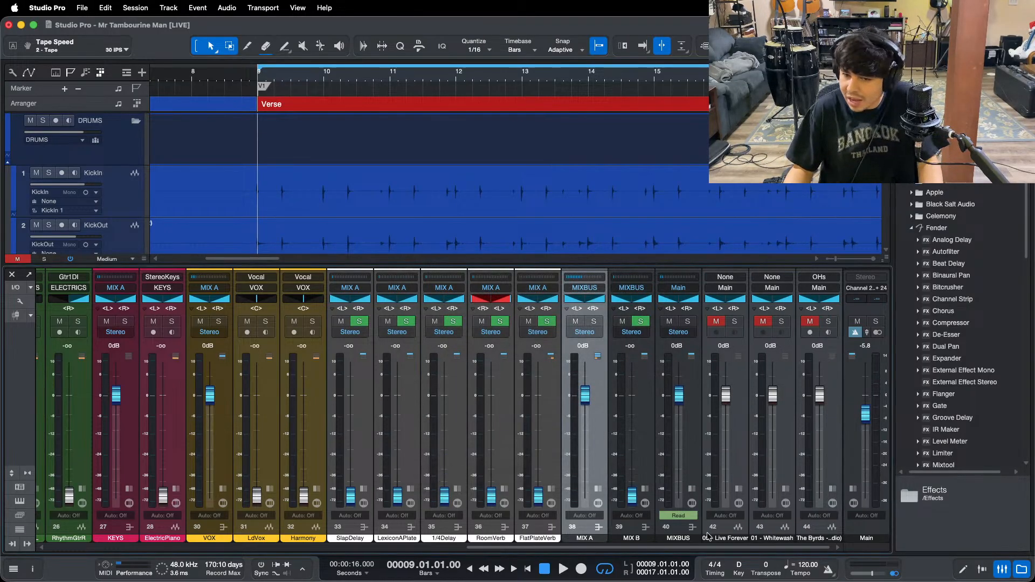
pyautogui.moveTo(695, 549); pyautogui.dragTo(165, 567)
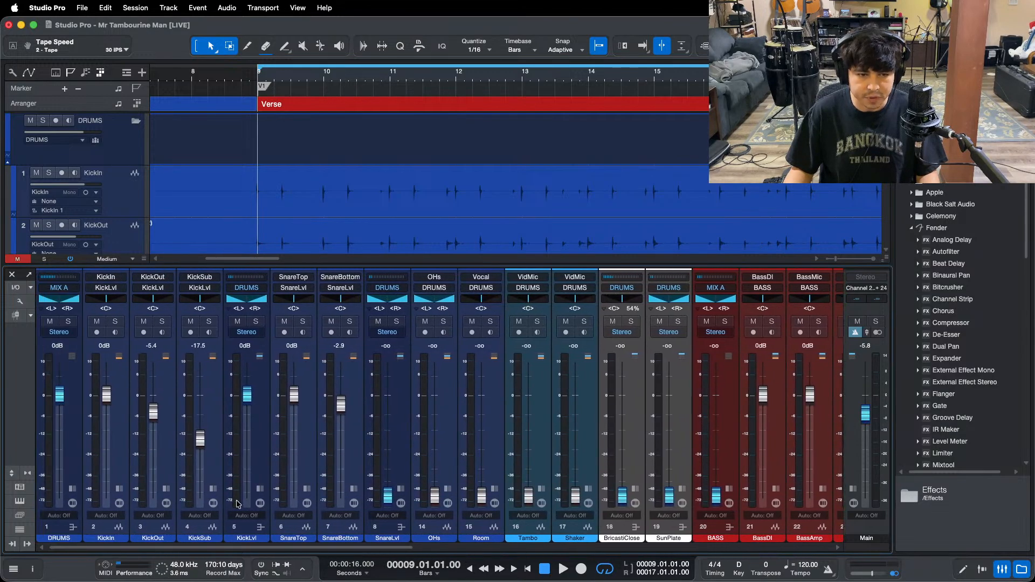
# Step: Play the looped Verse and expand the KickLvl bus channel to show its inserts and sends
pyautogui.click(251, 452)
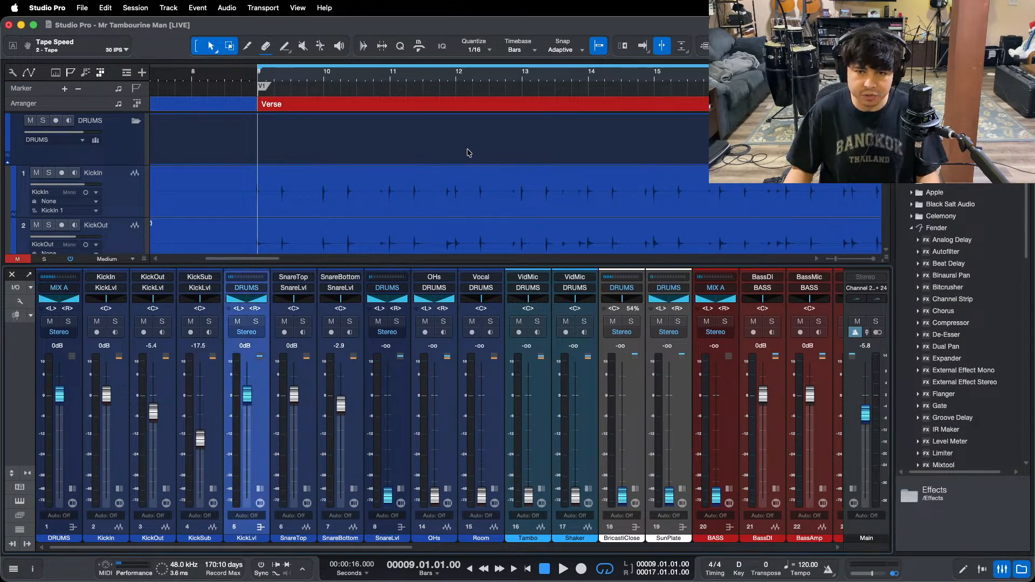
pyautogui.scroll(-1, 390, 188)
pyautogui.press('space')
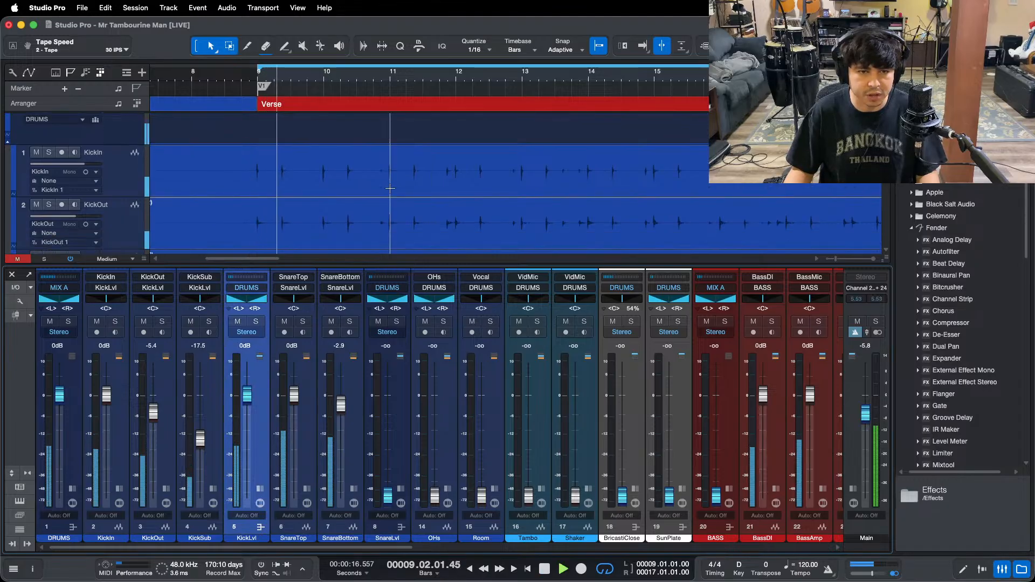
pyautogui.click(260, 489)
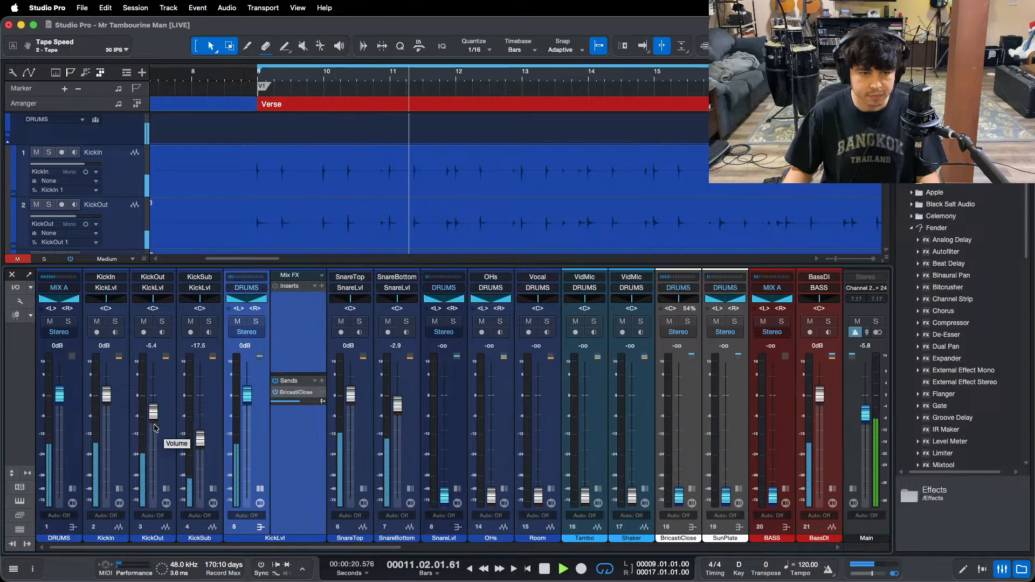
# Step: Audition the KickIn, KickOut and KickSub microphones one at a time in solo, and clear the solo
pyautogui.click(115, 322)
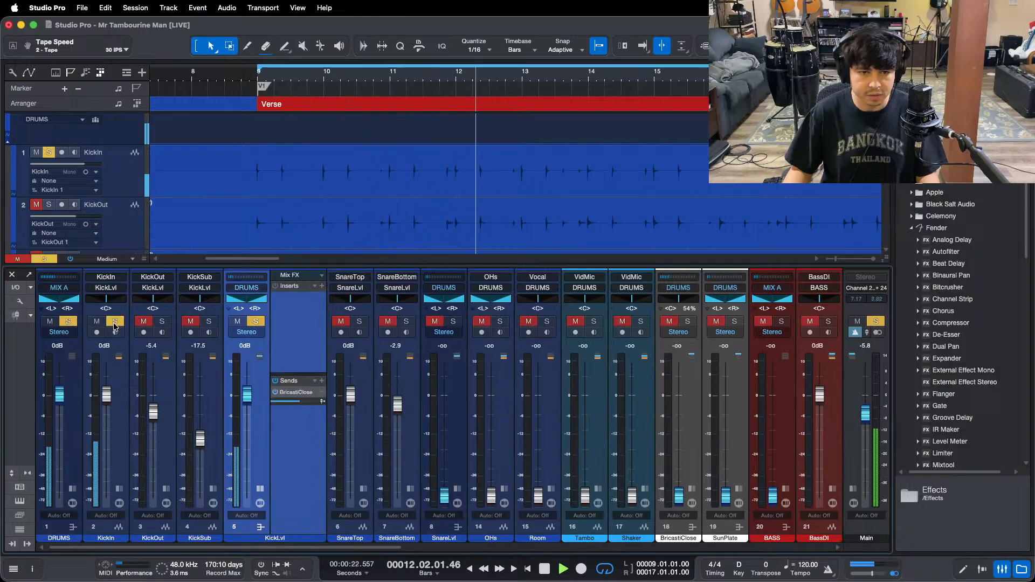
pyautogui.click(160, 322)
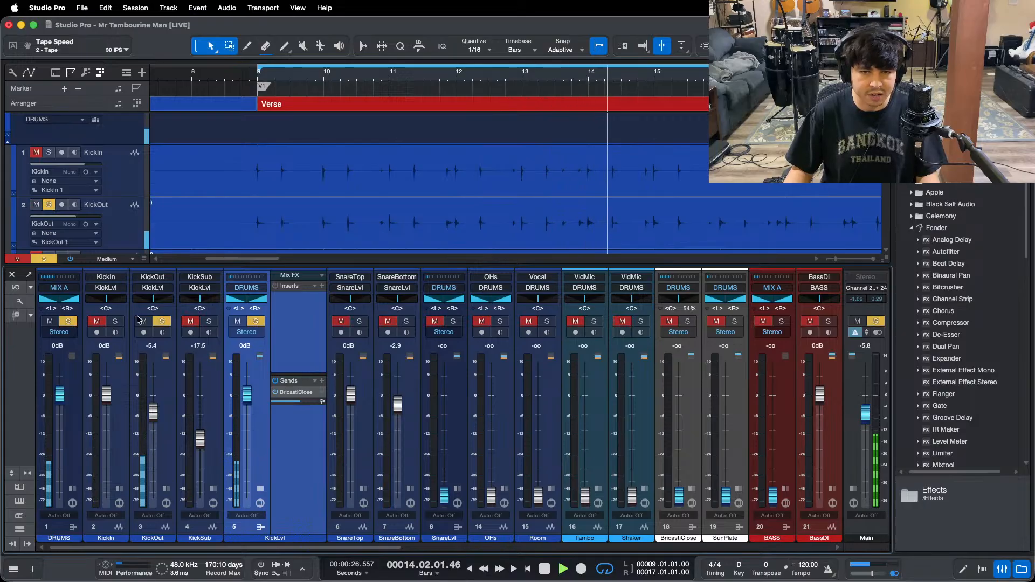
pyautogui.click(161, 322)
pyautogui.click(209, 322)
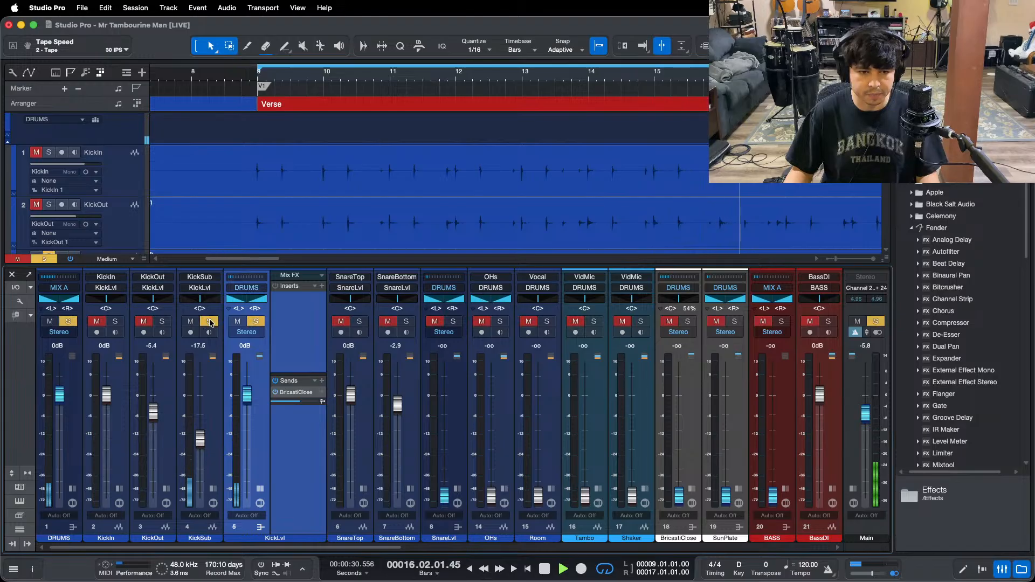
pyautogui.click(210, 323)
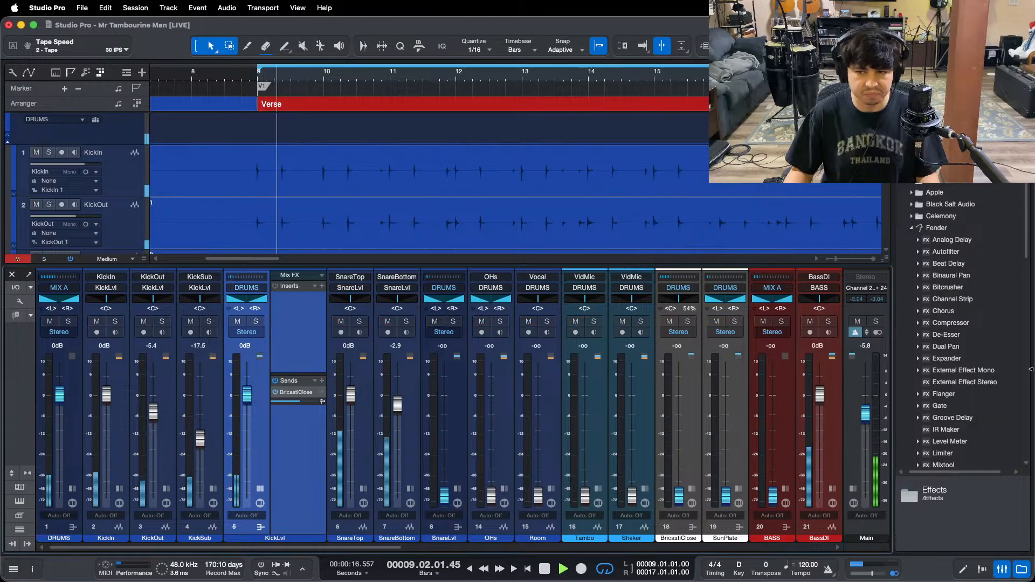
# Step: Load the KickOut FX chain from the DRUMS presets onto the KickLvl bus
pyautogui.scroll(-3, 998, 369)
pyautogui.scroll(-3, 997, 370)
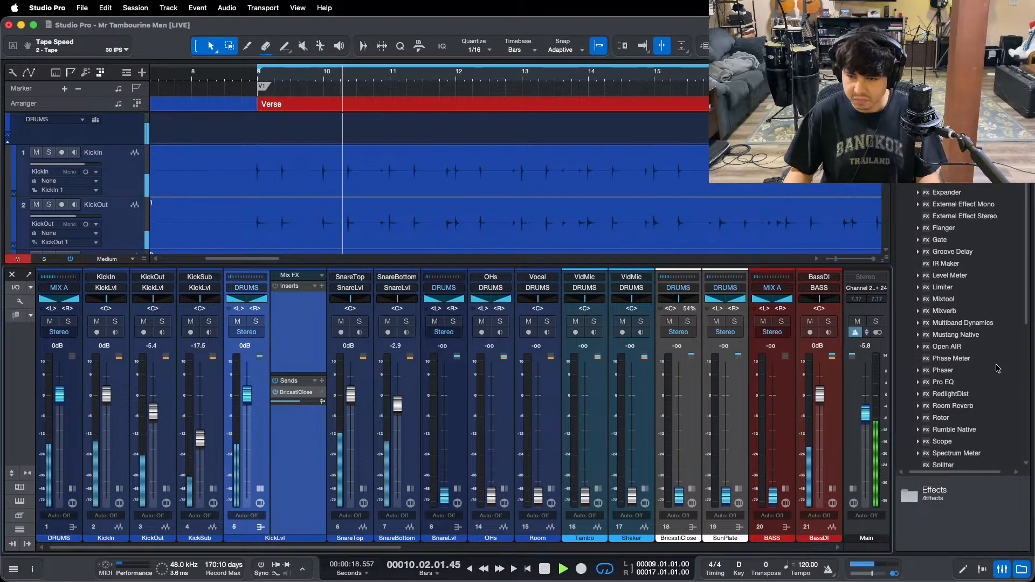
pyautogui.click(316, 288)
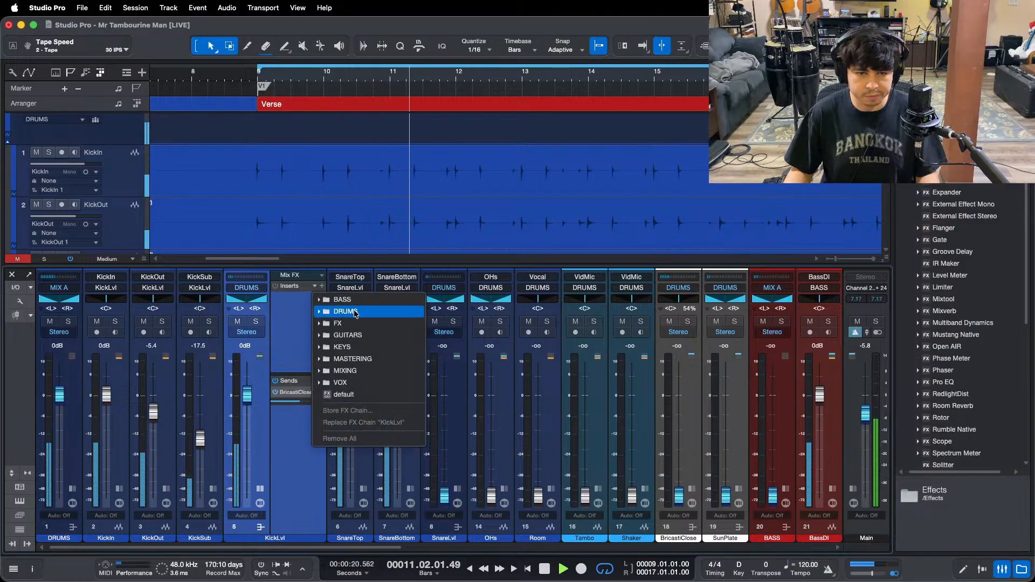
pyautogui.click(340, 309)
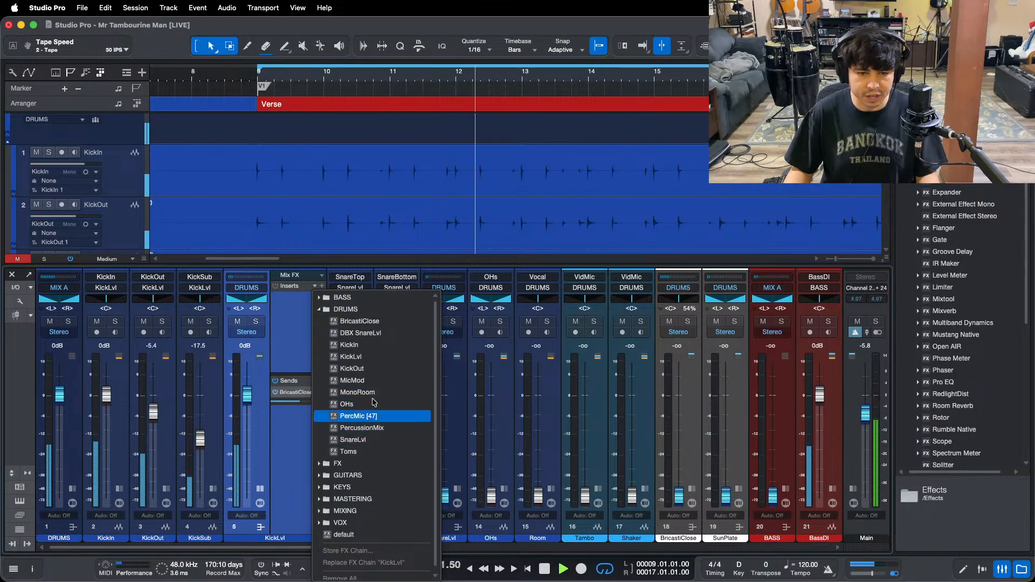
pyautogui.click(361, 369)
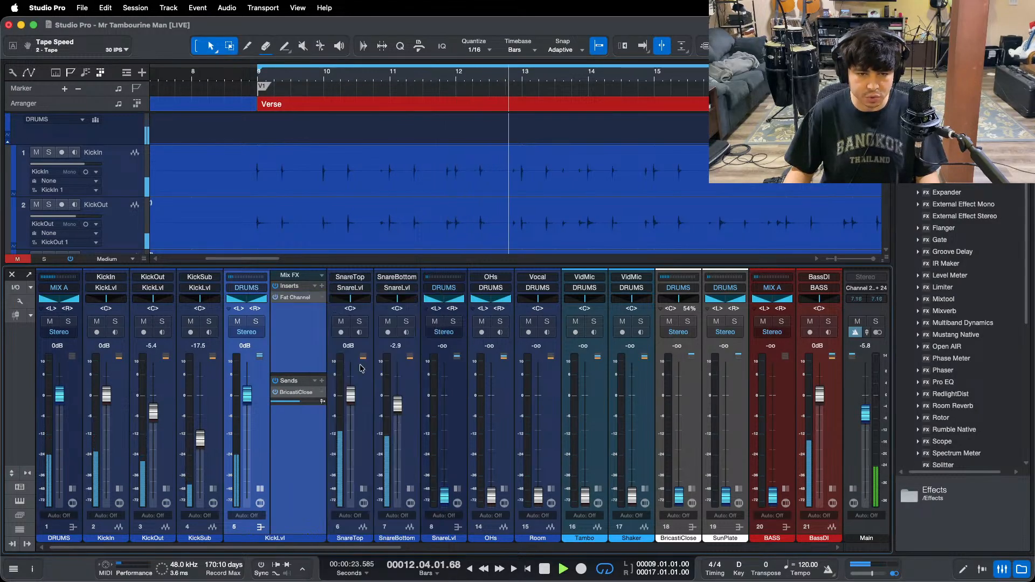
# Step: Replace the inserts on the KickLvl bus with the KickLvl FX chain from the DRUMS presets
pyautogui.click(314, 286)
pyautogui.moveTo(347, 312)
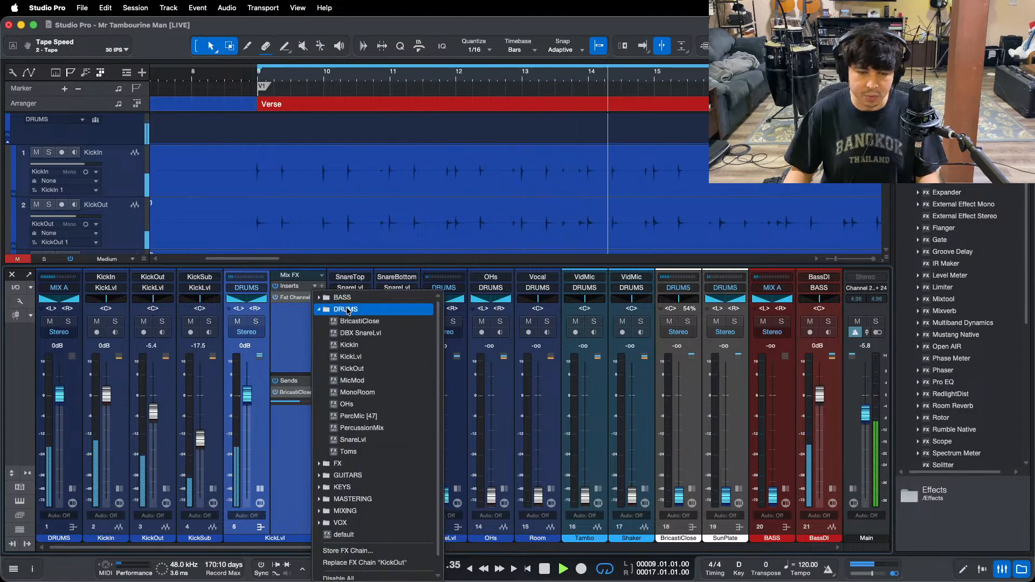
pyautogui.click(368, 354)
pyautogui.moveTo(541, 581)
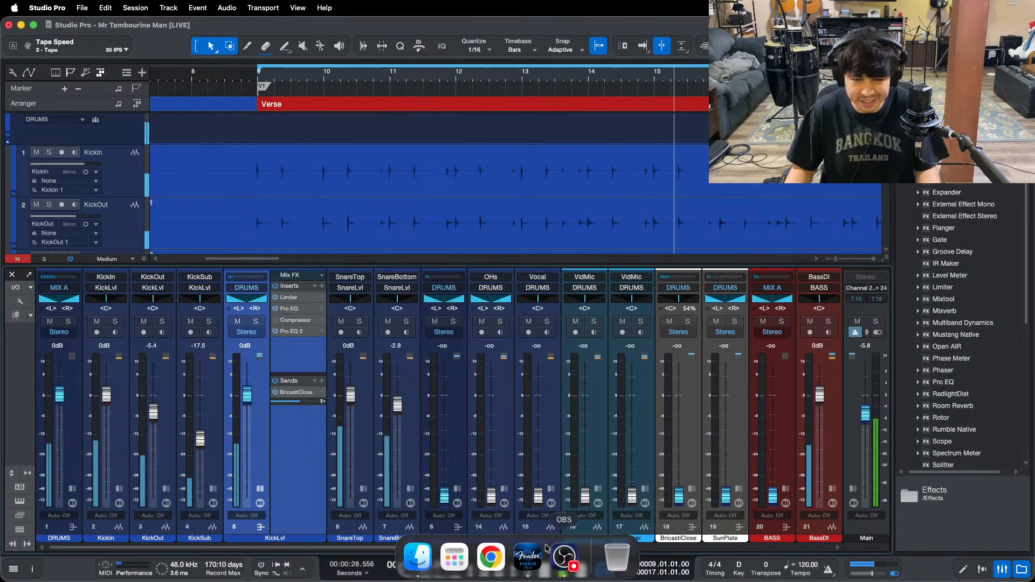
pyautogui.click(564, 561)
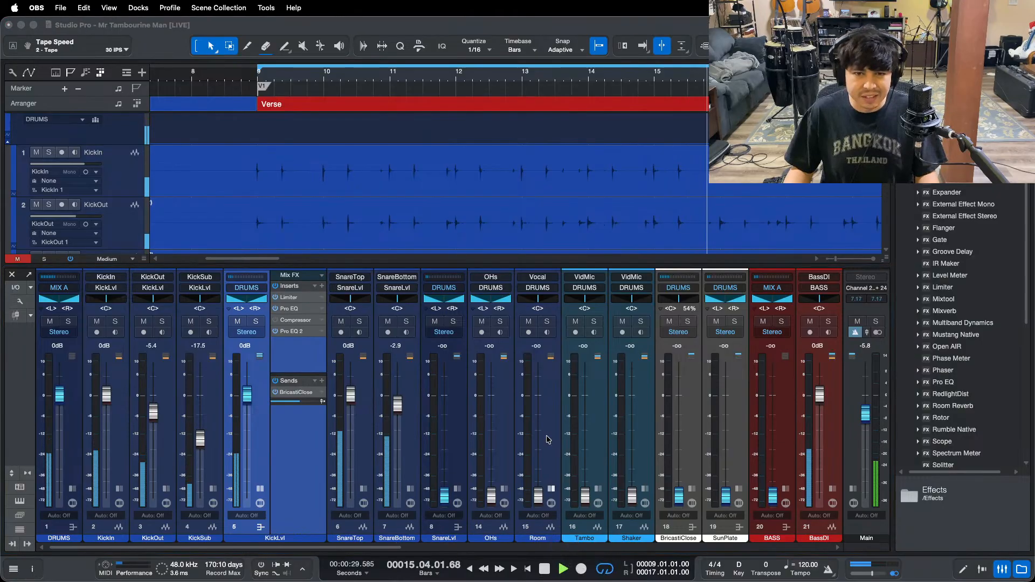
pyautogui.click(1008, 507)
# Step: Hide the mixer, select the KickIn, KickOut and KickSub events across the whole song, and show the mixer again
pyautogui.moveTo(428, 73); pyautogui.dragTo(485, 38)
pyautogui.press('F3')
pyautogui.moveTo(781, 193); pyautogui.dragTo(396, 283)
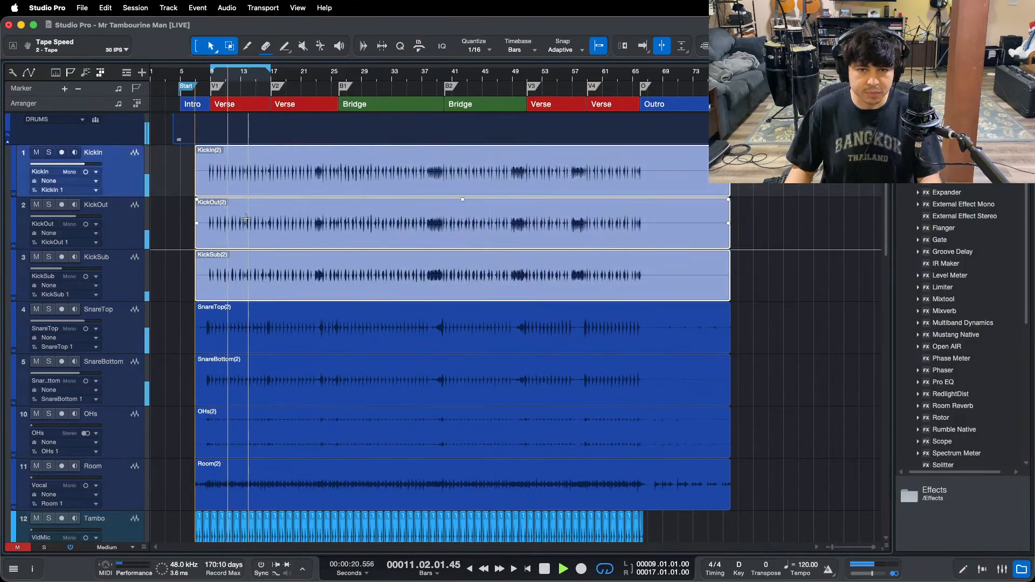
pyautogui.press('F3')
# Step: Set the ceiling of the KickLvl bus Limiter to -10 dB
pyautogui.click(289, 297)
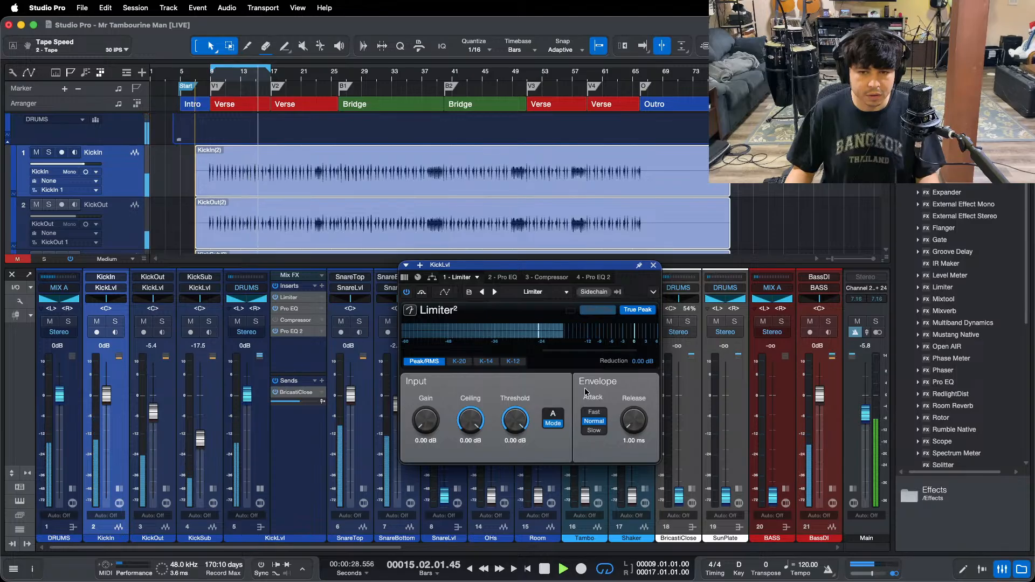
pyautogui.click(470, 440)
pyautogui.write('-10')
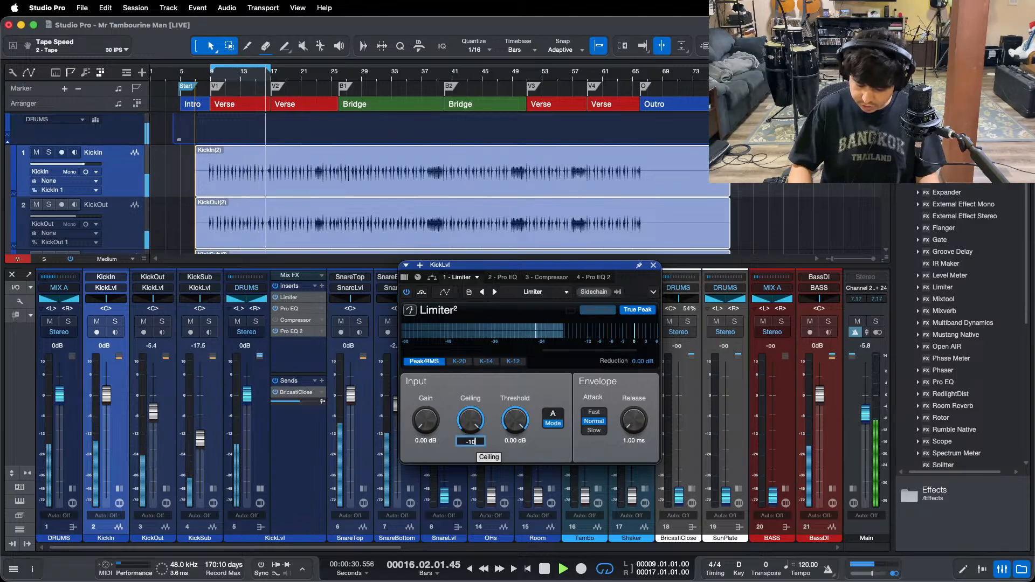
pyautogui.press('Return')
pyautogui.click(348, 220)
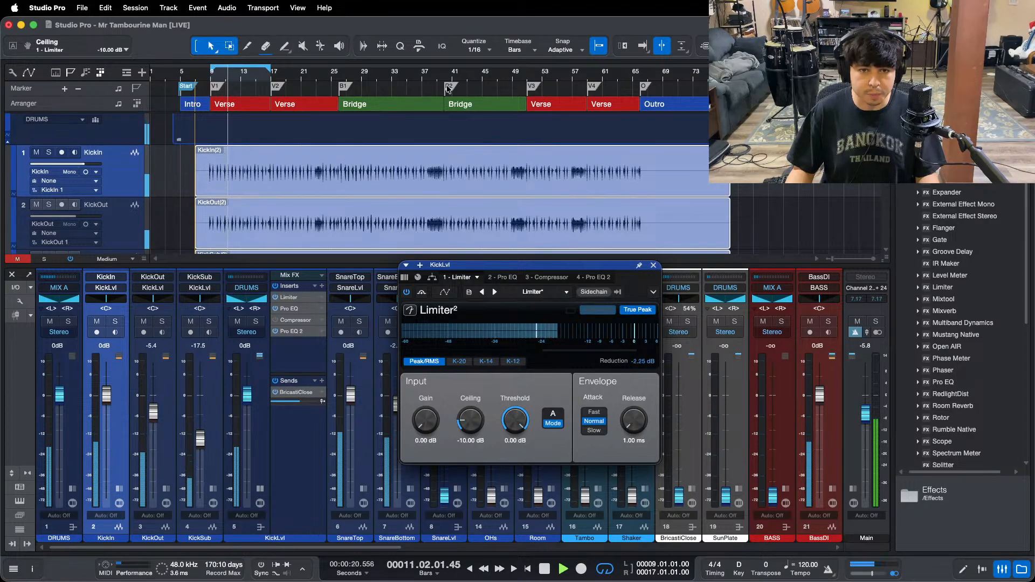
# Step: Play the passage around the start of the second Bridge and check the KickLvl Limiter's gain reduction there
pyautogui.moveTo(447, 82); pyautogui.dragTo(451, 136)
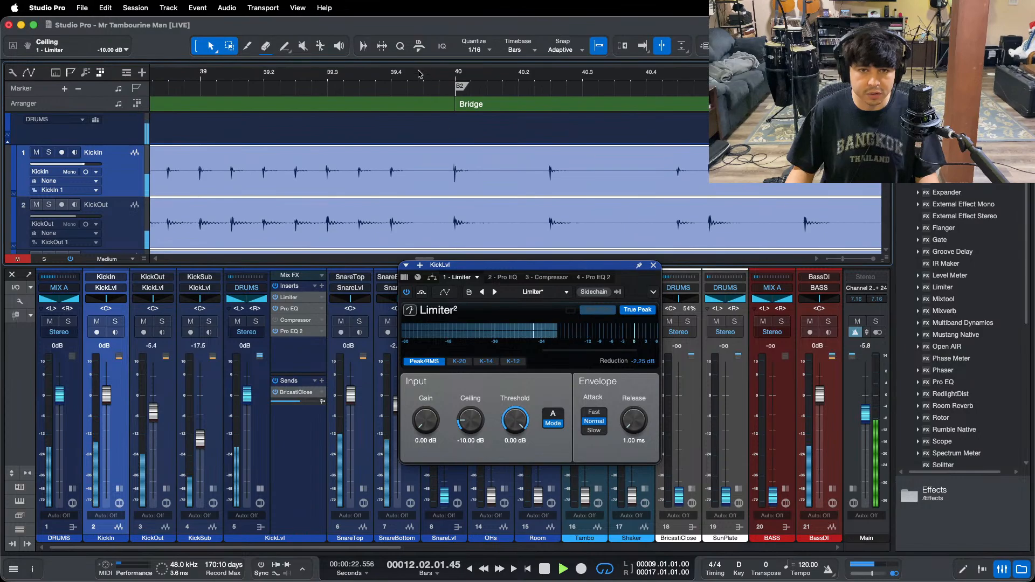
pyautogui.moveTo(419, 73); pyautogui.dragTo(432, 63)
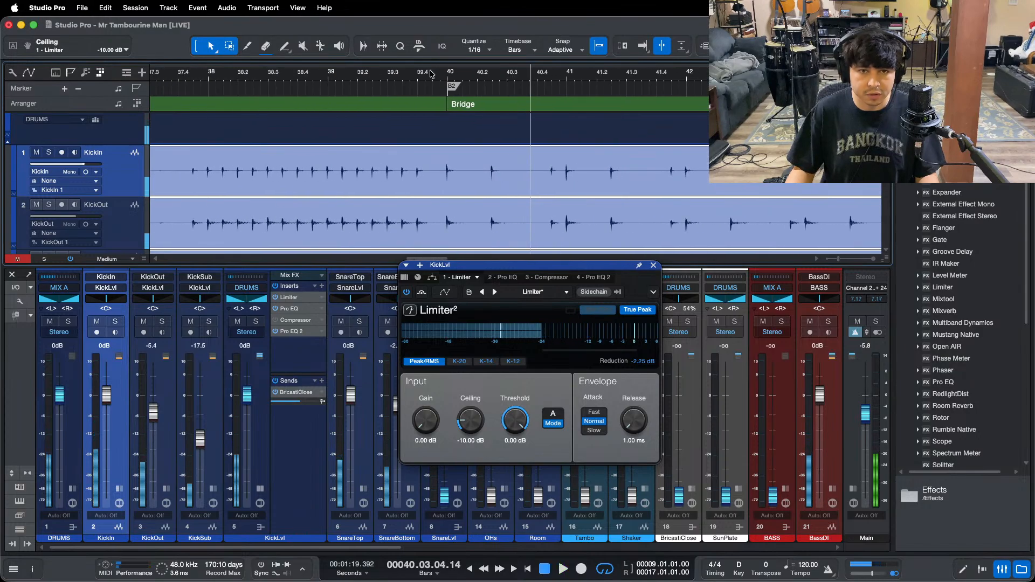
pyautogui.press('space')
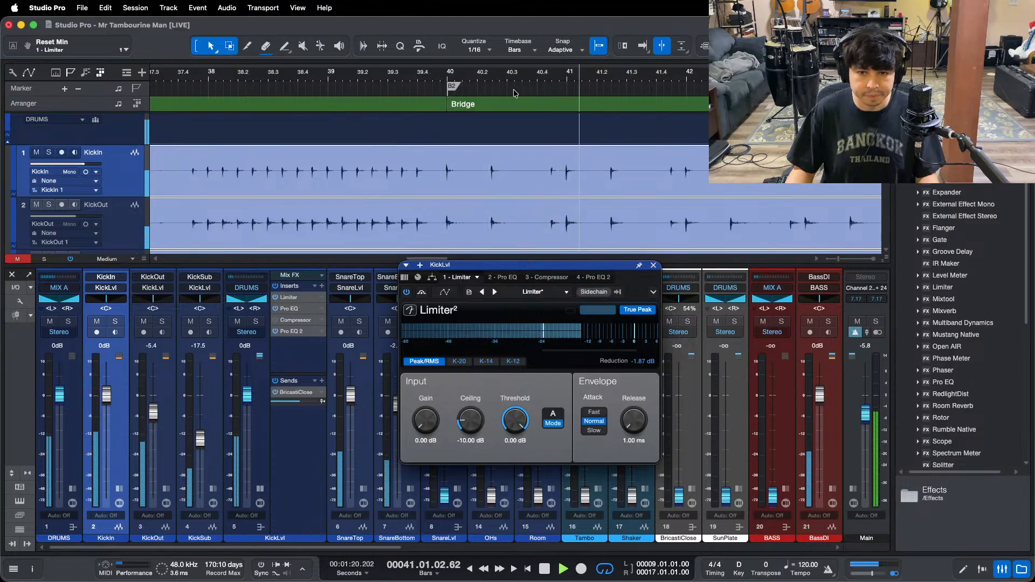
pyautogui.moveTo(500, 69); pyautogui.dragTo(528, 62)
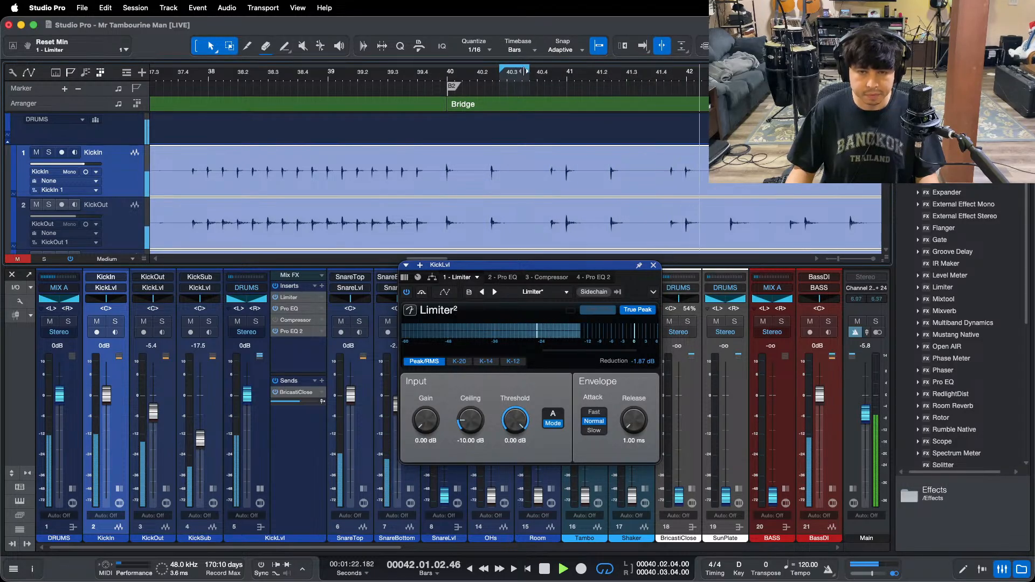
pyautogui.moveTo(467, 80); pyautogui.dragTo(400, 39)
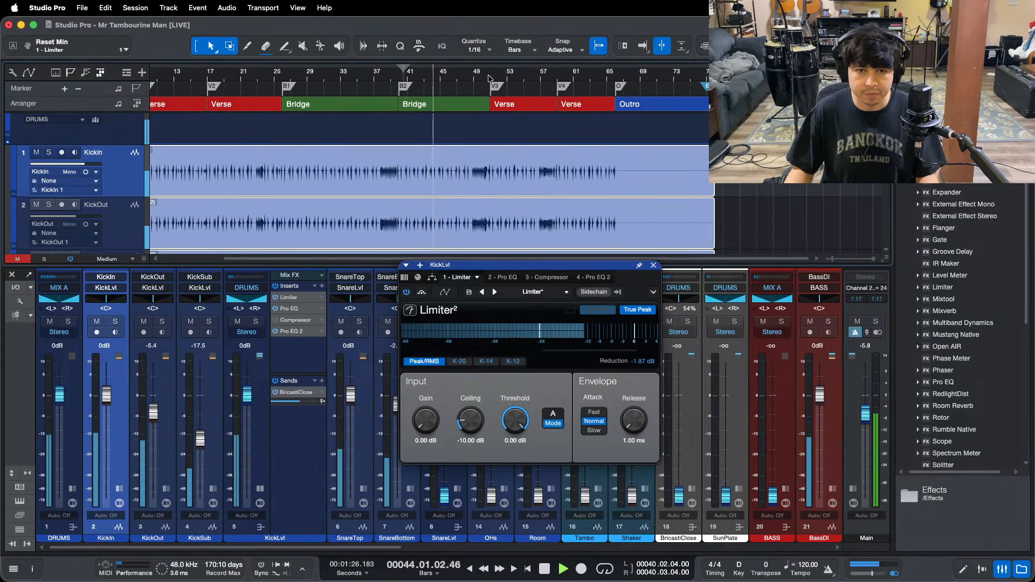
# Step: Audition the kick fills leading into the V3 and V4 verses while watching the Limiter's gain reduction
pyautogui.moveTo(489, 79); pyautogui.dragTo(496, 129)
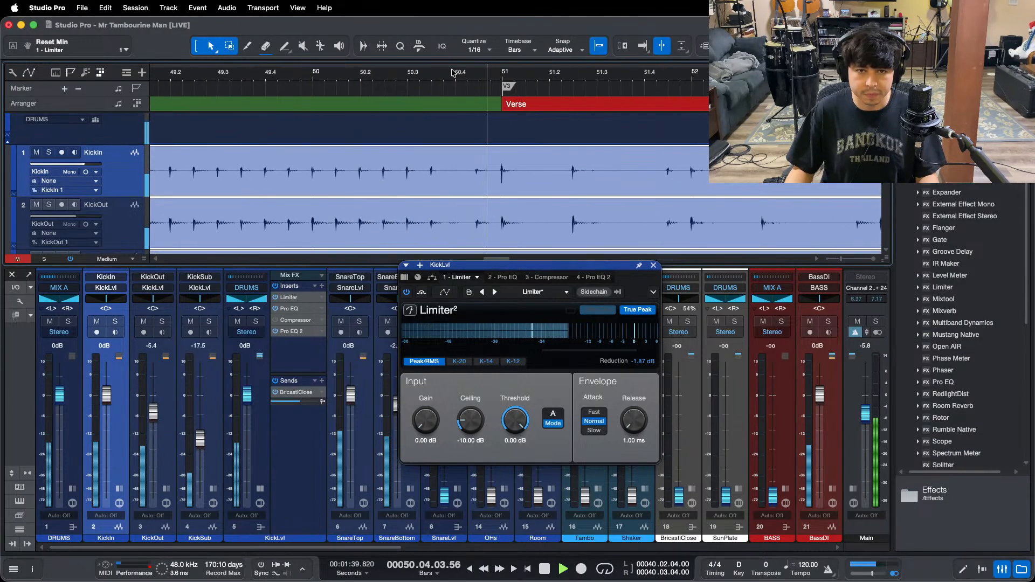
pyautogui.moveTo(453, 73); pyautogui.dragTo(589, 32)
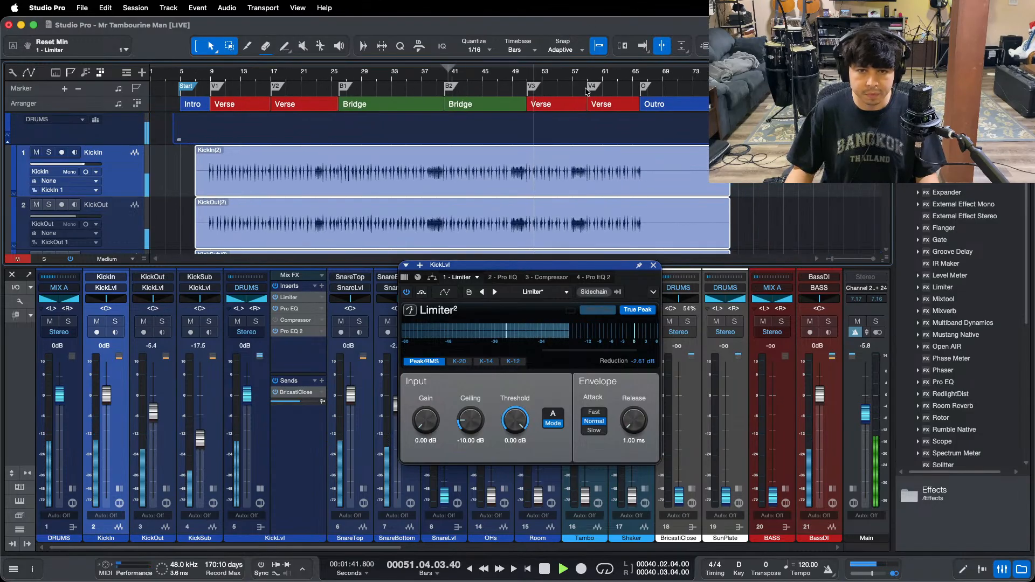
pyautogui.moveTo(588, 76); pyautogui.dragTo(559, 131)
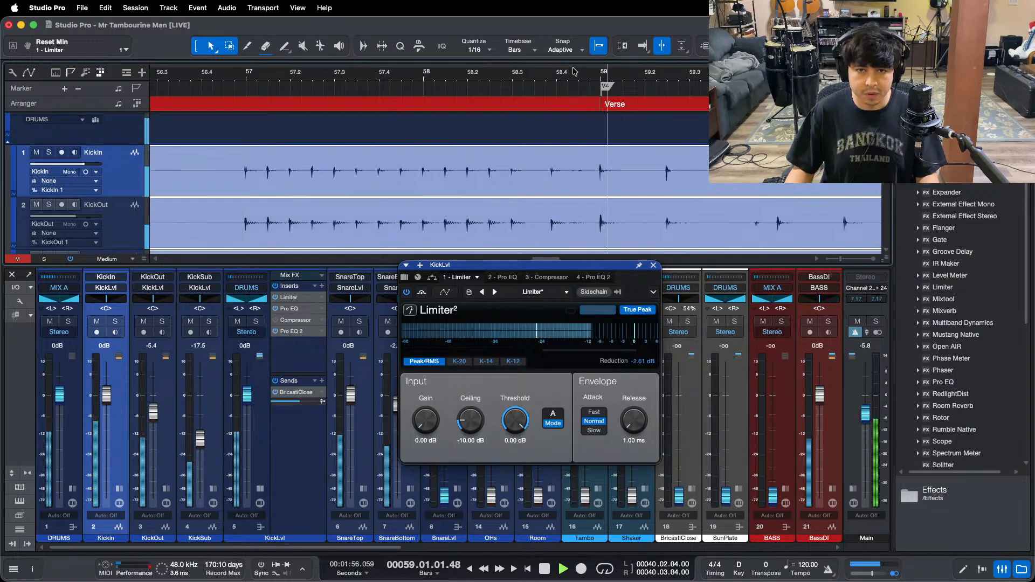
pyautogui.moveTo(574, 72); pyautogui.dragTo(582, 27)
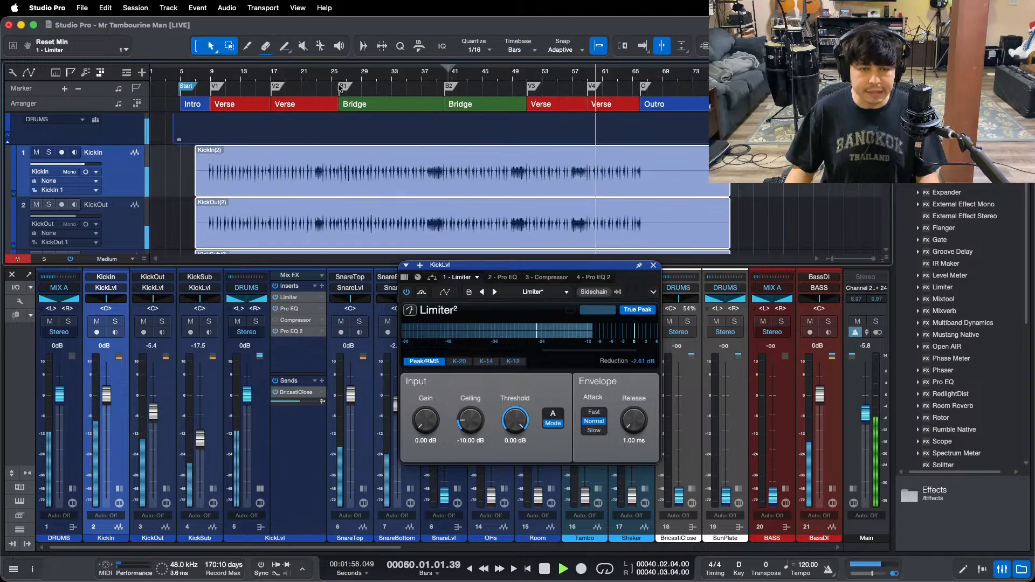
# Step: Play the kick fill before the first Bridge and the start of the first Verse through the Limiter
pyautogui.moveTo(321, 83); pyautogui.dragTo(339, 128)
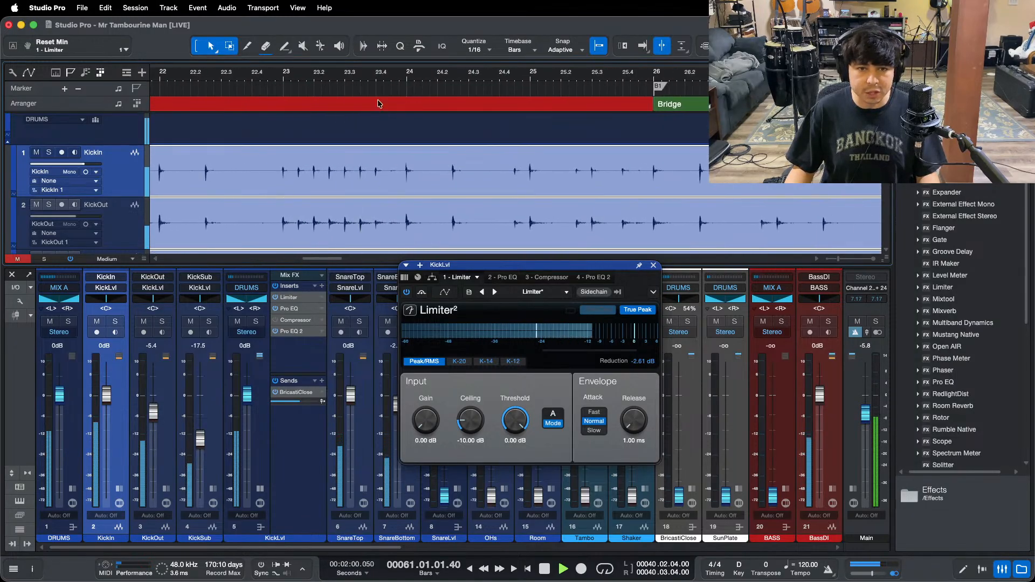
pyautogui.moveTo(392, 76); pyautogui.dragTo(642, 20)
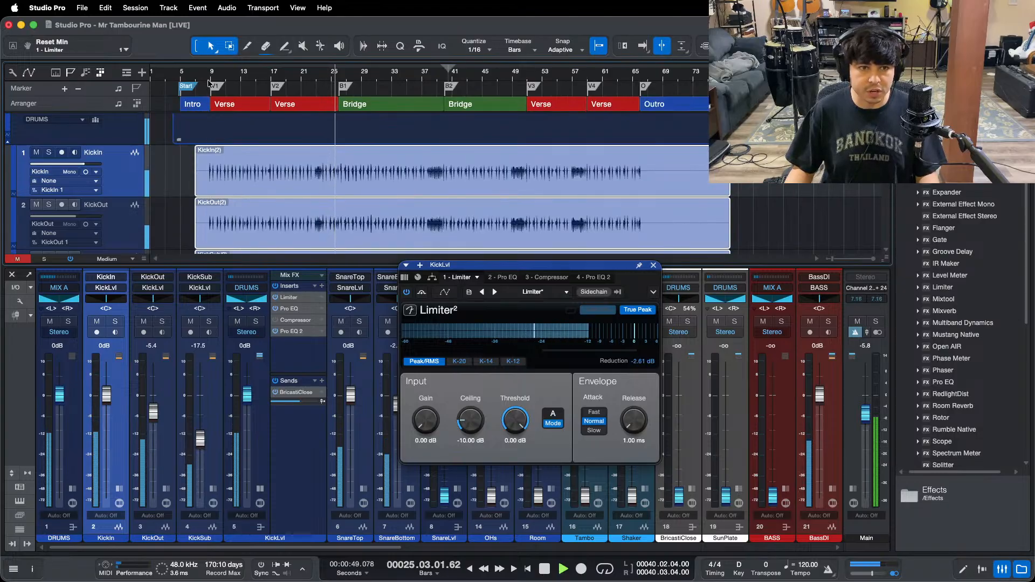
pyautogui.moveTo(209, 82); pyautogui.dragTo(250, 118)
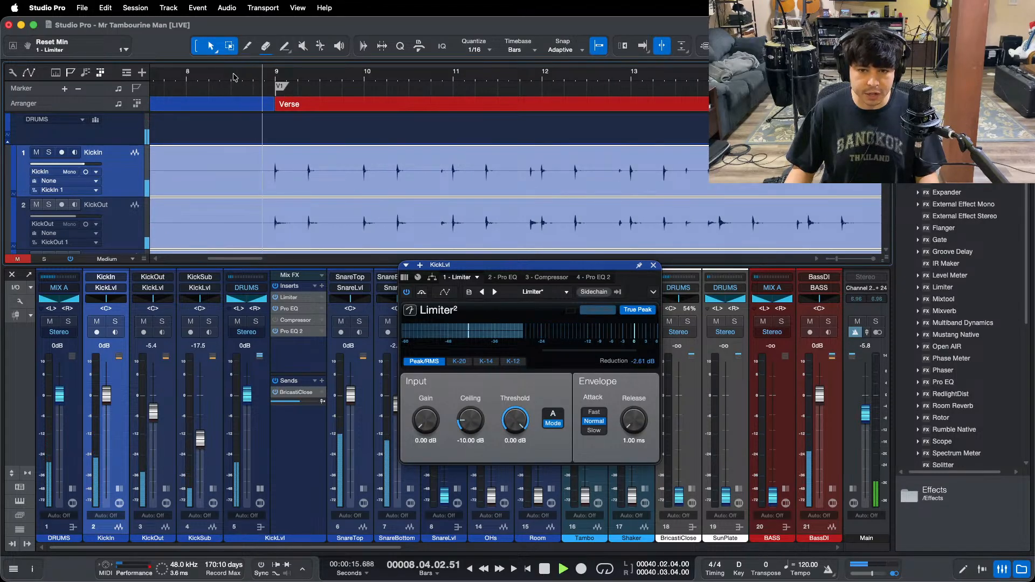
pyautogui.moveTo(234, 77); pyautogui.dragTo(296, 41)
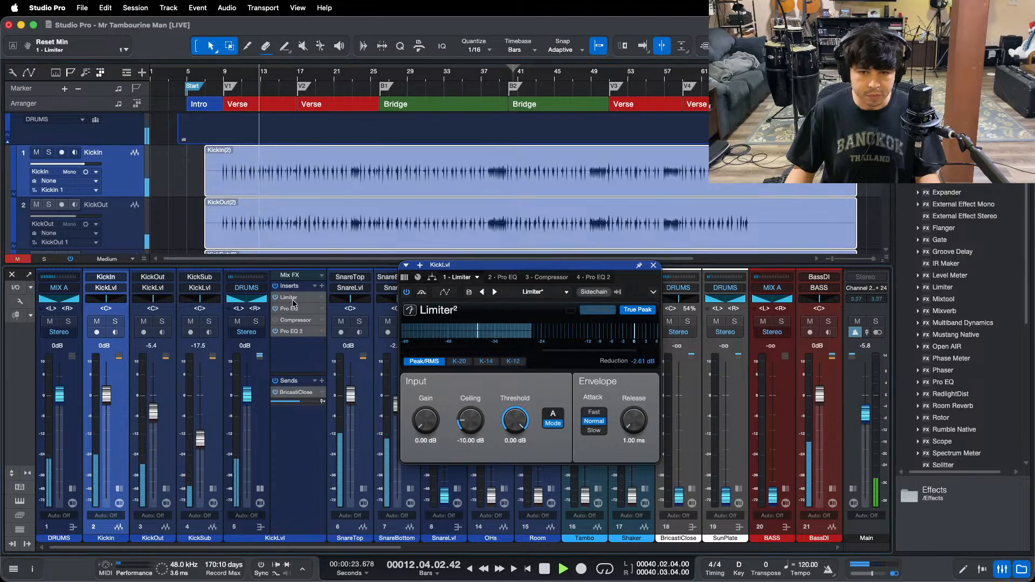
# Step: Duplicate the Limiter into the next KickLvl insert slot and set the copy's ceiling to -12 dB
pyautogui.moveTo(288, 298); pyautogui.dragTo(295, 306)
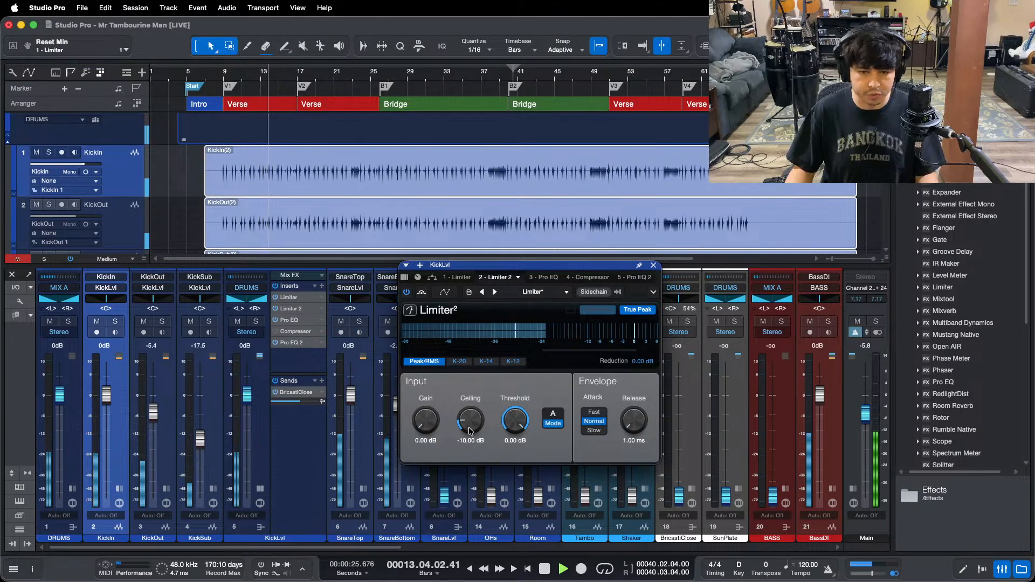
pyautogui.moveTo(469, 431); pyautogui.dragTo(469, 452)
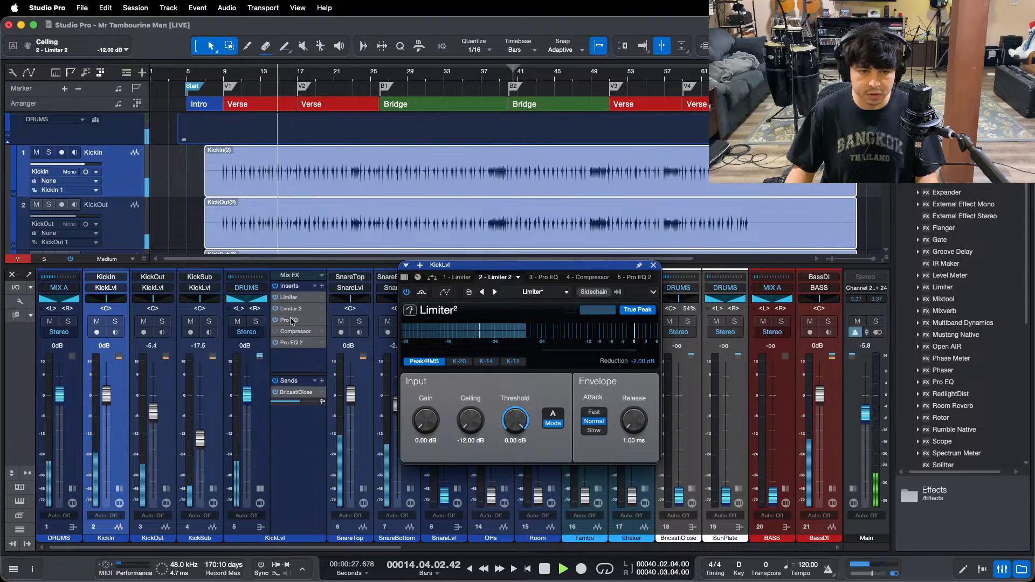
# Step: Try the KickLvl bus fader at +0.4 dB and reset it to 0 dB
pyautogui.moveTo(247, 393); pyautogui.dragTo(249, 392)
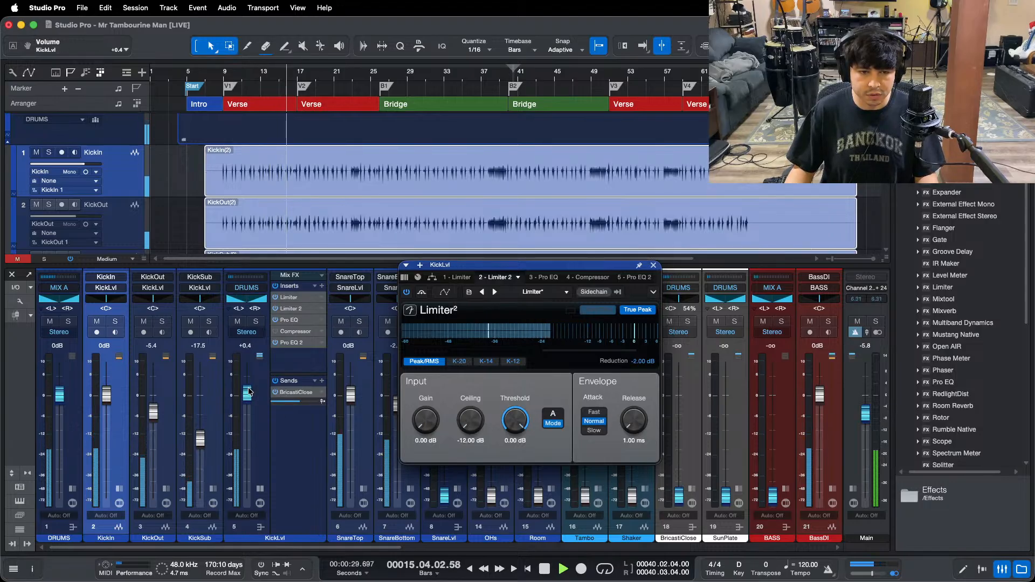
pyautogui.keyDown('super'); pyautogui.click(249, 392); pyautogui.keyUp('super')
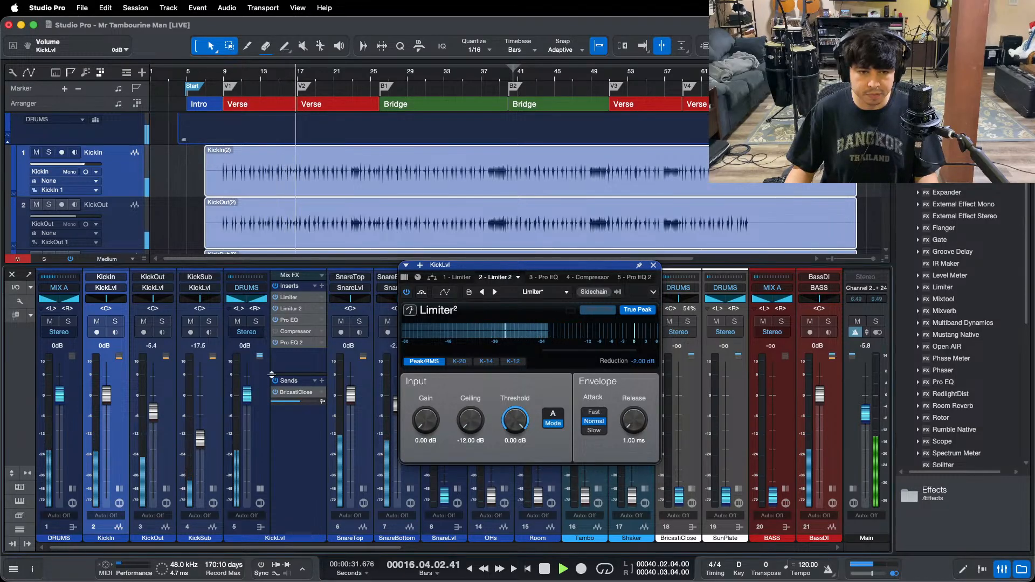
# Step: Open the first Pro EQ on the KickLvl bus and loop the first Verse from bar 9 to bar 17
pyautogui.click(302, 322)
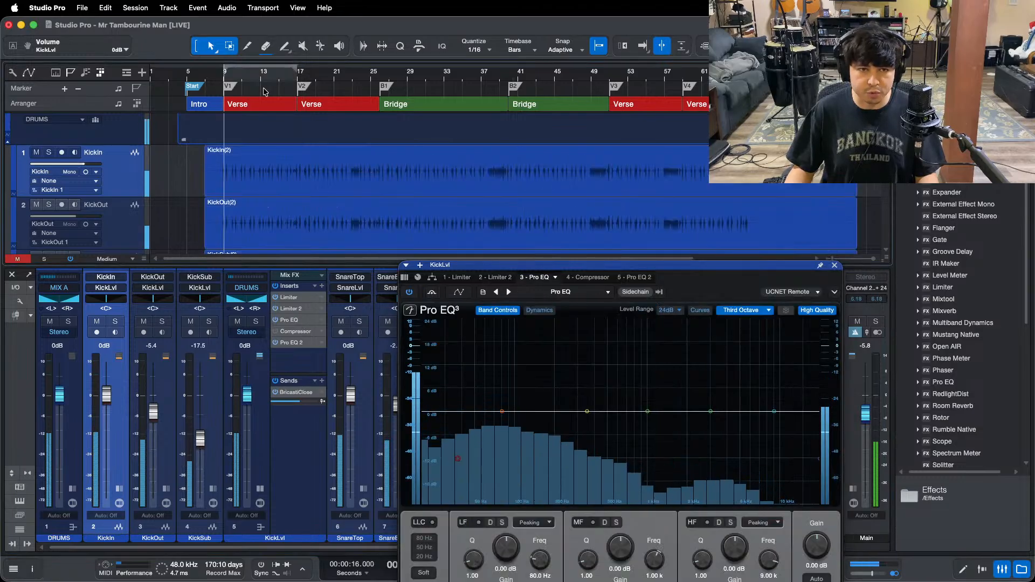
pyautogui.click(264, 90)
pyautogui.press('/')
pyautogui.moveTo(734, 279); pyautogui.dragTo(633, 129)
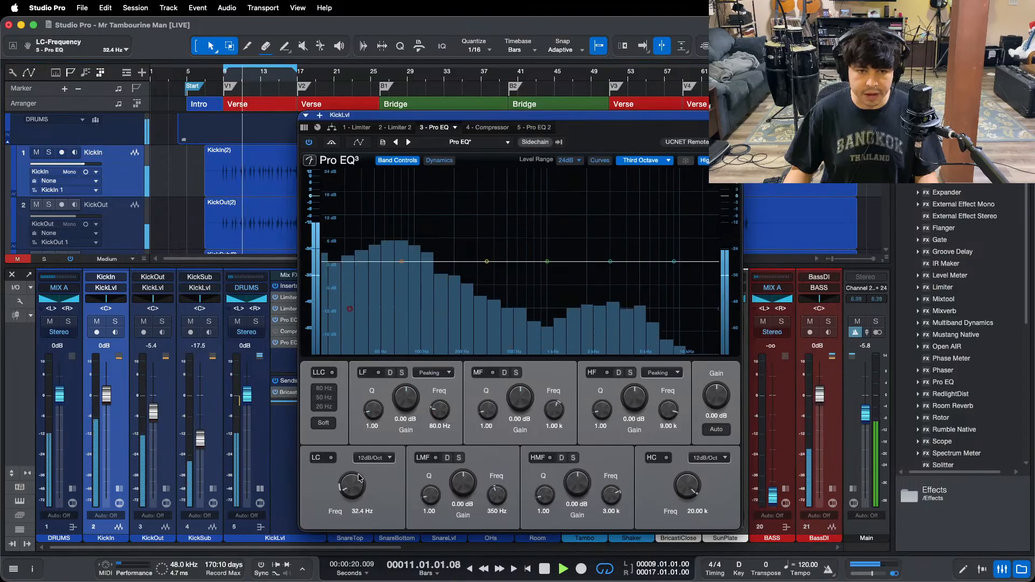
# Step: Enable a 28.3 Hz low cut in the first Pro EQ and switch its spectrum display to FFT Curve
pyautogui.moveTo(357, 474); pyautogui.dragTo(360, 477)
pyautogui.click(330, 457)
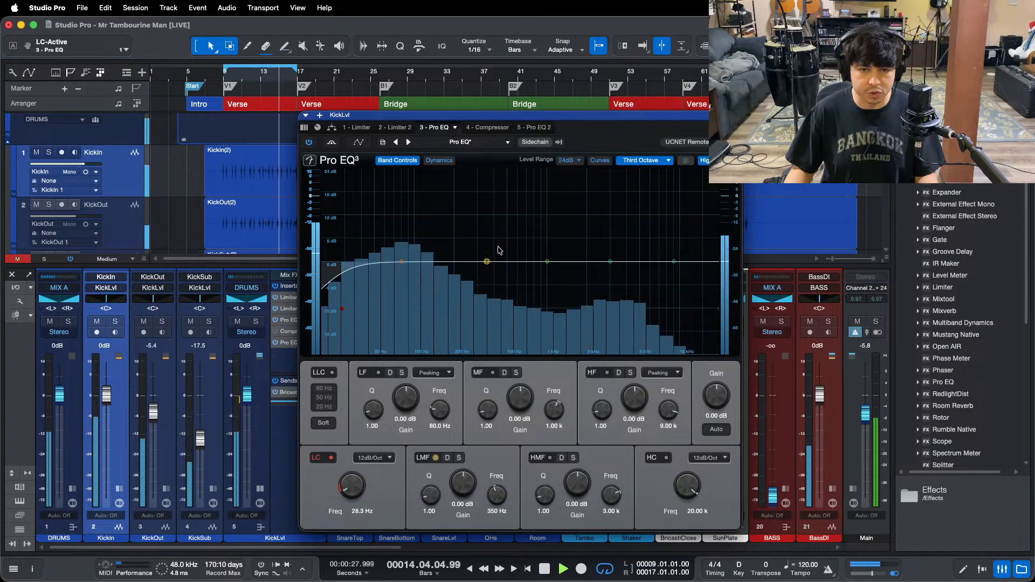
pyautogui.moveTo(620, 142); pyautogui.dragTo(586, 162)
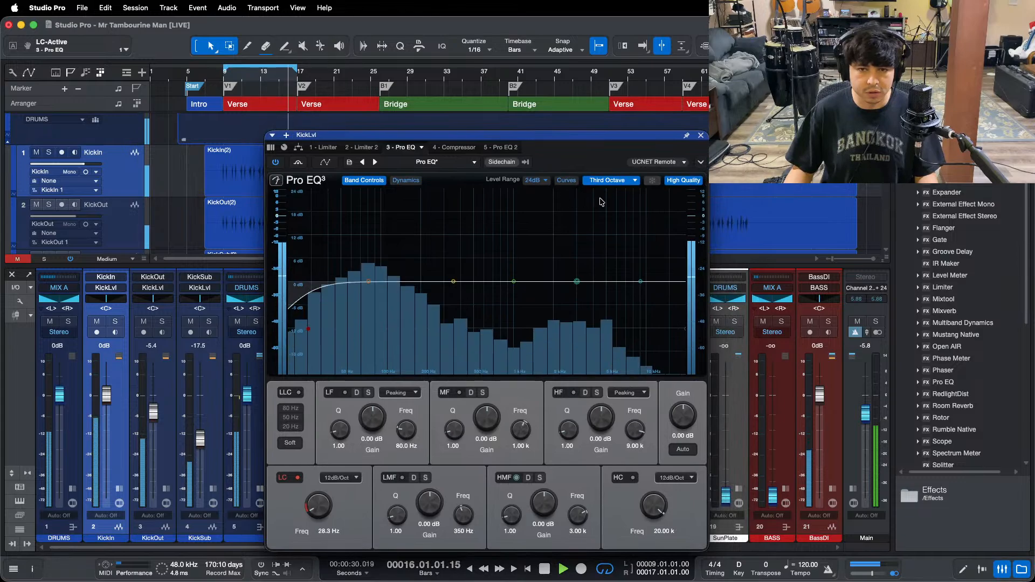
pyautogui.click(609, 180)
pyautogui.click(609, 231)
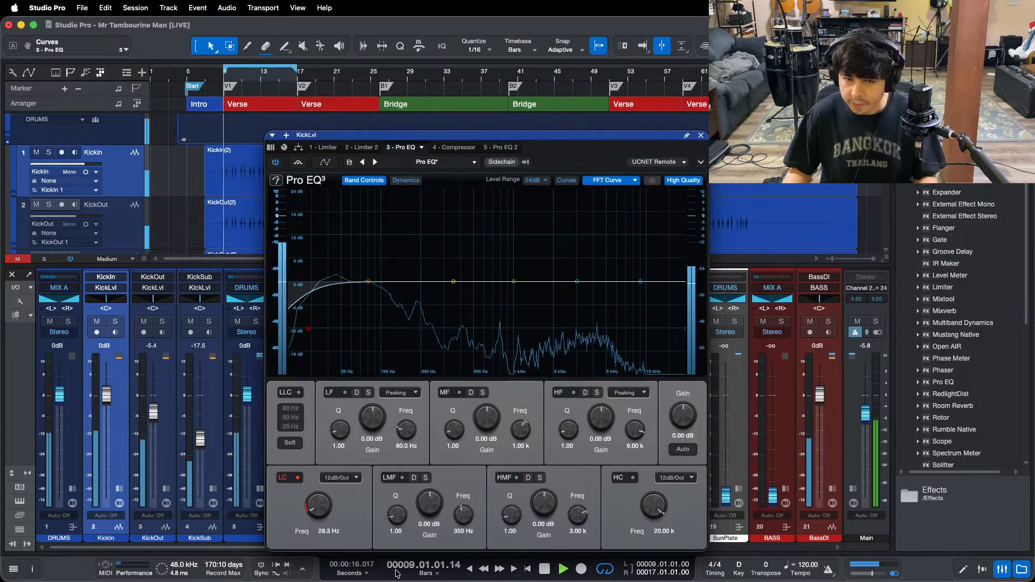
# Step: Sweep a narrow LMF boost with a Q of 24 to 792 Hz, and turn it into a -24 dB notch
pyautogui.scroll(10, 453, 283)
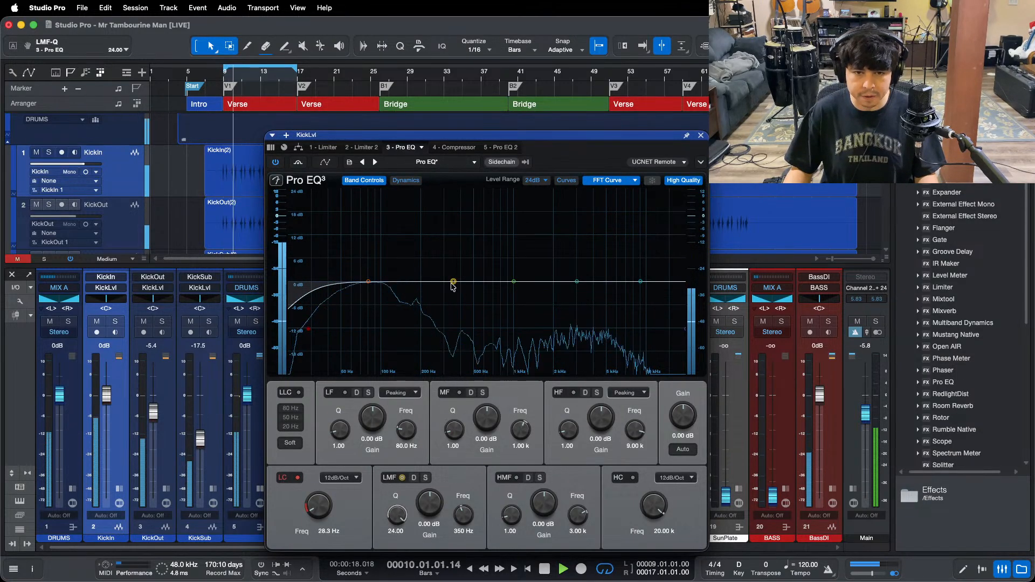
pyautogui.moveTo(452, 283); pyautogui.dragTo(498, 155)
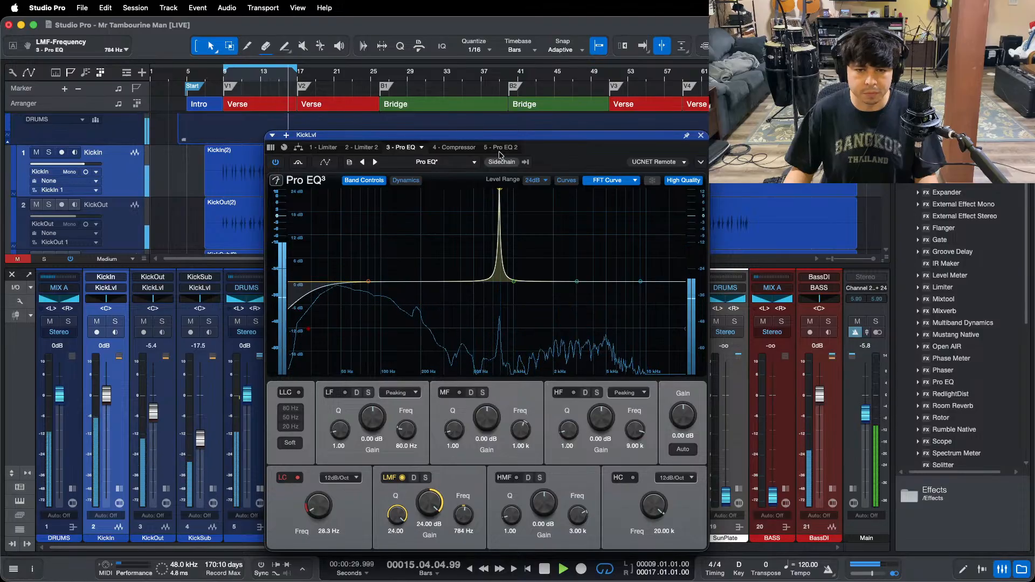
pyautogui.moveTo(499, 152); pyautogui.dragTo(500, 152)
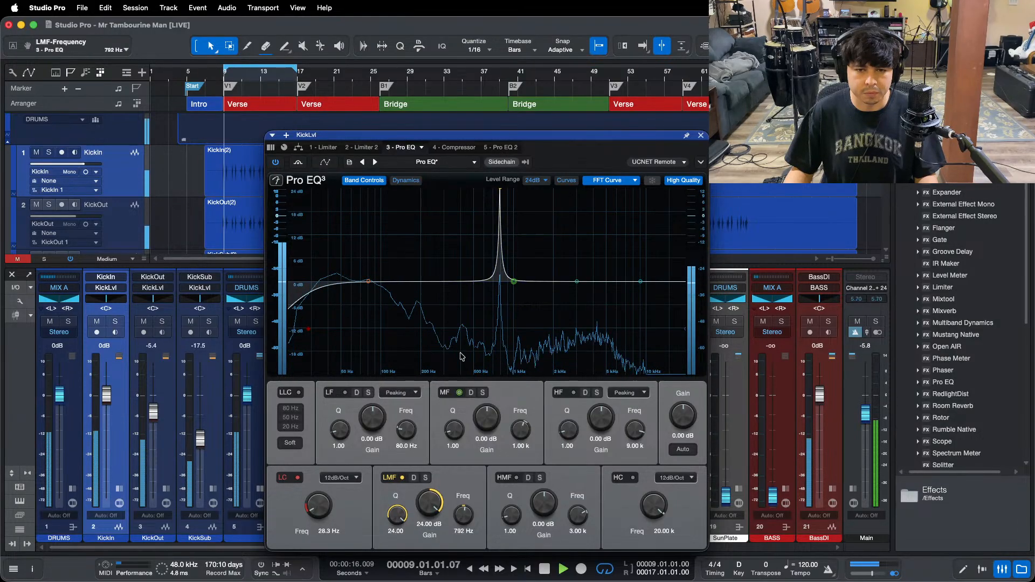
pyautogui.moveTo(431, 516); pyautogui.dragTo(427, 565)
pyautogui.moveTo(430, 513); pyautogui.dragTo(430, 534)
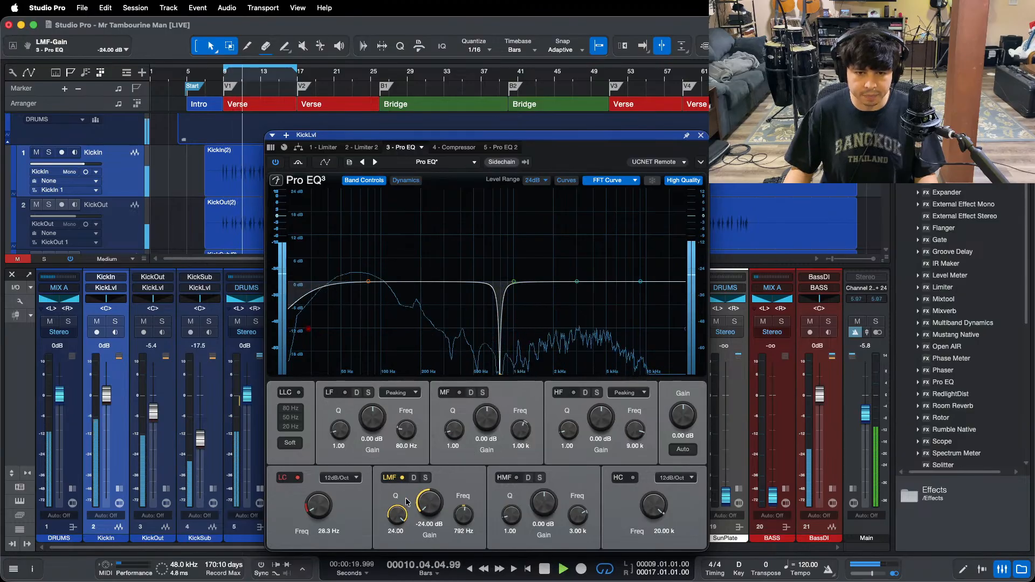
# Step: Sweep a narrow MF boost with a Q of 24 to 1.38 kHz, and turn it into a -24 dB notch
pyautogui.moveTo(455, 430); pyautogui.dragTo(551, 167)
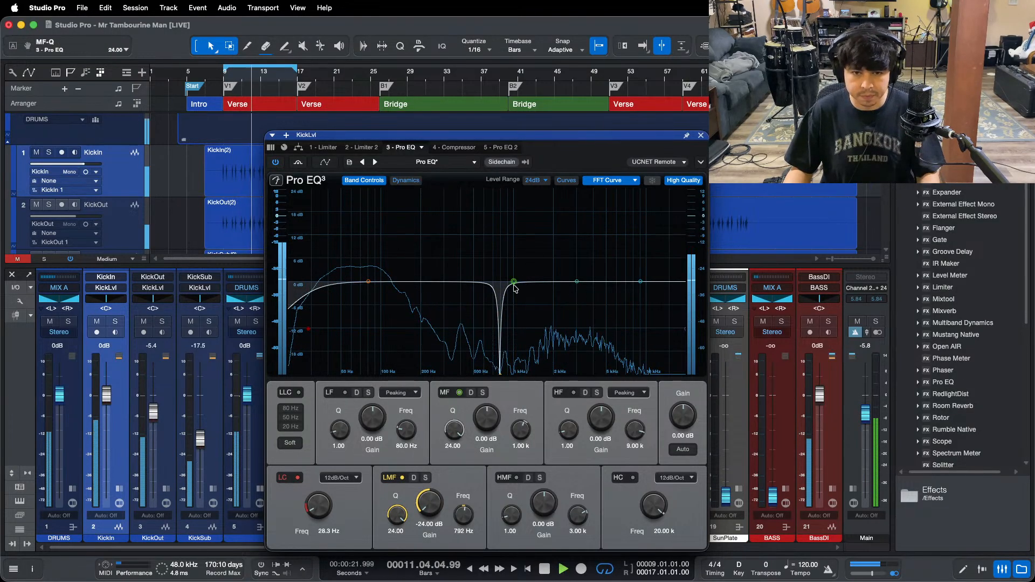
pyautogui.moveTo(514, 281); pyautogui.dragTo(533, 169)
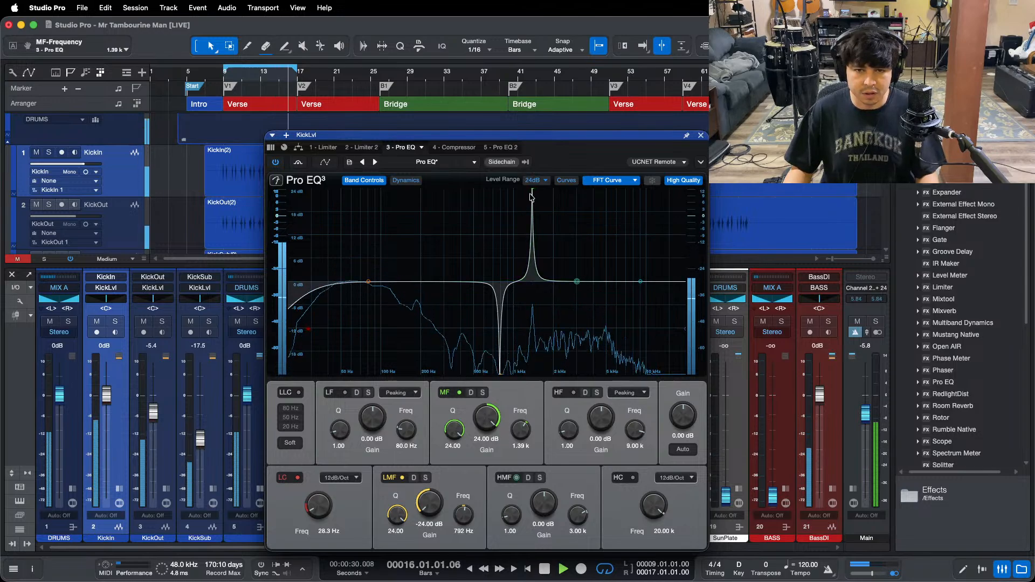
pyautogui.moveTo(533, 190); pyautogui.dragTo(533, 188)
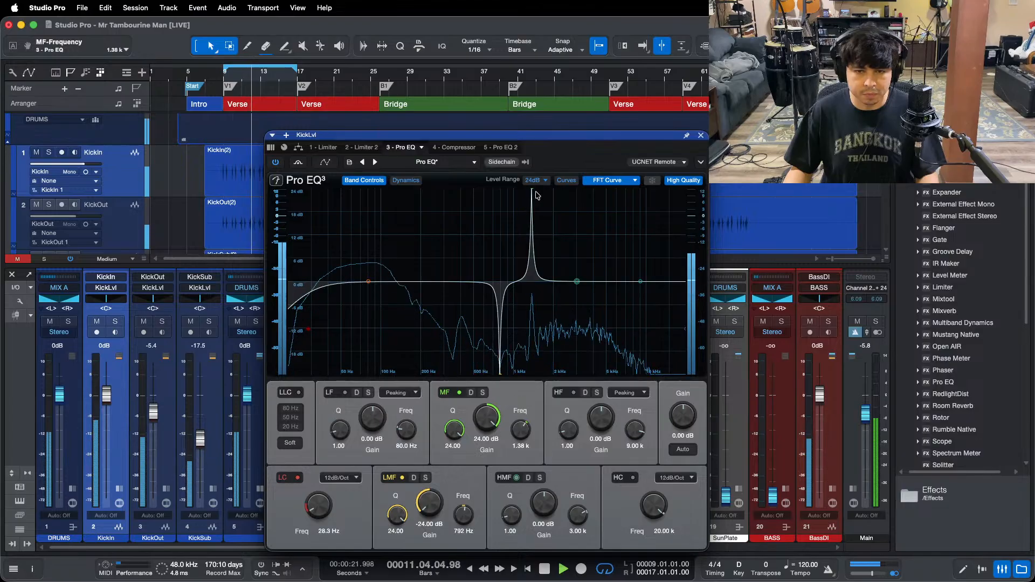
pyautogui.moveTo(486, 418); pyautogui.dragTo(482, 576)
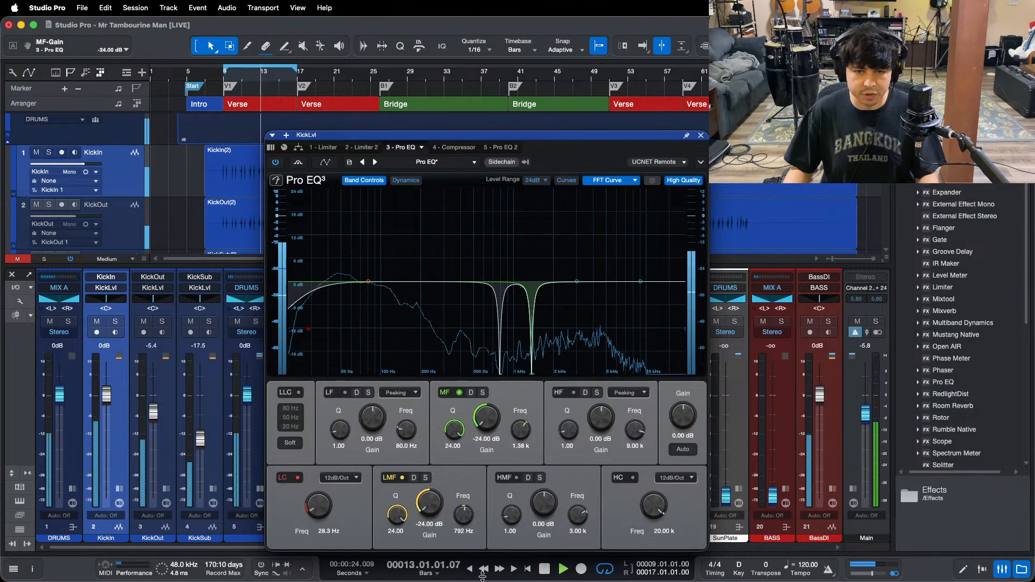
# Step: Activate the Compressor in the KickLvl chain and enlarge the first Verse on the timeline to follow its gain reduction
pyautogui.click(450, 149)
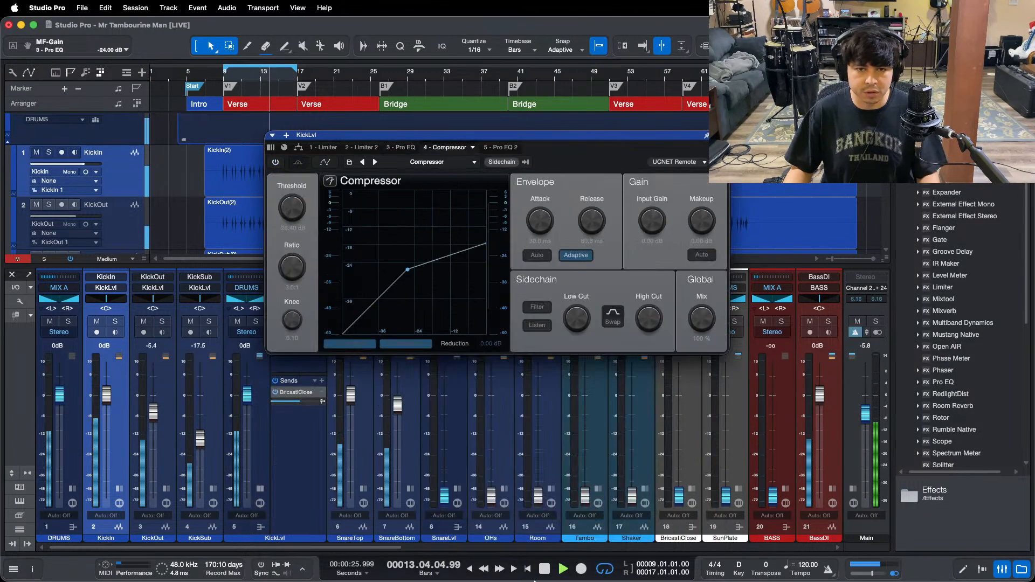
pyautogui.moveTo(535, 581)
pyautogui.click(566, 558)
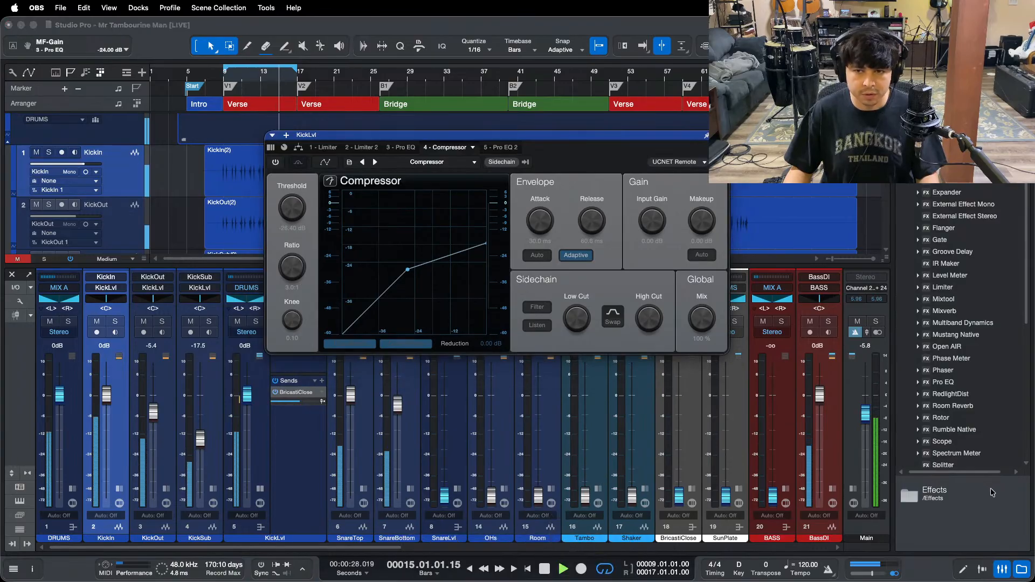
pyautogui.click(977, 515)
pyautogui.click(275, 163)
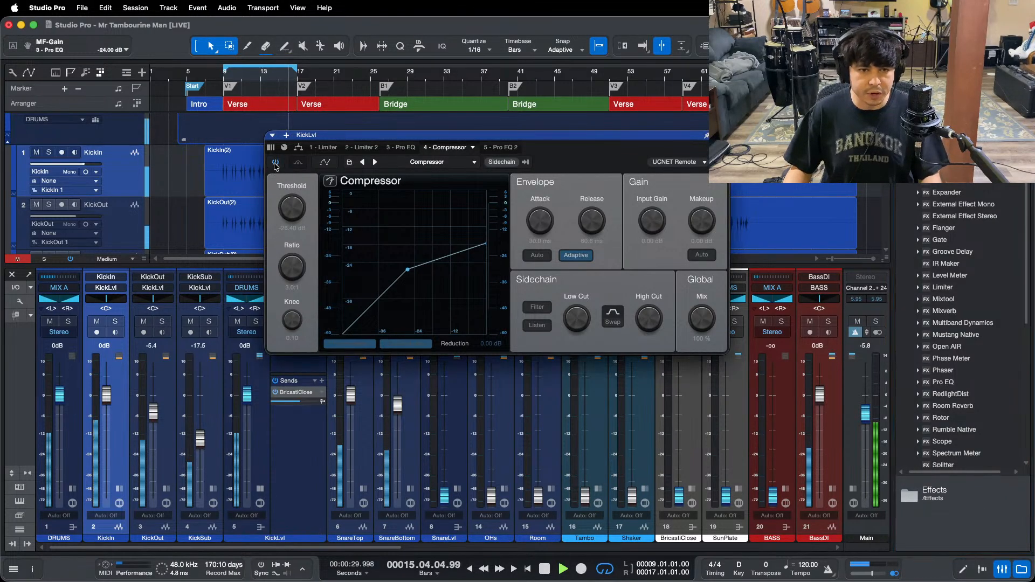
pyautogui.moveTo(314, 73); pyautogui.dragTo(472, 118)
pyautogui.click(491, 344)
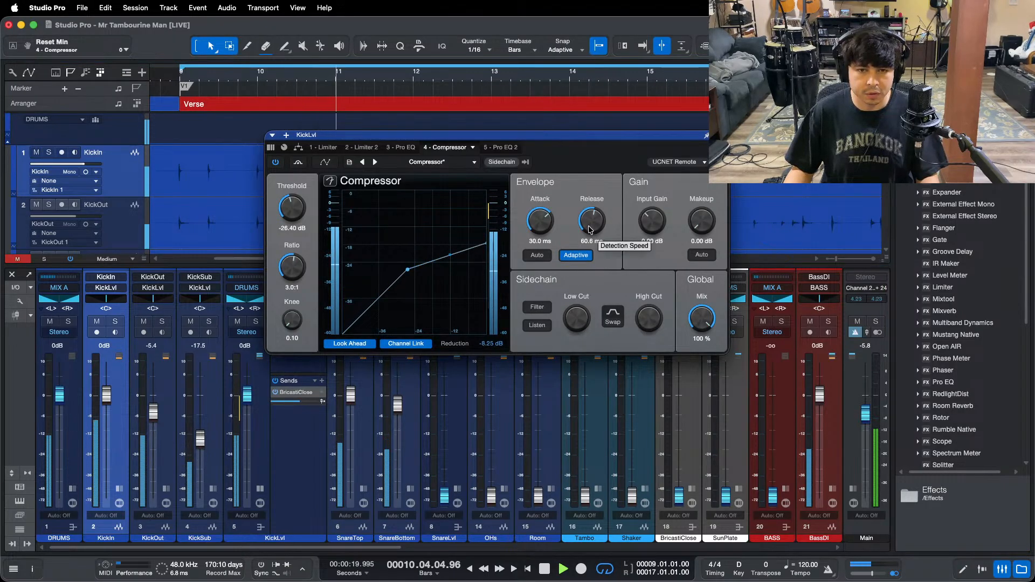
# Step: Shorten the Compressor's release to 48.3 ms while the first Verse loops
pyautogui.scroll(-1, 589, 229)
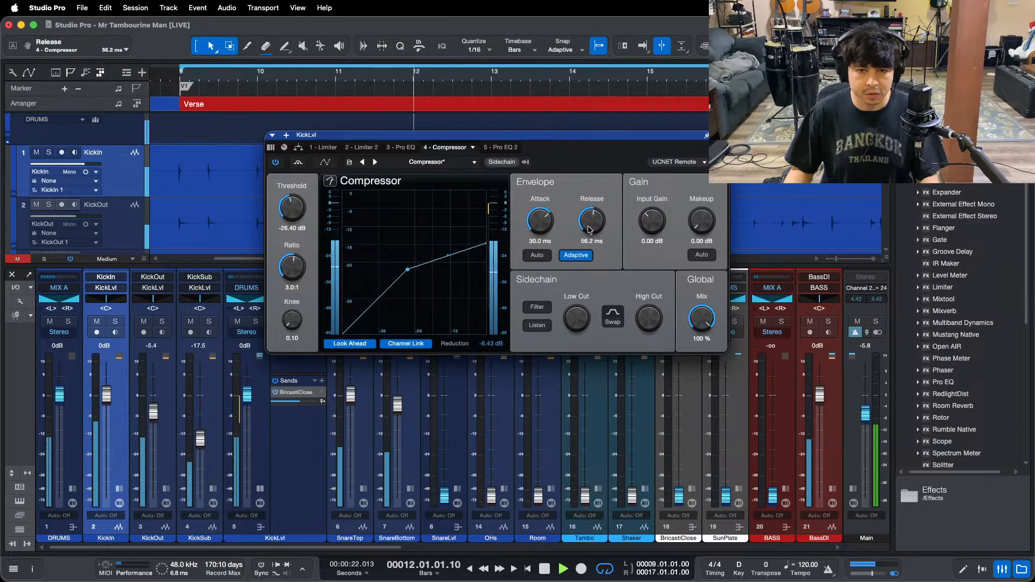
pyautogui.scroll(-1, 589, 228)
pyautogui.moveTo(574, 170); pyautogui.dragTo(548, 291)
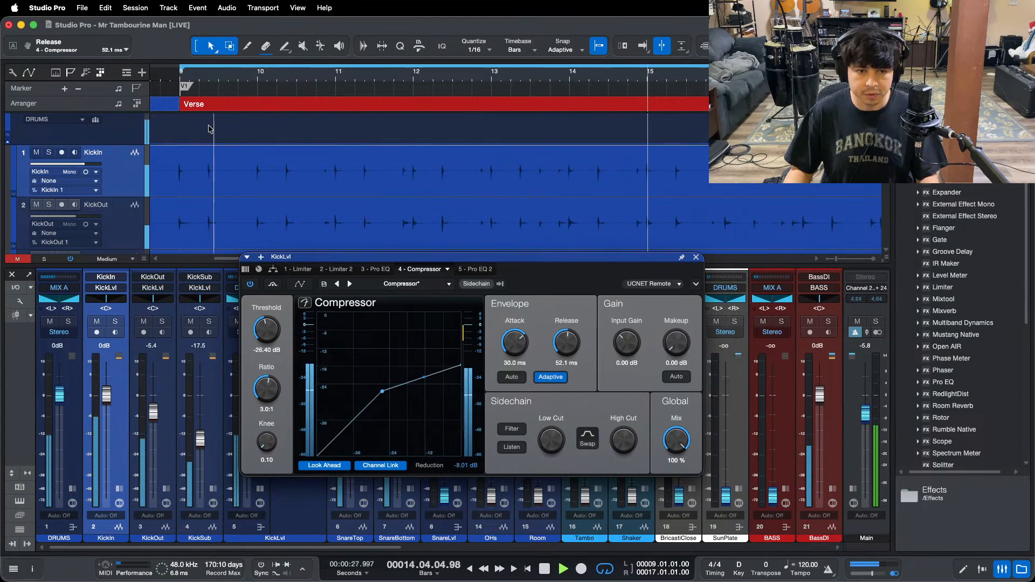
pyautogui.click(168, 63)
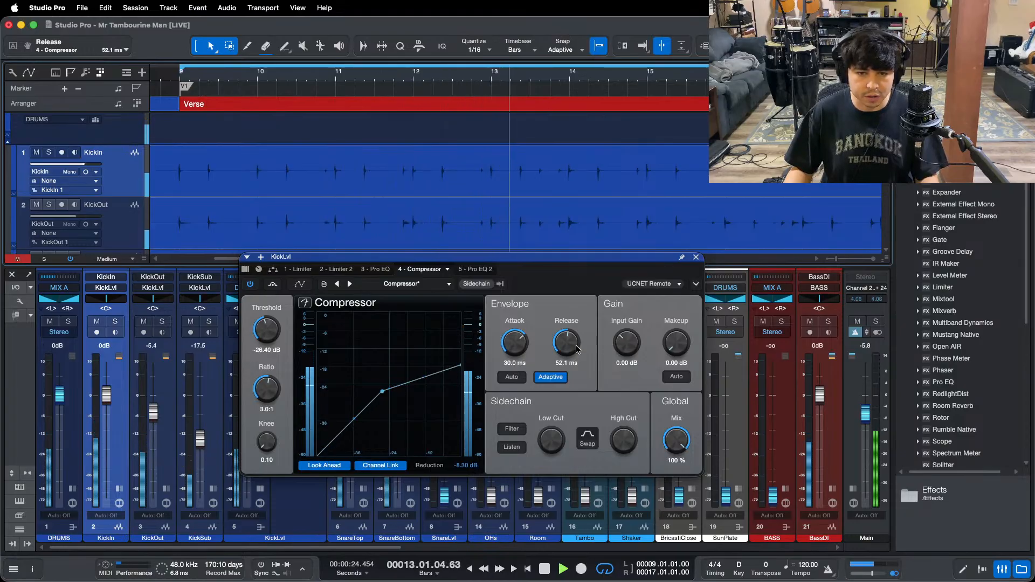
pyautogui.moveTo(573, 344); pyautogui.dragTo(574, 348)
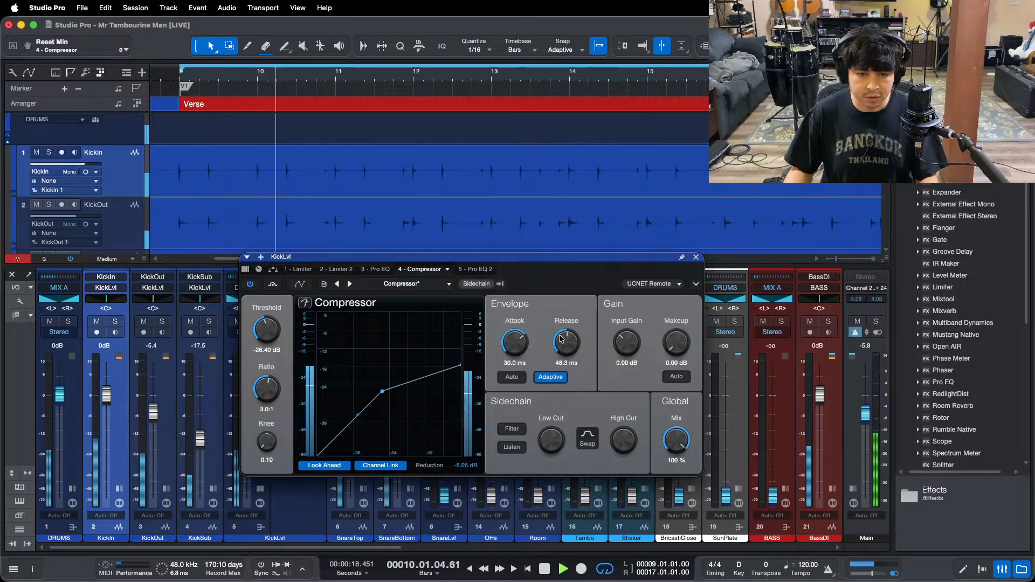
pyautogui.click(483, 271)
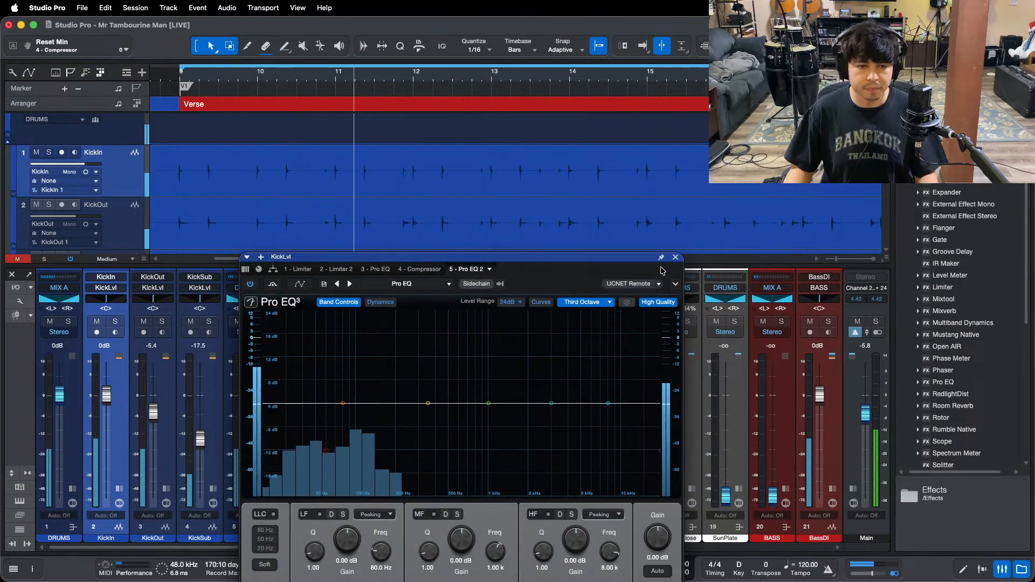
pyautogui.moveTo(628, 212); pyautogui.dragTo(547, 113)
pyautogui.moveTo(537, 578)
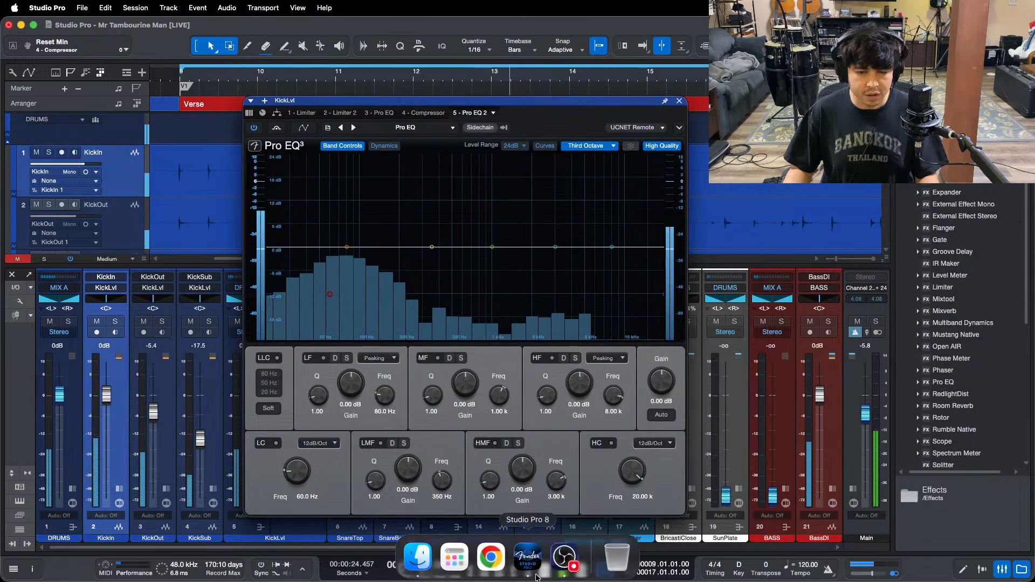
pyautogui.click(565, 562)
pyautogui.click(972, 503)
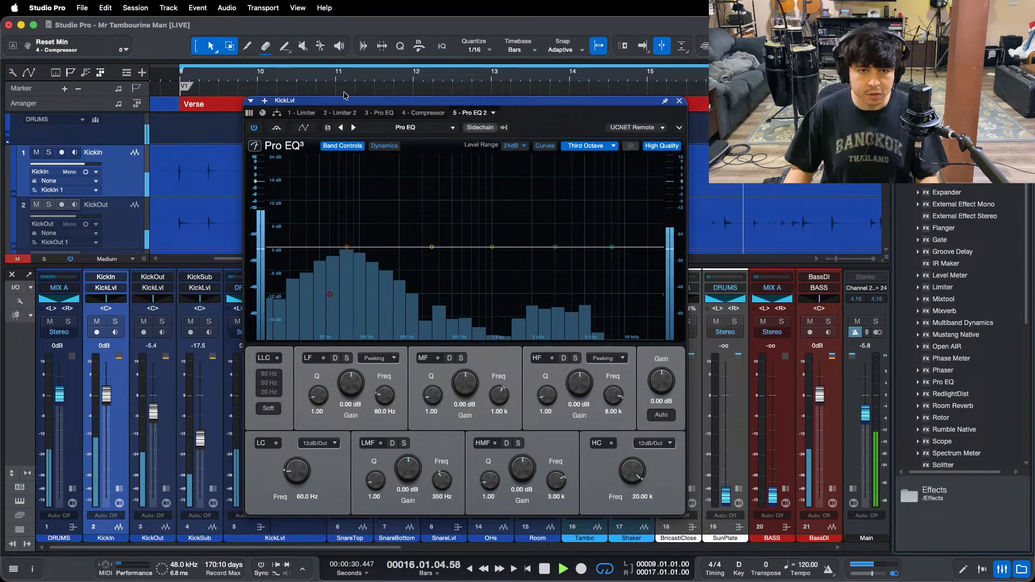
# Step: In the first Pro EQ, sweep a narrow LF boost with a Q of 24 to 1.13 kHz and turn it into a -24 dB notch
pyautogui.click(379, 112)
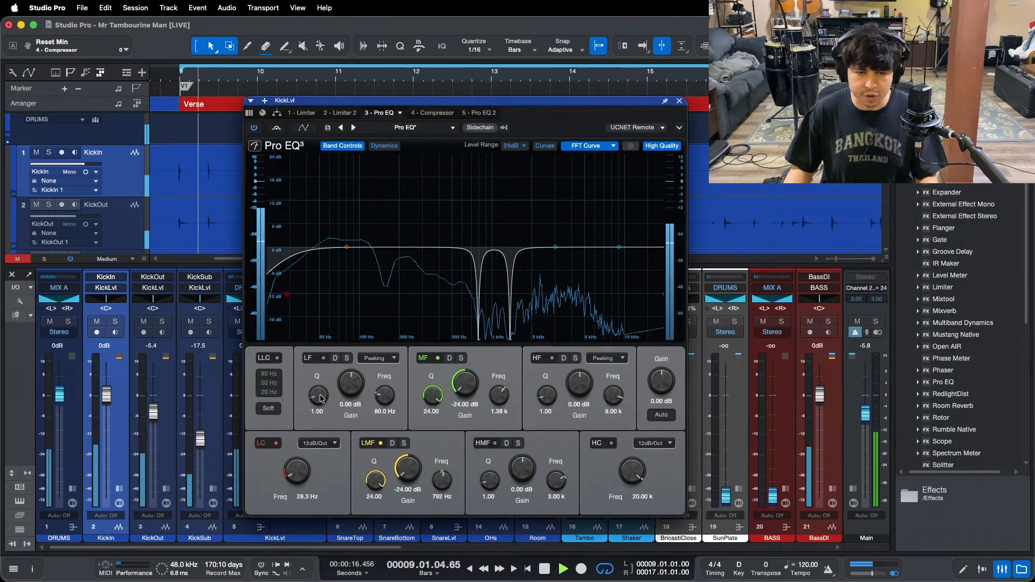
pyautogui.moveTo(318, 396); pyautogui.dragTo(341, 179)
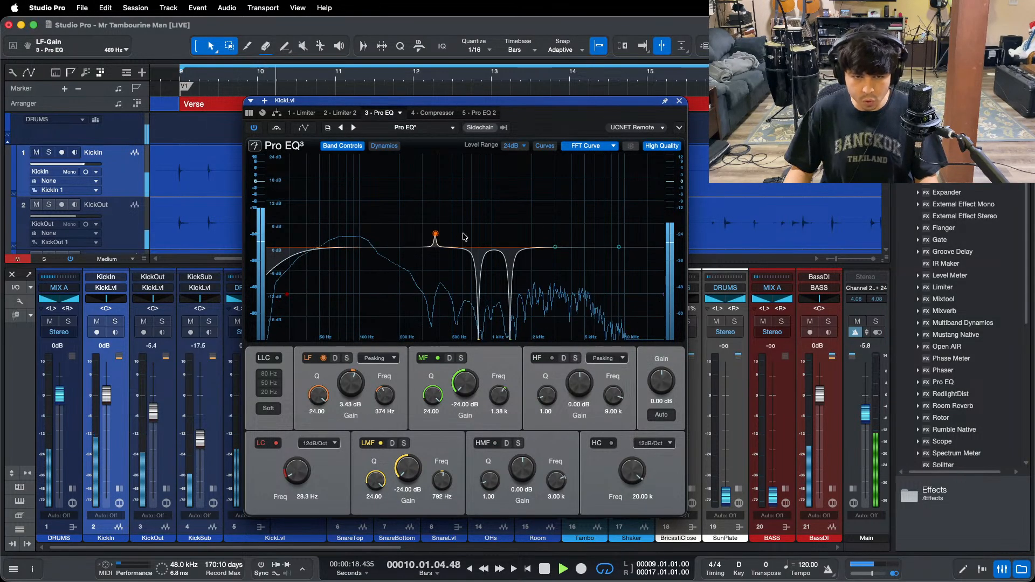
pyautogui.moveTo(463, 238); pyautogui.dragTo(495, 145)
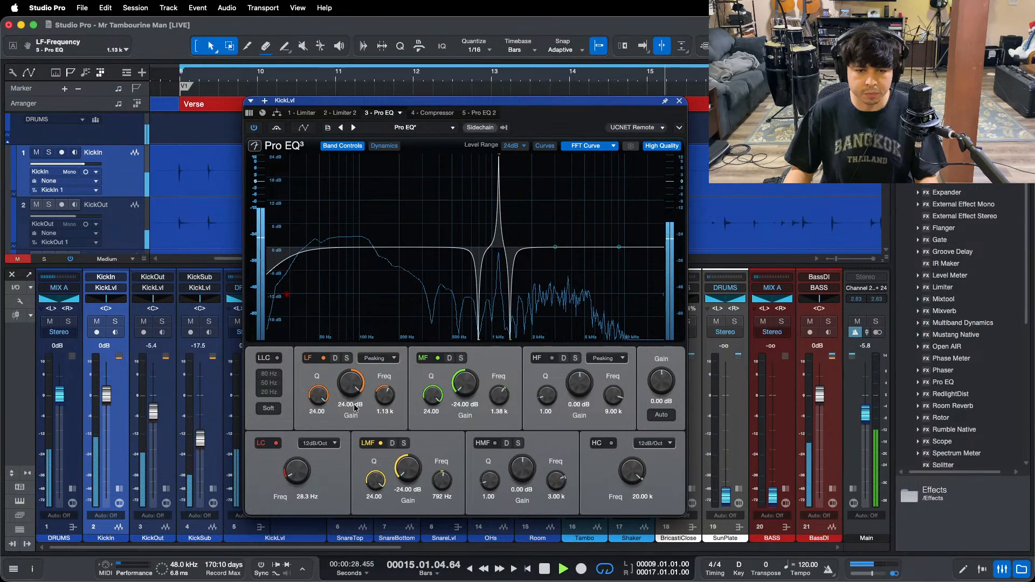
pyautogui.moveTo(354, 408); pyautogui.dragTo(351, 567)
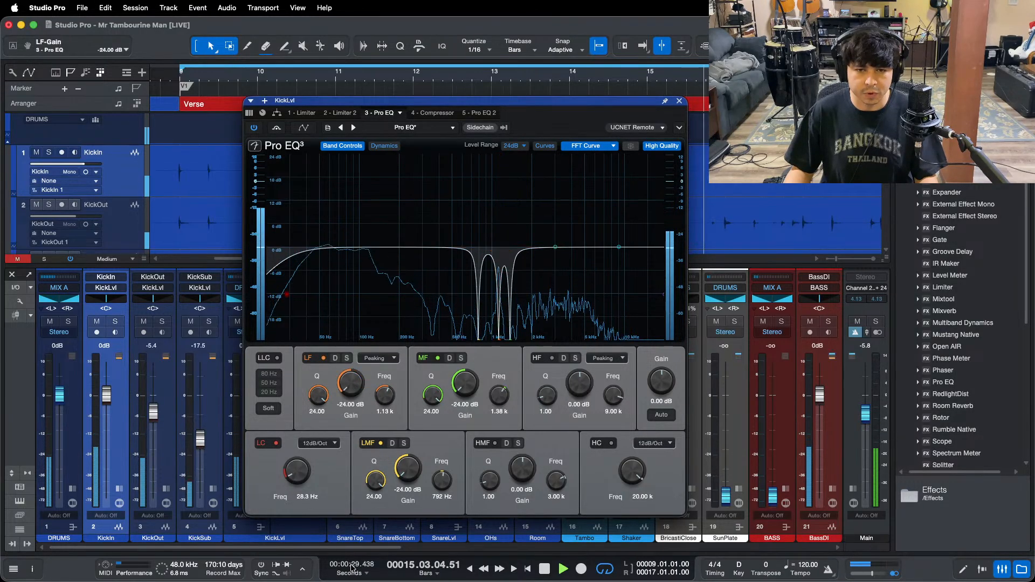
# Step: Lower the KickLvl Compressor's threshold to -26.88 dB
pyautogui.click(431, 113)
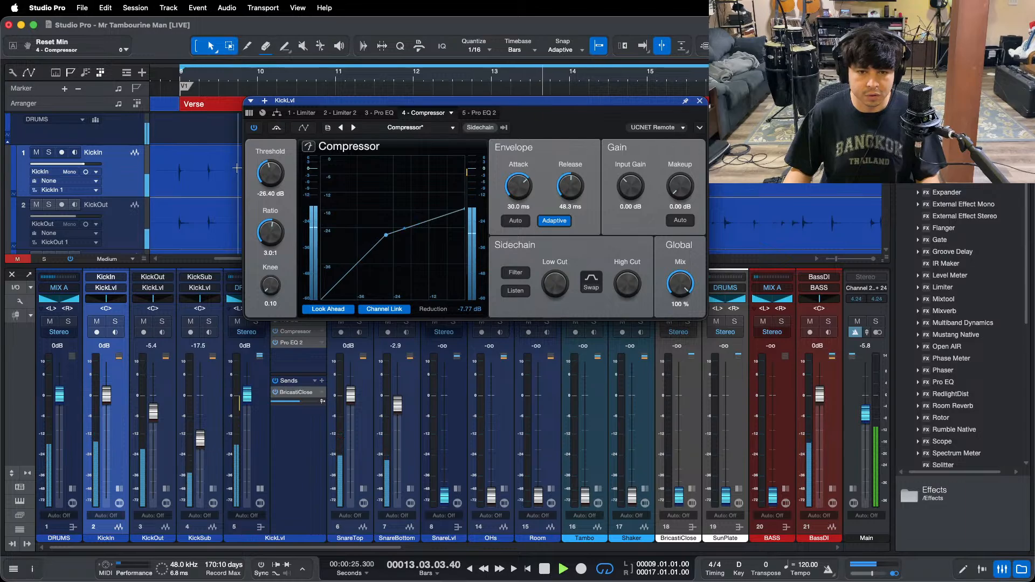
pyautogui.scroll(-2, 282, 173)
# Step: Boost Pro EQ 2's LF band by 8.64 dB at 70 Hz and lower the KickLvl fader to -1.7 dB
pyautogui.click(477, 112)
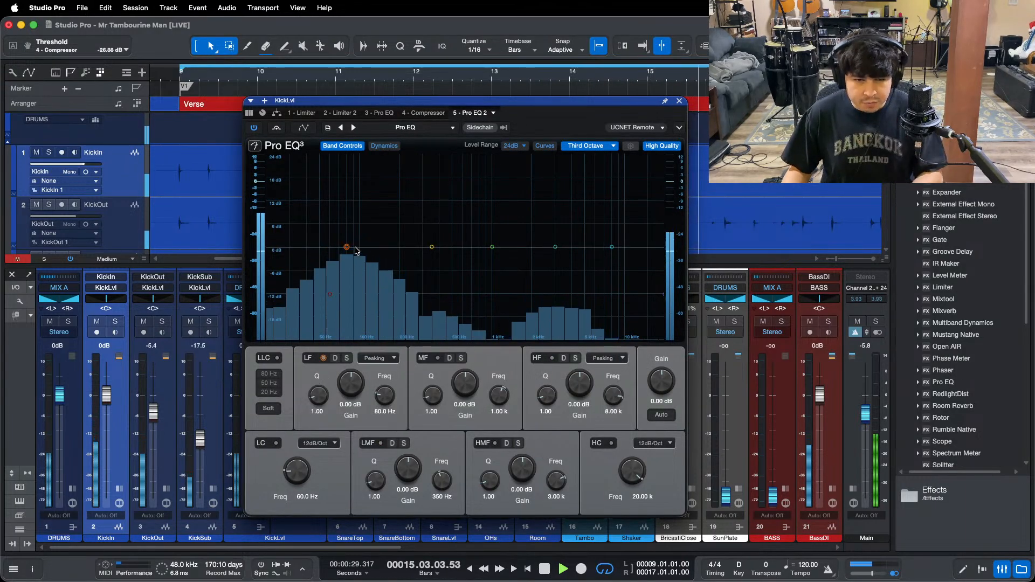
pyautogui.click(387, 407)
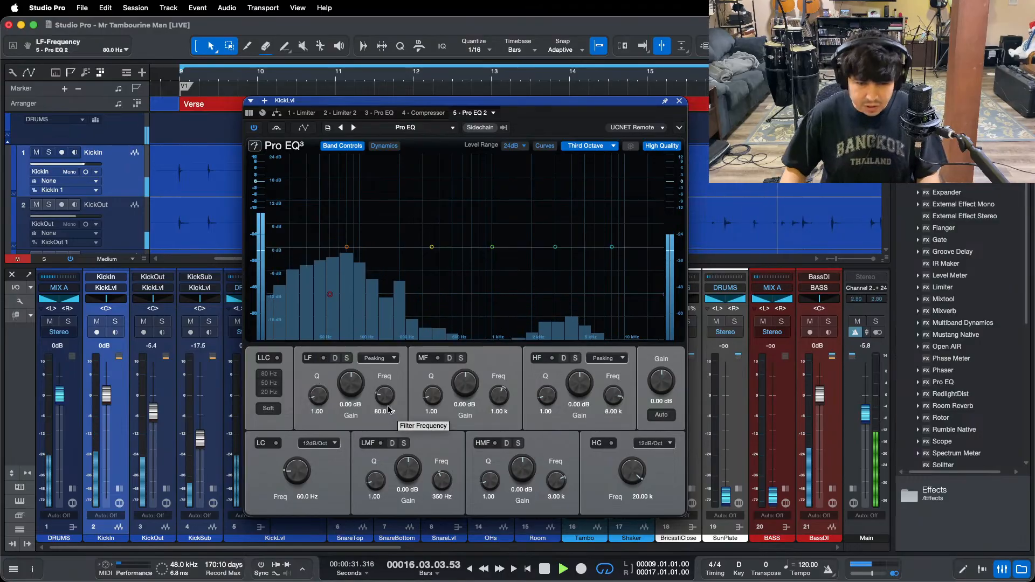
pyautogui.click(386, 410)
pyautogui.write('70')
pyautogui.press('Return')
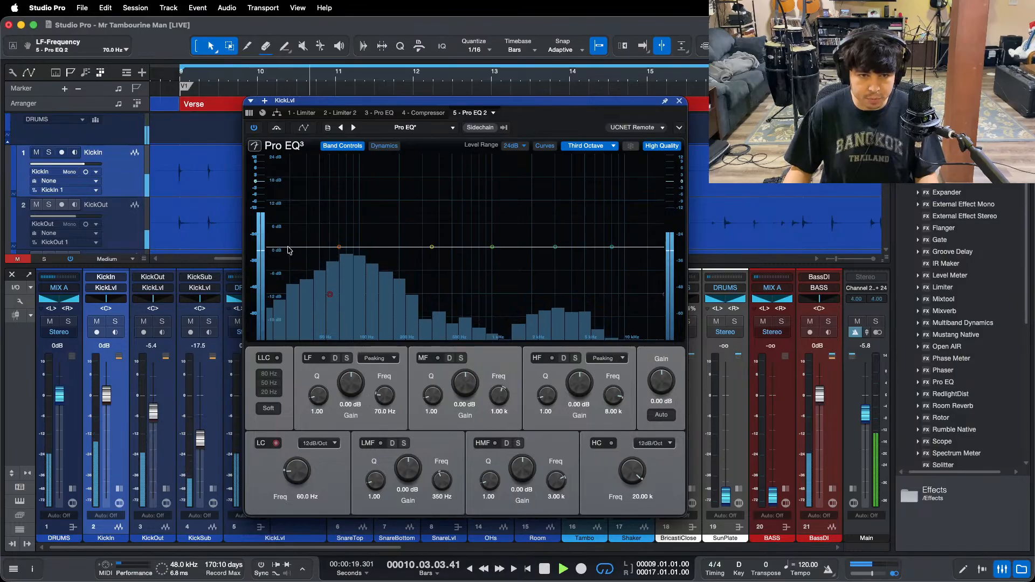
pyautogui.moveTo(351, 382); pyautogui.dragTo(352, 376)
pyautogui.moveTo(565, 114); pyautogui.dragTo(624, 118)
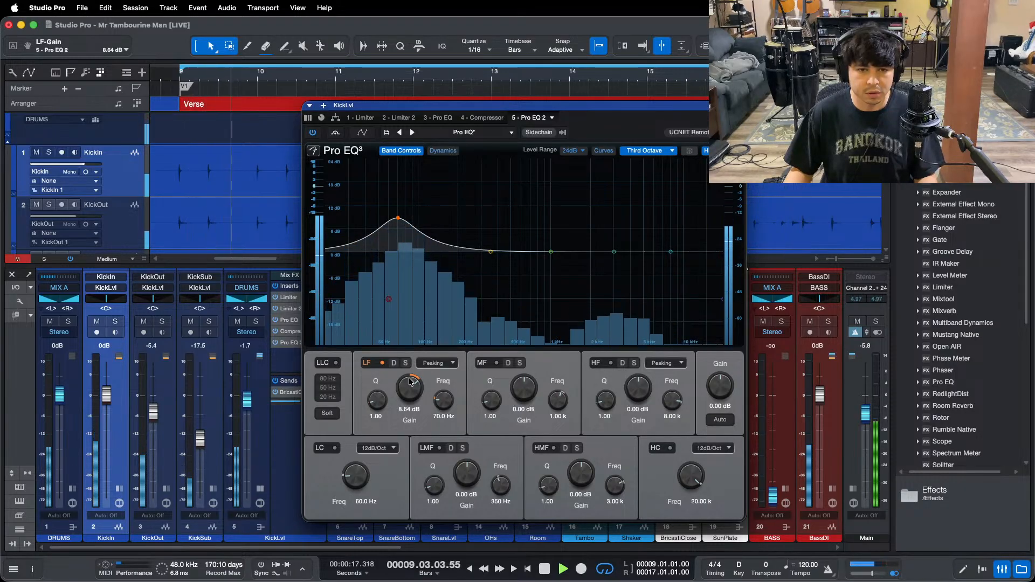
pyautogui.scroll(2, 410, 384)
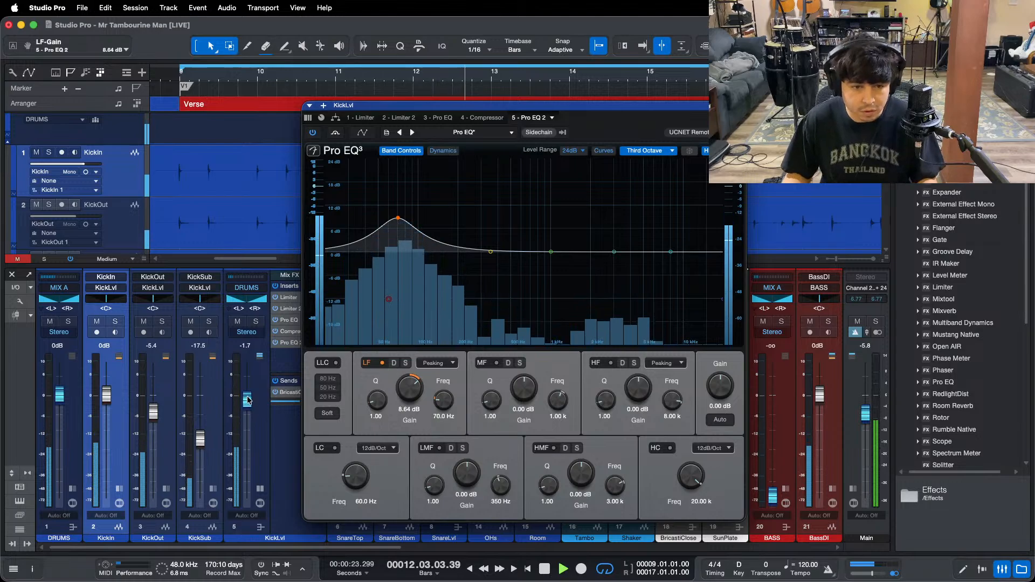
# Step: In KickLvl's first Pro EQ, boost the HF band at 9 kHz by 22.56 dB and compare it with the band bypassed
pyautogui.click(286, 321)
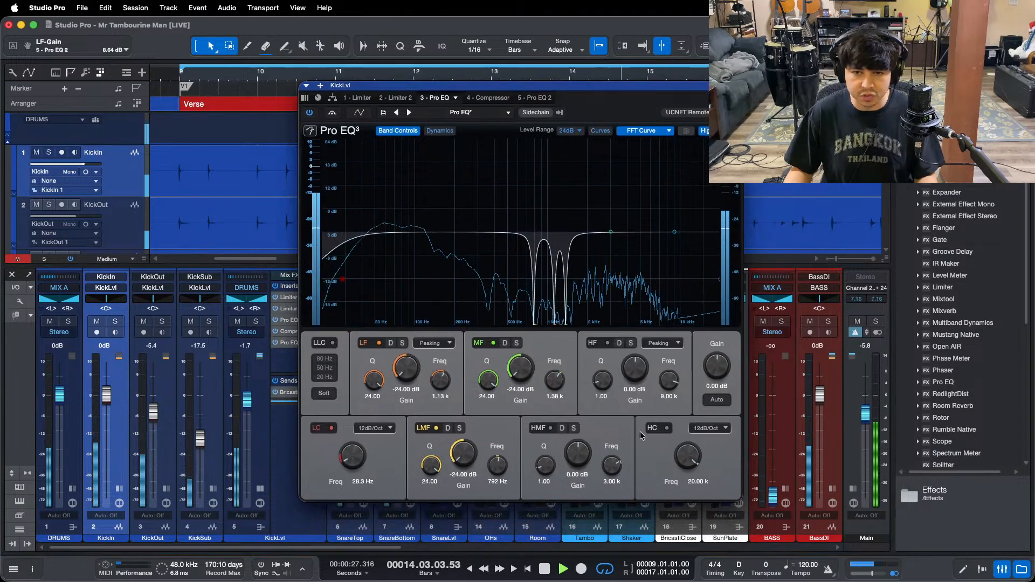
pyautogui.click(581, 567)
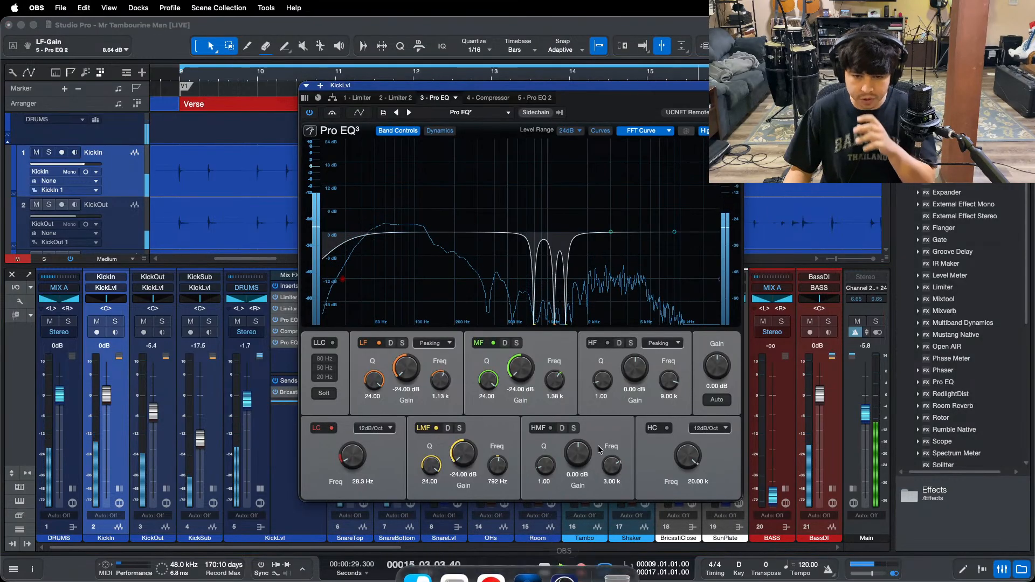
pyautogui.click(990, 509)
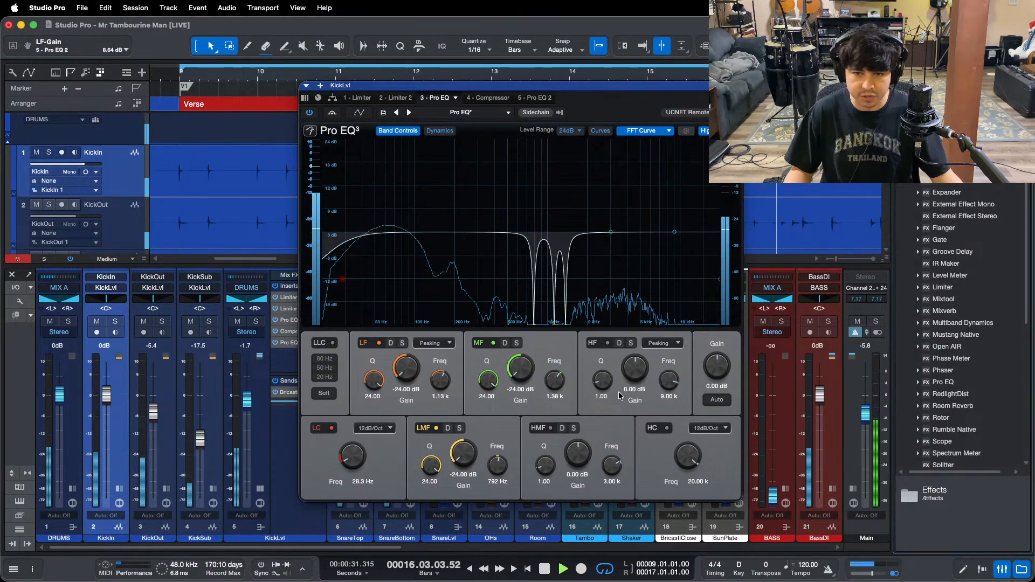
pyautogui.moveTo(635, 377); pyautogui.dragTo(635, 372)
pyautogui.click(607, 343)
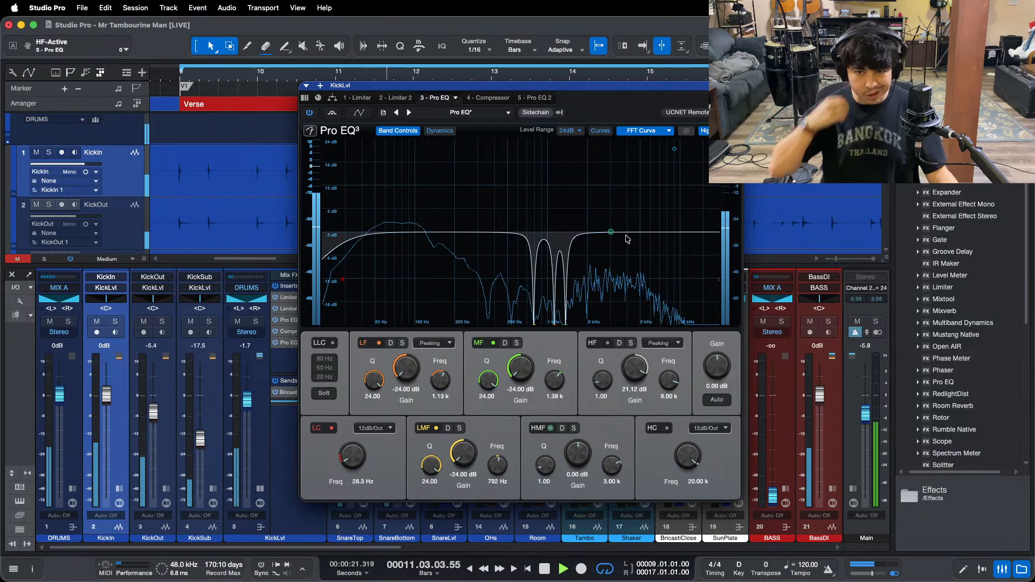
pyautogui.click(607, 344)
pyautogui.scroll(2, 638, 376)
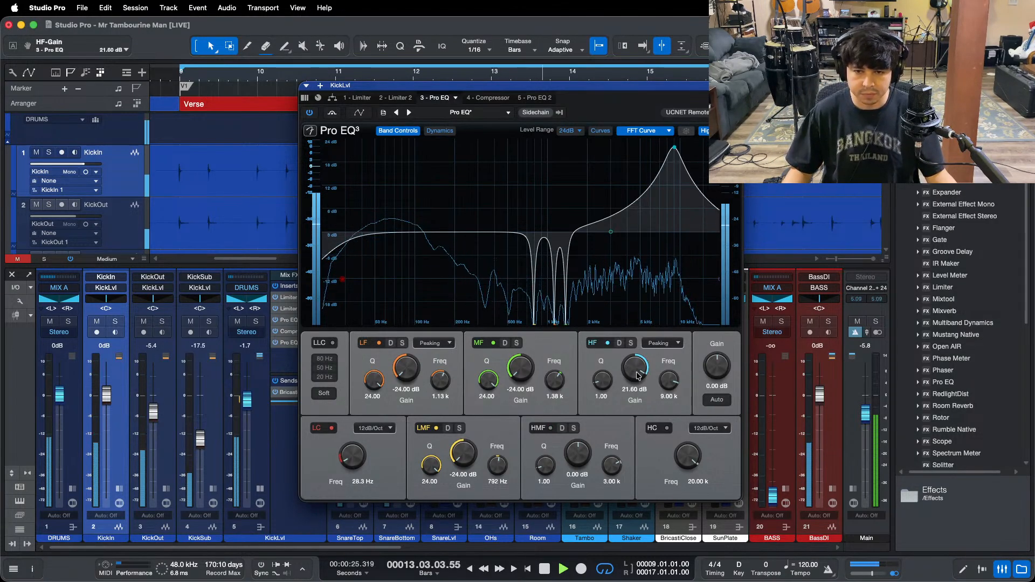
pyautogui.scroll(1, 638, 376)
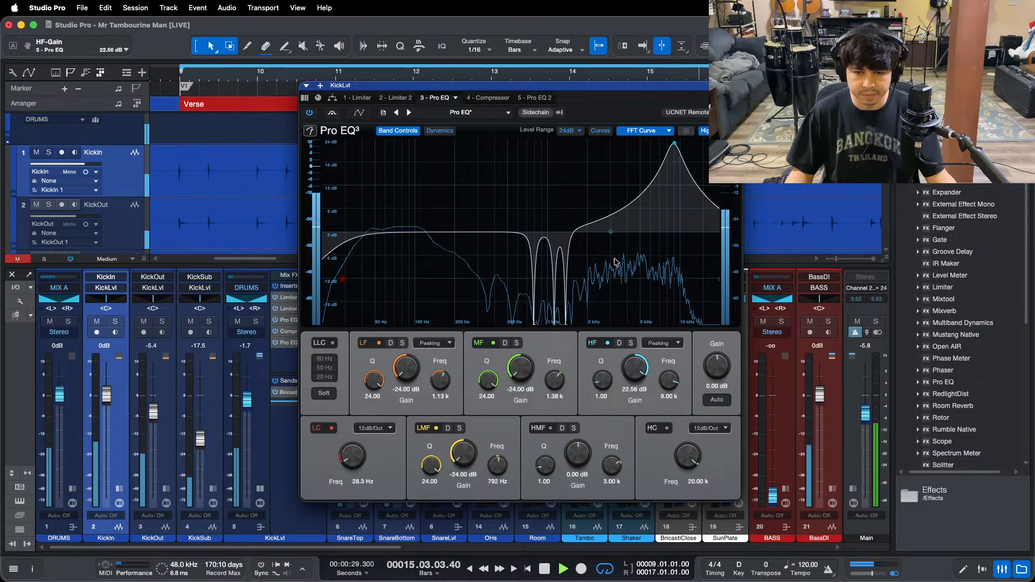
pyautogui.click(737, 85)
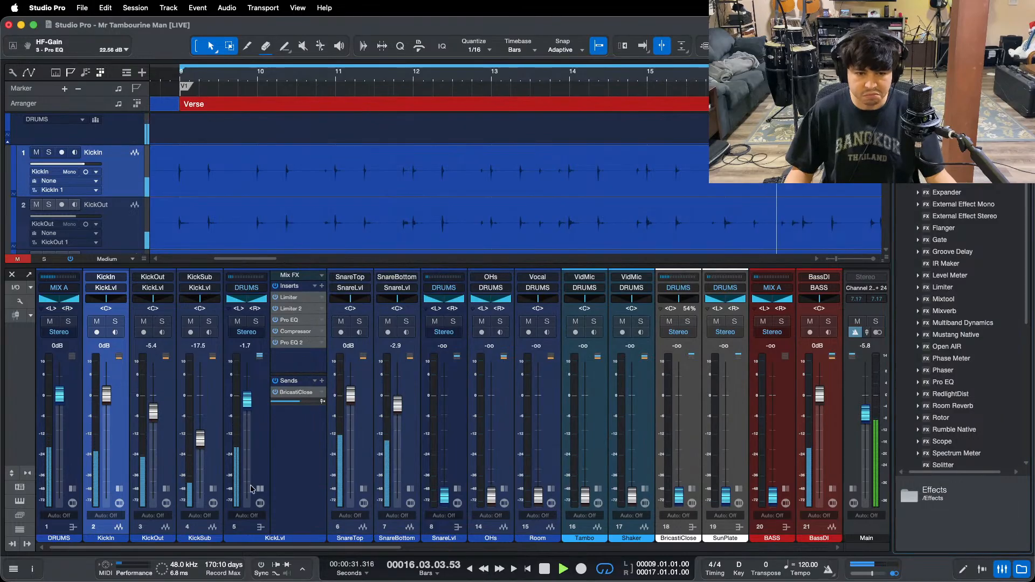
# Step: Insert a Limiter on the DRUMS bus and raise the KickLvl fader to -1.3 dB
pyautogui.click(74, 490)
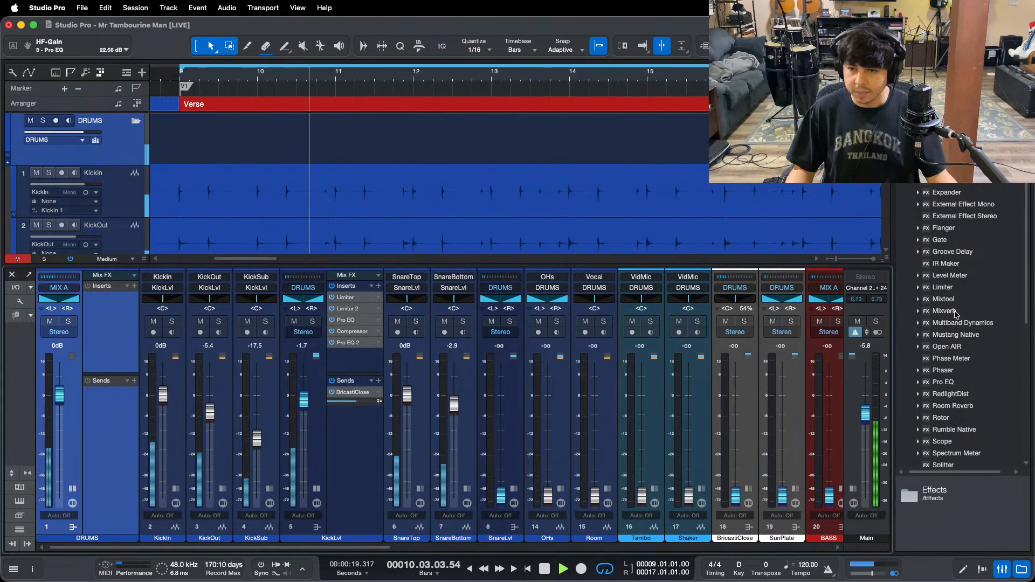
pyautogui.moveTo(944, 291); pyautogui.dragTo(111, 299)
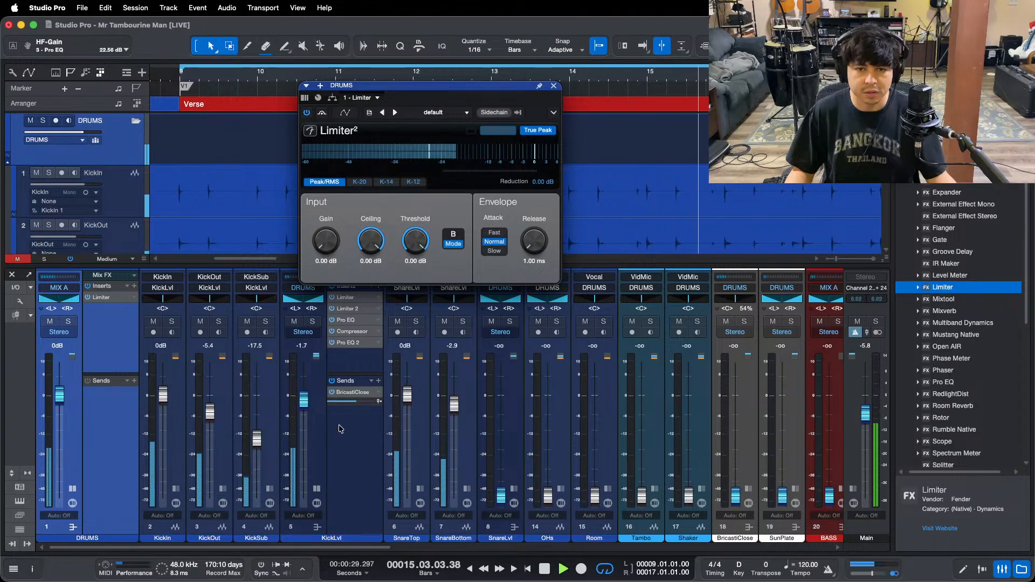
pyautogui.moveTo(303, 409); pyautogui.dragTo(303, 407)
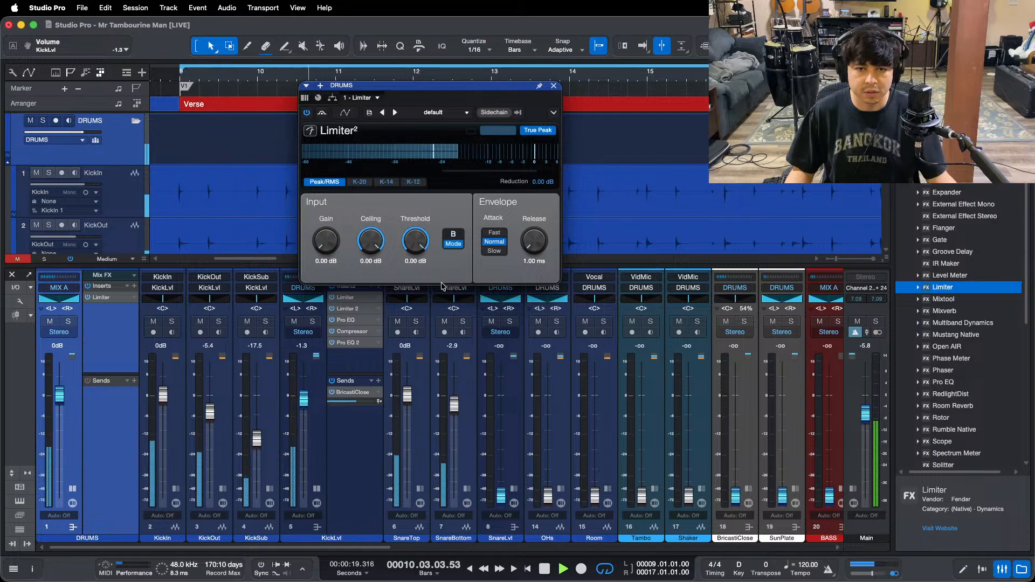
pyautogui.click(554, 88)
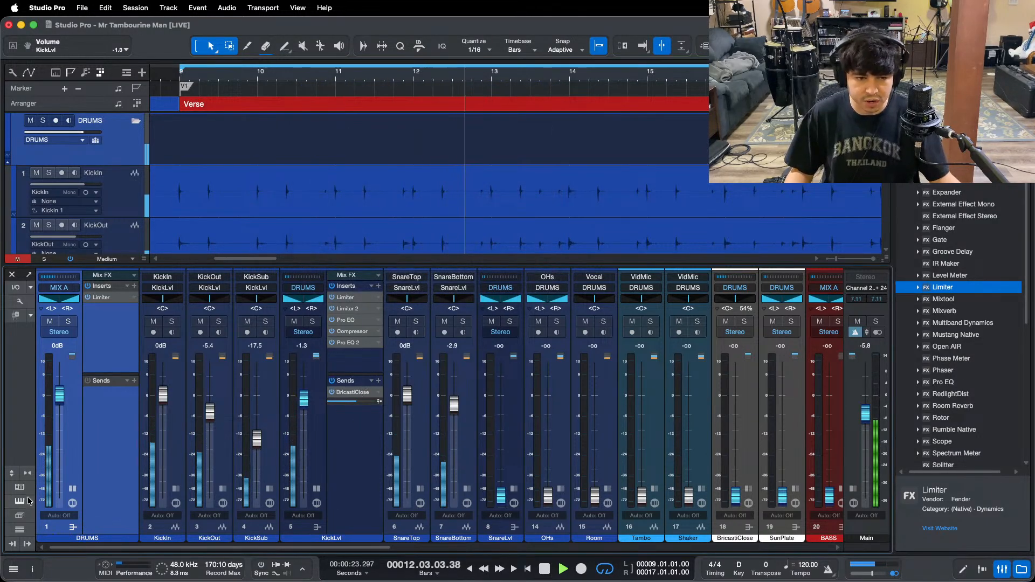
# Step: Show the SnareLvl bus's inserts and sends, collapse KickLvl's, set the SnareLvl fader to 0 dB and solo the bus
pyautogui.click(514, 527)
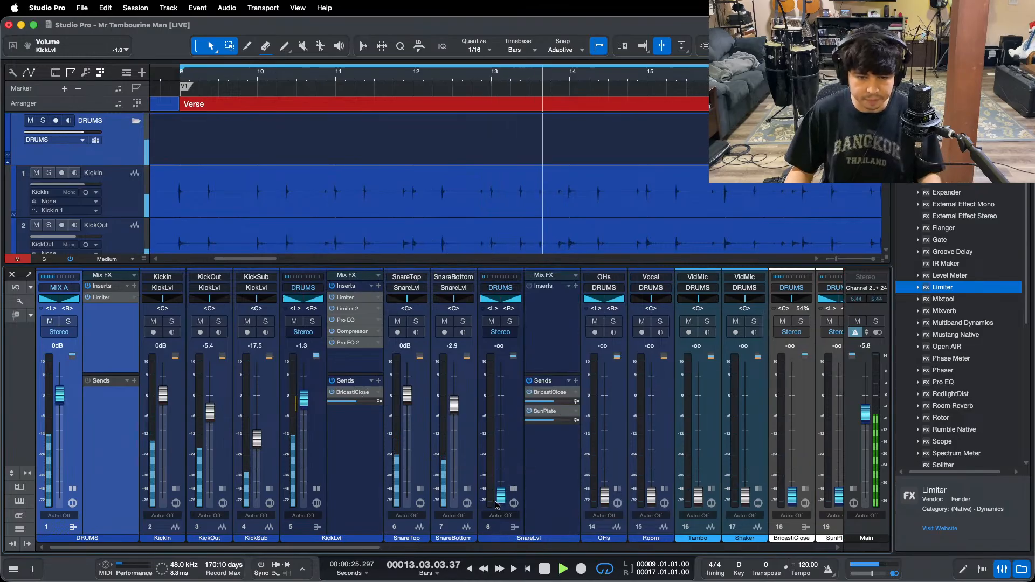
pyautogui.moveTo(559, 576)
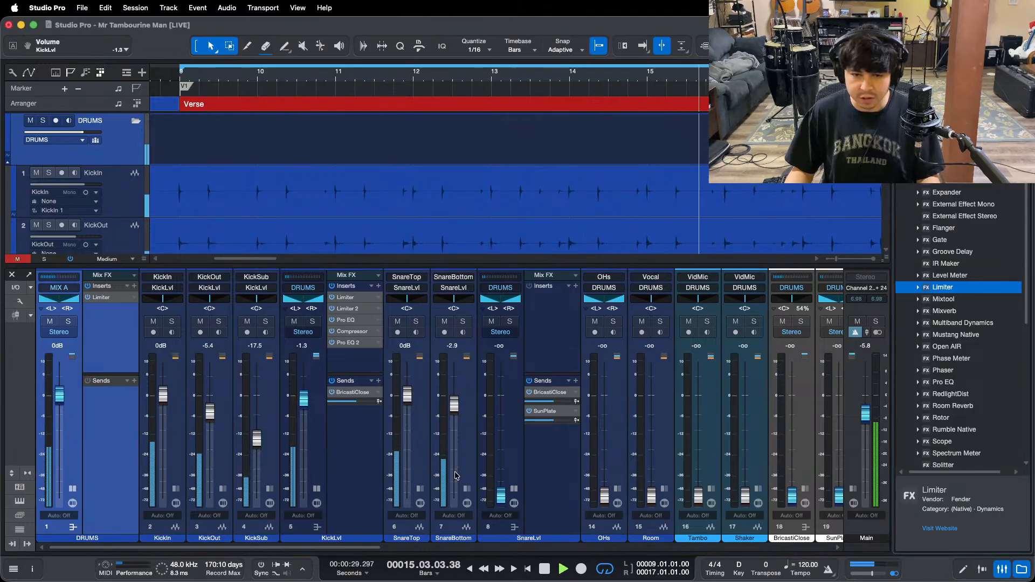
pyautogui.click(514, 503)
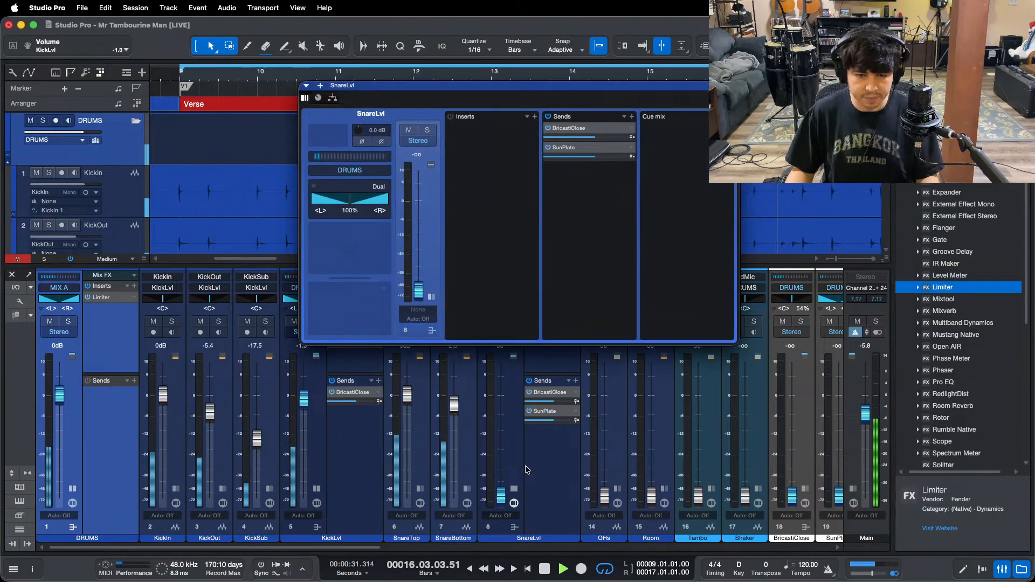
pyautogui.click(730, 85)
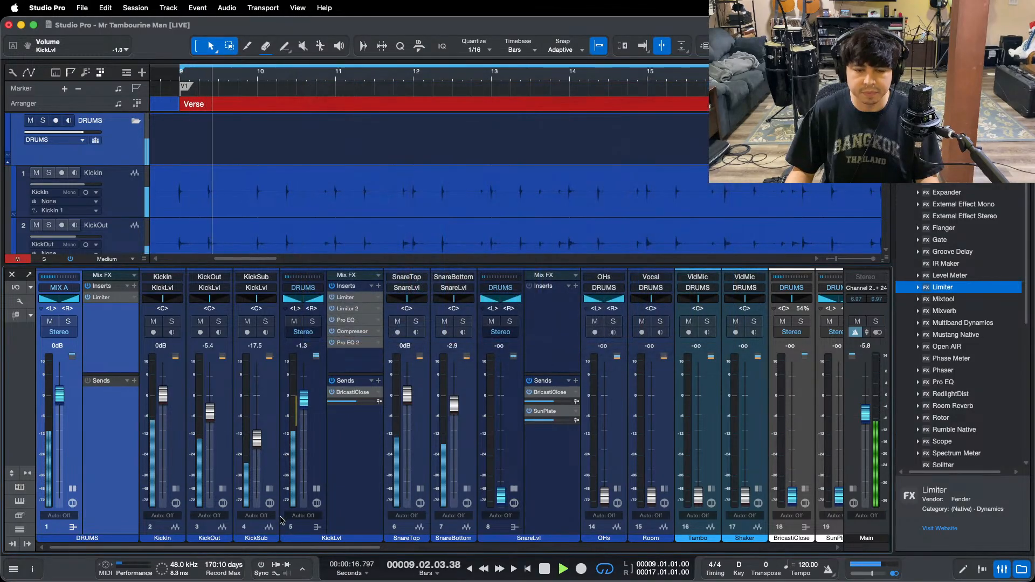
pyautogui.click(317, 489)
pyautogui.click(444, 495)
pyautogui.keyDown('super'); pyautogui.click(445, 495); pyautogui.keyUp('super')
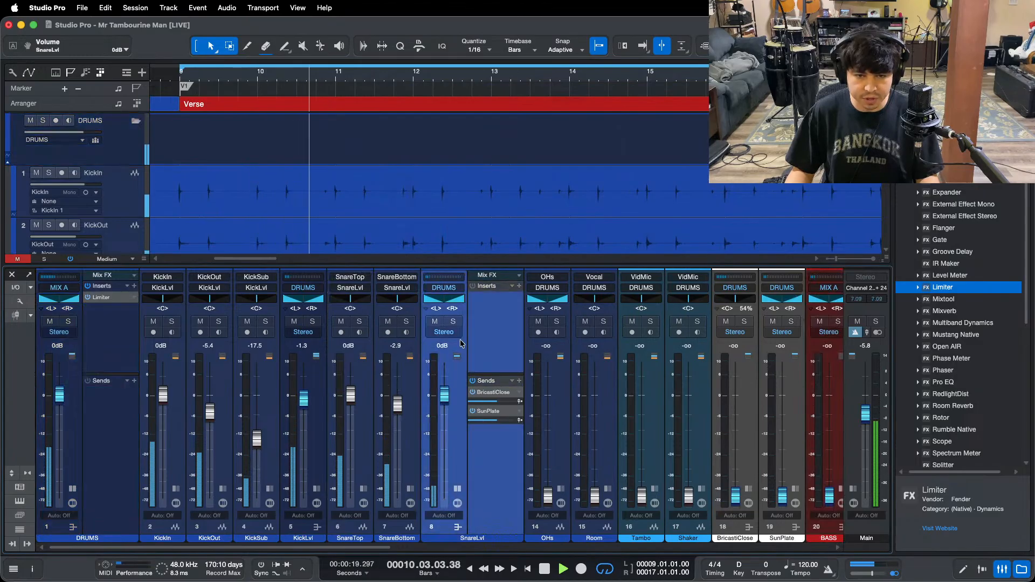
pyautogui.click(453, 321)
# Step: Load the DBX SnareLvl FX chain from the DRUMS presets onto the SnareLvl bus
pyautogui.scroll(-2, 566, 172)
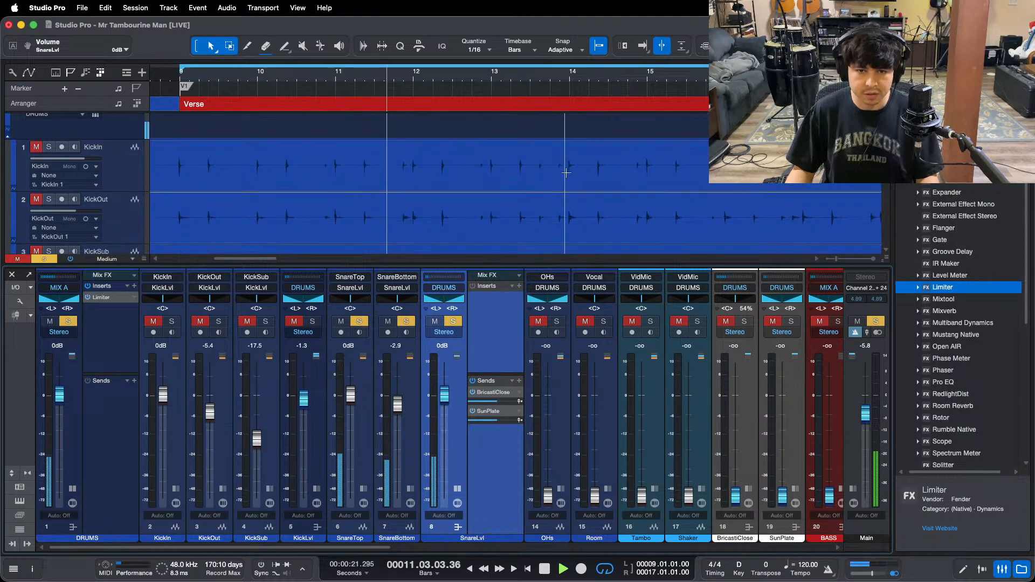
pyautogui.scroll(-3, 566, 172)
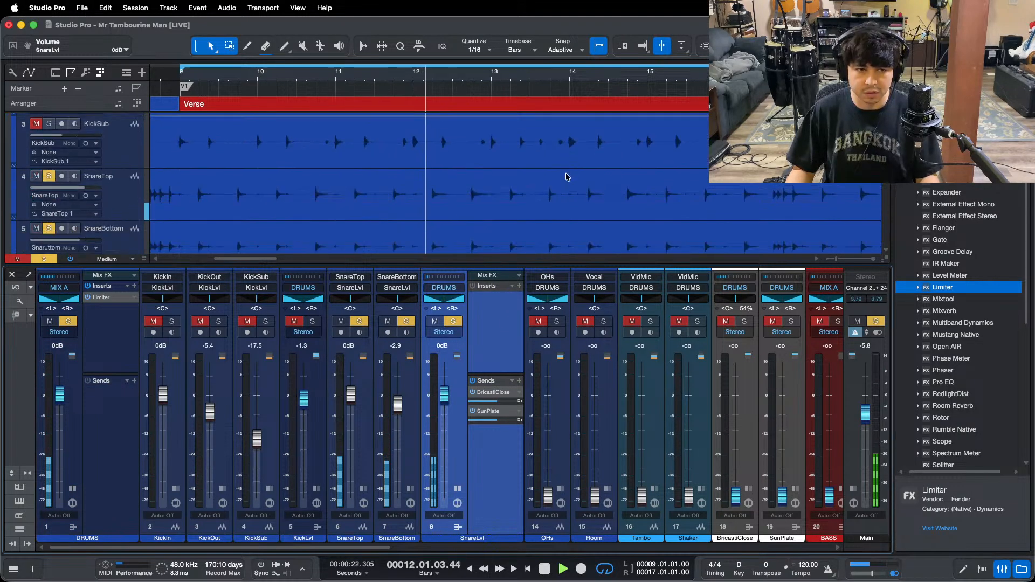
pyautogui.click(512, 287)
pyautogui.click(539, 309)
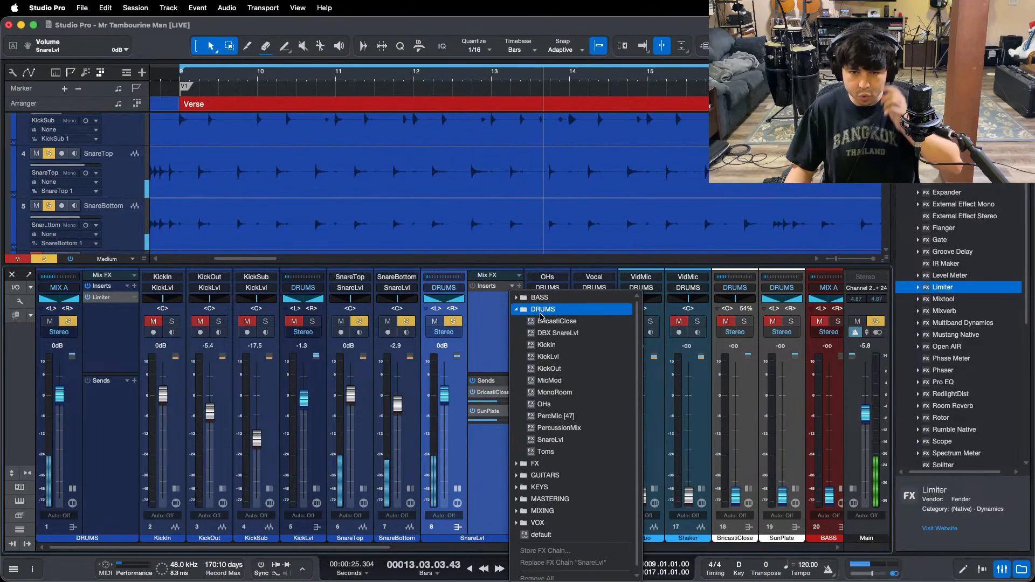
pyautogui.click(550, 333)
# Step: Select the full-length SnareTop and SnareBottom clips in the arrangement
pyautogui.press('w')
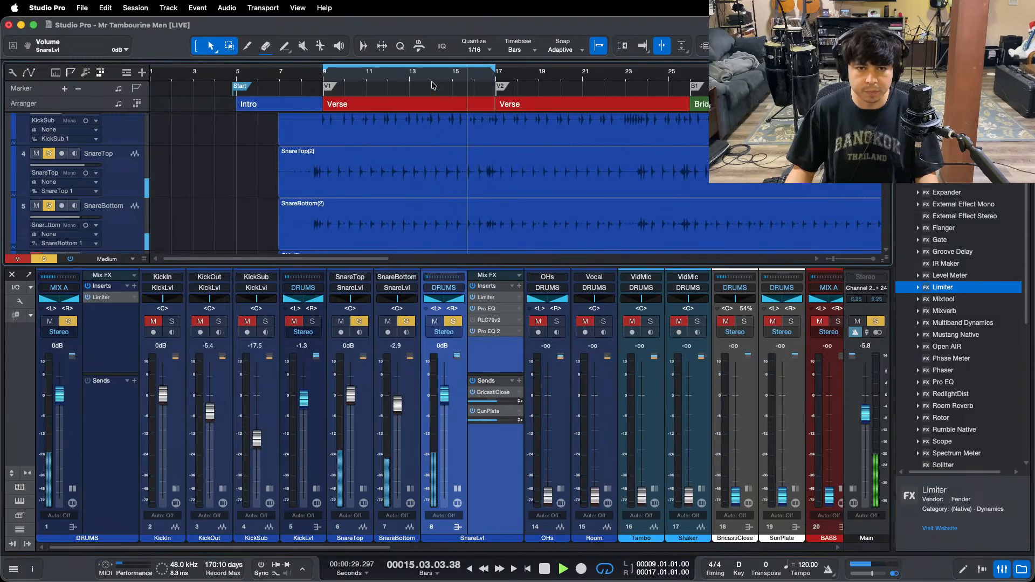
pyautogui.press('w')
pyautogui.moveTo(774, 197); pyautogui.dragTo(521, 215)
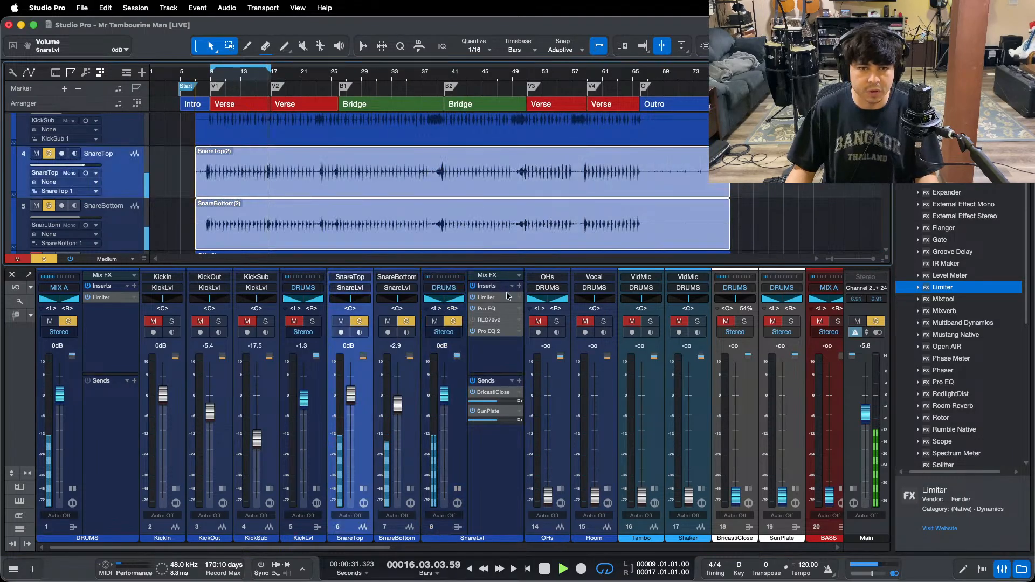
# Step: Lower the SnareLvl Limiter's ceiling to -10 dB while playing the snare around bar 24
pyautogui.click(493, 297)
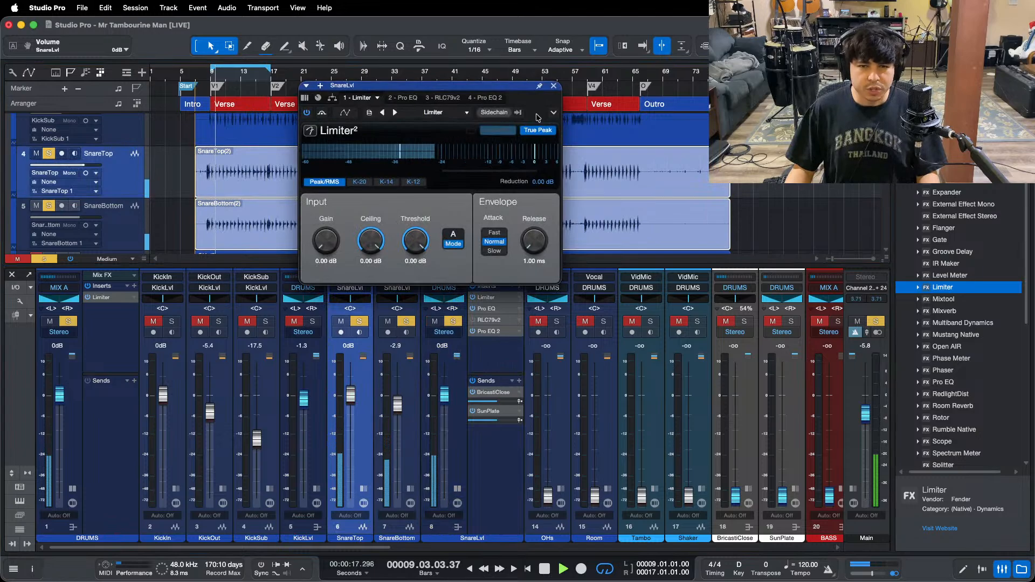
pyautogui.moveTo(485, 85); pyautogui.dragTo(485, 217)
pyautogui.moveTo(320, 77); pyautogui.dragTo(322, 125)
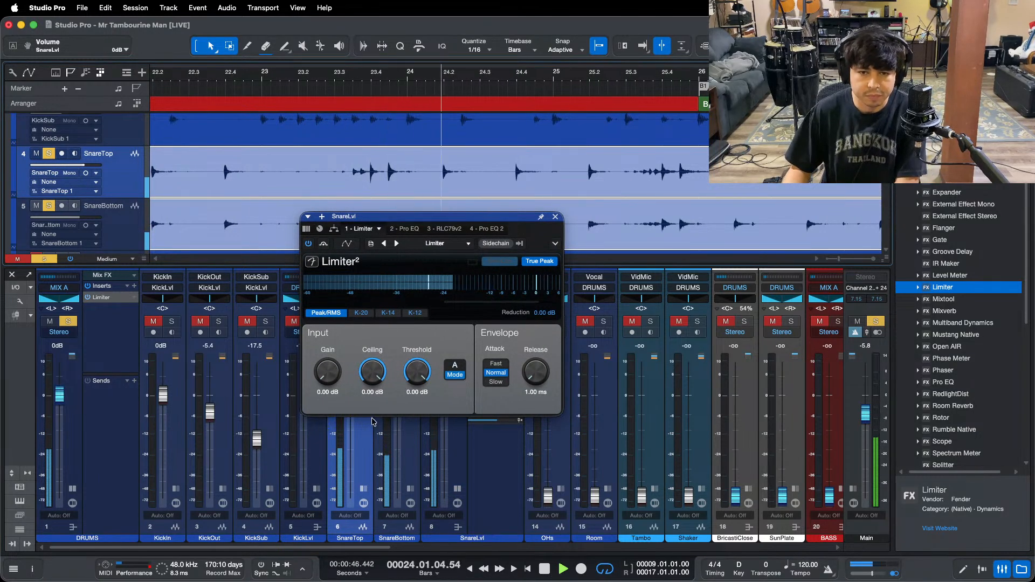
pyautogui.moveTo(371, 385); pyautogui.dragTo(371, 409)
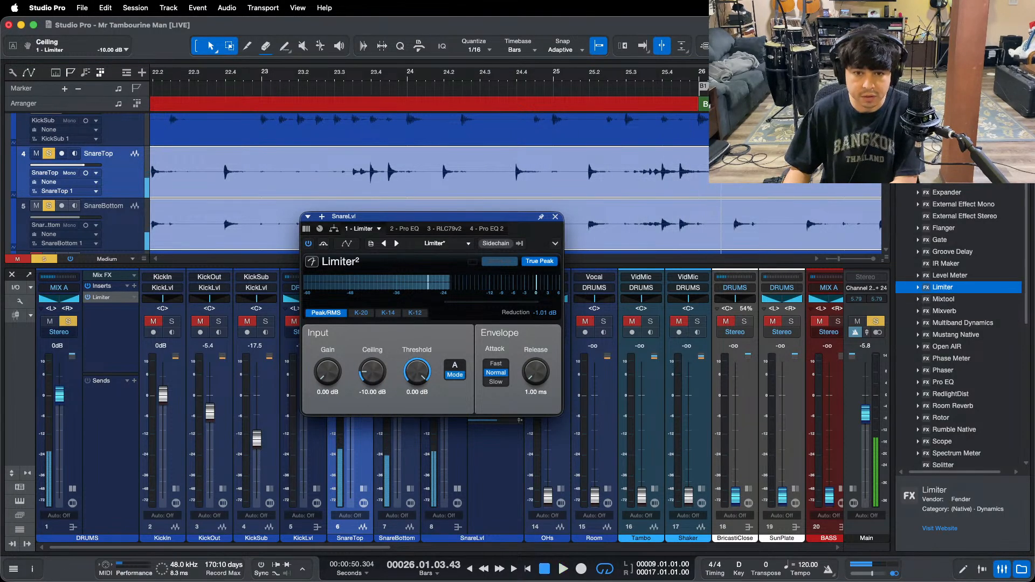
# Step: Audition the SnareLvl Limiter's gain reduction on the snare fills near bars 24, 39 and 58 and just before the first Verse
pyautogui.press('space')
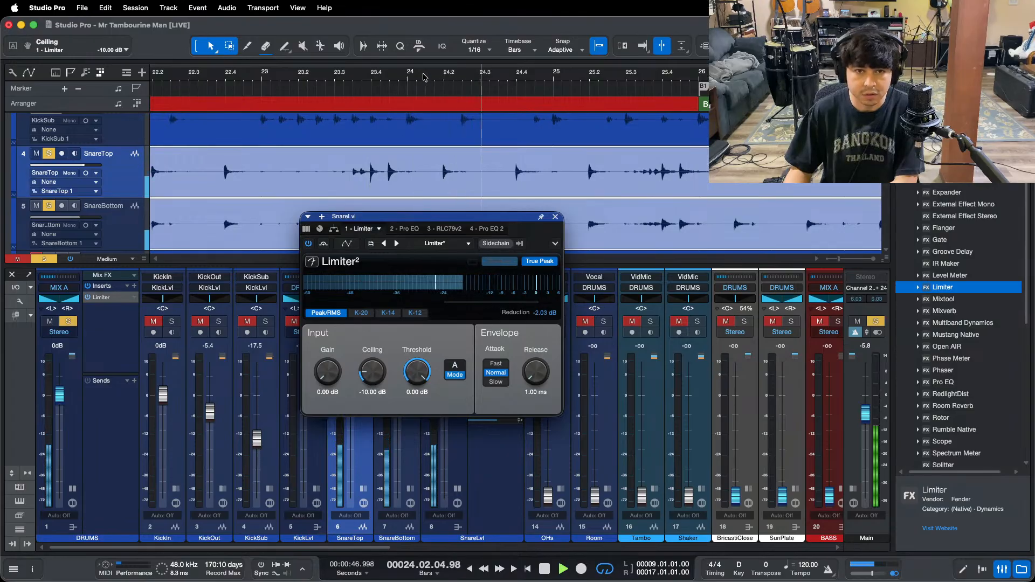
pyautogui.press('z')
pyautogui.scroll(8, 443, 89)
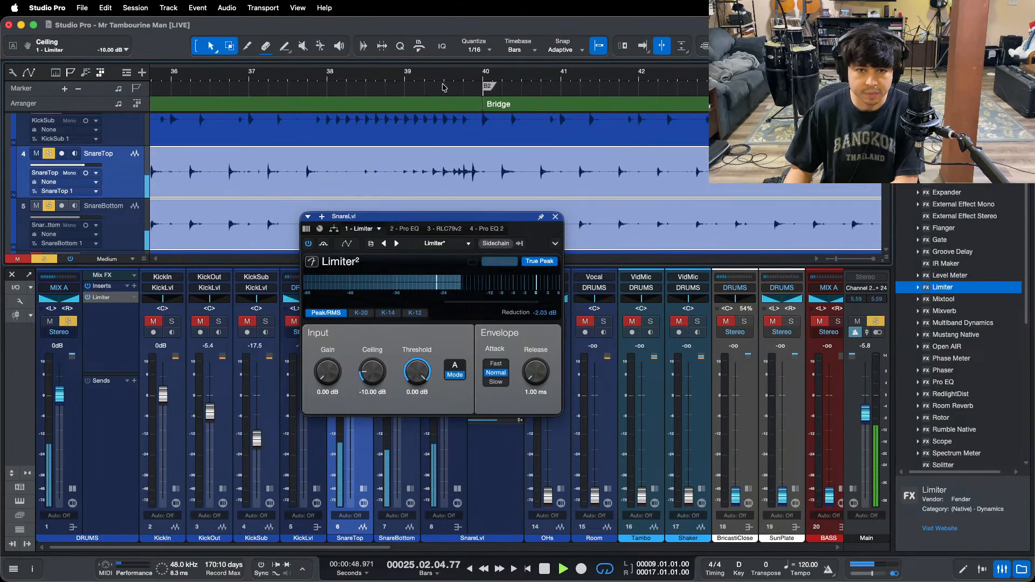
pyautogui.press('z')
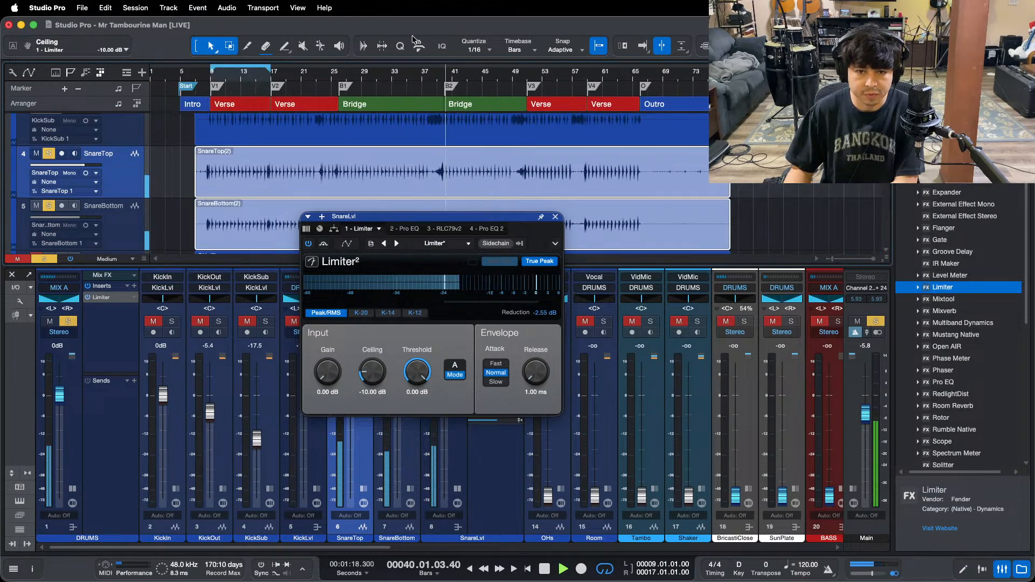
pyautogui.scroll(8, 582, 72)
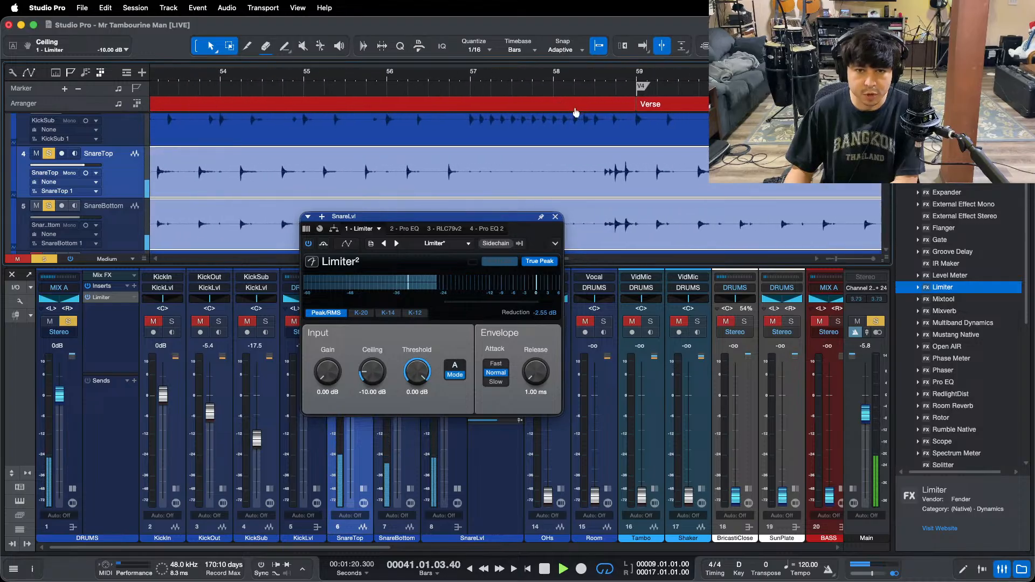
pyautogui.click(593, 83)
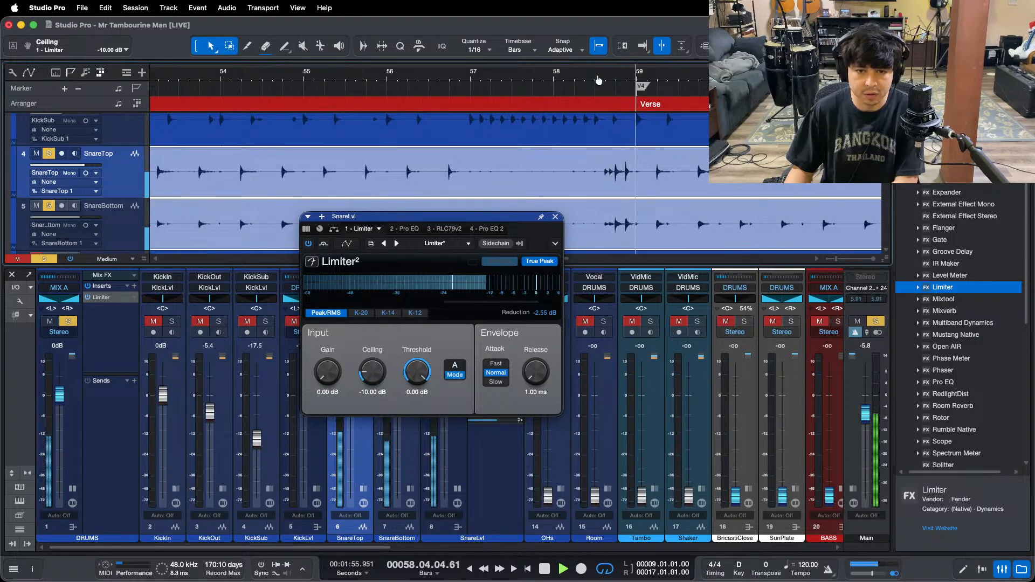
pyautogui.hotkey('alt', 'z')
pyautogui.moveTo(203, 82); pyautogui.dragTo(241, 142)
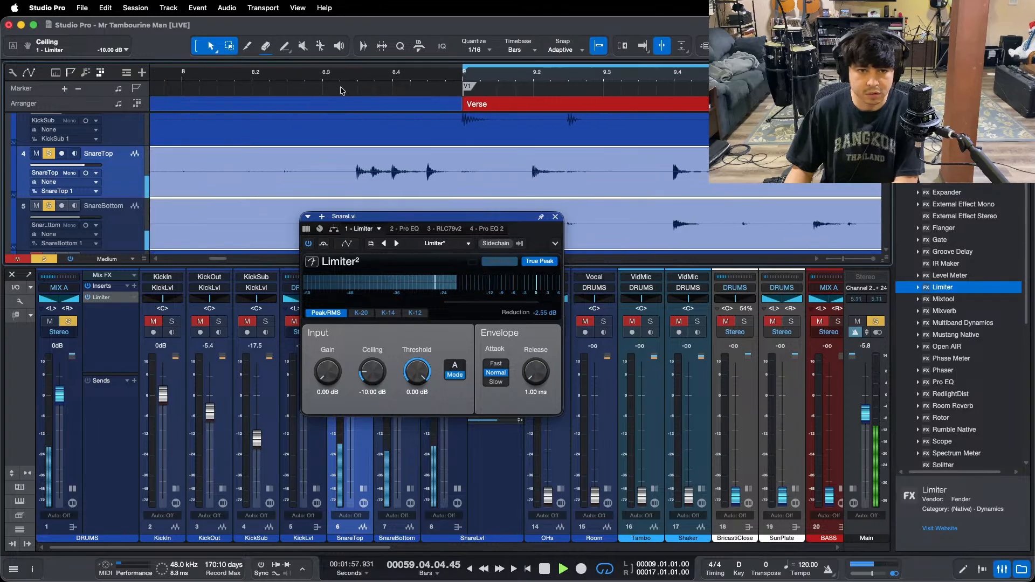
pyautogui.click(340, 89)
pyautogui.hotkey('alt', 'z')
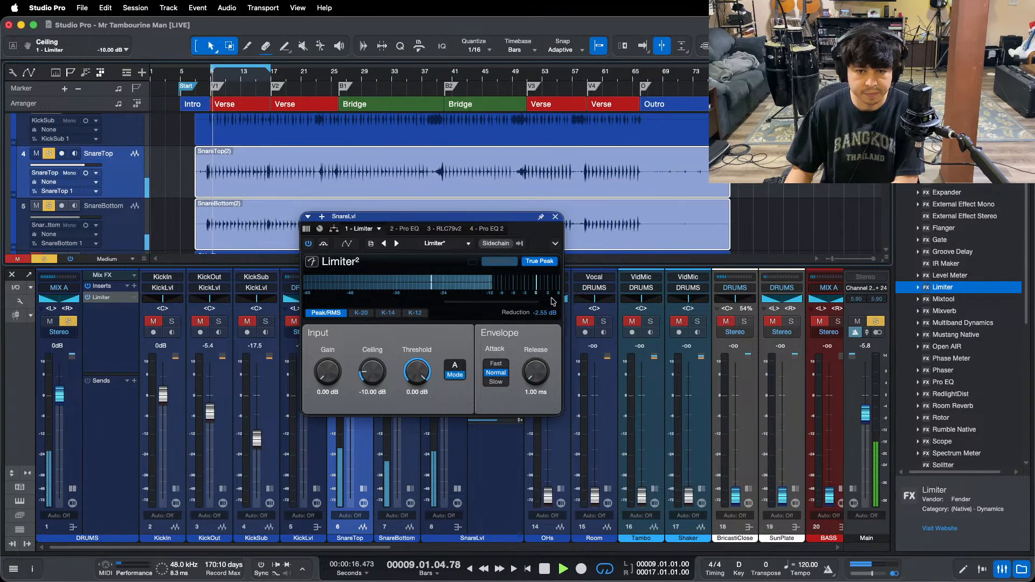
# Step: Stop playback, duplicate the SnareLvl Limiter, set the second one's ceiling to -12 dB and place the playhead at bar 28
pyautogui.click(556, 217)
pyautogui.press('space')
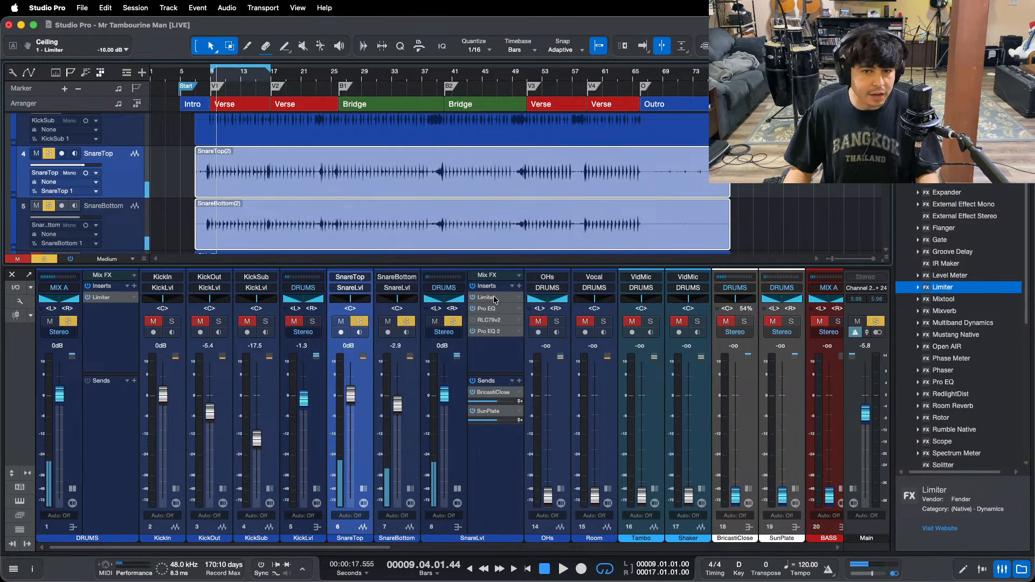
pyautogui.click(494, 298)
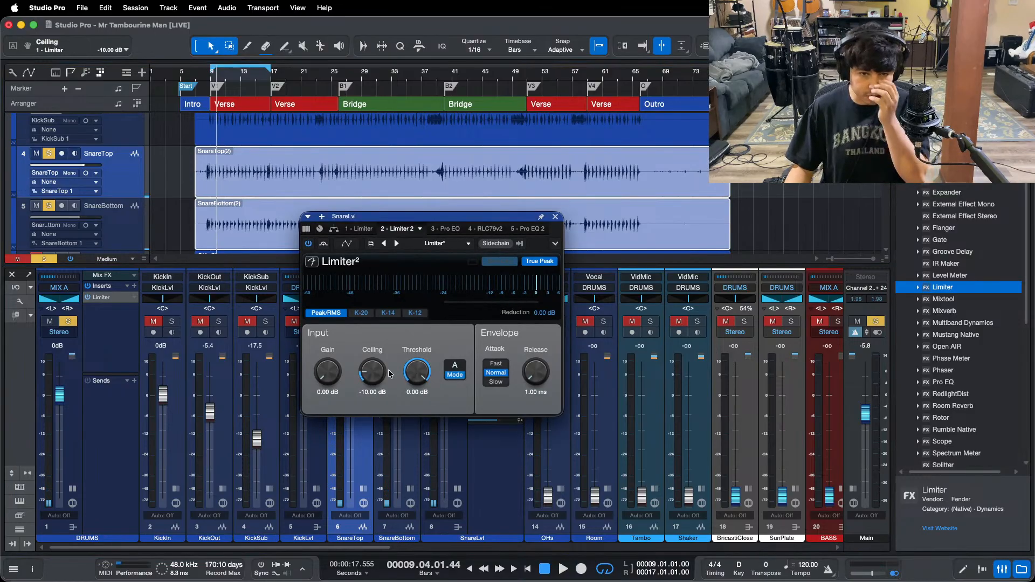
pyautogui.click(355, 75)
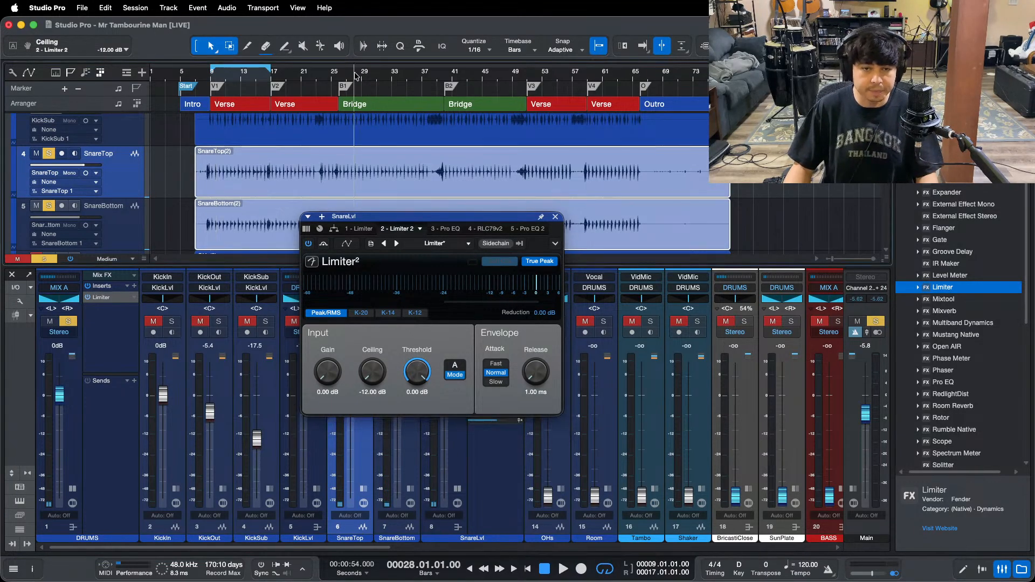
pyautogui.moveTo(512, 577)
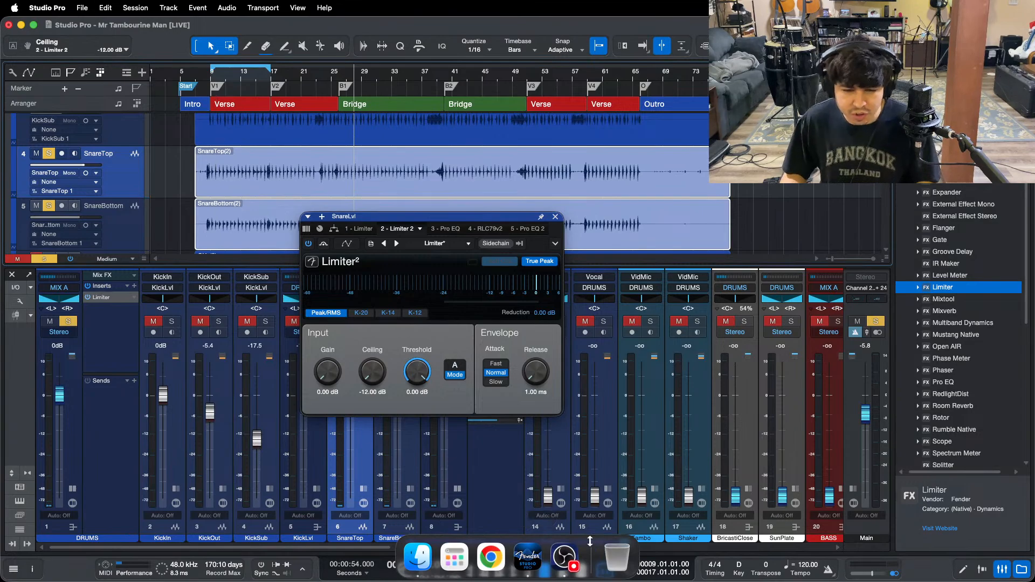
pyautogui.click(563, 557)
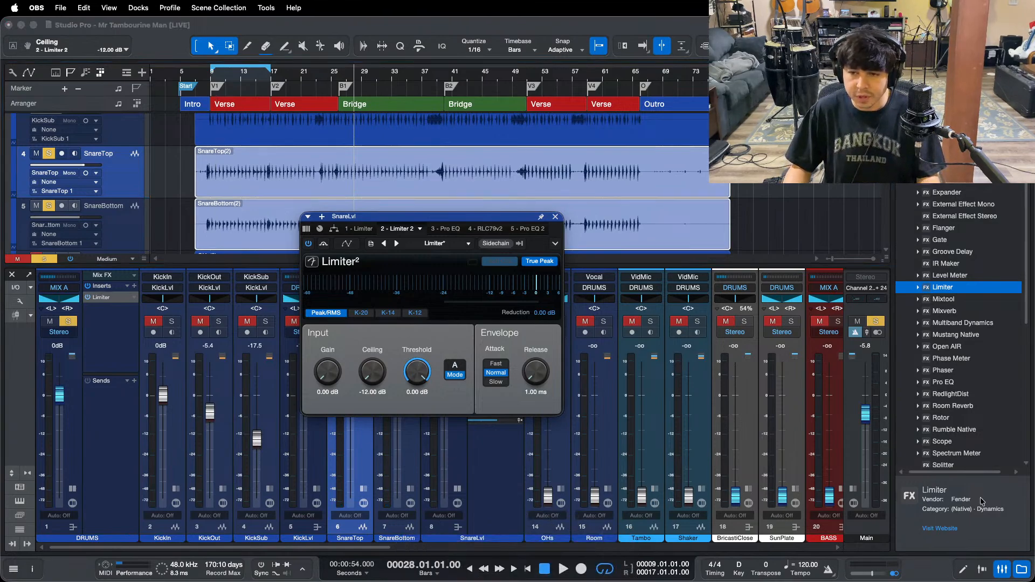
pyautogui.click(997, 534)
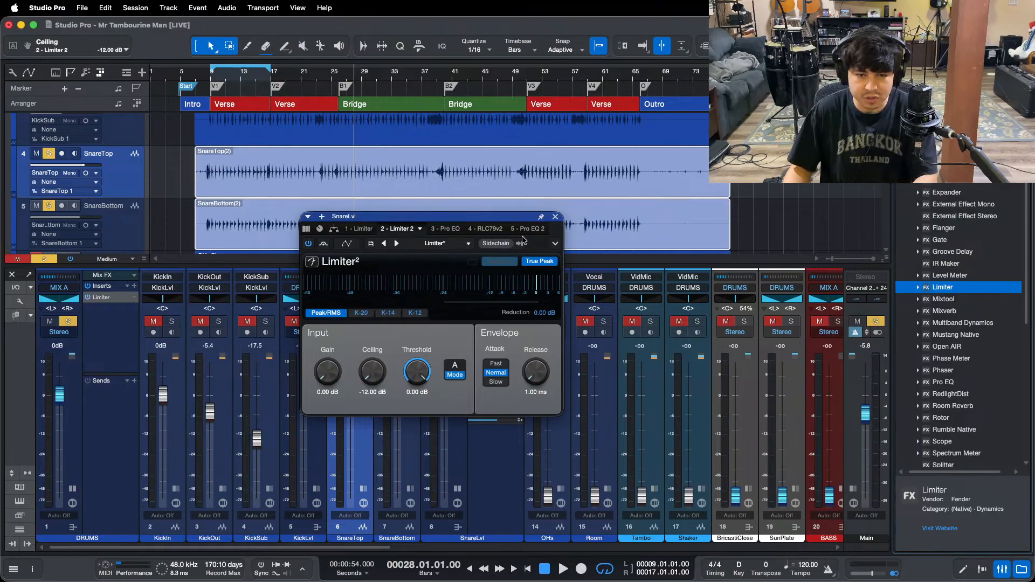
# Step: Play the snare from the first Verse and set the threshold of SnareLvl's Limiter 2 to -1 dB
pyautogui.click(555, 217)
pyautogui.press('space')
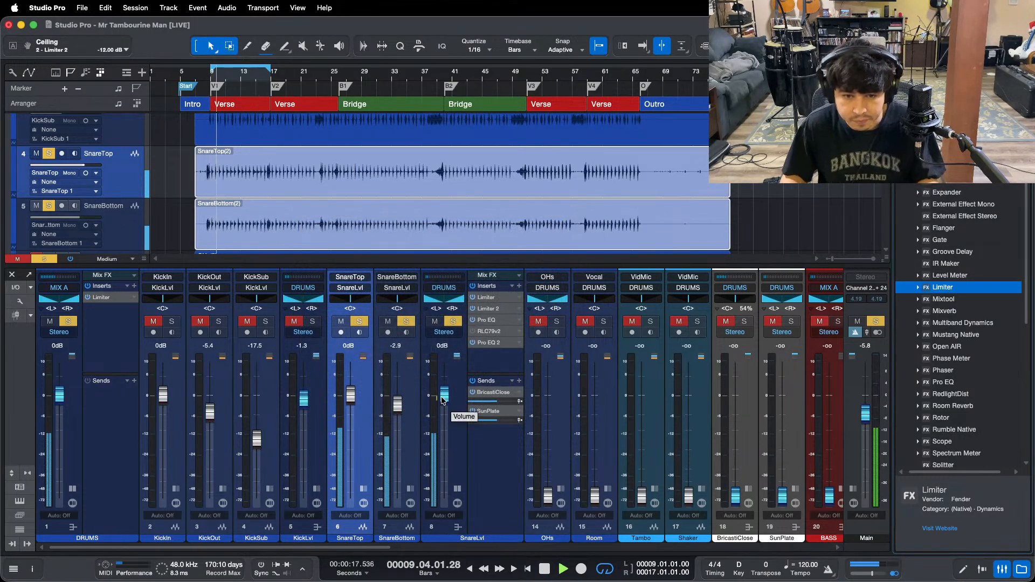
pyautogui.click(488, 309)
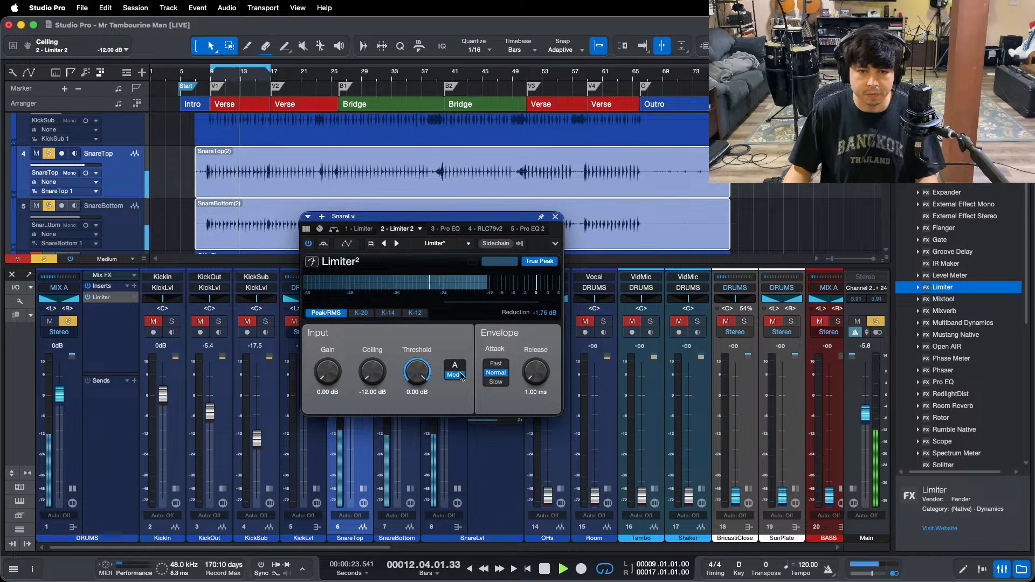
pyautogui.click(422, 393)
pyautogui.write('-1')
pyautogui.press('Return')
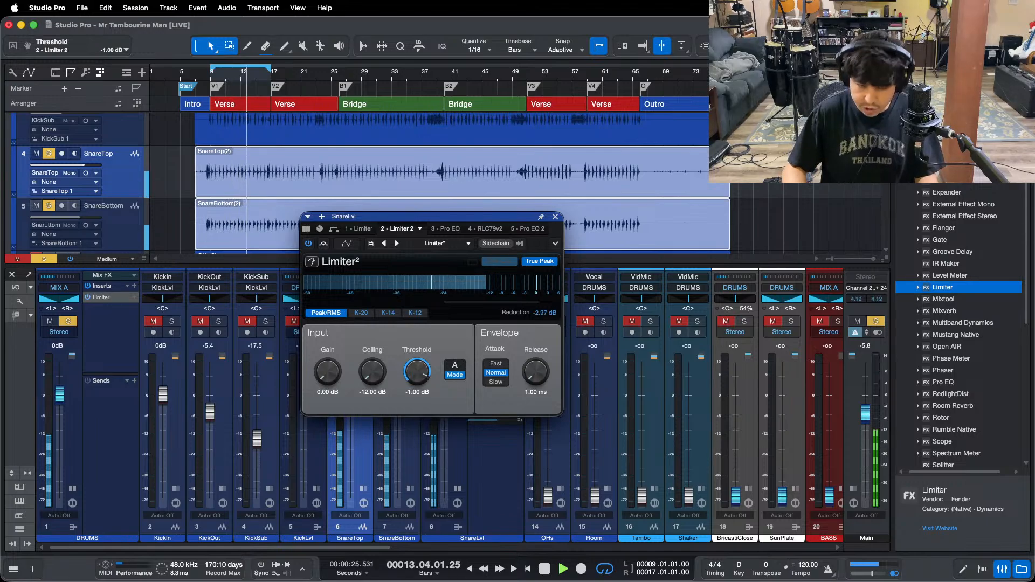
# Step: Close the limiter and lower the SnareLvl bus fader to -0.8 dB while the first Verse loops
pyautogui.click(555, 217)
pyautogui.moveTo(248, 78); pyautogui.dragTo(419, 107)
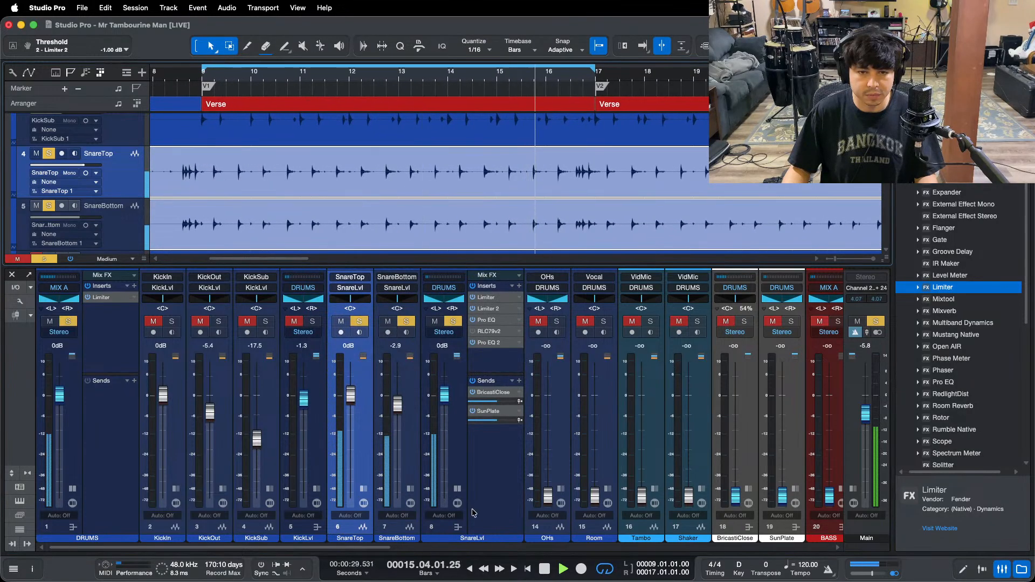
pyautogui.moveTo(443, 395); pyautogui.dragTo(442, 398)
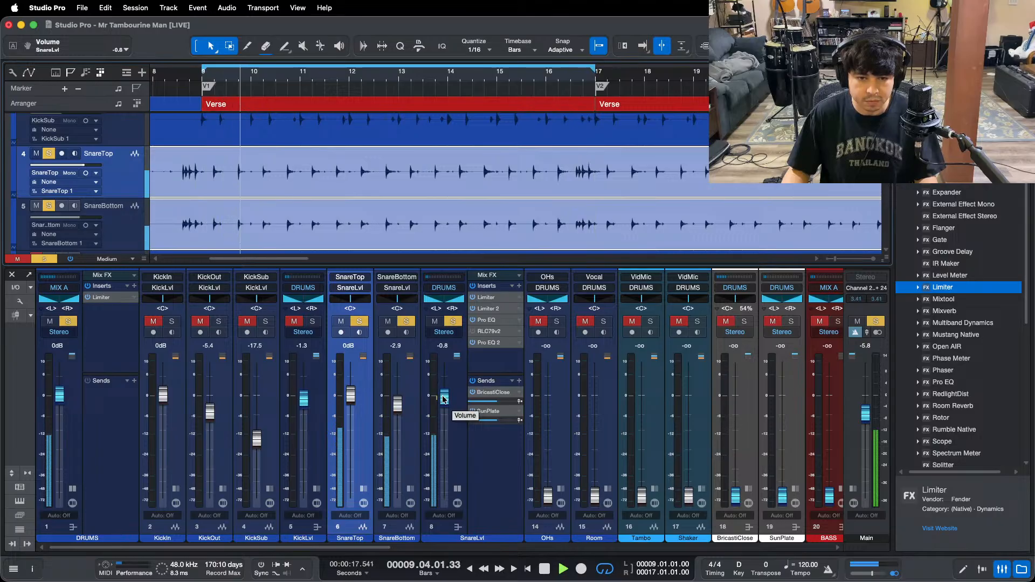
# Step: Enable the low cut in SnareLvl's first Pro EQ and set its spectrum display to FFT Curve
pyautogui.click(491, 322)
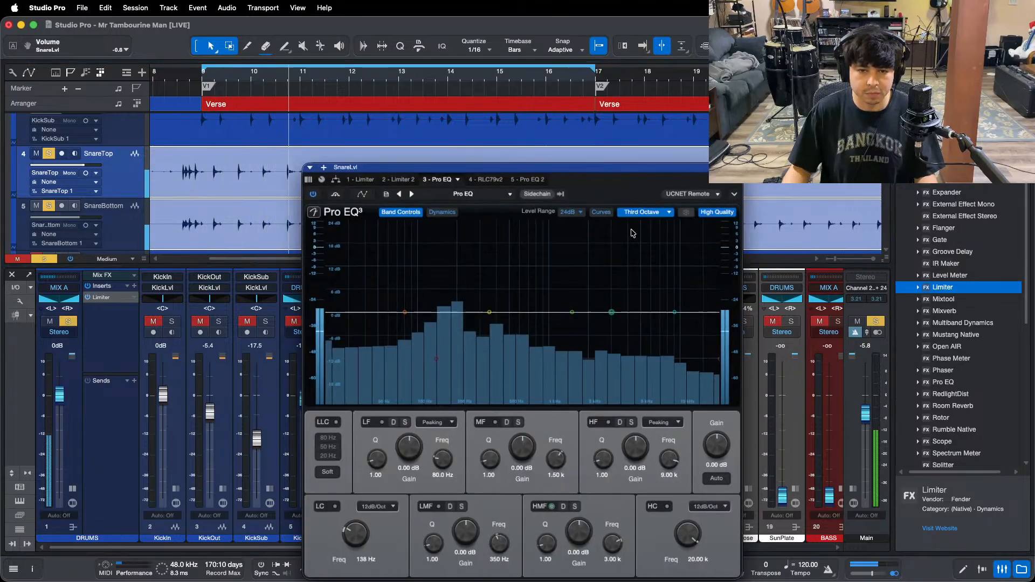
pyautogui.moveTo(474, 163); pyautogui.dragTo(439, 85)
pyautogui.click(292, 427)
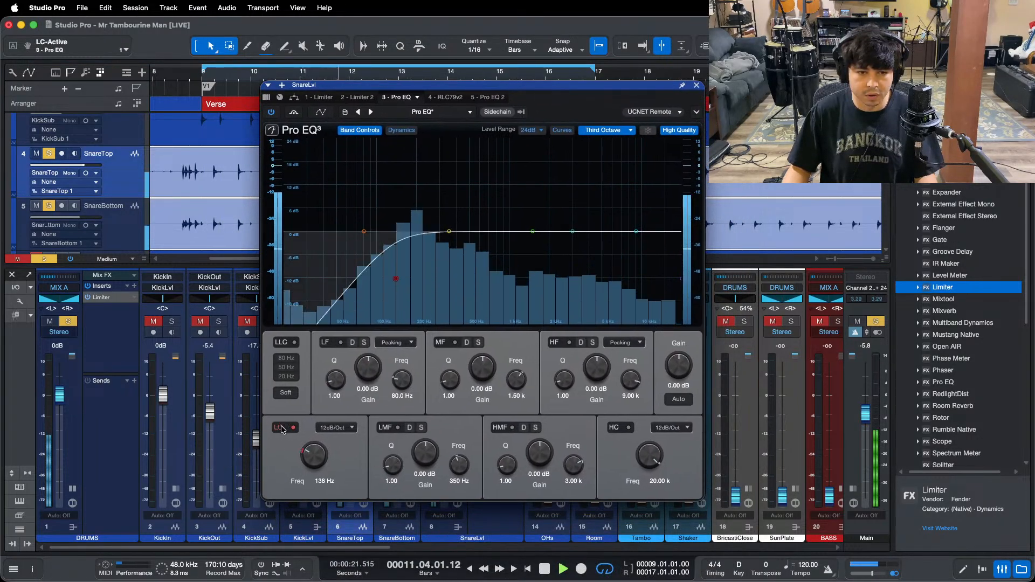
pyautogui.click(603, 130)
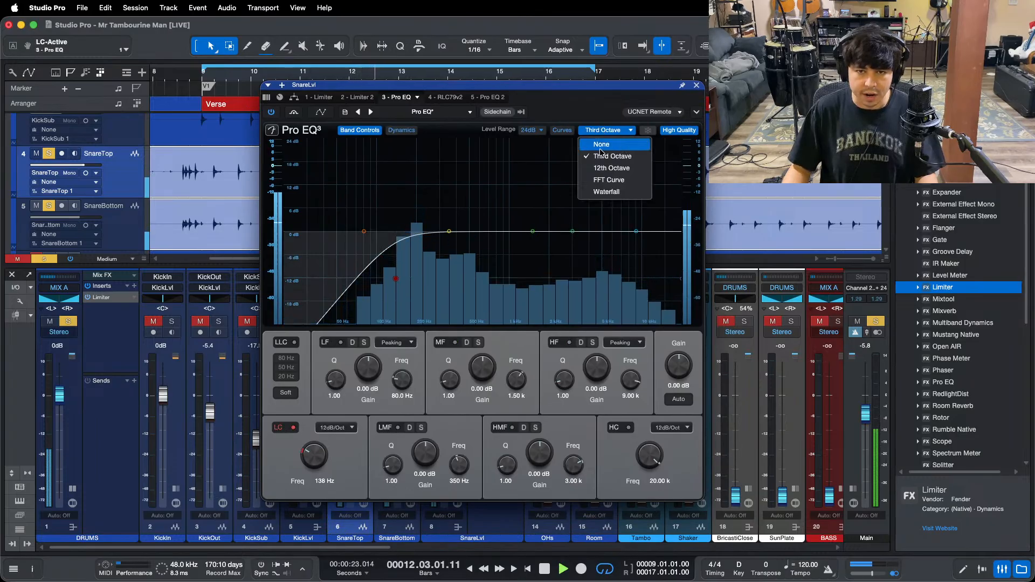
pyautogui.click(604, 181)
# Step: Sweep a narrow LMF boost with a Q of 24, then make it a -12 dB cut at 347 Hz
pyautogui.moveTo(393, 466); pyautogui.dragTo(484, 130)
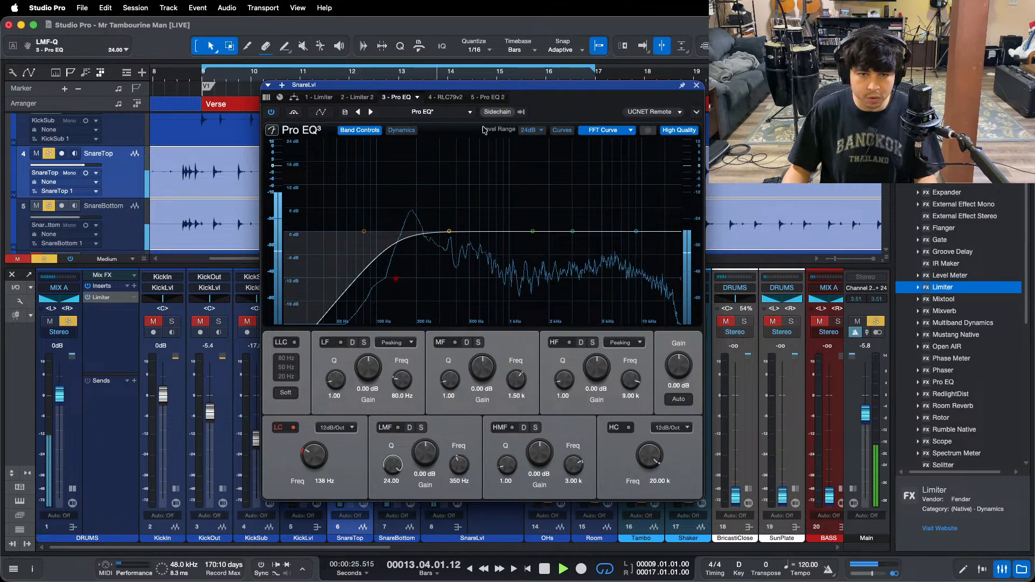
pyautogui.moveTo(451, 236); pyautogui.dragTo(448, 127)
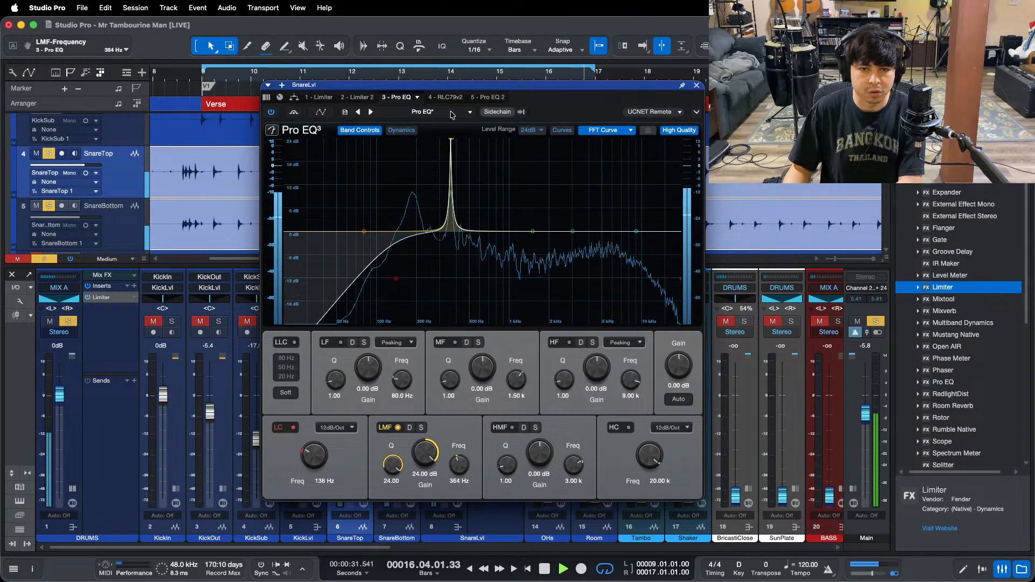
pyautogui.moveTo(451, 112); pyautogui.dragTo(450, 110)
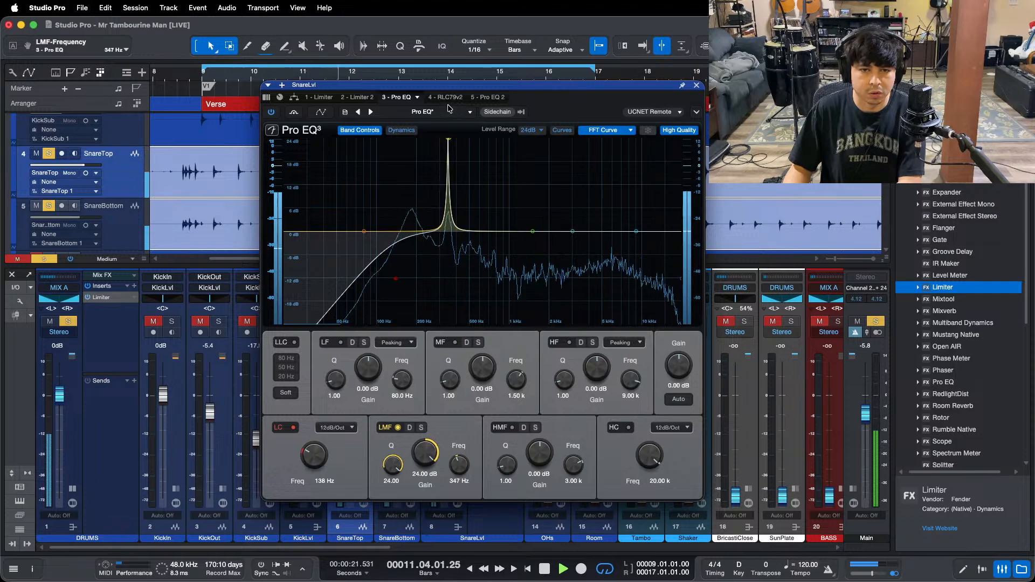
pyautogui.moveTo(422, 468); pyautogui.dragTo(418, 489)
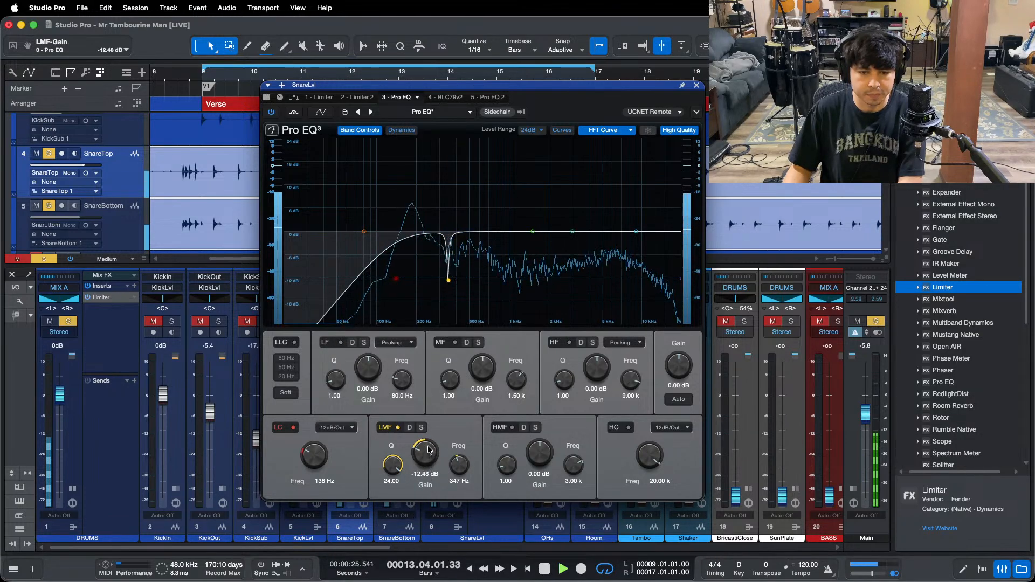
# Step: Sweep a narrow LF boost with a Q of 24, then make it a -12 dB cut at 234 Hz
pyautogui.moveTo(336, 381); pyautogui.dragTo(366, 207)
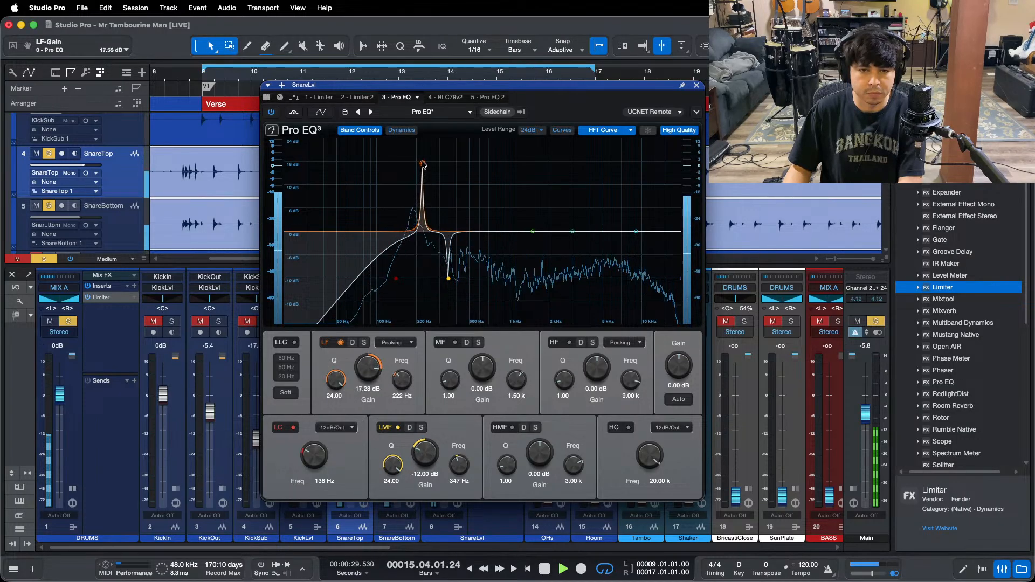
pyautogui.moveTo(423, 164); pyautogui.dragTo(428, 122)
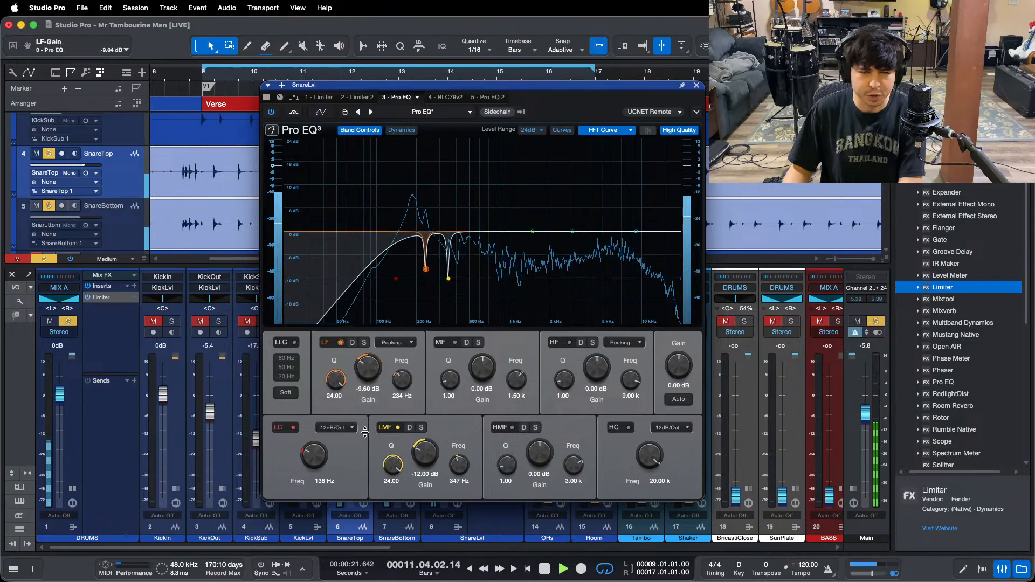
pyautogui.scroll(-2, 368, 375)
pyautogui.scroll(-1, 369, 372)
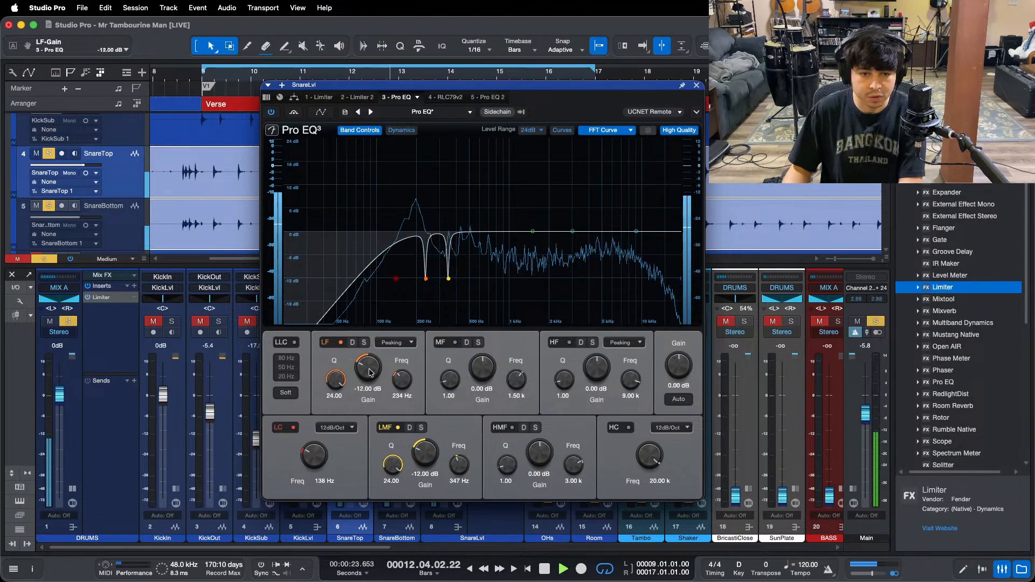
# Step: Set the threshold of SnareLvl's RLC79v2 compressor to -24.5 dB while looping the first Verse, then restart the loop
pyautogui.click(437, 97)
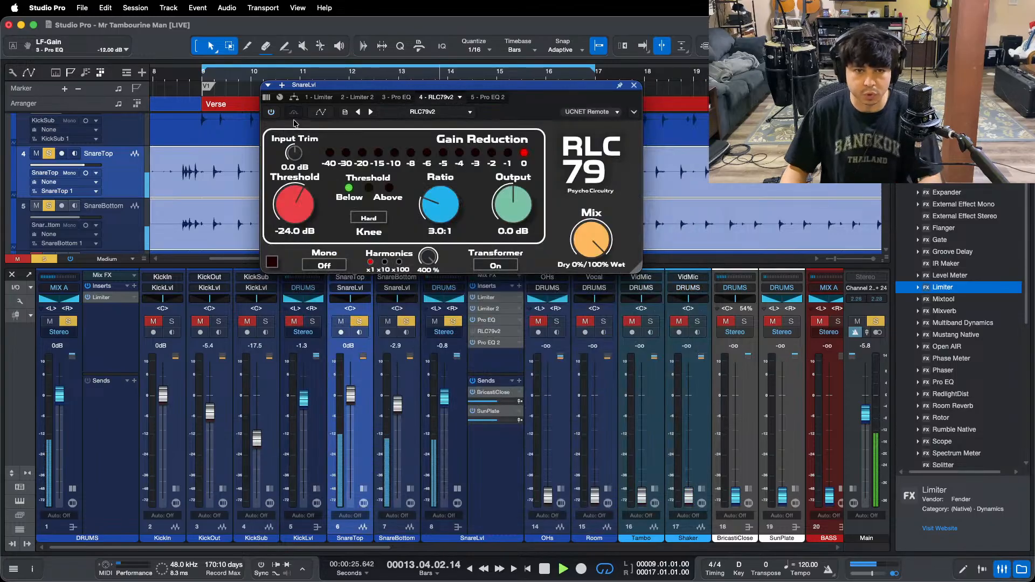
pyautogui.moveTo(323, 84); pyautogui.dragTo(320, 201)
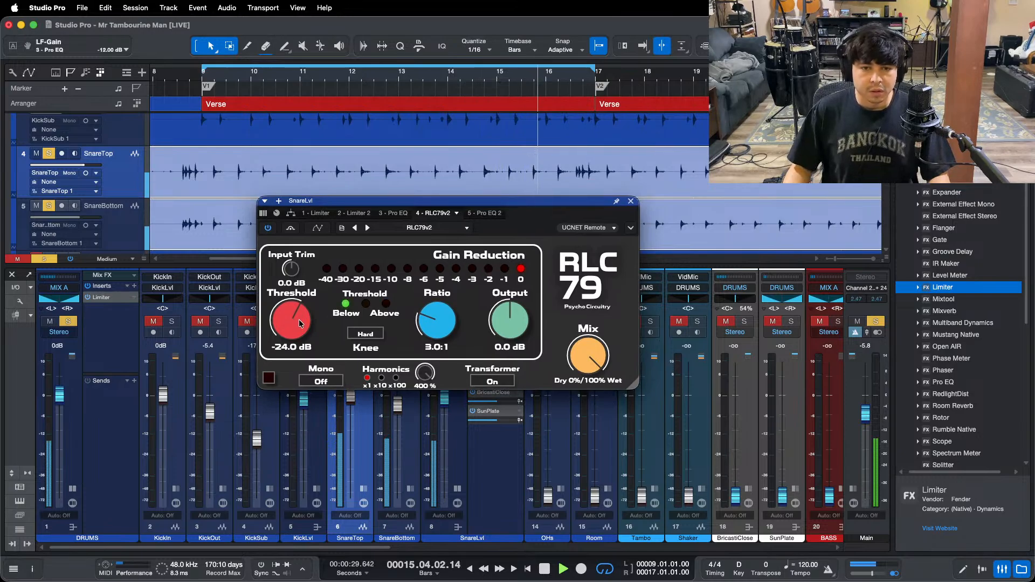
pyautogui.press('space')
pyautogui.press('space')
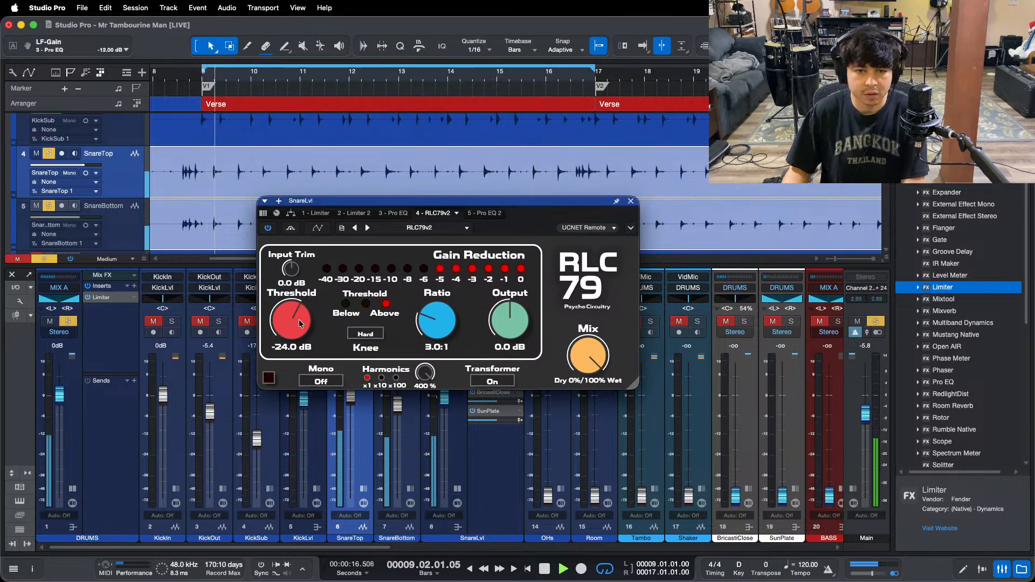
pyautogui.moveTo(299, 322); pyautogui.dragTo(300, 324)
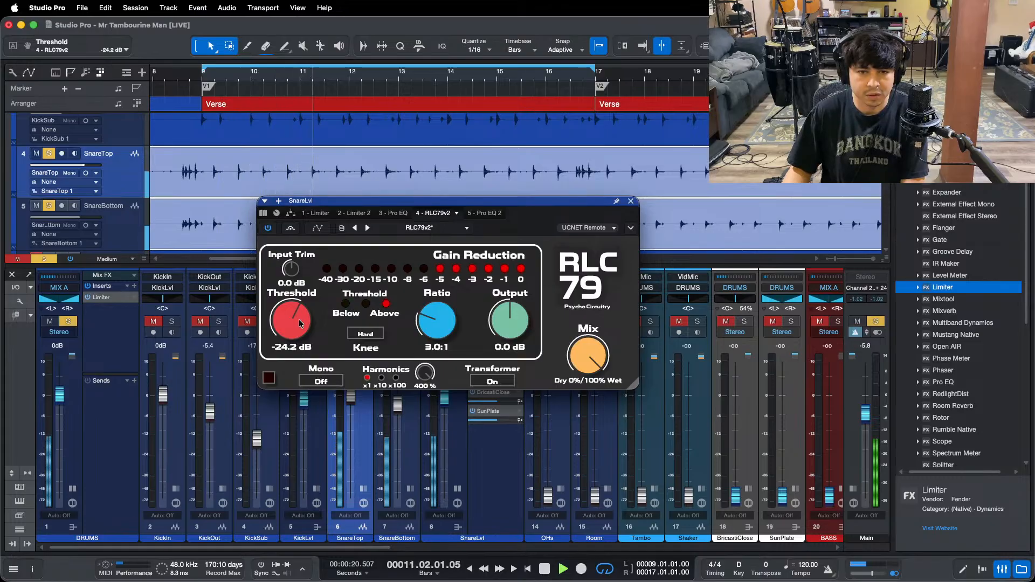
pyautogui.moveTo(297, 321); pyautogui.dragTo(296, 319)
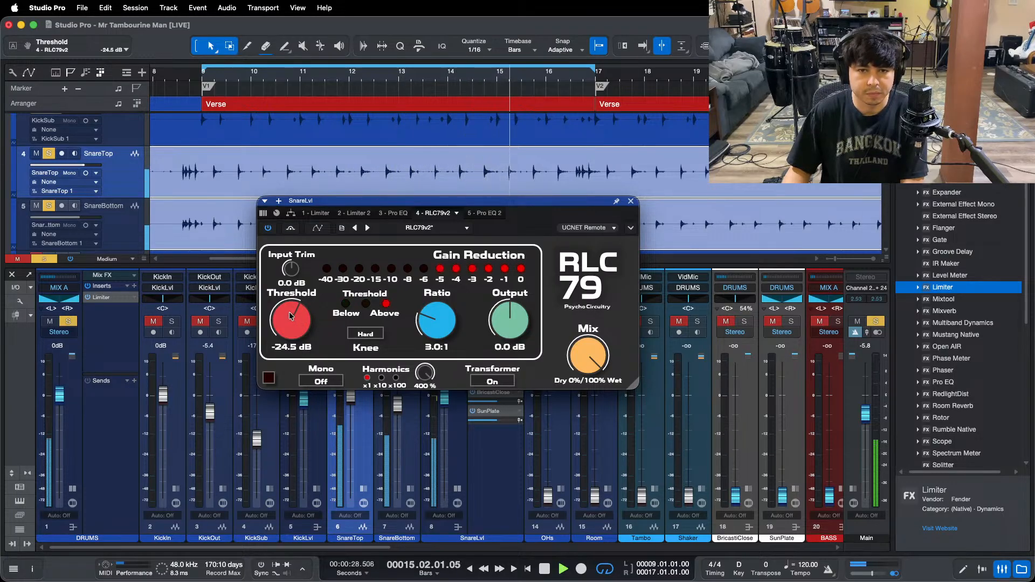
pyautogui.press('KP_1')
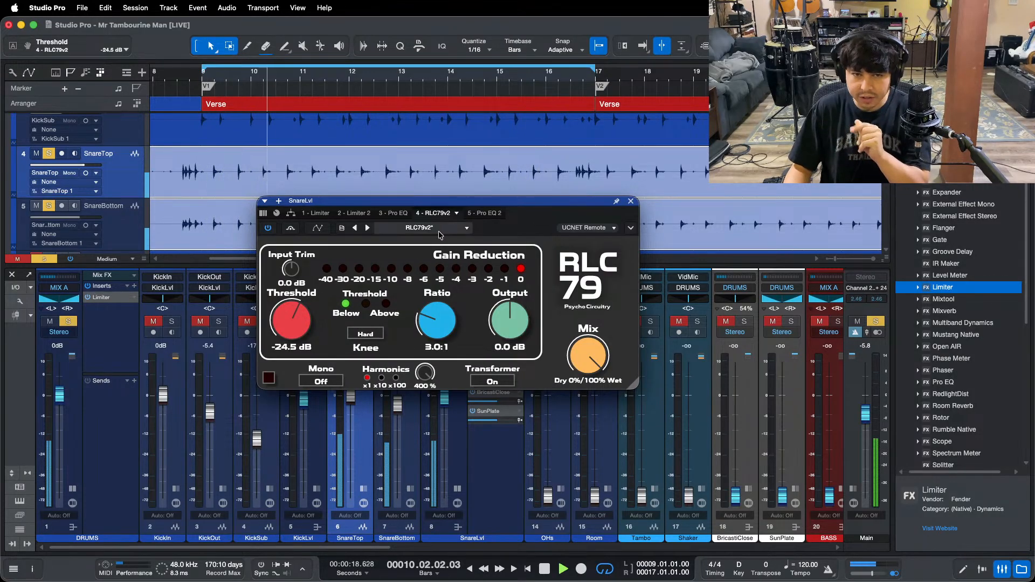
# Step: Return to SnareLvl's first Pro EQ and boost the HF band at 9 kHz by 8.16 dB
pyautogui.click(383, 214)
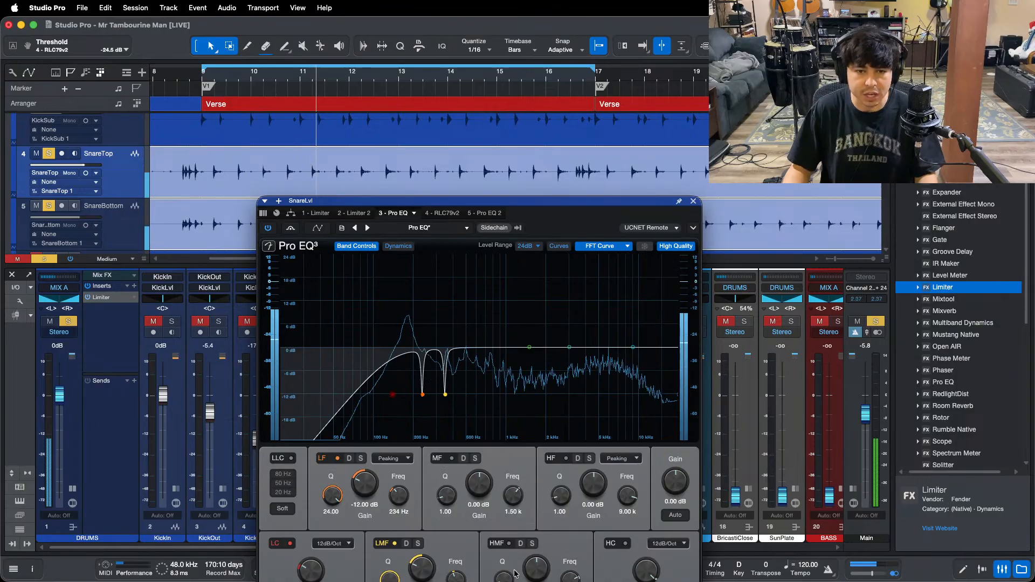
pyautogui.click(557, 580)
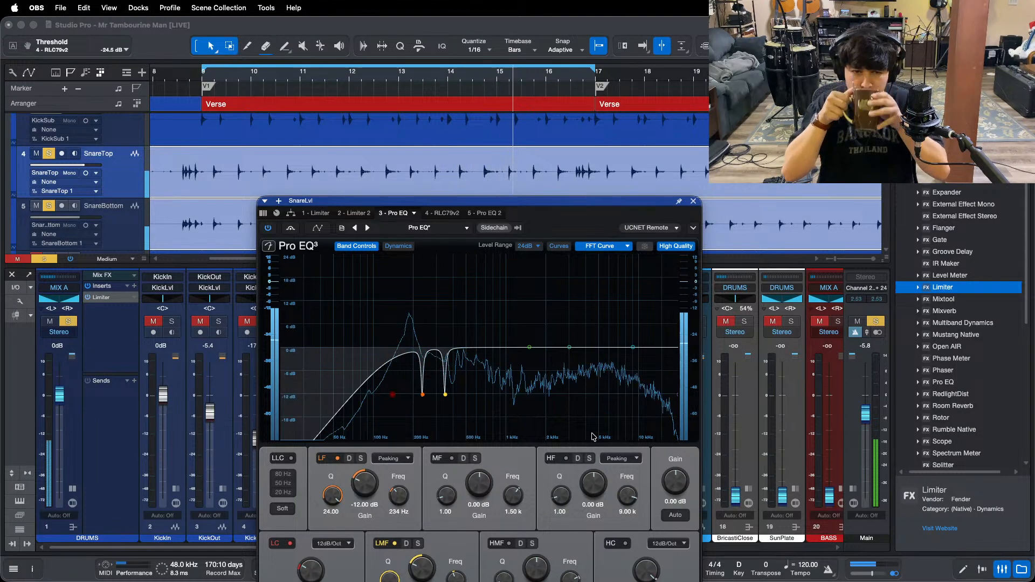
pyautogui.click(871, 533)
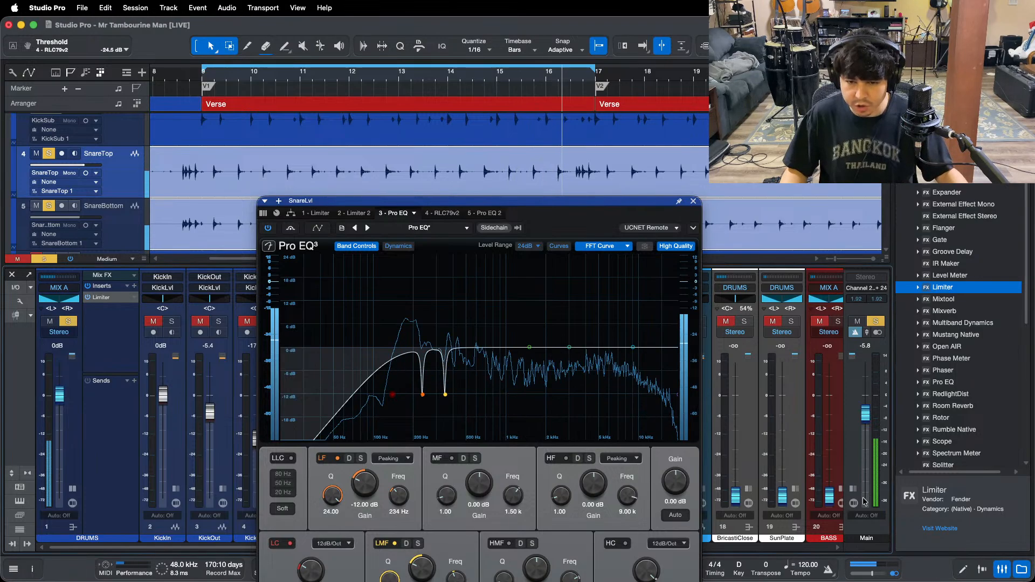
pyautogui.moveTo(555, 216); pyautogui.dragTo(547, 112)
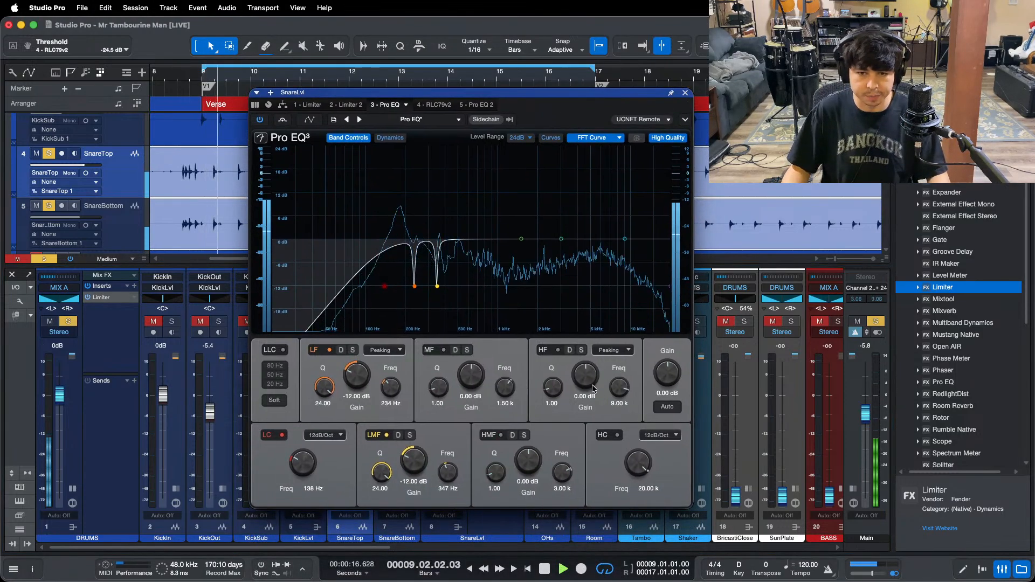
pyautogui.moveTo(587, 388); pyautogui.dragTo(586, 384)
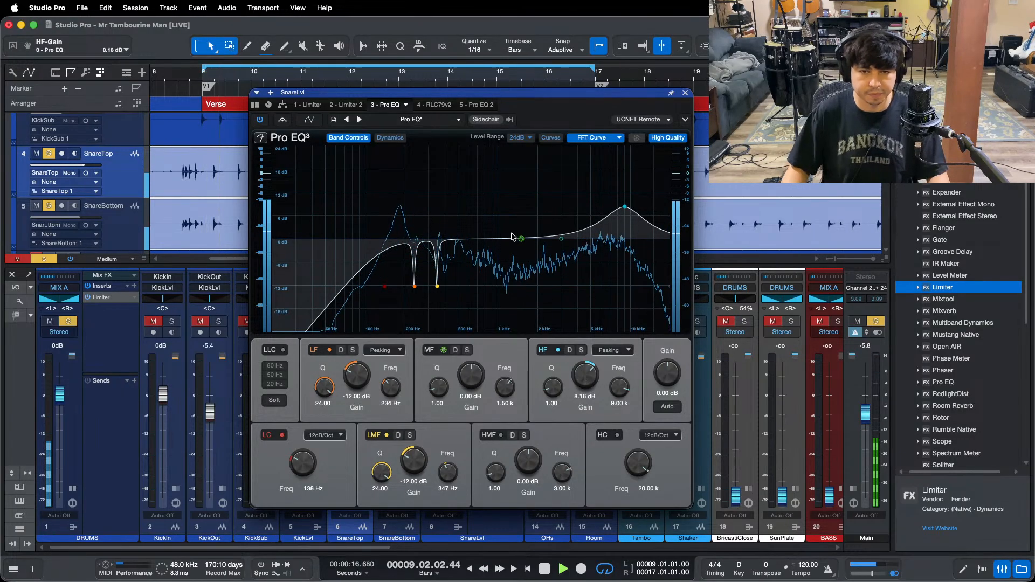
# Step: Boost the Pro EQ's HMF band by 11.04 dB at 1.67 kHz with a Q of 0.70
pyautogui.moveTo(561, 239); pyautogui.dragTo(524, 234)
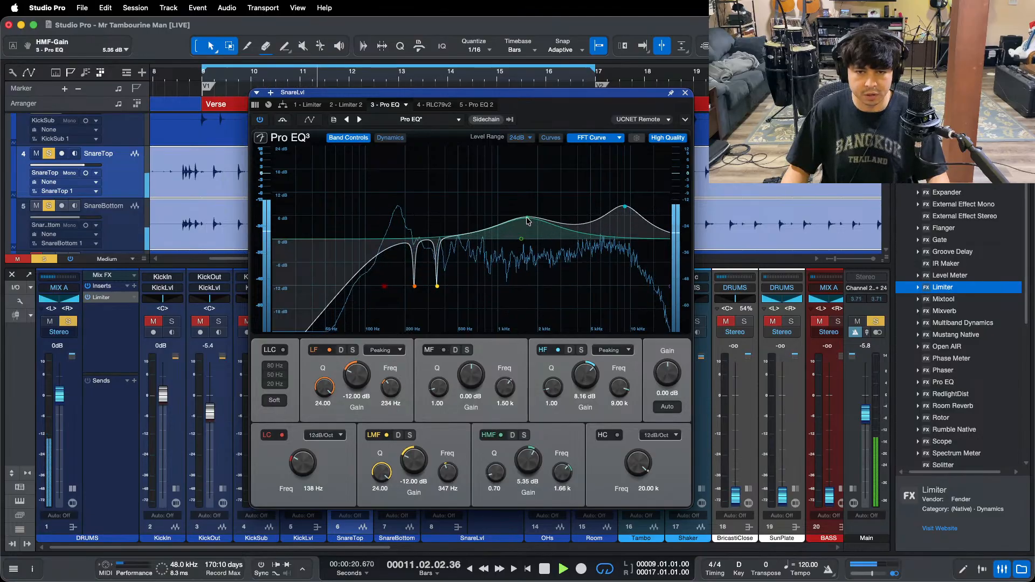
pyautogui.moveTo(527, 209); pyautogui.dragTo(527, 198)
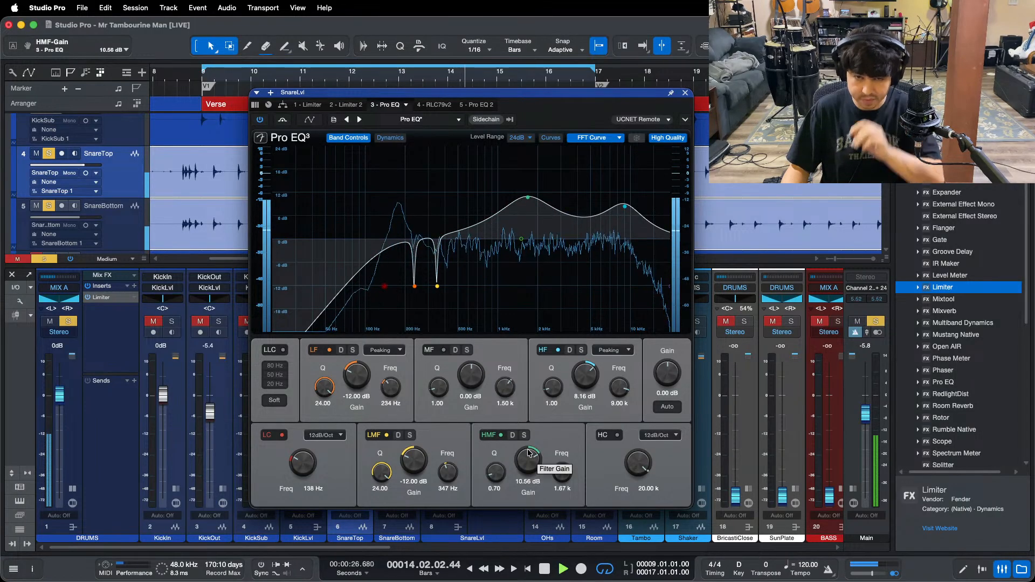
pyautogui.scroll(2, 533, 455)
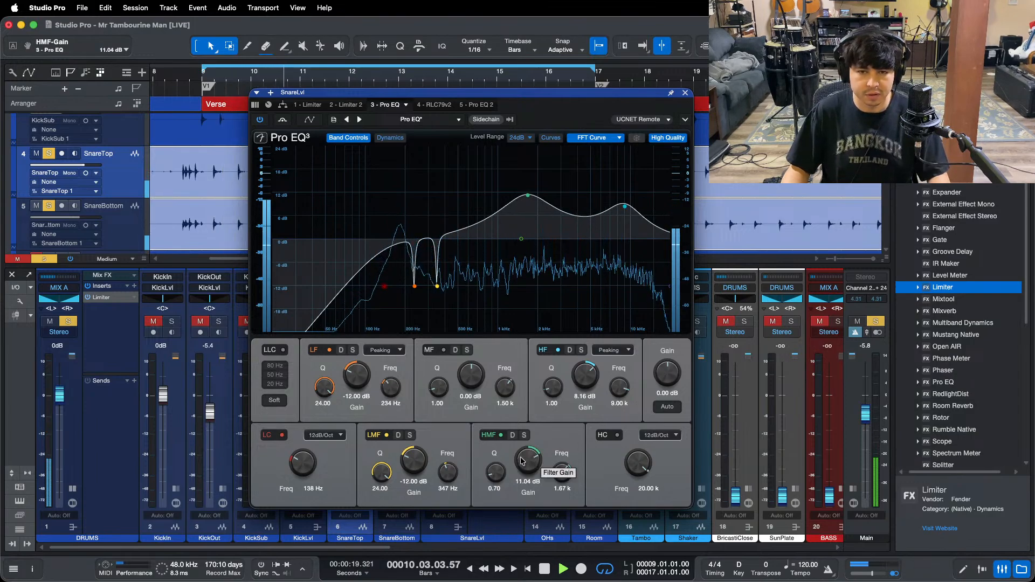
# Step: Check the compressor and second EQ, copy Limiter 2 between RLC79v2 and Pro EQ 2, and set the copy's threshold to 0 dB
pyautogui.click(430, 105)
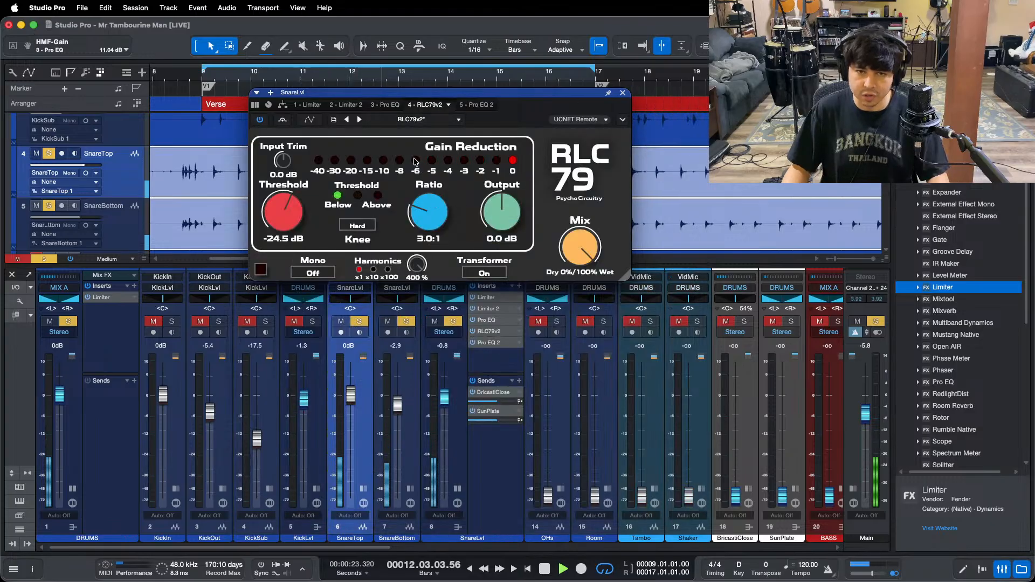
pyautogui.click(477, 105)
pyautogui.click(683, 93)
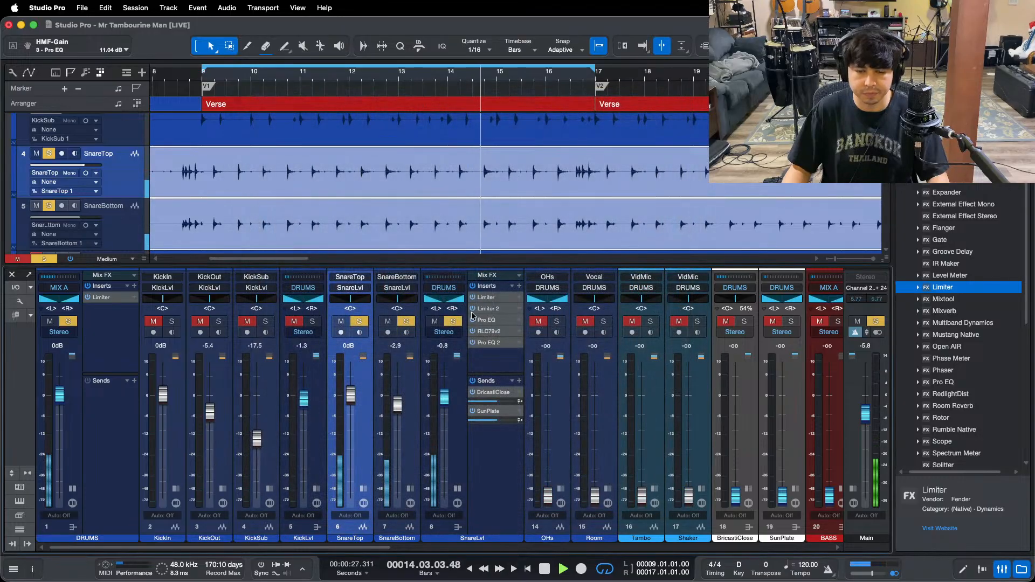
pyautogui.moveTo(472, 310); pyautogui.dragTo(494, 342)
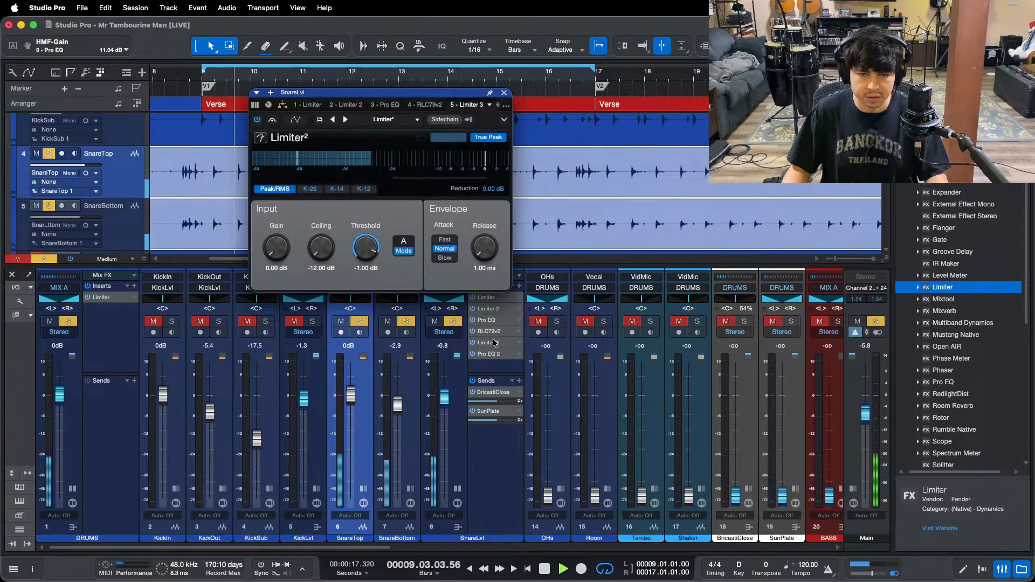
pyautogui.moveTo(368, 249); pyautogui.dragTo(372, 199)
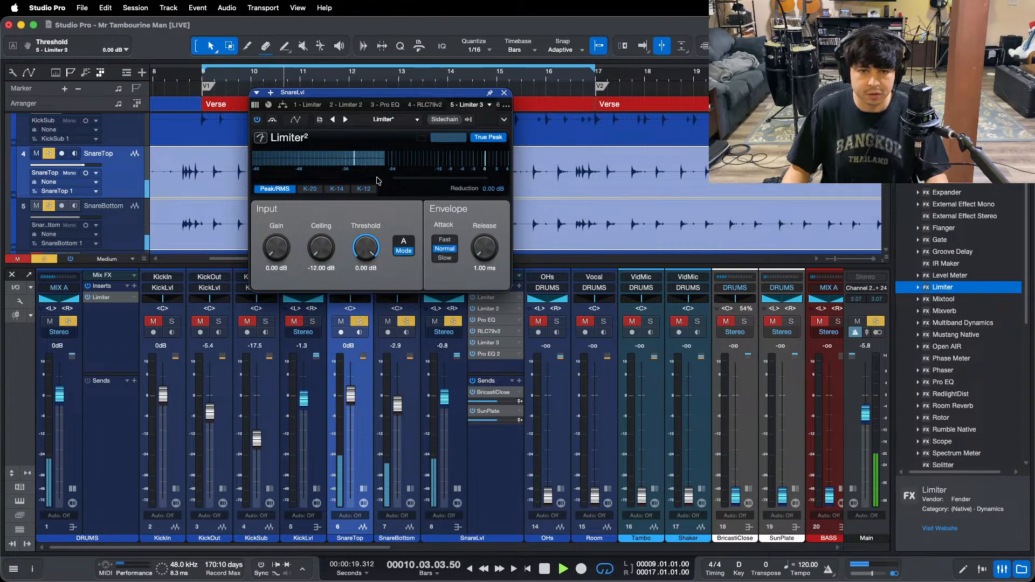
# Step: Set the ceiling of SnareLvl's Limiter 3 to -11 dB and lower the SnareLvl fader to -1.3 dB
pyautogui.moveTo(426, 100); pyautogui.dragTo(462, 186)
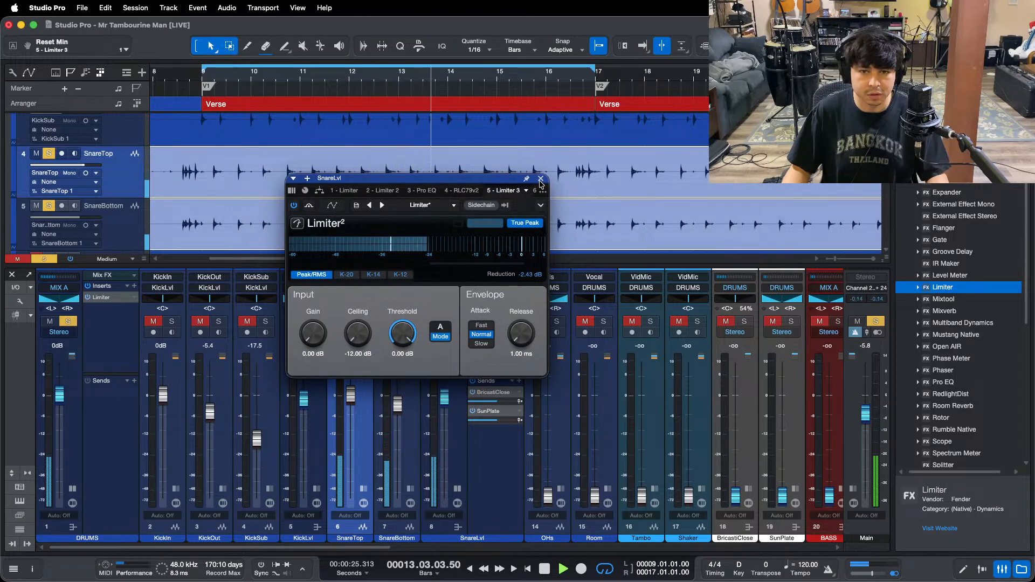
pyautogui.click(358, 354)
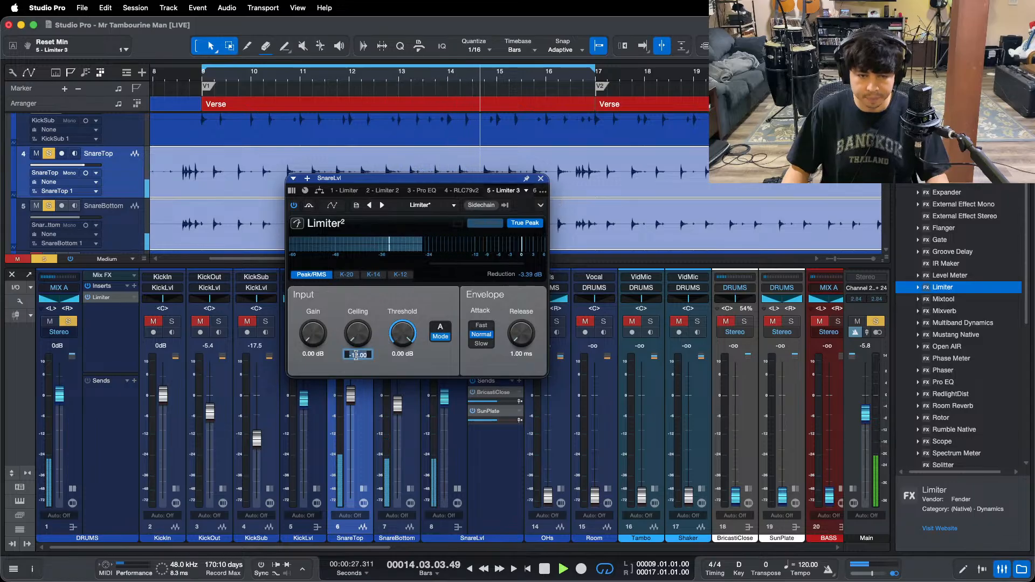
pyautogui.write('-11')
pyautogui.press('Return')
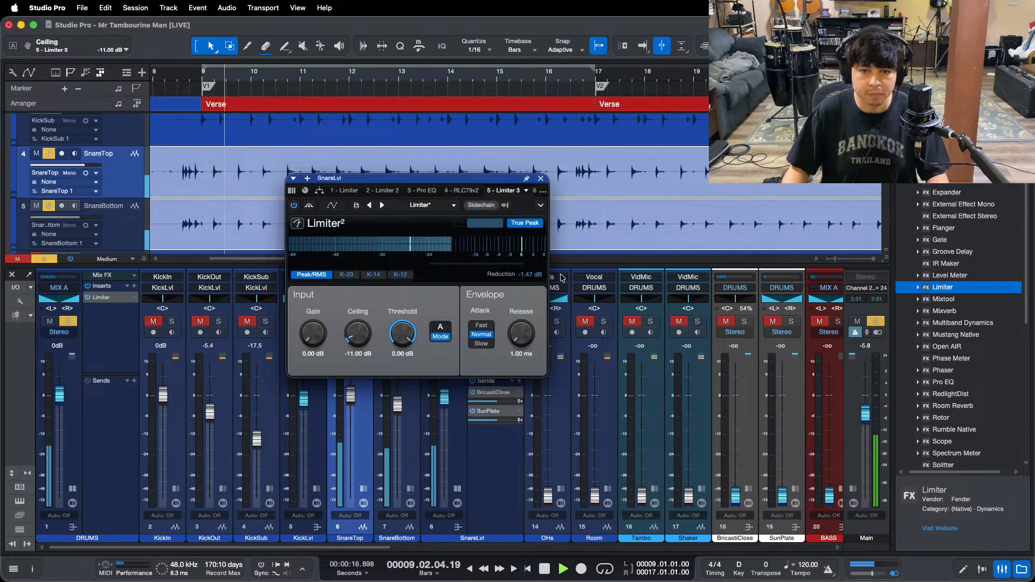
pyautogui.click(540, 179)
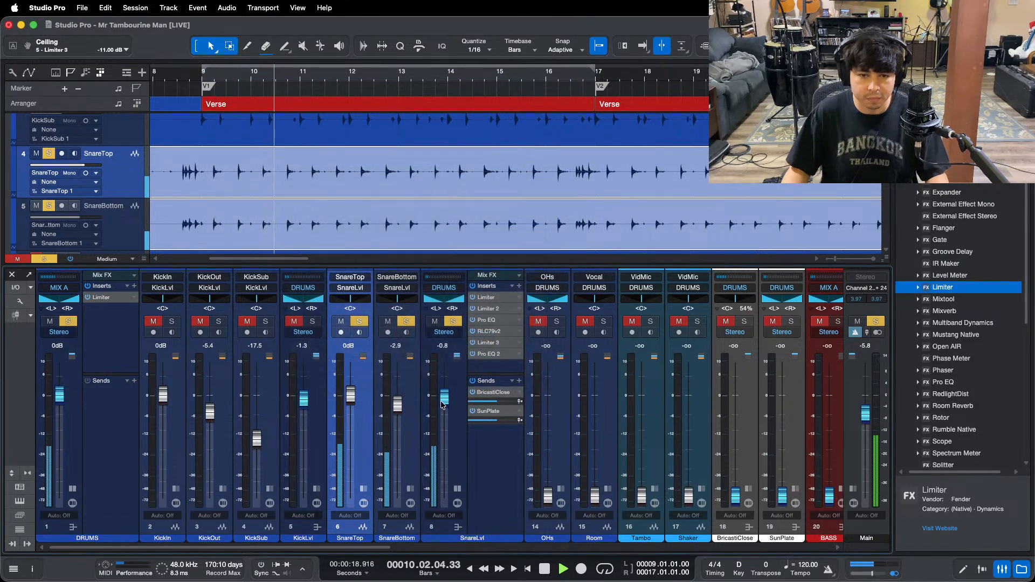
pyautogui.scroll(-1, 442, 404)
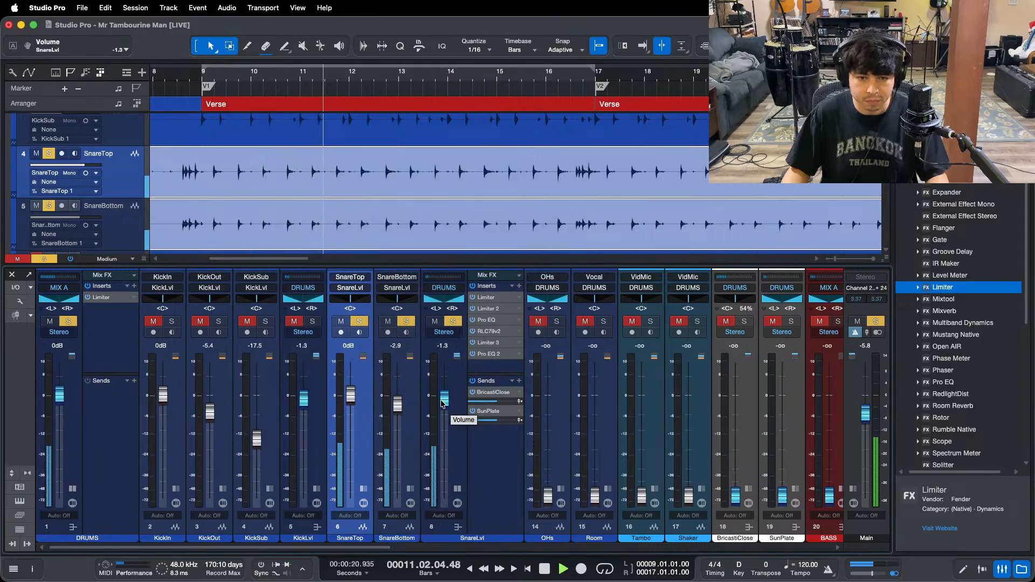
# Step: In SnareLvl's Pro EQ 2, boost the LF band by 3.84 dB at 141 Hz and enable the low cut at 98 Hz
pyautogui.click(485, 355)
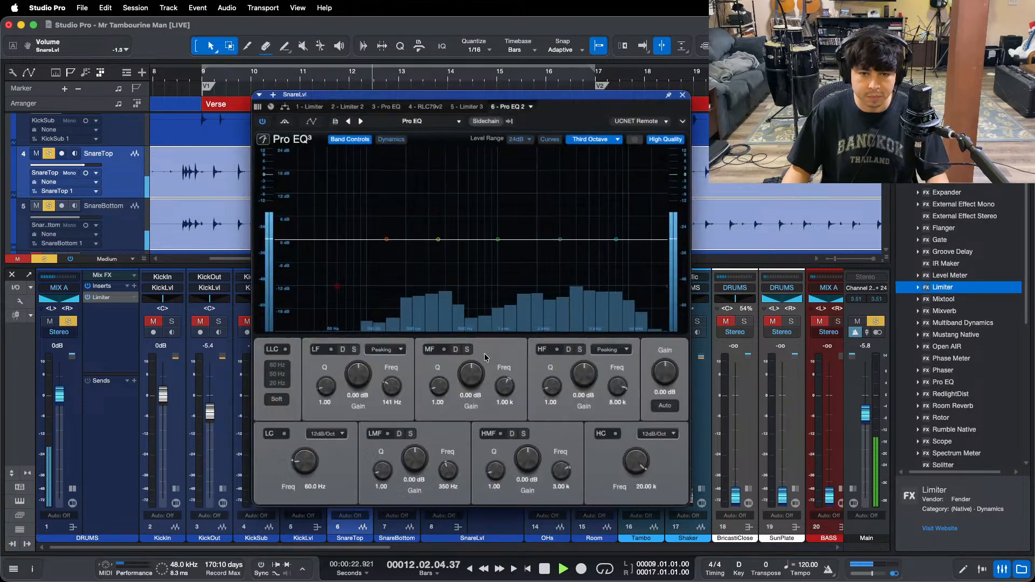
pyautogui.press('KP_1')
pyautogui.moveTo(360, 371); pyautogui.dragTo(360, 367)
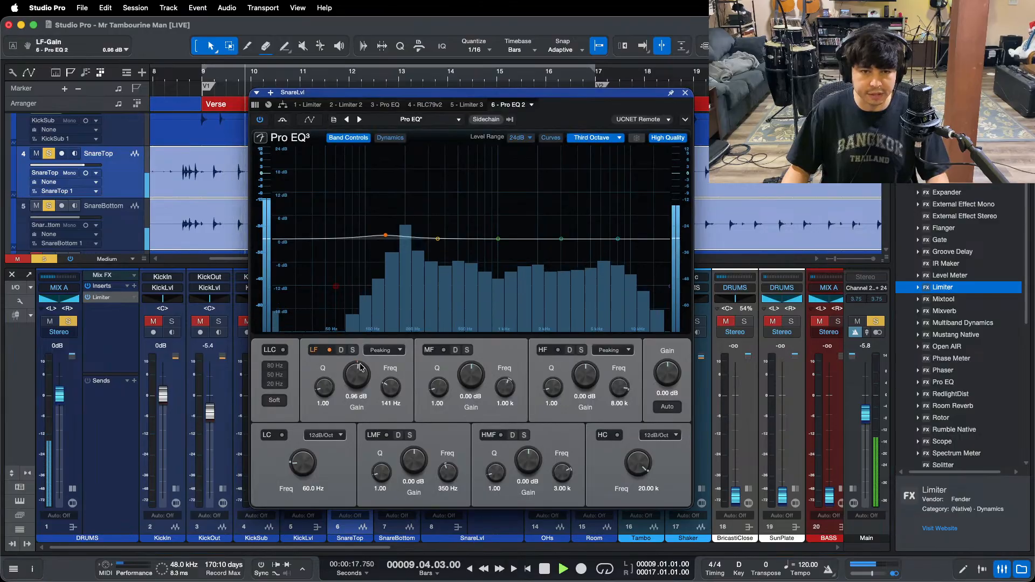
pyautogui.scroll(4, 360, 367)
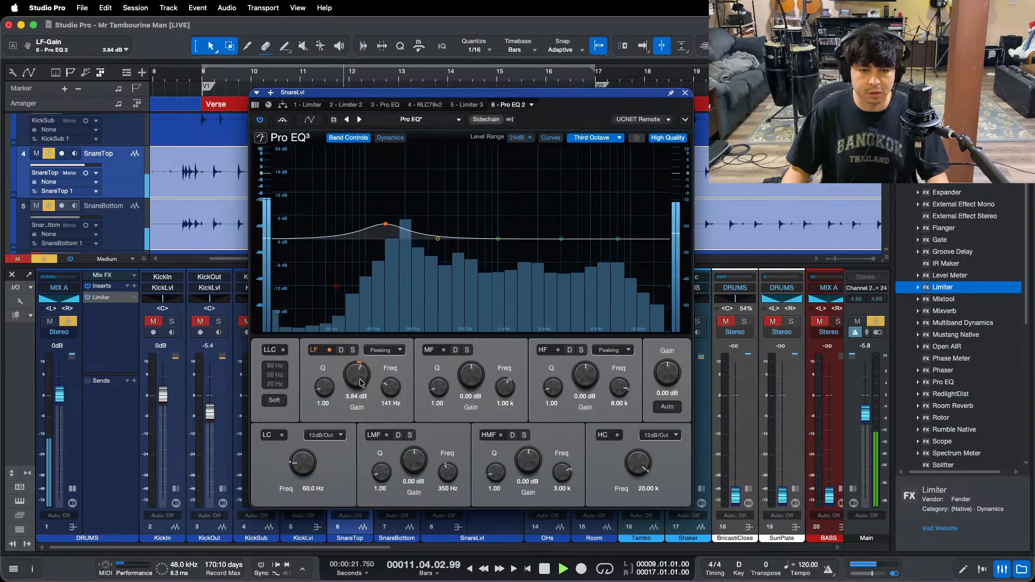
pyautogui.scroll(5, 298, 473)
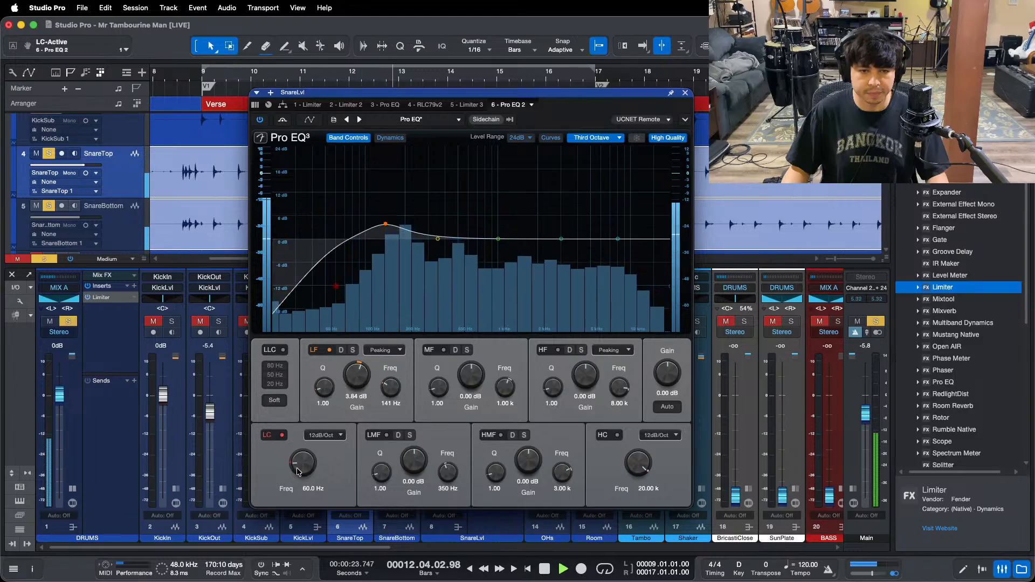
pyautogui.scroll(1, 298, 473)
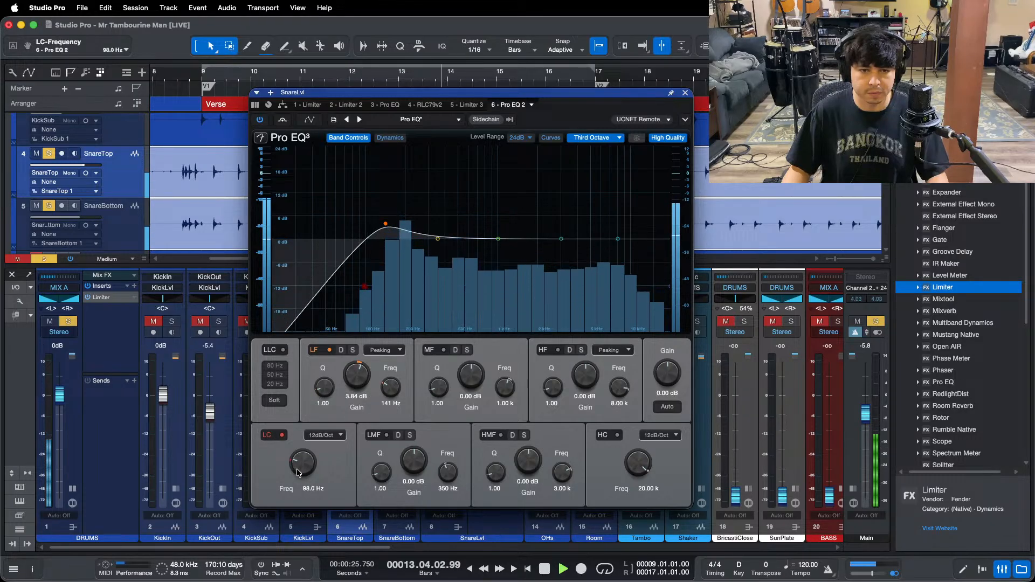
pyautogui.scroll(2, 365, 376)
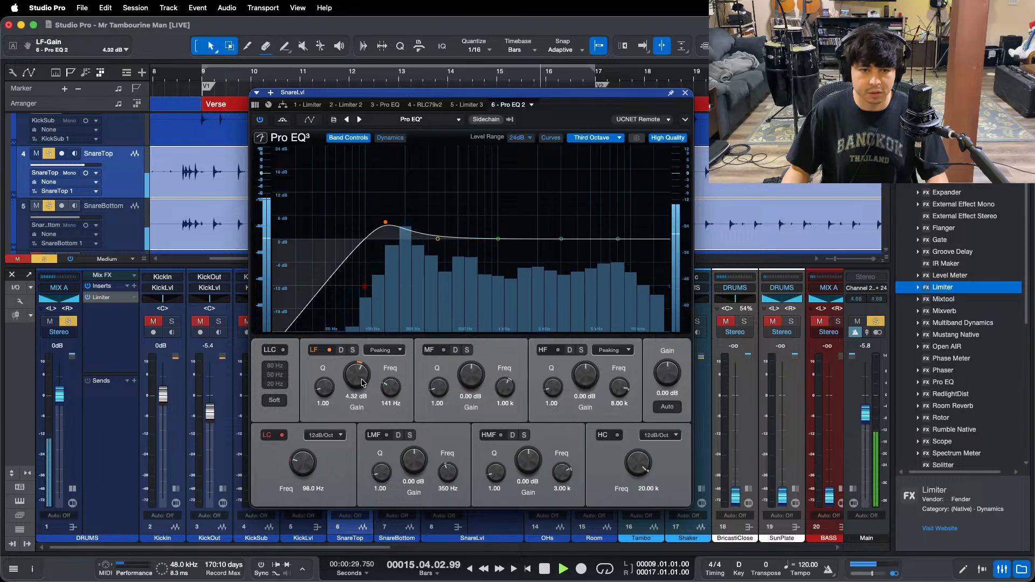
pyautogui.scroll(-2, 361, 383)
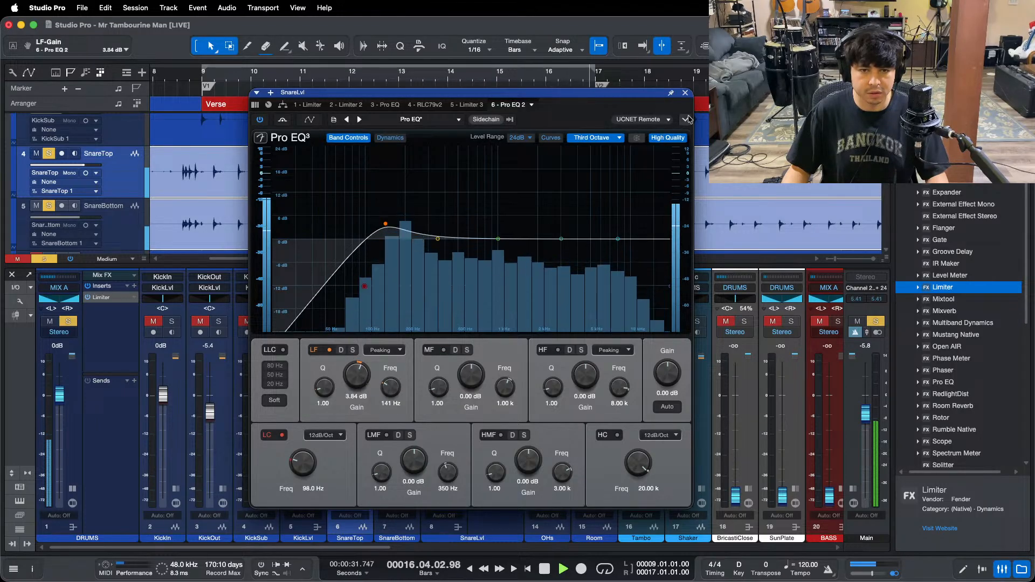
pyautogui.click(685, 94)
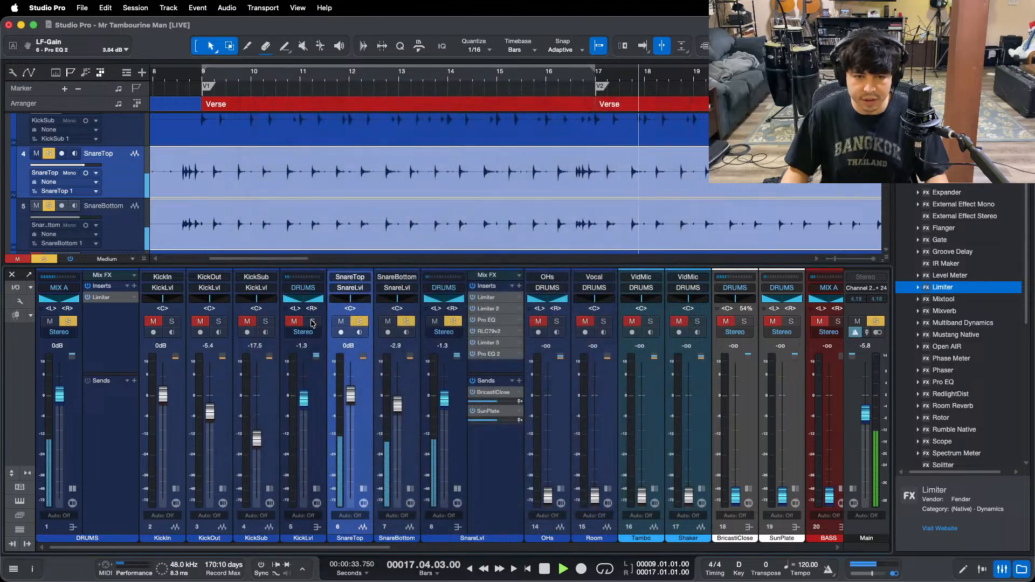
# Step: Check the limiter on the DRUMS bus and clear all solos to hear the full mix
pyautogui.click(101, 298)
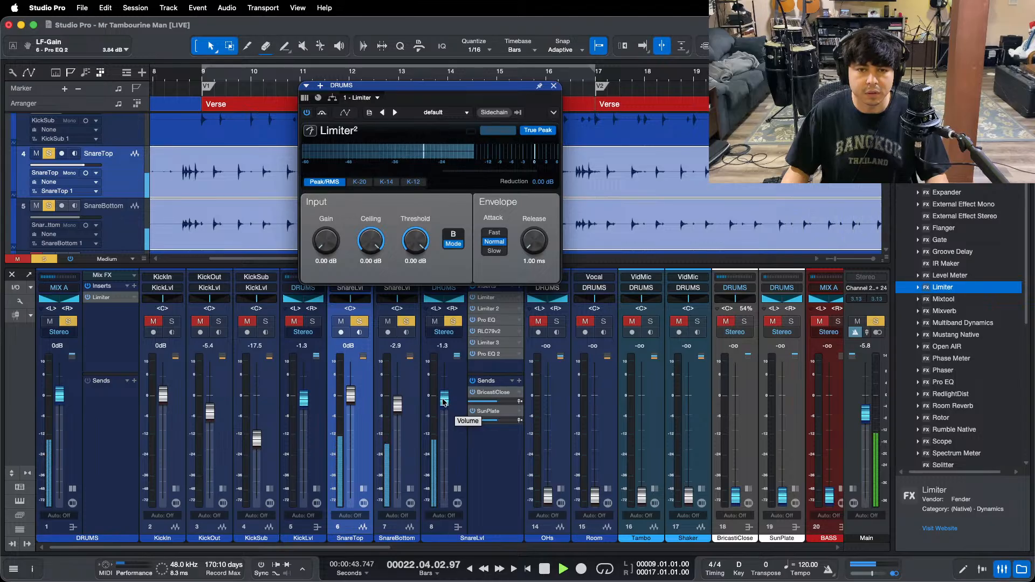
pyautogui.hotkey('shift', 's')
pyautogui.click(555, 86)
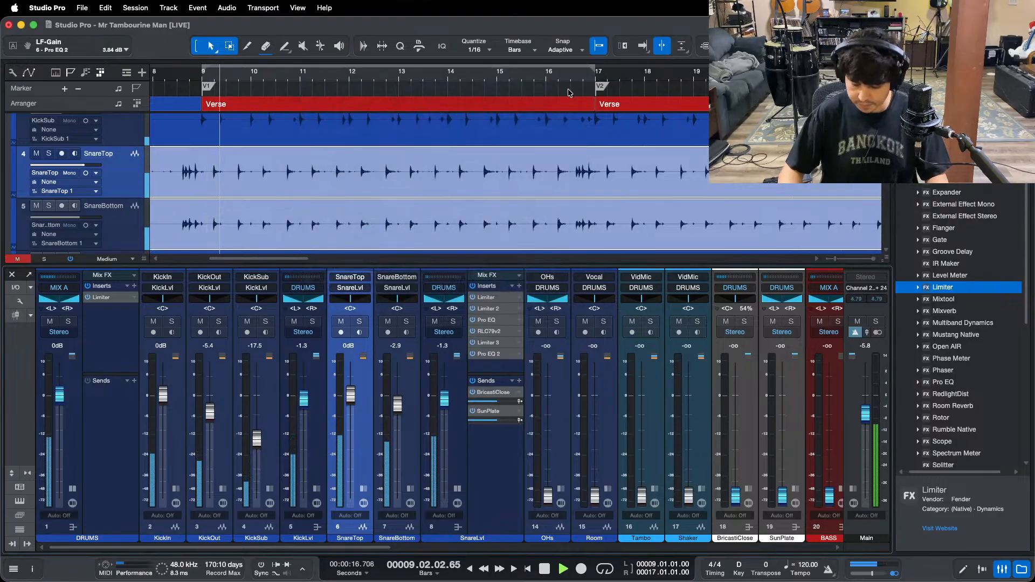
# Step: Raise the OHs fader to 0 dB and solo the channel, with its inserts shown in place of SnareLvl's
pyautogui.click(457, 490)
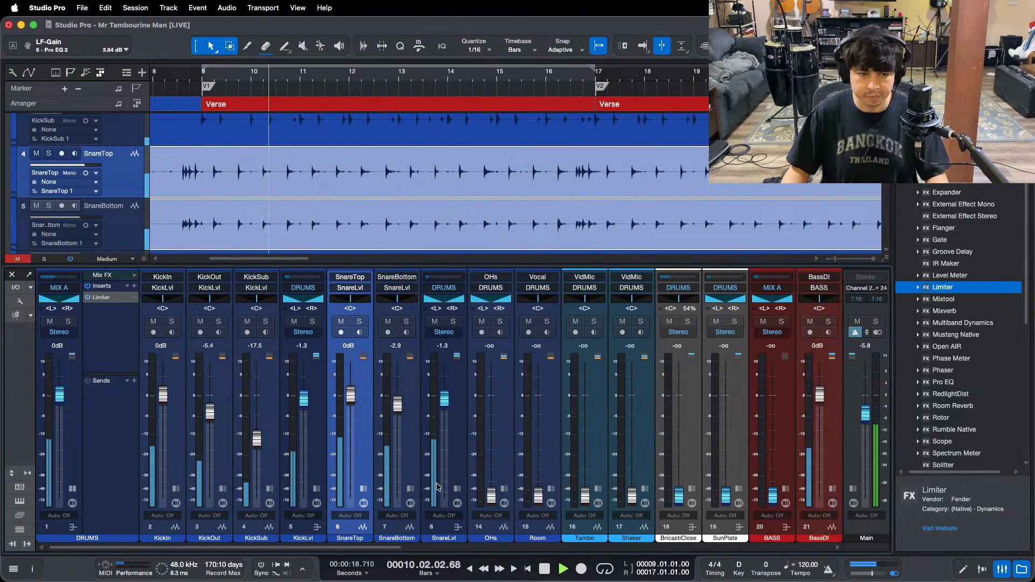
pyautogui.keyDown('super'); pyautogui.click(492, 496); pyautogui.keyUp('super')
pyautogui.click(503, 490)
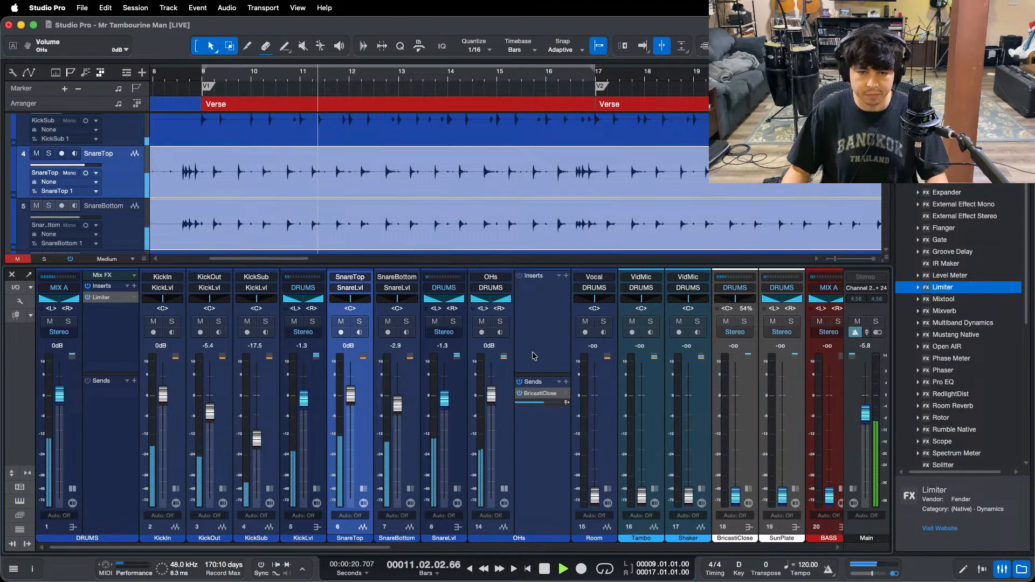
pyautogui.click(531, 345)
pyautogui.press('s')
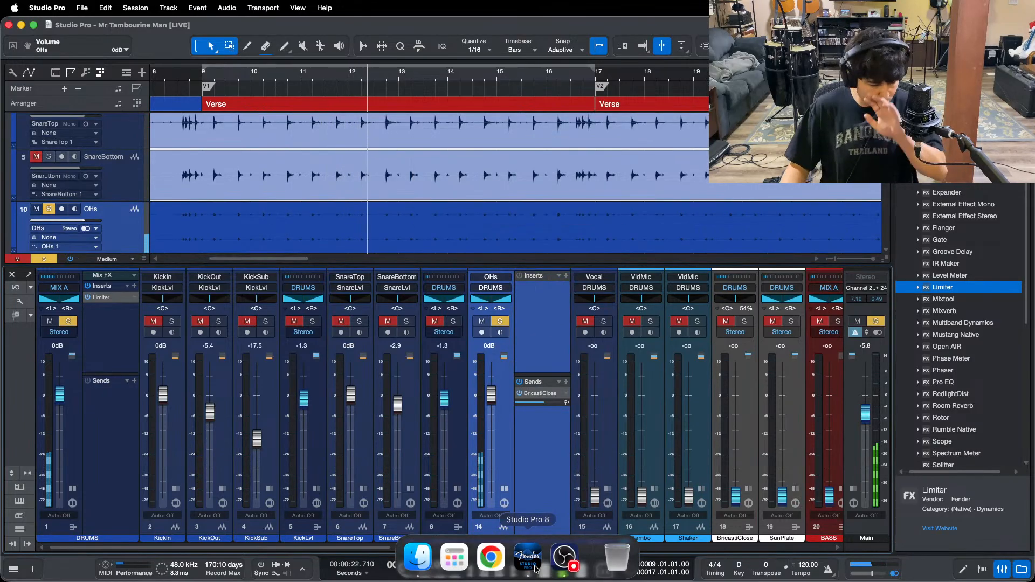
# Step: Load the OHs FX chain from the DRUMS presets onto the OHs channel's inserts
pyautogui.click(565, 558)
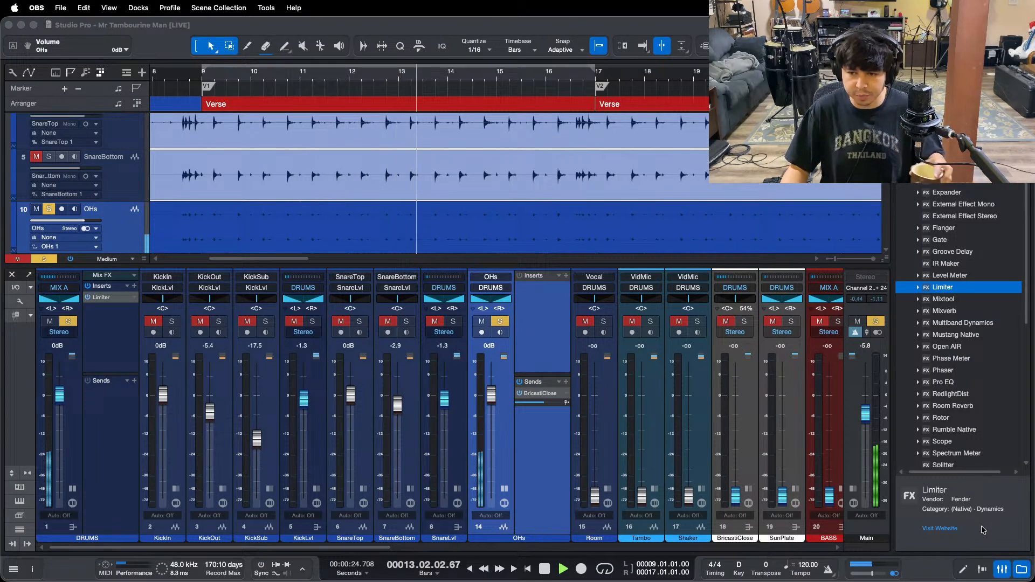
pyautogui.click(559, 276)
pyautogui.click(560, 276)
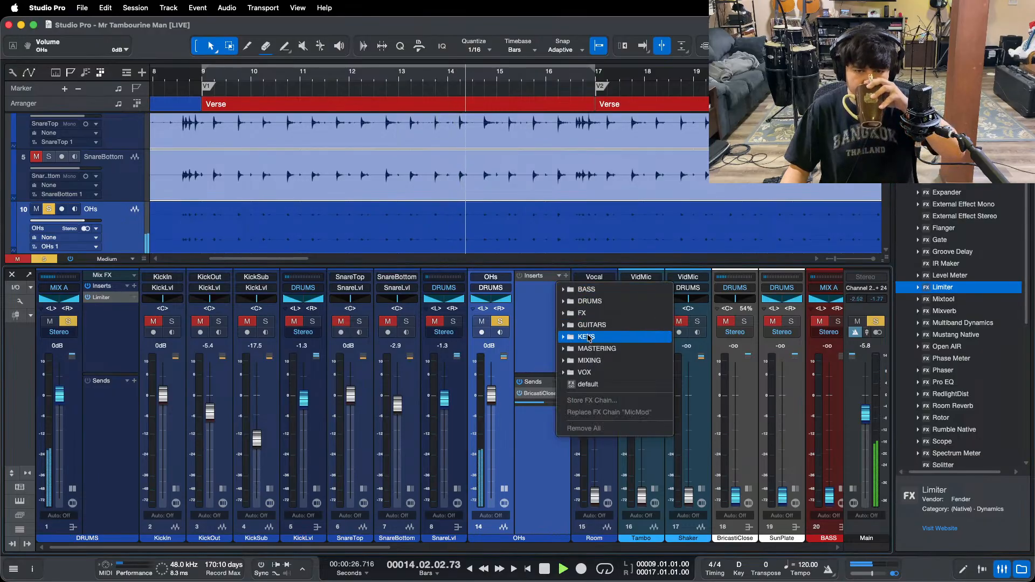
pyautogui.click(585, 336)
pyautogui.click(593, 301)
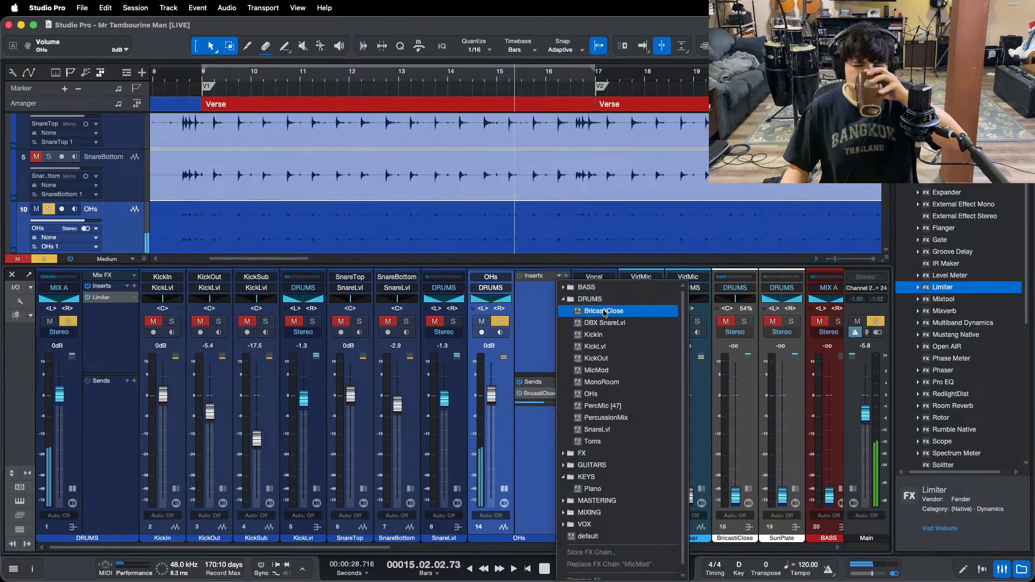
pyautogui.click(589, 395)
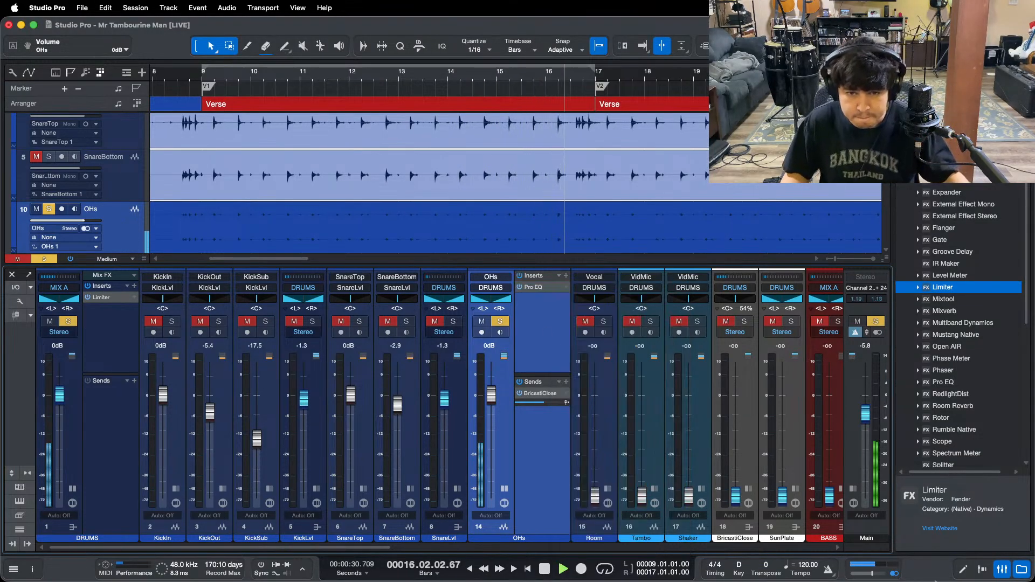
# Step: Set the LMF gain of OHs' Pro EQ to -15.36 dB while looping the first Verse, and turn looping off
pyautogui.press('/')
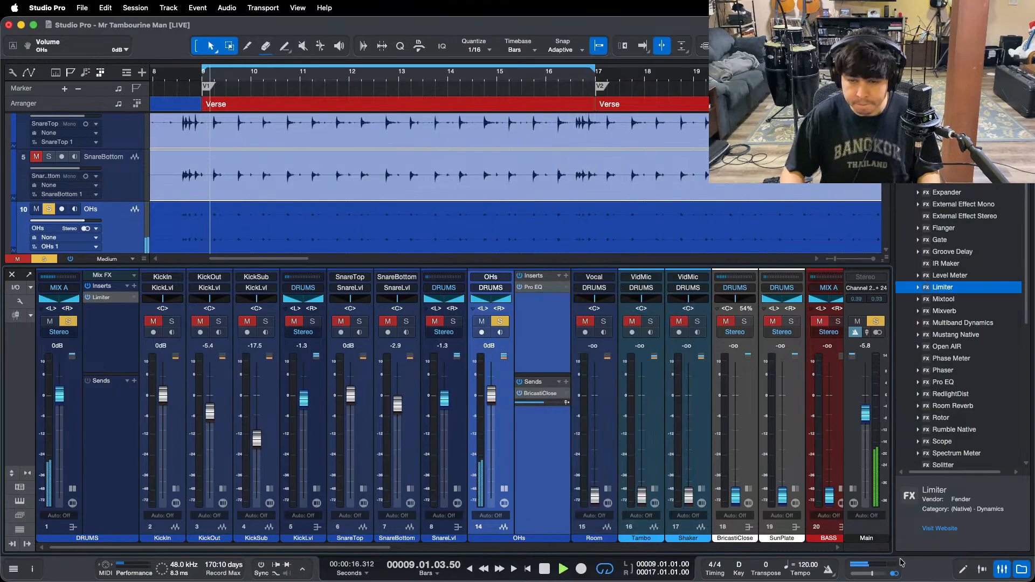
pyautogui.click(532, 287)
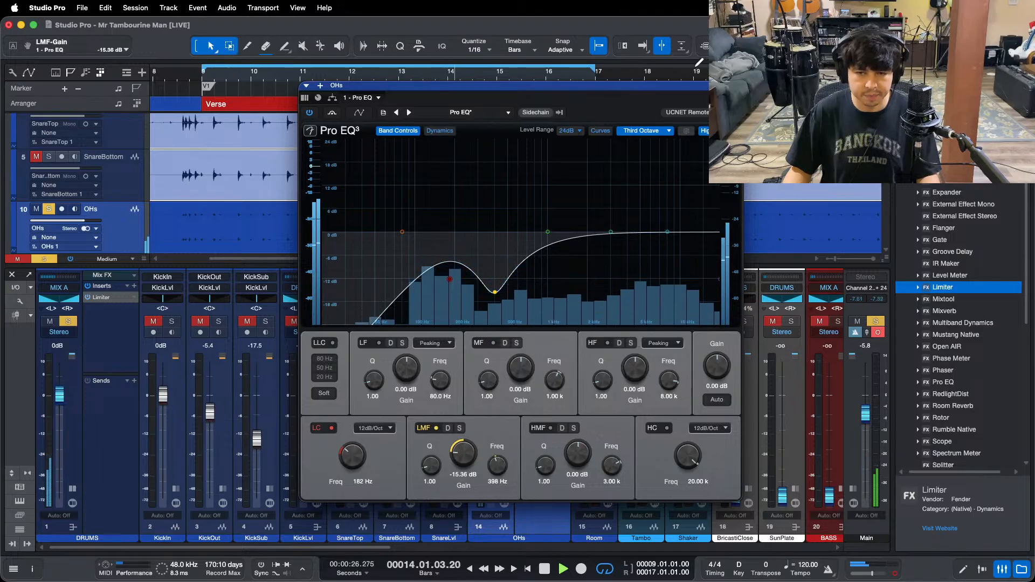
pyautogui.click(221, 70)
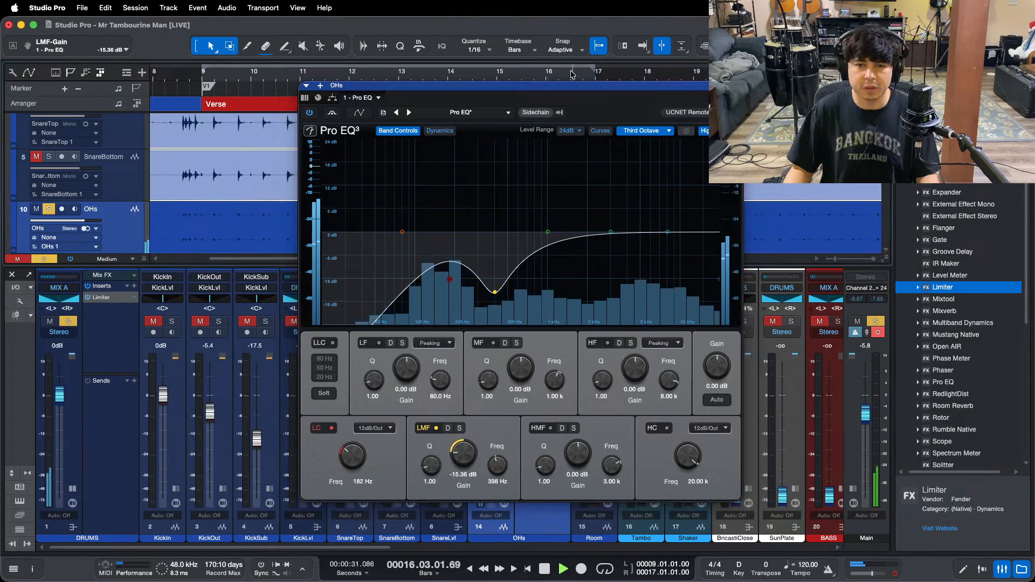
# Step: Audition the start of the second Verse and switch the spectrum display of OHs' Pro EQ to FFT Curve
pyautogui.moveTo(632, 78); pyautogui.dragTo(526, 161)
pyautogui.press('space')
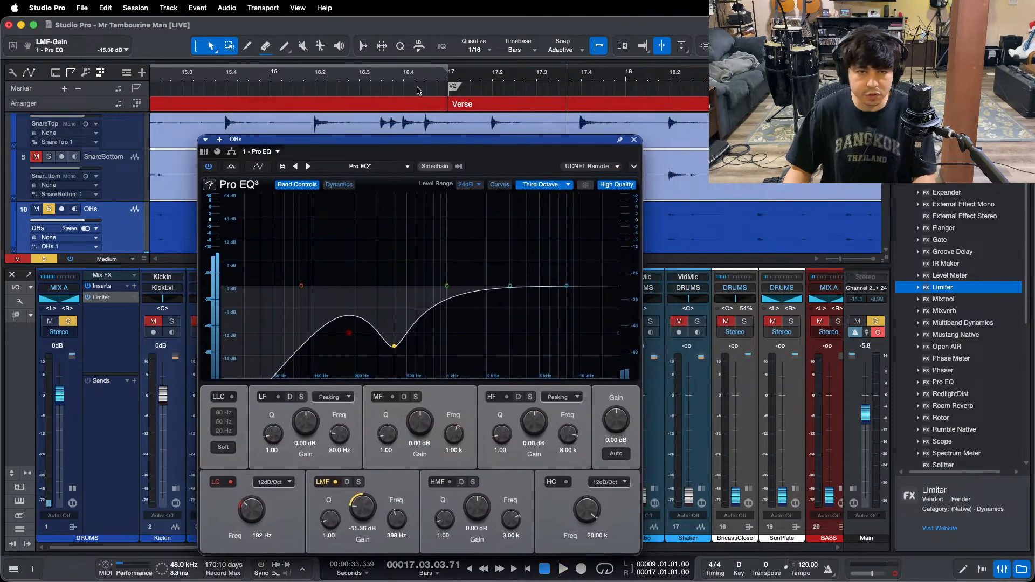
pyautogui.press('space')
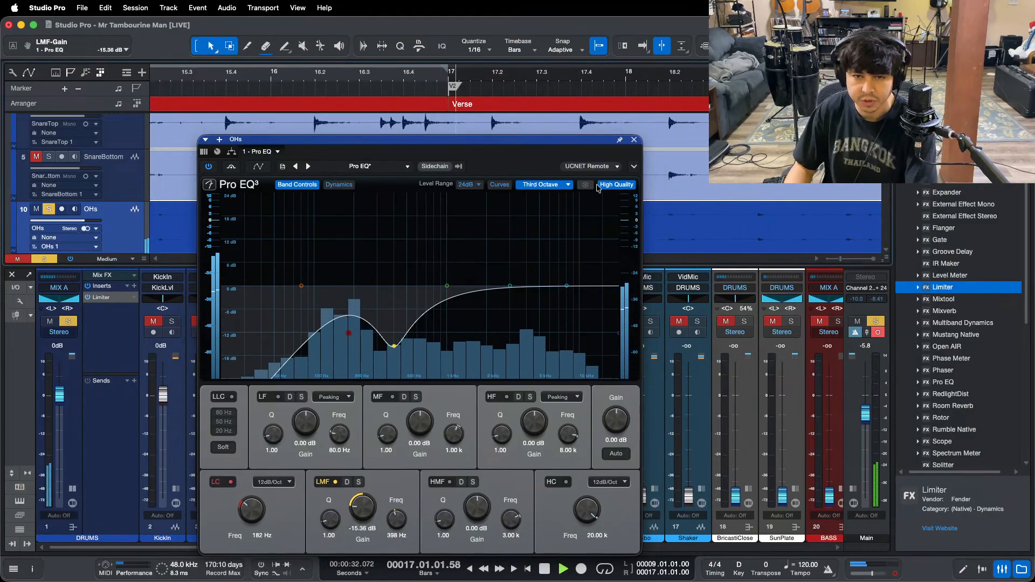
pyautogui.click(556, 184)
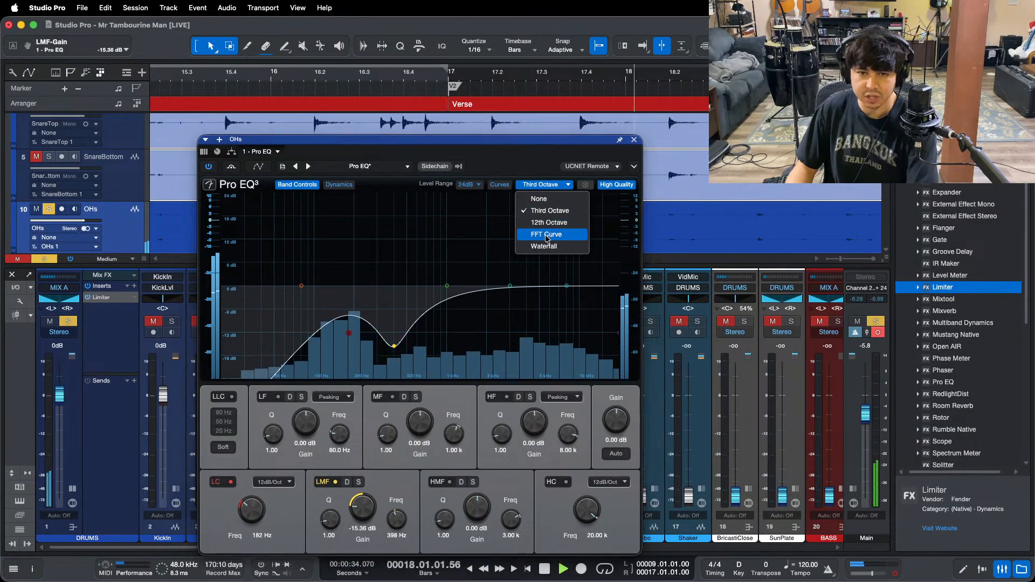
pyautogui.click(542, 224)
pyautogui.press('space')
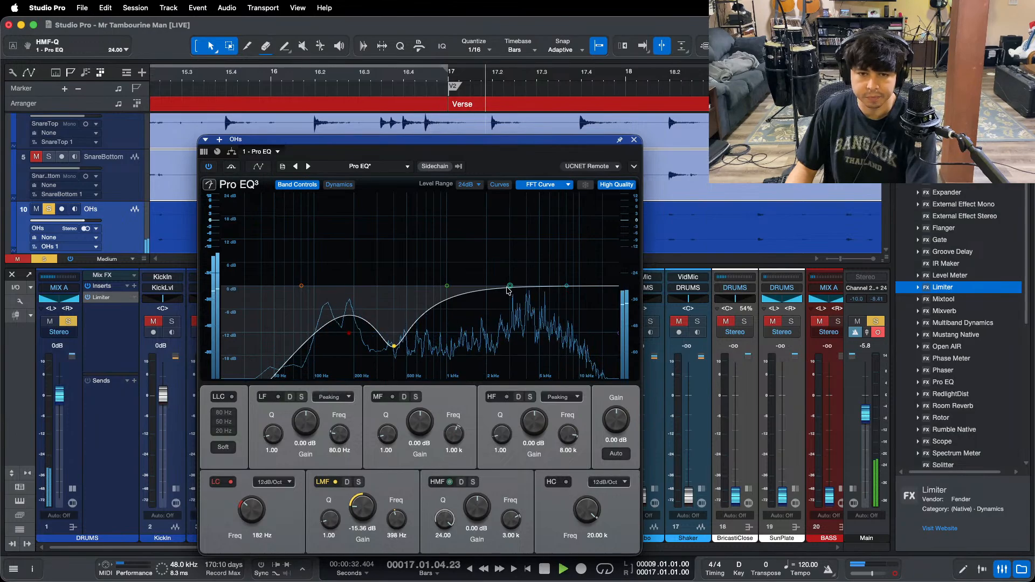
# Step: Sweep a boosted HMF band with a Q of 24 to 4.00 kHz in OHs' Pro EQ and cut it by 12 dB
pyautogui.moveTo(509, 290); pyautogui.dragTo(526, 179)
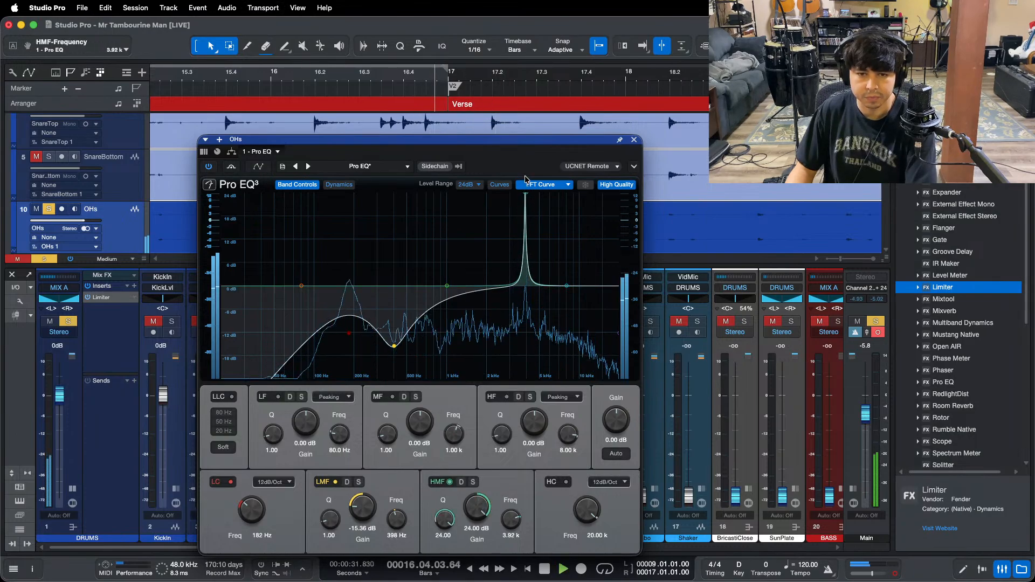
pyautogui.press('space')
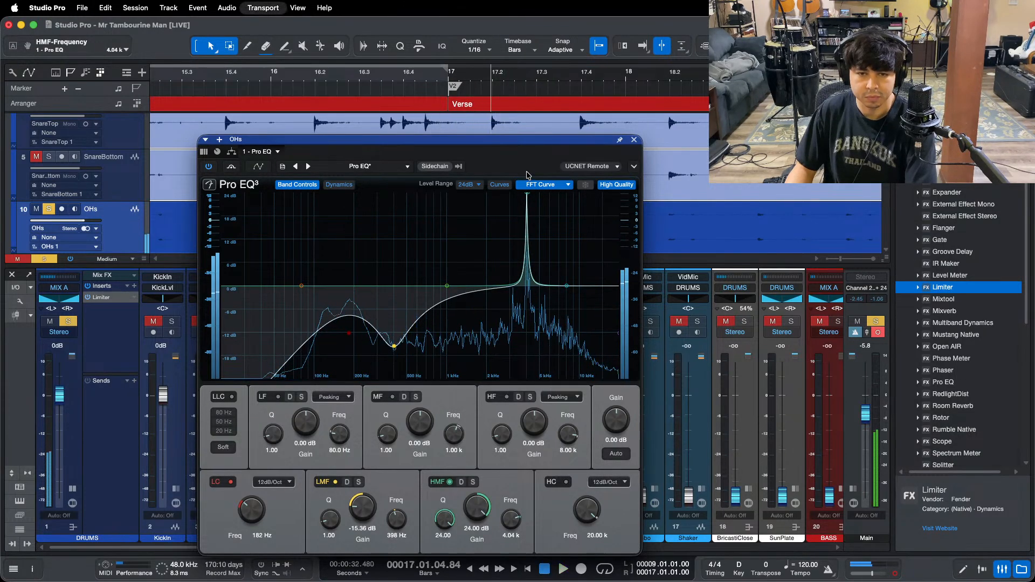
pyautogui.press('space')
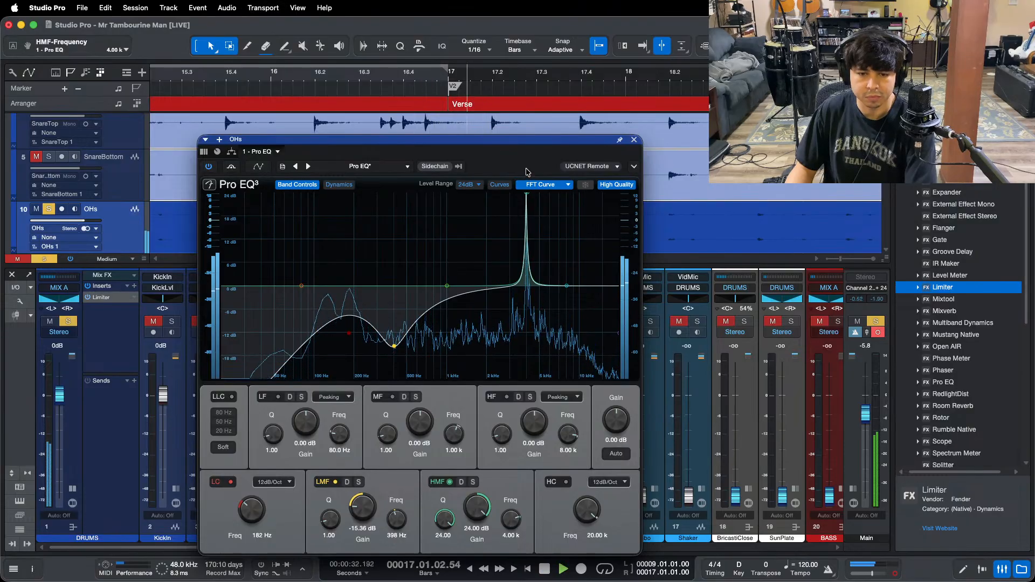
pyautogui.press('space')
pyautogui.moveTo(526, 168); pyautogui.dragTo(525, 167)
pyautogui.press('space')
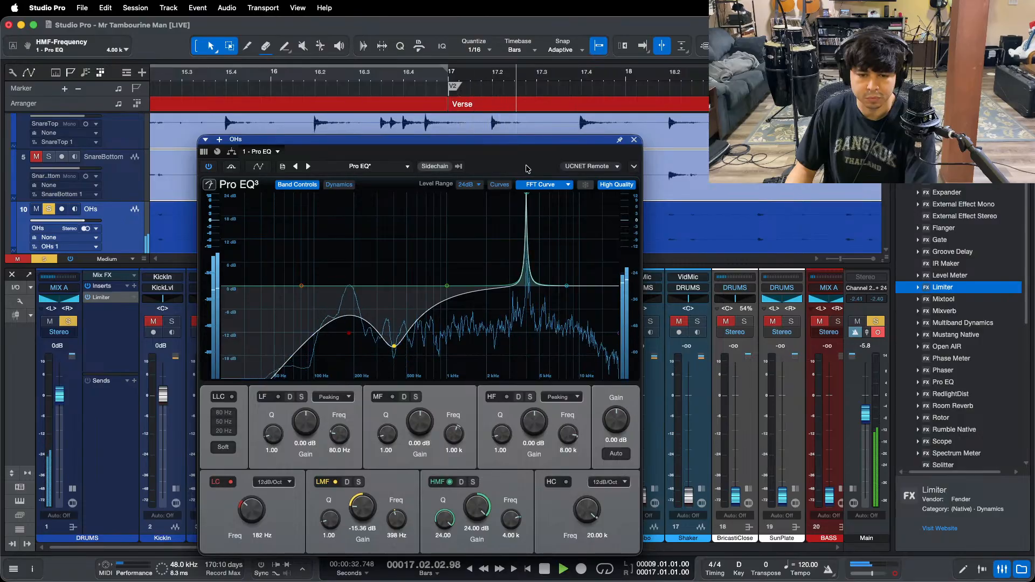
pyautogui.moveTo(481, 507); pyautogui.dragTo(467, 581)
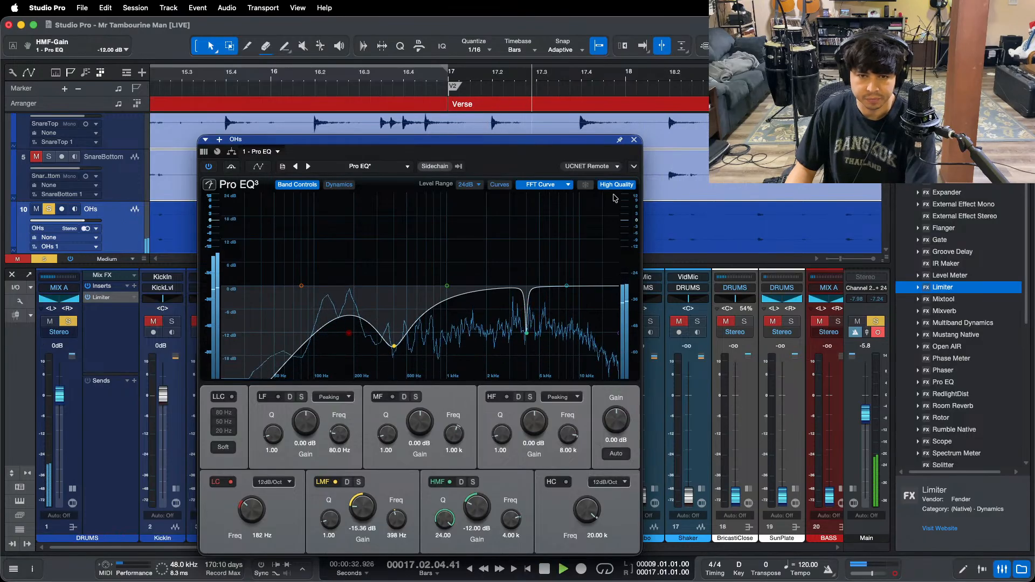
pyautogui.click(634, 140)
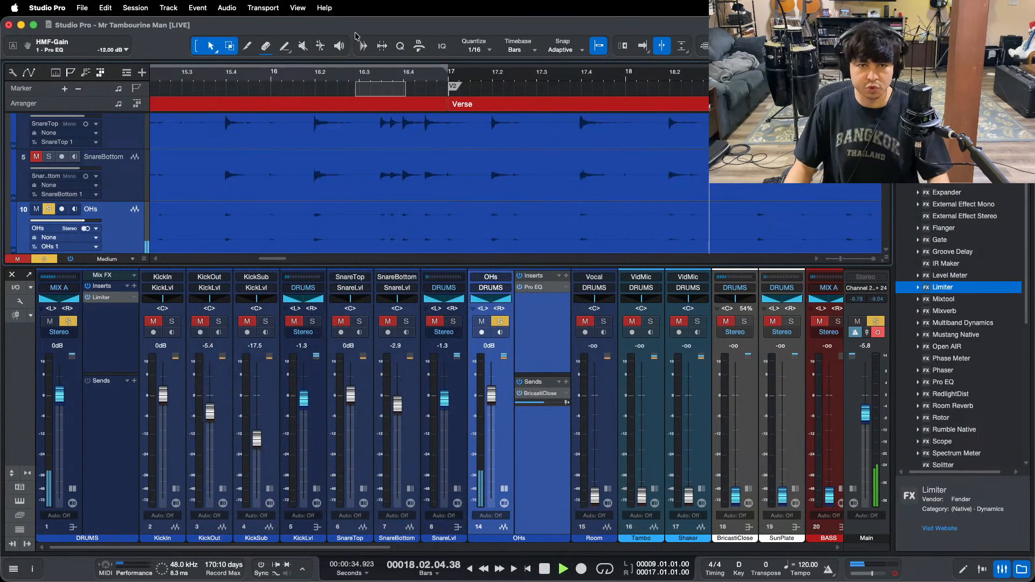
# Step: Unsolo OHs and audition it in the full mix around the second Verse, trying a -2.1 dB fader level before resetting it to 0 dB
pyautogui.press('s')
pyautogui.moveTo(340, 72); pyautogui.dragTo(342, 42)
pyautogui.click(328, 74)
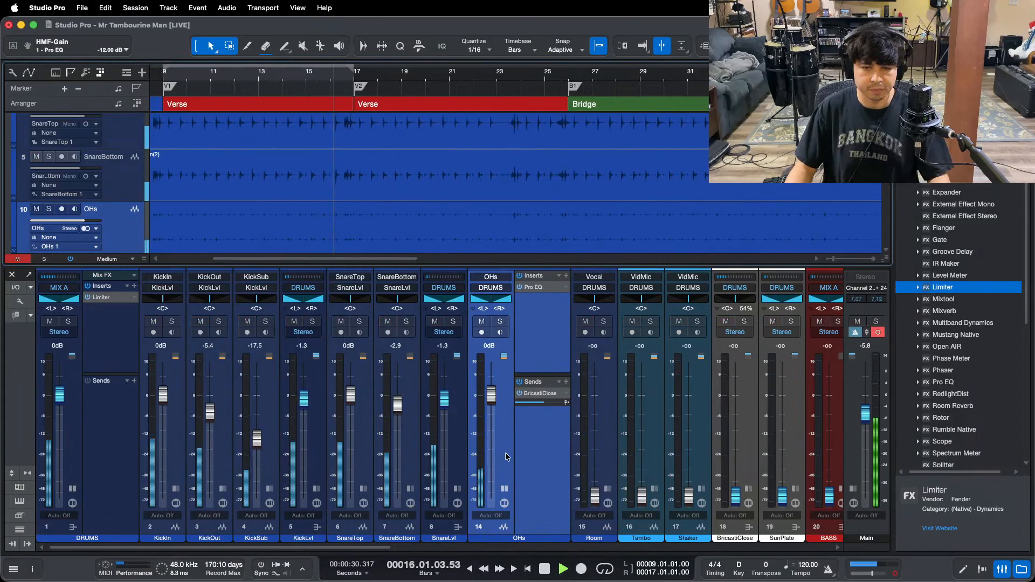
pyautogui.moveTo(491, 395); pyautogui.dragTo(494, 400)
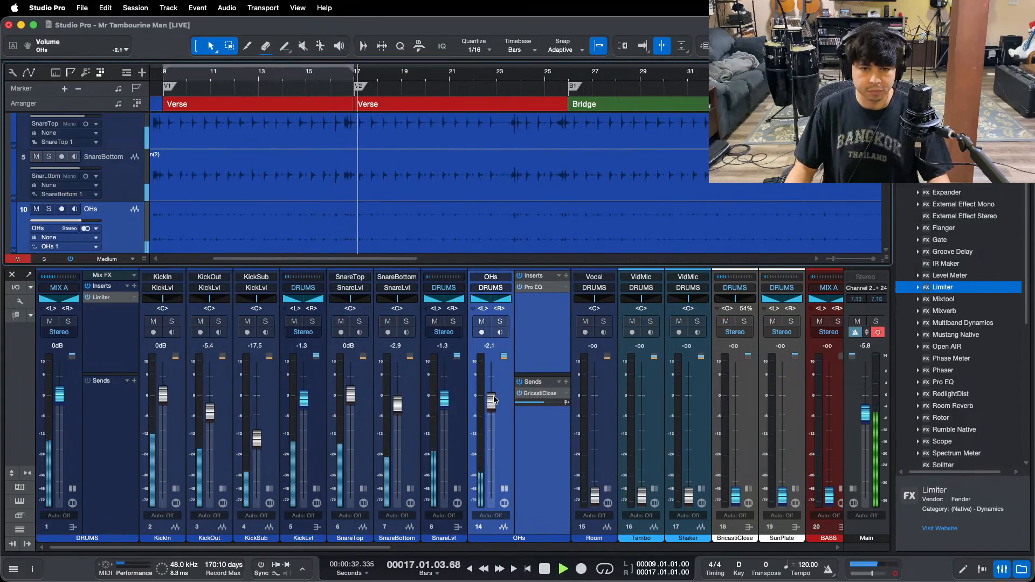
pyautogui.keyDown('alt'); pyautogui.click(494, 399); pyautogui.keyUp('alt')
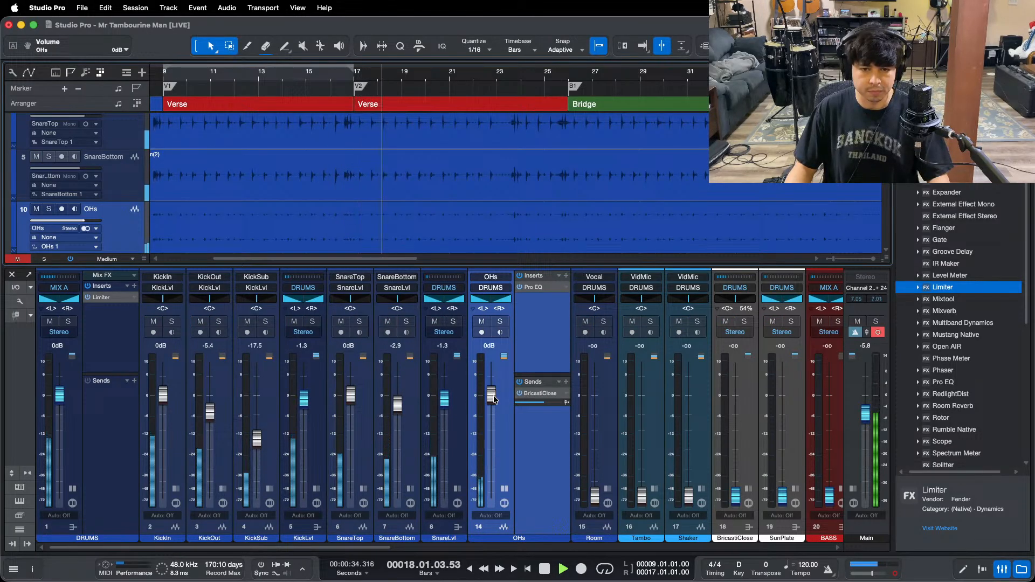
pyautogui.click(339, 75)
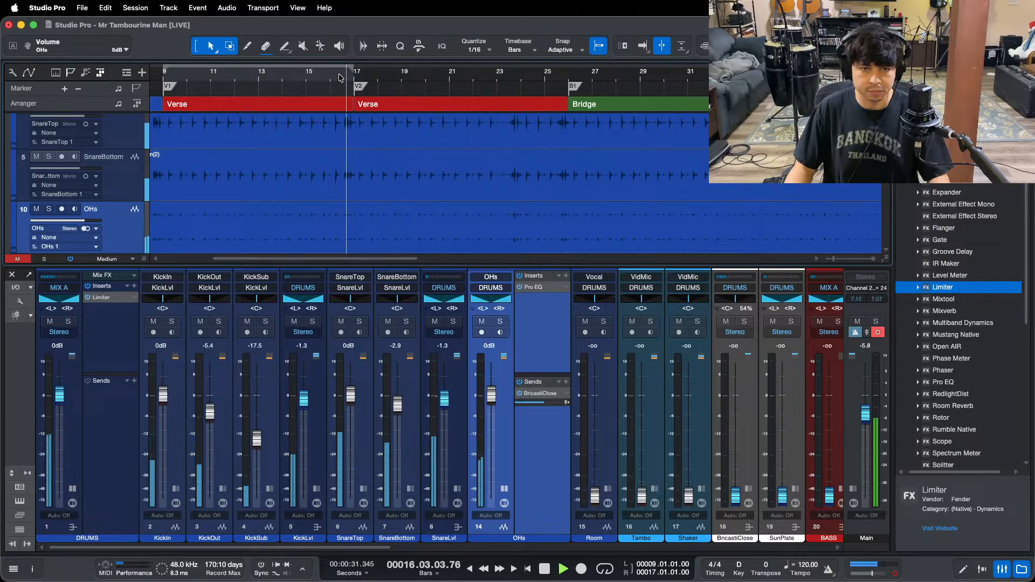
# Step: Collapse the OHs channel's inserts and sends and open Pro EQ 2 on the SnareLvl channel
pyautogui.click(504, 489)
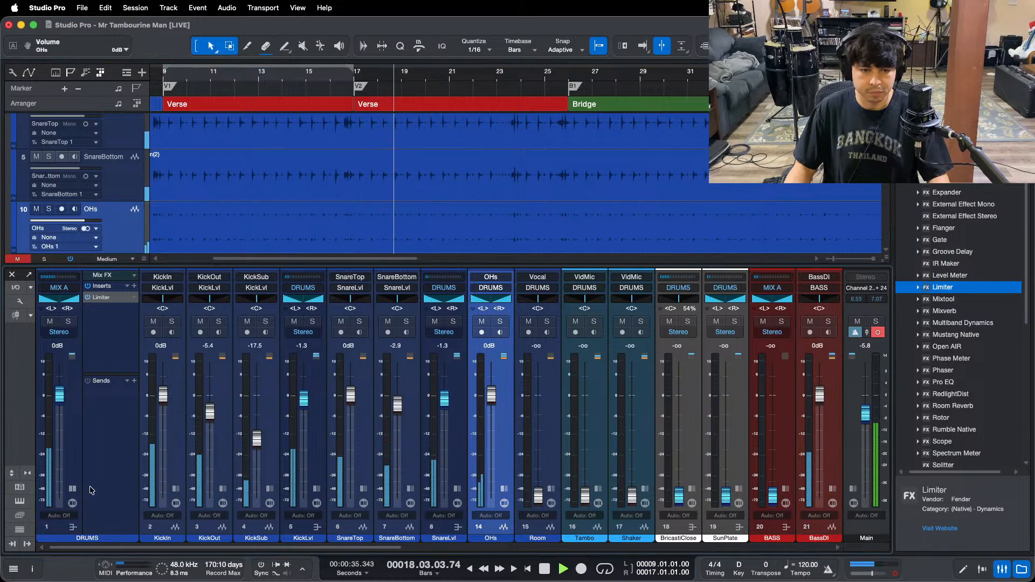
pyautogui.click(72, 489)
pyautogui.click(400, 489)
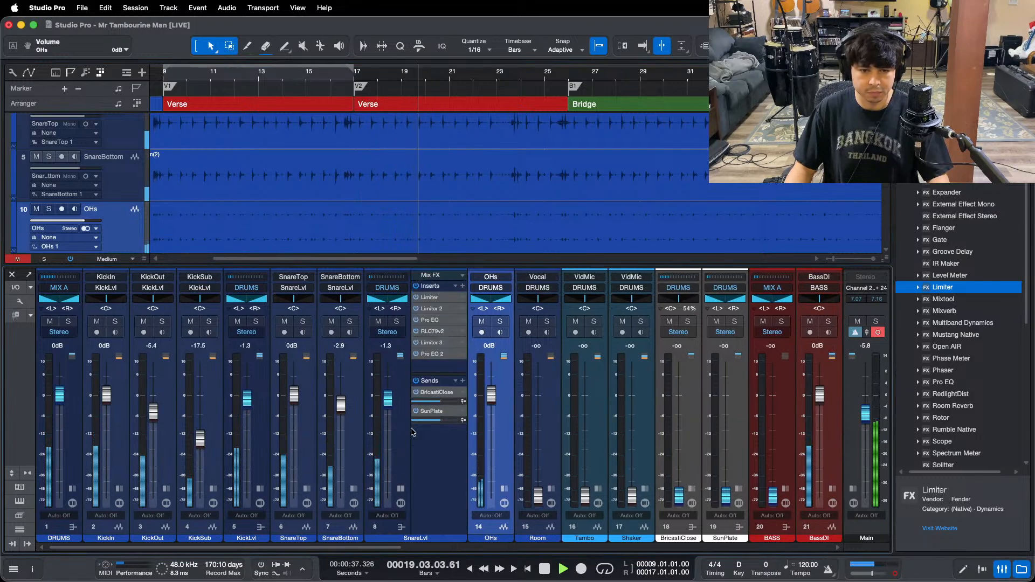
pyautogui.click(431, 354)
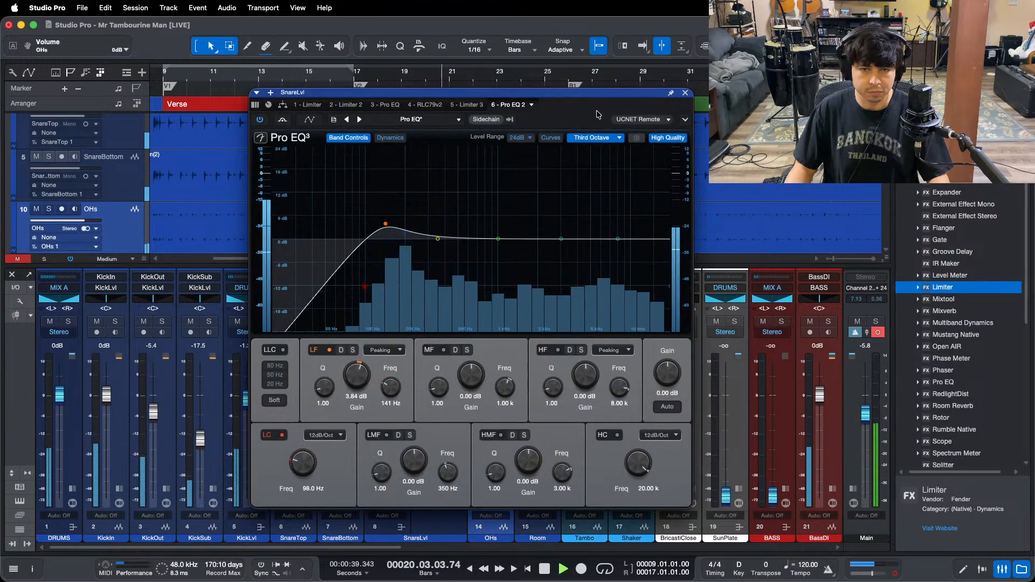
pyautogui.moveTo(570, 111); pyautogui.dragTo(726, 104)
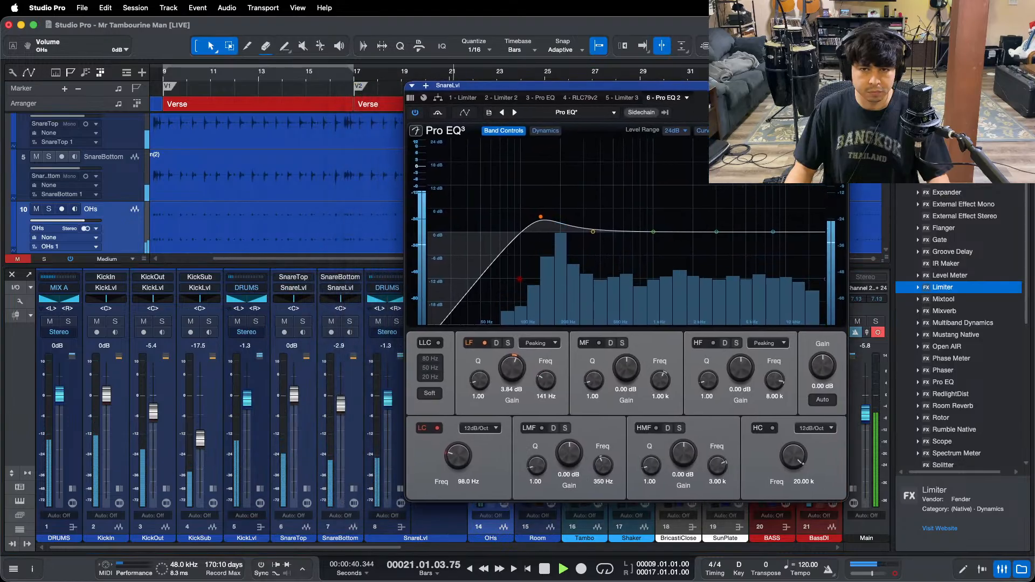
# Step: Solo SnareLvl, replay part of the second Verse, and switch the spectrum display of its Pro EQ 2 to FFT Curve
pyautogui.click(397, 322)
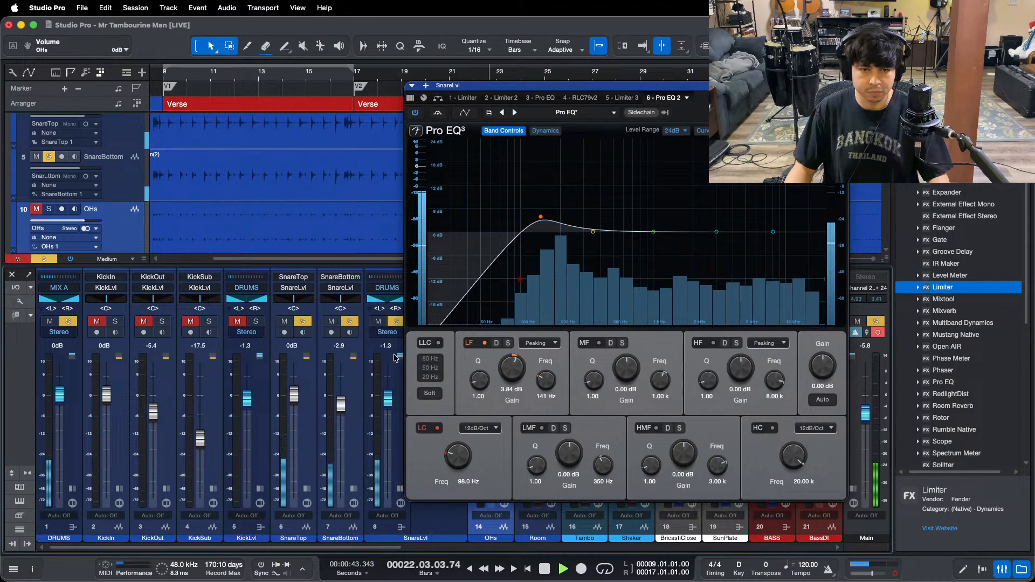
pyautogui.click(386, 74)
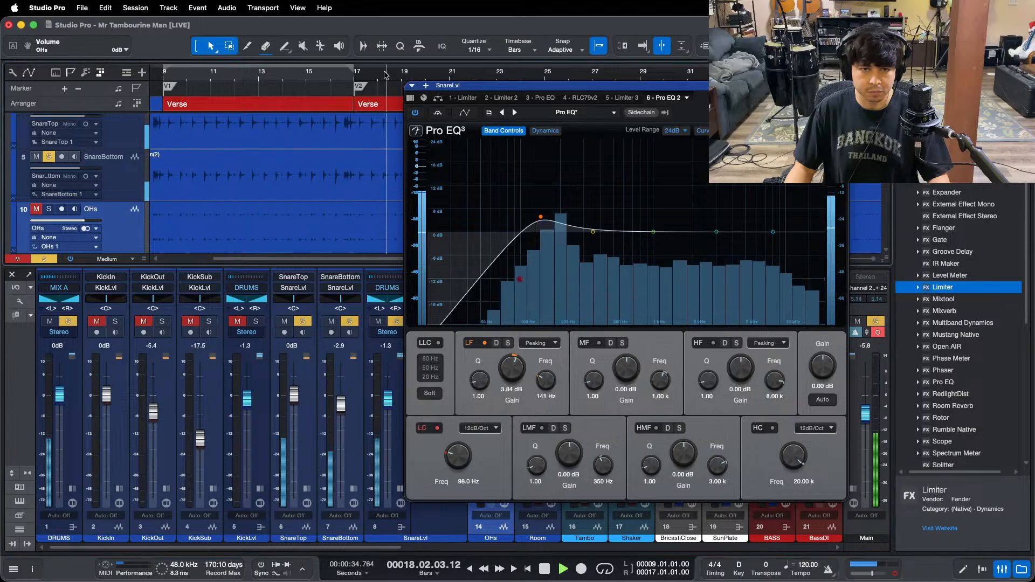
pyautogui.moveTo(744, 111); pyautogui.dragTo(595, 112)
pyautogui.click(597, 132)
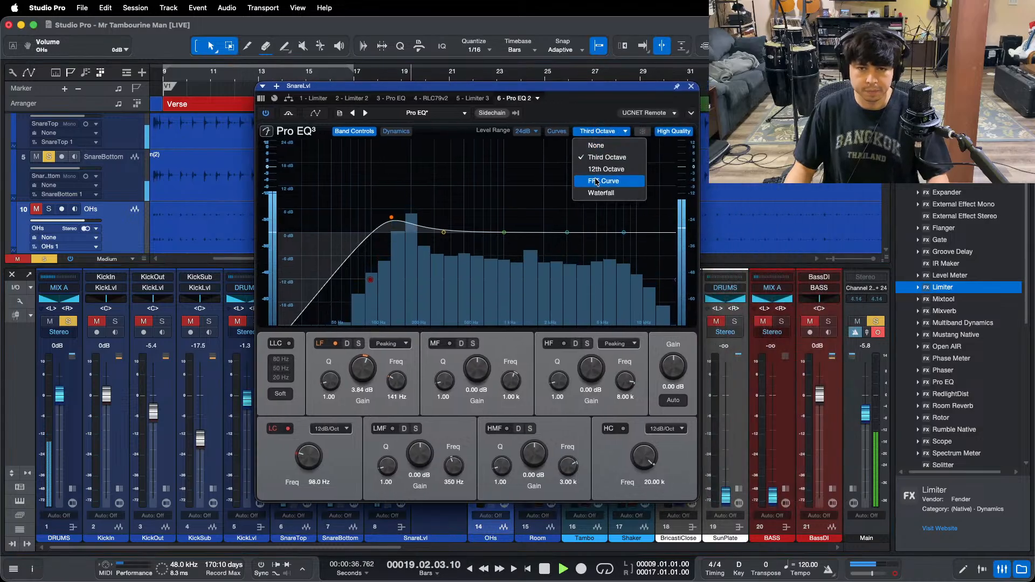
pyautogui.click(599, 181)
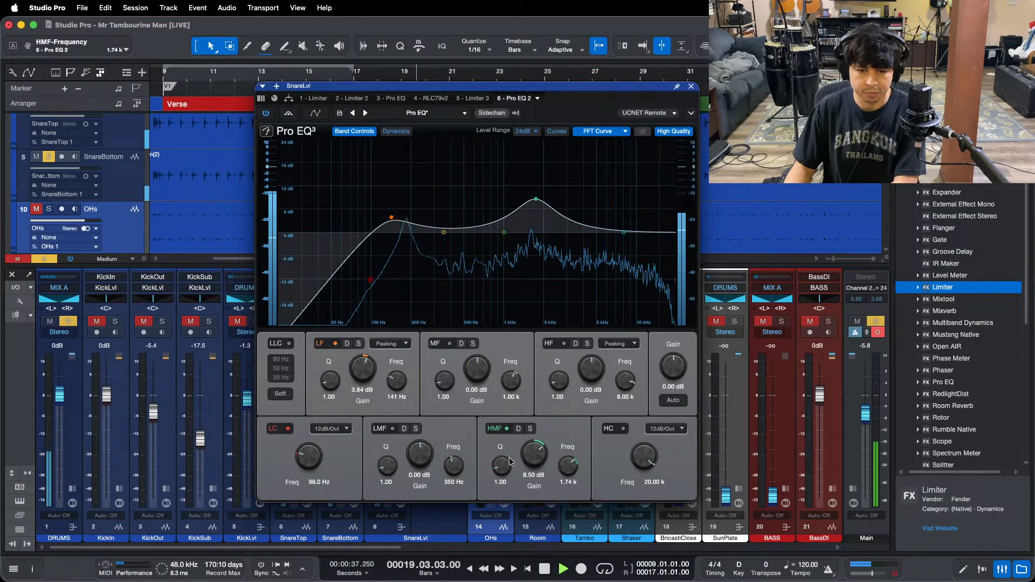
# Step: Try a narrow HMF cut of 12 dB at 1.77 kHz with a Q of 24 in SnareLvl's Pro EQ 2, and switch the band off
pyautogui.moveTo(503, 232); pyautogui.dragTo(531, 196)
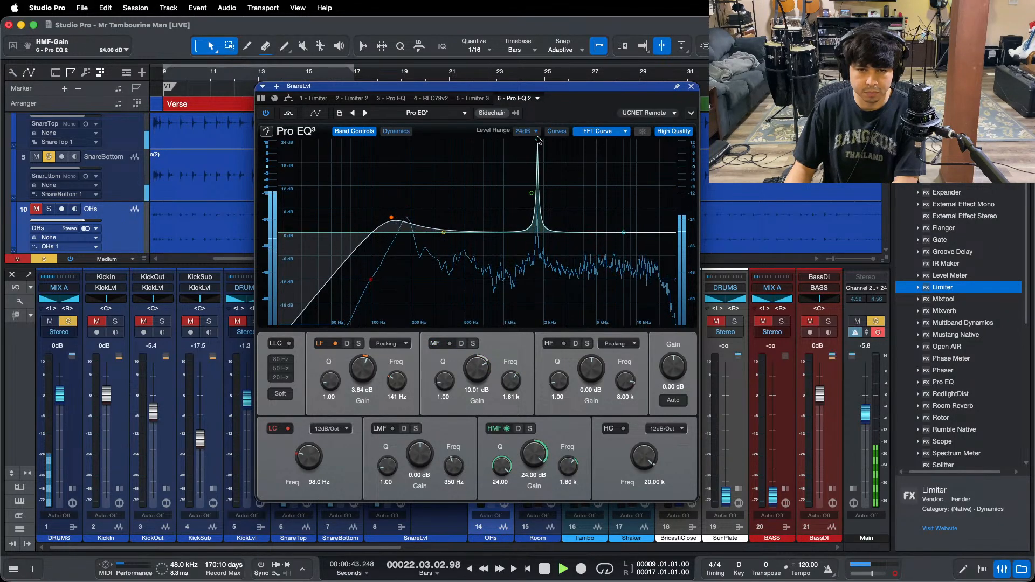
pyautogui.moveTo(537, 136); pyautogui.dragTo(537, 132)
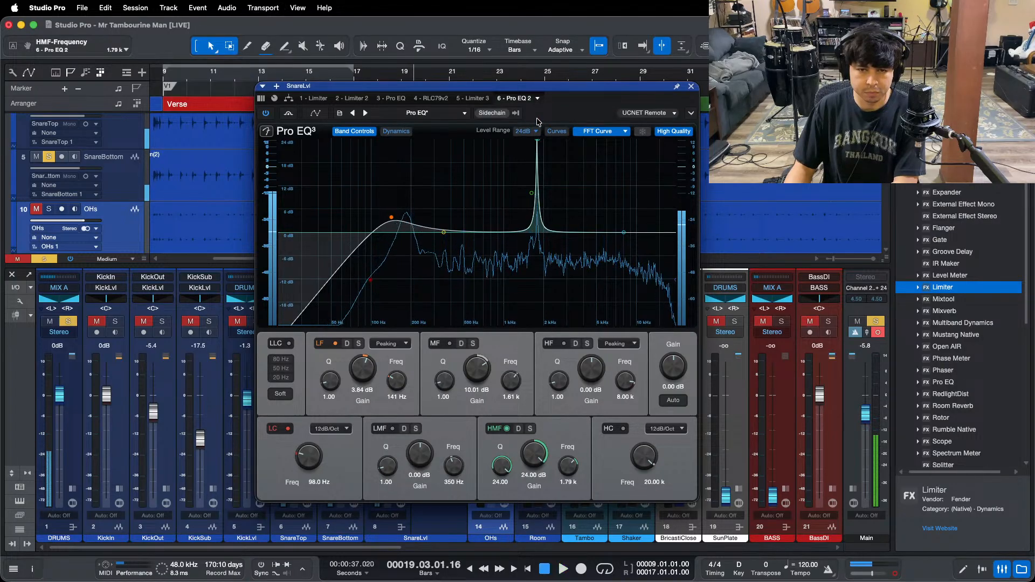
pyautogui.moveTo(537, 121); pyautogui.dragTo(539, 119)
pyautogui.press('space')
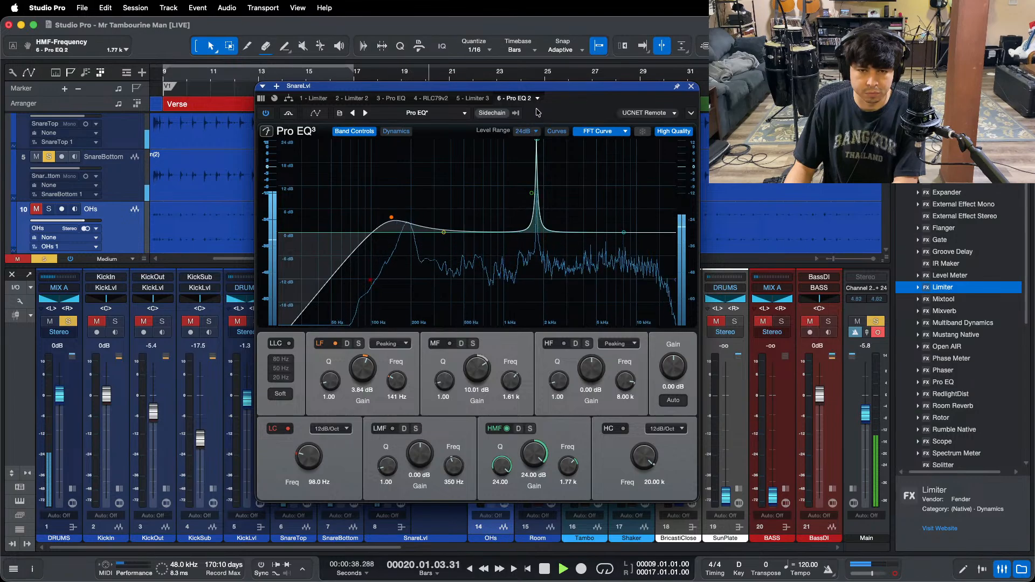
pyautogui.moveTo(536, 460); pyautogui.dragTo(536, 504)
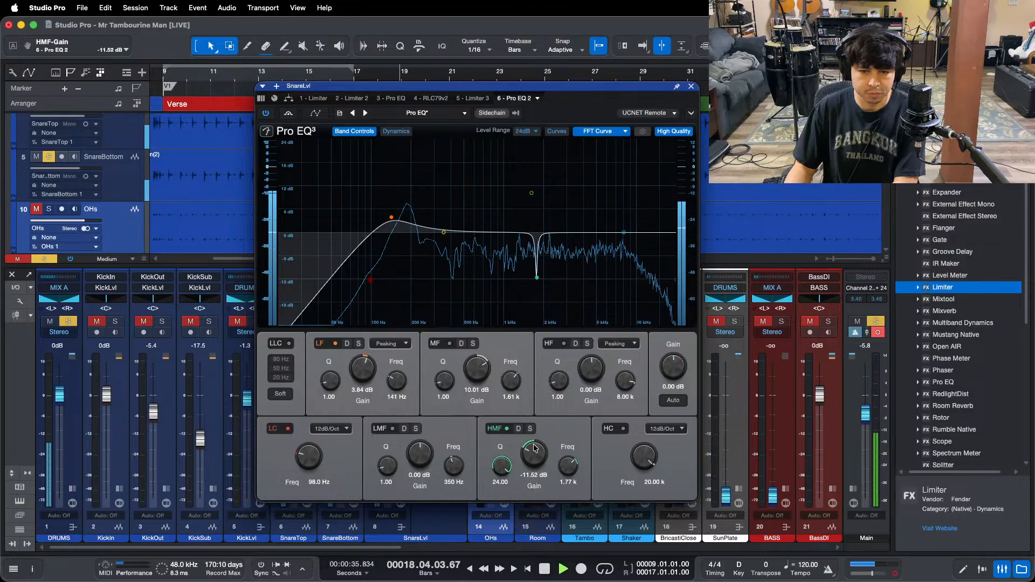
pyautogui.scroll(-1, 534, 448)
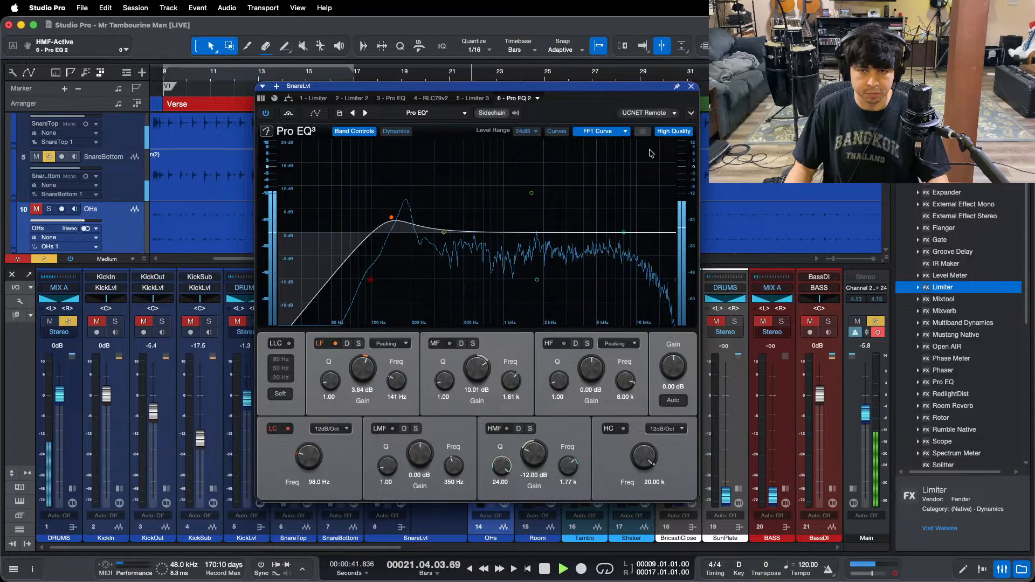
pyautogui.click(690, 87)
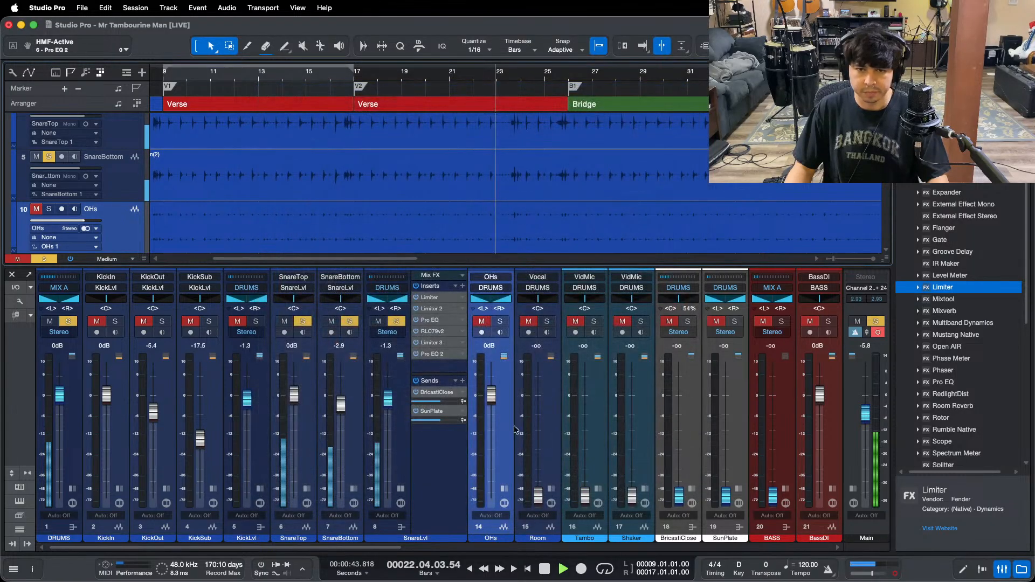
# Step: Clear the solo, replay the first Verse with the full mix, and set the OHs fader to +0.4 dB
pyautogui.hotkey('shift', 's')
pyautogui.press('KP_1')
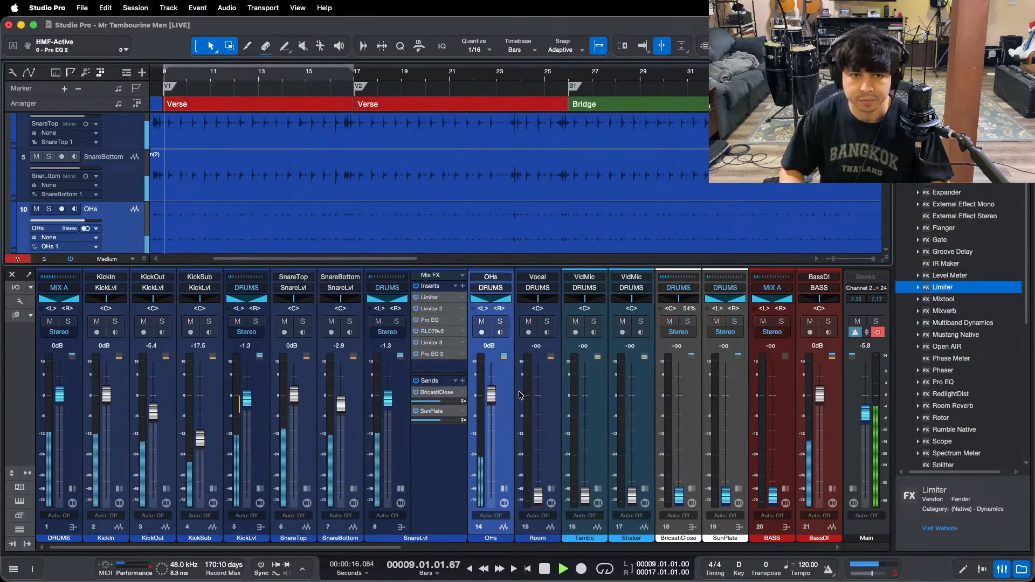
pyautogui.moveTo(227, 79); pyautogui.dragTo(401, 79)
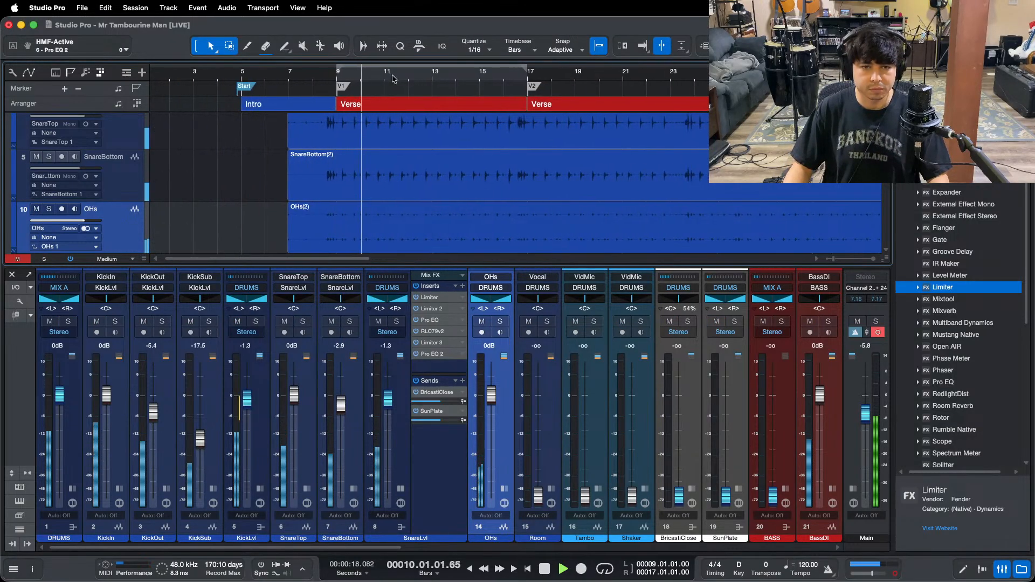
pyautogui.click(400, 489)
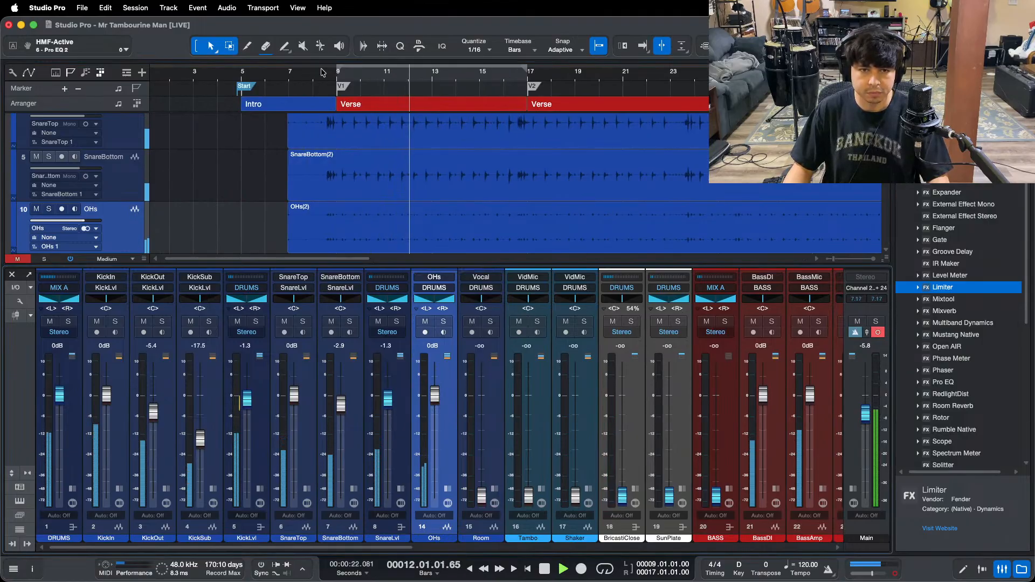
pyautogui.press('KP_1')
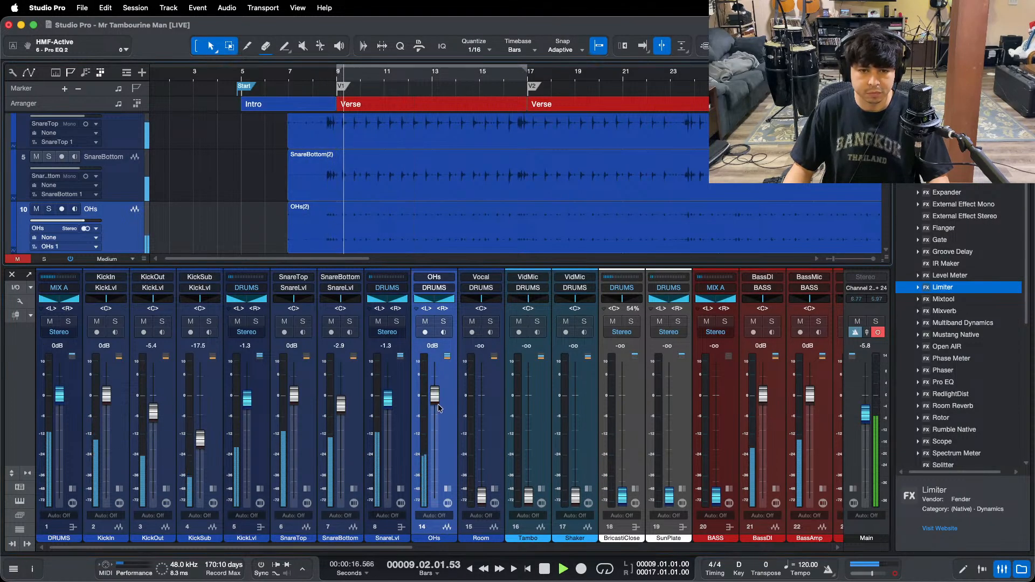
pyautogui.moveTo(434, 396); pyautogui.dragTo(434, 394)
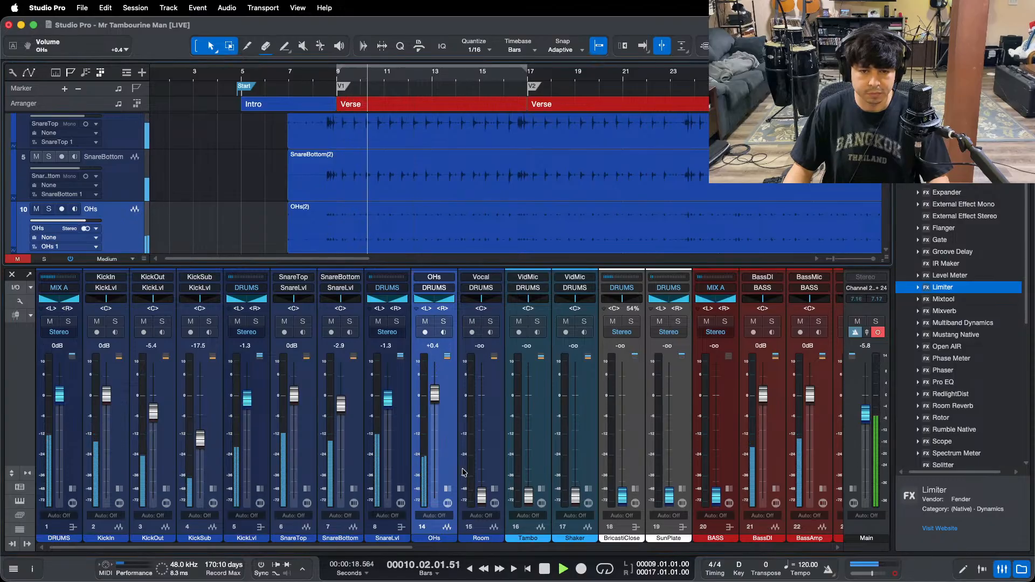
# Step: Solo the Room channel with its fader at 0 dB and load the MonoRoom FX chain from the DRUMS presets onto its inserts
pyautogui.click(499, 453)
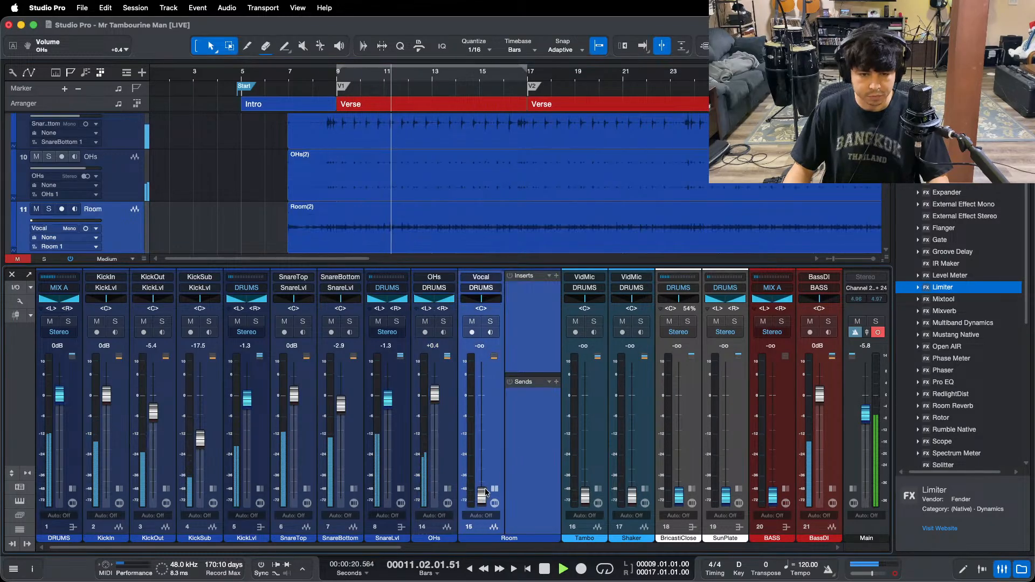
pyautogui.keyDown('super'); pyautogui.click(485, 454); pyautogui.keyUp('super')
pyautogui.press('s')
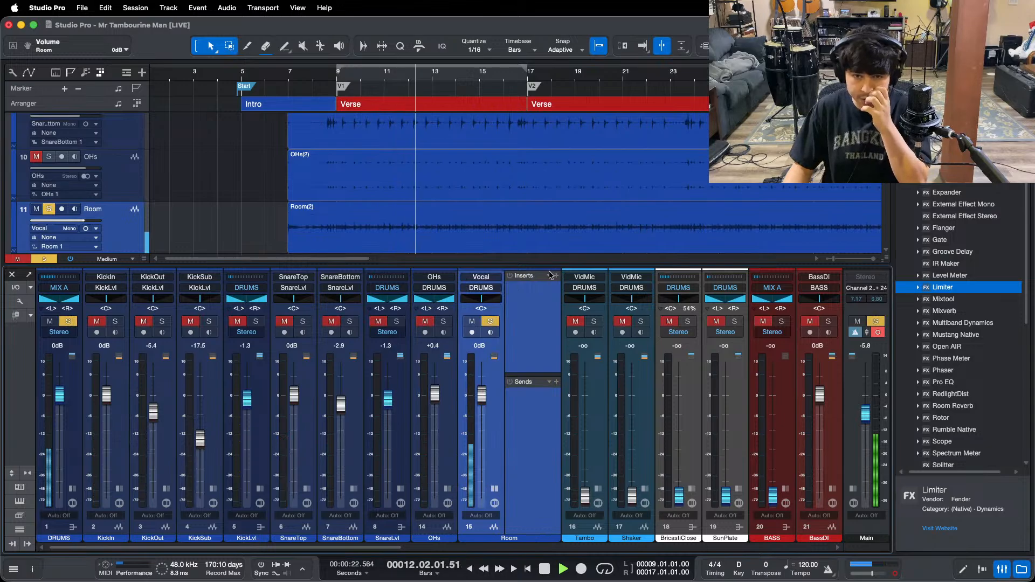
pyautogui.click(542, 285)
pyautogui.click(579, 302)
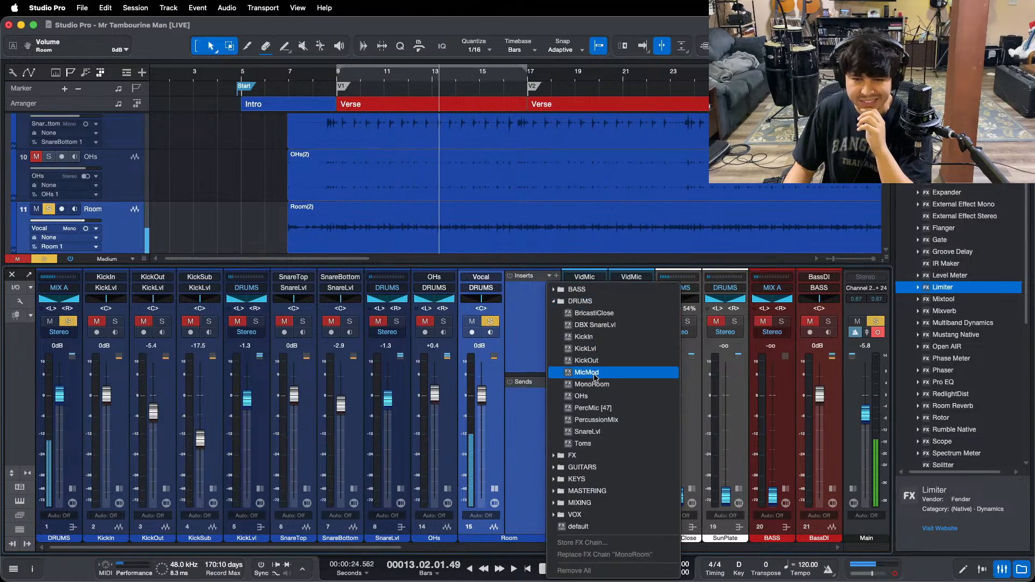
pyautogui.click(592, 384)
# Step: Set the LMF gain of Room's Pro EQ to -20.64 dB and loop the first Verse
pyautogui.click(536, 290)
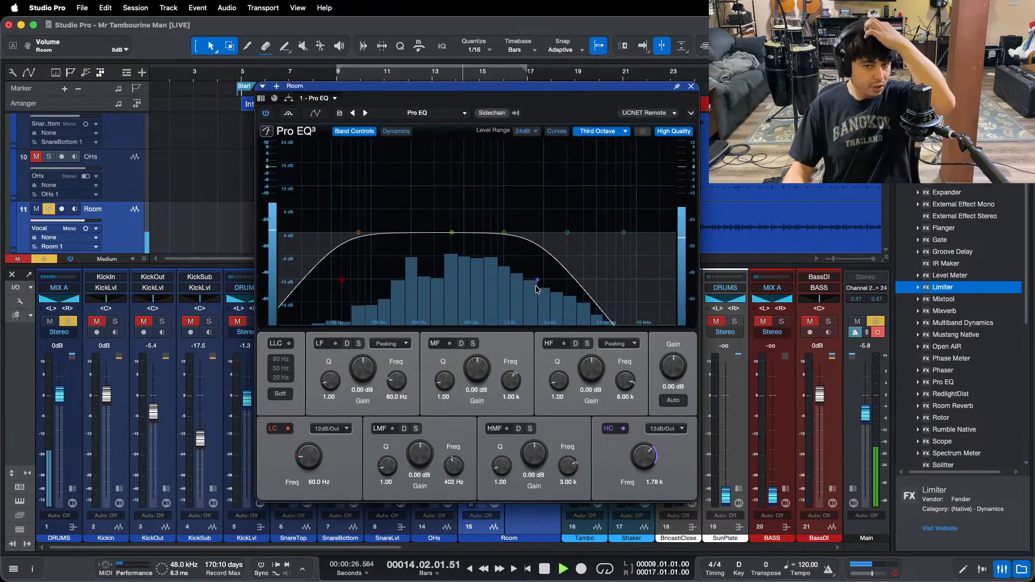
pyautogui.click(572, 567)
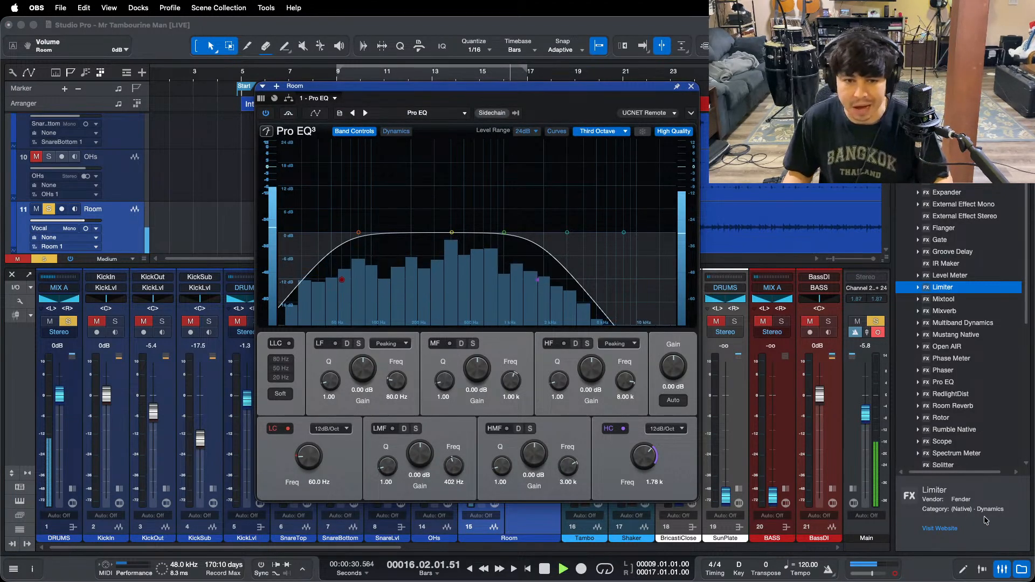
pyautogui.click(479, 336)
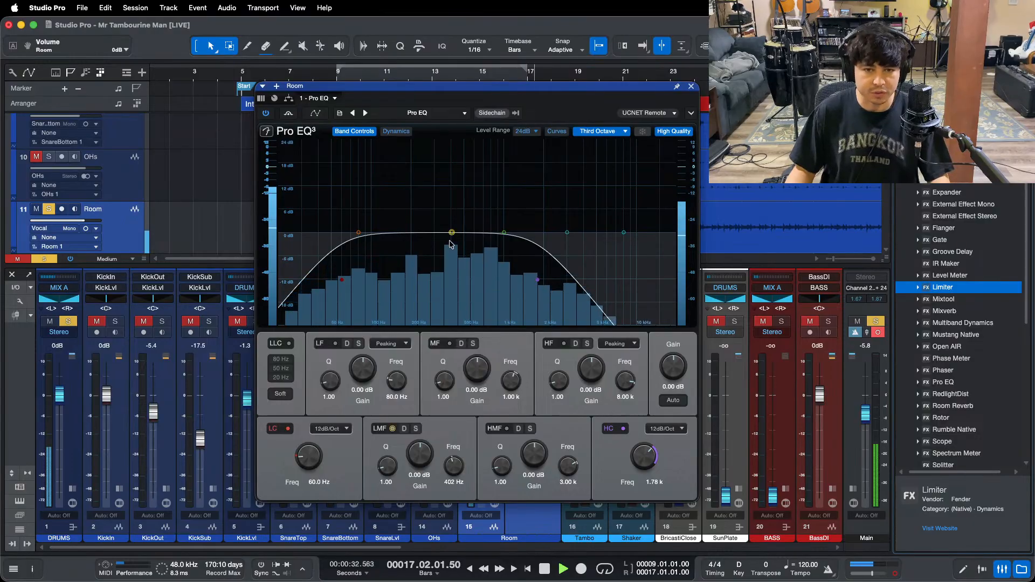
pyautogui.moveTo(420, 453); pyautogui.dragTo(417, 457)
pyautogui.scroll(-20, 417, 457)
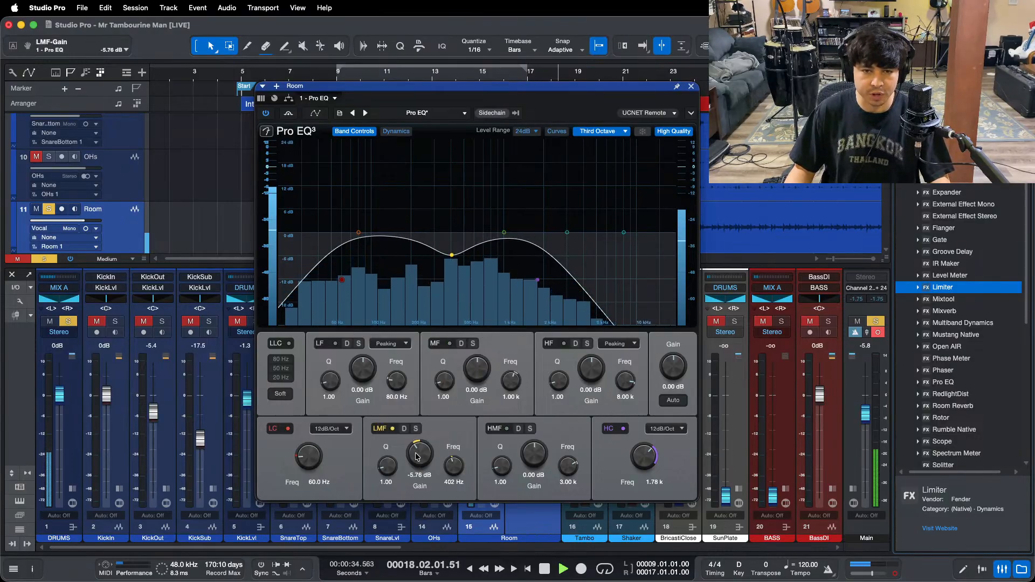
pyautogui.press('KP_1')
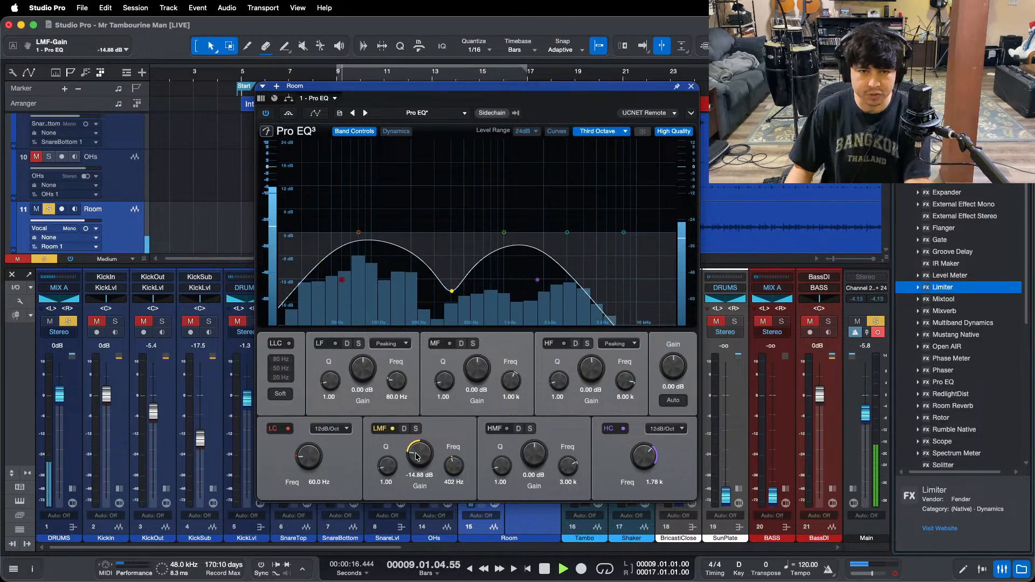
pyautogui.press('KP_Divide')
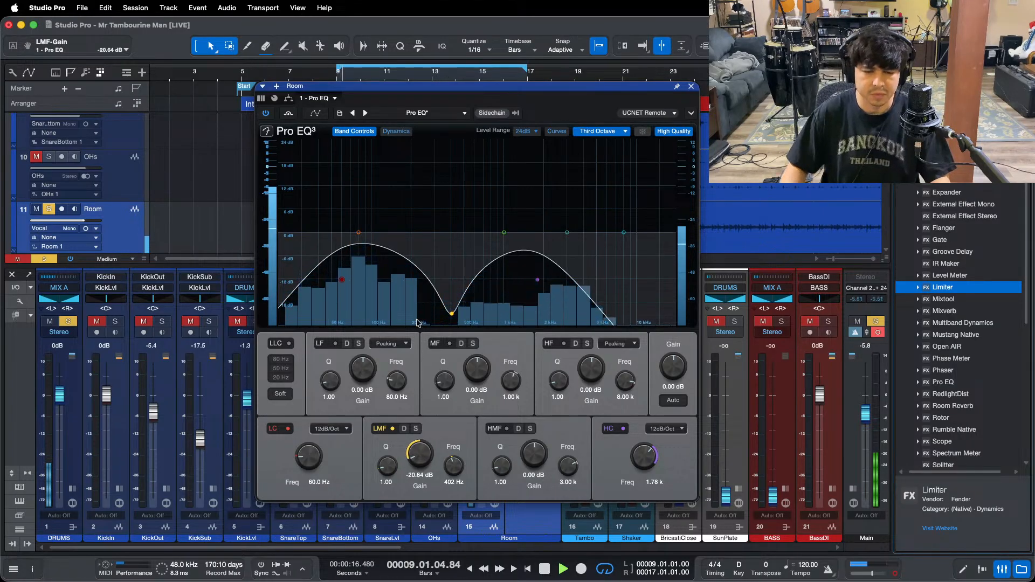
# Step: Unsolo Room and set its fader to -15.8 dB against the full mix, replaying from the start of the first Verse
pyautogui.click(692, 86)
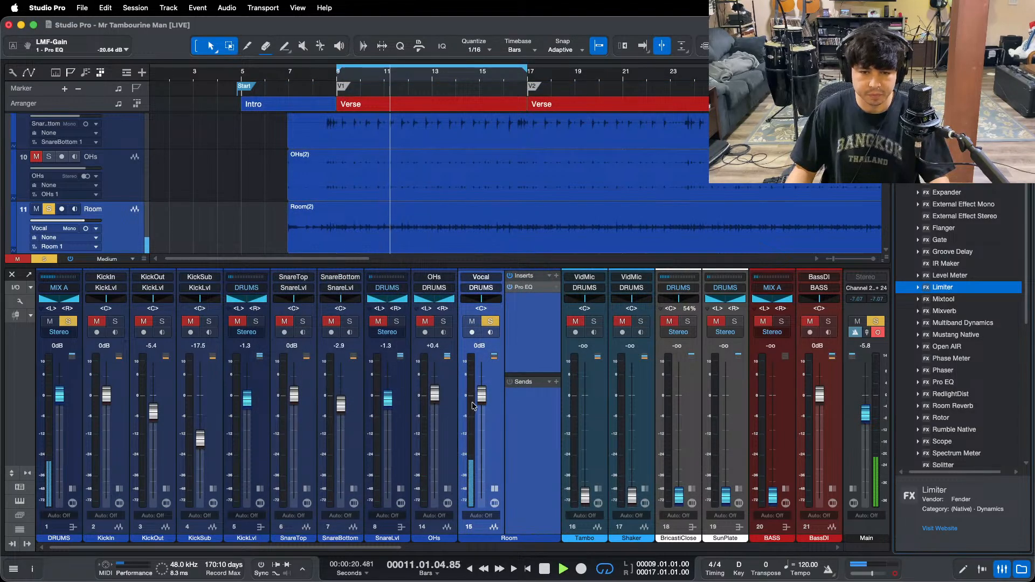
pyautogui.moveTo(482, 403); pyautogui.dragTo(484, 454)
pyautogui.press('s')
pyautogui.scroll(5, 484, 454)
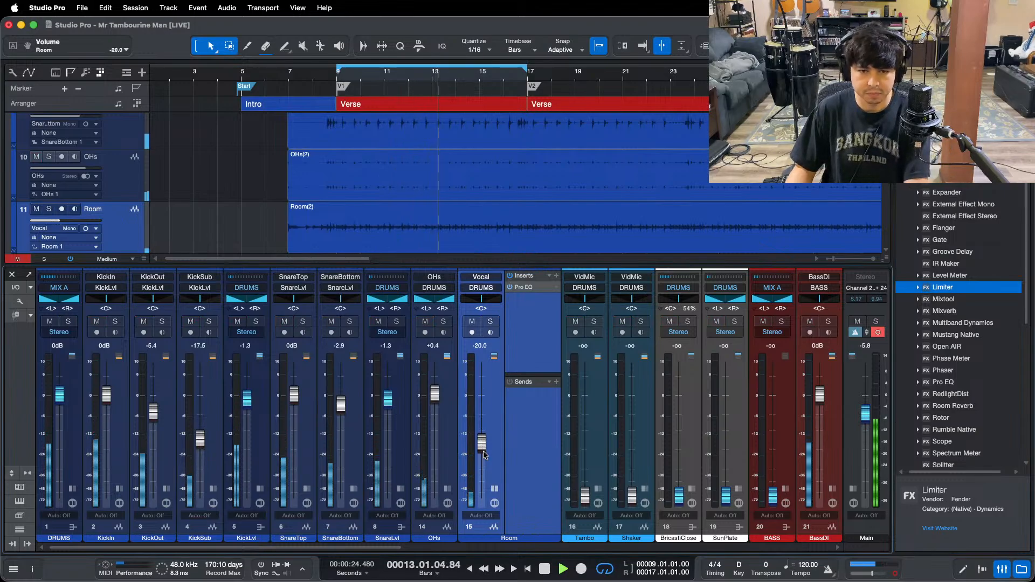
pyautogui.scroll(4, 483, 455)
pyautogui.press('KP_1')
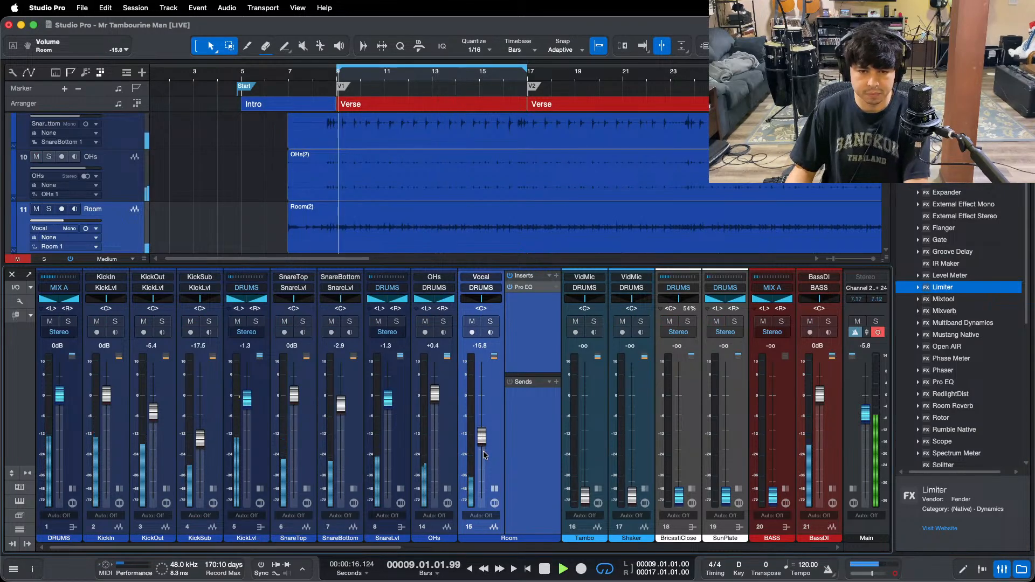
# Step: Raise the Room fader to -8.3 dB against the full mix and collapse its channel strip
pyautogui.scroll(3, 483, 454)
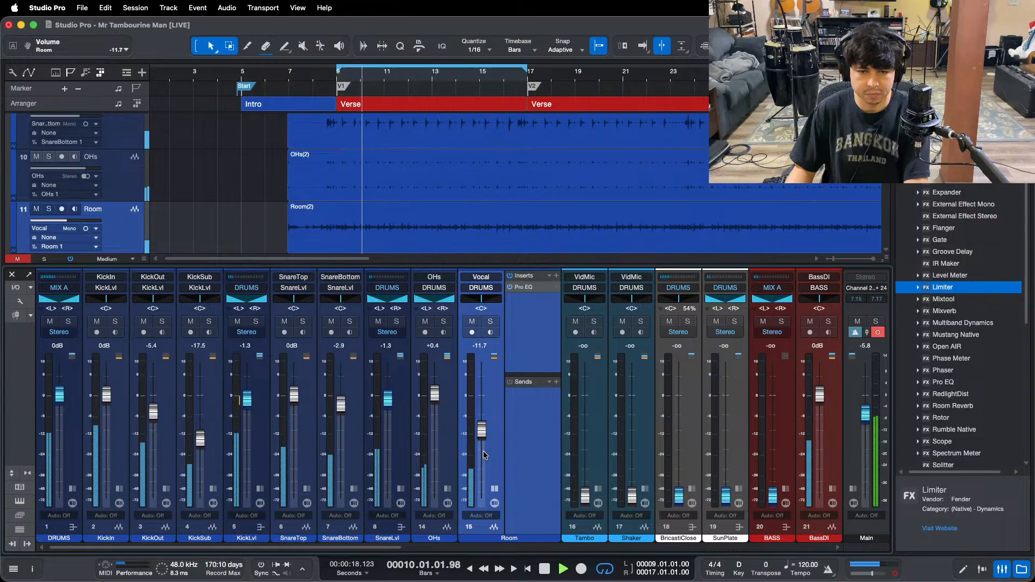
pyautogui.scroll(1, 483, 455)
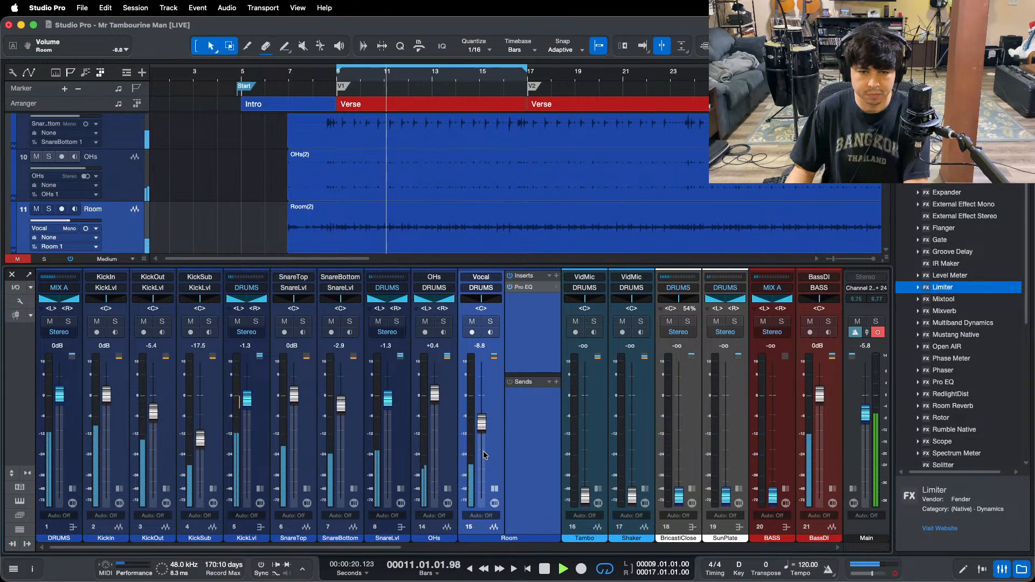
pyautogui.click(492, 488)
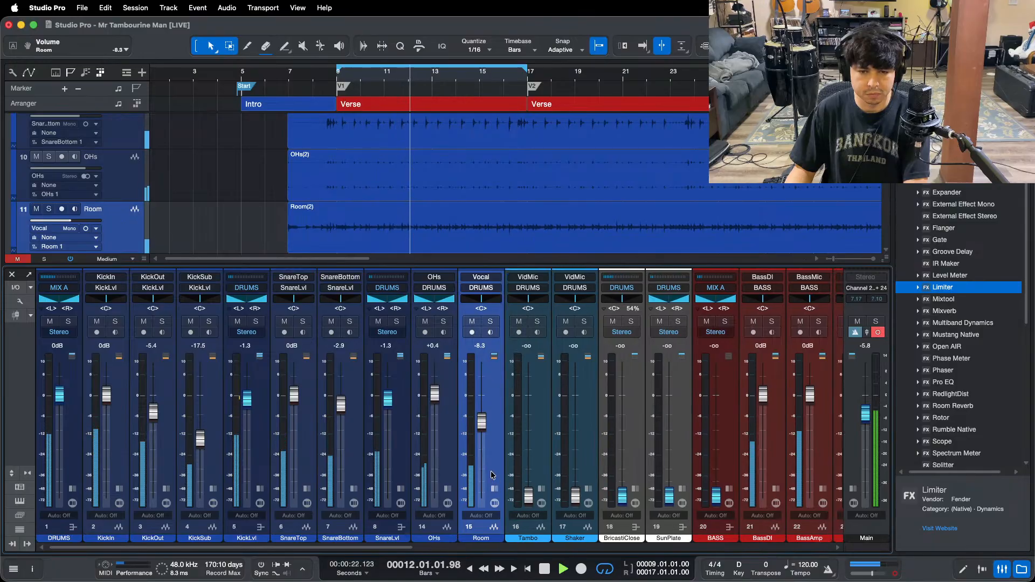
# Step: Bring the BricastClose reverb into the mix with its fader at +3.3 dB, and expand the DRUMS bus inserts
pyautogui.keyDown('alt'); pyautogui.click(621, 493); pyautogui.keyUp('alt')
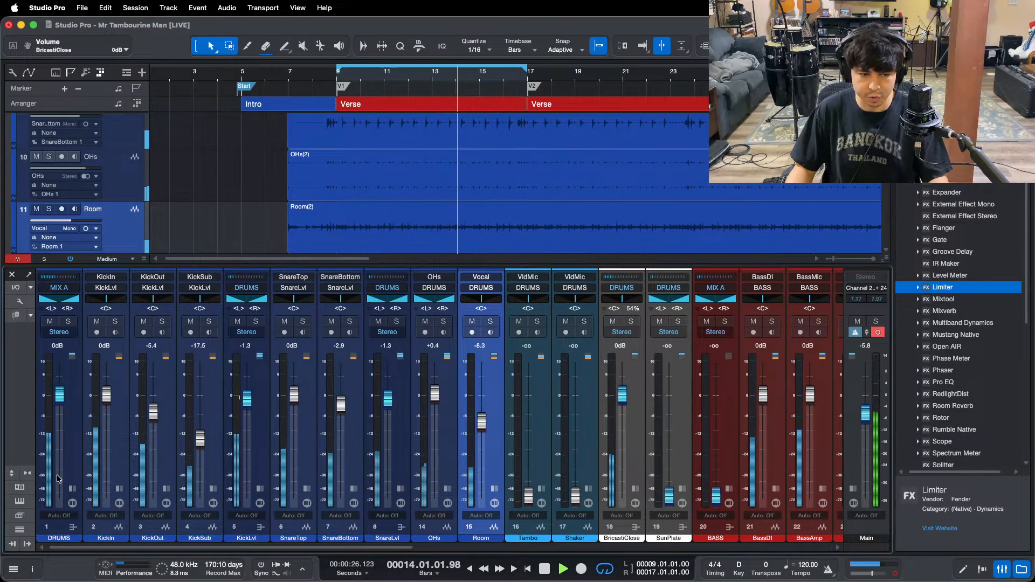
pyautogui.click(72, 488)
pyautogui.scroll(4, 681, 397)
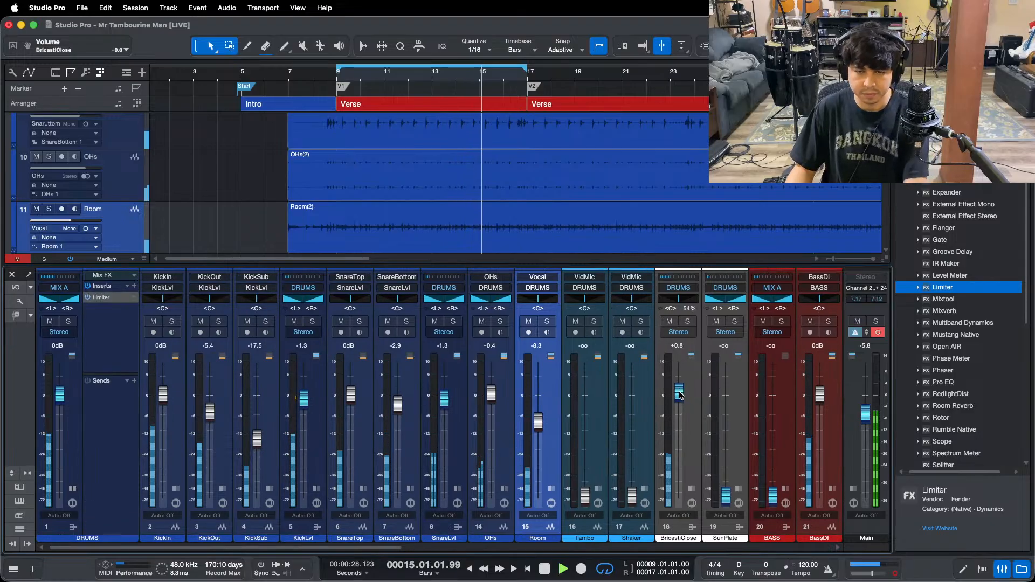
pyautogui.scroll(2, 679, 395)
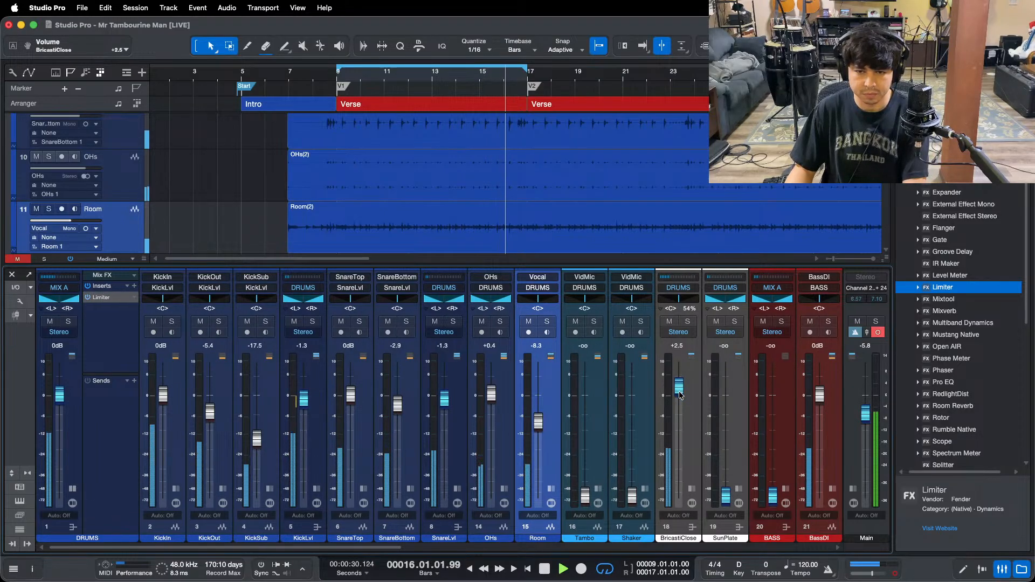
pyautogui.press('space')
pyautogui.scroll(1, 680, 395)
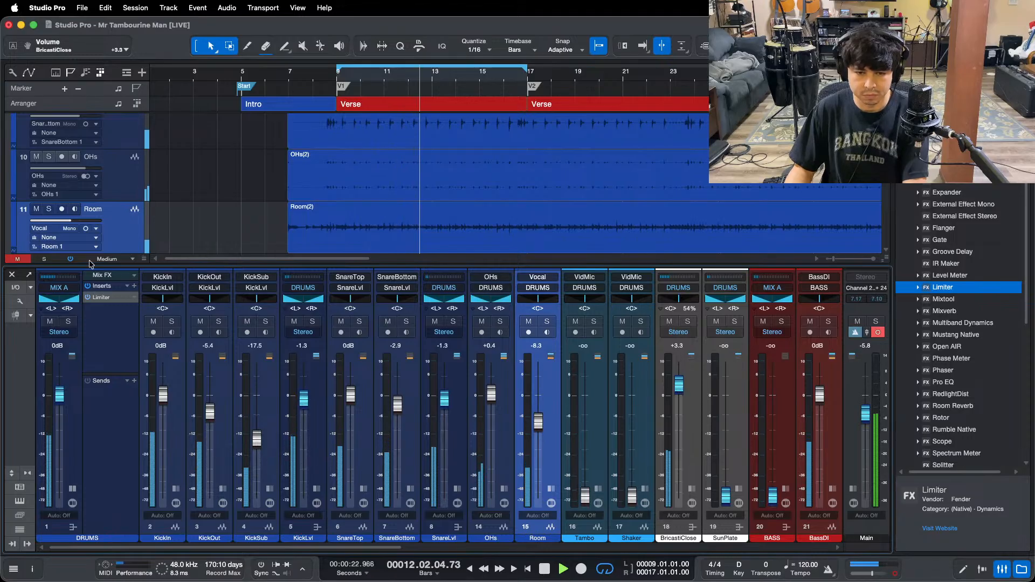
# Step: Switch the DRUMS bus Limiter from True Peak to Soft Clip with a -9 dB ceiling, then close it and collapse the channel
pyautogui.click(107, 298)
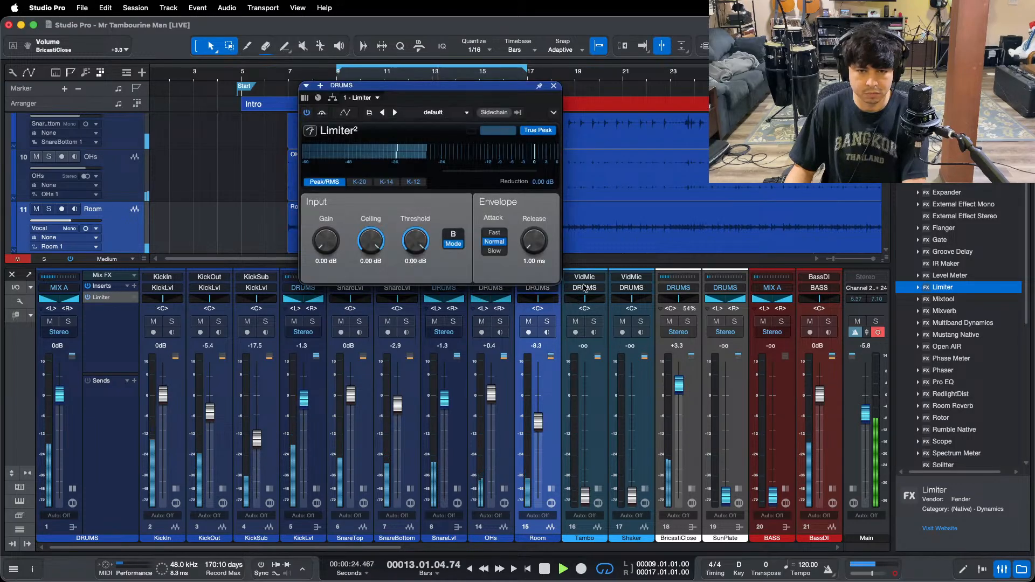
pyautogui.click(540, 131)
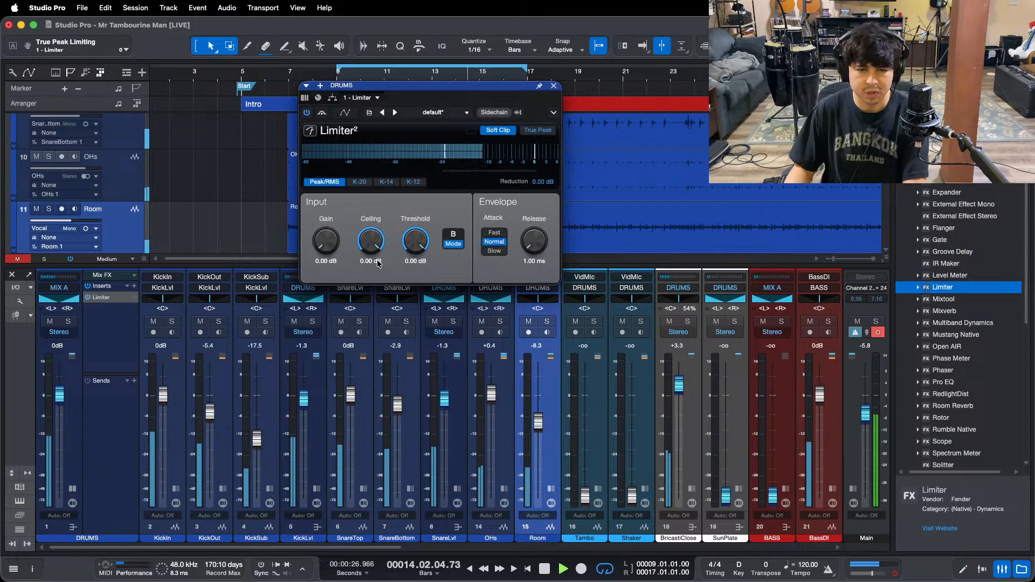
pyautogui.write('-9')
pyautogui.press('Return')
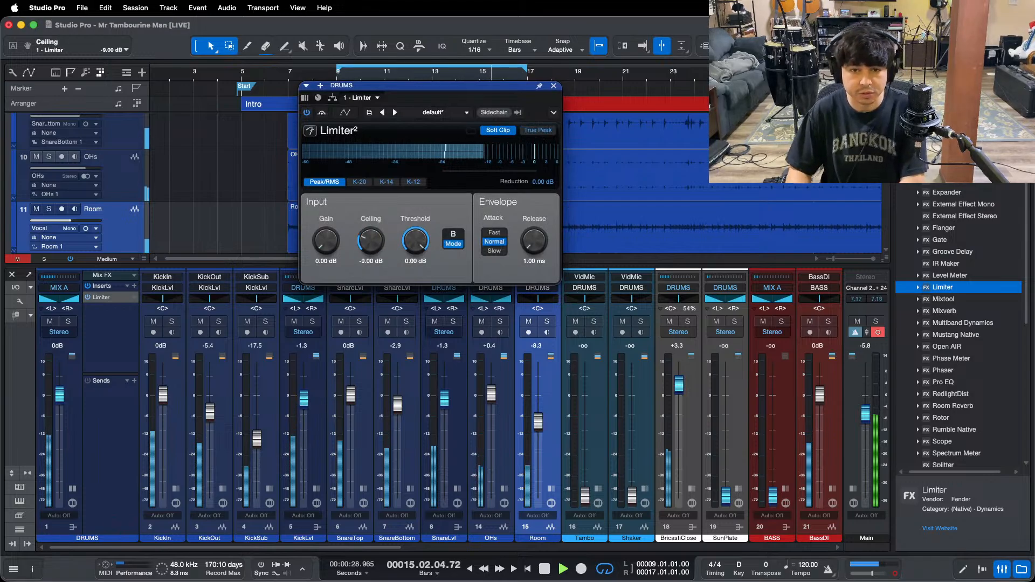
pyautogui.click(554, 86)
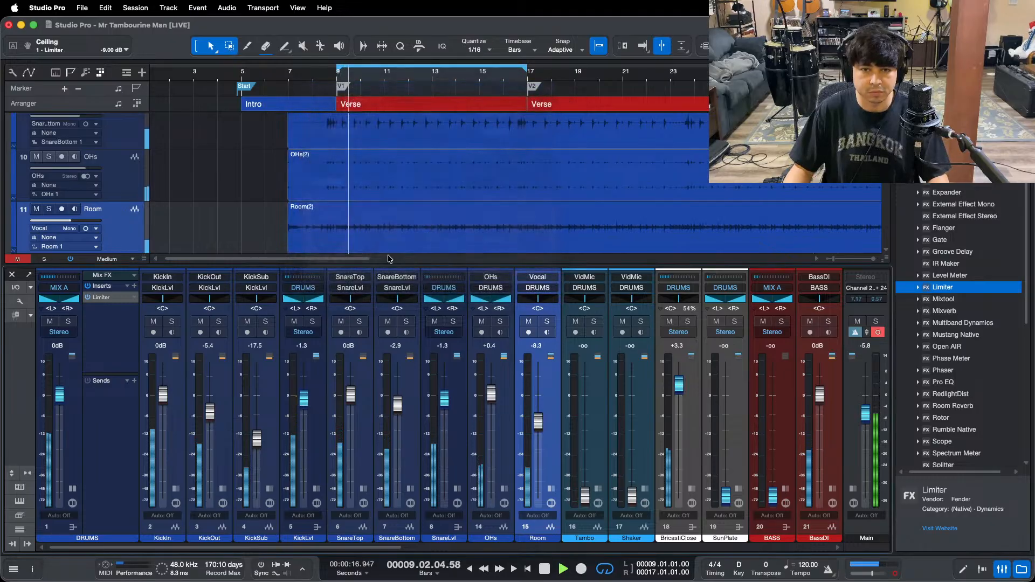
pyautogui.click(73, 488)
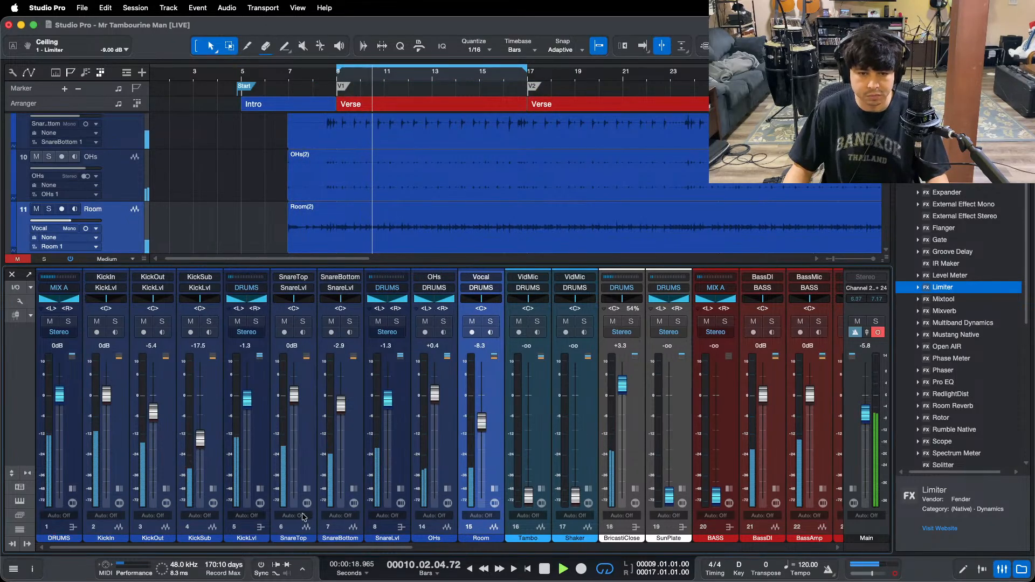
# Step: Raise the BASS bus fader to -8.8 dB and expand its inserts, returning playback to the first Verse
pyautogui.moveTo(298, 549); pyautogui.dragTo(415, 550)
pyautogui.moveTo(453, 495); pyautogui.dragTo(452, 422)
pyautogui.click(514, 488)
pyautogui.click(514, 488)
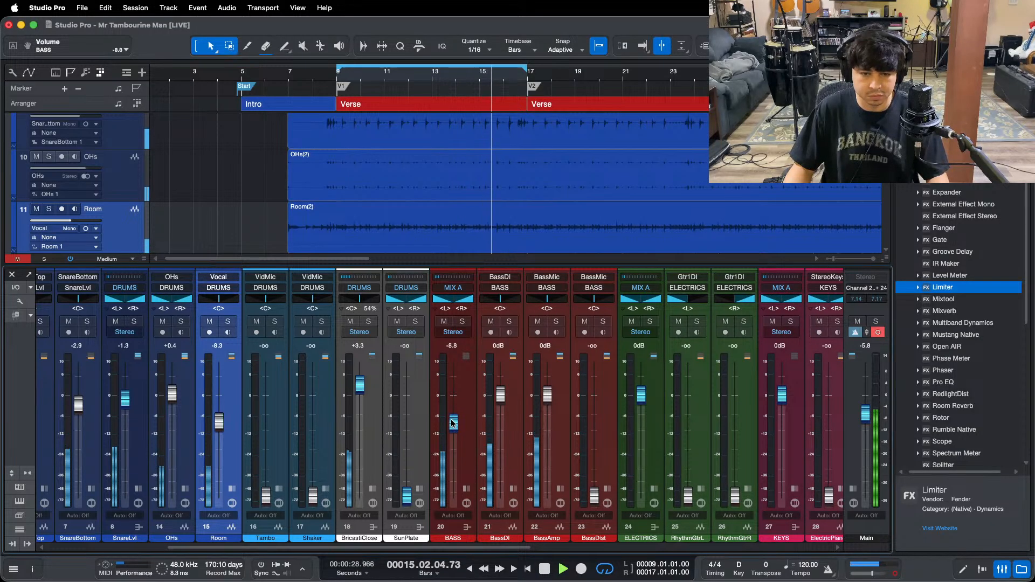
pyautogui.click(467, 489)
pyautogui.click(512, 423)
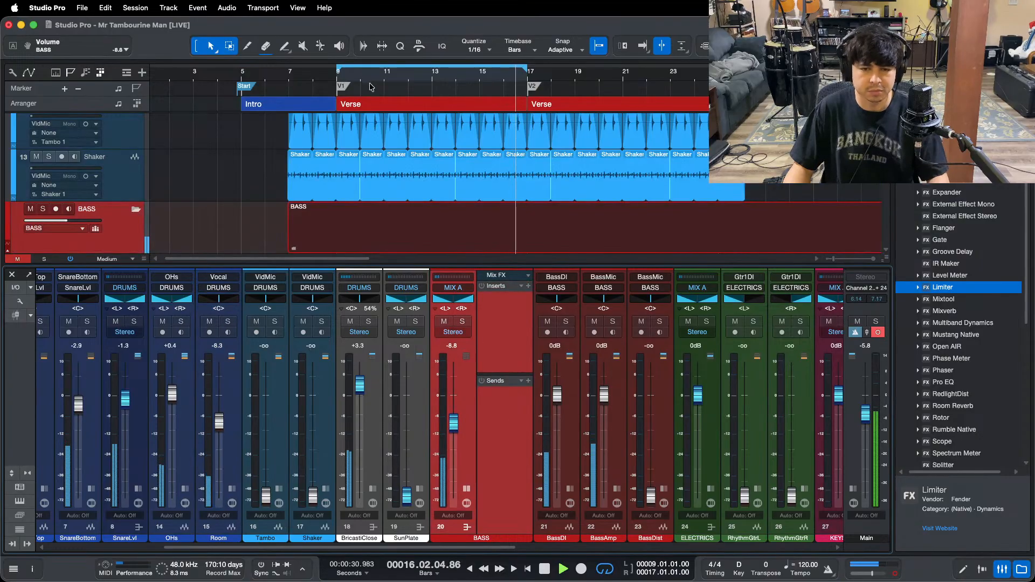
# Step: Load the BassLvl FX chain from the BASS presets onto the BASS bus inserts while the first Verse plays
pyautogui.scroll(-2, 444, 160)
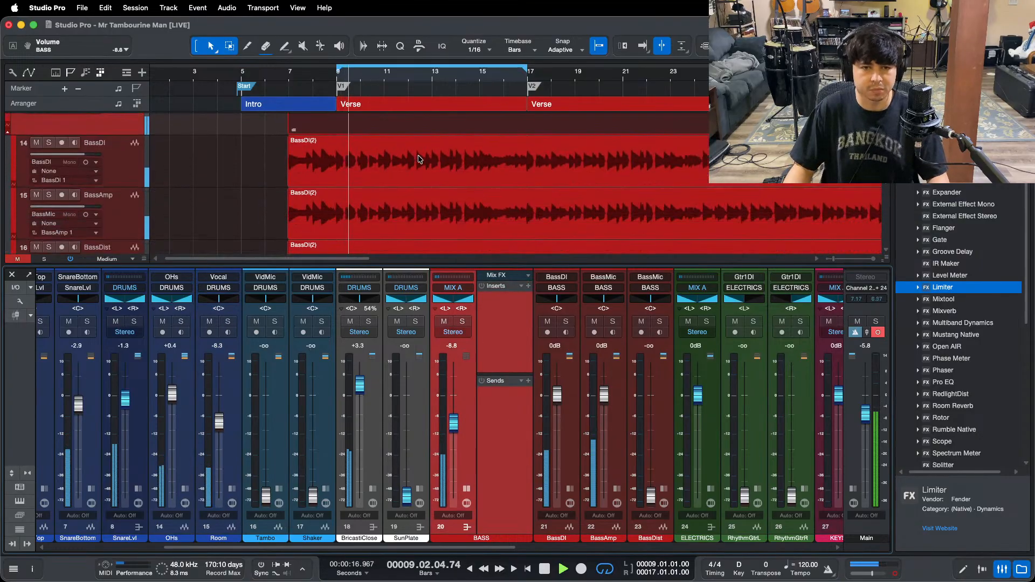
pyautogui.moveTo(420, 80); pyautogui.dragTo(437, 97)
pyautogui.click(521, 286)
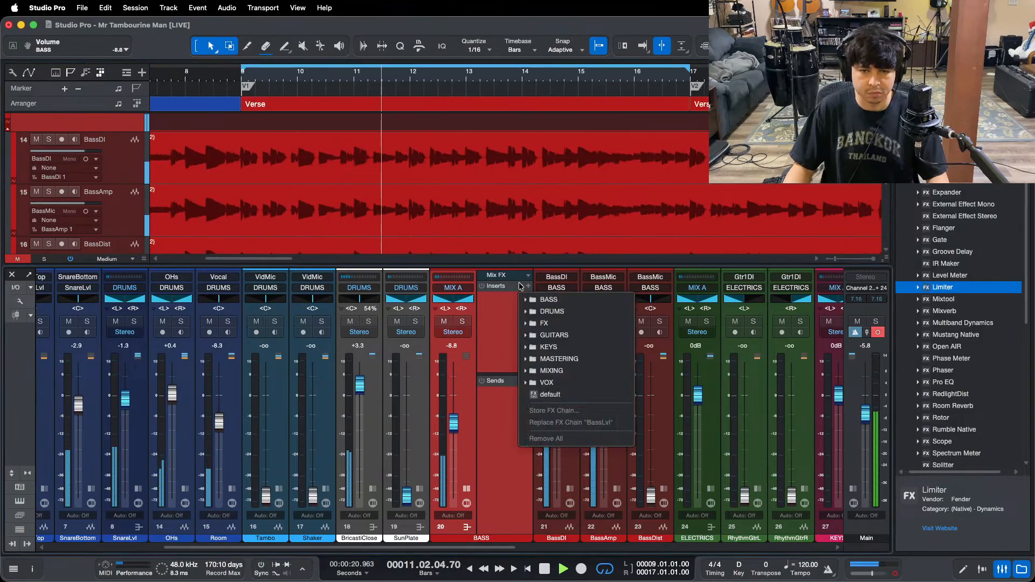
pyautogui.click(550, 300)
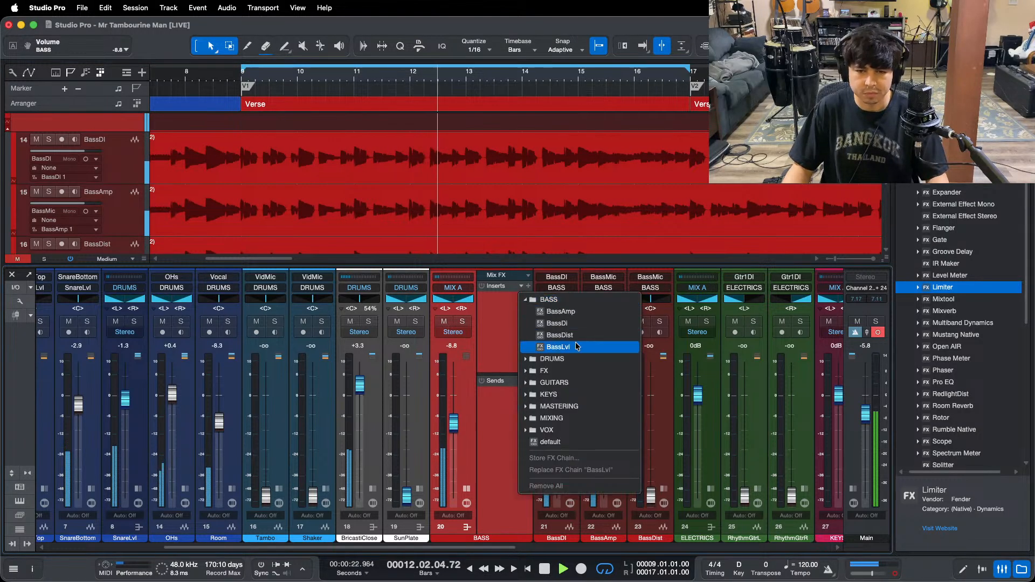
pyautogui.click(575, 348)
# Step: Solo the BASS bus and cut its first Pro EQ's LMF band by 5.76 dB at 204 Hz
pyautogui.press('s')
pyautogui.doubleClick(491, 299)
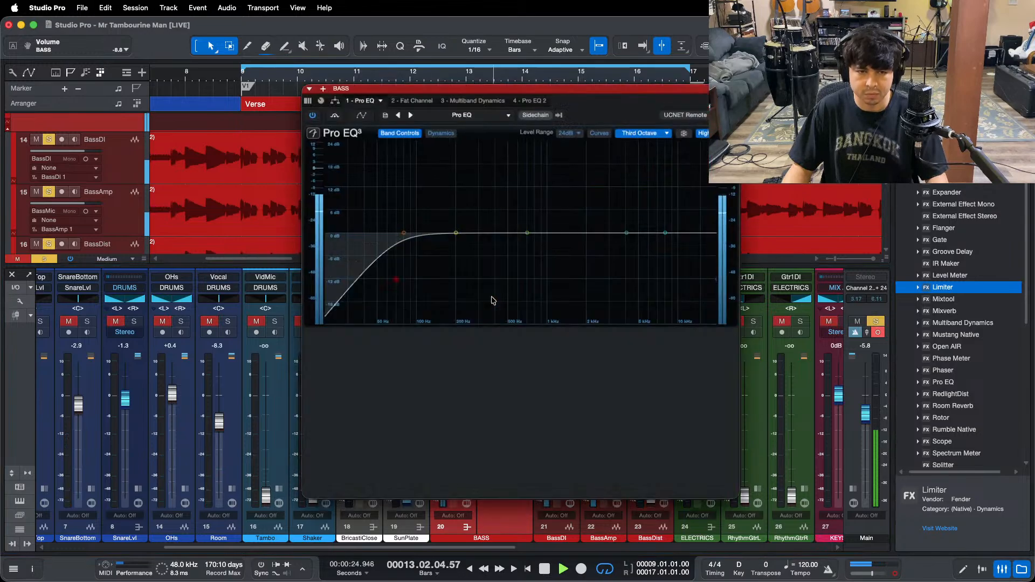
pyautogui.press('KP_1')
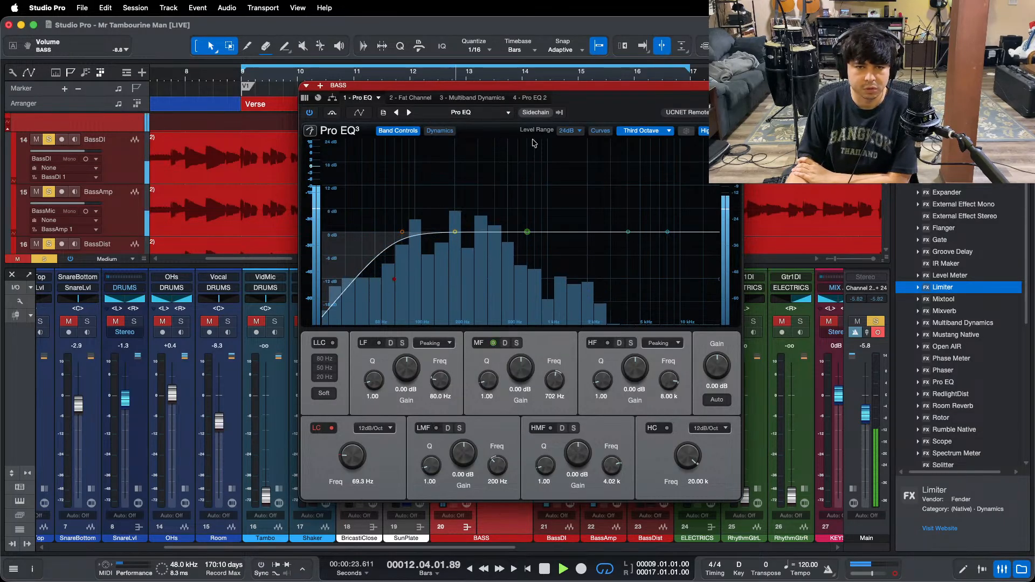
pyautogui.moveTo(615, 114); pyautogui.dragTo(592, 148)
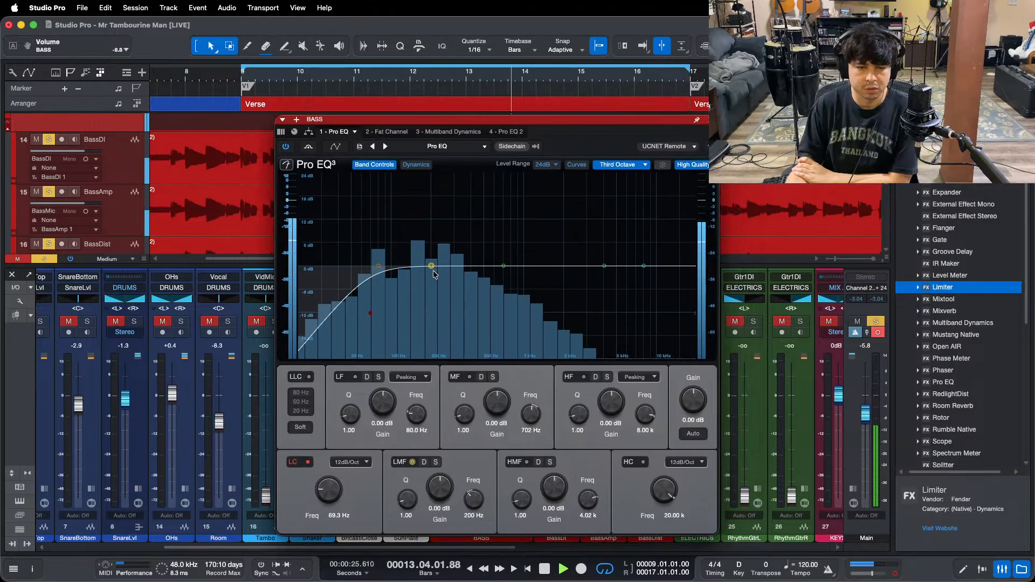
pyautogui.moveTo(431, 266); pyautogui.dragTo(431, 199)
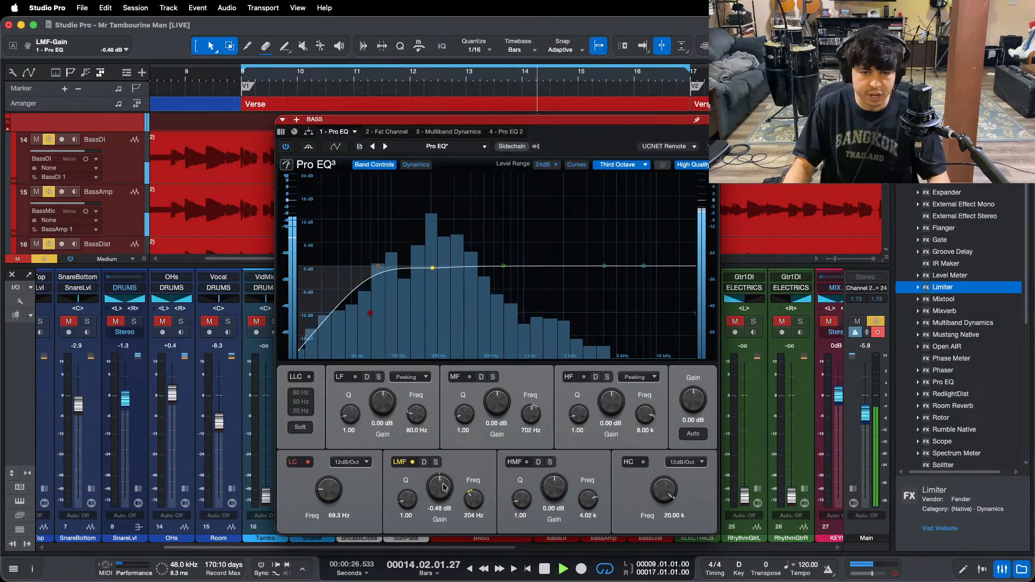
pyautogui.moveTo(440, 489); pyautogui.dragTo(440, 490)
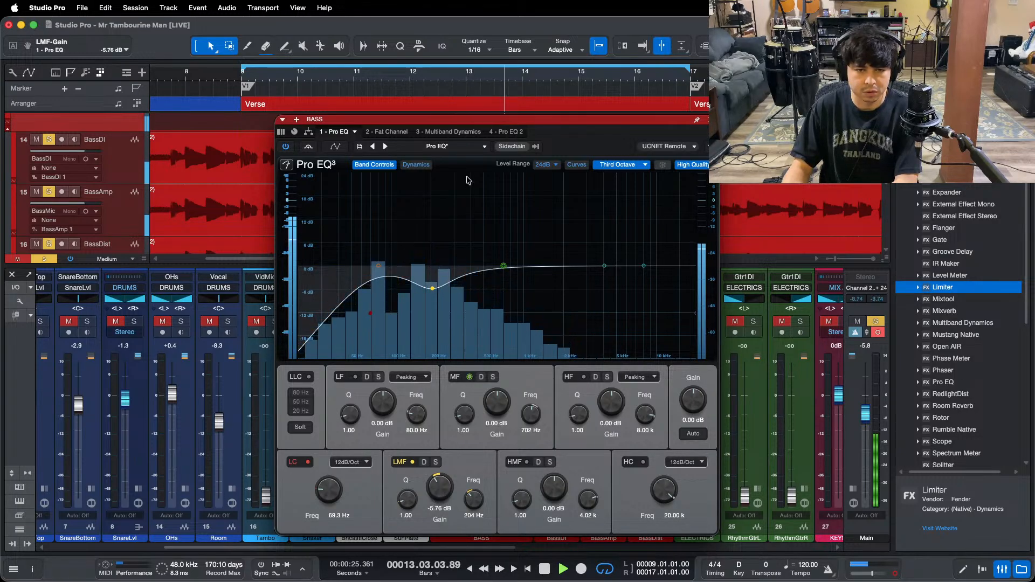
# Step: Turn on the FET compressor in BASS's Fat Channel, replay from bar 8, and set input to -19.04 dB and output to -22.96 dB
pyautogui.click(384, 131)
pyautogui.click(605, 165)
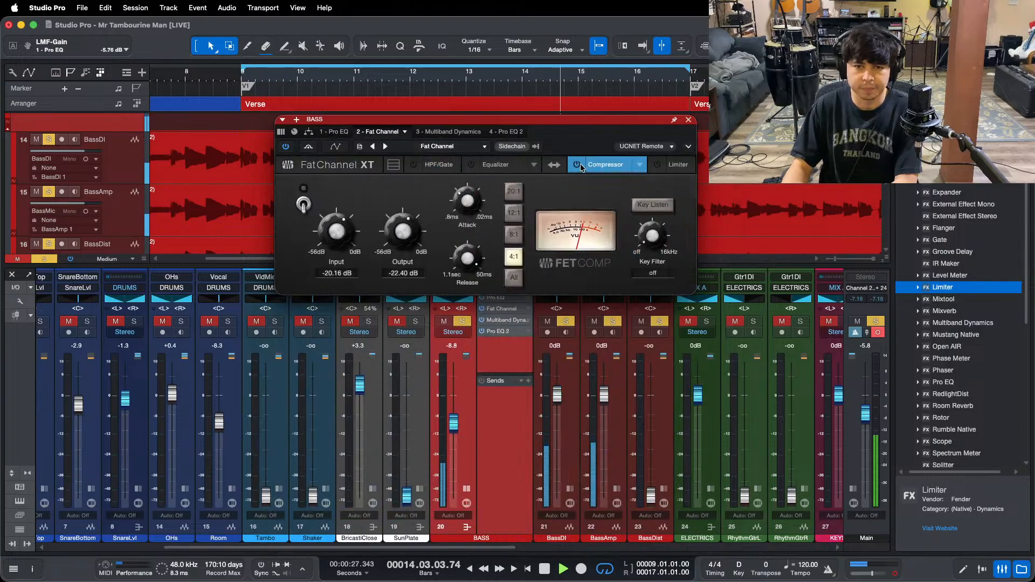
pyautogui.click(576, 164)
pyautogui.moveTo(571, 149); pyautogui.dragTo(538, 269)
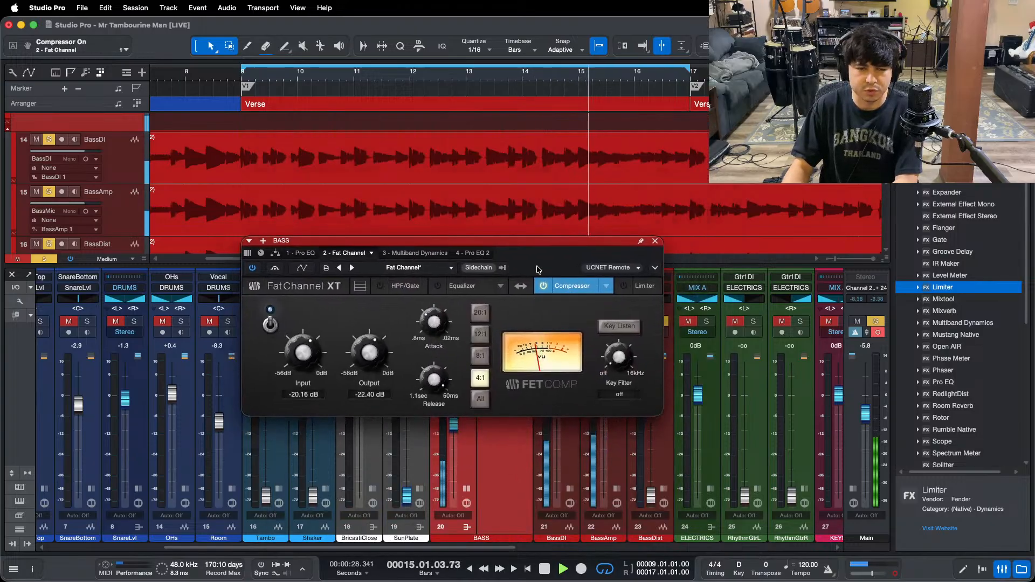
pyautogui.click(169, 80)
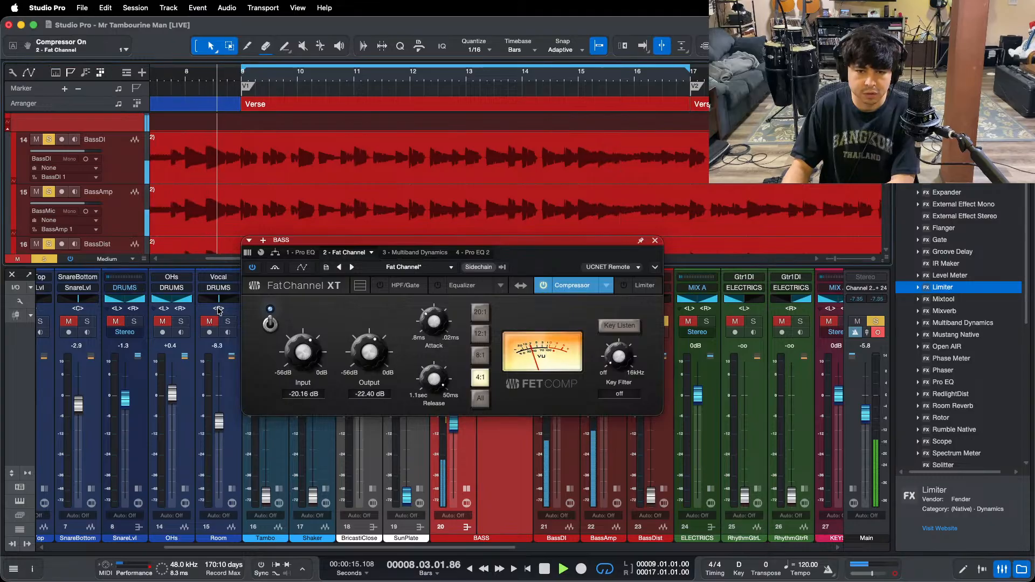
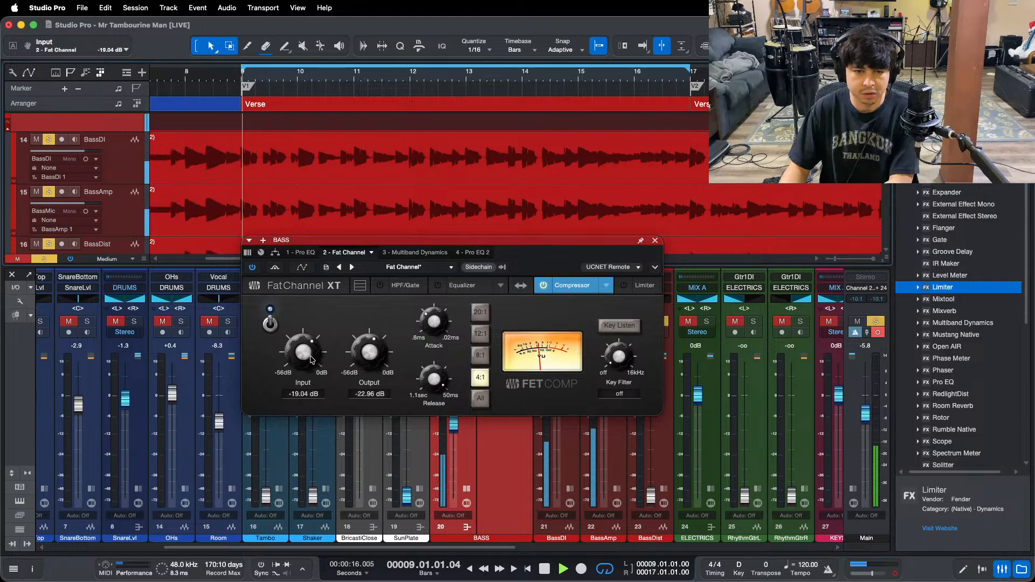
# Step: Enable Edit All Relative in BASS's Multiband Dynamics and solo its L band, replaying from bar 8
pyautogui.click(414, 252)
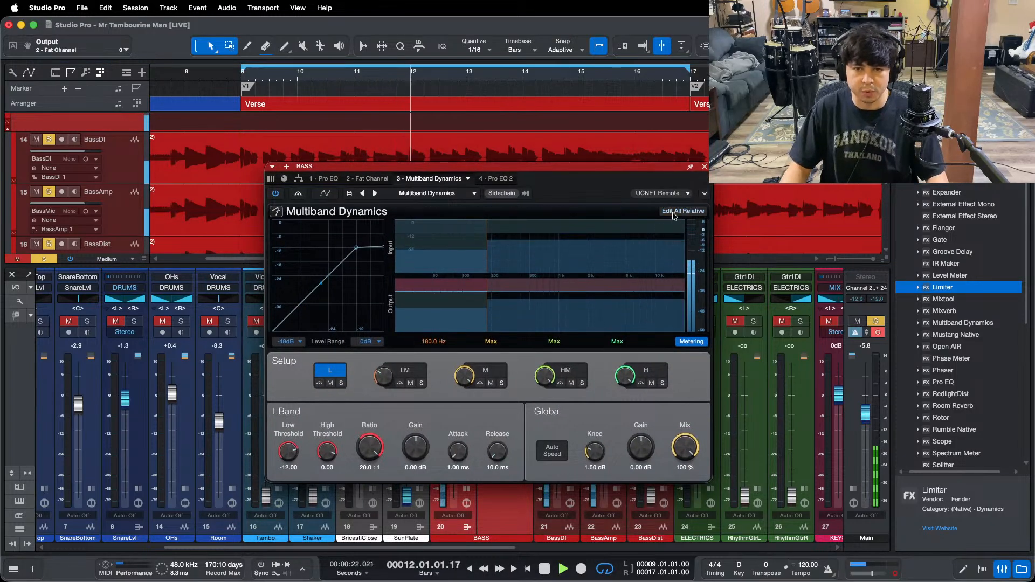
pyautogui.click(673, 212)
pyautogui.click(341, 383)
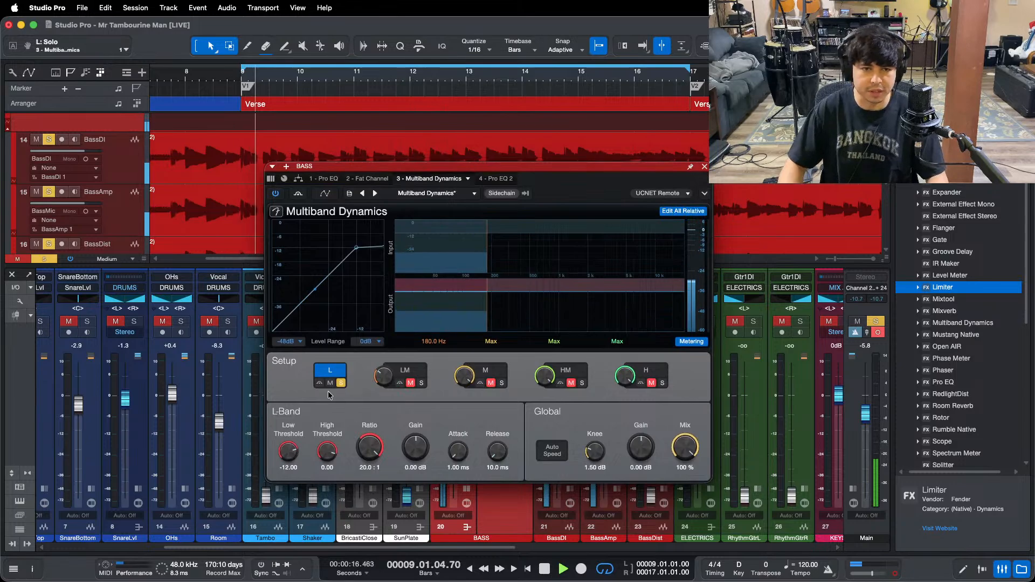
pyautogui.click(181, 72)
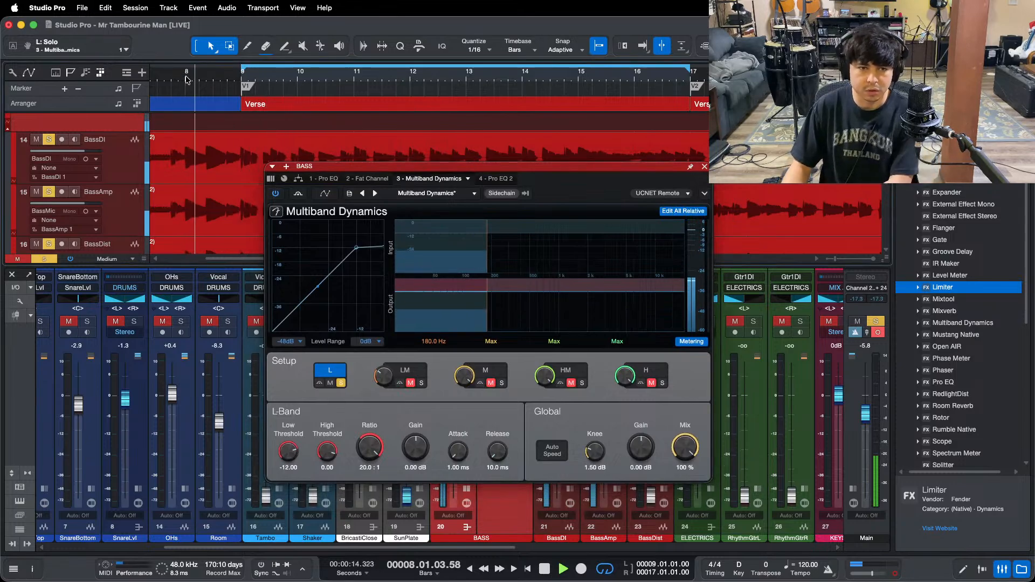
# Step: Play the Bridge sections and lower the L band's low threshold to -26.88 dB in Multiband Dynamics
pyautogui.scroll(-8, 185, 70)
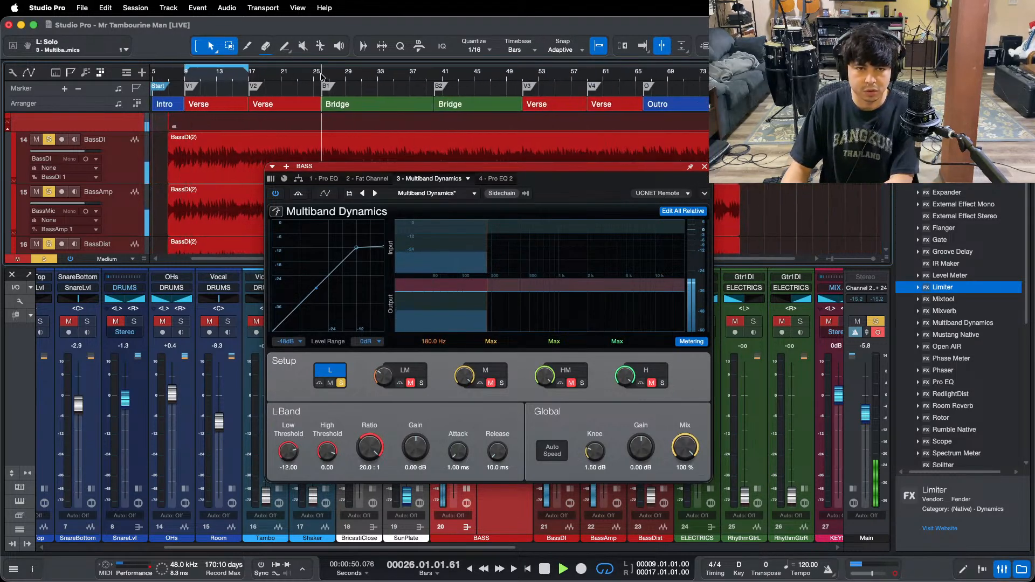
pyautogui.scroll(-4, 284, 452)
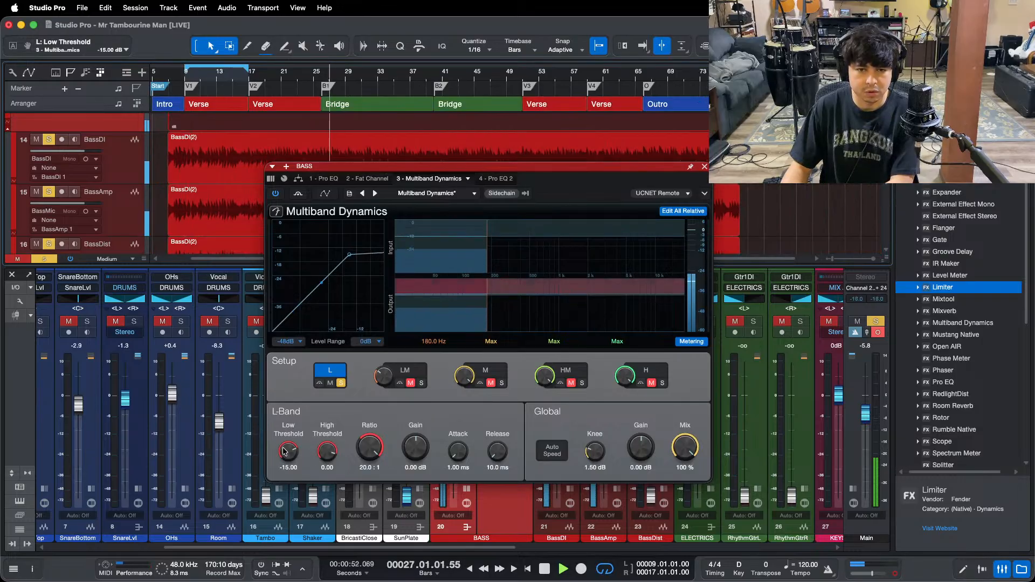
pyautogui.scroll(8, 448, 74)
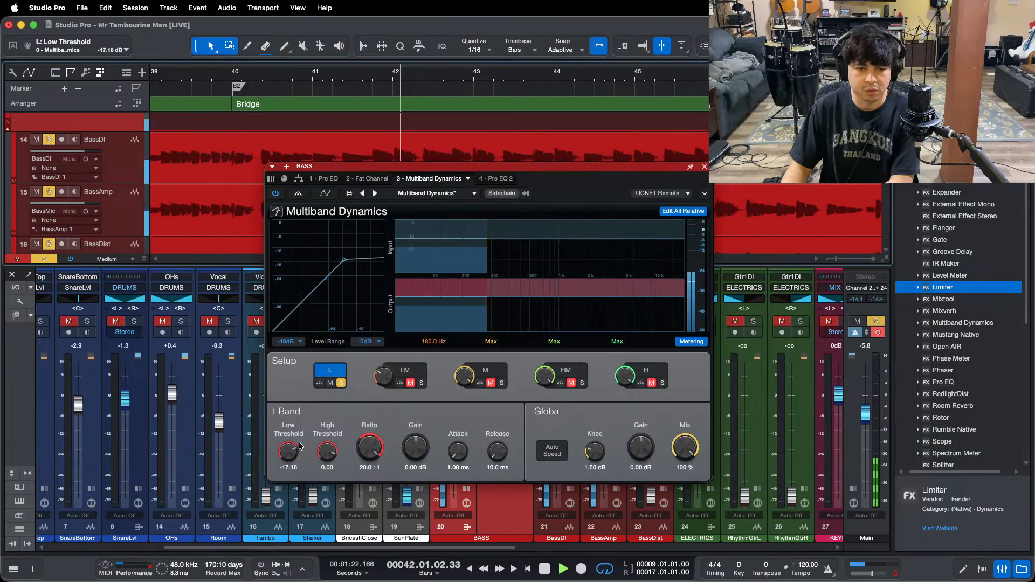
pyautogui.scroll(-6, 300, 446)
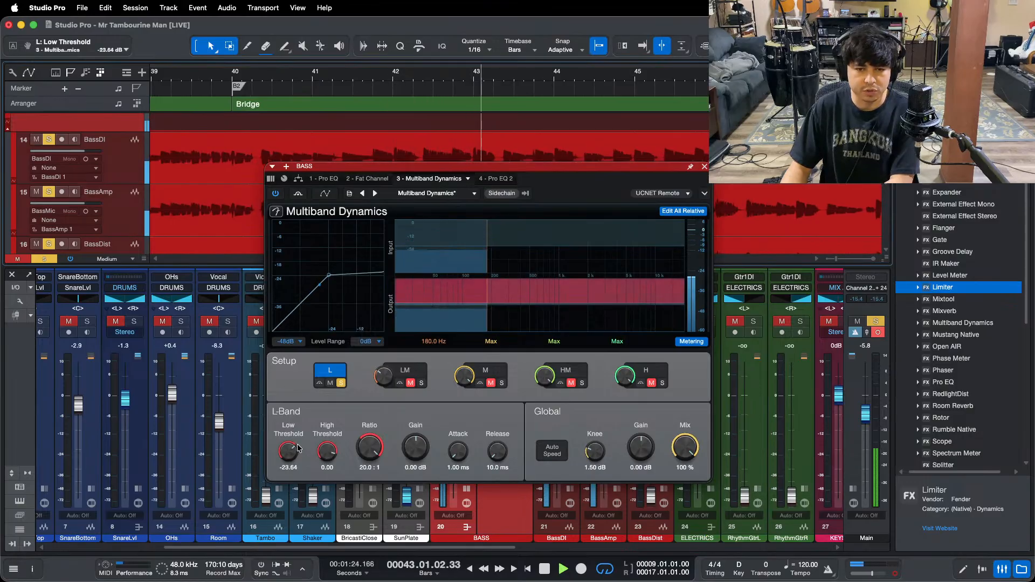
pyautogui.scroll(-2, 298, 445)
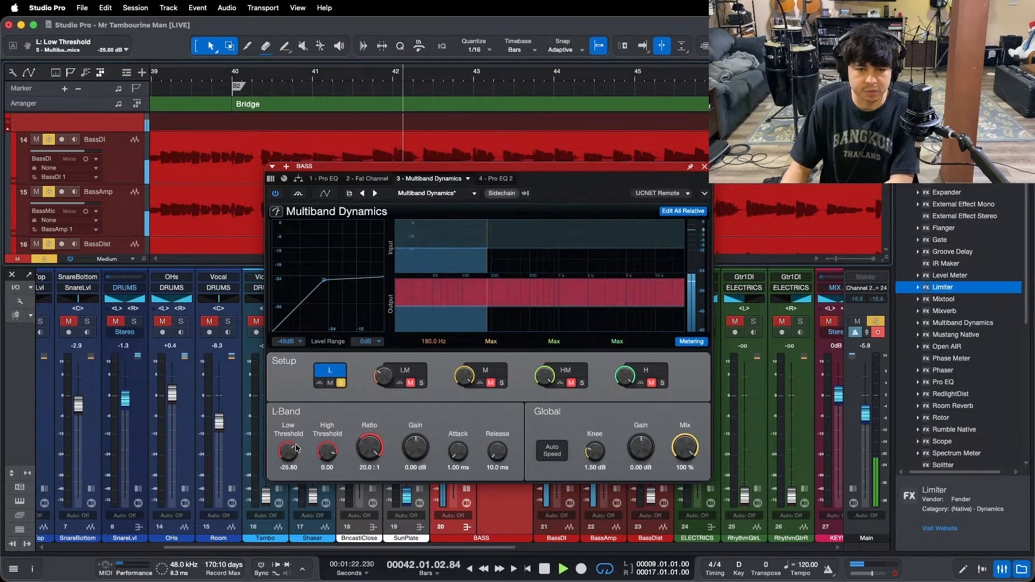
pyautogui.scroll(-1, 296, 448)
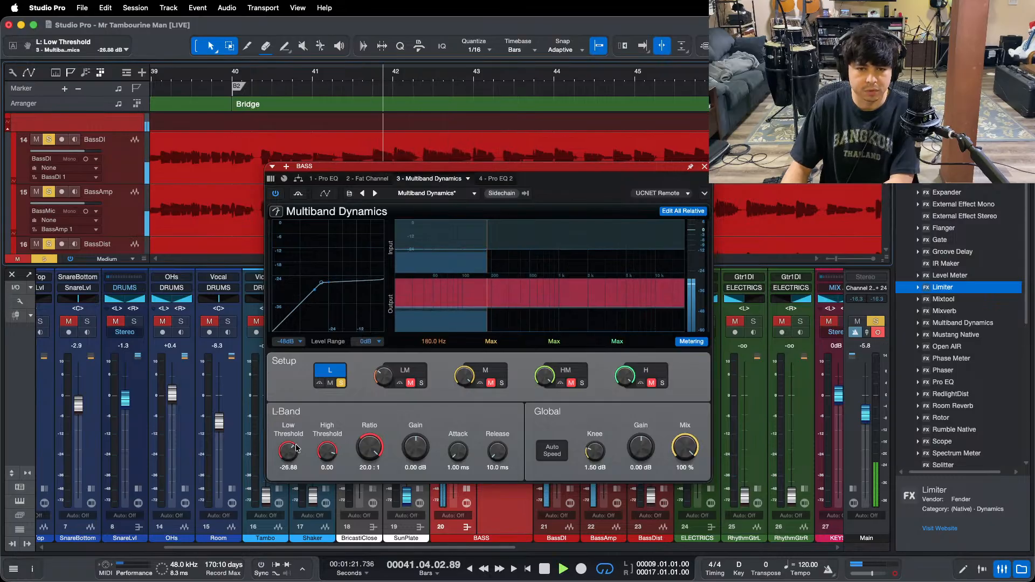
# Step: Lower the L band's low threshold to -29.04 dB in BASS's Multiband Dynamics and take the band out of solo
pyautogui.scroll(-1, 296, 447)
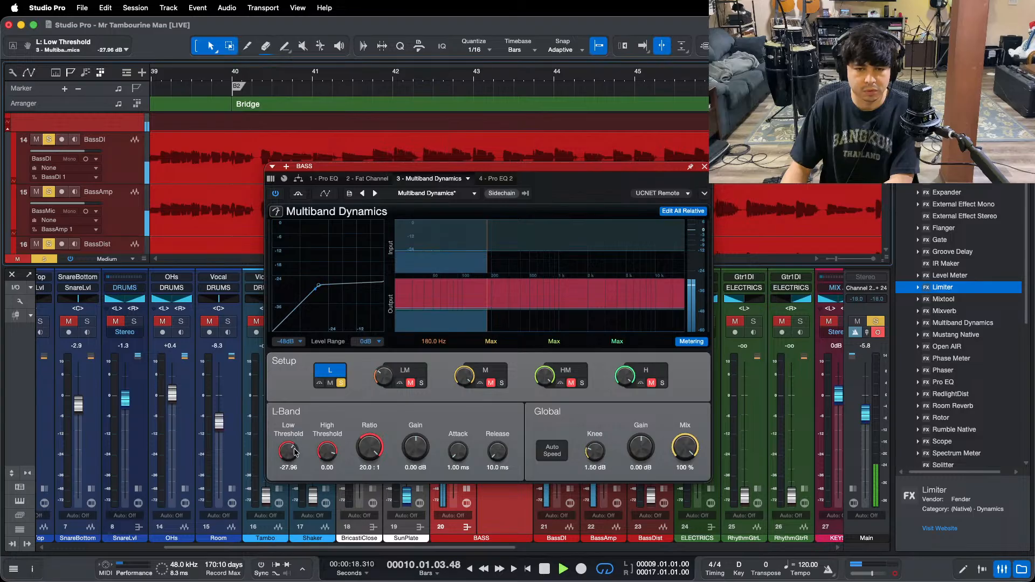
pyautogui.scroll(-1, 296, 452)
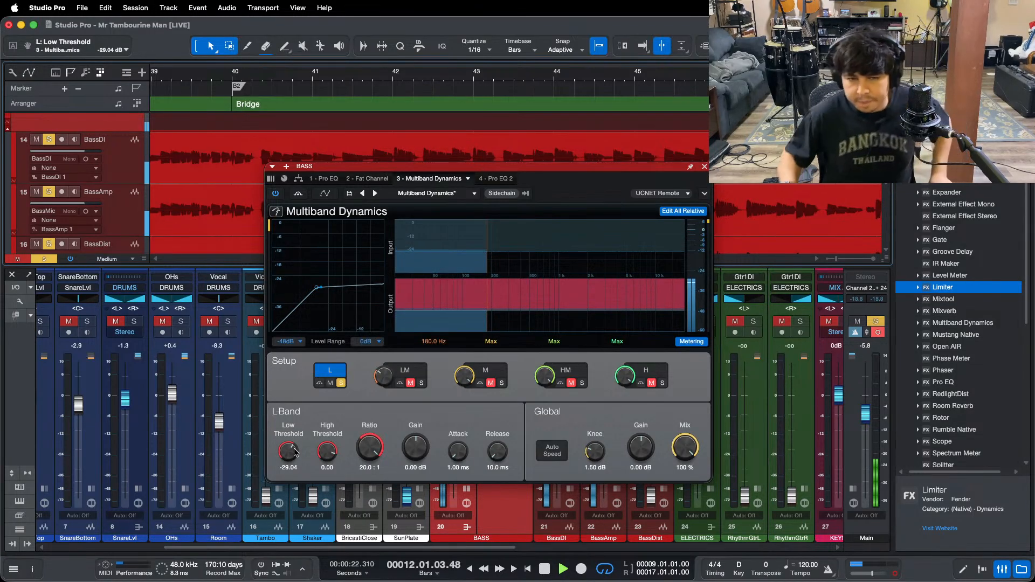
pyautogui.click(341, 383)
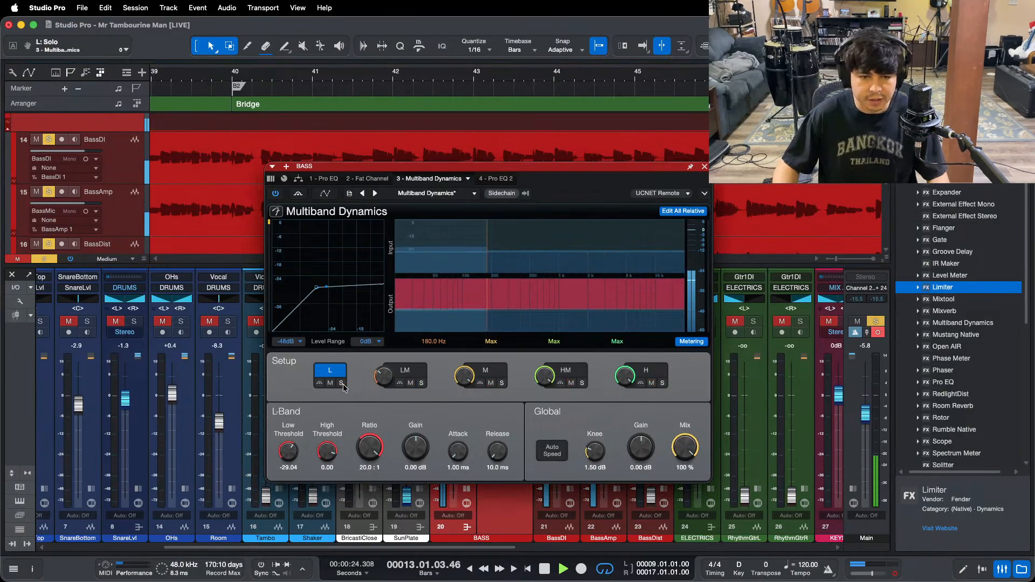
# Step: Open BASS's second Pro EQ, uncover the mixer strip and raise the BASS fader to -1.7 dB
pyautogui.moveTo(453, 77); pyautogui.dragTo(645, 27)
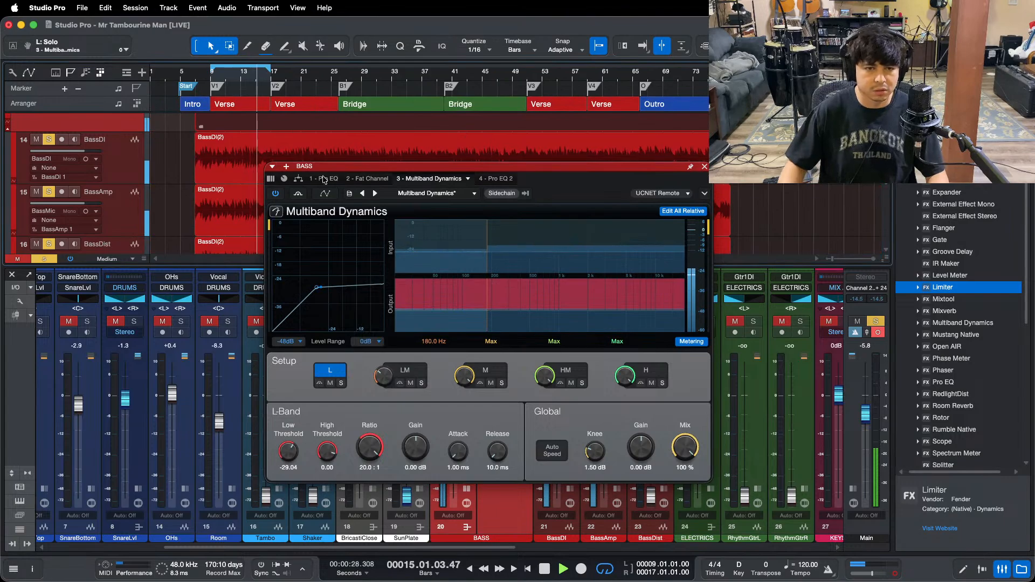
pyautogui.click(495, 179)
pyautogui.moveTo(555, 186); pyautogui.dragTo(847, 133)
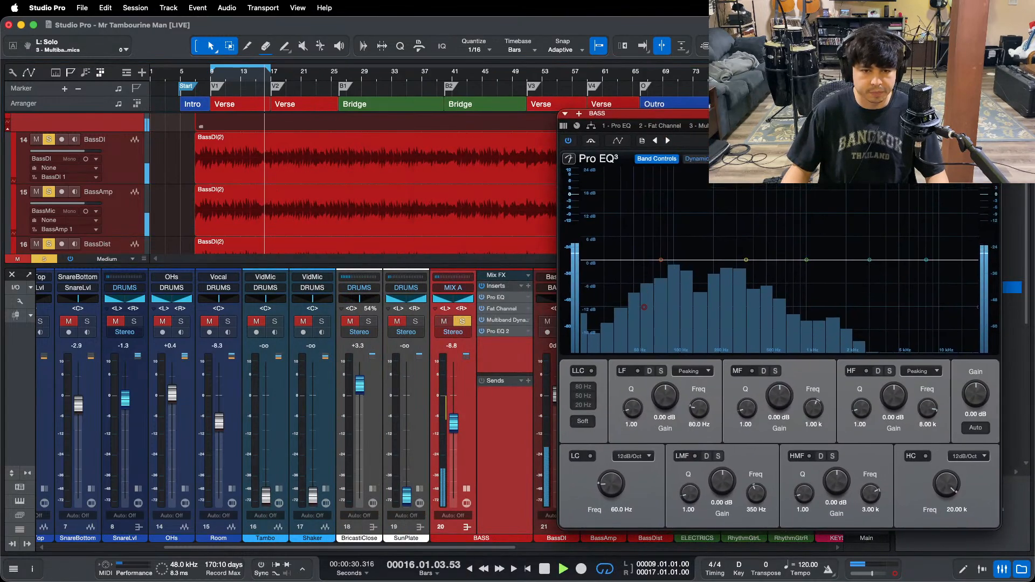
pyautogui.scroll(6, 453, 427)
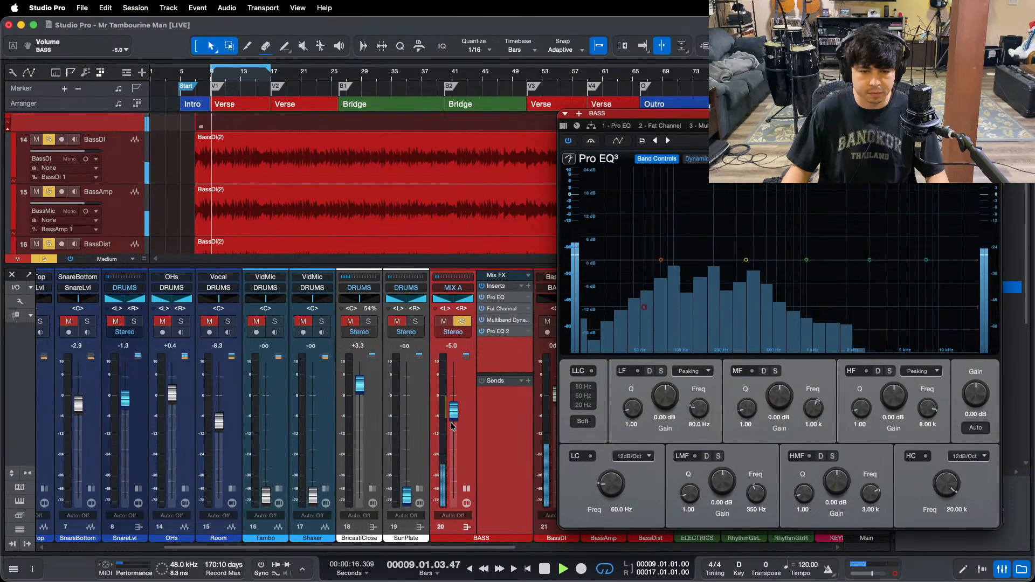
pyautogui.scroll(1, 453, 426)
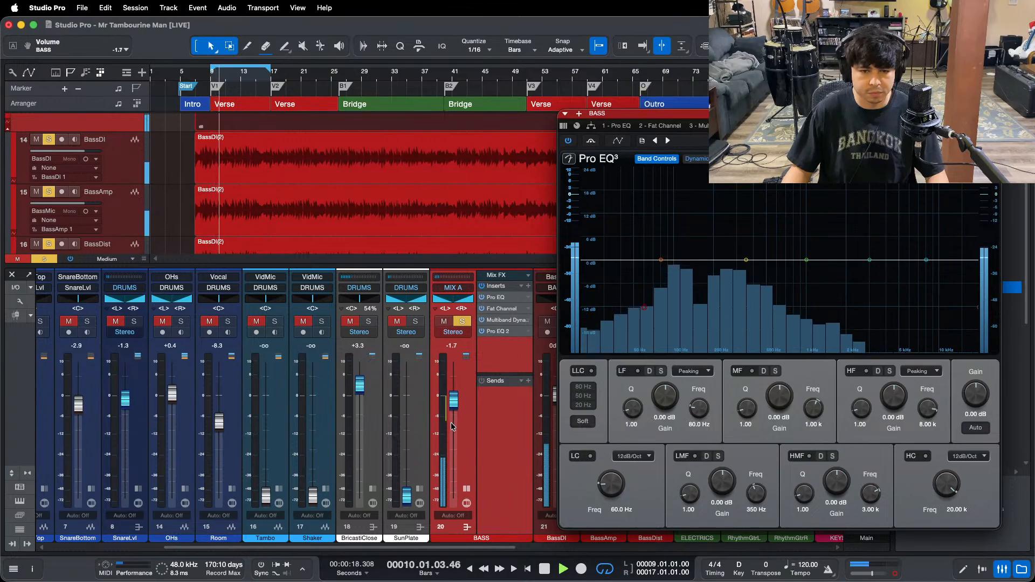
# Step: Boost the LF band of BASS's Pro EQ 2 by 5.76 dB at 80 Hz and lower the BASS fader to -5.8 dB
pyautogui.moveTo(857, 113); pyautogui.dragTo(734, 114)
pyautogui.click(538, 258)
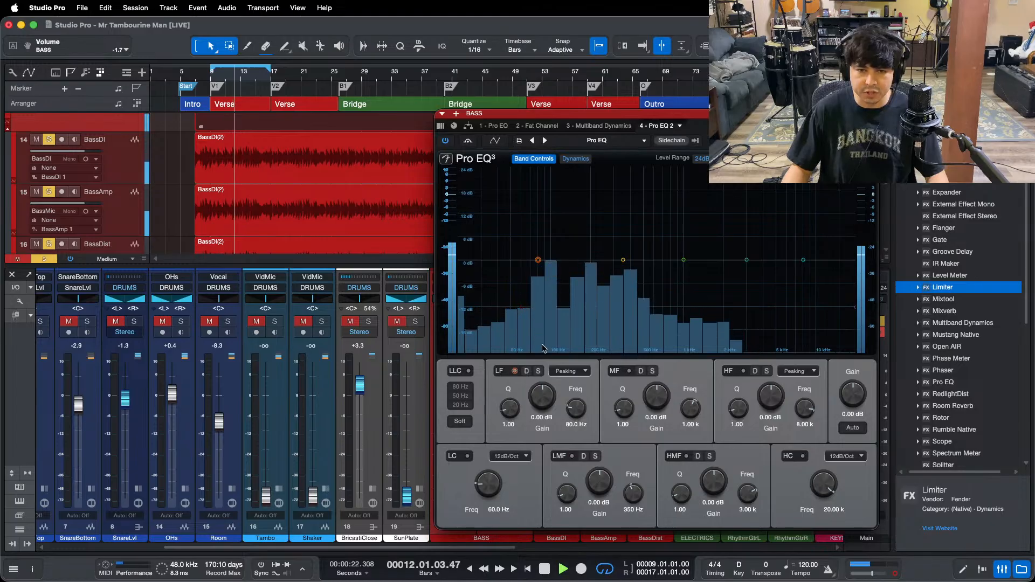
pyautogui.moveTo(542, 397); pyautogui.dragTo(542, 384)
pyautogui.moveTo(722, 114); pyautogui.dragTo(808, 116)
pyautogui.moveTo(348, 548); pyautogui.dragTo(397, 547)
pyautogui.moveTo(337, 391); pyautogui.dragTo(338, 407)
pyautogui.moveTo(719, 116); pyautogui.dragTo(607, 118)
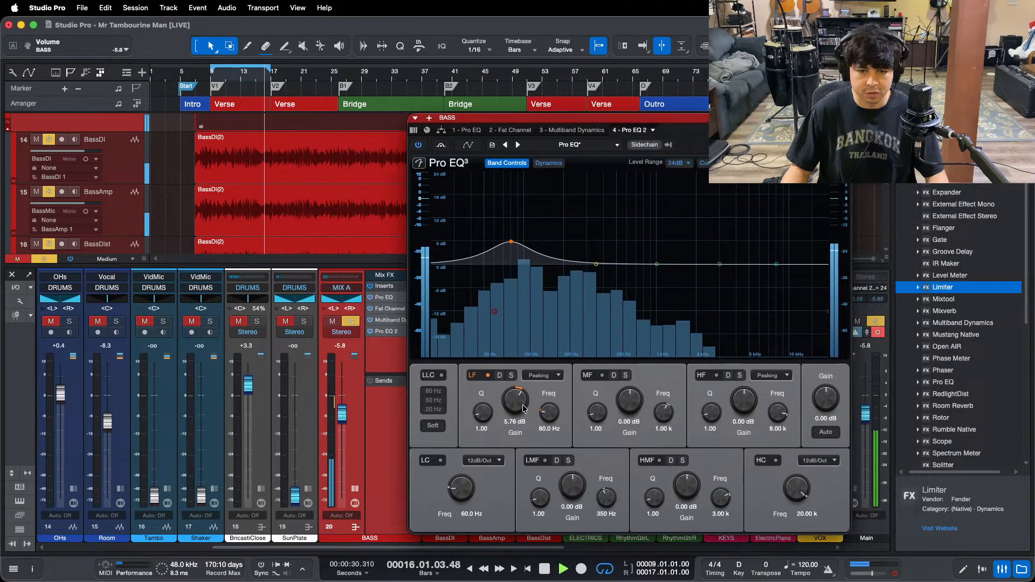
# Step: Raise the LF gain in BASS's Pro EQ 2 to 12.96 dB and enable a low cut at 20 Hz
pyautogui.scroll(9, 523, 406)
pyautogui.scroll(2, 523, 404)
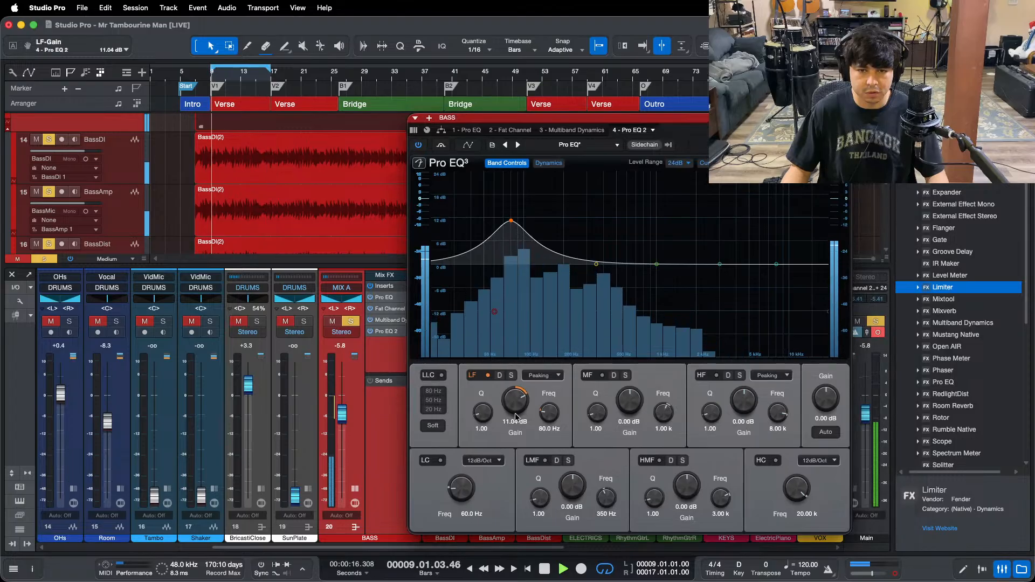
pyautogui.scroll(2, 525, 398)
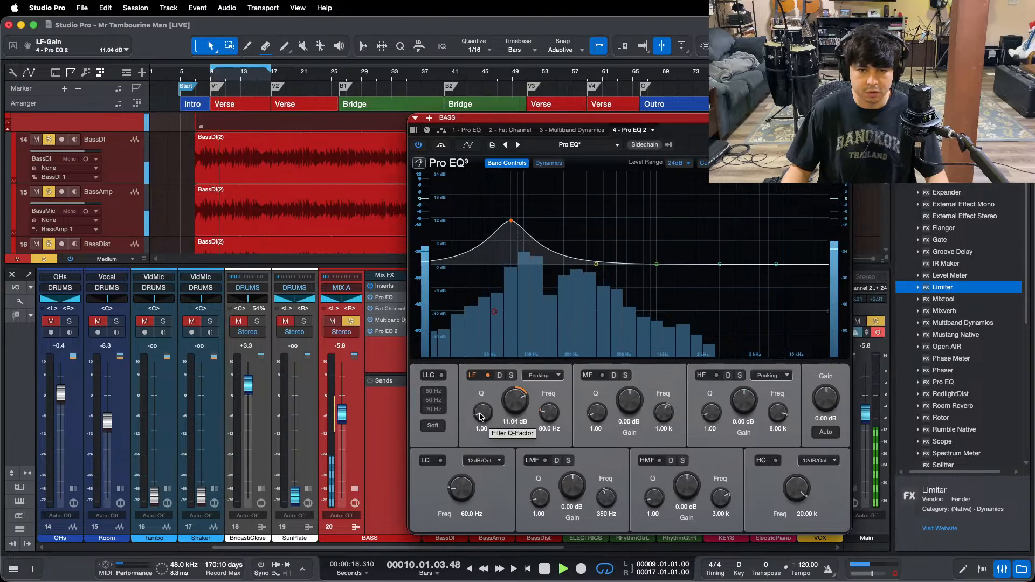
pyautogui.scroll(1, 524, 399)
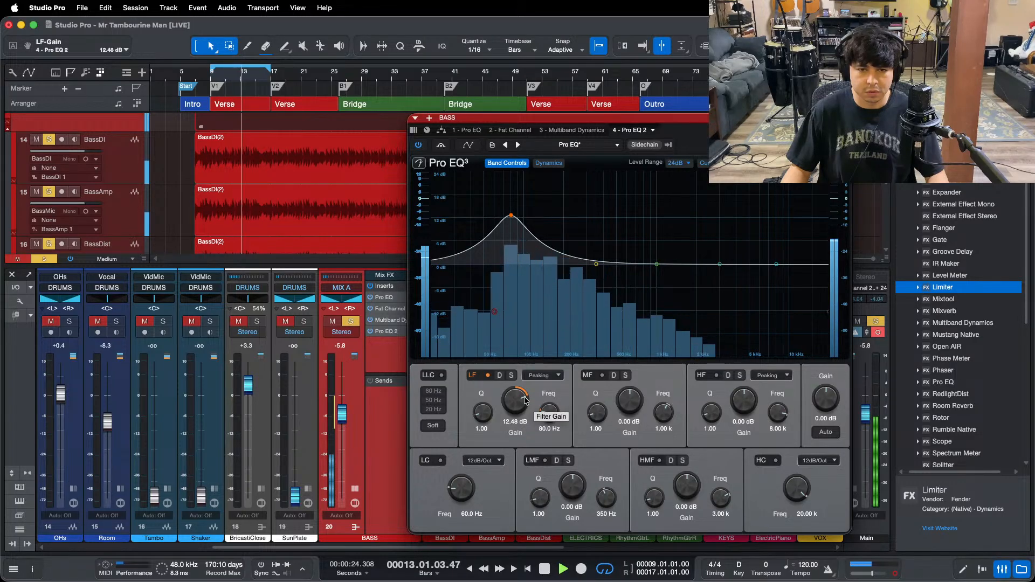
pyautogui.scroll(1, 525, 398)
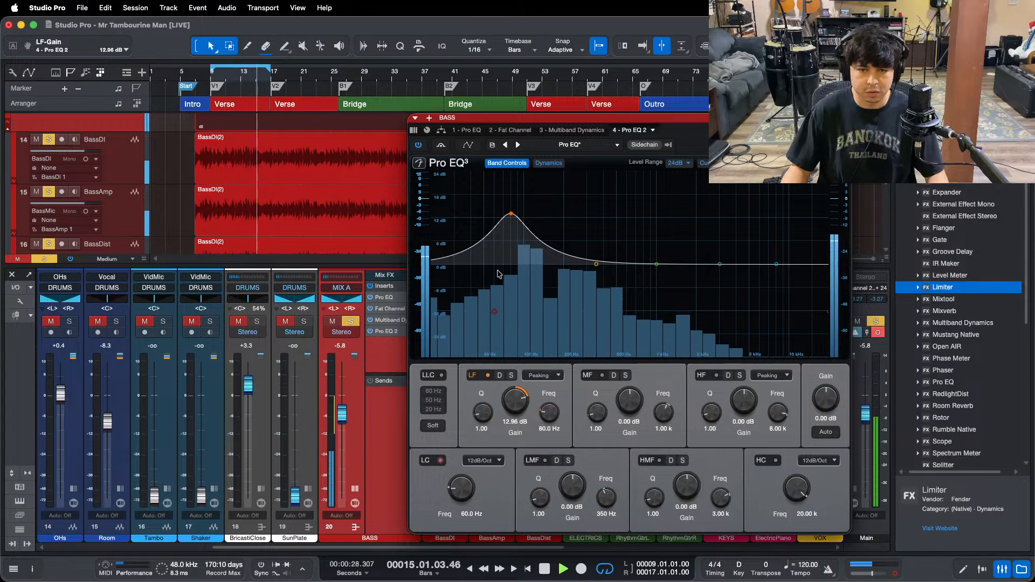
pyautogui.scroll(-10, 464, 487)
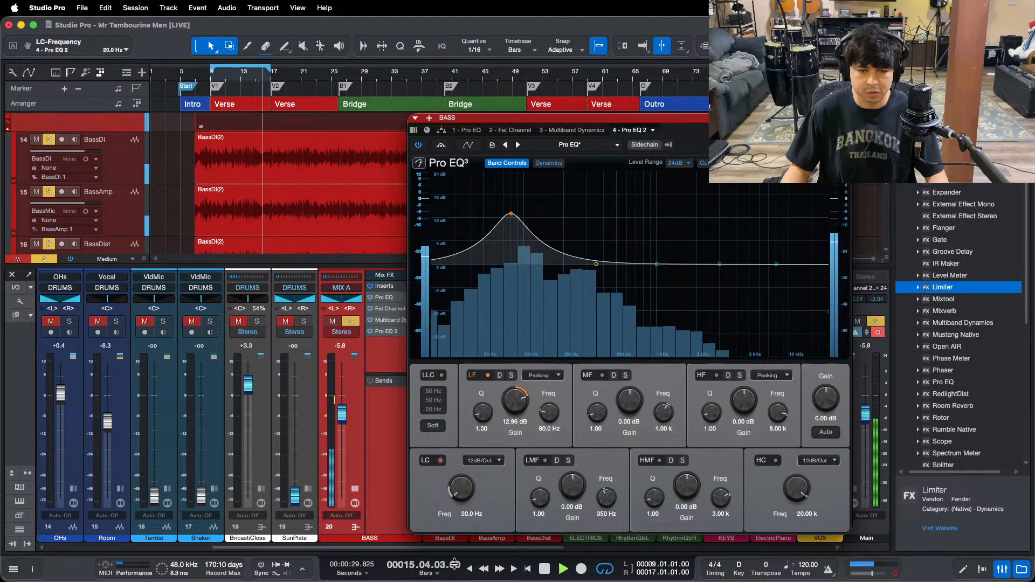
pyautogui.click(439, 461)
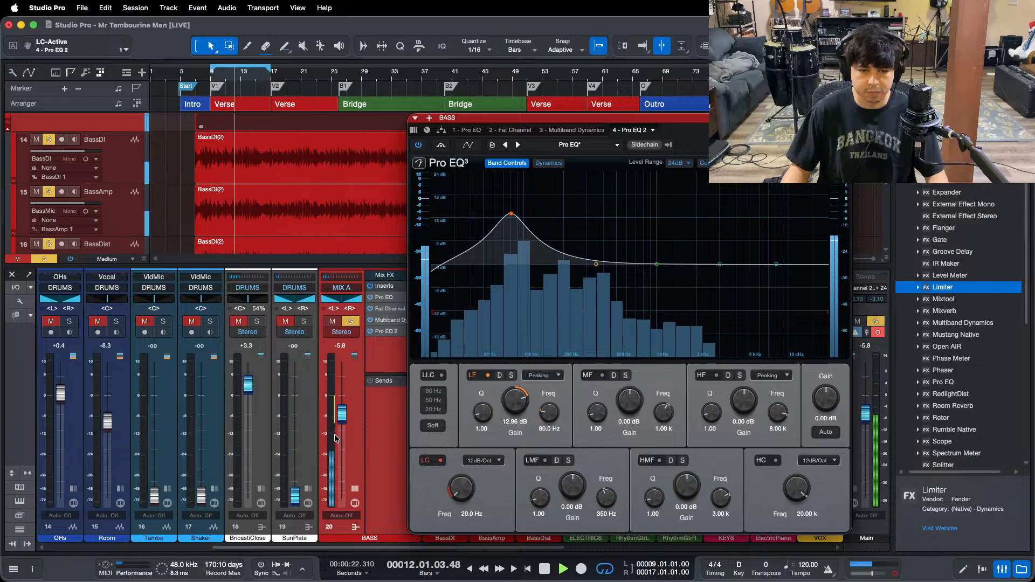
# Step: In BASS's first Pro EQ, boost the 702 Hz MF band by 4.80 dB and the 4.02 kHz HMF band by 16.32 dB
pyautogui.click(384, 297)
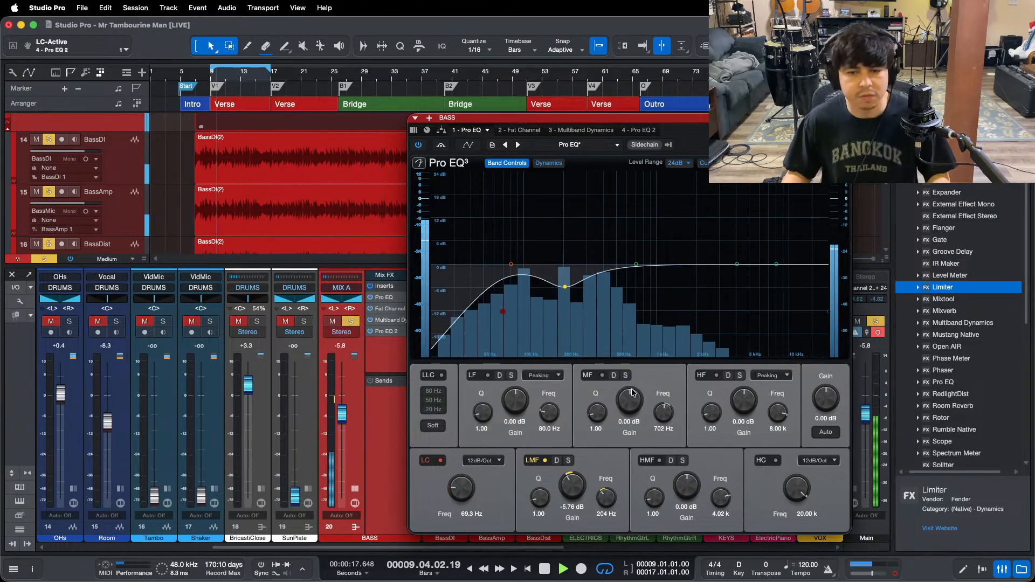
pyautogui.moveTo(629, 401); pyautogui.dragTo(628, 390)
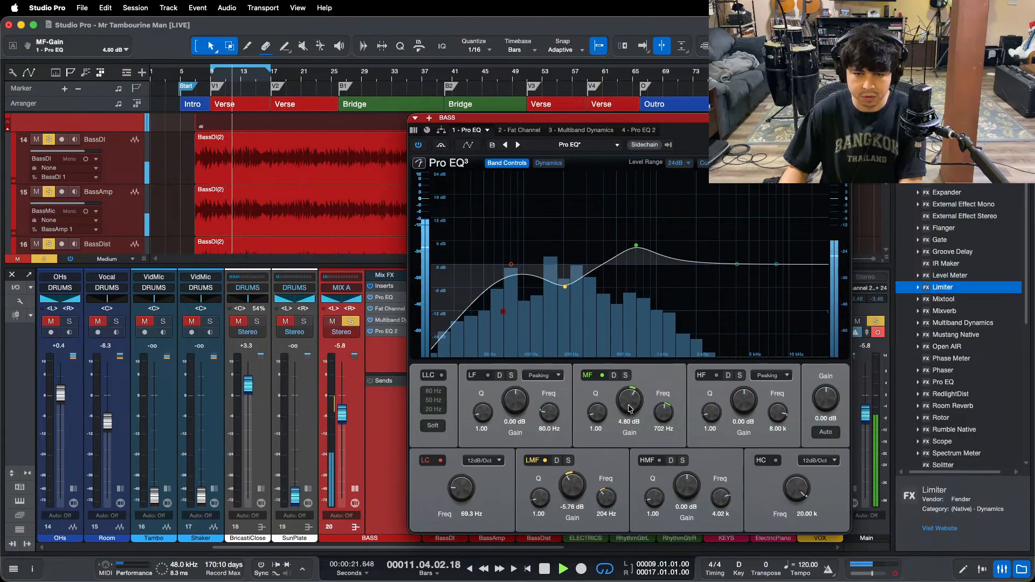
pyautogui.moveTo(531, 579)
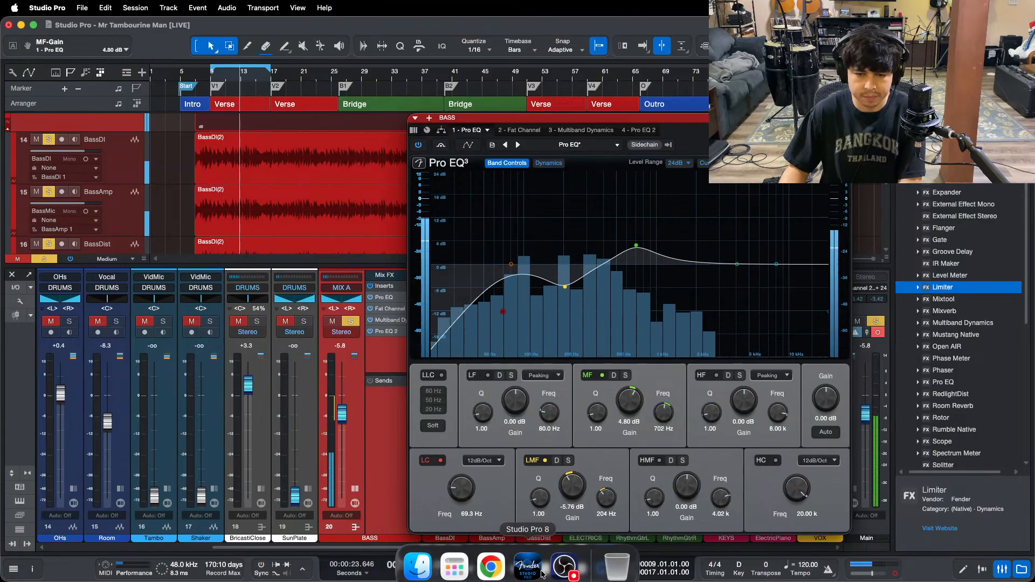
pyautogui.click(564, 562)
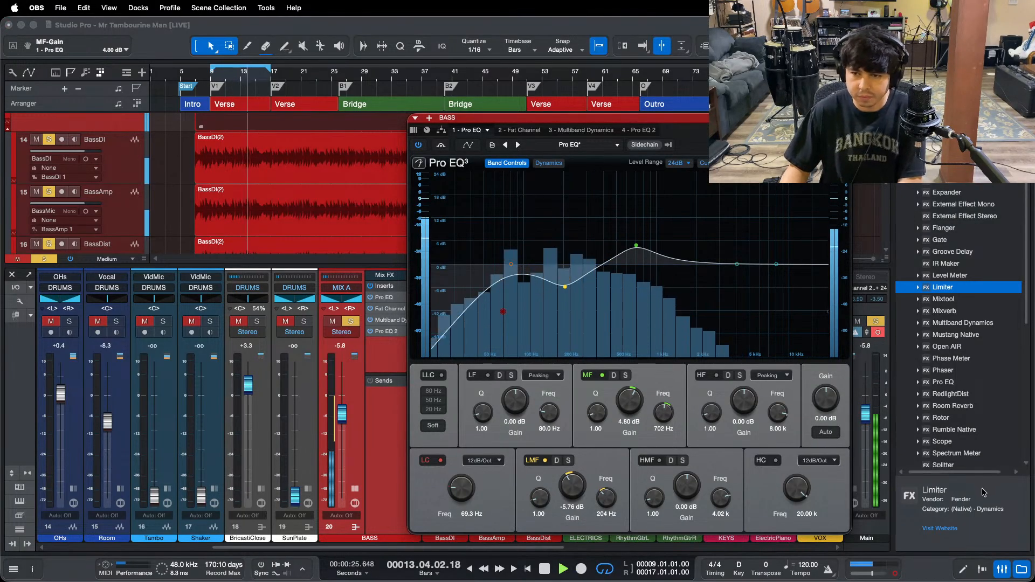
pyautogui.click(992, 532)
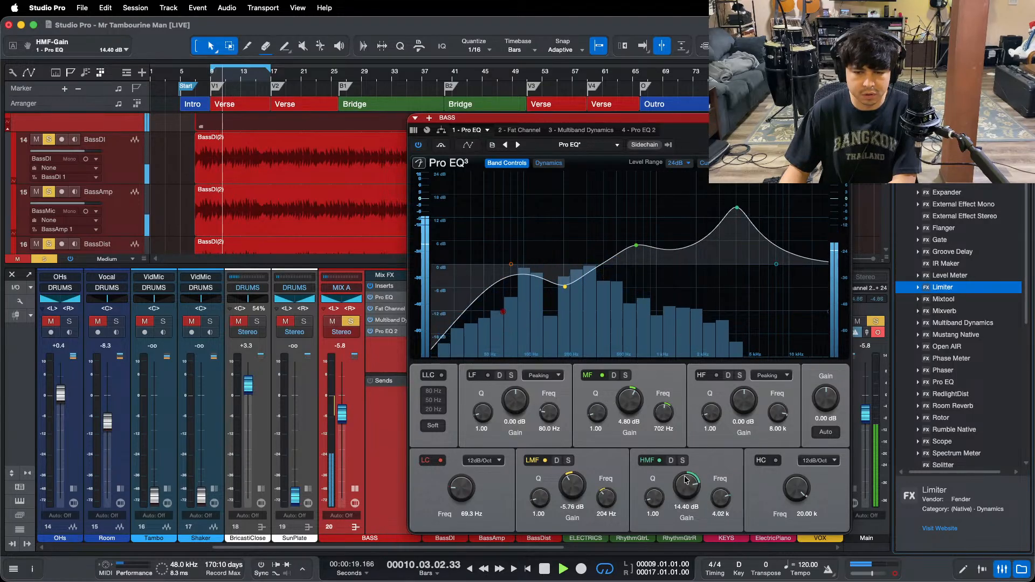
pyautogui.scroll(1, 686, 480)
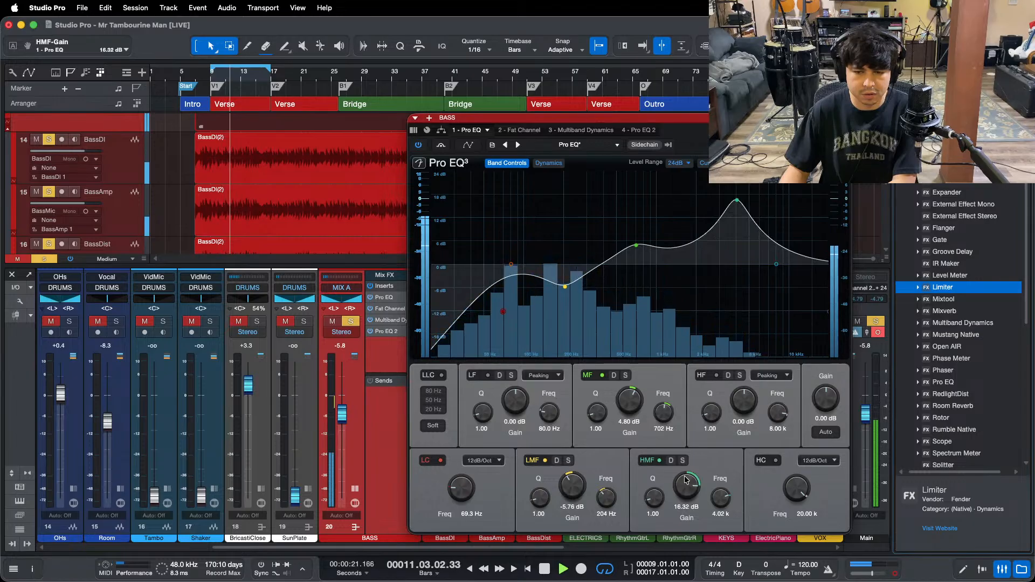
# Step: Recheck BASS's Pro EQ 2, unsolo the bus, close the EQ window and raise the BASS fader to -5.4 dB
pyautogui.click(641, 130)
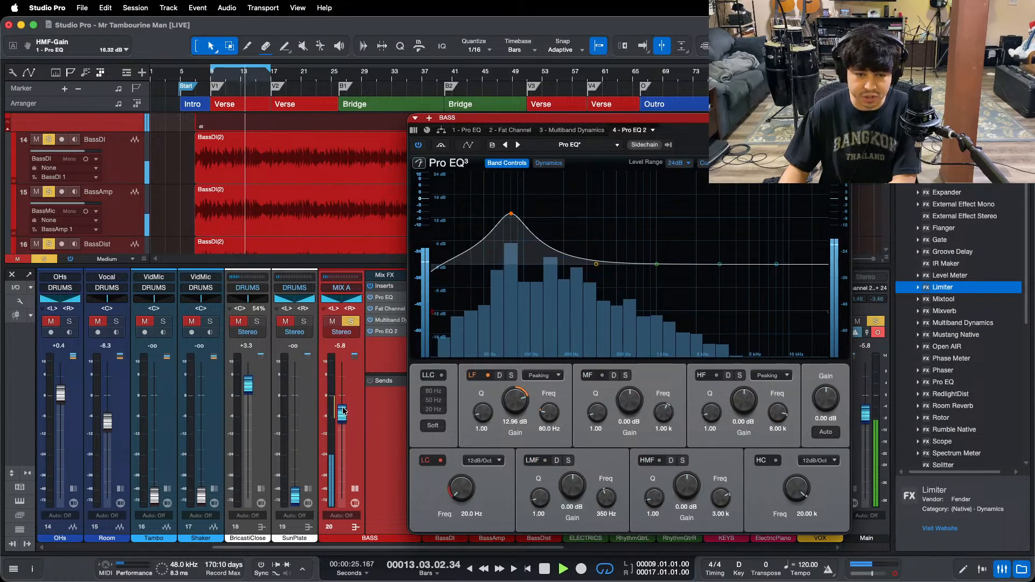
pyautogui.scroll(1, 343, 411)
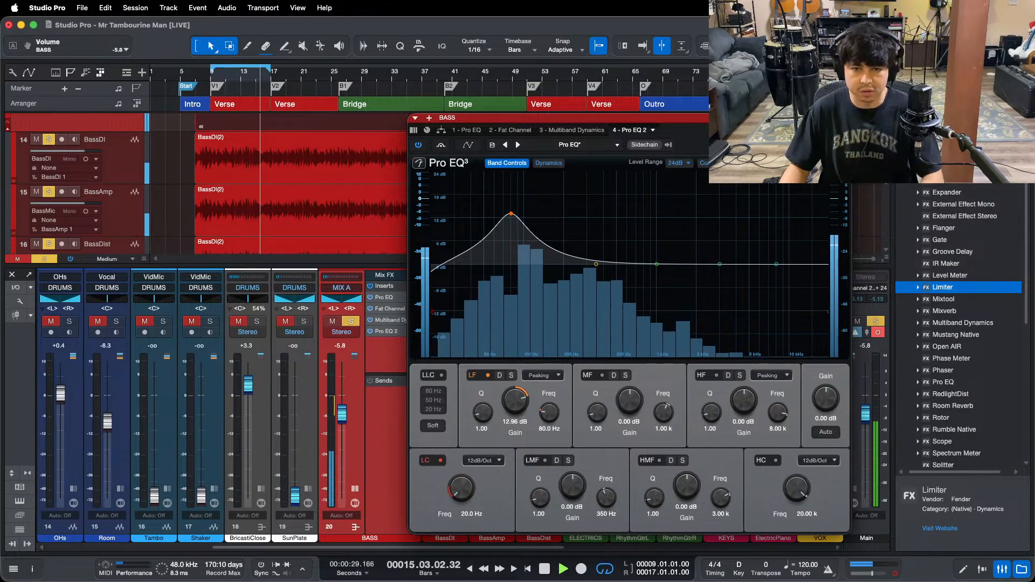
pyautogui.press('s')
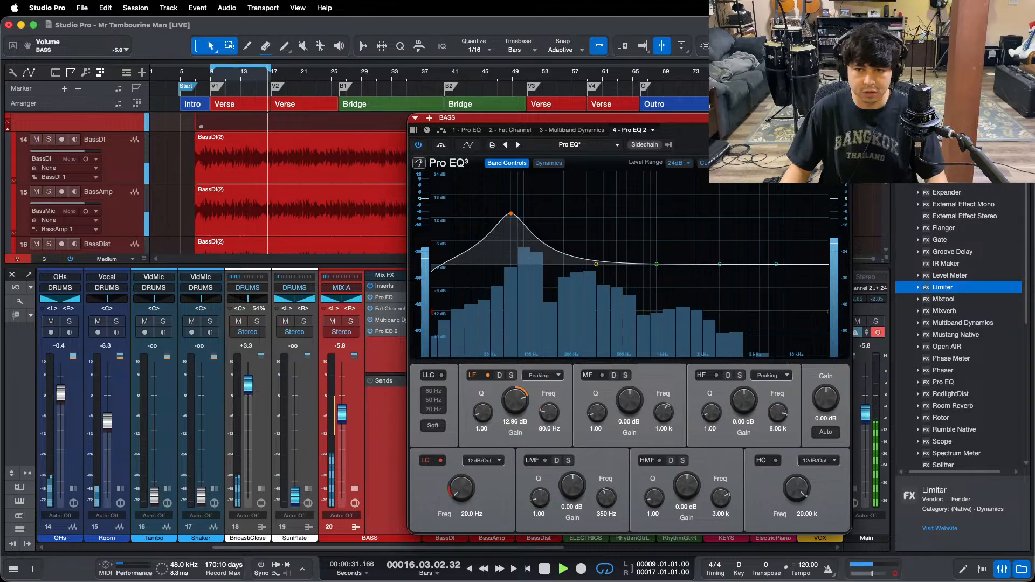
pyautogui.click(844, 118)
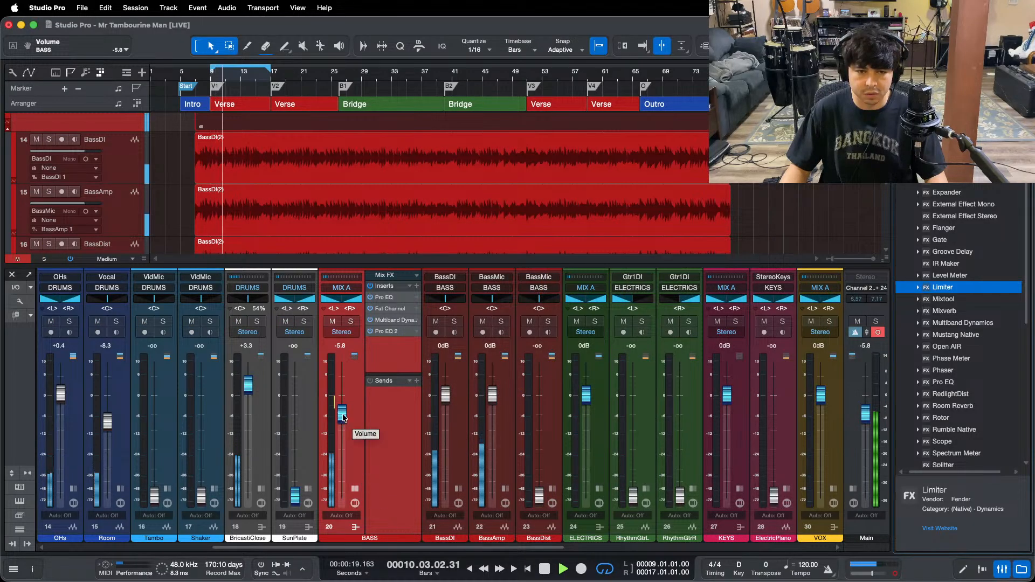
pyautogui.moveTo(342, 417); pyautogui.dragTo(344, 416)
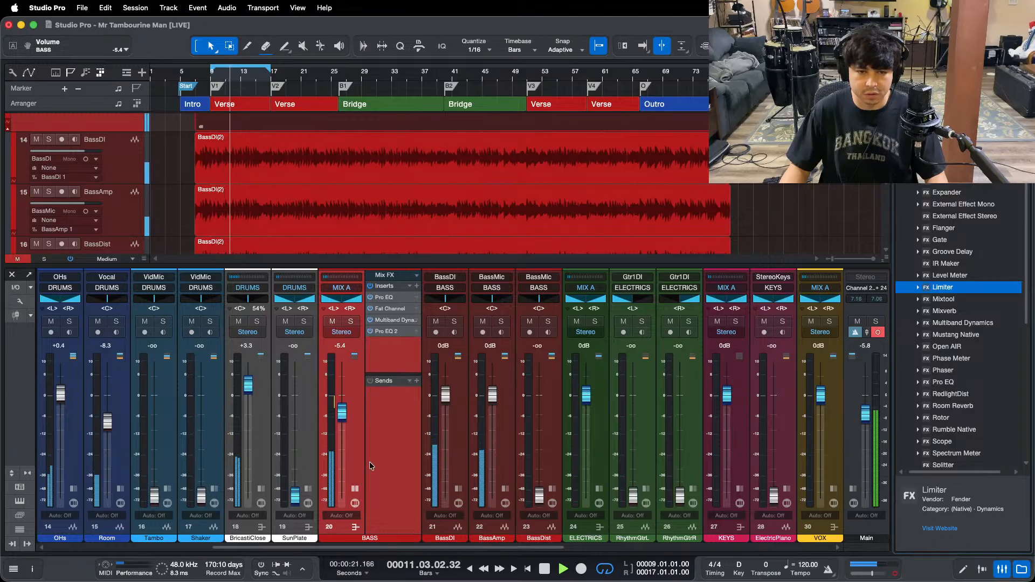
# Step: Enable Pro EQ 2 on the Main output, lower its high cut to 105 Hz and turn off its low cut
pyautogui.click(854, 488)
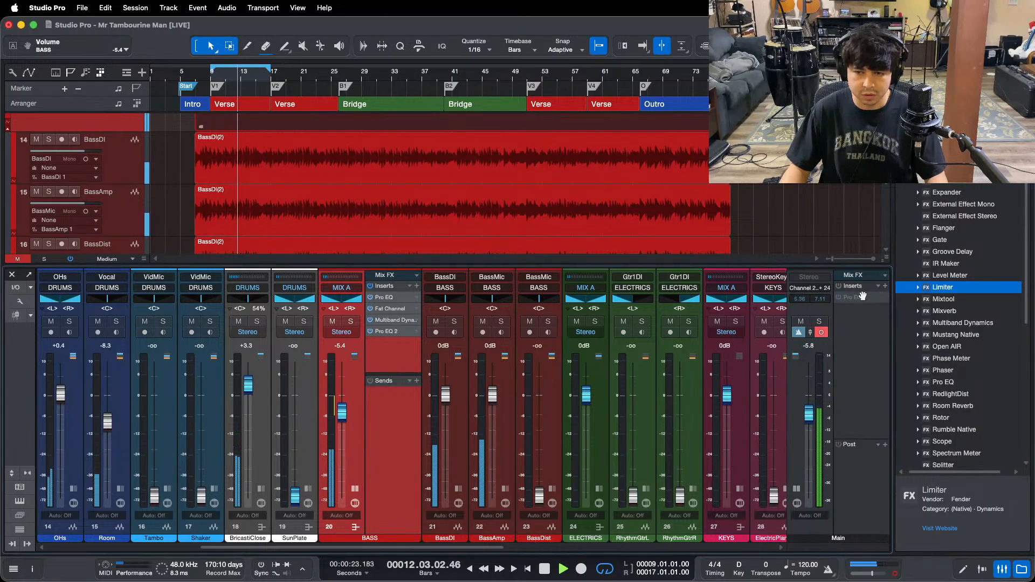
pyautogui.moveTo(851, 299); pyautogui.dragTo(852, 298)
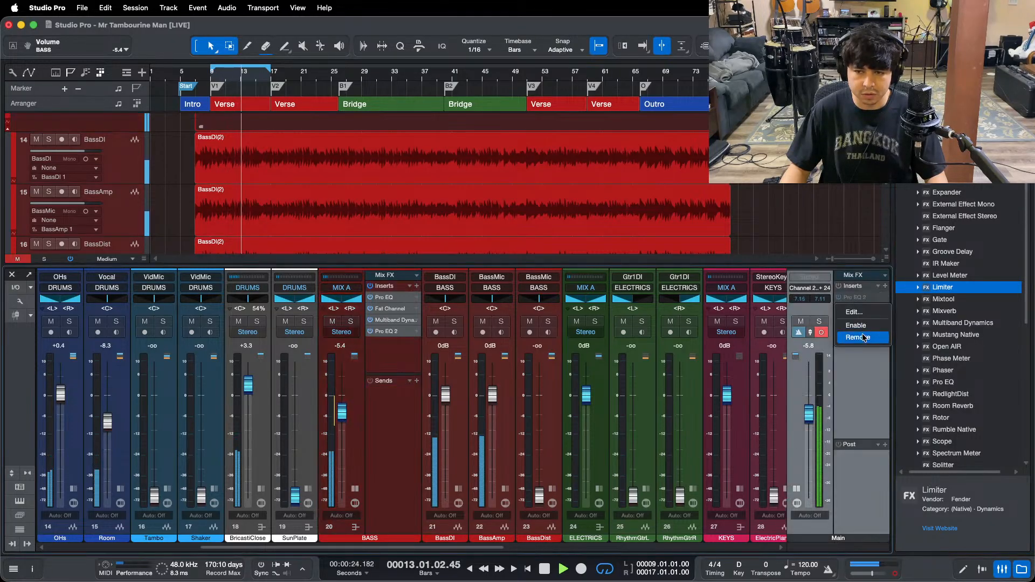
pyautogui.click(841, 297)
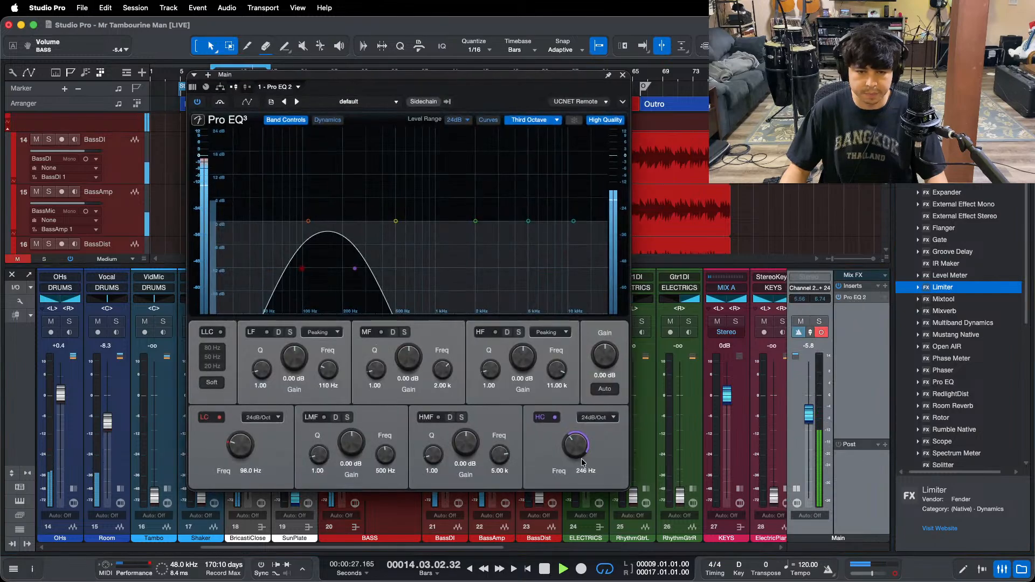
pyautogui.scroll(-5, 575, 447)
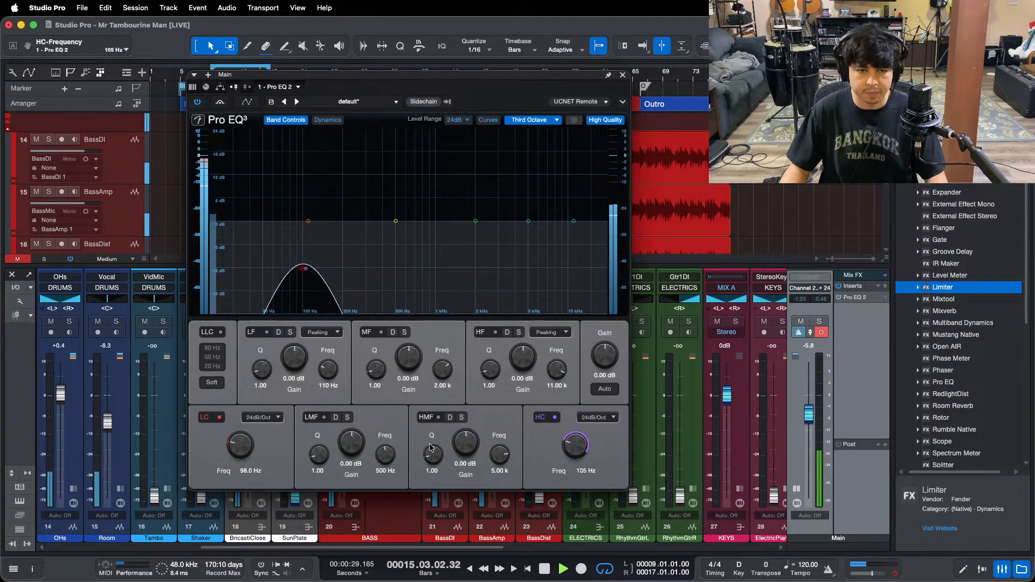
pyautogui.click(218, 420)
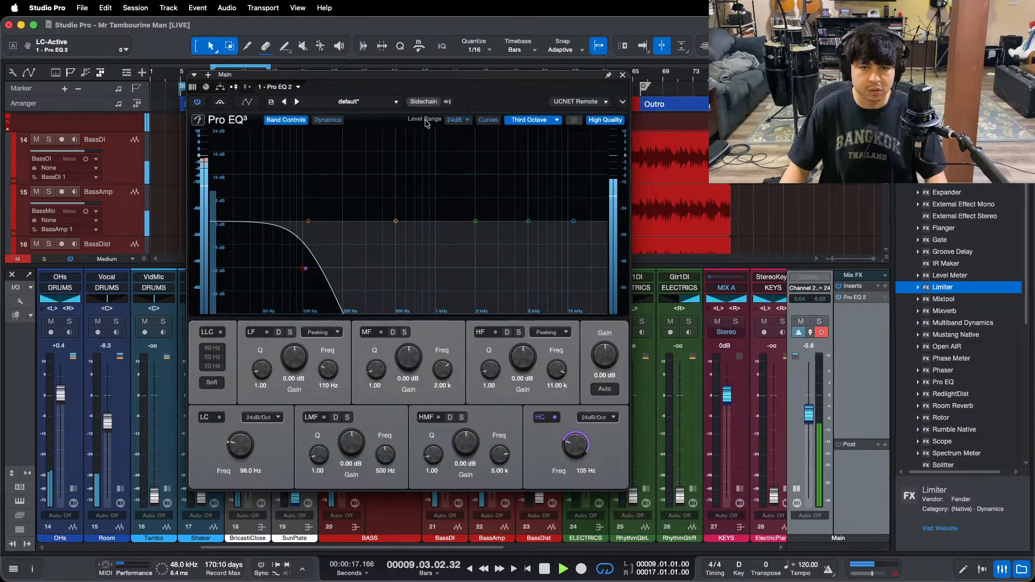
# Step: Switch the Main Pro EQ's spectrum display off and back to Third Octave
pyautogui.click(531, 121)
pyautogui.click(531, 120)
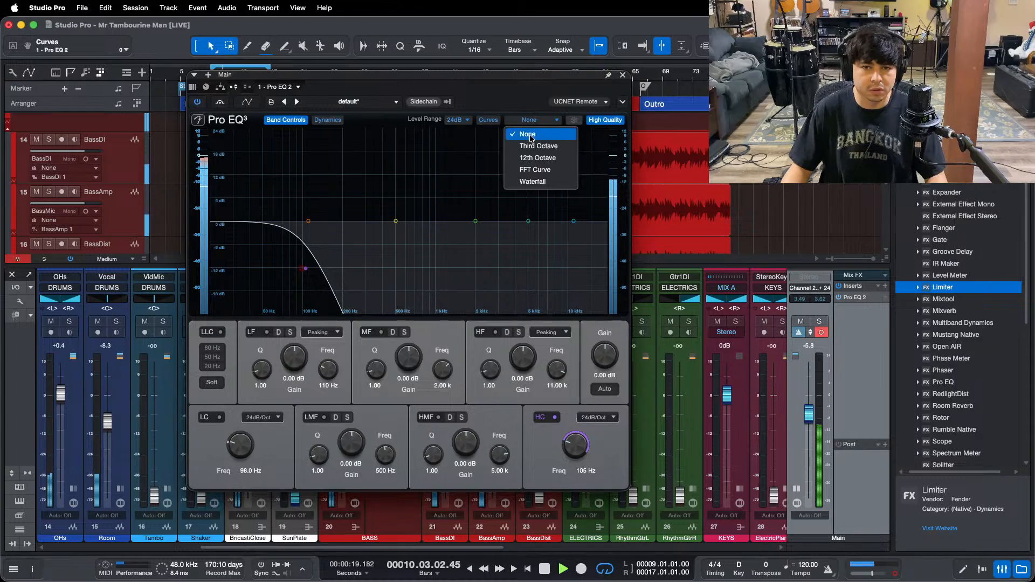
pyautogui.click(501, 151)
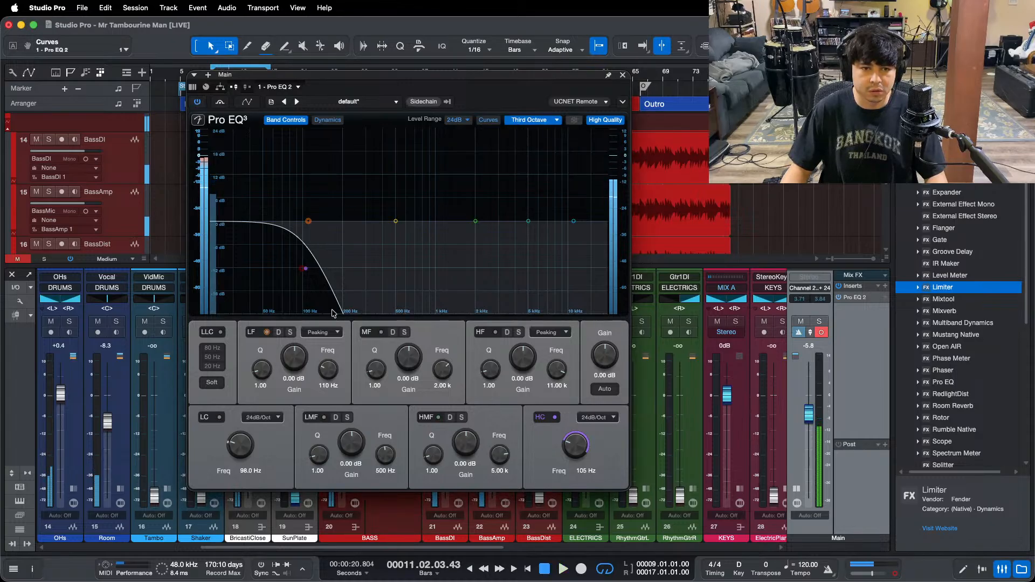
# Step: Disable and re-enable Pro EQ 2 on the Main output, play the song through it and close the EQ window
pyautogui.rightClick(855, 297)
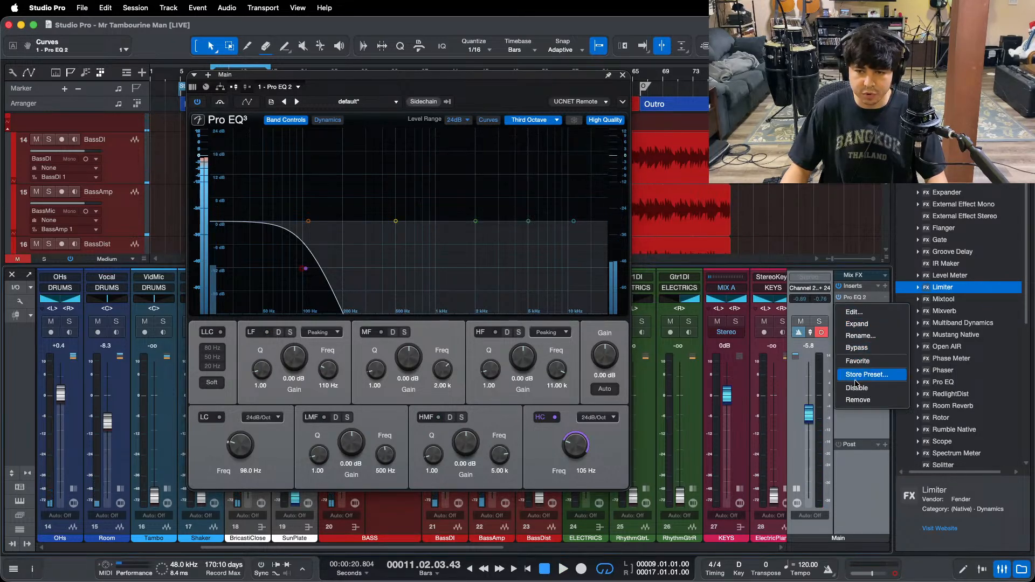
pyautogui.click(868, 386)
pyautogui.rightClick(855, 299)
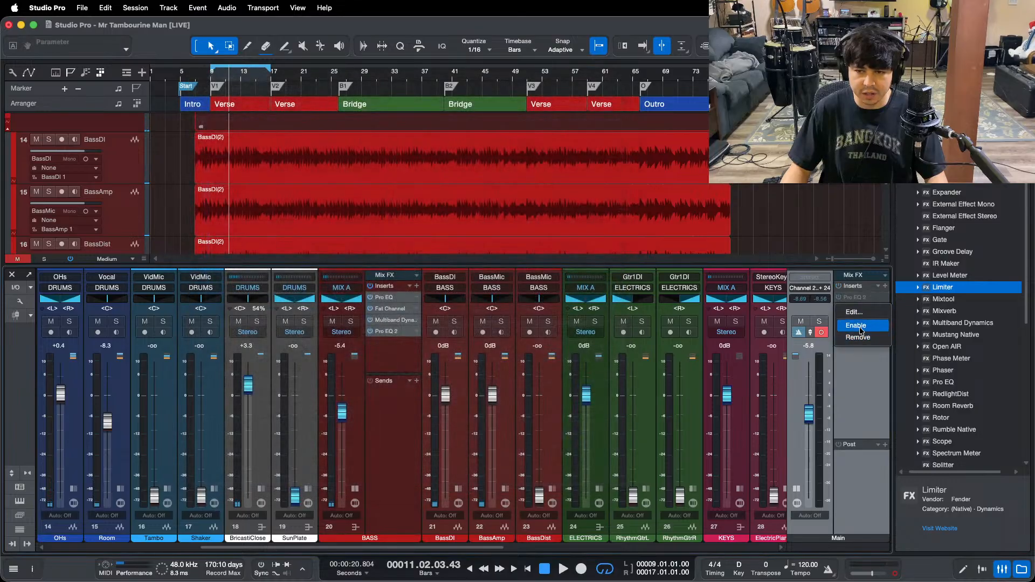
pyautogui.click(856, 326)
pyautogui.doubleClick(852, 298)
pyautogui.press('space')
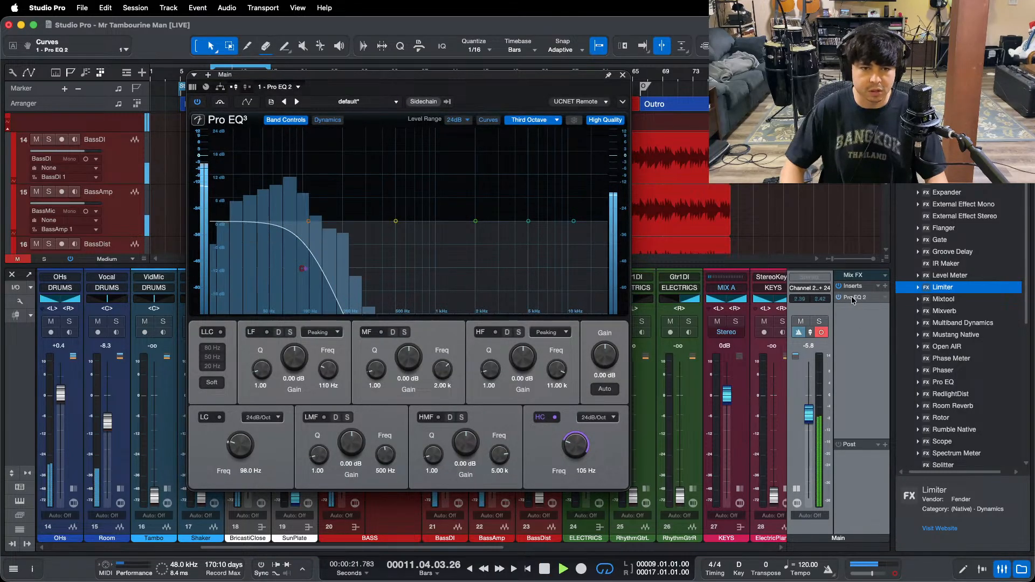
pyautogui.click(623, 75)
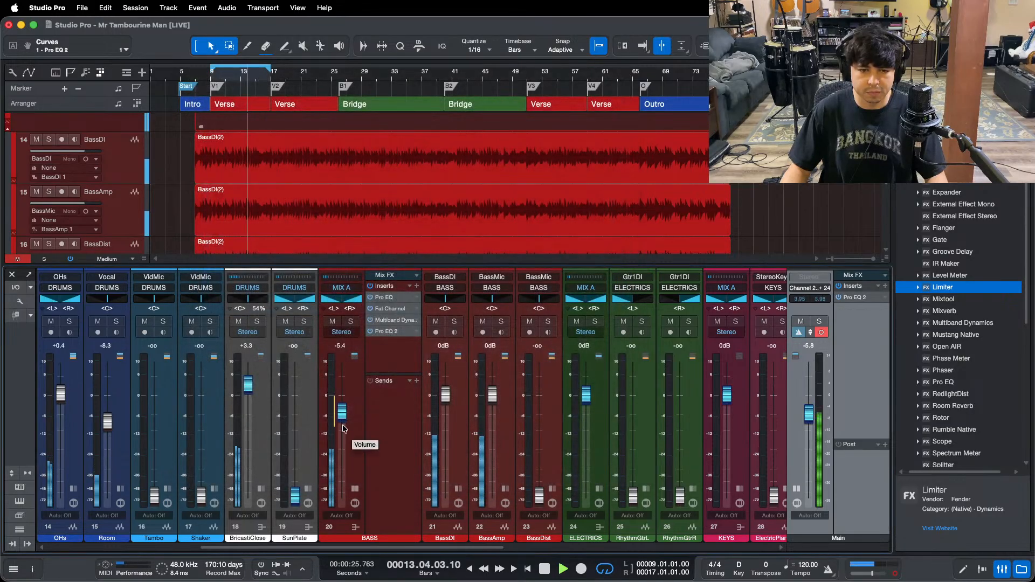
# Step: Collapse the BASS channel's insert and send view and save the song
pyautogui.click(354, 489)
pyautogui.press('super+s')
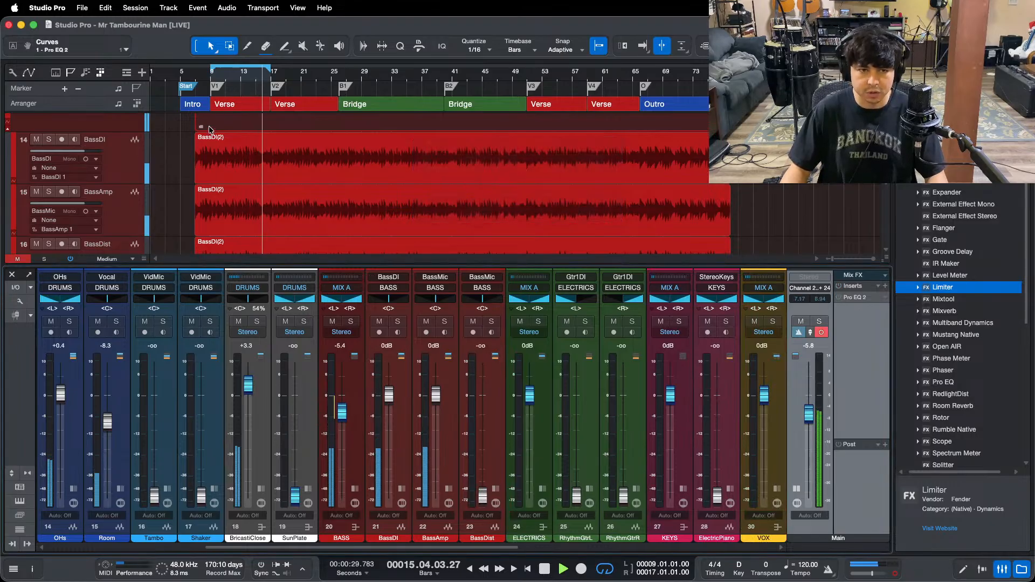
pyautogui.moveTo(195, 79); pyautogui.dragTo(233, 104)
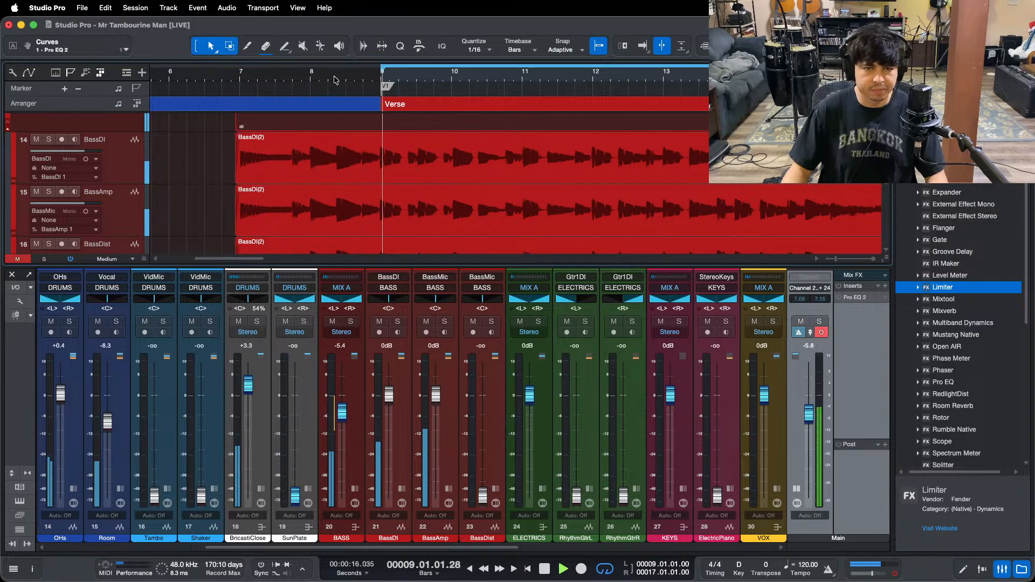
pyautogui.moveTo(334, 79); pyautogui.dragTo(274, 54)
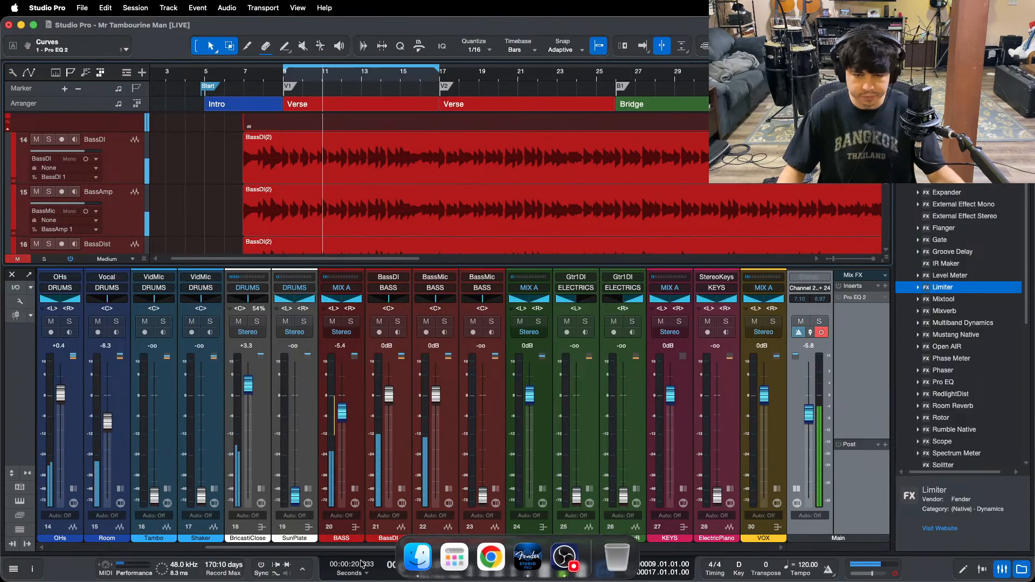
# Step: Turn off looping, listen to the bass and drums past the second verse into the Bridge, and stop playback
pyautogui.click(531, 563)
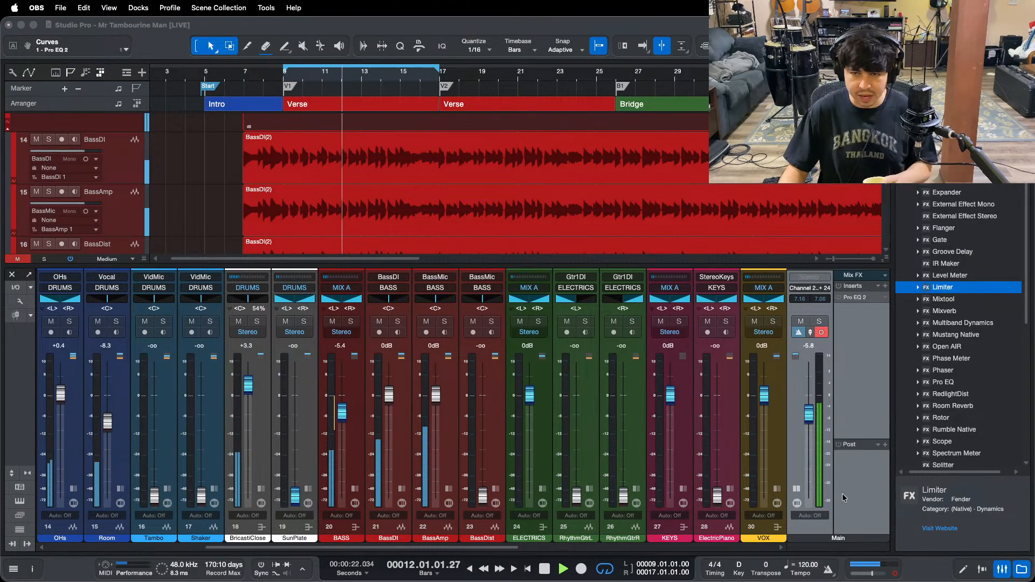
pyautogui.click(841, 468)
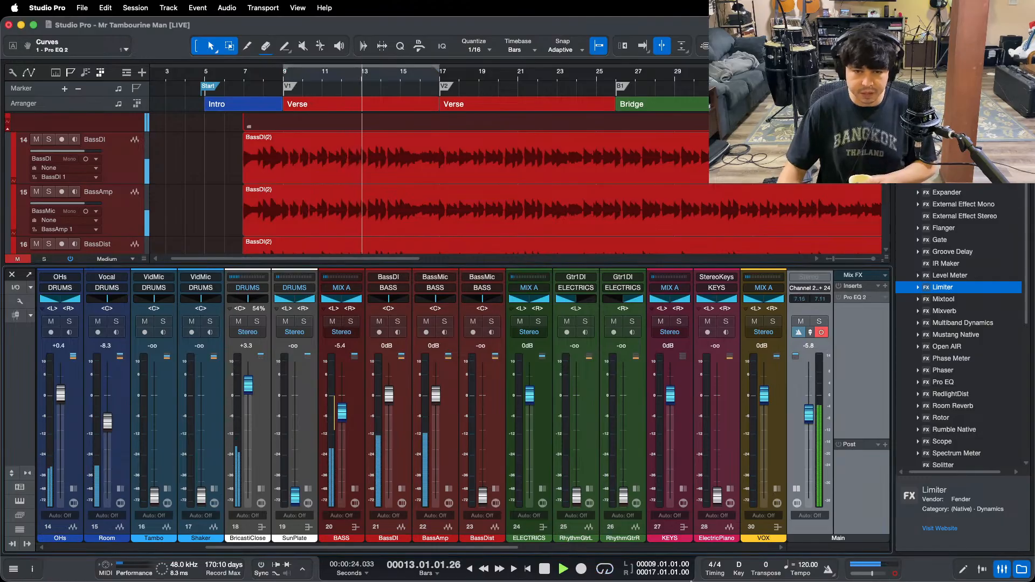
pyautogui.click(559, 569)
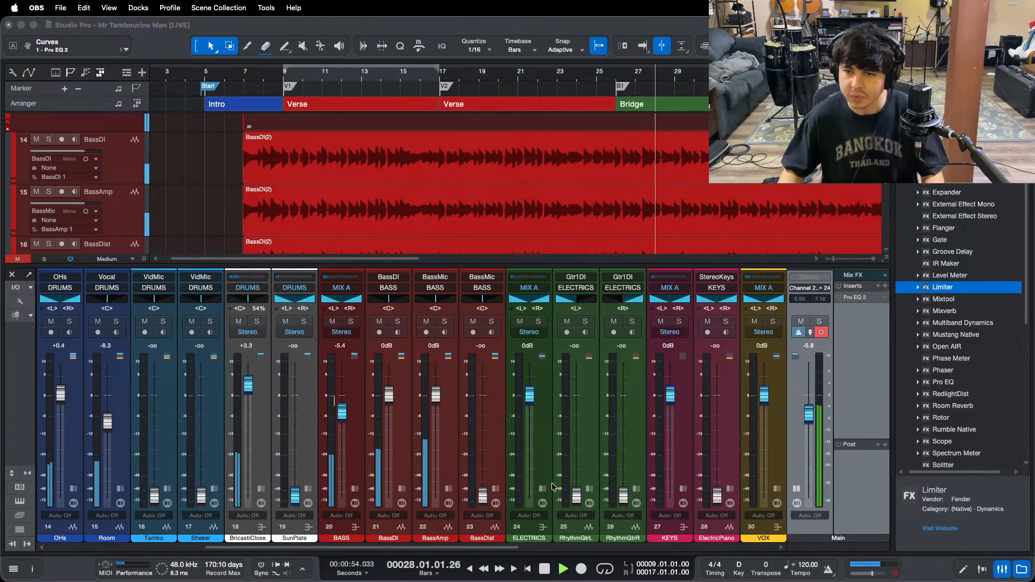
pyautogui.click(381, 502)
pyautogui.press('space')
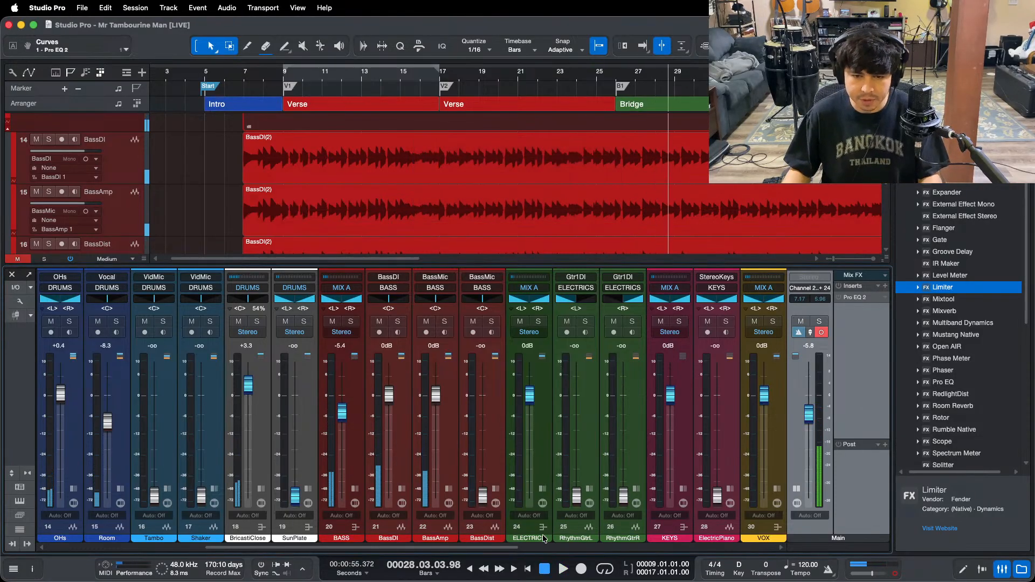
# Step: Try RhythmGtrL's fader at 0 dB, review the guitar tracks in the arrangement and undo the fader change
pyautogui.moveTo(504, 548); pyautogui.dragTo(567, 547)
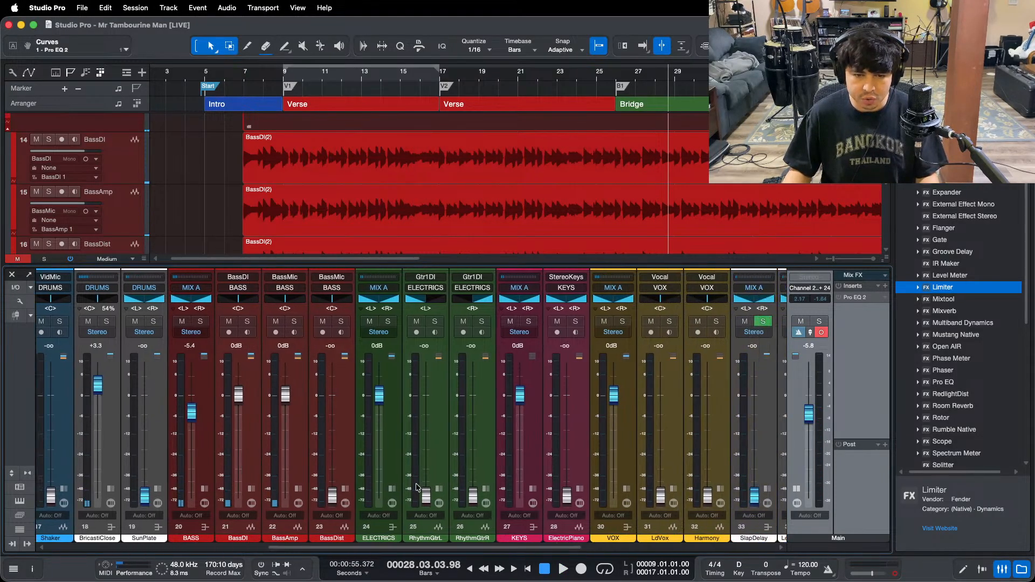
pyautogui.keyDown('super'); pyautogui.click(427, 493); pyautogui.keyUp('super')
pyautogui.press('F3')
pyautogui.scroll(-5, 496, 383)
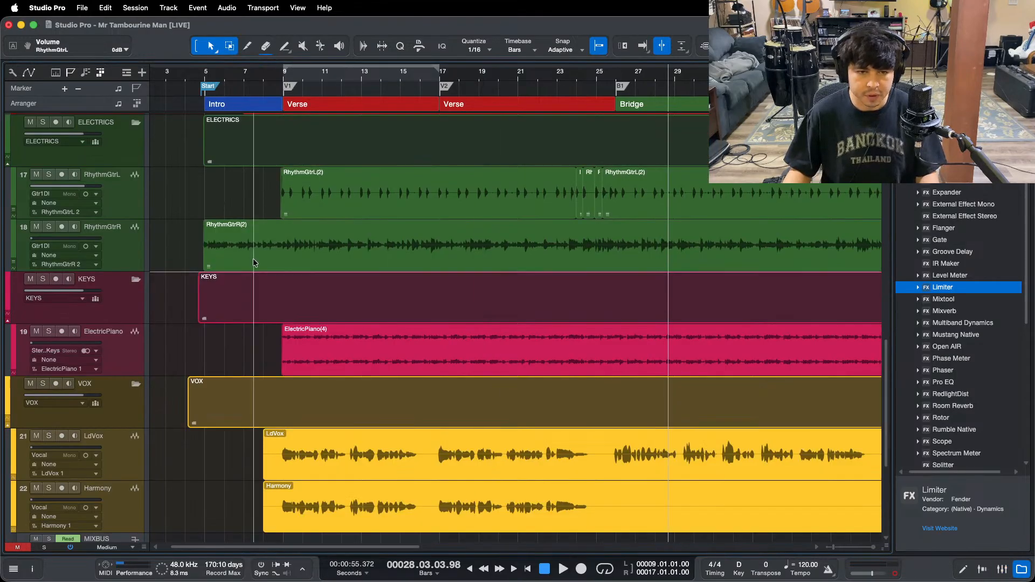
pyautogui.press('super+z')
pyautogui.press('F3')
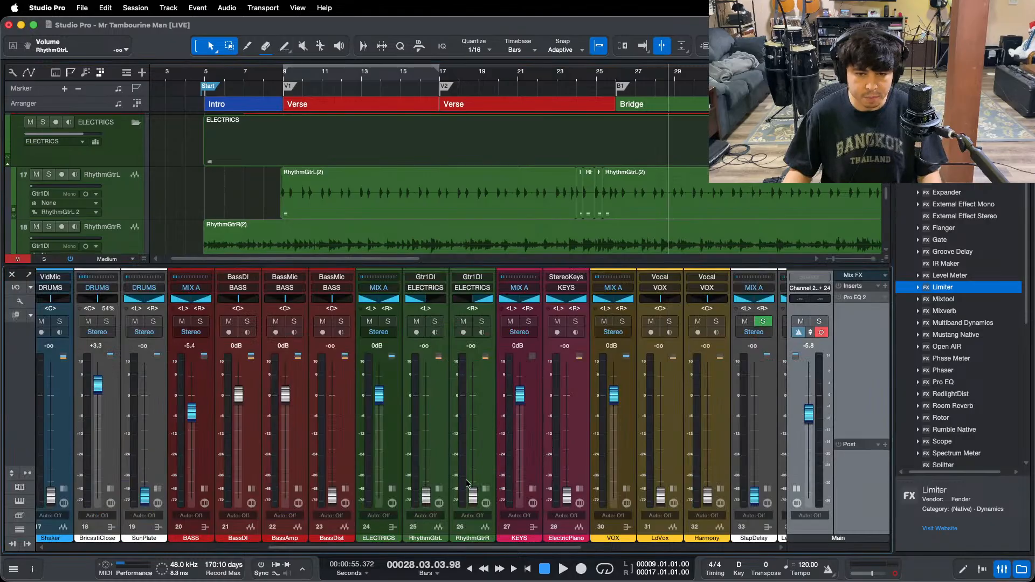
# Step: Set RhythmGtrR's fader to 0 dB, solo the track and play it from the start of the first verse
pyautogui.click(491, 434)
pyautogui.press('KP_1')
pyautogui.press('s')
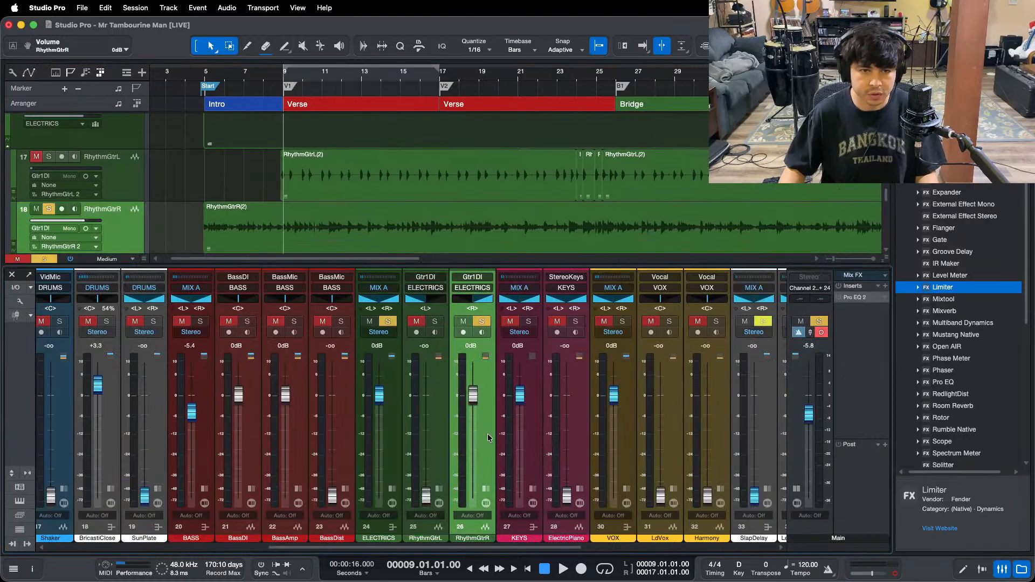
pyautogui.press('space')
# Step: Expand RhythmGtrR's inserts and load the ElectricGtr FX chain from the GUITARS folder
pyautogui.click(485, 488)
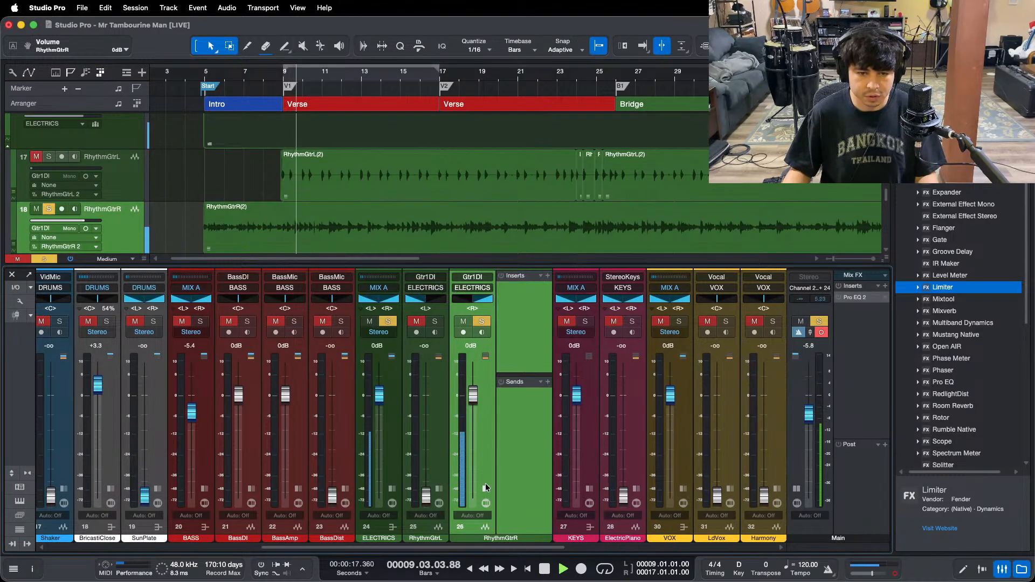
pyautogui.click(541, 276)
pyautogui.click(583, 324)
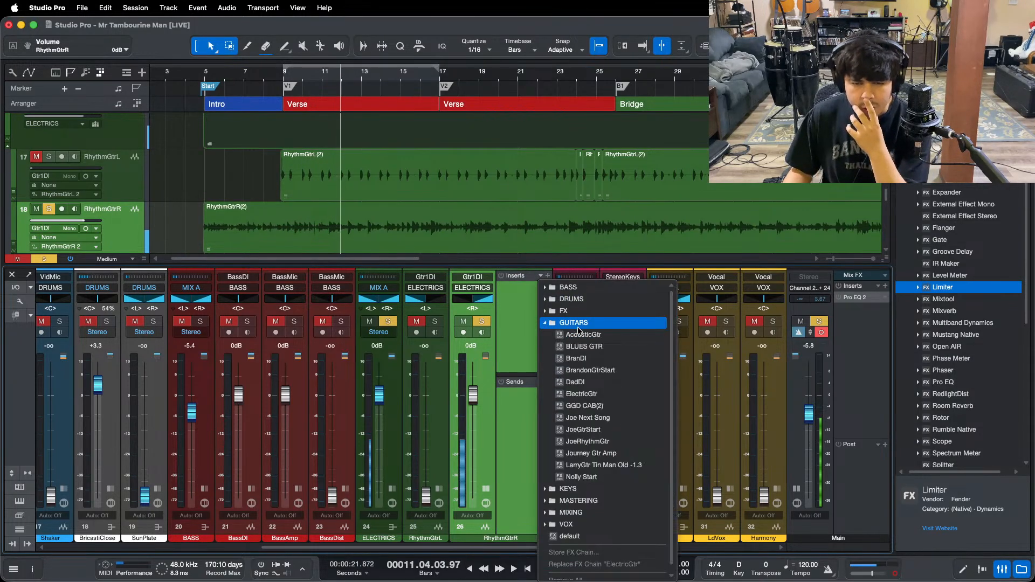
pyautogui.click(591, 394)
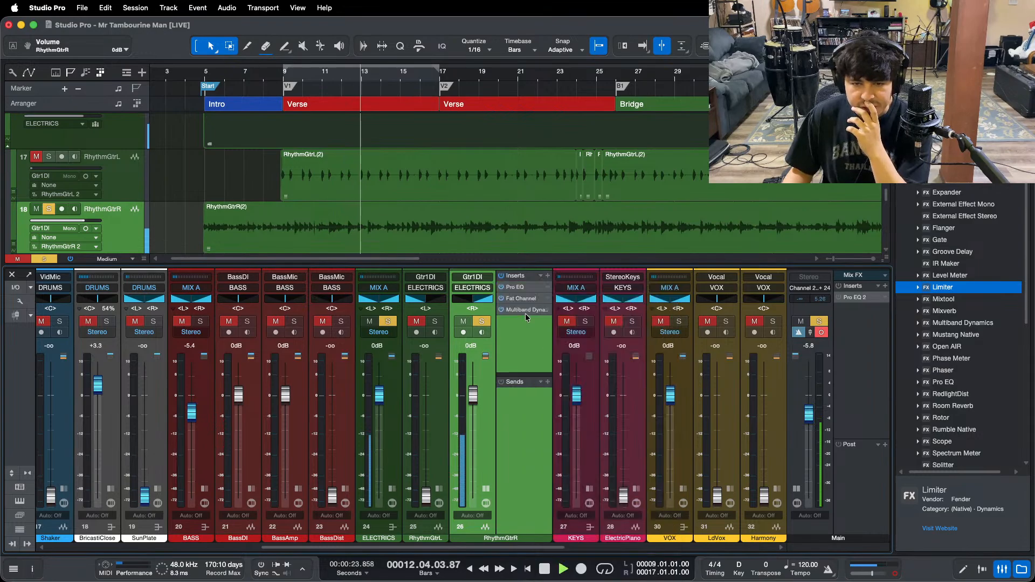
# Step: In RhythmGtrR's Pro EQ, enable the 182 Hz low cut and a 7.60 kHz high cut, and show the spectrum as FFT Curve
pyautogui.click(525, 289)
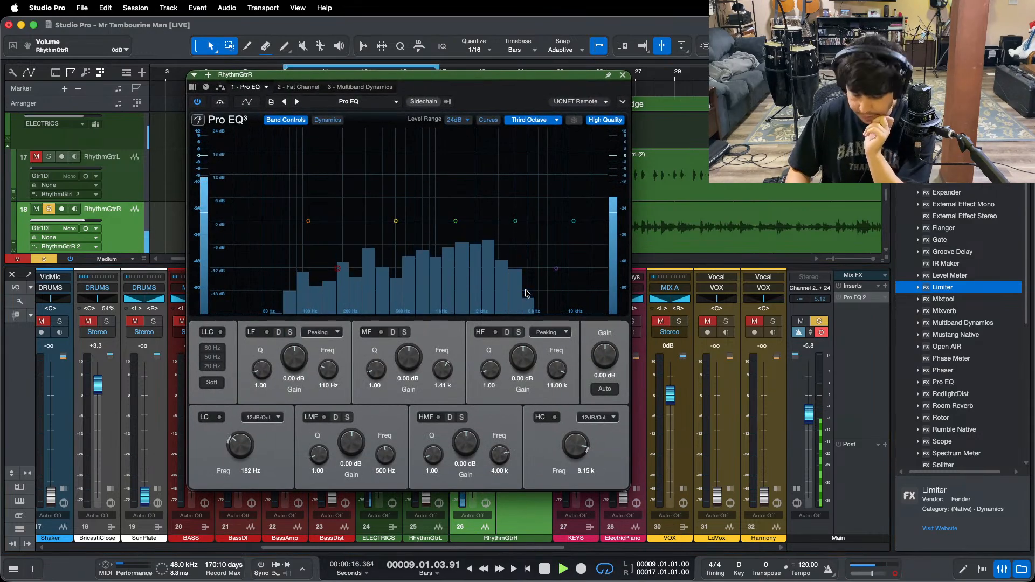
pyautogui.click(219, 417)
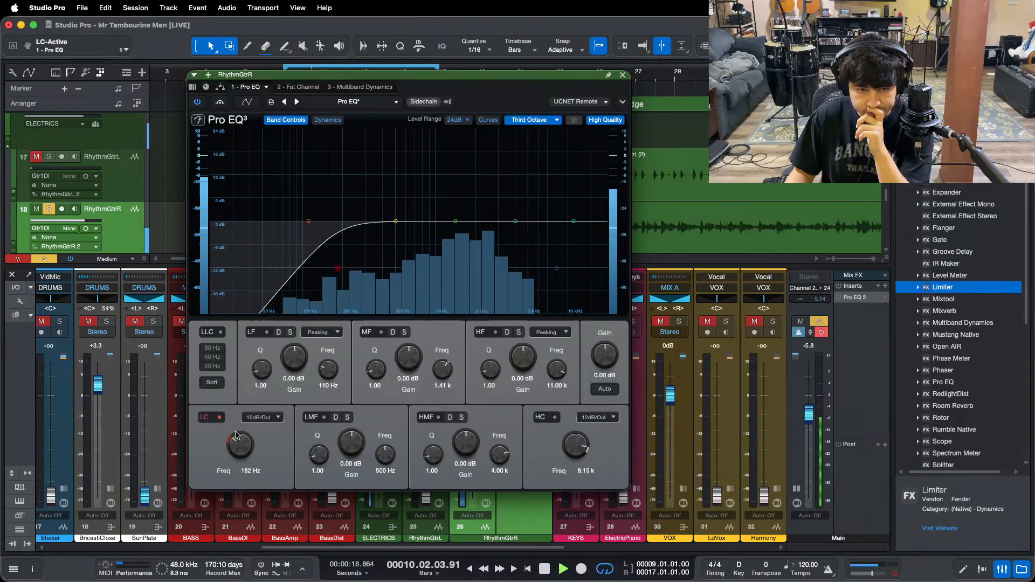
pyautogui.click(555, 416)
pyautogui.moveTo(582, 442); pyautogui.dragTo(583, 445)
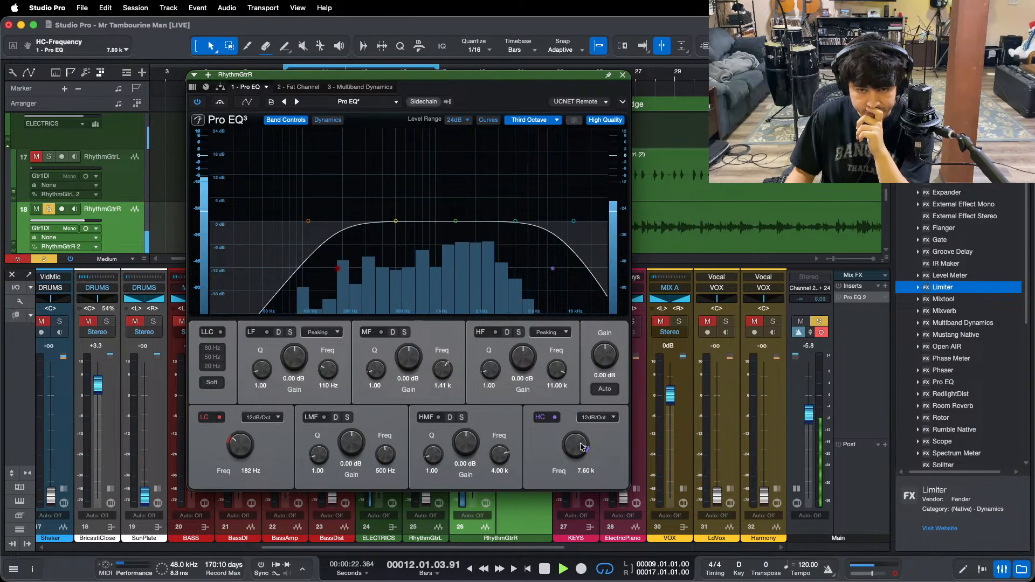
pyautogui.click(533, 120)
pyautogui.click(524, 166)
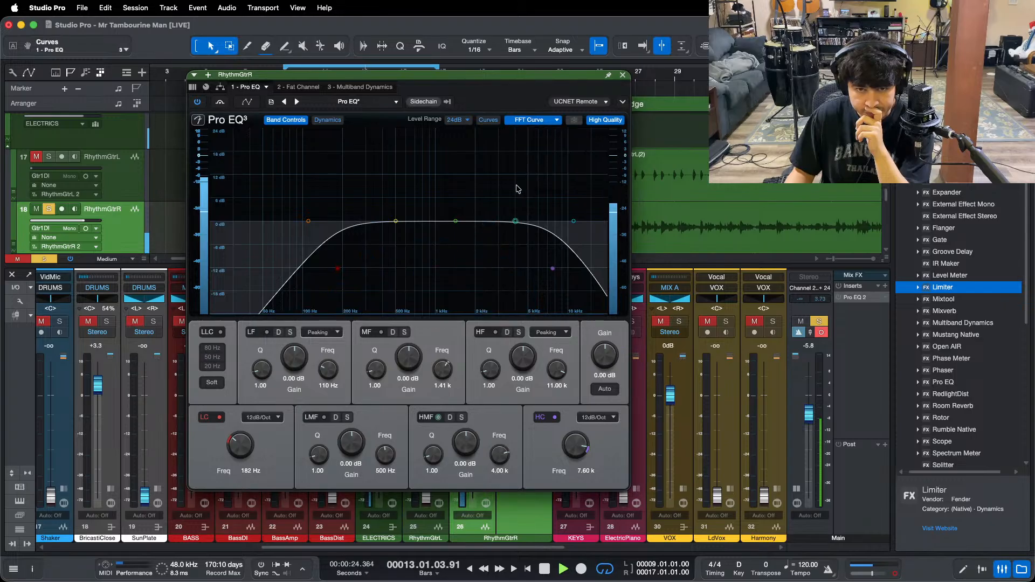
# Step: Sweep a boosted LMF band with Q 24 to find the resonance, and cut it by 12 dB at 1.18 kHz
pyautogui.moveTo(320, 454); pyautogui.dragTo(436, 118)
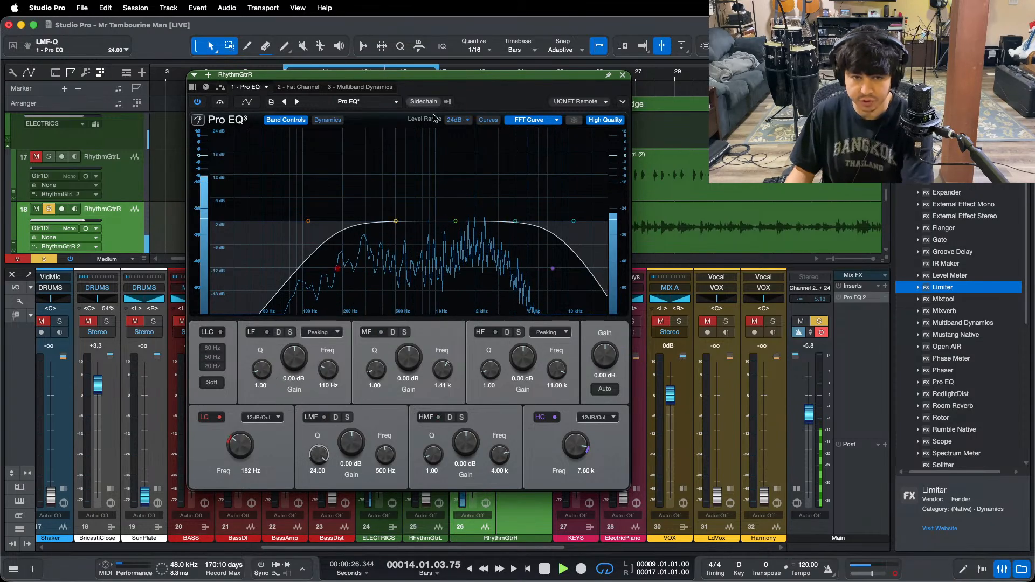
pyautogui.moveTo(395, 221); pyautogui.dragTo(459, 236)
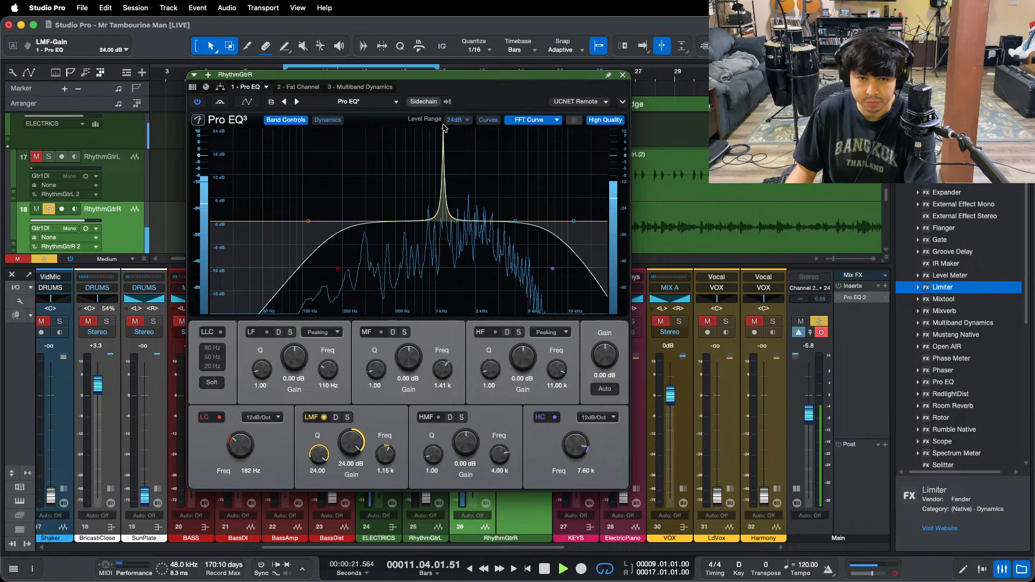
pyautogui.moveTo(445, 110); pyautogui.dragTo(447, 109)
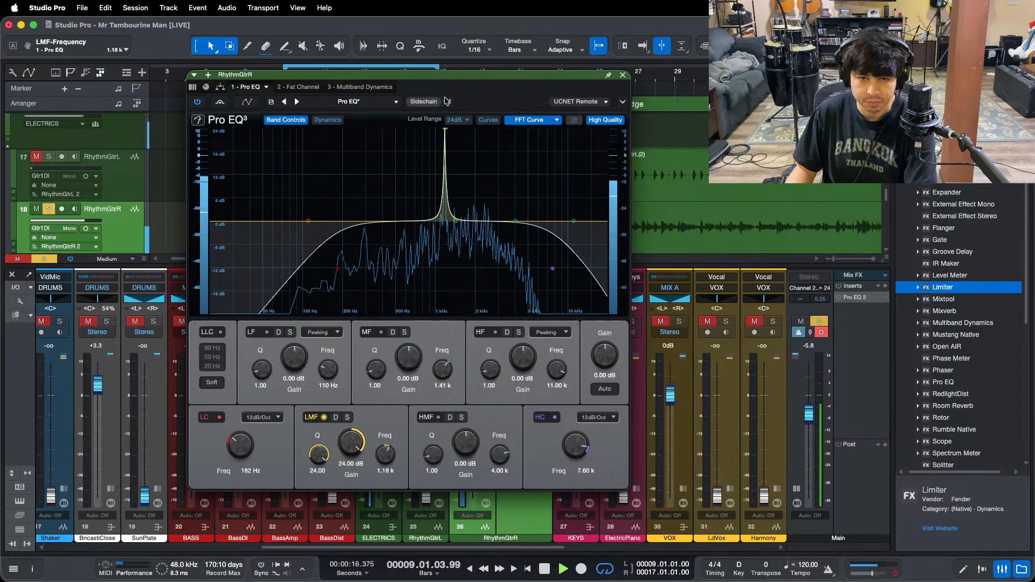
pyautogui.moveTo(444, 95); pyautogui.dragTo(443, 95)
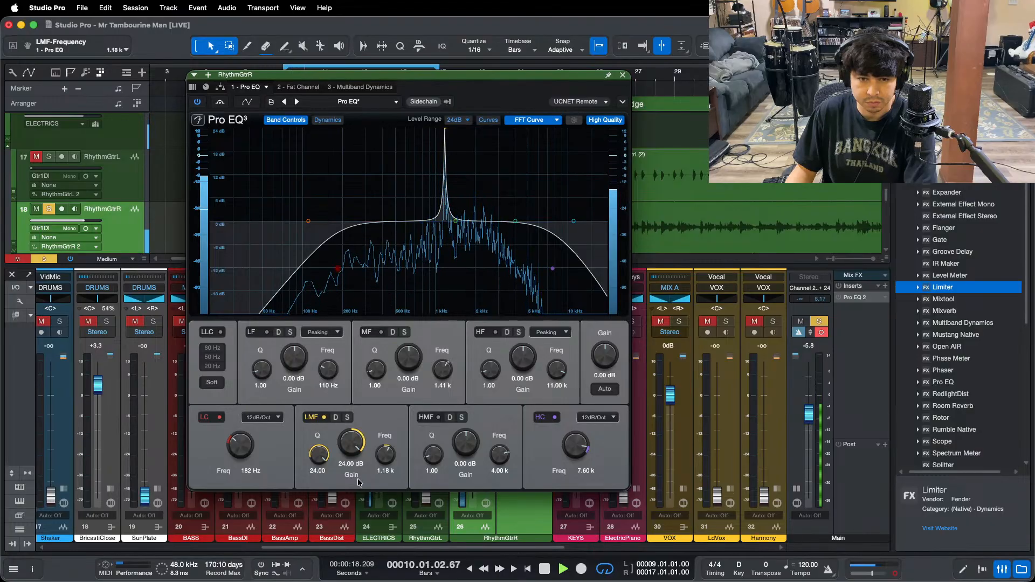
pyautogui.moveTo(353, 445); pyautogui.dragTo(354, 482)
pyautogui.scroll(-1, 352, 443)
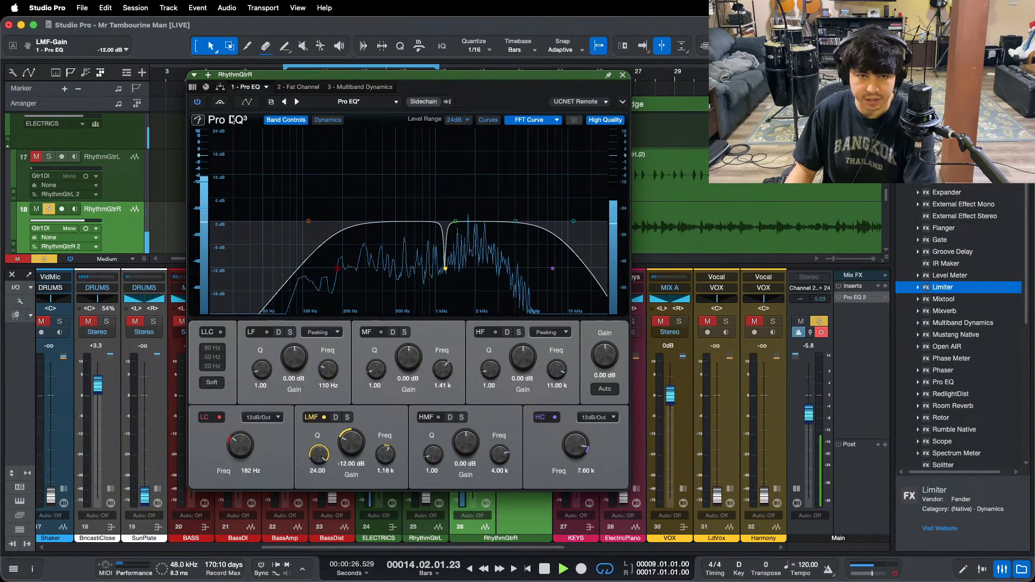
# Step: Set the compressor's gain reduction to 4.60 in RhythmGtrR's Fat Channel and compare it bypassed and engaged
pyautogui.click(292, 87)
pyautogui.click(518, 120)
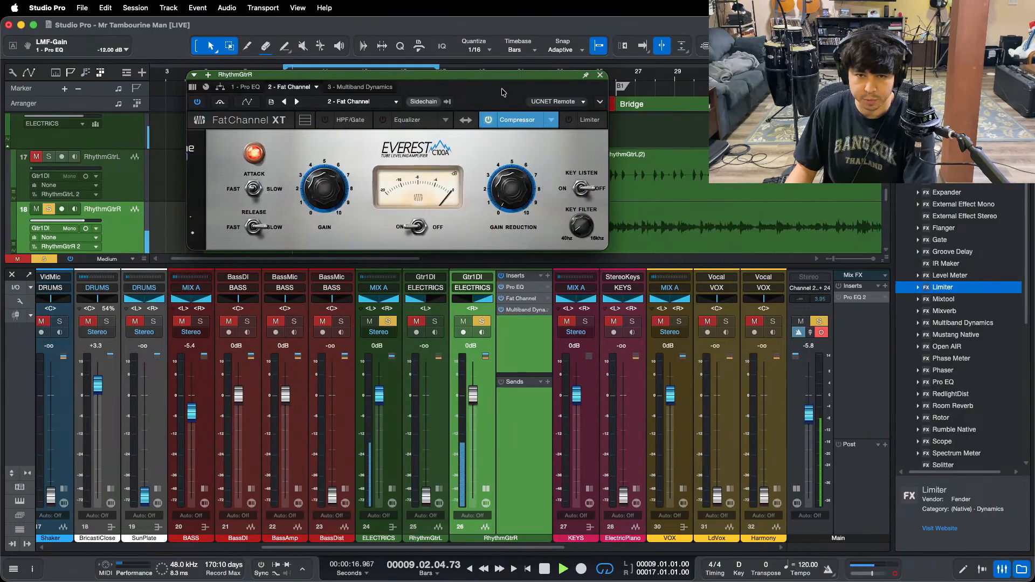
pyautogui.moveTo(495, 74); pyautogui.dragTo(513, 265)
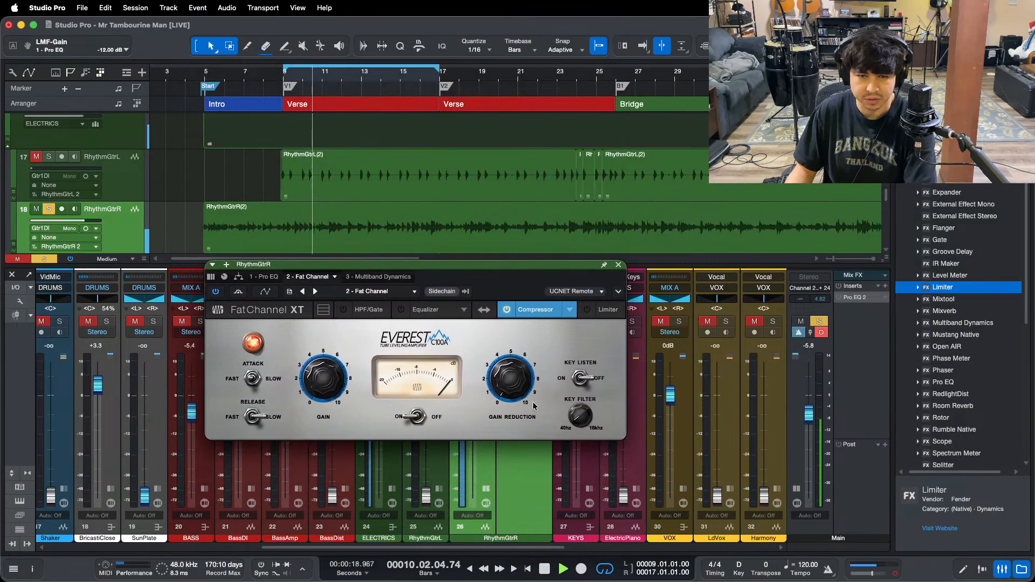
pyautogui.moveTo(534, 405); pyautogui.dragTo(521, 345)
pyautogui.scroll(5, 513, 364)
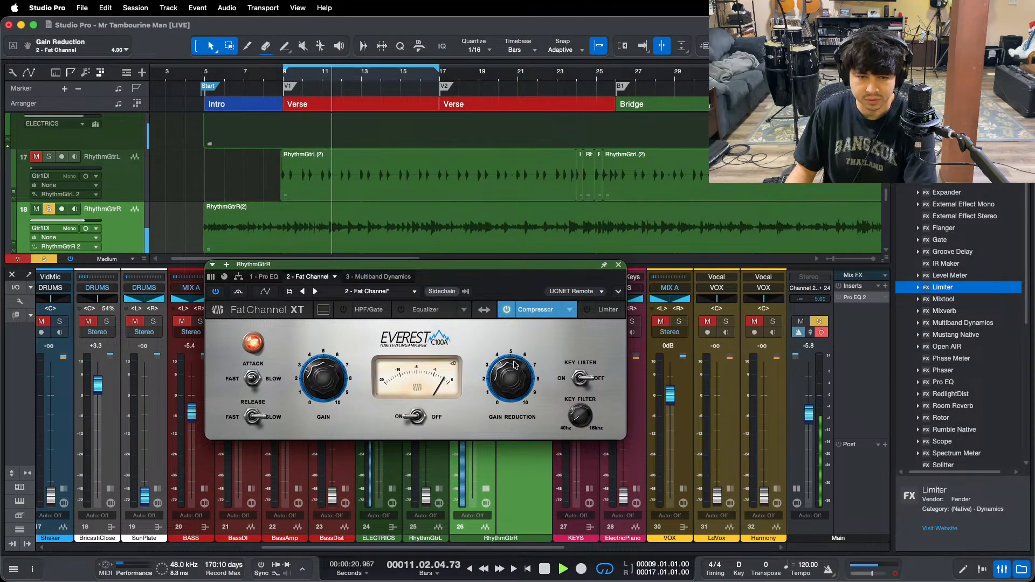
pyautogui.scroll(1, 513, 365)
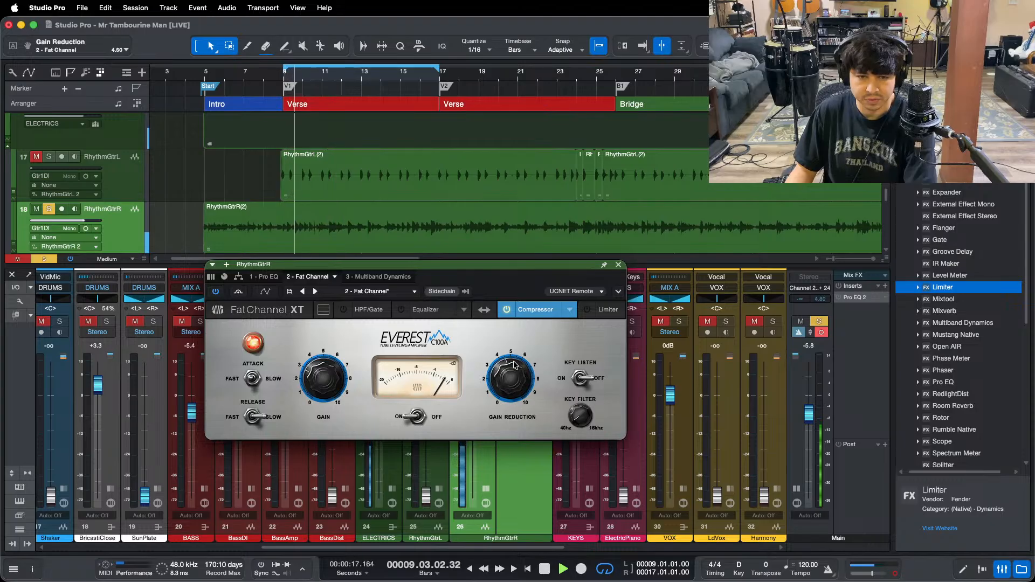
pyautogui.scroll(-1, 514, 365)
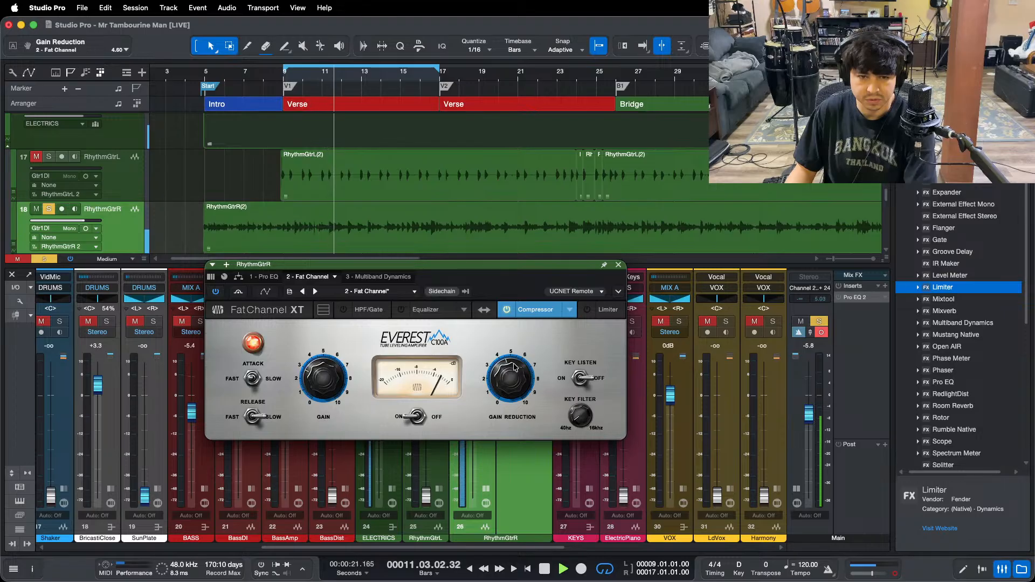
pyautogui.click(505, 311)
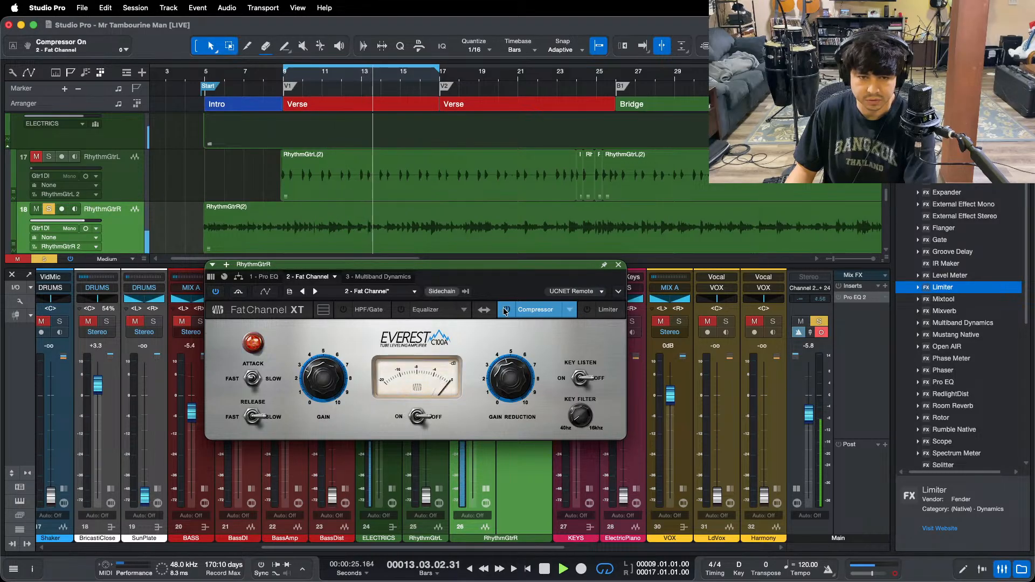
pyautogui.click(505, 311)
# Step: In RhythmGtrR's Multiband Dynamics, turn on relative editing of all bands and set the H band's low threshold to -23.64, auditioning it soloed
pyautogui.click(383, 276)
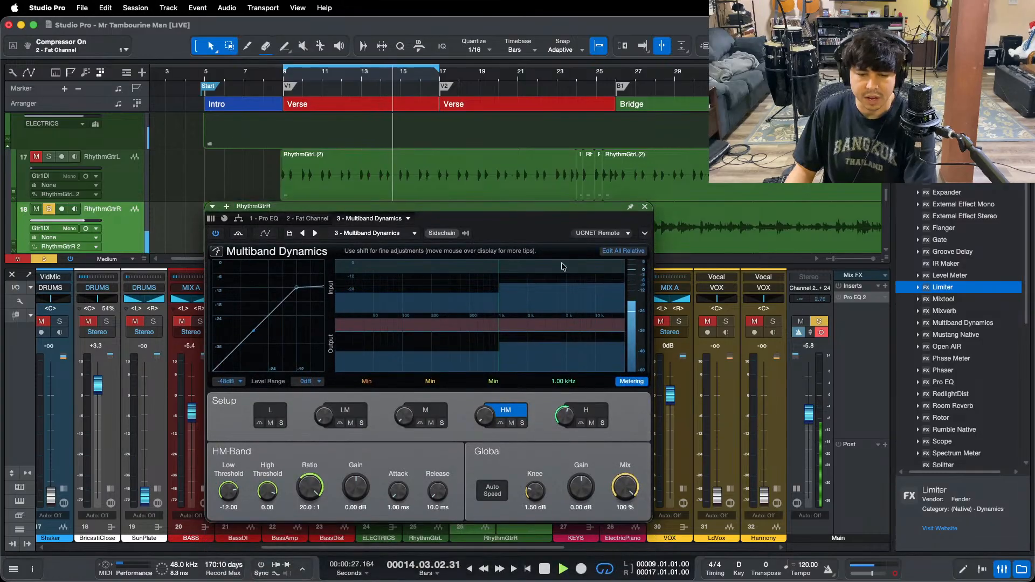
pyautogui.click(623, 251)
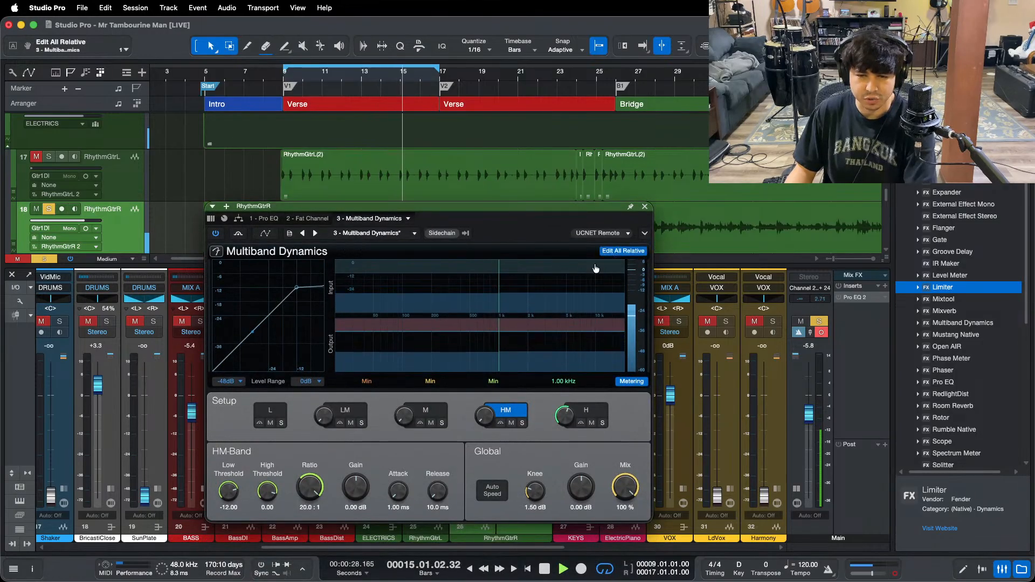
pyautogui.click(590, 411)
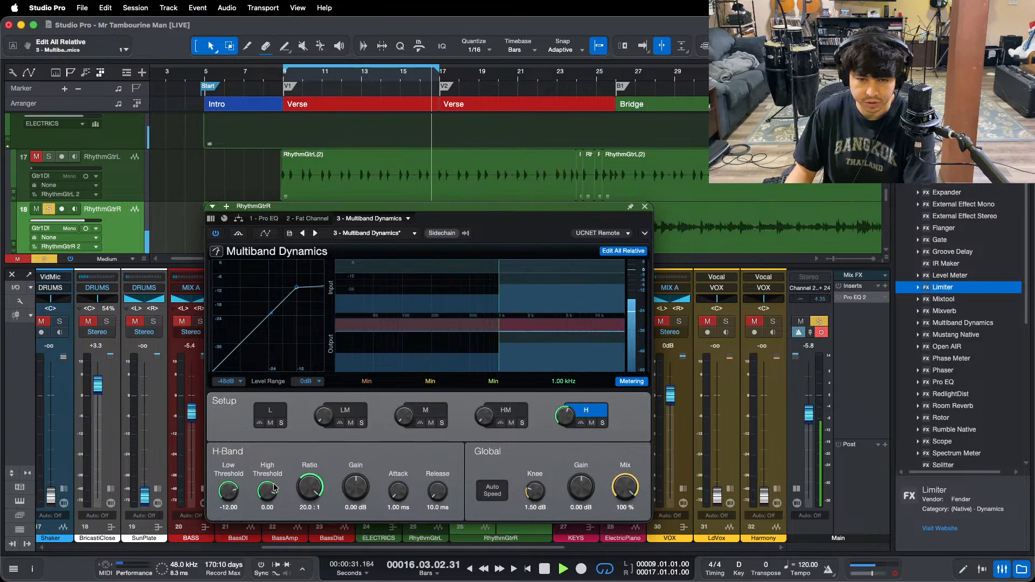
pyautogui.moveTo(224, 484); pyautogui.dragTo(225, 491)
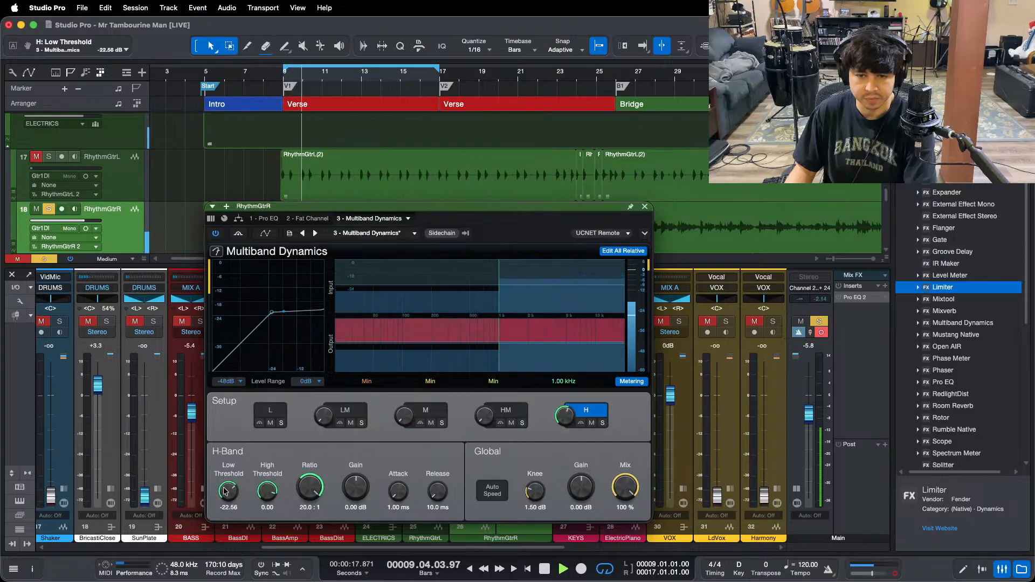
pyautogui.click(603, 423)
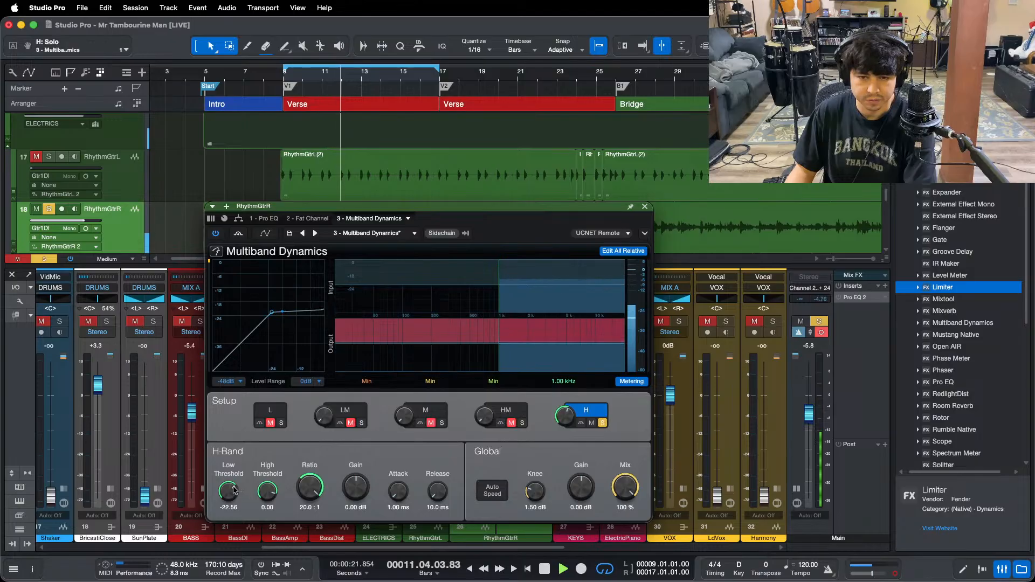
pyautogui.moveTo(234, 490); pyautogui.dragTo(226, 482)
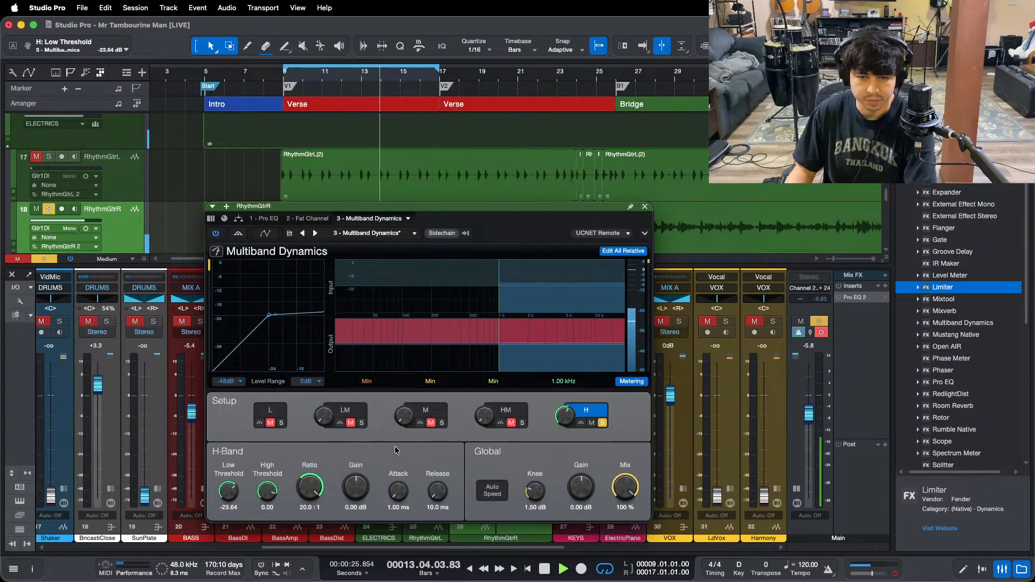
pyautogui.click(603, 423)
# Step: Audition the HM band soloed, set its low threshold to -27.96 and gain to 4.32 dB, and close the plug-in window
pyautogui.click(521, 425)
pyautogui.click(522, 429)
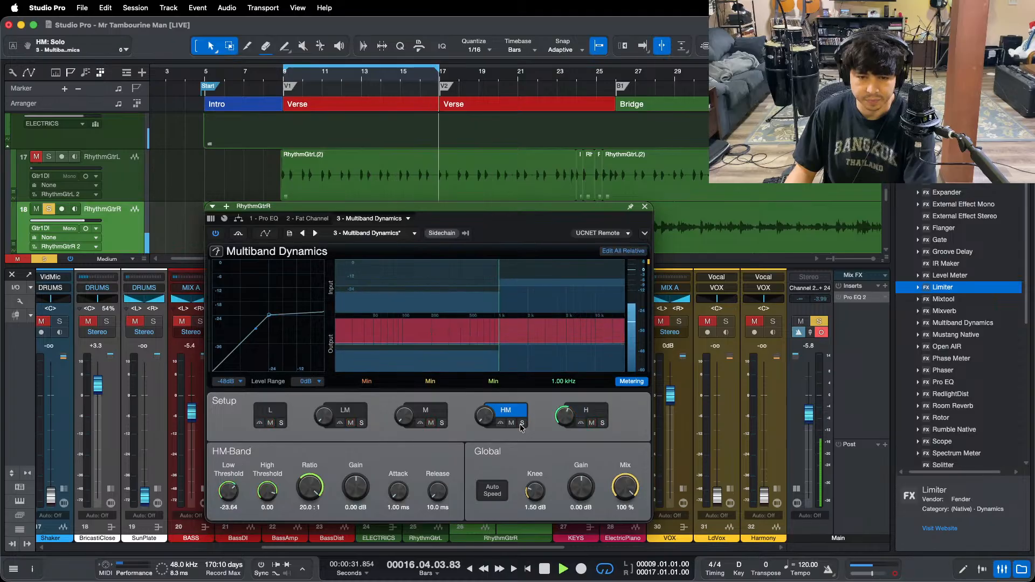
pyautogui.scroll(-3, 233, 494)
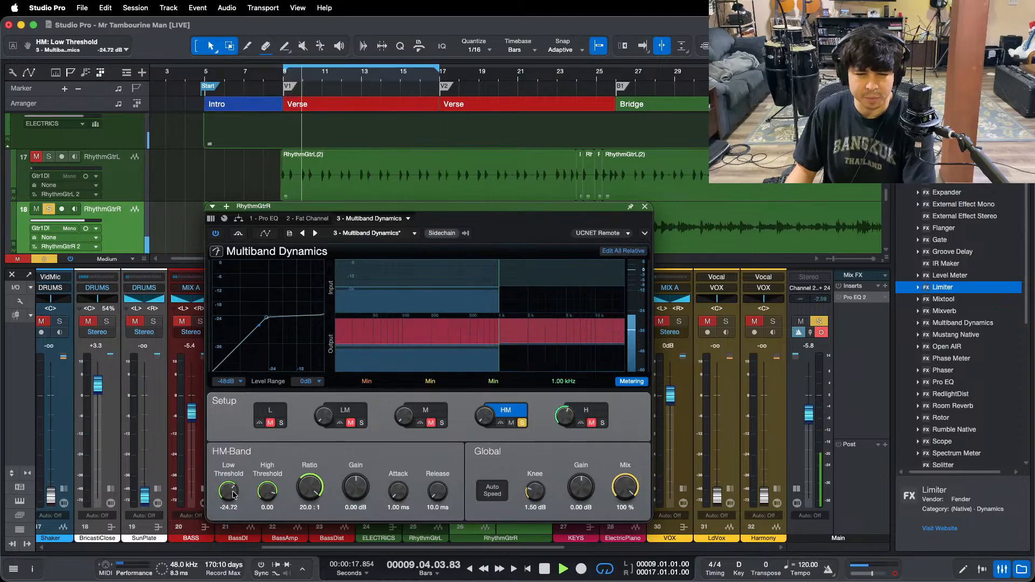
pyautogui.scroll(-1, 233, 495)
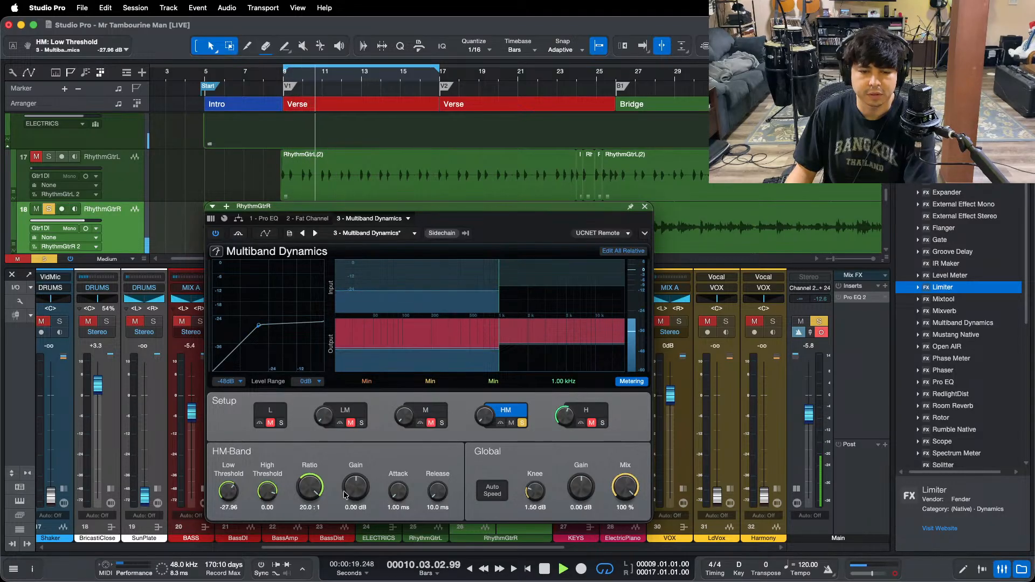
pyautogui.scroll(2, 360, 492)
pyautogui.scroll(2, 359, 492)
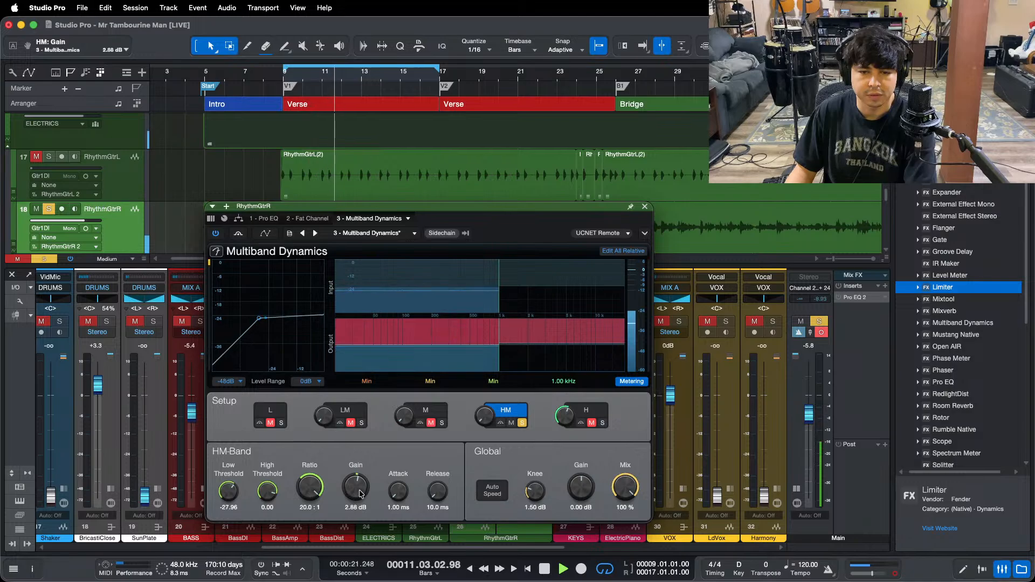
pyautogui.click(521, 423)
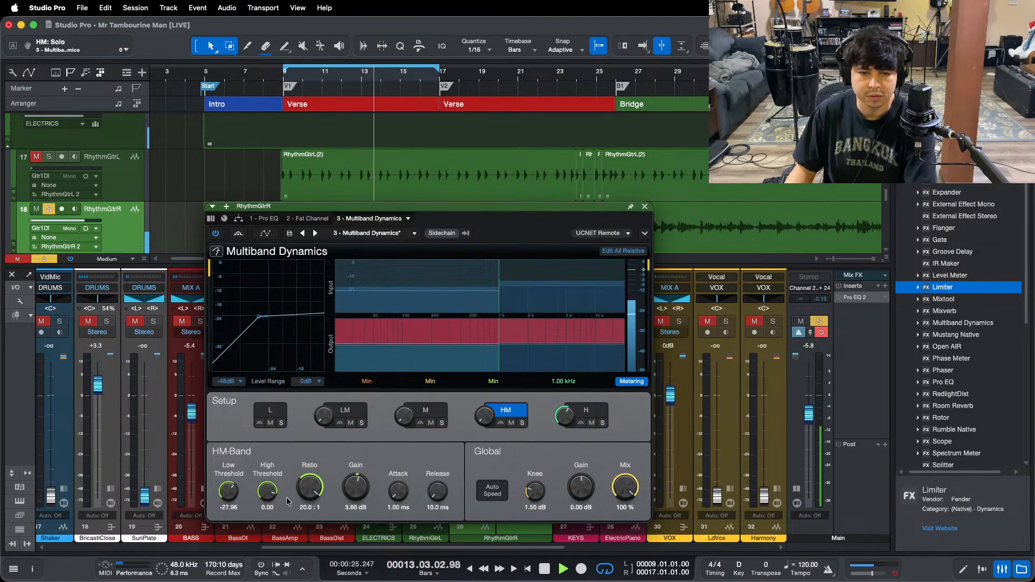
pyautogui.scroll(1, 348, 478)
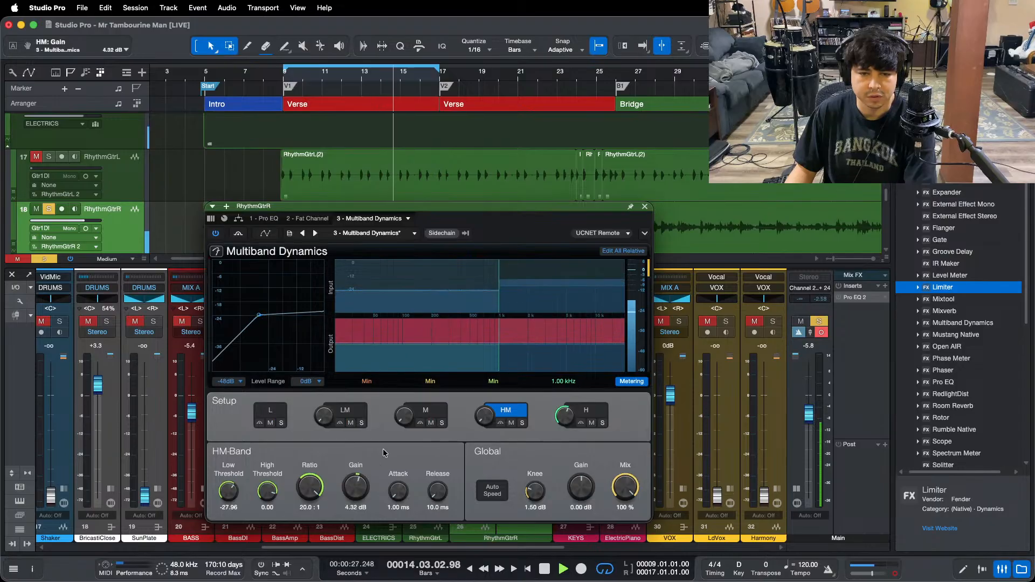
pyautogui.click(644, 207)
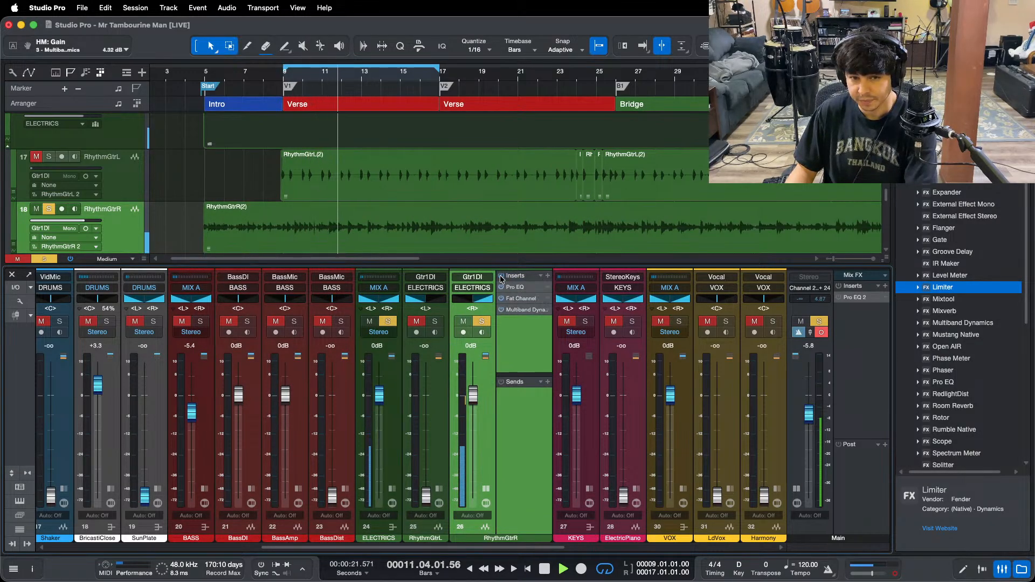
# Step: Add a second Pro EQ after Multiband Dynamics on RhythmGtrR and show its spectrum as FFT Curve
pyautogui.moveTo(931, 384); pyautogui.dragTo(518, 321)
pyautogui.moveTo(513, 194); pyautogui.dragTo(517, 127)
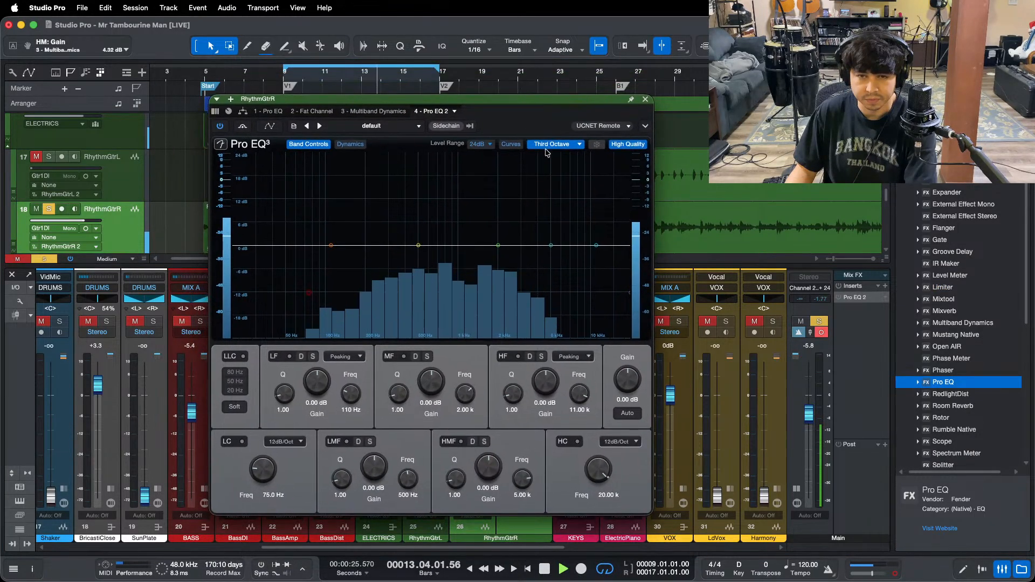
pyautogui.click(555, 144)
pyautogui.click(550, 197)
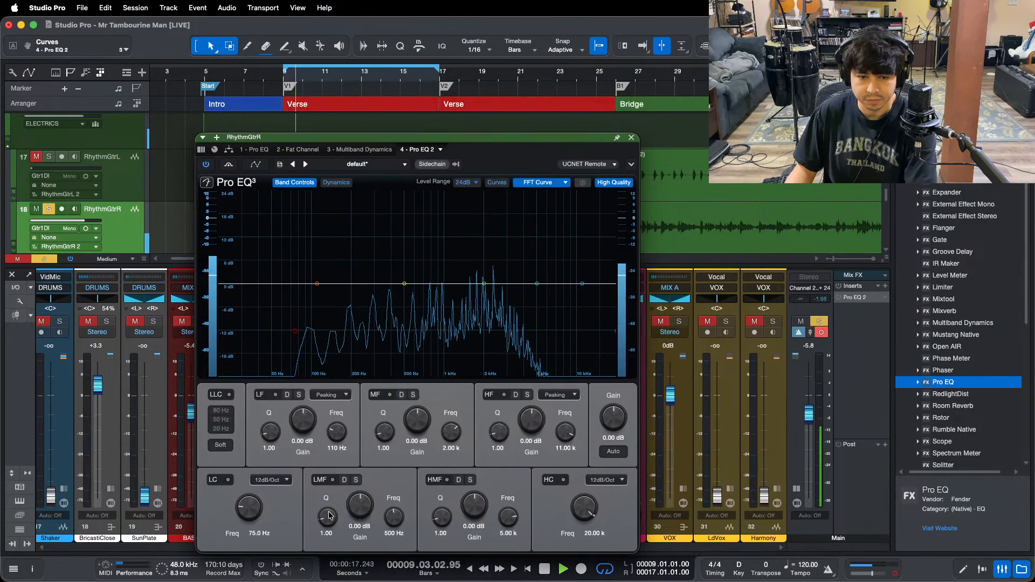
# Step: Sweep a boosted LMF band with Q 24 in the second Pro EQ to find the resonance, and cut it by 12 dB at 886 Hz
pyautogui.scroll(10, 425, 287)
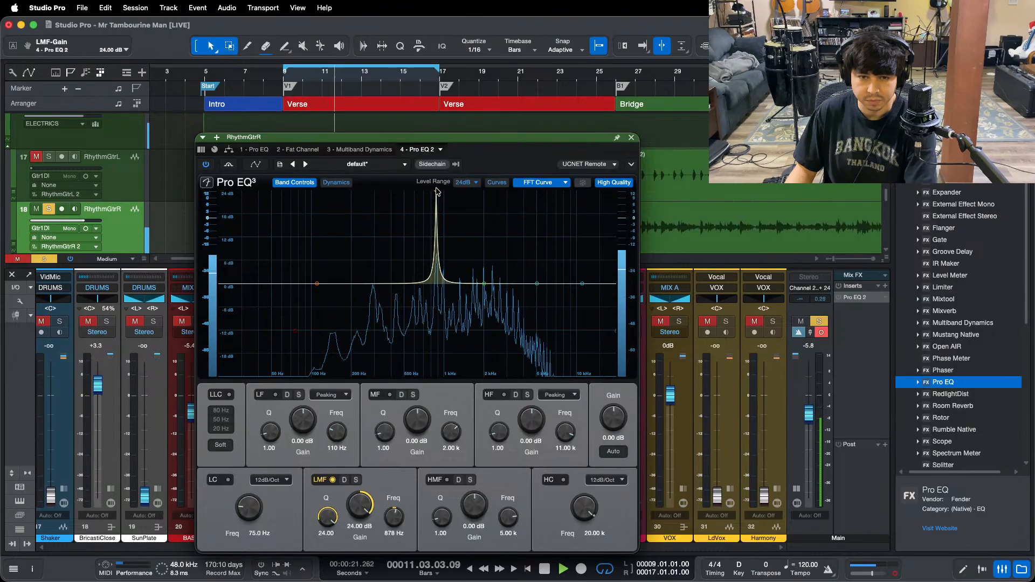
pyautogui.moveTo(436, 181); pyautogui.dragTo(437, 159)
pyautogui.moveTo(437, 155); pyautogui.dragTo(436, 153)
pyautogui.press('space')
pyautogui.press('space')
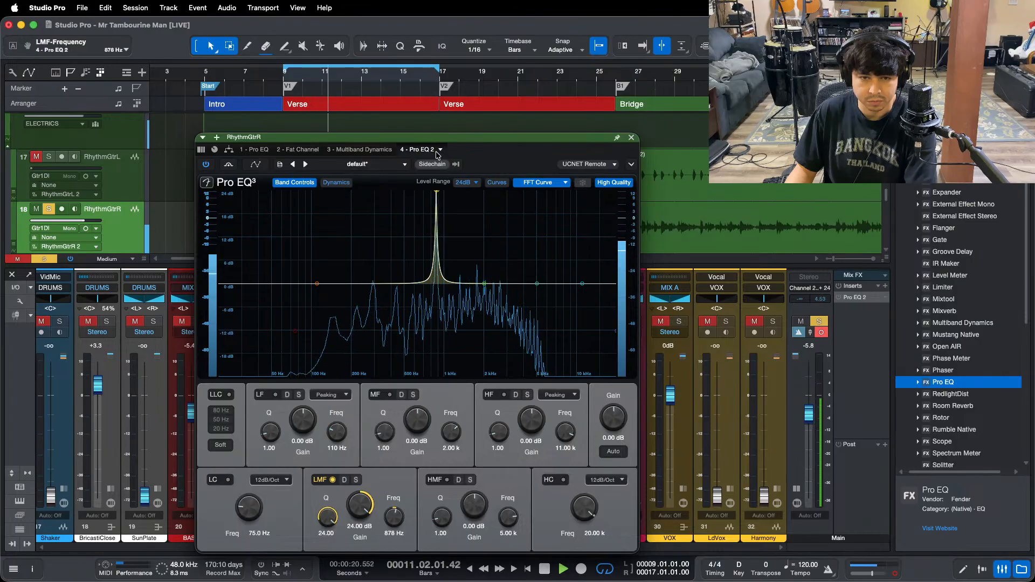
pyautogui.moveTo(438, 152); pyautogui.dragTo(437, 152)
pyautogui.moveTo(360, 505)
pyautogui.mouseDown()
pyautogui.moveTo(369, 557)
pyautogui.moveTo(363, 504)
pyautogui.mouseUp()
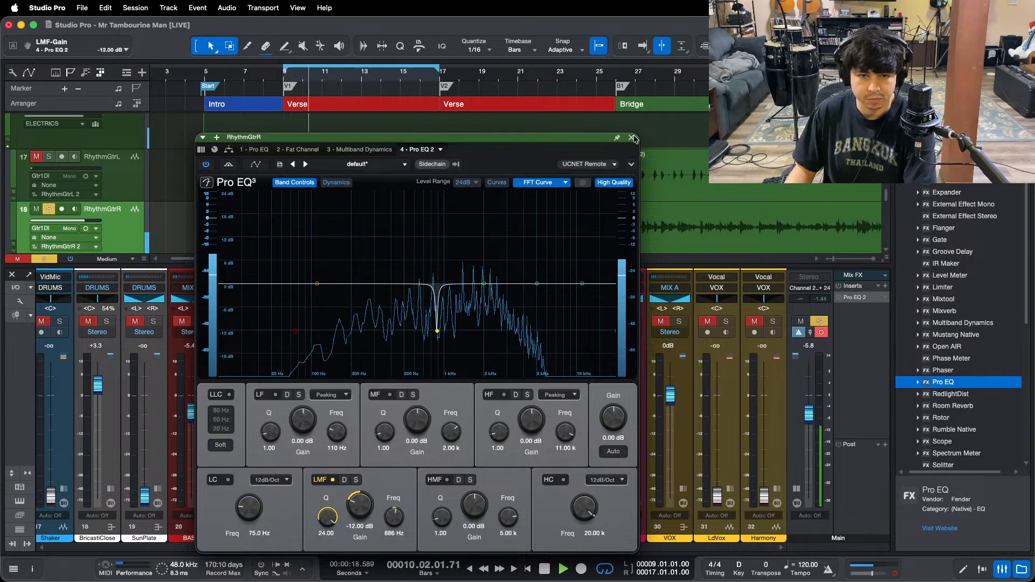
# Step: Review the Multiband Dynamics settings, close the plug-in window and lower RhythmGtrR's channel volume to -1.3 dB
pyautogui.click(355, 150)
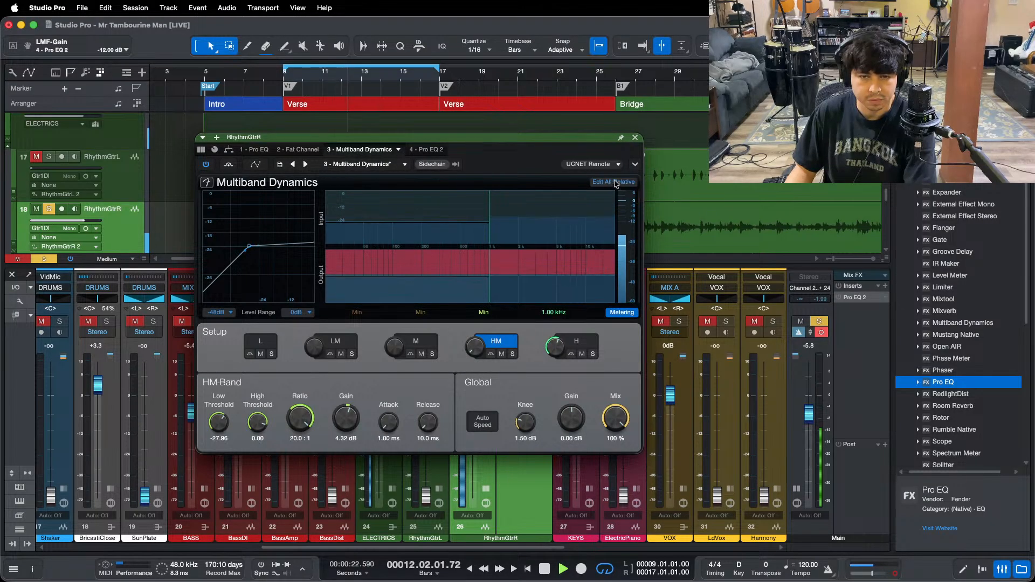
pyautogui.click(636, 138)
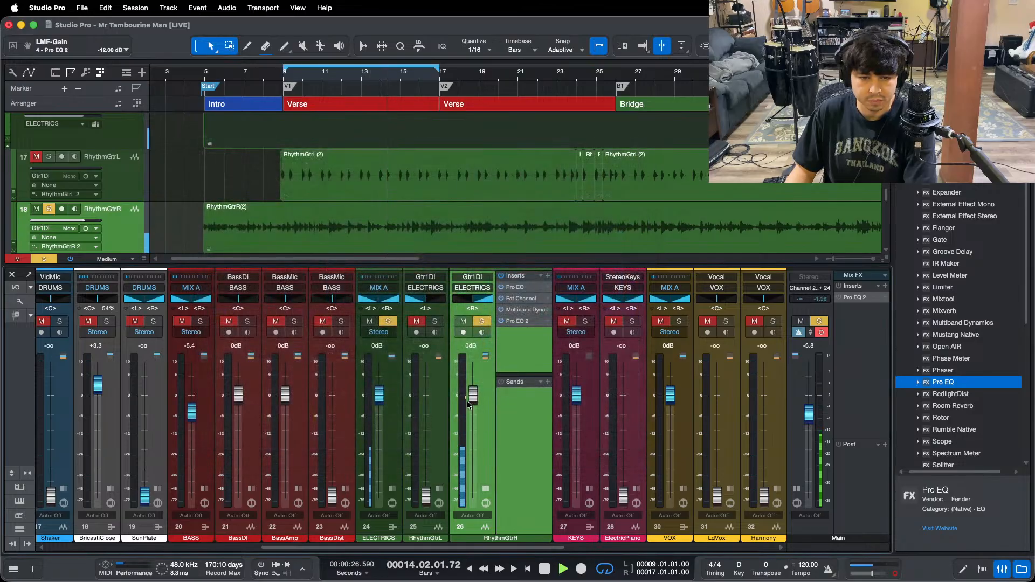
pyautogui.press('space')
pyautogui.moveTo(468, 398); pyautogui.dragTo(469, 400)
# Step: In RhythmGtrR's second Pro EQ, sweep a boosted MF band with Q 24 and cut it by 12 dB at 973 Hz
pyautogui.click(515, 321)
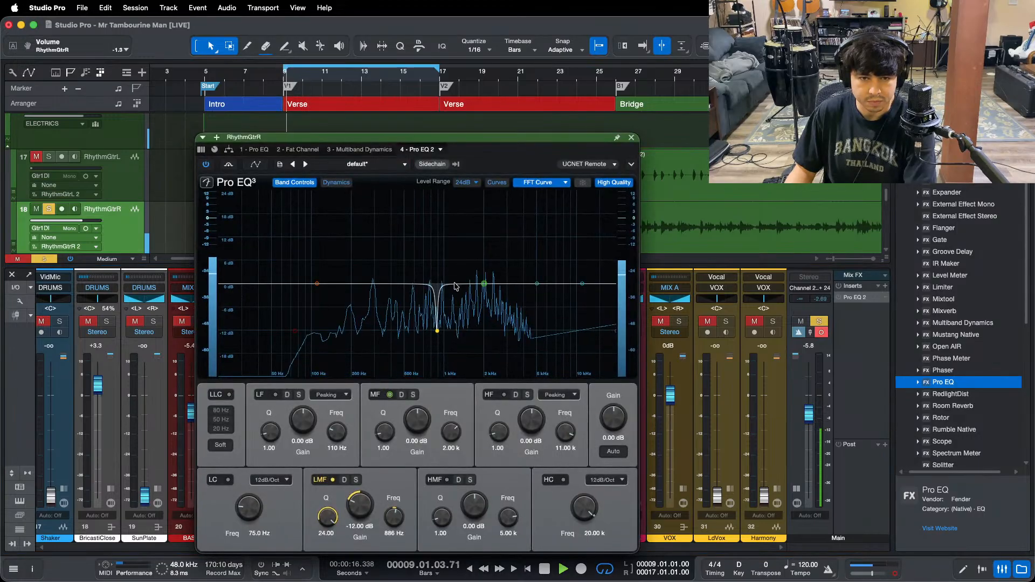
pyautogui.moveTo(486, 284); pyautogui.dragTo(443, 156)
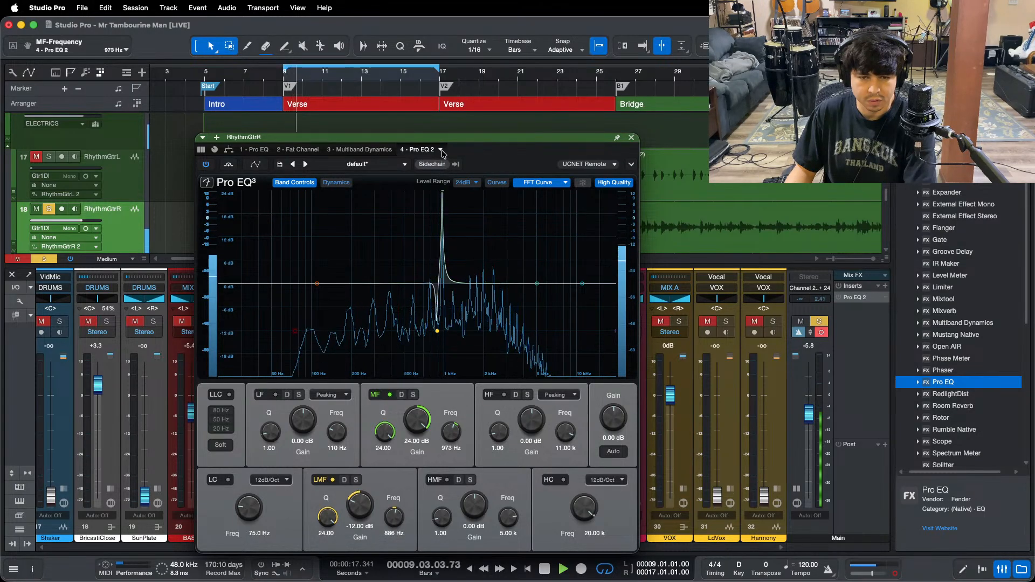
pyautogui.moveTo(416, 419); pyautogui.dragTo(414, 503)
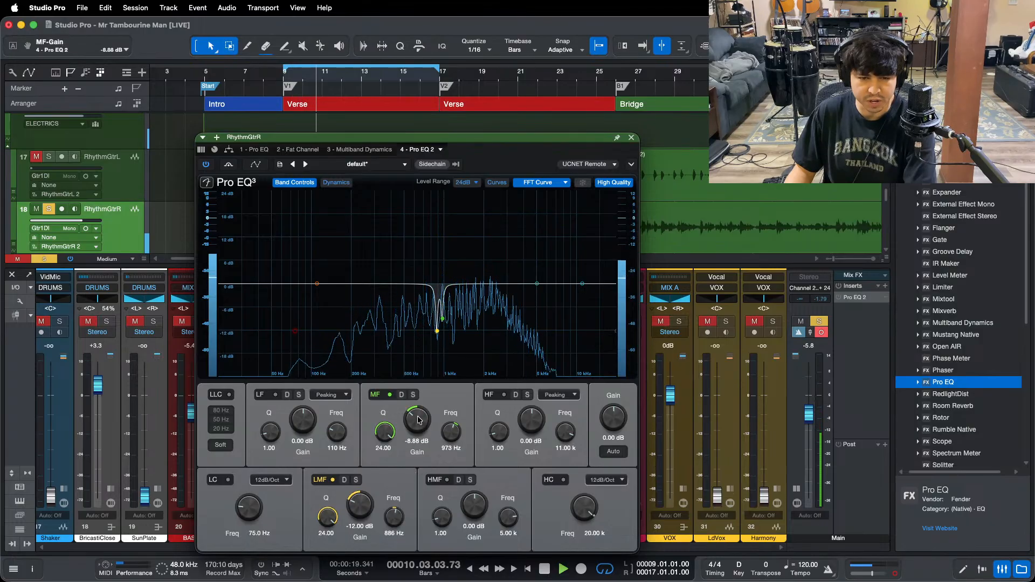
pyautogui.moveTo(418, 412); pyautogui.dragTo(417, 410)
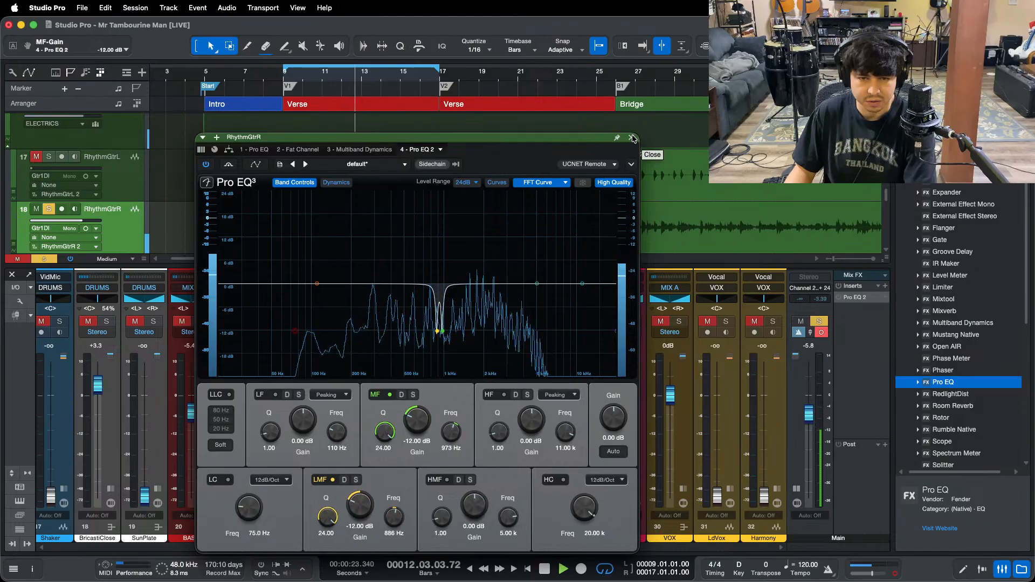
# Step: Sweep a boosted HMF band with Q 24, cut it by 12 dB at 1.96 kHz, and close the EQ window
pyautogui.moveTo(536, 283); pyautogui.dragTo(483, 174)
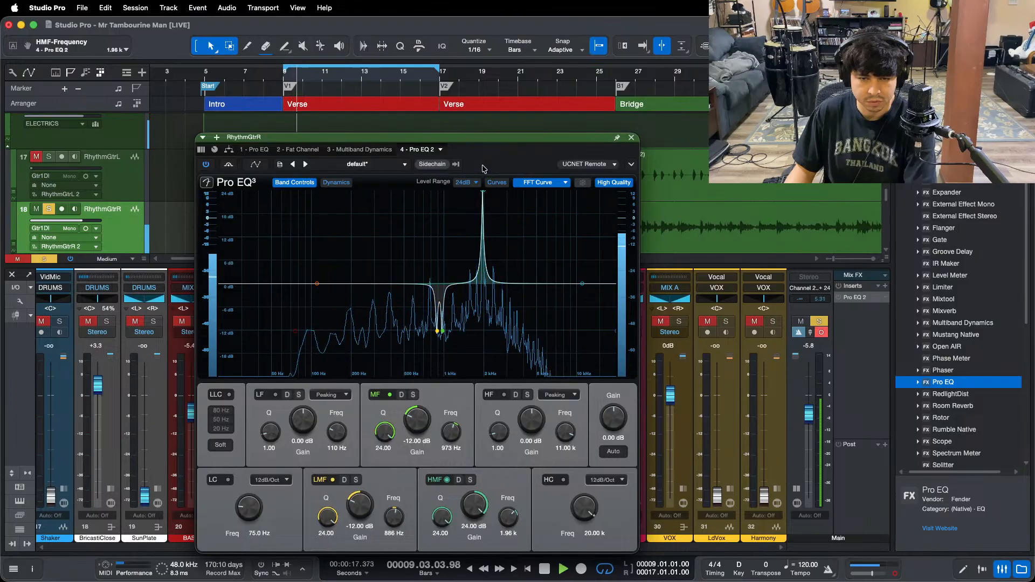
pyautogui.moveTo(482, 164); pyautogui.dragTo(482, 165)
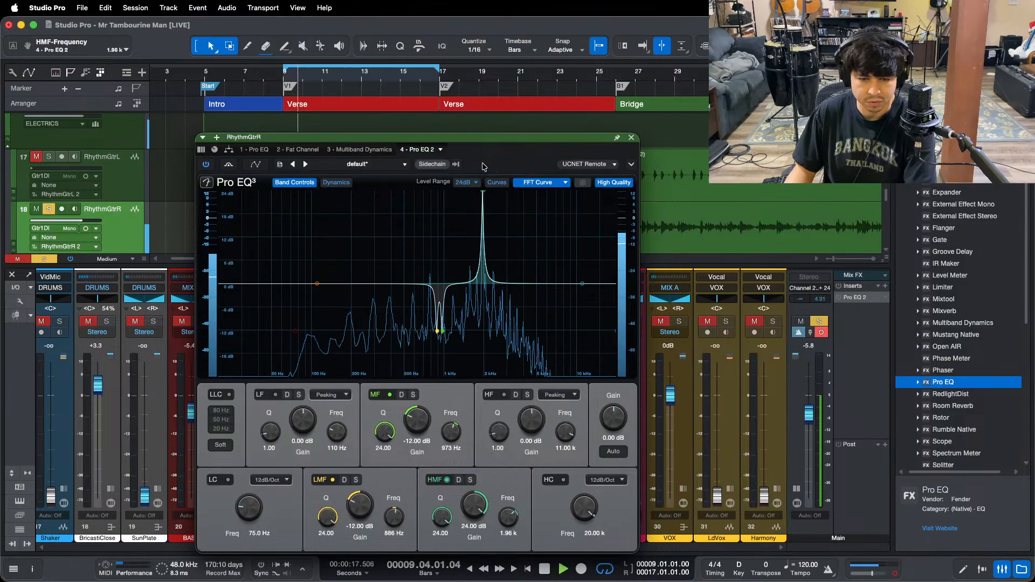
pyautogui.moveTo(474, 504); pyautogui.dragTo(477, 539)
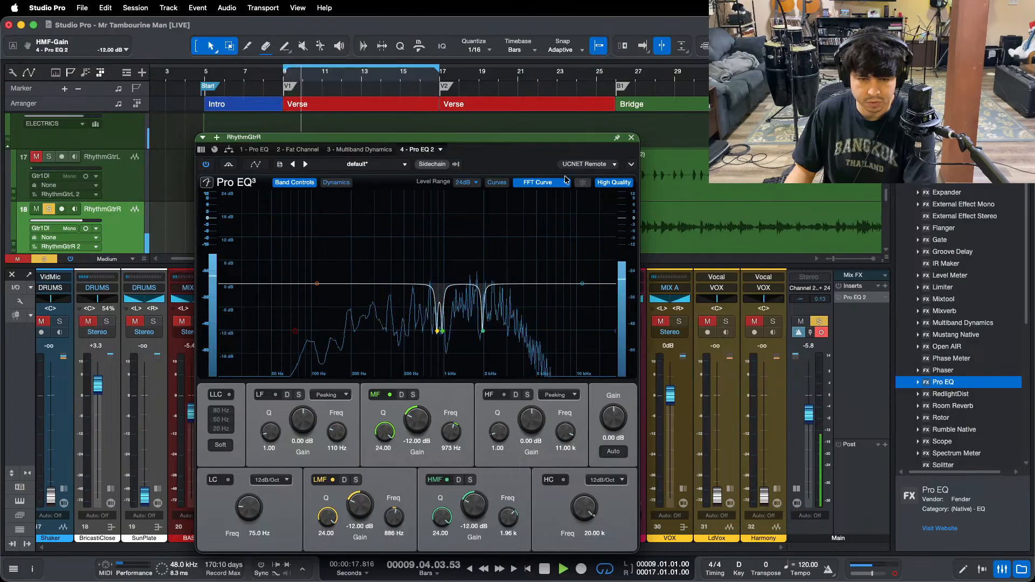
pyautogui.click(632, 136)
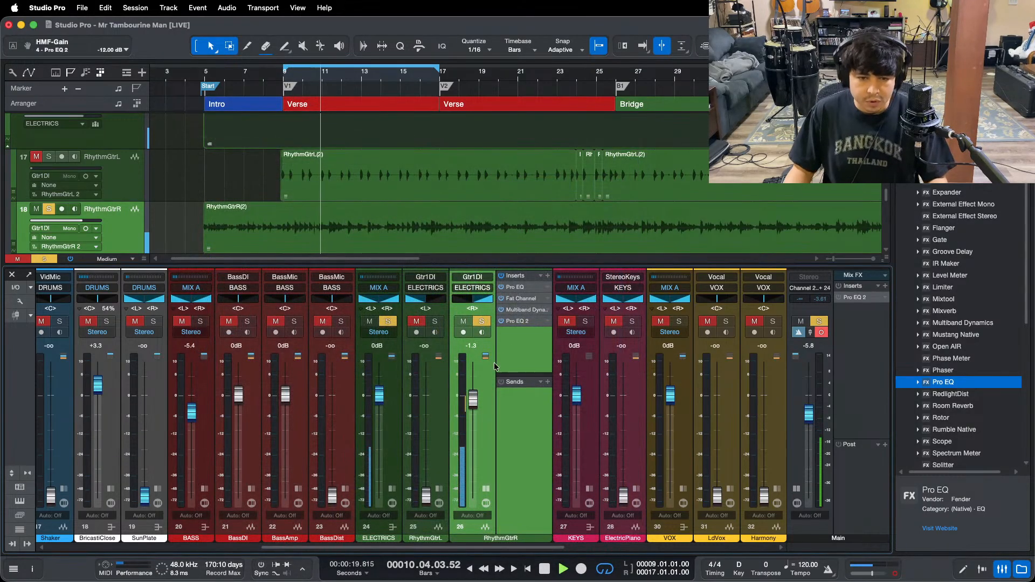
# Step: Audition RhythmGtrR with its insert chain bypassed and active, soloed and within the full mix, from the start of the verse loop
pyautogui.click(501, 278)
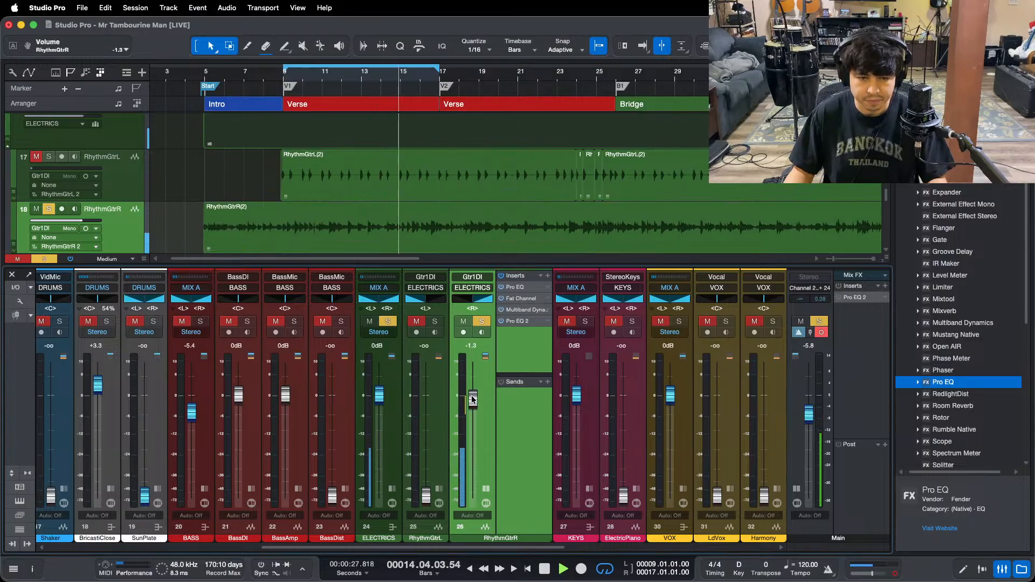
pyautogui.press('KP_1')
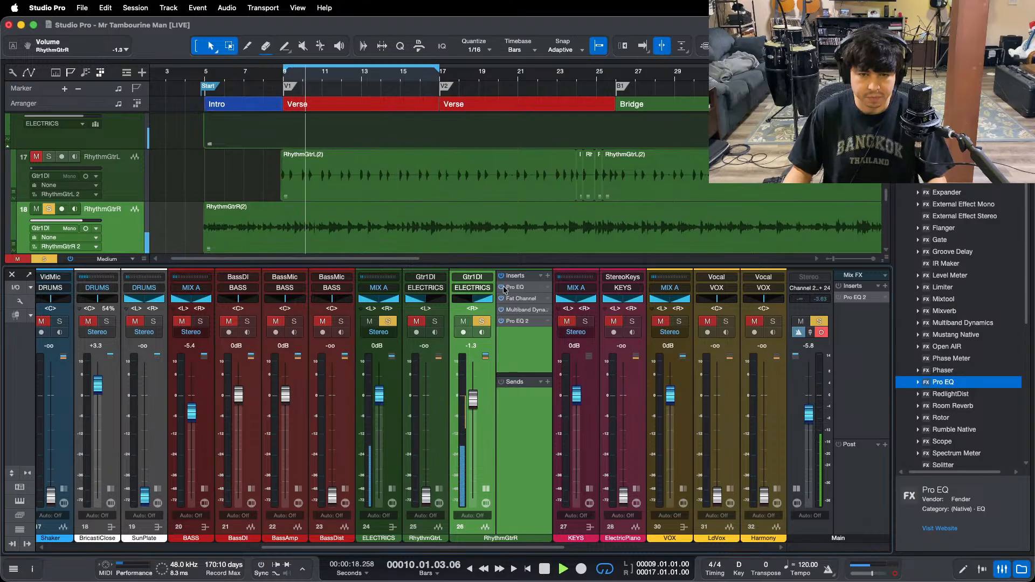
pyautogui.press('s')
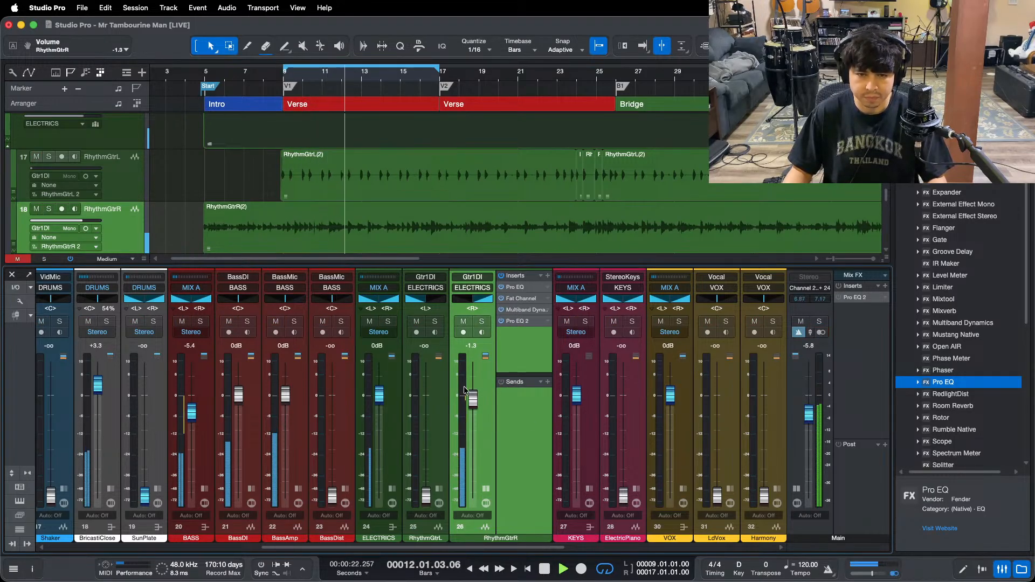
pyautogui.press('KP_1')
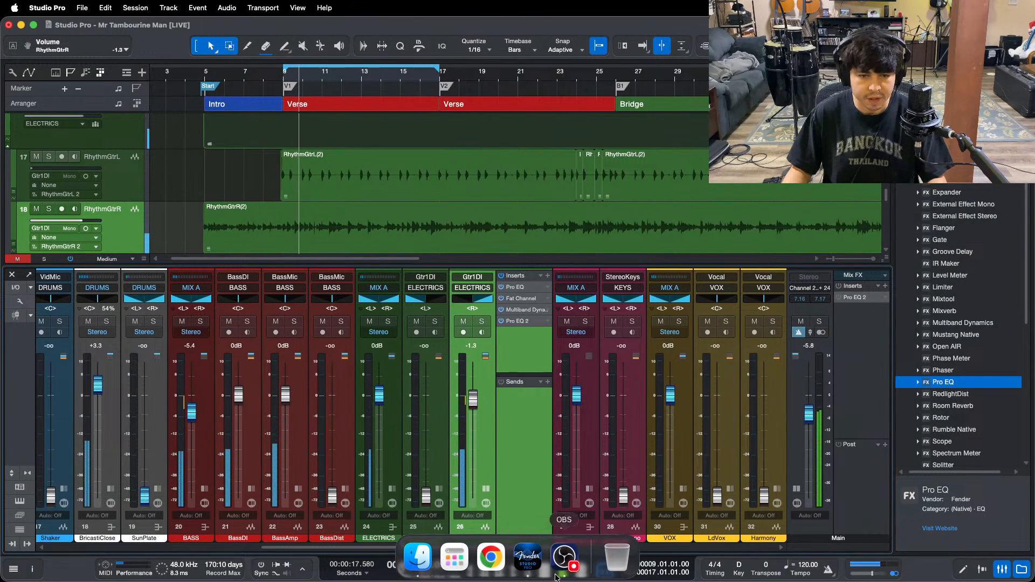
# Step: Lower the RhythmGtrR channel volume to -1.7 dB and check it both soloed and in the full mix
pyautogui.click(564, 568)
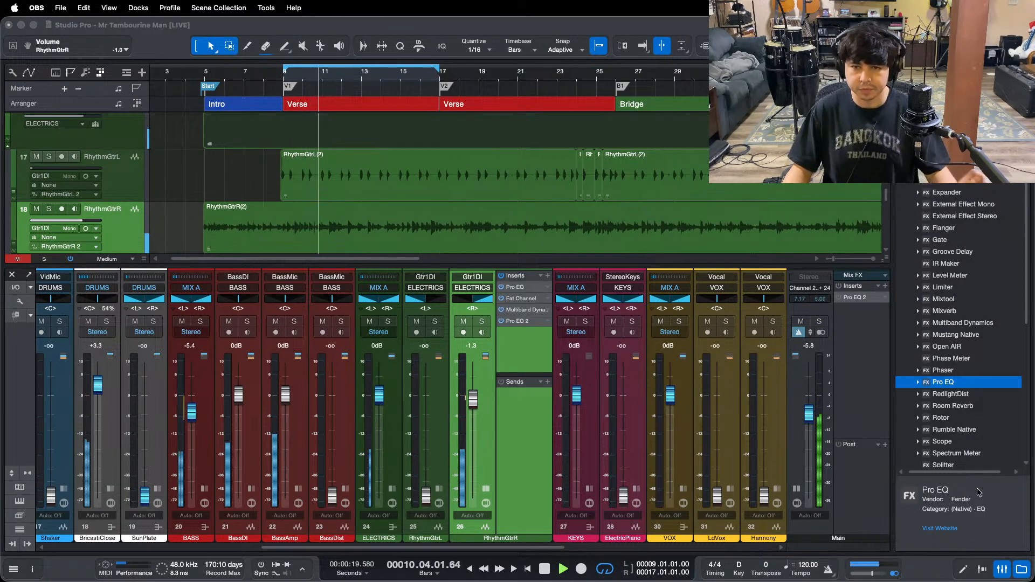
pyautogui.click(513, 334)
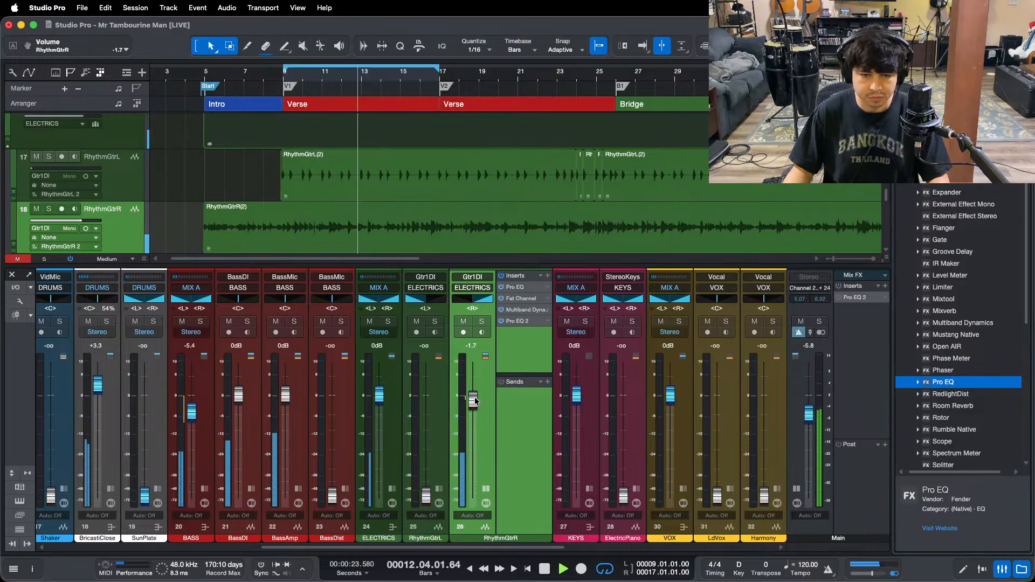
pyautogui.press('s')
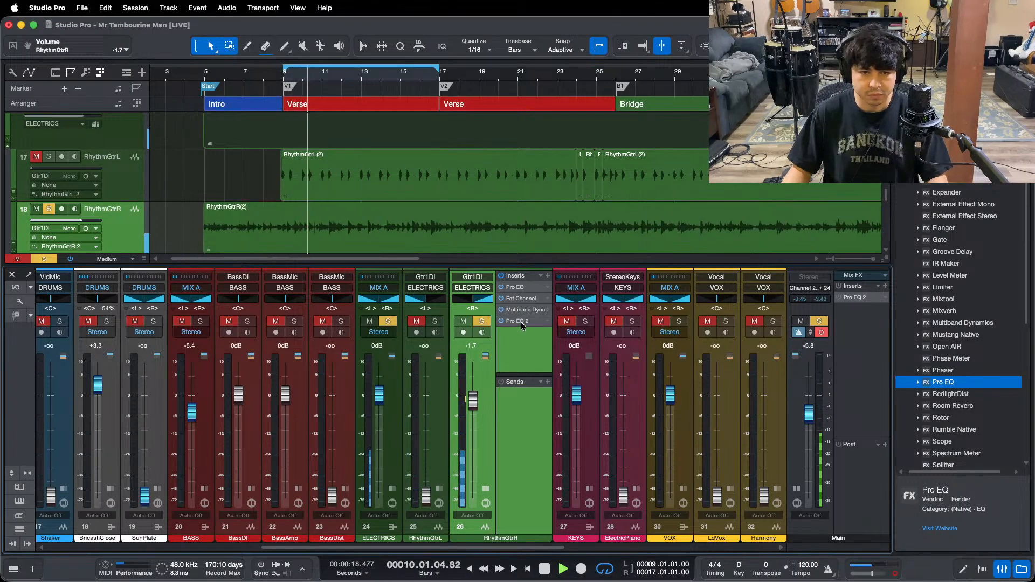
pyautogui.press('s')
# Step: Reset the RhythmGtrL channel volume to 0 dB and copy the RhythmGtrR insert chain onto RhythmGtrL
pyautogui.keyDown('super'); pyautogui.click(426, 493); pyautogui.keyUp('super')
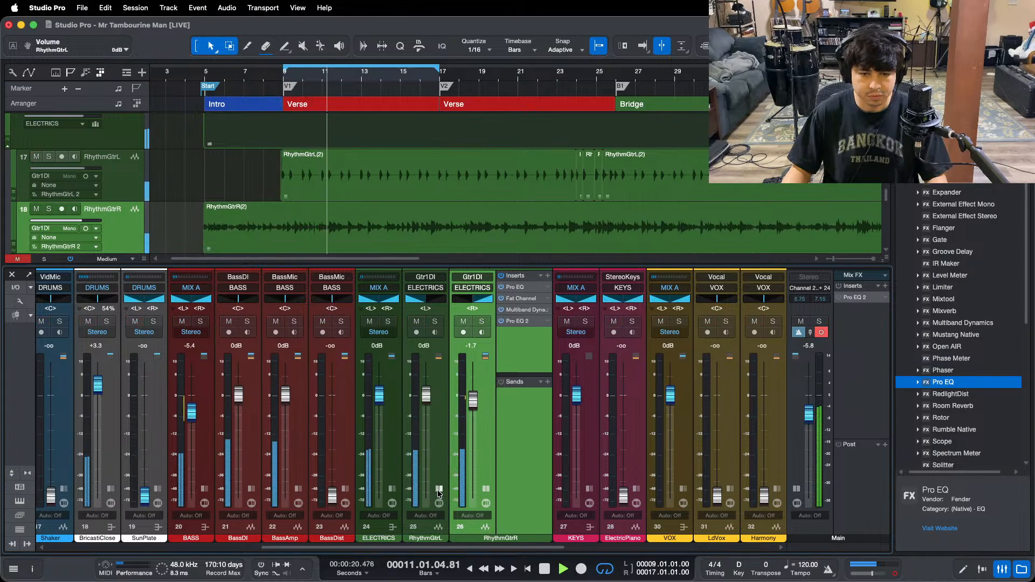
pyautogui.click(439, 490)
pyautogui.click(474, 328)
pyautogui.moveTo(575, 321); pyautogui.dragTo(473, 298)
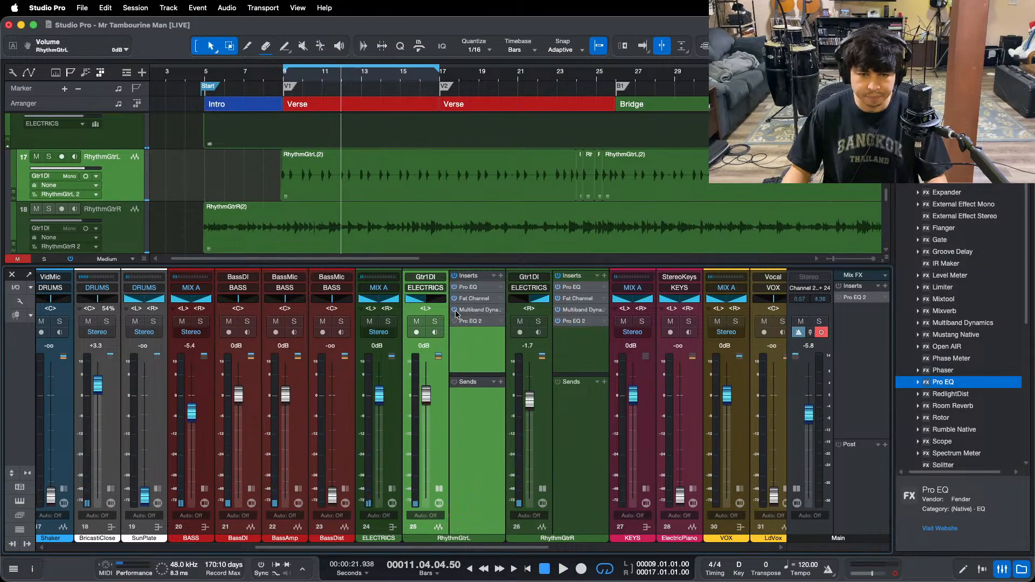
# Step: Solo RhythmGtrL and audition its first Pro EQ from the loop start with the LMF band off and on again
pyautogui.press('s')
pyautogui.doubleClick(472, 287)
pyautogui.press('KP_1')
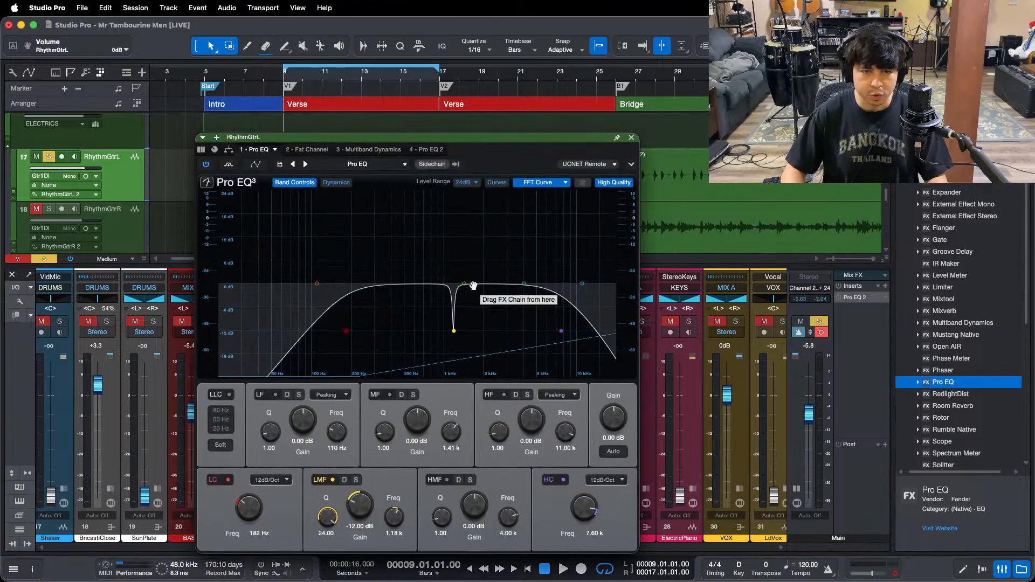
pyautogui.click(318, 479)
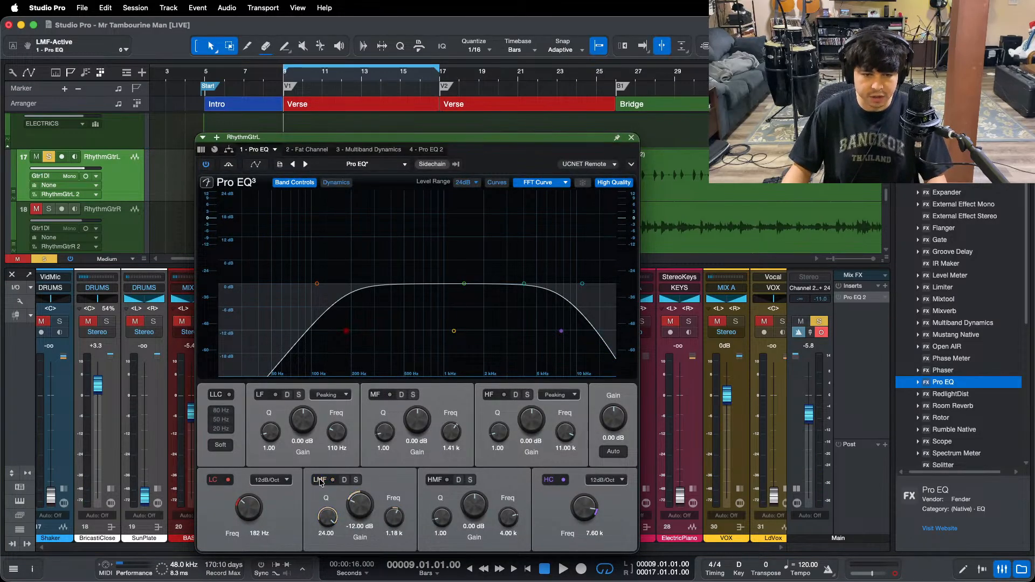
pyautogui.press('space')
pyautogui.click(320, 481)
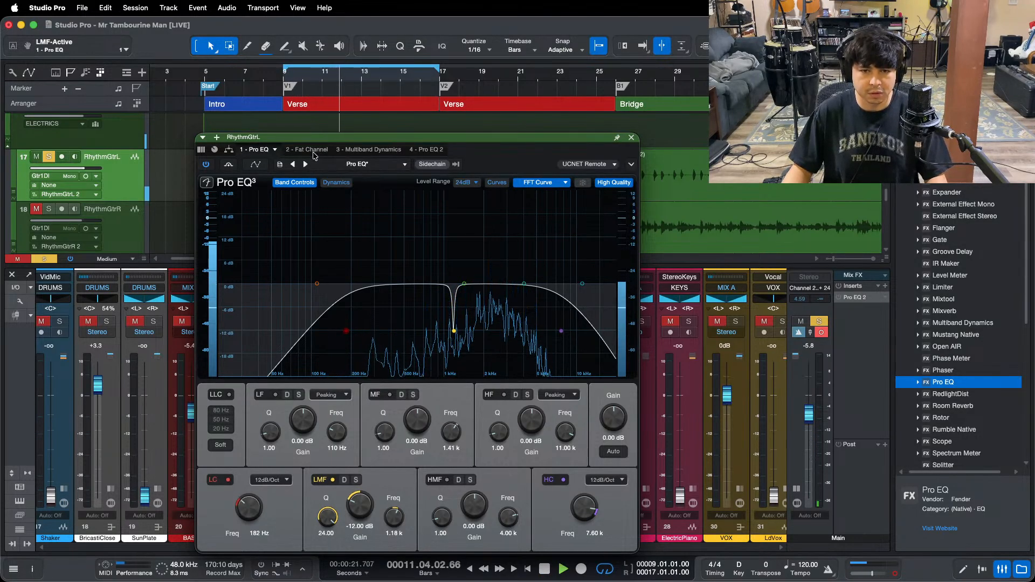
# Step: Set the gain reduction of the Fat Channel compressor on RhythmGtrL to 4.90
pyautogui.click(318, 151)
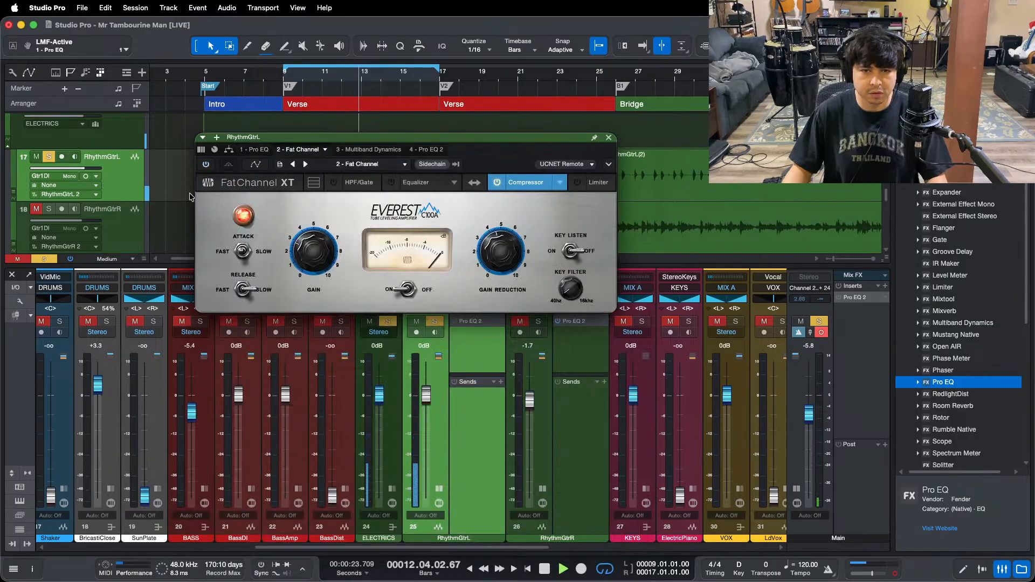
pyautogui.moveTo(515, 257); pyautogui.dragTo(504, 255)
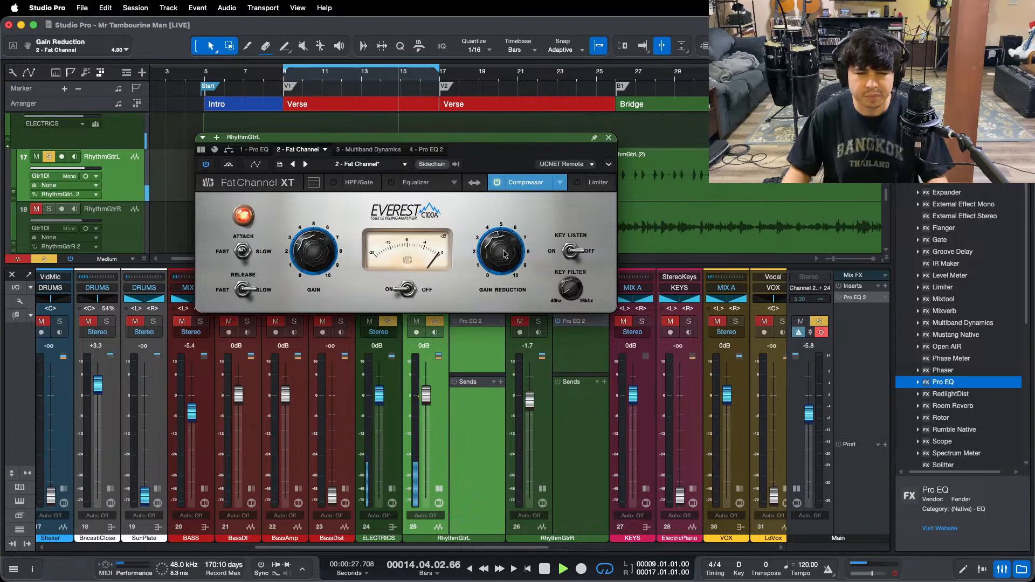
pyautogui.moveTo(496, 578)
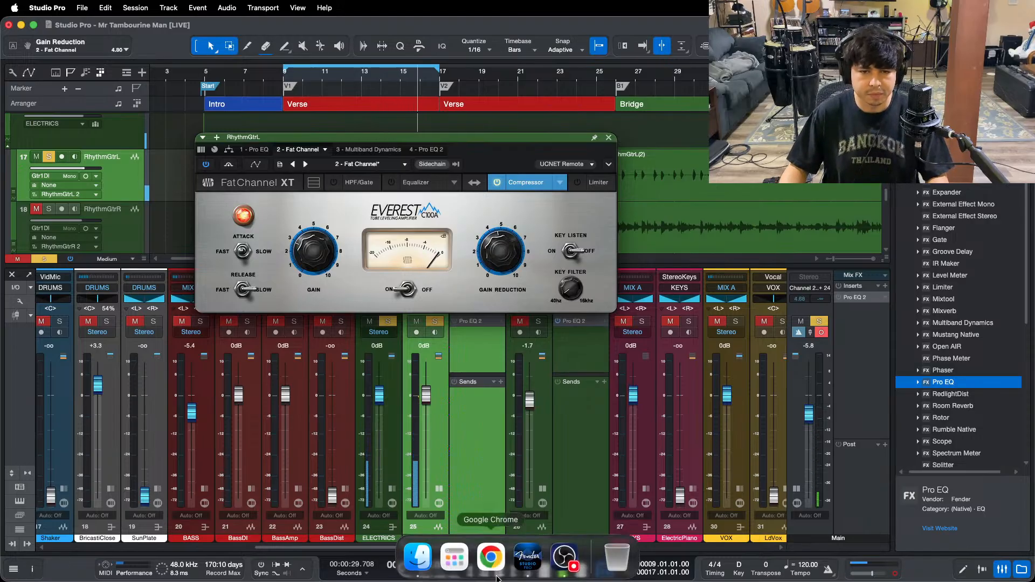
pyautogui.click(564, 556)
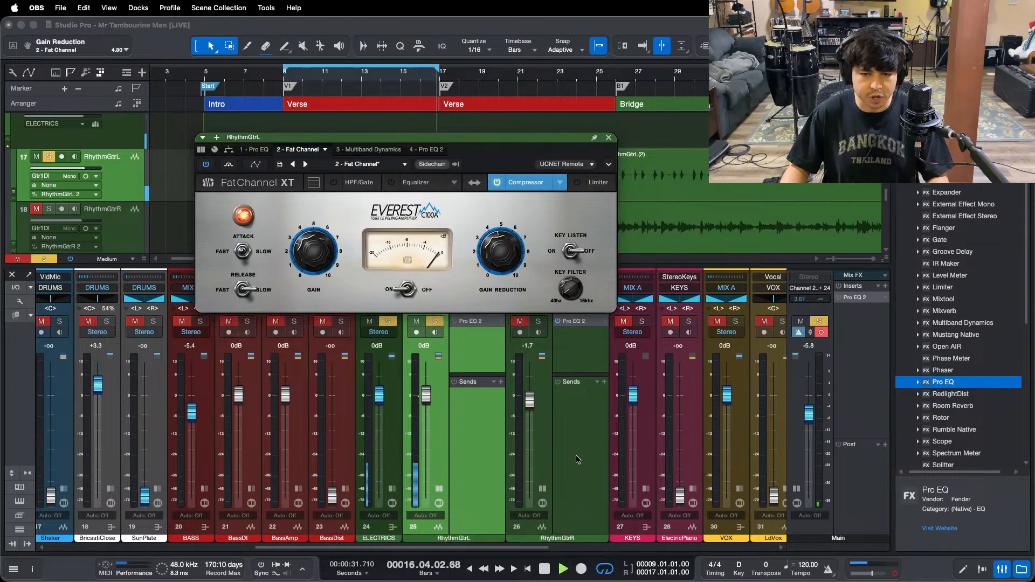
pyautogui.click(540, 266)
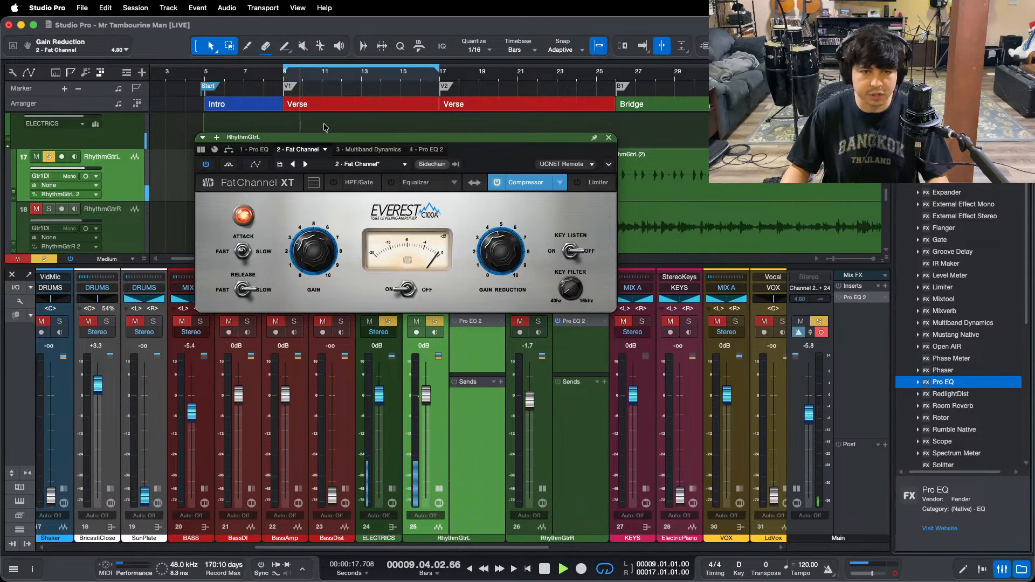
# Step: Enable Multiband Dynamics on RhythmGtrL and reset the HM band's gain to 0 dB and low threshold to -12 dB
pyautogui.click(352, 164)
pyautogui.click(353, 150)
pyautogui.click(354, 151)
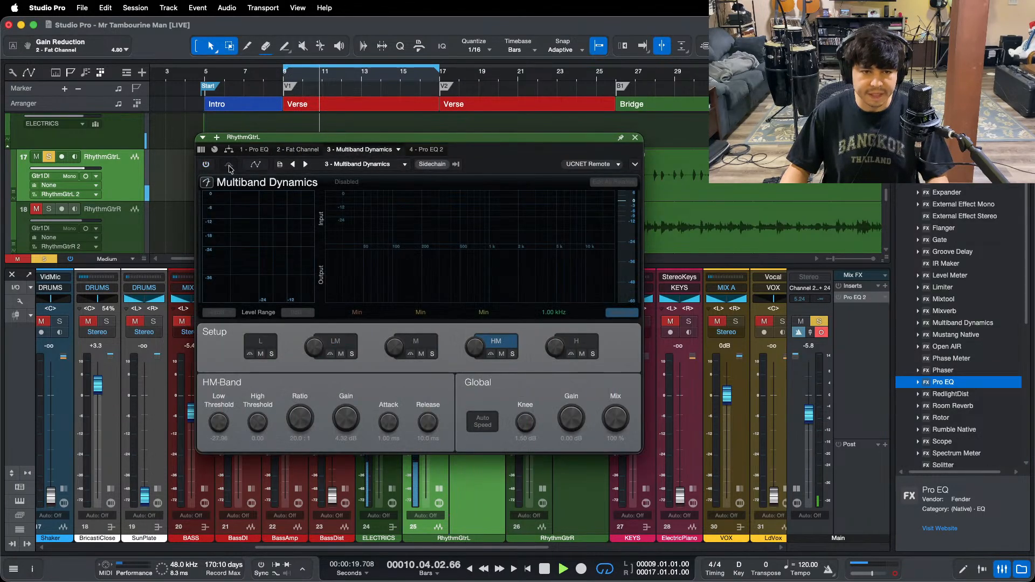
pyautogui.click(206, 165)
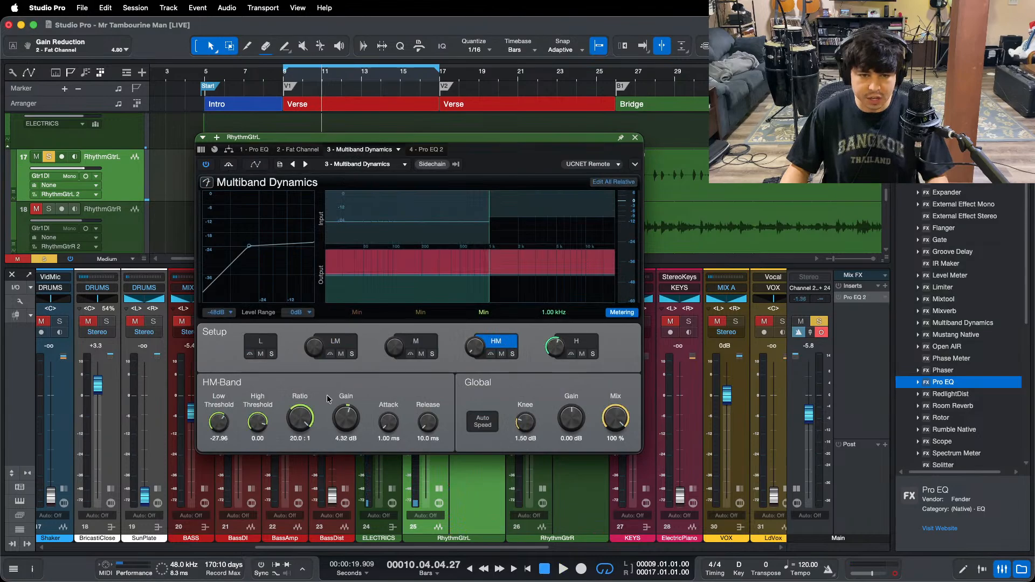
pyautogui.keyDown('alt'); pyautogui.click(347, 416); pyautogui.keyUp('alt')
pyautogui.keyDown('alt'); pyautogui.click(220, 422); pyautogui.keyUp('alt')
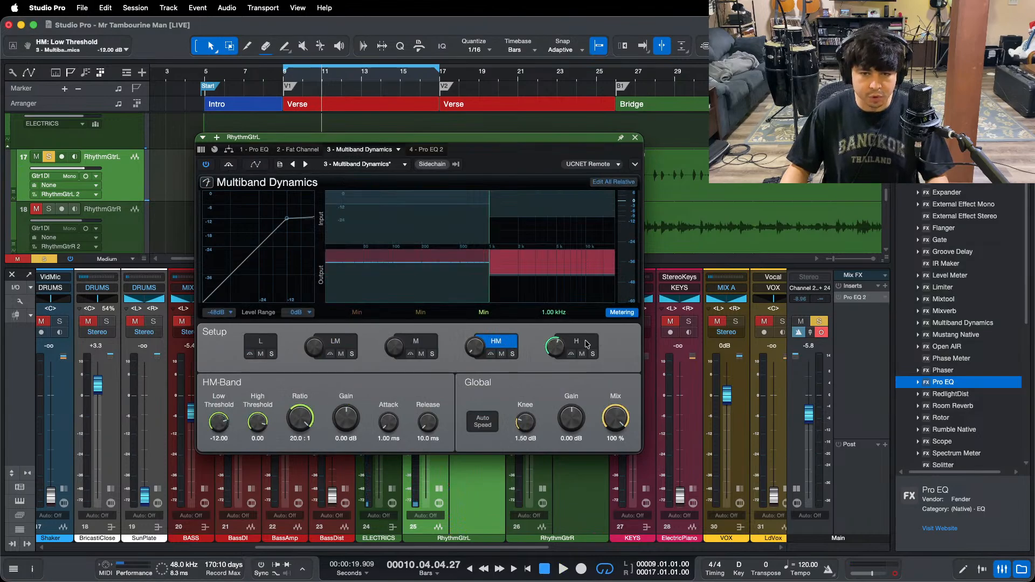
# Step: Solo the H band with Edit All Relative enabled, lower its low threshold to -22.56 dB, and release the solo
pyautogui.click(586, 344)
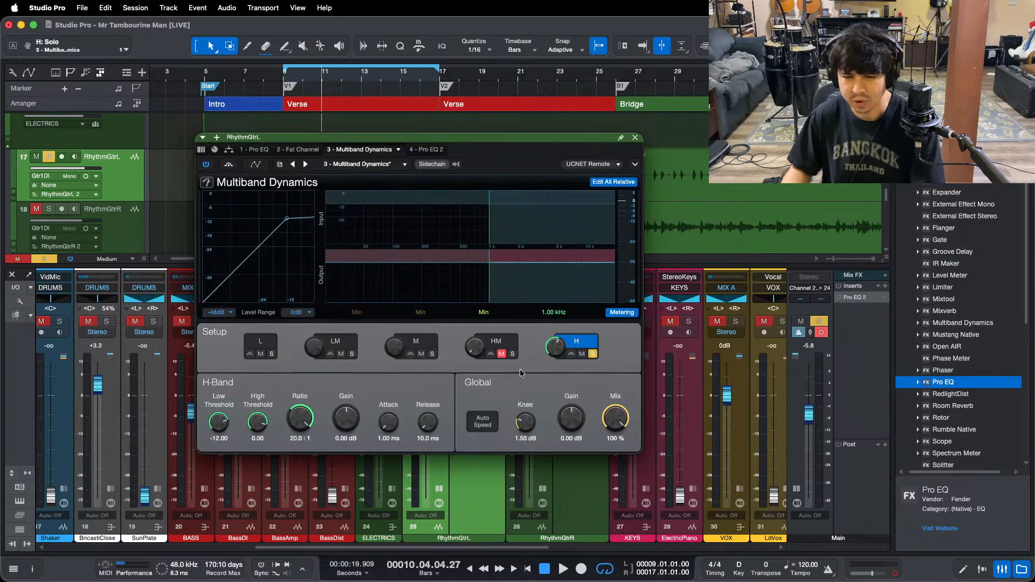
pyautogui.press('KP_1')
pyautogui.press('space')
pyautogui.moveTo(213, 423); pyautogui.dragTo(212, 430)
pyautogui.press('KP_1')
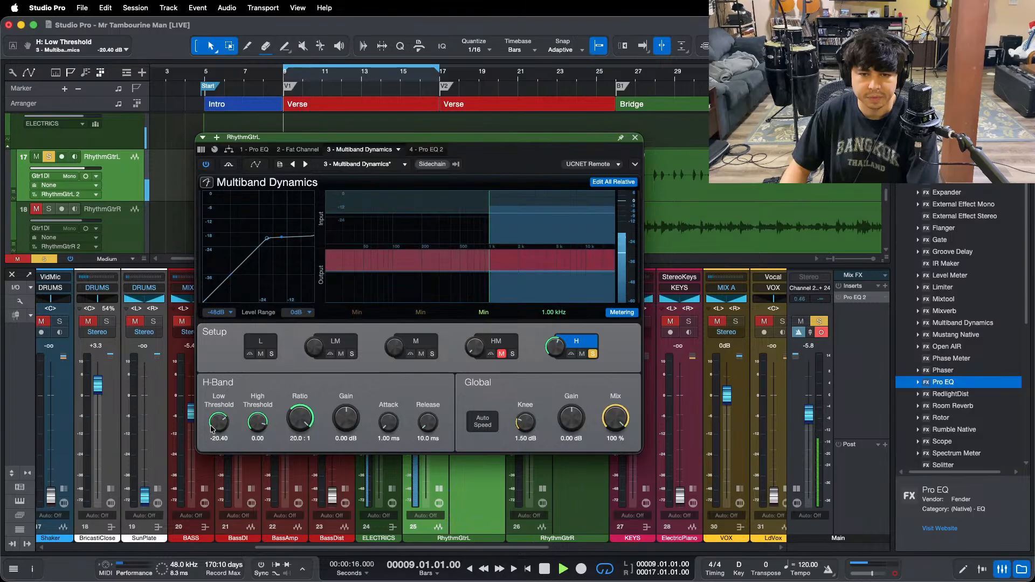
pyautogui.scroll(-2, 211, 429)
pyautogui.scroll(-1, 211, 429)
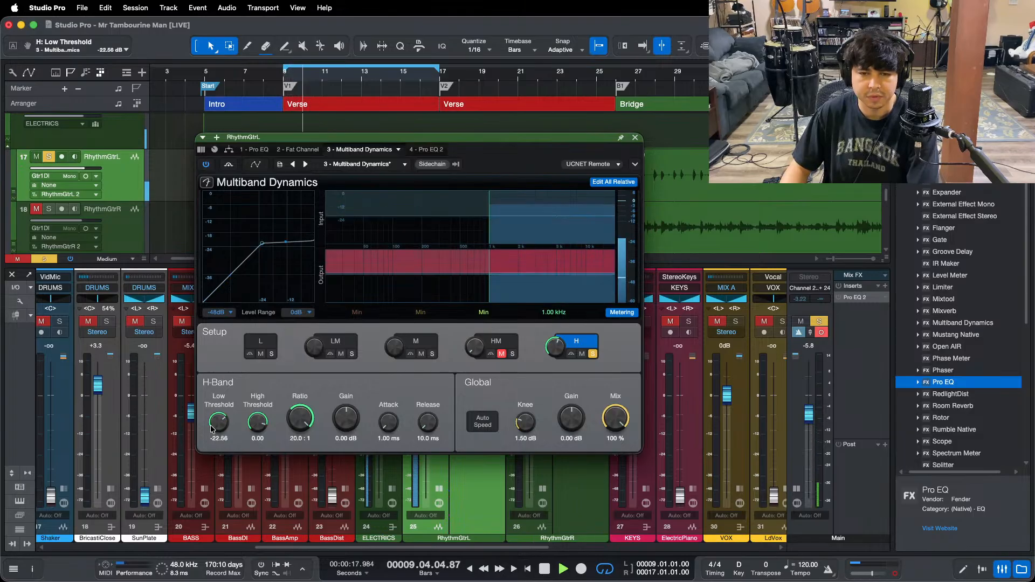
pyautogui.click(594, 355)
# Step: Solo the HM band, turn off Edit All Relative, and set the band's low threshold to -32.28 dB and gain to 5.04 dB
pyautogui.click(496, 341)
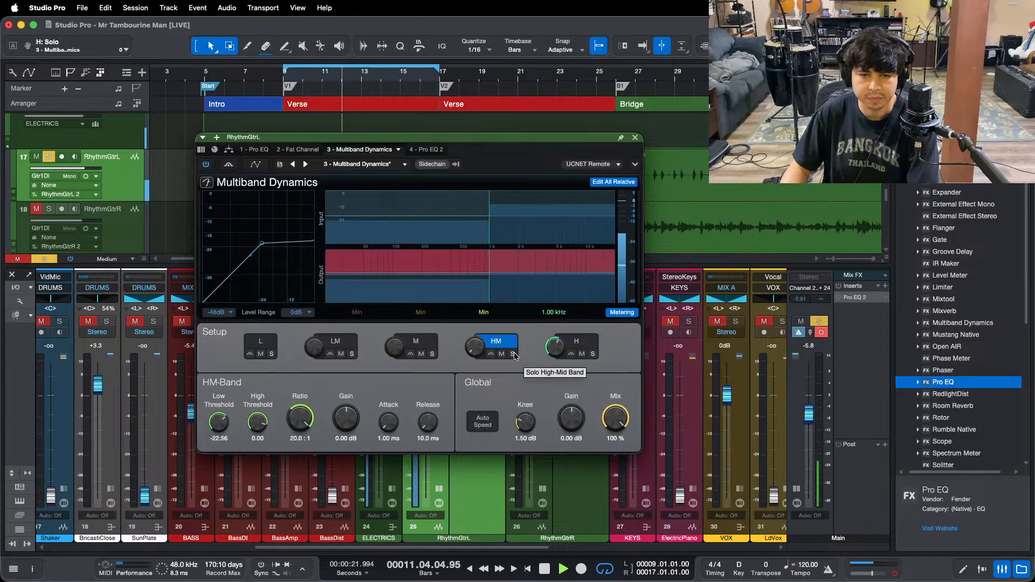
pyautogui.click(513, 355)
pyautogui.scroll(-1, 226, 416)
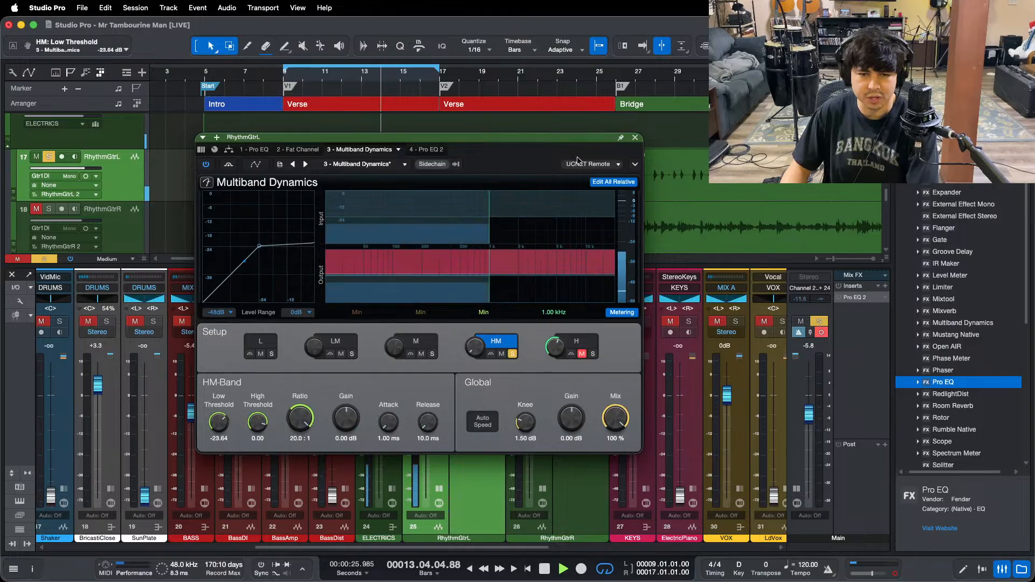
pyautogui.click(613, 182)
pyautogui.scroll(-3, 221, 426)
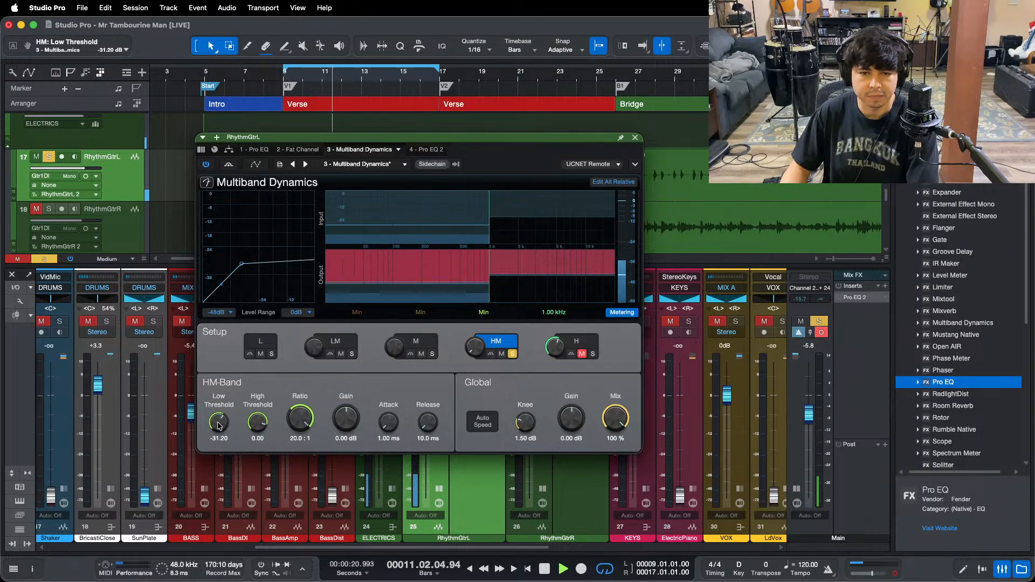
pyautogui.scroll(2, 353, 429)
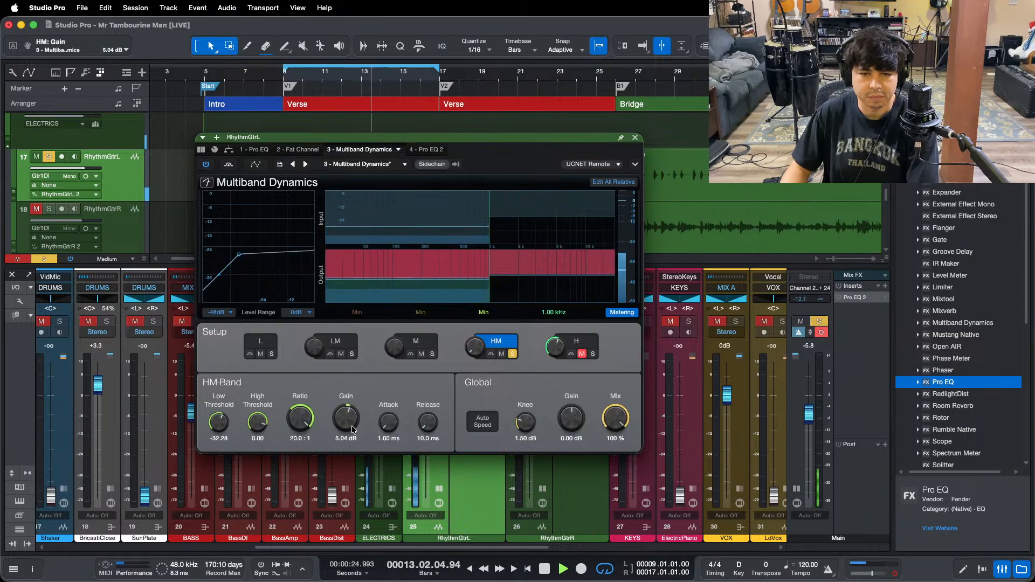
# Step: Set the H band's low threshold to -24.72 dB and the HM band's gain to 6.48 dB, releasing the HM solo
pyautogui.click(592, 349)
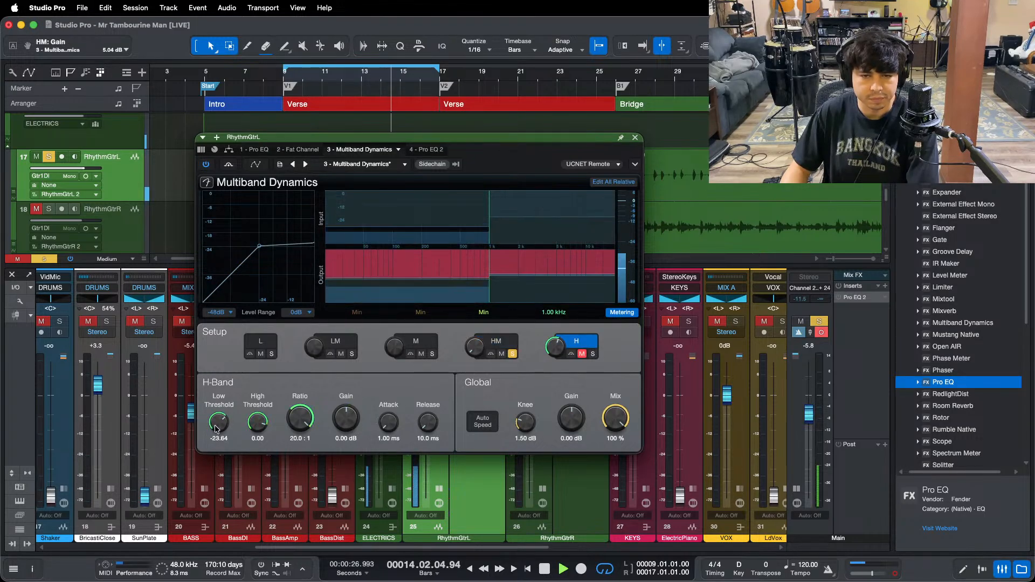
pyautogui.scroll(-1, 216, 429)
pyautogui.click(509, 342)
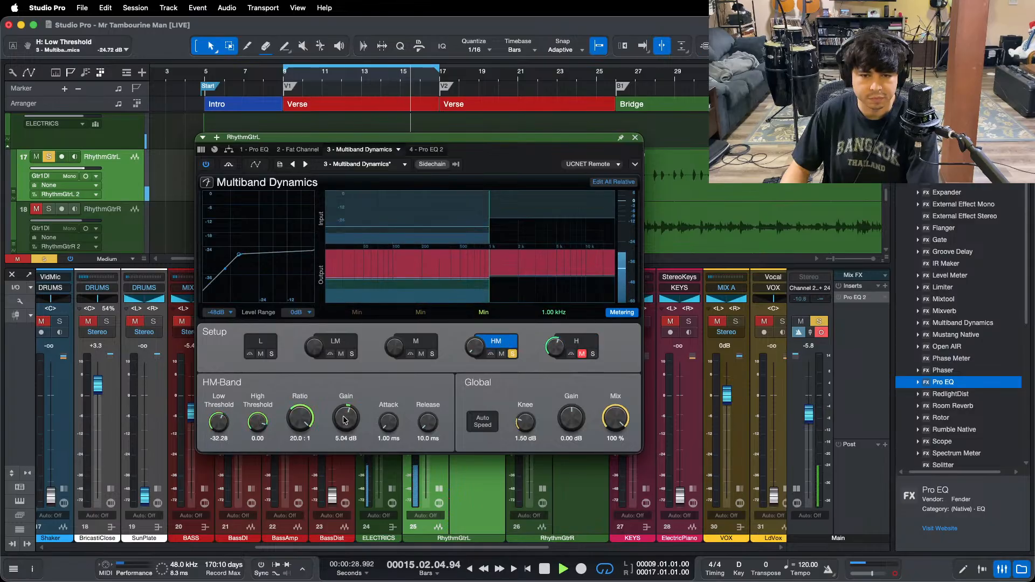
pyautogui.scroll(1, 345, 420)
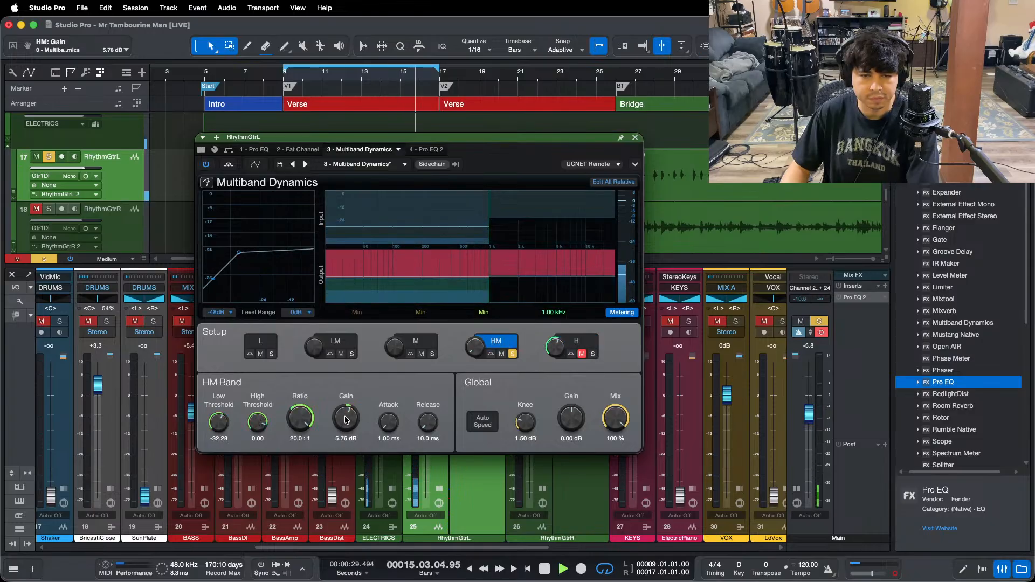
pyautogui.click(512, 356)
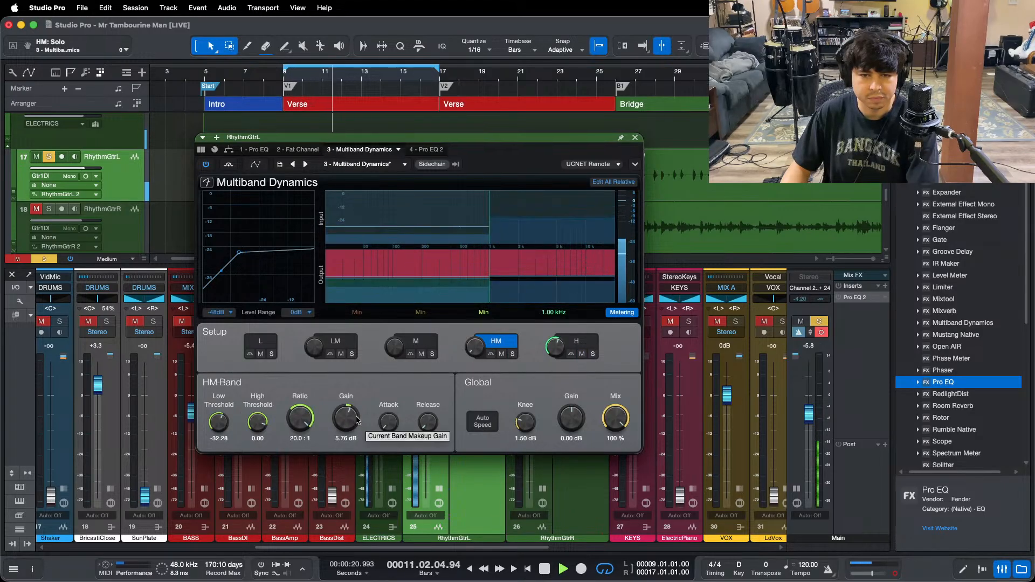
pyautogui.scroll(1, 350, 423)
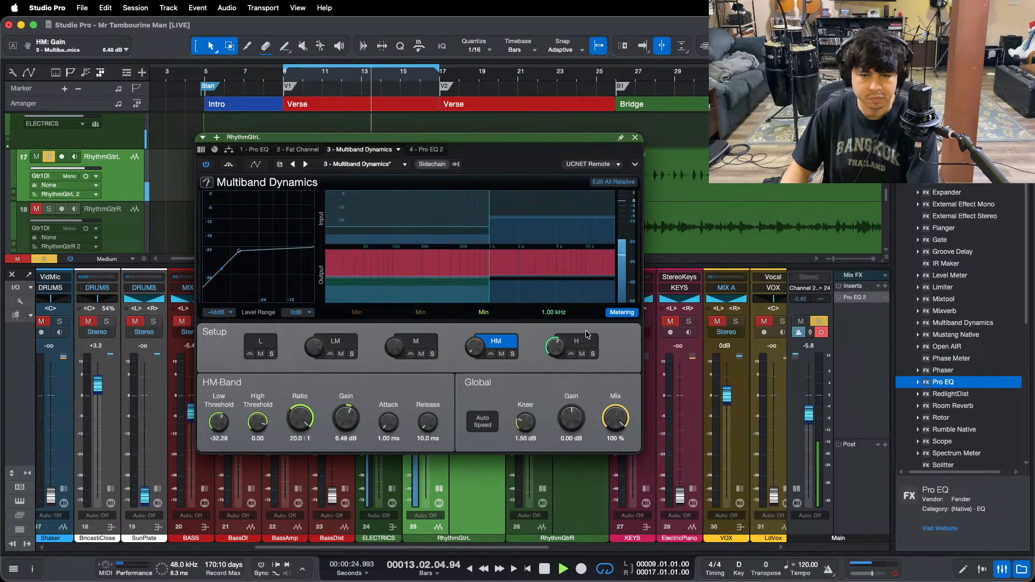
pyautogui.click(576, 340)
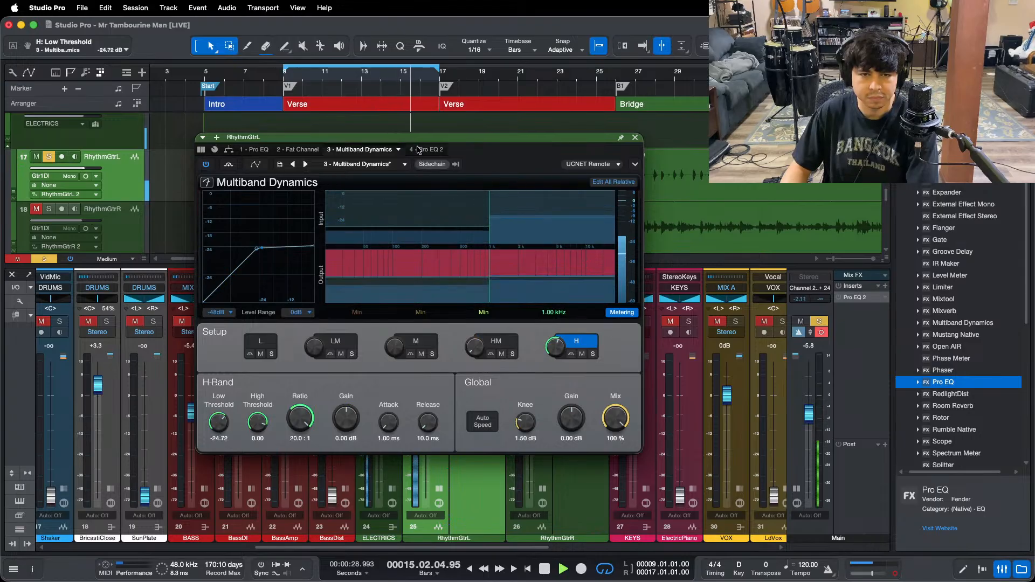
# Step: Load the default preset into Pro EQ 2 on RhythmGtrL and have the plug-in active
pyautogui.click(423, 150)
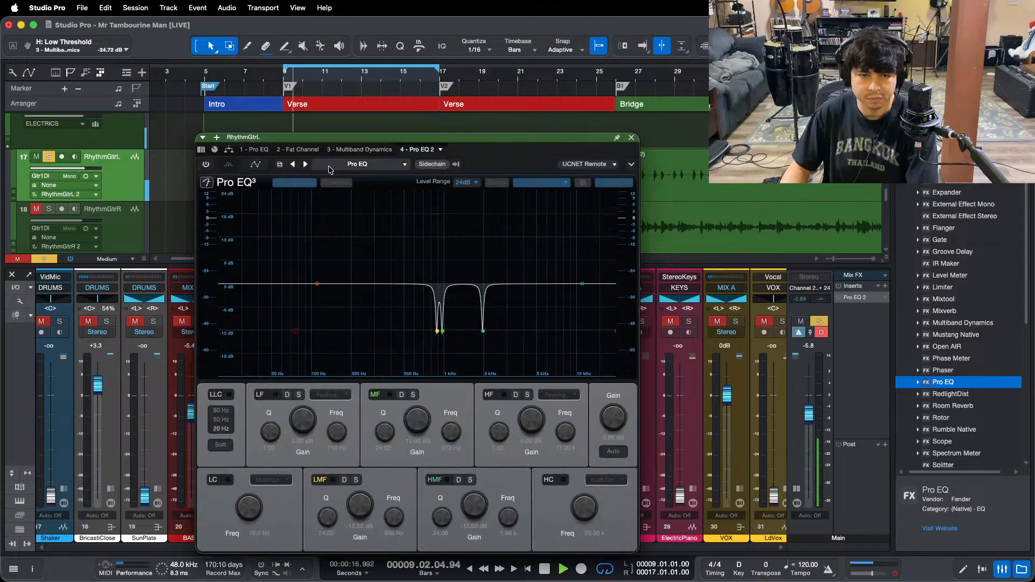
pyautogui.click(376, 164)
pyautogui.click(331, 177)
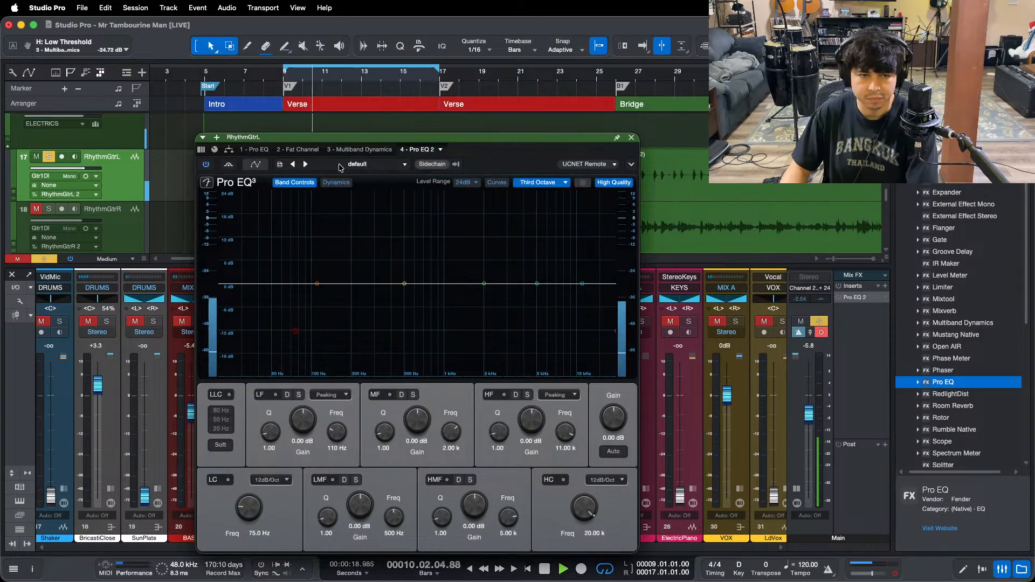
# Step: Close the EQ and balance both rhythm guitars soloed together, with RhythmGtrL at -1.7 dB and RhythmGtrR at -2.1 dB
pyautogui.click(631, 138)
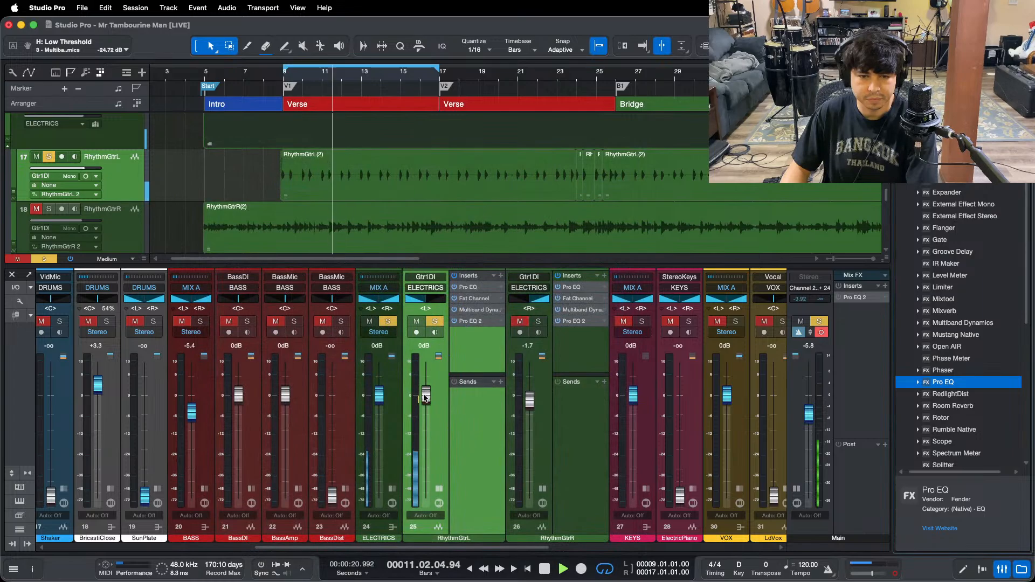
pyautogui.moveTo(425, 395); pyautogui.dragTo(426, 397)
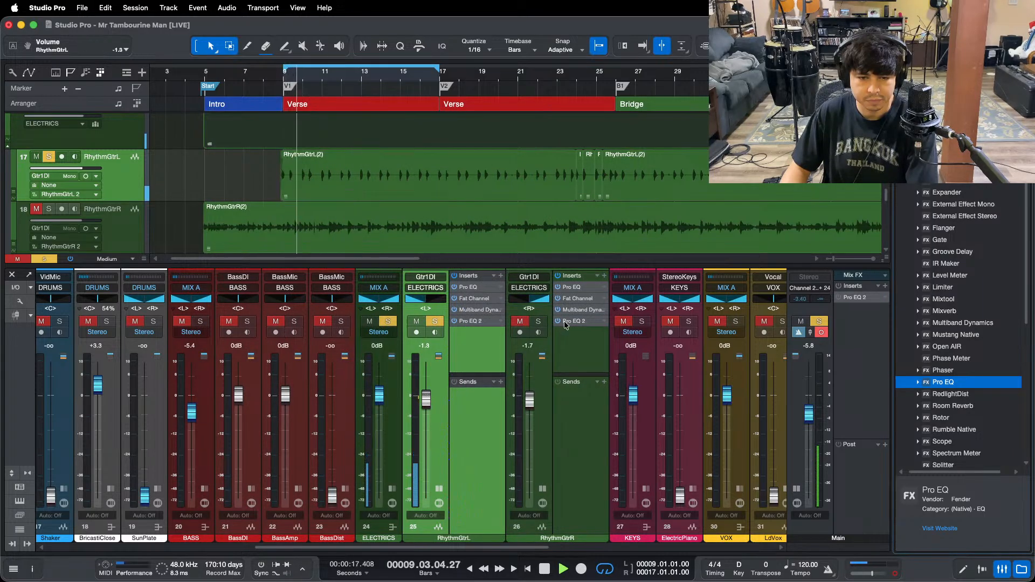
pyautogui.click(538, 321)
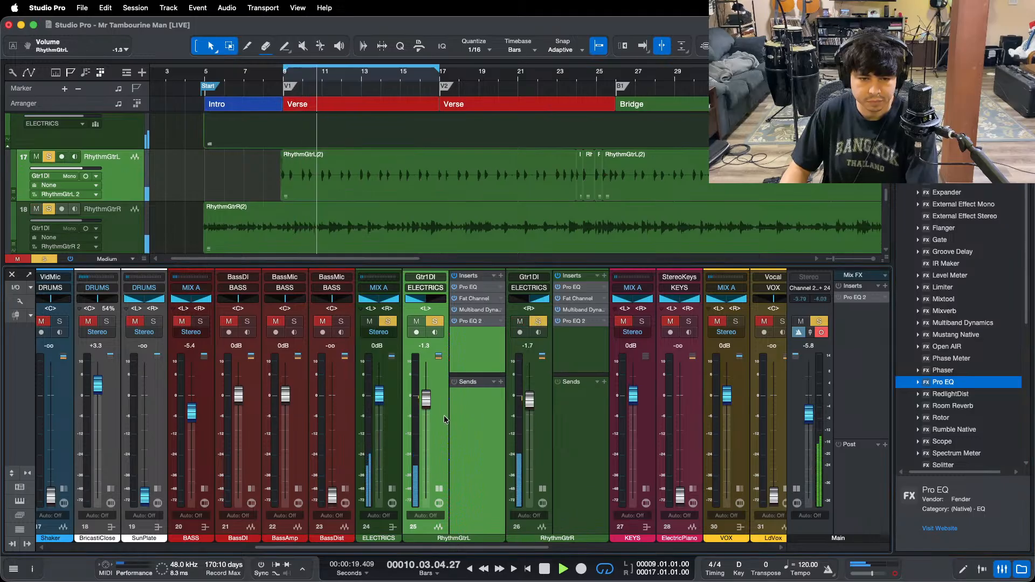
pyautogui.moveTo(530, 401); pyautogui.dragTo(532, 405)
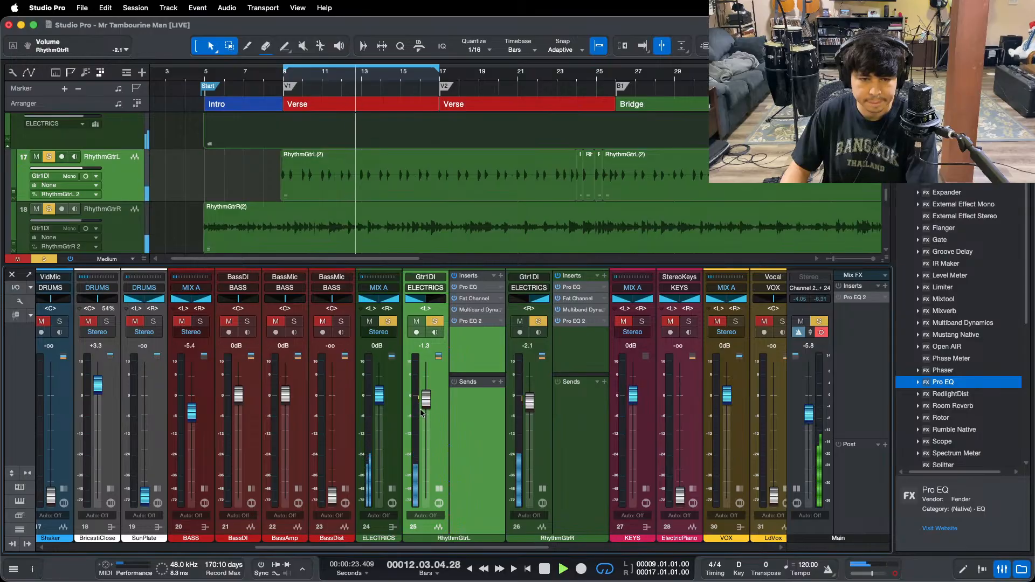
pyautogui.moveTo(426, 401); pyautogui.dragTo(425, 403)
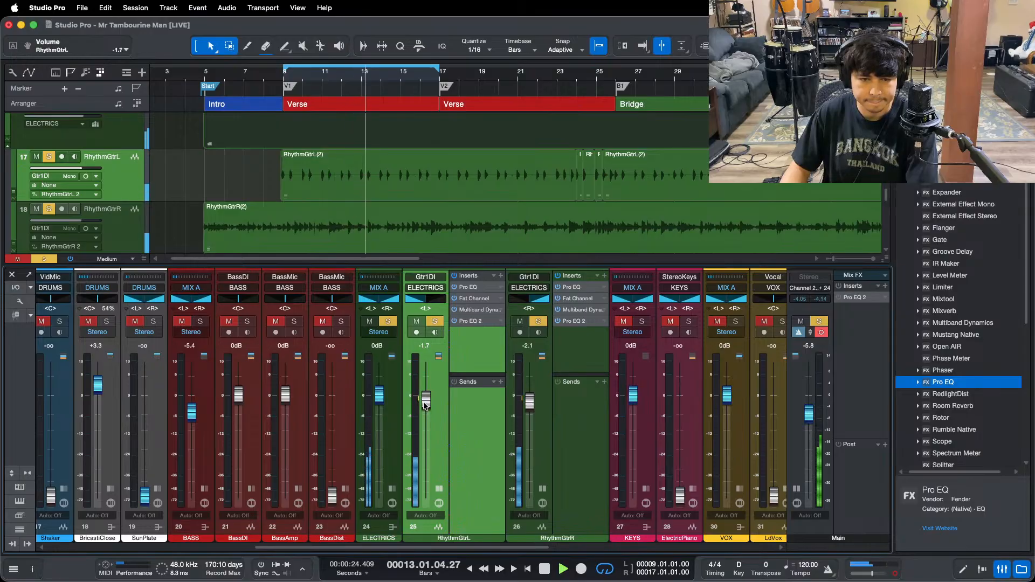
# Step: Collapse both rhythm guitars' effect racks, release their solos, and set RhythmGtrR's volume to -1.7 dB in the full mix
pyautogui.click(438, 490)
pyautogui.click(486, 488)
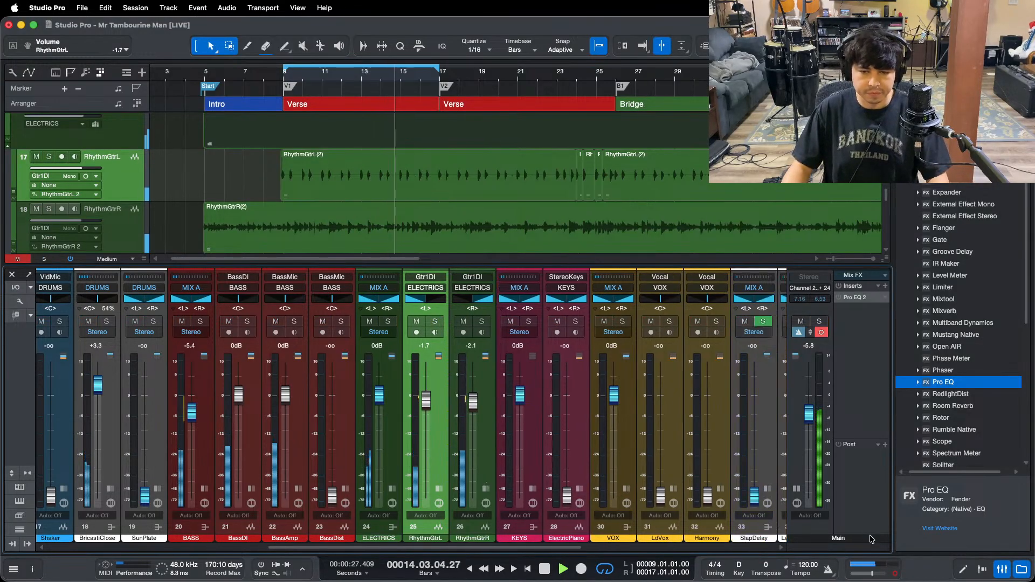
pyautogui.click(260, 79)
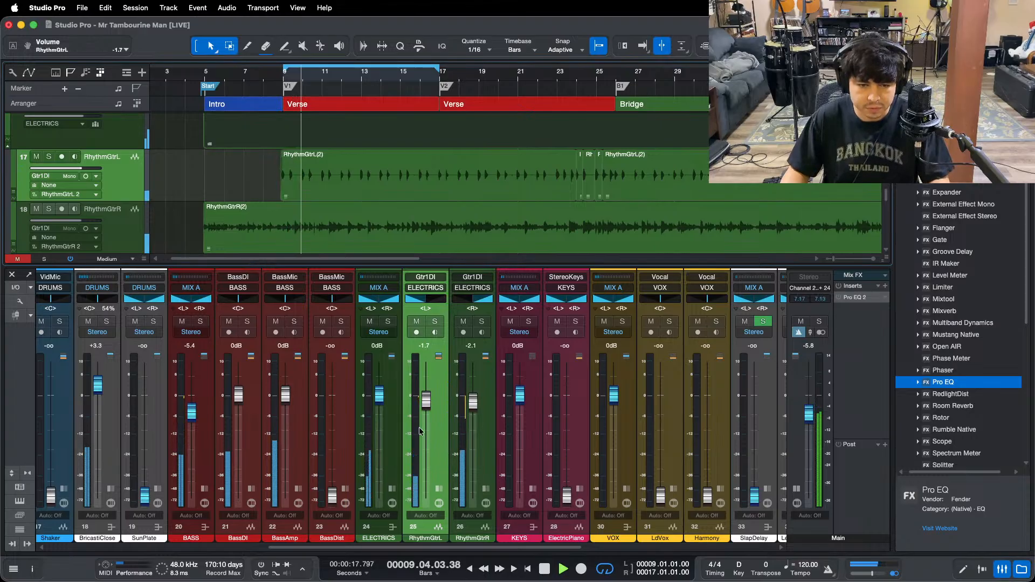
pyautogui.moveTo(471, 400); pyautogui.dragTo(470, 399)
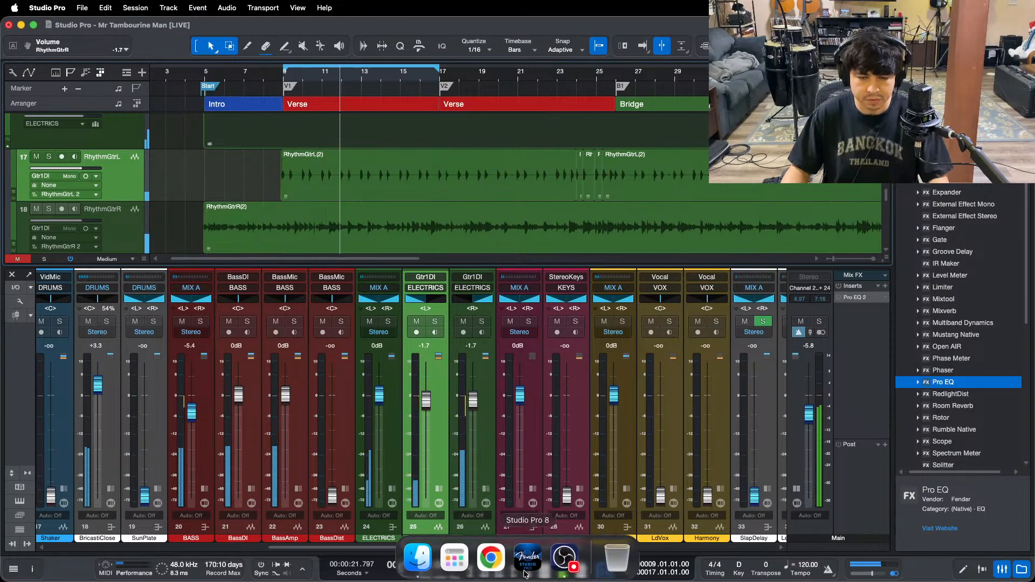
# Step: Turn off loop playback and set RhythmGtrL's volume to -2.1 dB
pyautogui.click(561, 555)
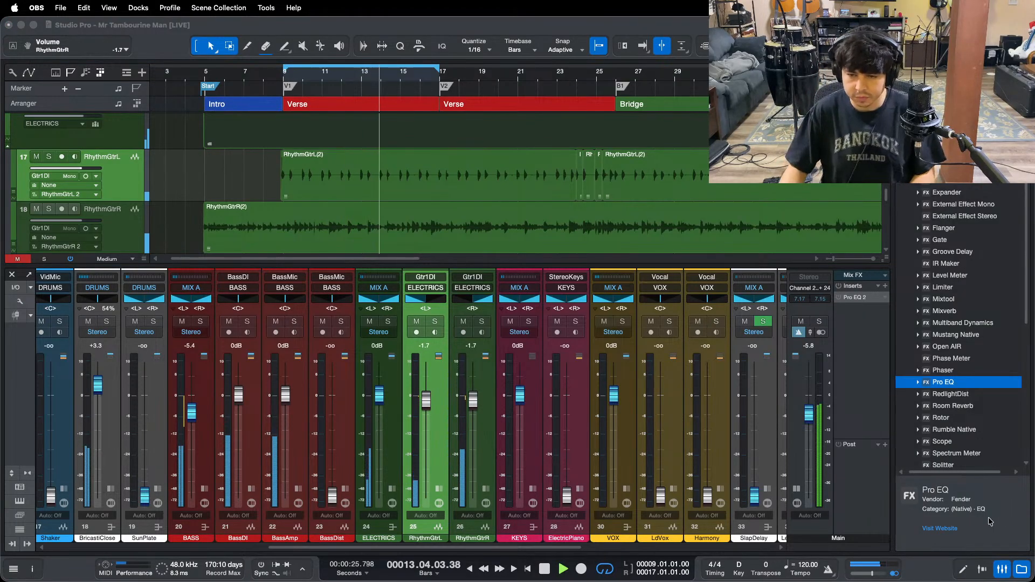
pyautogui.click(917, 572)
pyautogui.press('/')
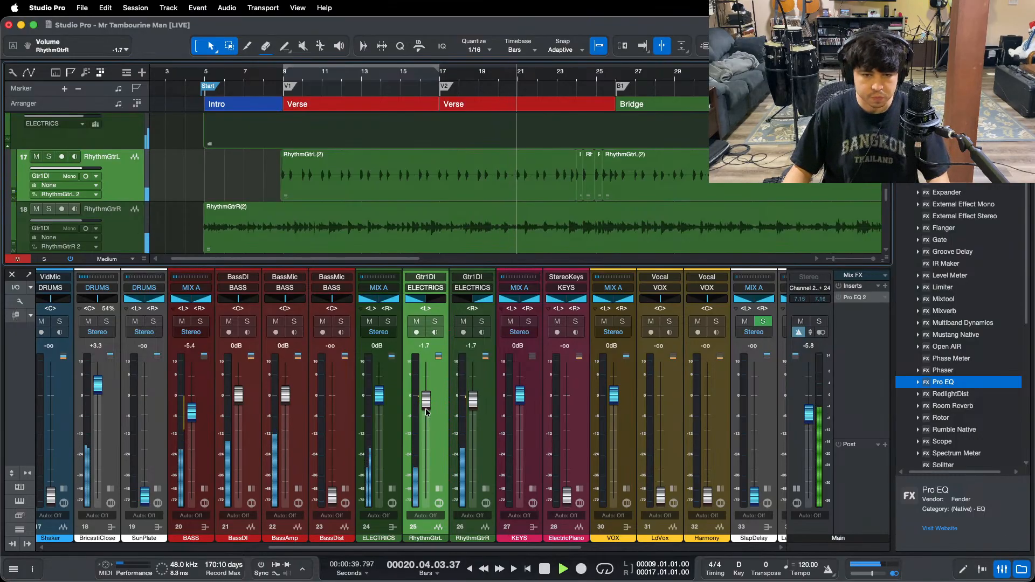
pyautogui.moveTo(426, 412); pyautogui.dragTo(426, 414)
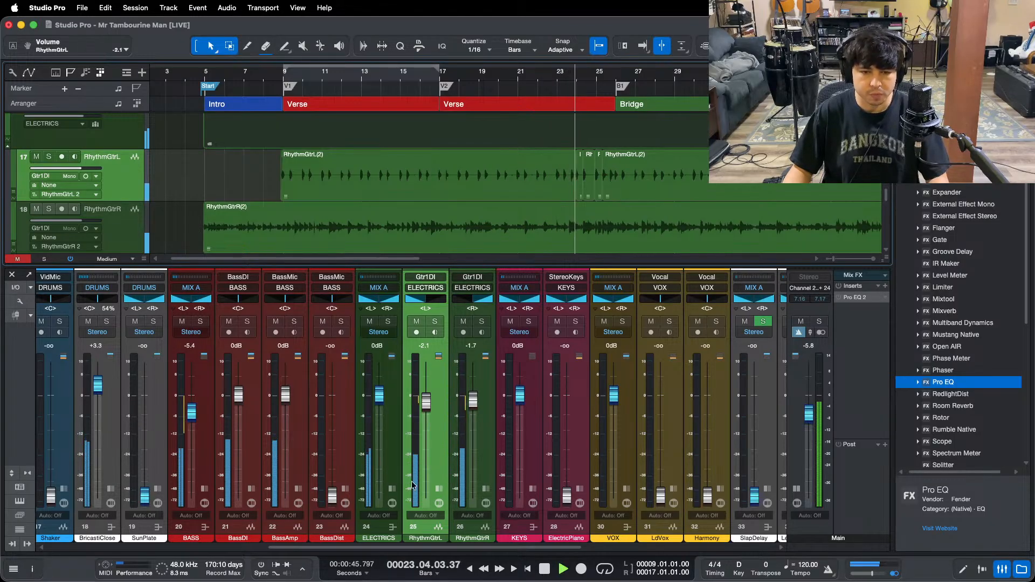
# Step: Insert Pro EQ on the ELECTRICS bus and boost its LF band by 10.97 dB at 138 Hz with a Q of 0.70
pyautogui.click(393, 490)
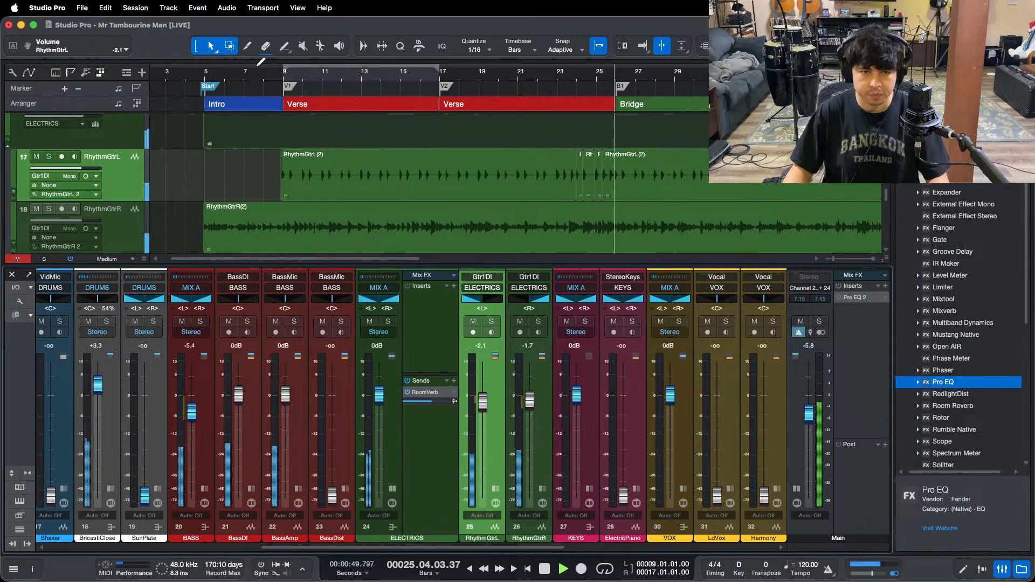
pyautogui.click(277, 74)
pyautogui.moveTo(959, 389); pyautogui.dragTo(424, 324)
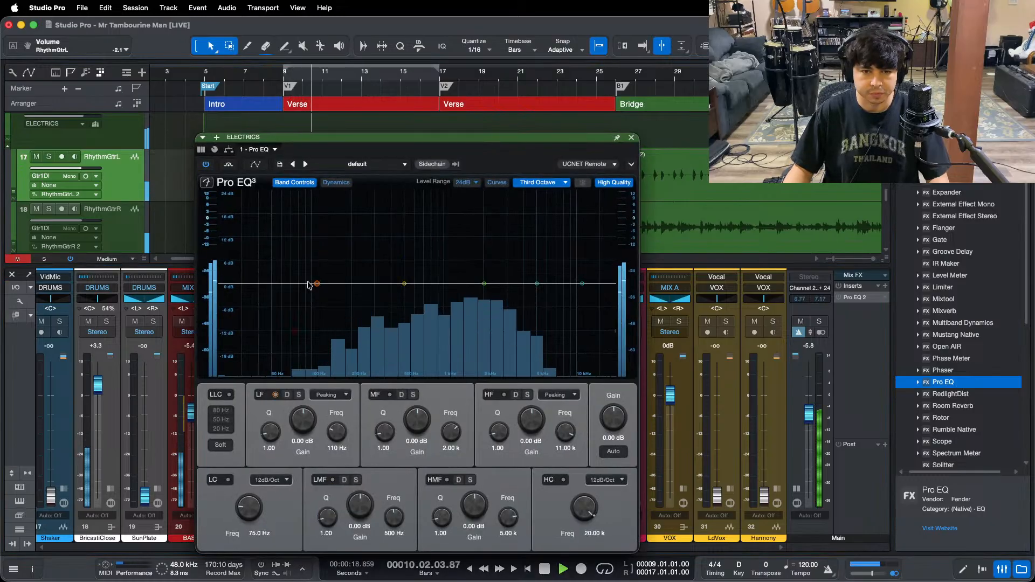
pyautogui.moveTo(316, 284); pyautogui.dragTo(329, 241)
pyautogui.scroll(-3, 327, 238)
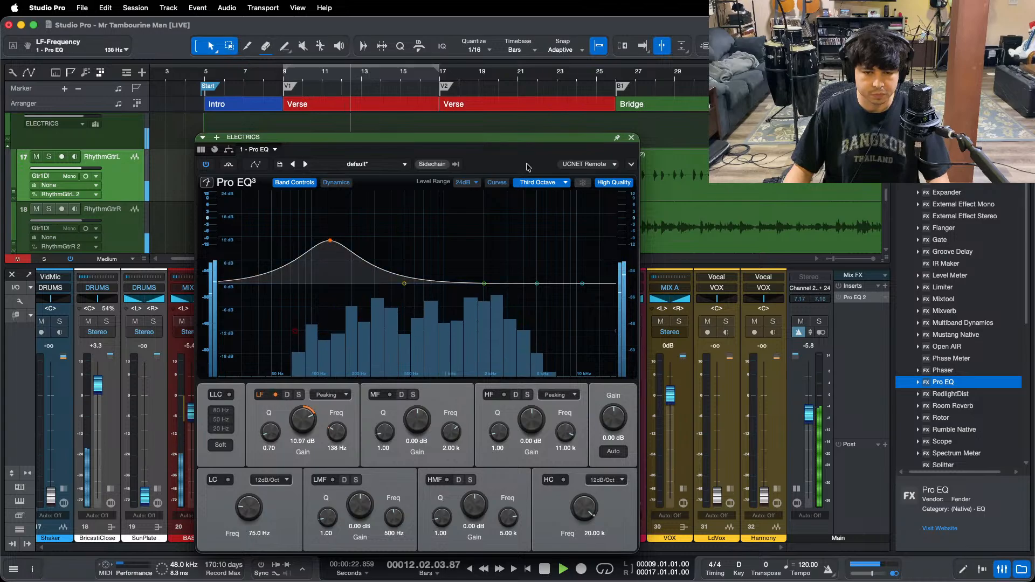
# Step: Move the EQ window aside, stop playback, and solo the ELECTRICS bus
pyautogui.moveTo(528, 139); pyautogui.dragTo(1007, 101)
pyautogui.press('space')
pyautogui.click(417, 329)
pyautogui.press('s')
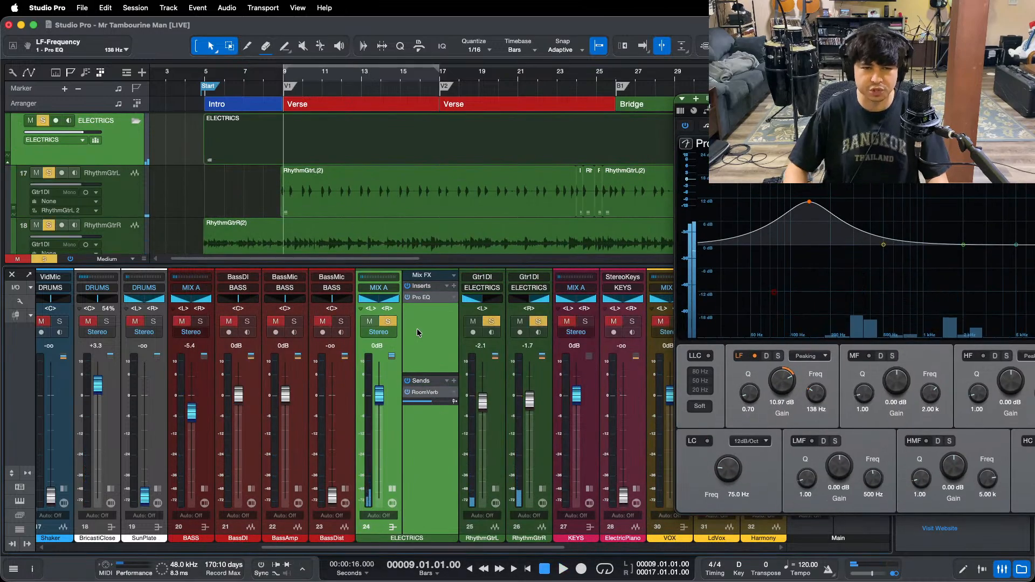
# Step: Enable the low cut in the ELECTRICS bus EQ at 49.1 Hz and start playback
pyautogui.moveTo(968, 125); pyautogui.dragTo(654, 124)
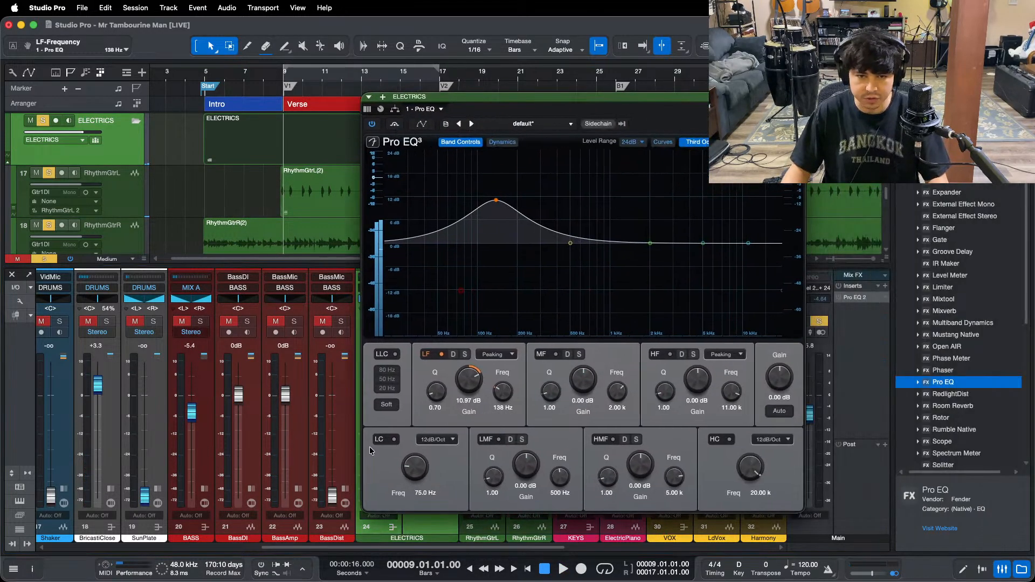
pyautogui.click(392, 435)
pyautogui.moveTo(415, 465); pyautogui.dragTo(418, 469)
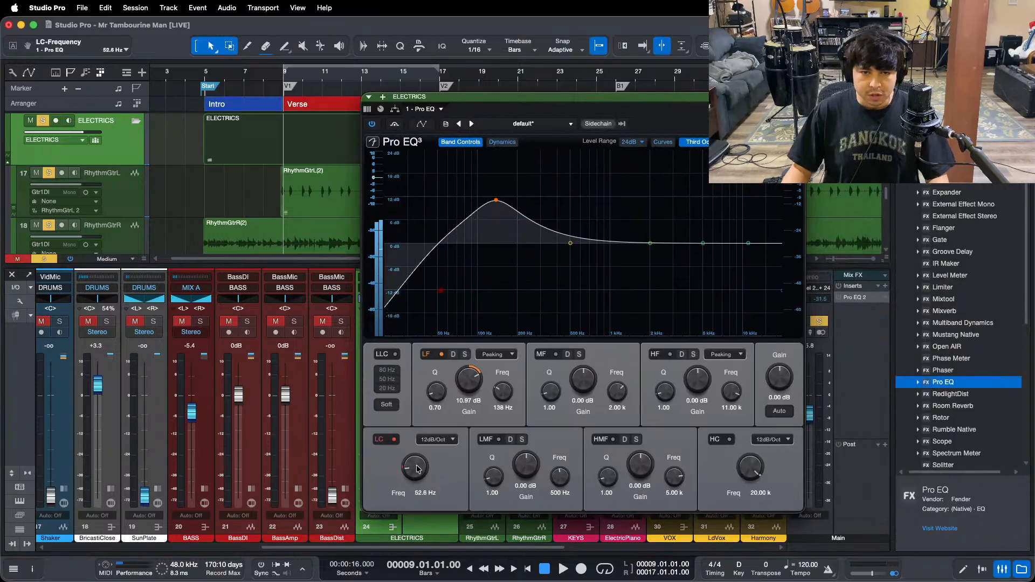
pyautogui.press('space')
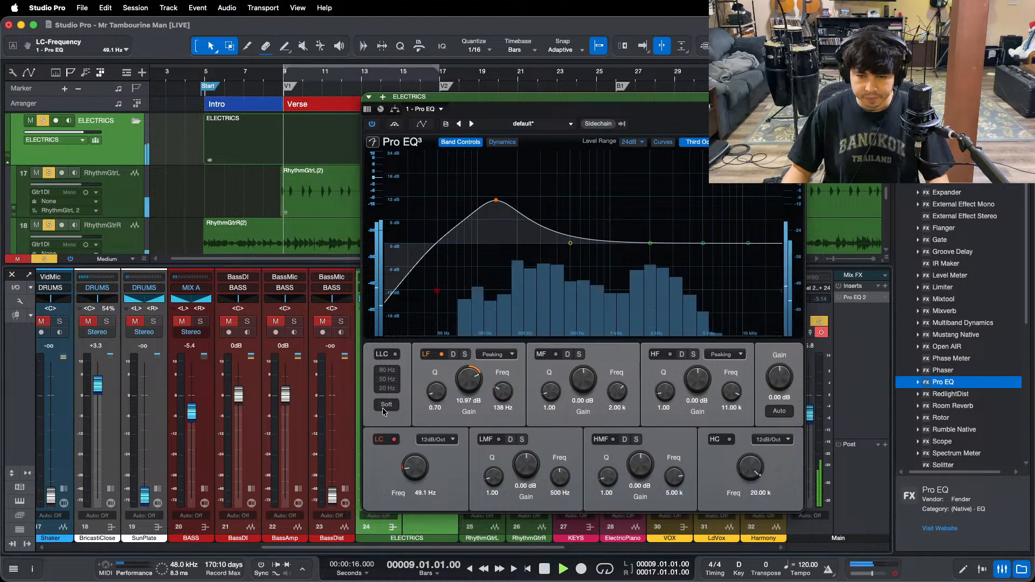
# Step: Set the LF band's gain in the ELECTRICS bus EQ to 6.72 dB
pyautogui.moveTo(469, 378); pyautogui.dragTo(476, 383)
pyautogui.scroll(5, 476, 383)
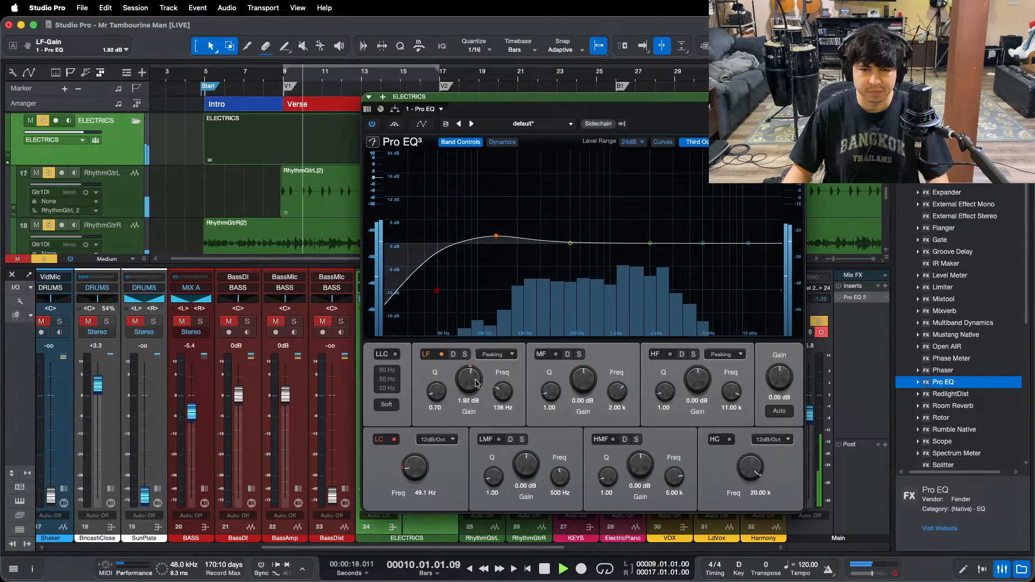
pyautogui.scroll(3, 476, 383)
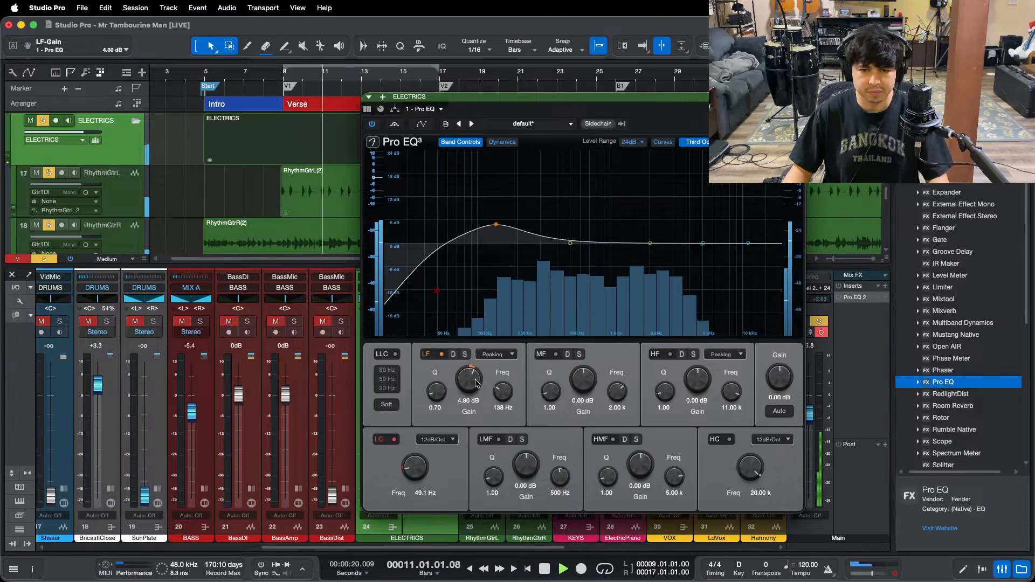
pyautogui.scroll(1, 476, 384)
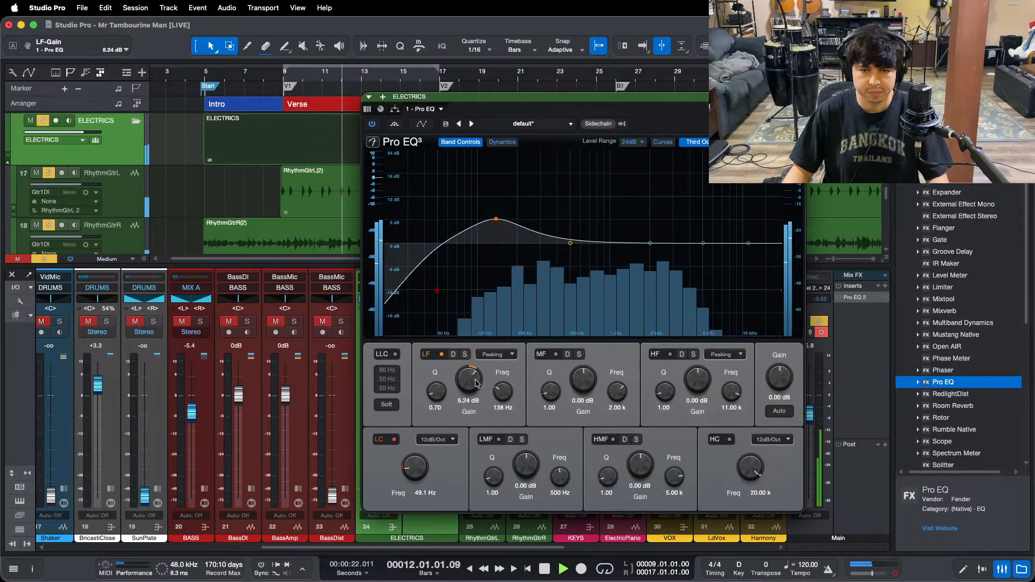
pyautogui.scroll(1, 476, 384)
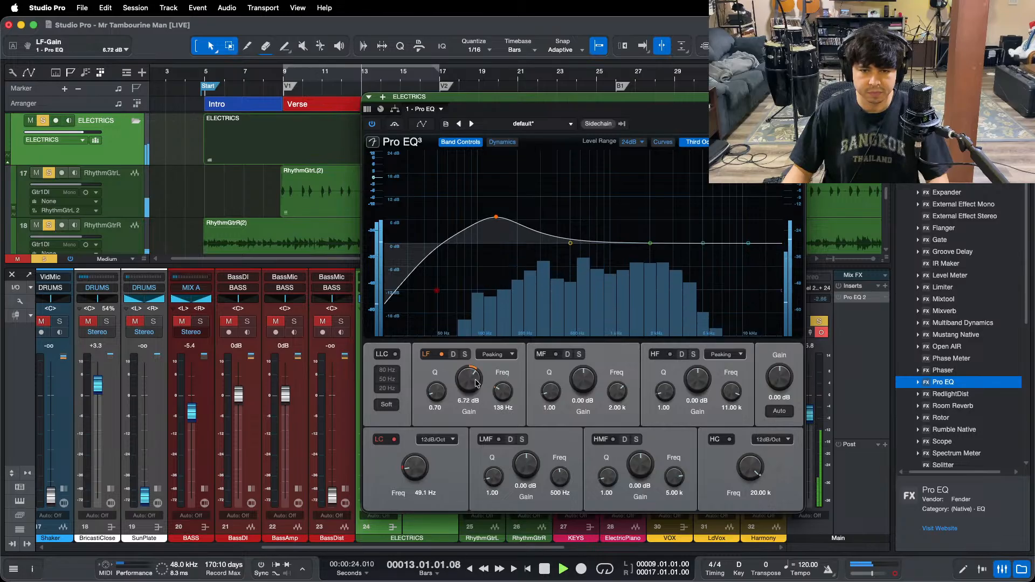
pyautogui.scroll(1, 476, 383)
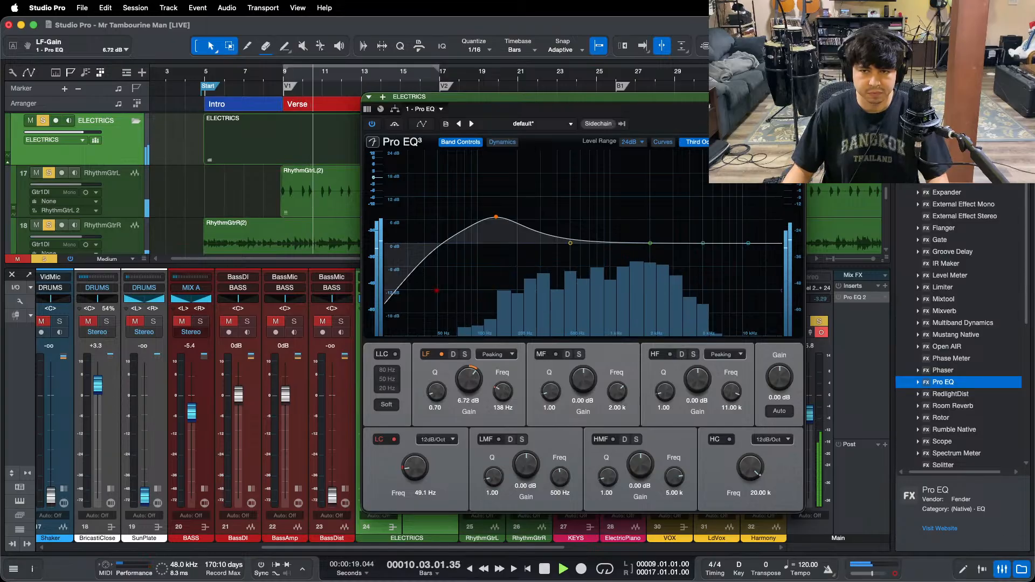
# Step: Close the ELECTRICS bus EQ and release the bus solo to hear the full mix
pyautogui.click(796, 97)
pyautogui.click(895, 573)
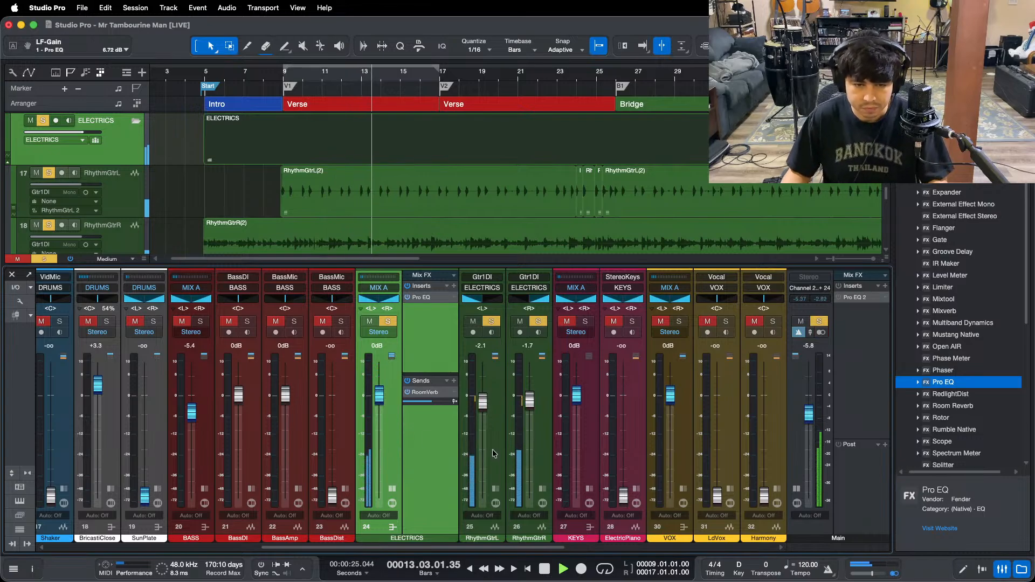
pyautogui.press('s')
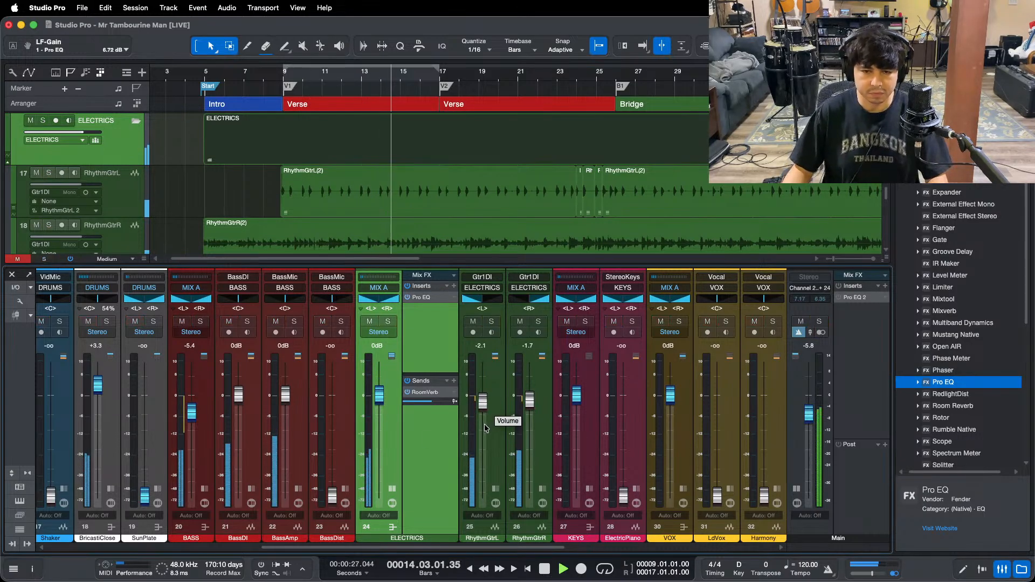
# Step: Play the song from the Start marker, stop playback, and set the loop range to the Intro section
pyautogui.moveTo(433, 547); pyautogui.dragTo(499, 546)
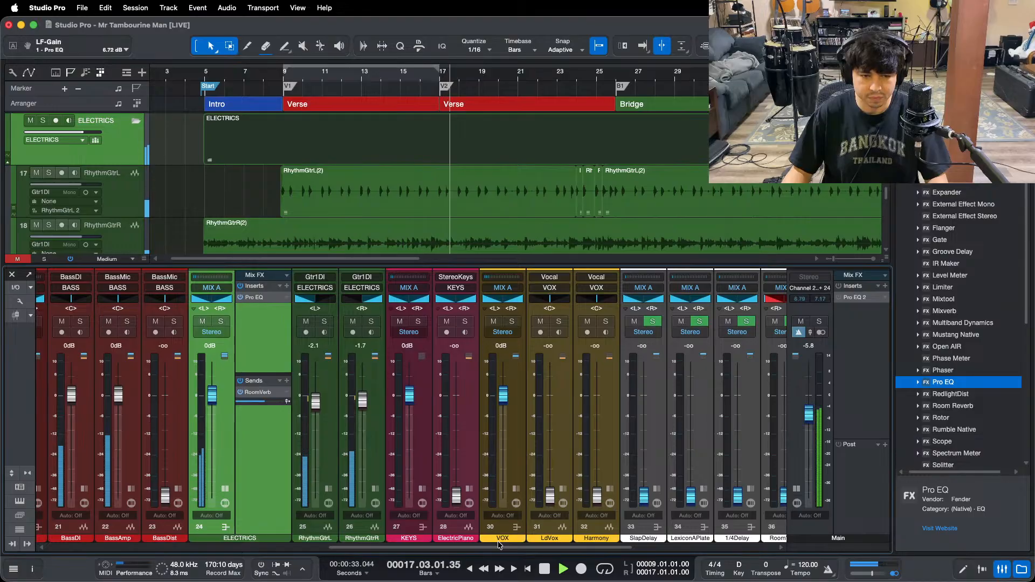
pyautogui.moveTo(499, 547); pyautogui.dragTo(504, 546)
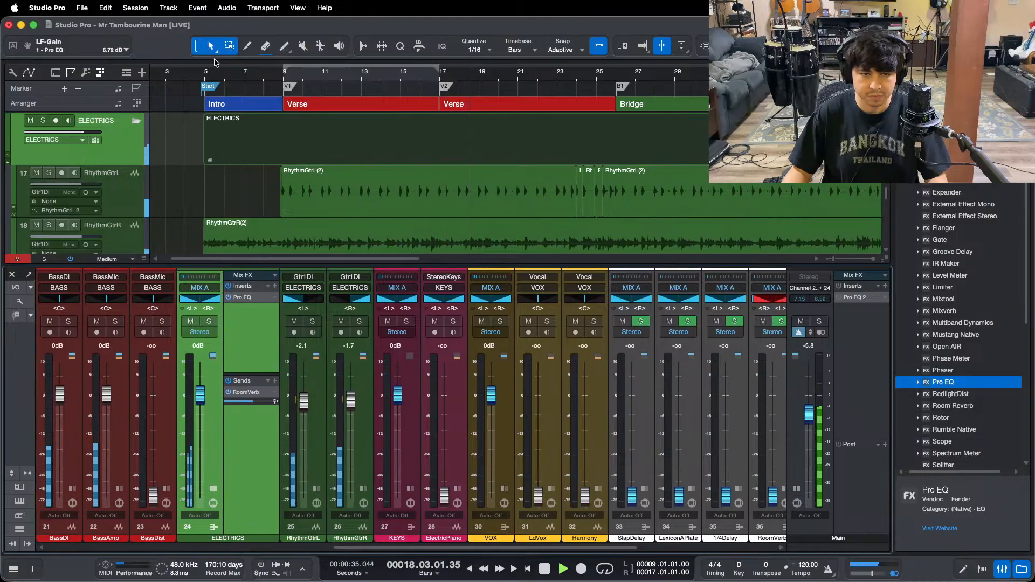
pyautogui.click(210, 86)
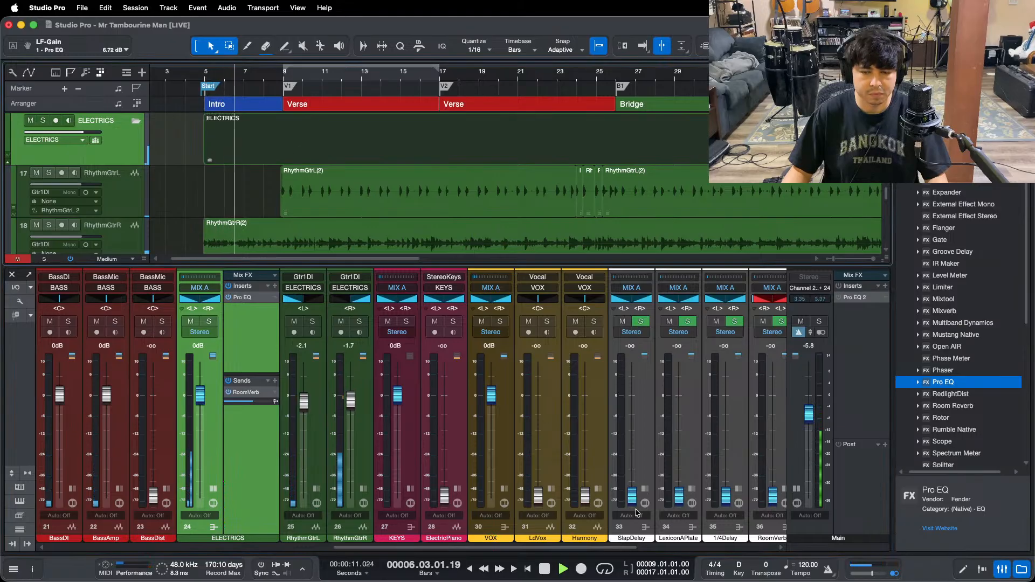
pyautogui.press('space')
pyautogui.doubleClick(258, 91)
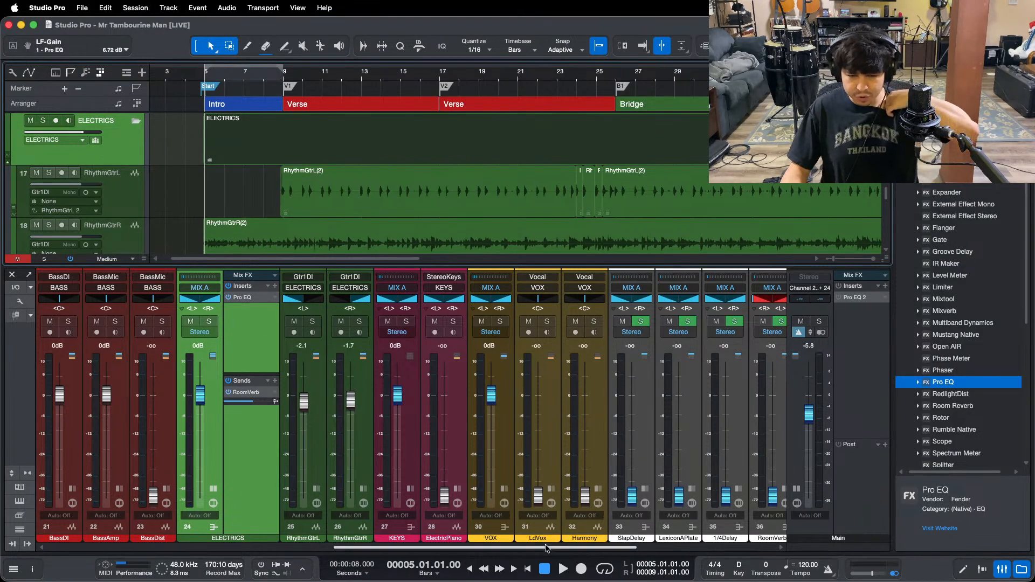
# Step: Expand the RoomVerb channel's effects and examine the settings of Splitter 1, Room Reverb and Room Reverb 2
pyautogui.moveTo(548, 548); pyautogui.dragTo(619, 508)
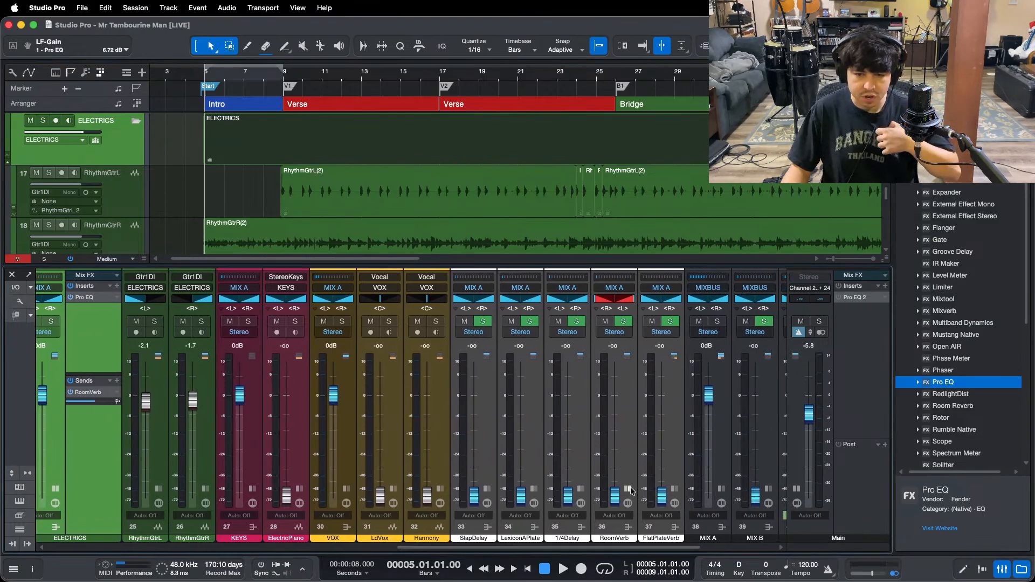
pyautogui.click(630, 489)
pyautogui.click(564, 557)
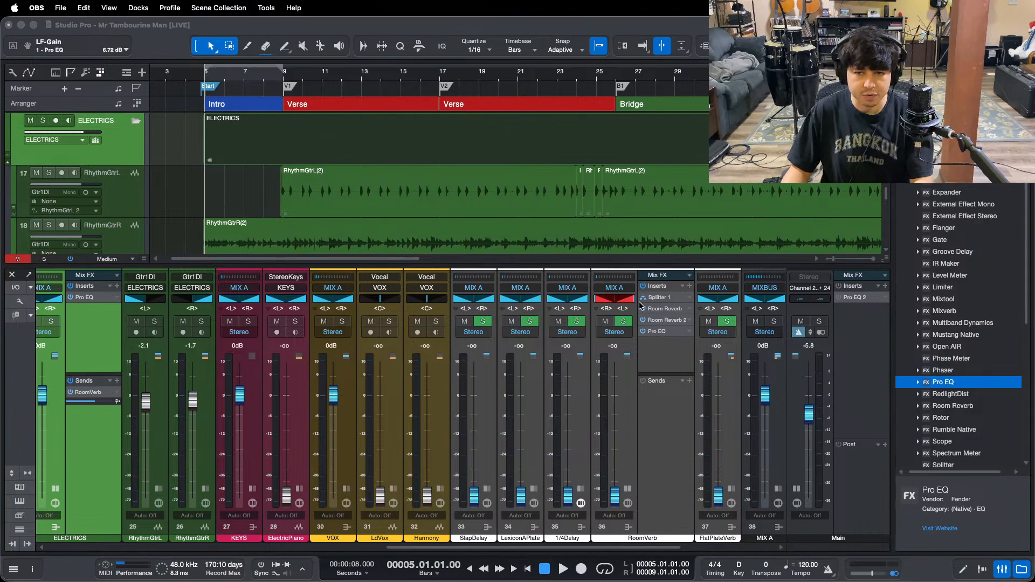
pyautogui.click(1006, 545)
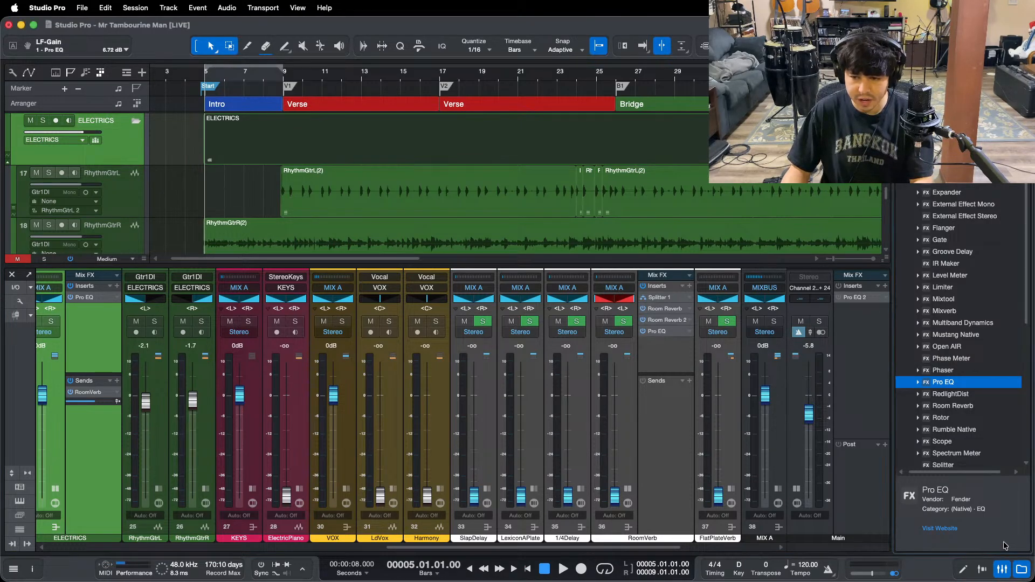
pyautogui.click(667, 298)
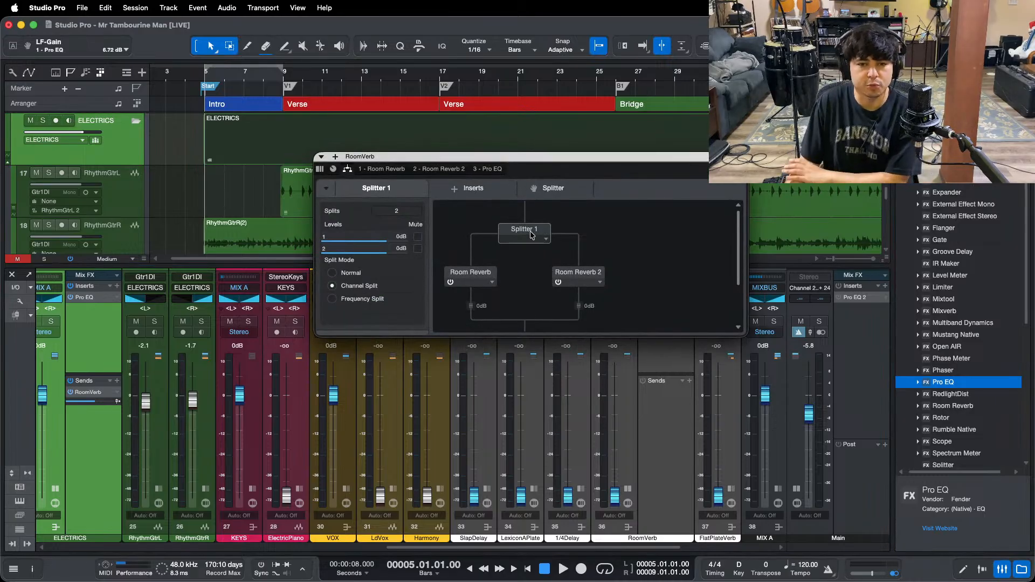
pyautogui.click(457, 276)
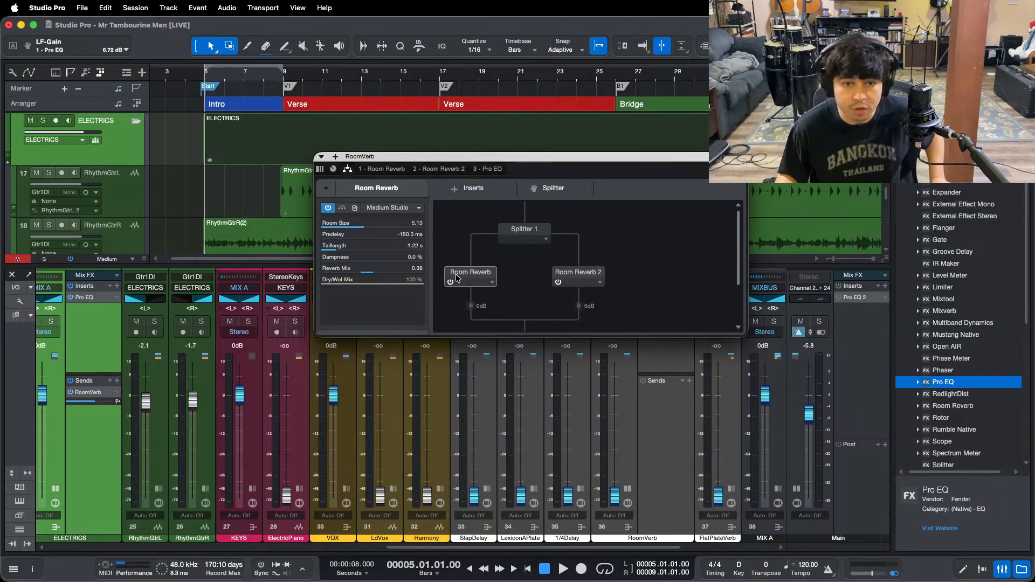
pyautogui.click(599, 275)
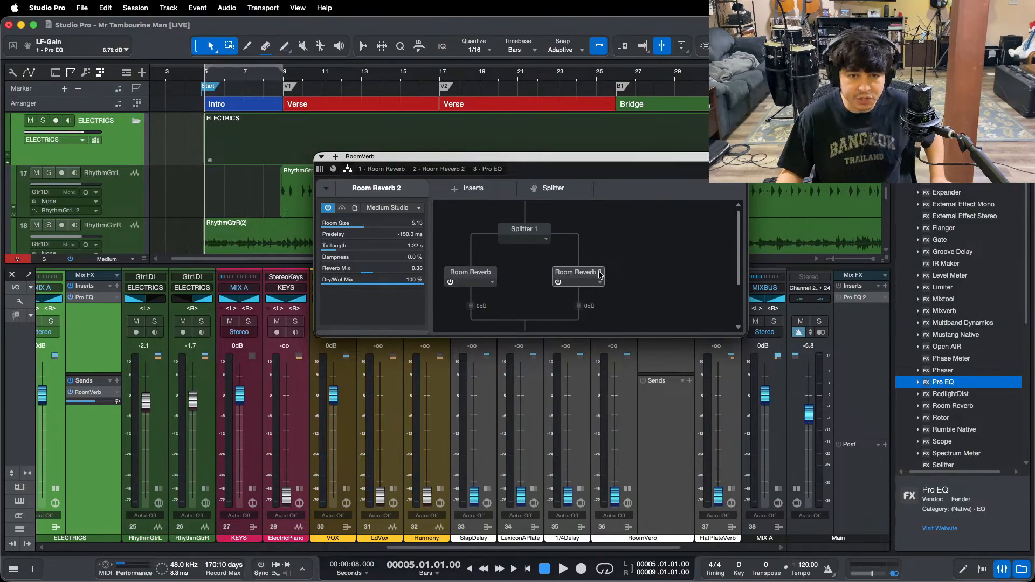
# Step: Examine the settings of the Pro EQ at the end of the RoomVerb effect chain
pyautogui.scroll(-3, 618, 267)
pyautogui.click(530, 299)
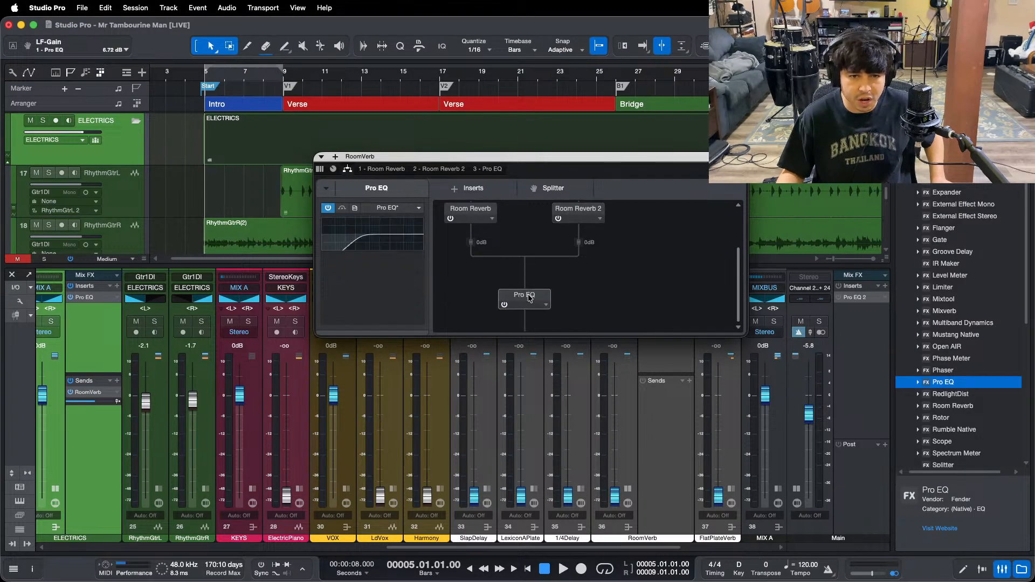
pyautogui.click(487, 170)
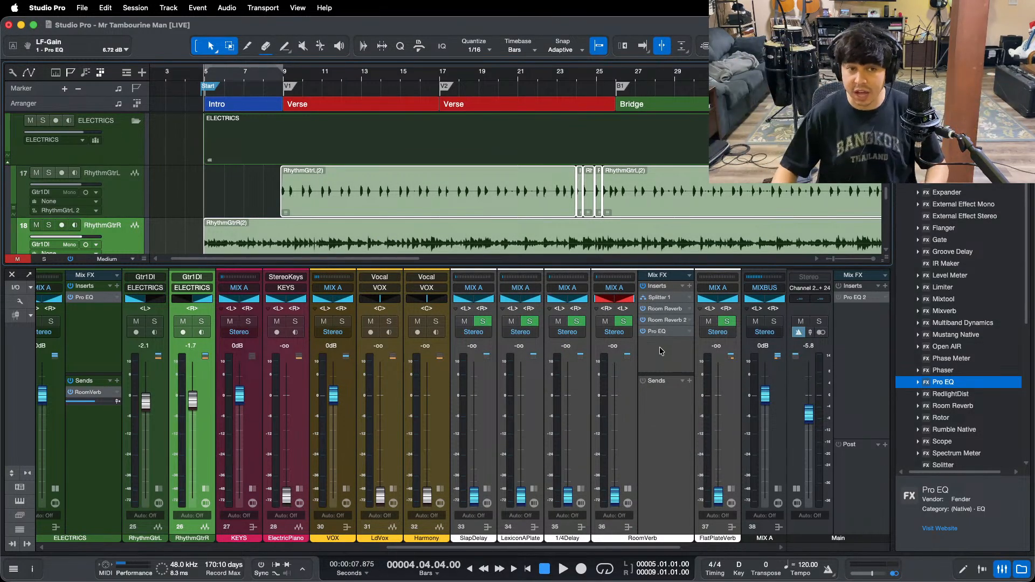
# Step: Play the looped Intro, raise the RoomVerb fader to -6.3 dB, and shorten the loop to bars 5 to 7
pyautogui.press('space')
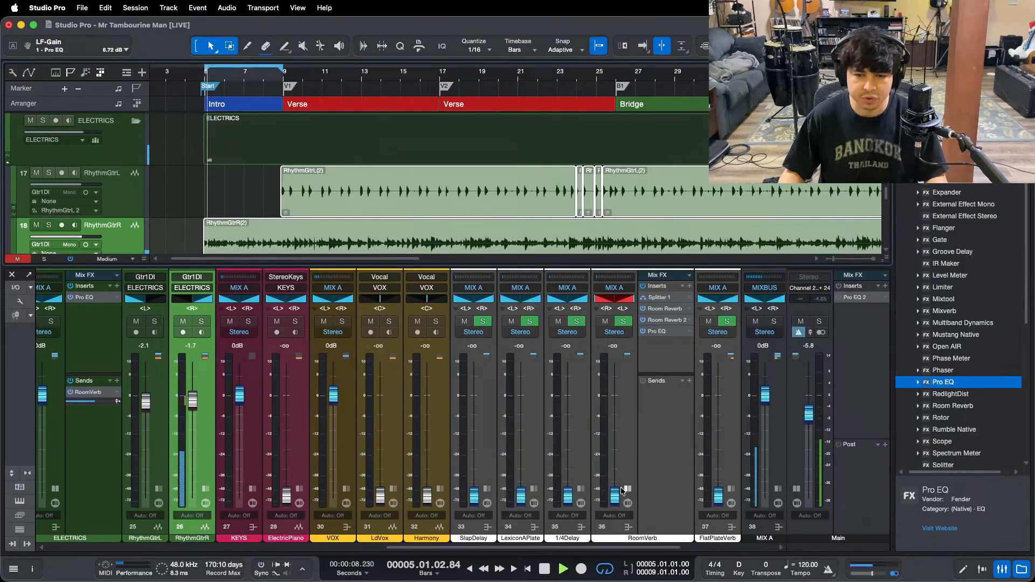
pyautogui.moveTo(614, 491); pyautogui.dragTo(618, 439)
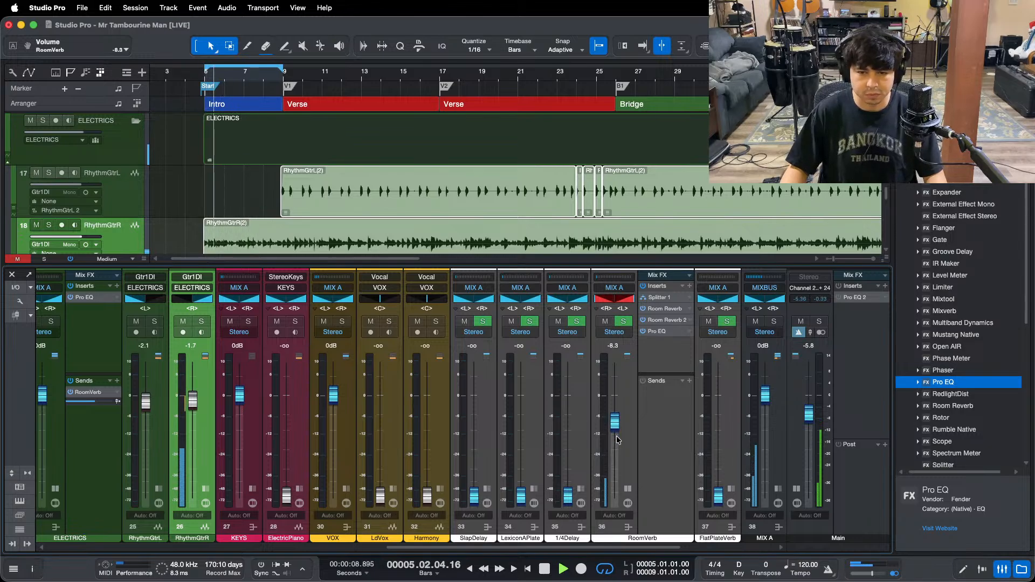
pyautogui.moveTo(231, 80); pyautogui.dragTo(317, 97)
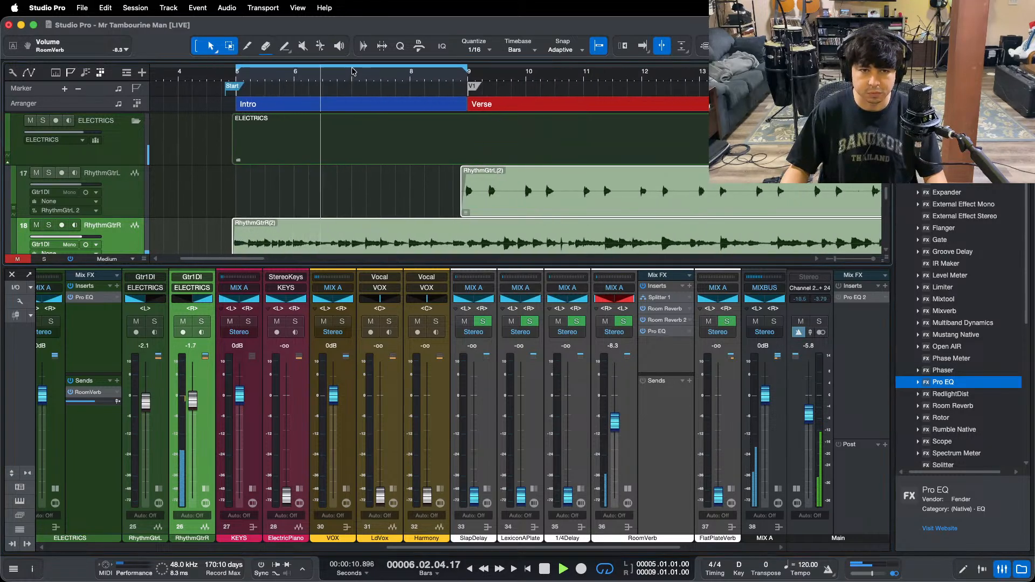
pyautogui.moveTo(357, 63); pyautogui.dragTo(237, 122)
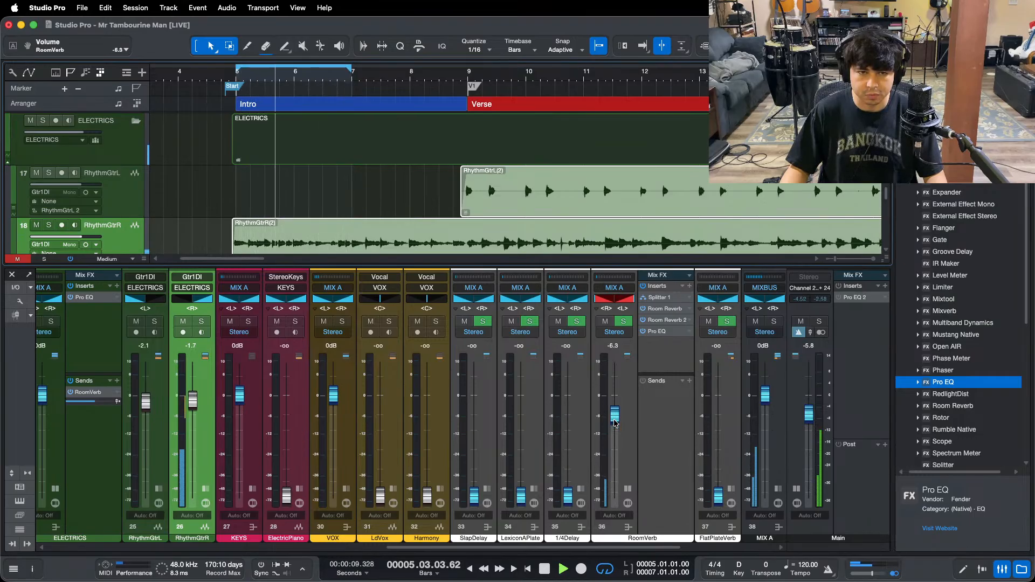
# Step: Solo The Byrds reference track to compare its reverb with the mix, and release the solo
pyautogui.press('F3')
pyautogui.scroll(-6, 345, 216)
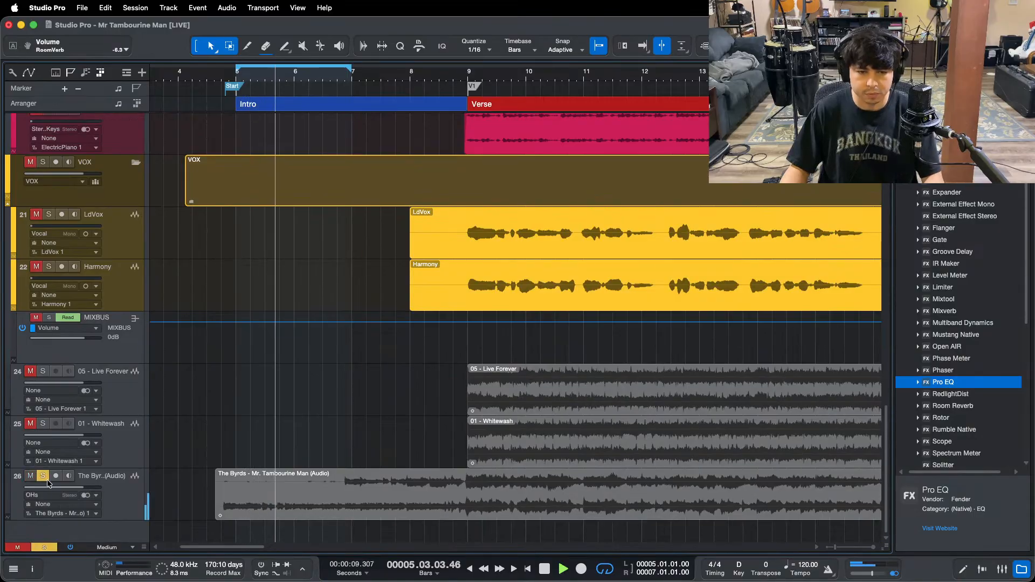
pyautogui.press('F3')
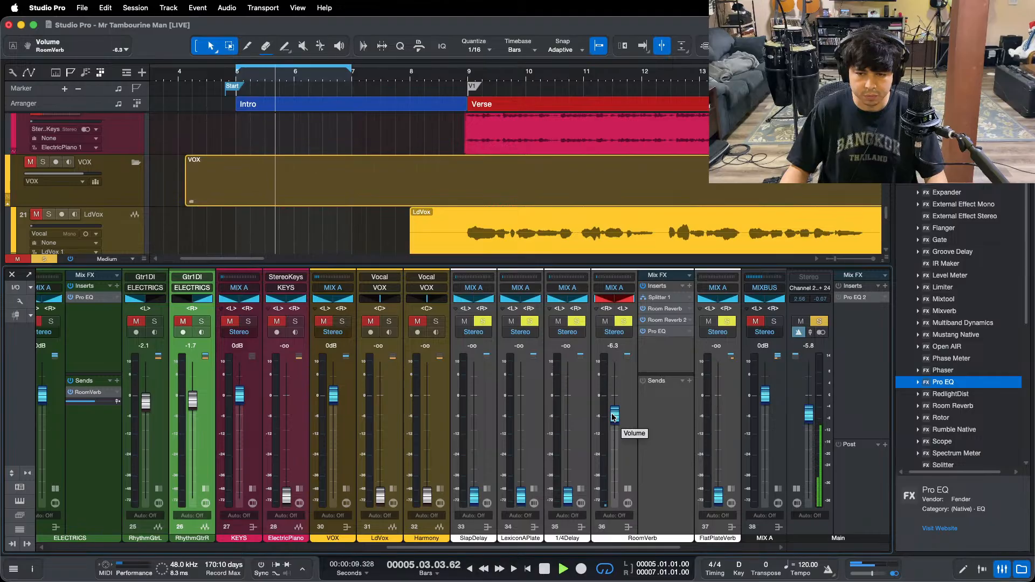
pyautogui.hotkey('shift', 's')
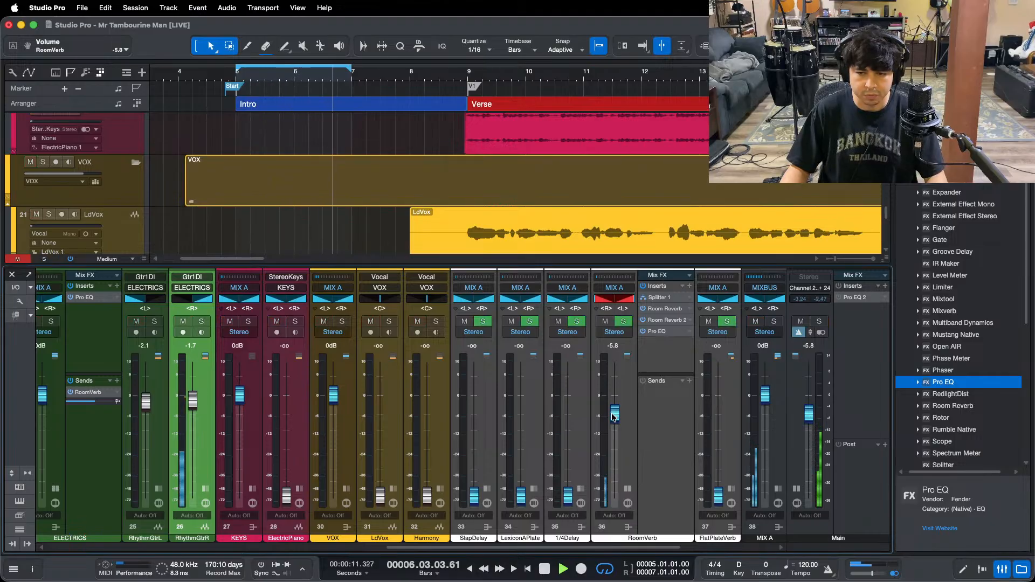
# Step: Turn off looping to let the song play on, and set the RoomVerb fader to -5.8 dB
pyautogui.press('/')
pyautogui.press('F3')
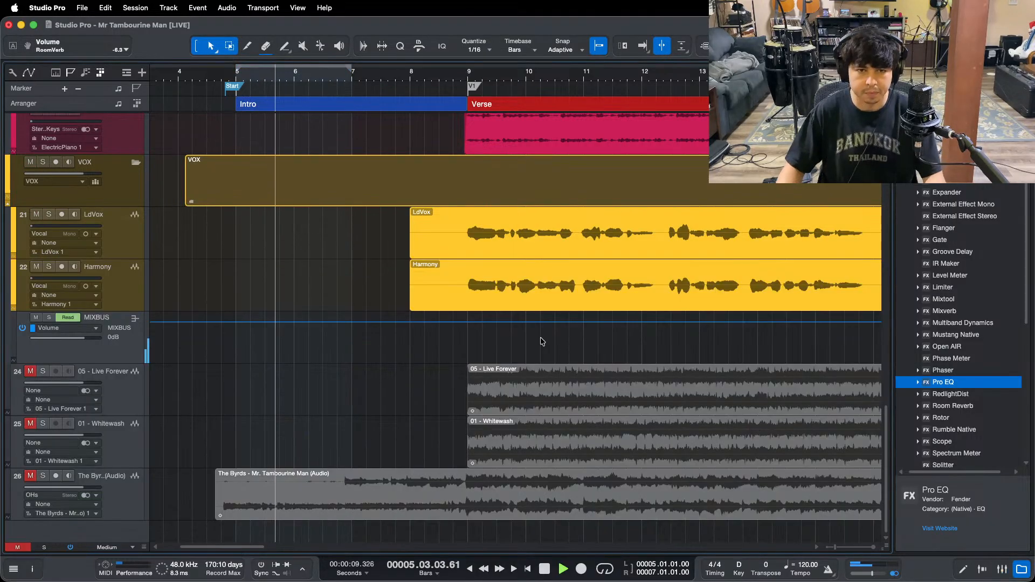
pyautogui.click(424, 77)
pyautogui.scroll(-8, 450, 76)
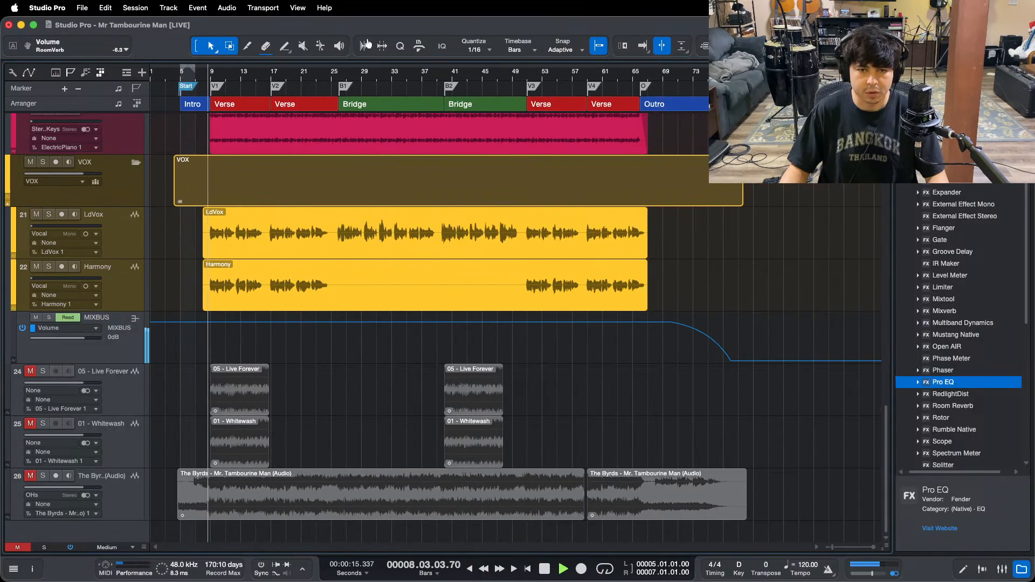
pyautogui.press('F3')
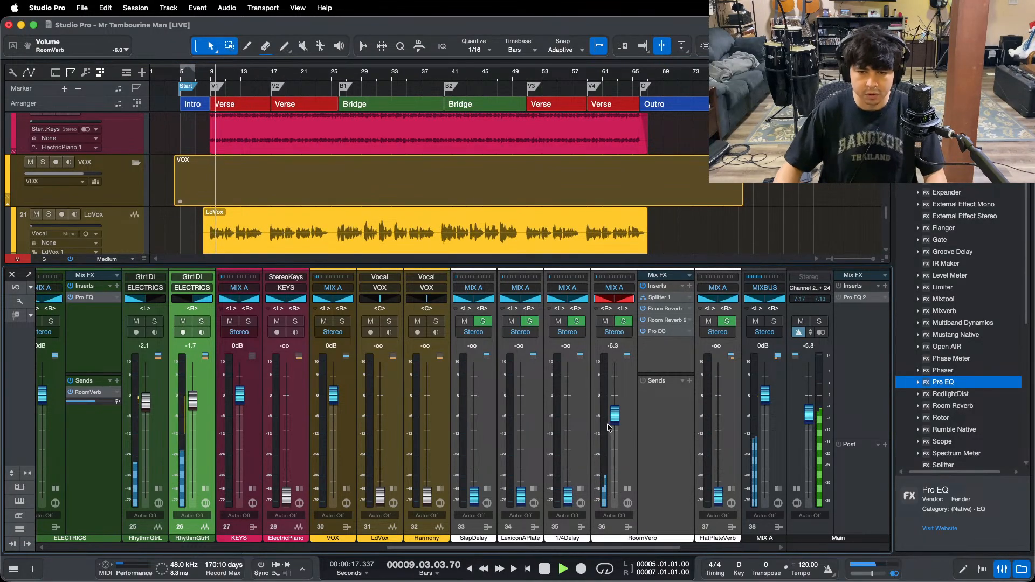
pyautogui.scroll(1, 615, 414)
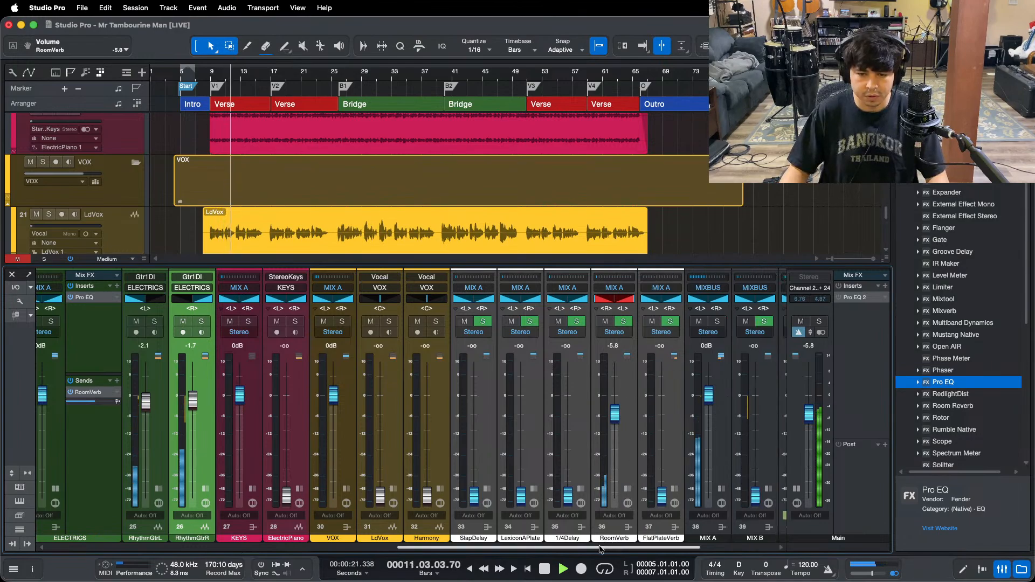
# Step: Raise the ElectricPiano track's volume to -15.9 dB and expand its mixer channel's inserts and sends
pyautogui.hscroll(-5, 458, 529)
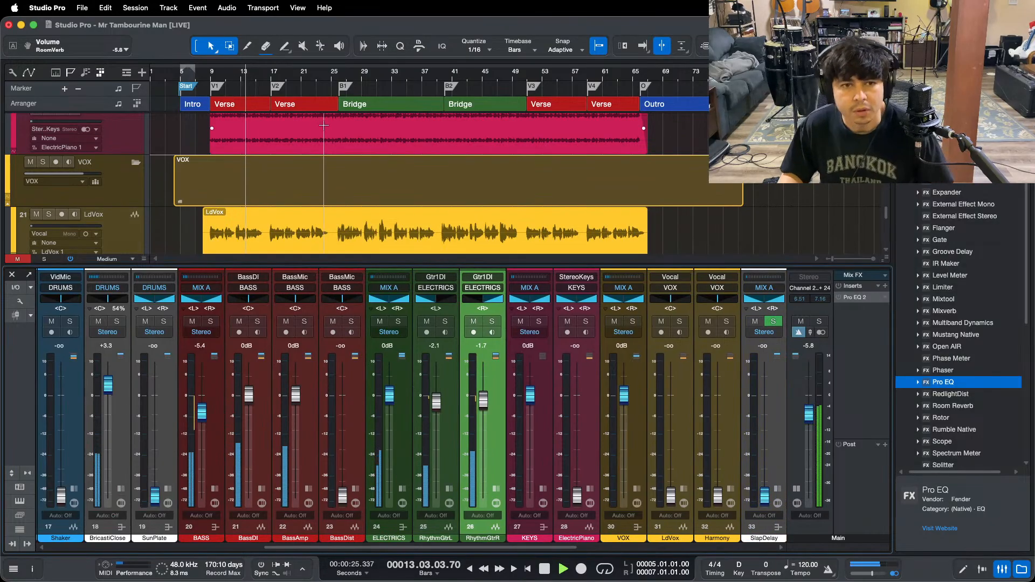
pyautogui.press('F3')
pyautogui.scroll(2, 315, 241)
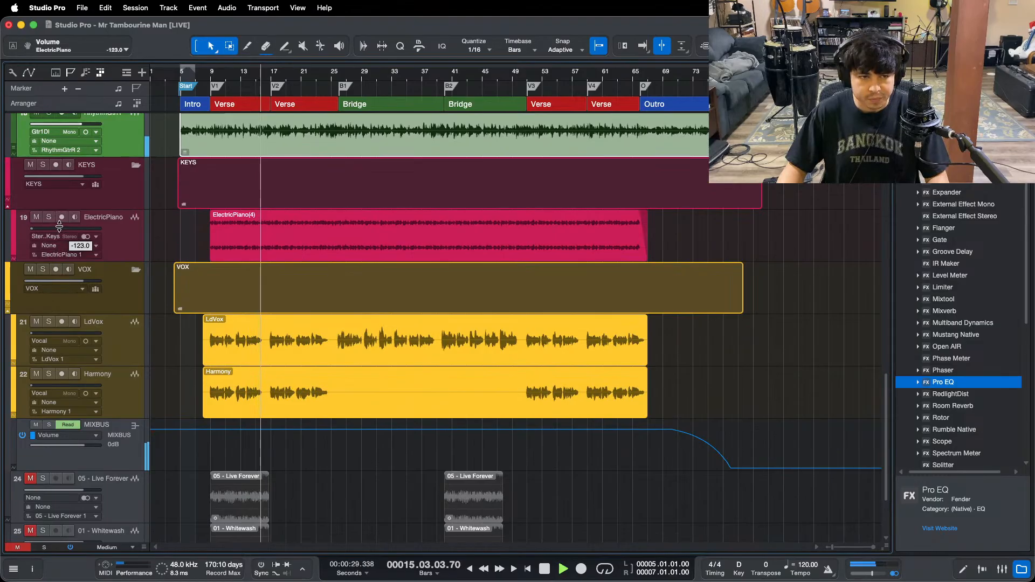
pyautogui.moveTo(66, 225); pyautogui.dragTo(77, 226)
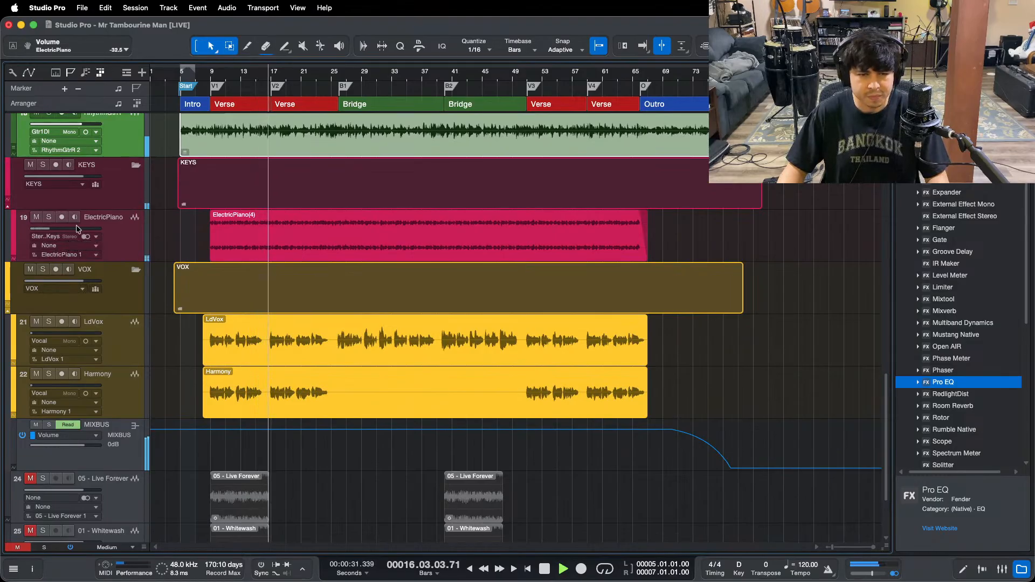
pyautogui.press('F3')
pyautogui.moveTo(579, 463); pyautogui.dragTo(582, 437)
pyautogui.click(590, 489)
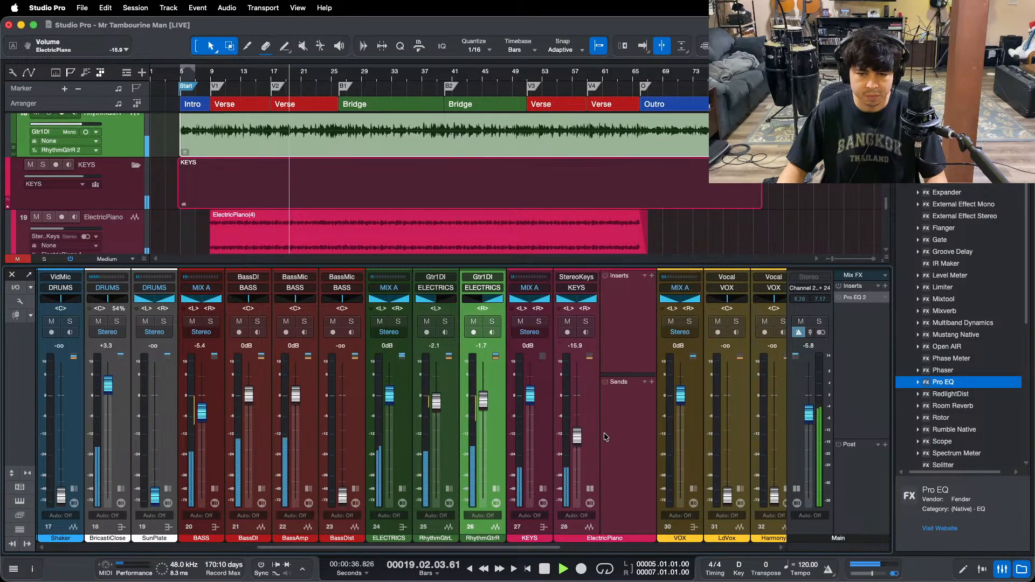
# Step: Solo the ElectricPiano track, stop playback, and set the loop range to the first Verse, bars 9 to 17
pyautogui.click(619, 339)
pyautogui.press('s')
pyautogui.press('space')
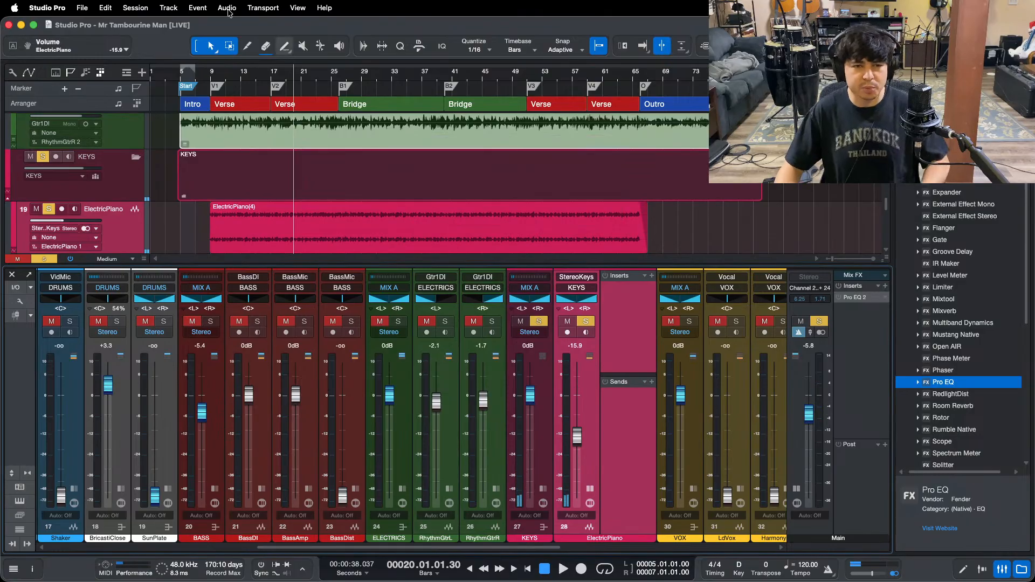
pyautogui.doubleClick(251, 87)
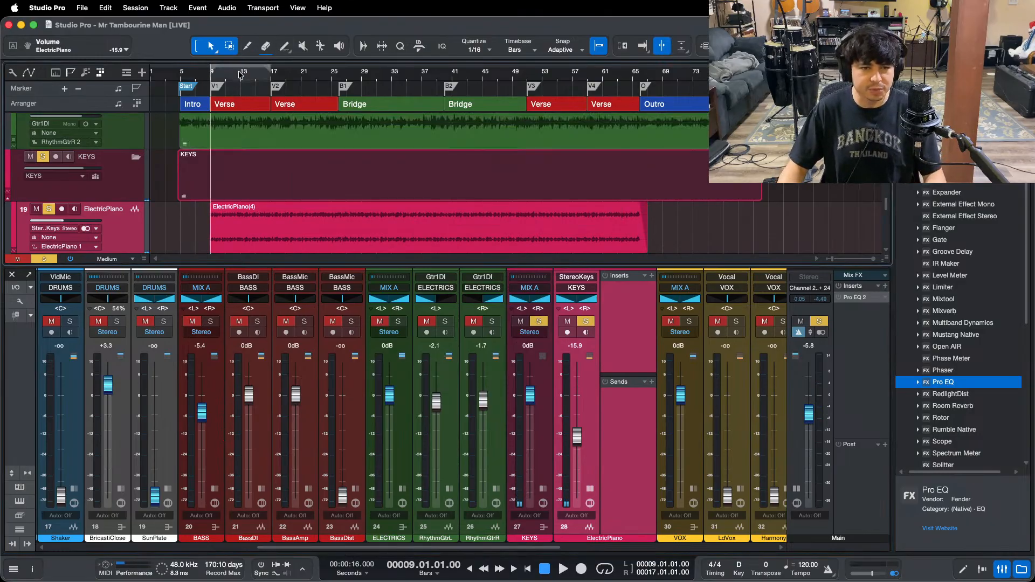
pyautogui.moveTo(240, 75); pyautogui.dragTo(490, 106)
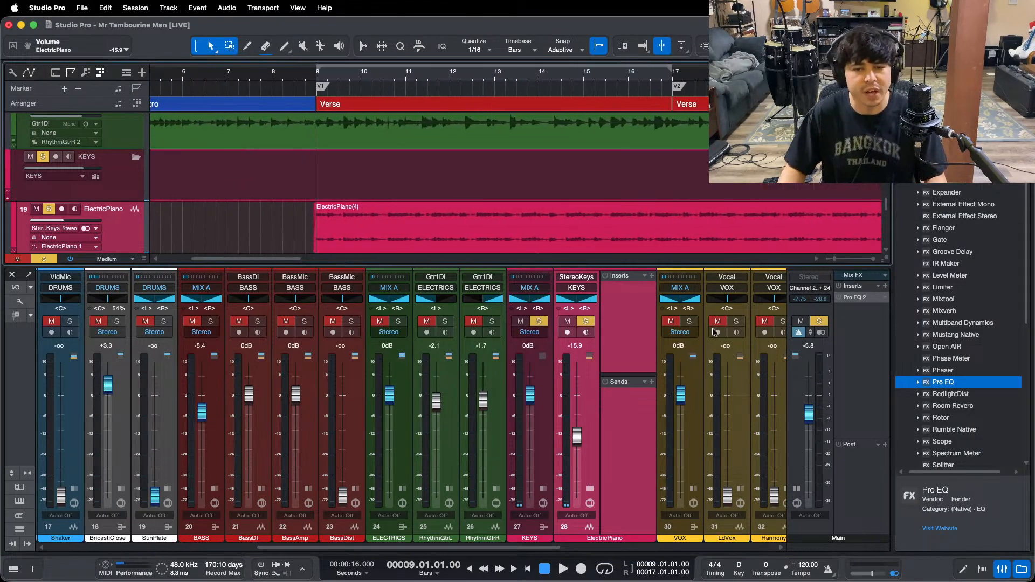
# Step: Play the verse, raise the ElectricPiano fader to -8.2 dB, and load the KEYS FX chain with Pro EQ and Fat Channel
pyautogui.press('space')
pyautogui.moveTo(577, 436); pyautogui.dragTo(576, 422)
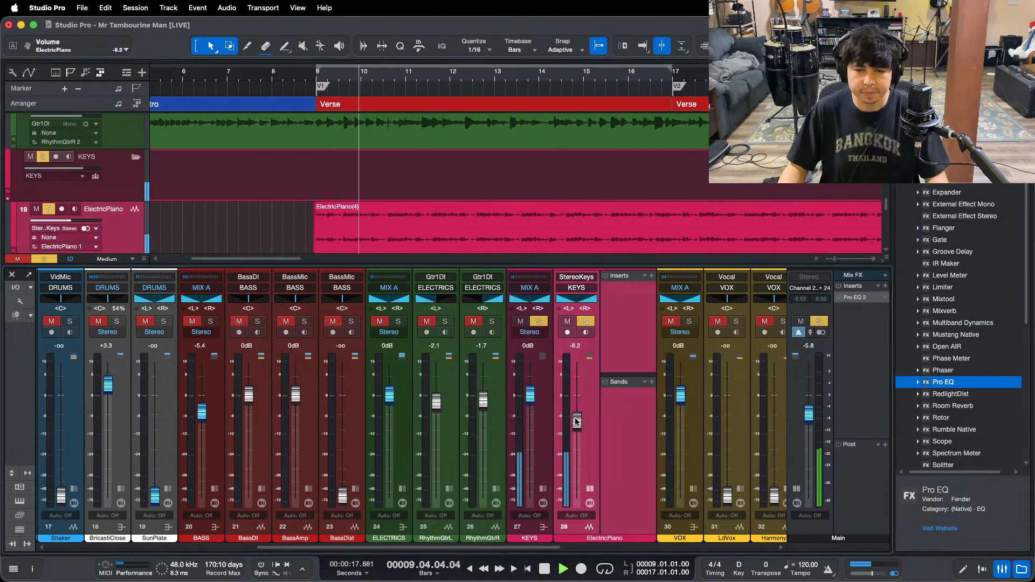
pyautogui.click(645, 275)
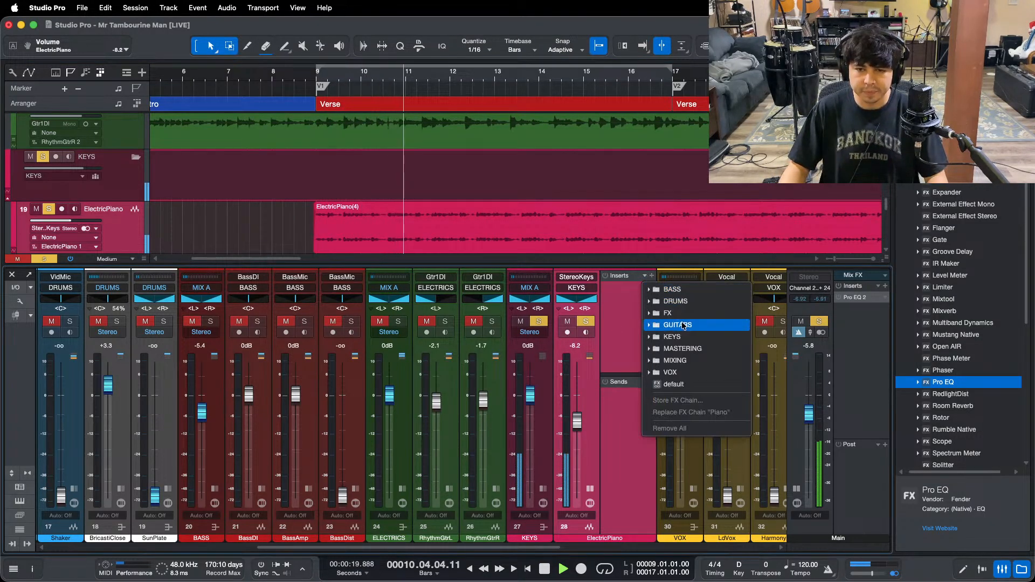
pyautogui.click(671, 337)
pyautogui.click(671, 350)
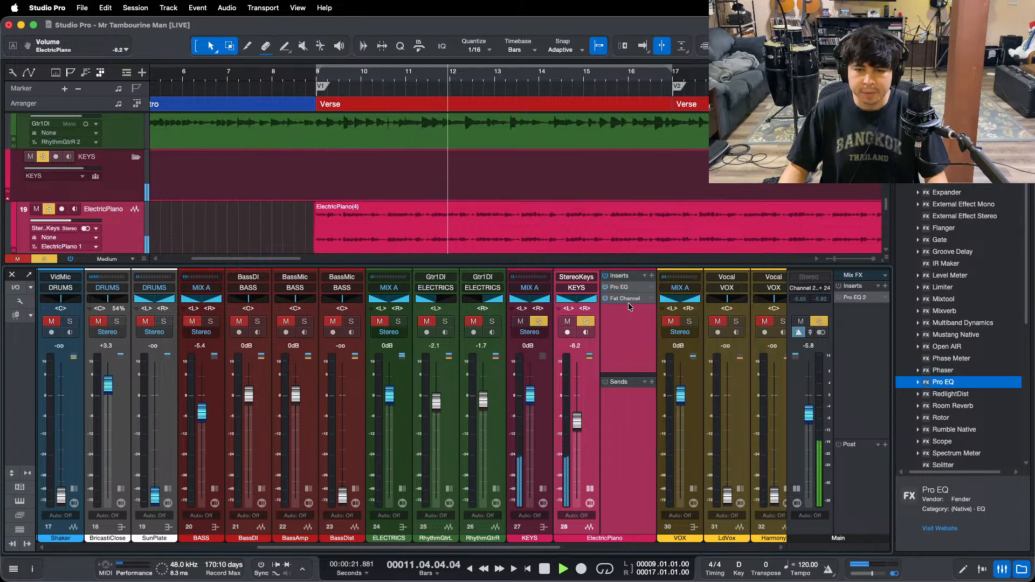
# Step: Enable the low cut in the ElectricPiano's Pro EQ and set its frequency to 182 Hz
pyautogui.doubleClick(621, 288)
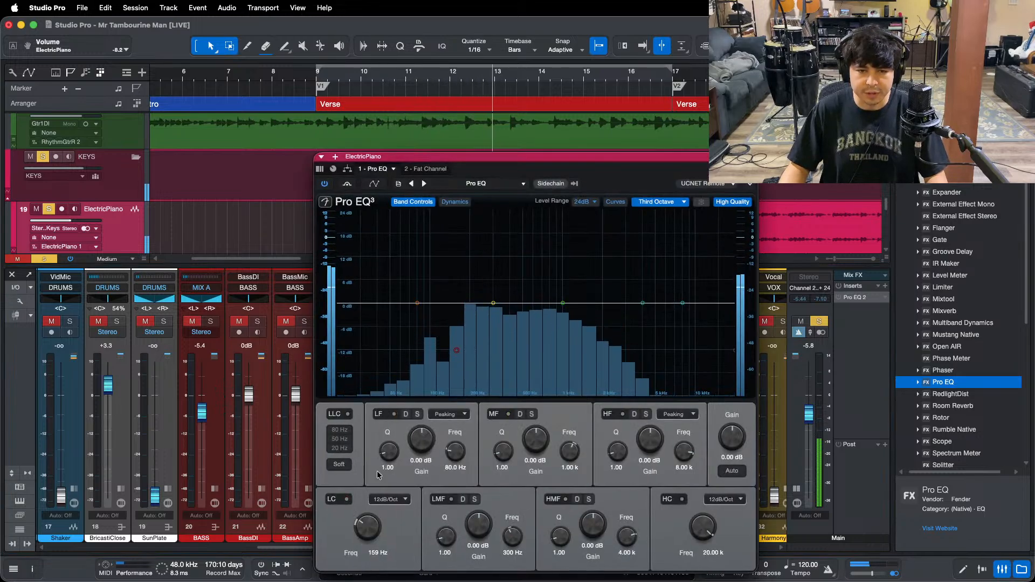
pyautogui.click(332, 499)
pyautogui.moveTo(365, 532); pyautogui.dragTo(364, 528)
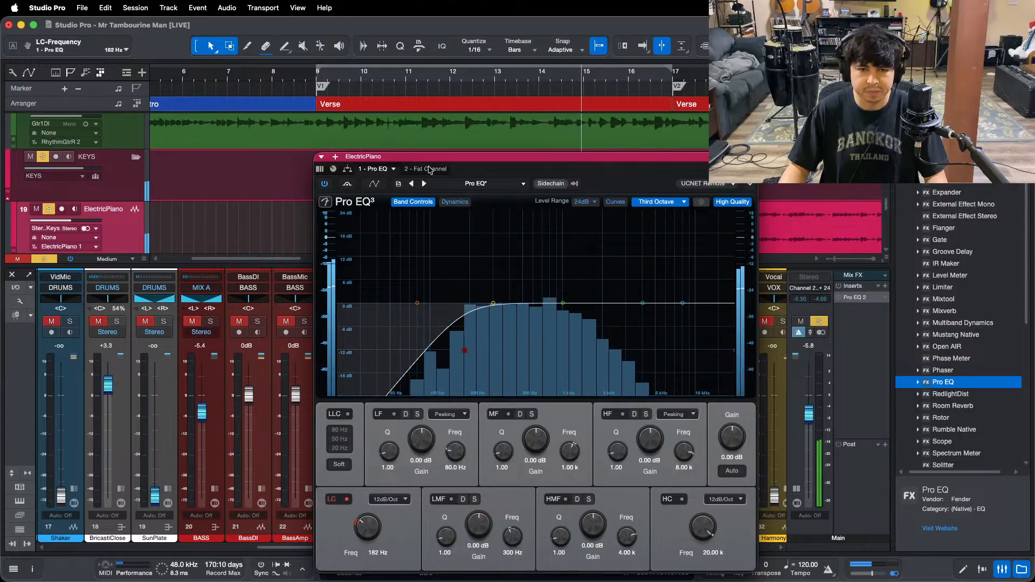
# Step: Switch on the ElectricPiano's Fat Channel compressor and set its input to -22.40 dB and output to -20.72 dB
pyautogui.click(426, 169)
pyautogui.click(641, 201)
pyautogui.click(615, 203)
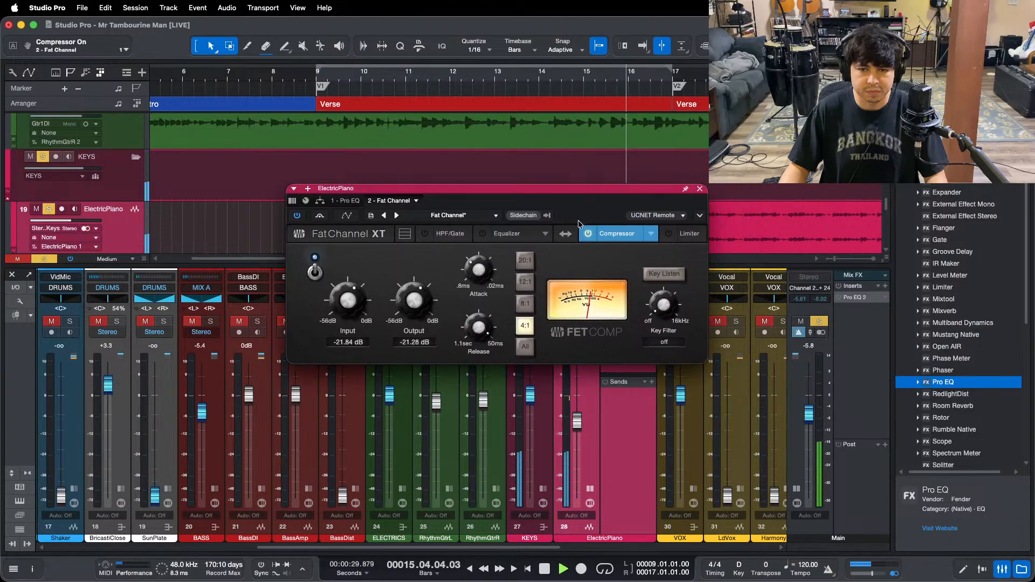
pyautogui.moveTo(579, 221); pyautogui.dragTo(562, 249)
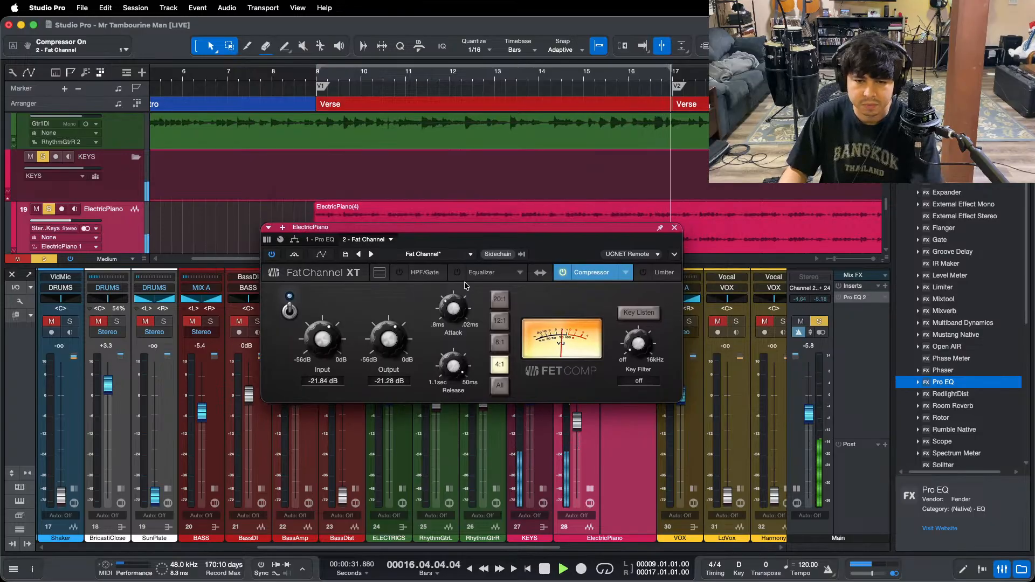
pyautogui.scroll(-1, 332, 341)
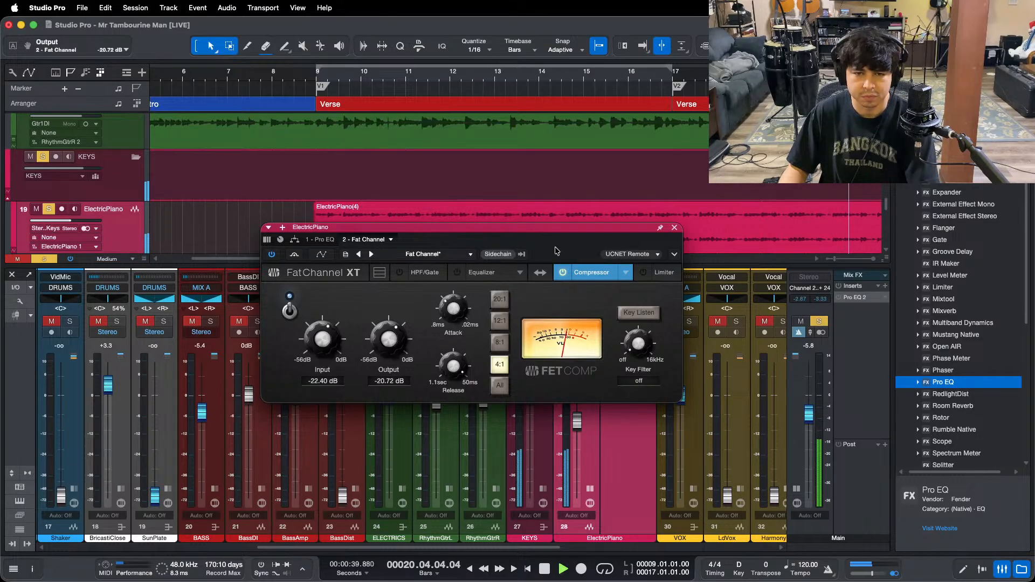
# Step: Boost the HMF band of the ElectricPiano's Pro EQ by 8.16 dB at 4.00 kHz with a Q of 0.71, and close the EQ
pyautogui.click(320, 239)
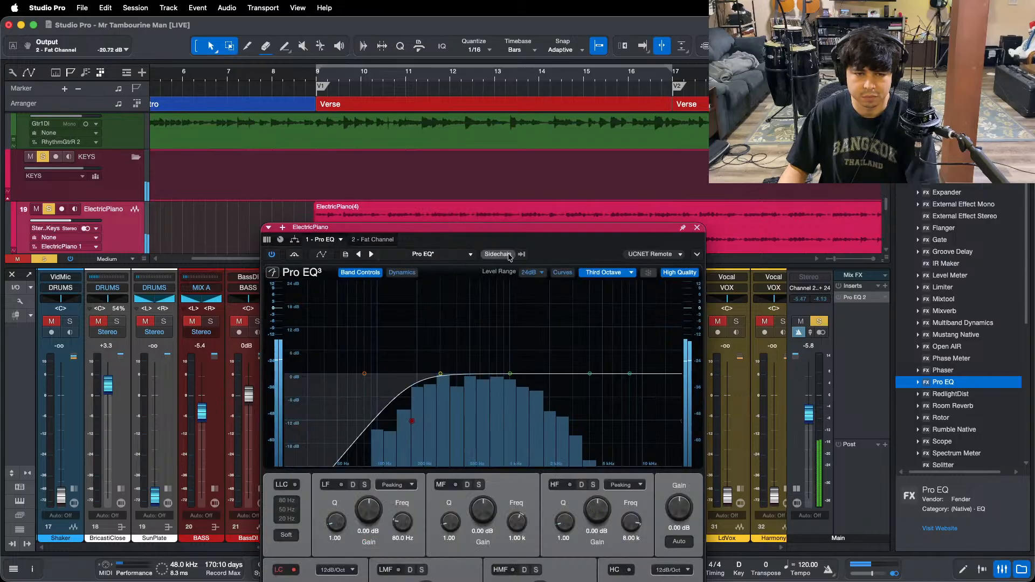
pyautogui.moveTo(498, 540); pyautogui.dragTo(537, 532)
pyautogui.scroll(7, 537, 534)
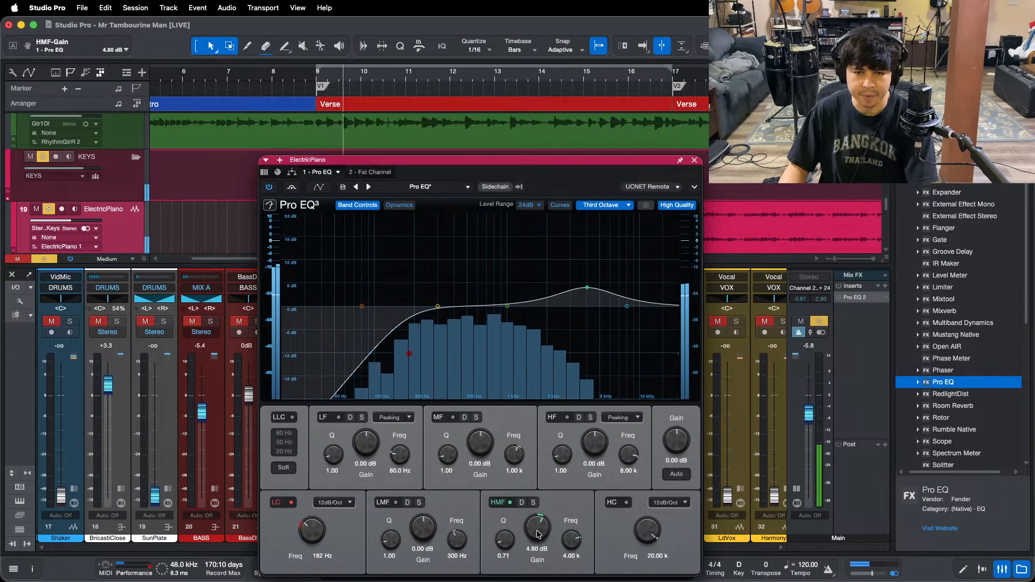
pyautogui.scroll(2, 537, 535)
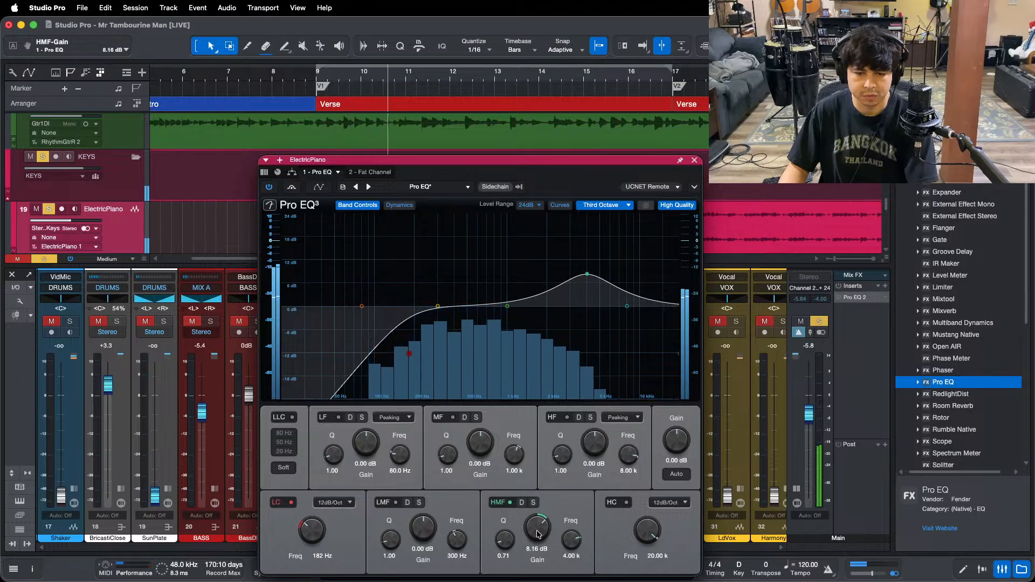
pyautogui.scroll(-1, 537, 535)
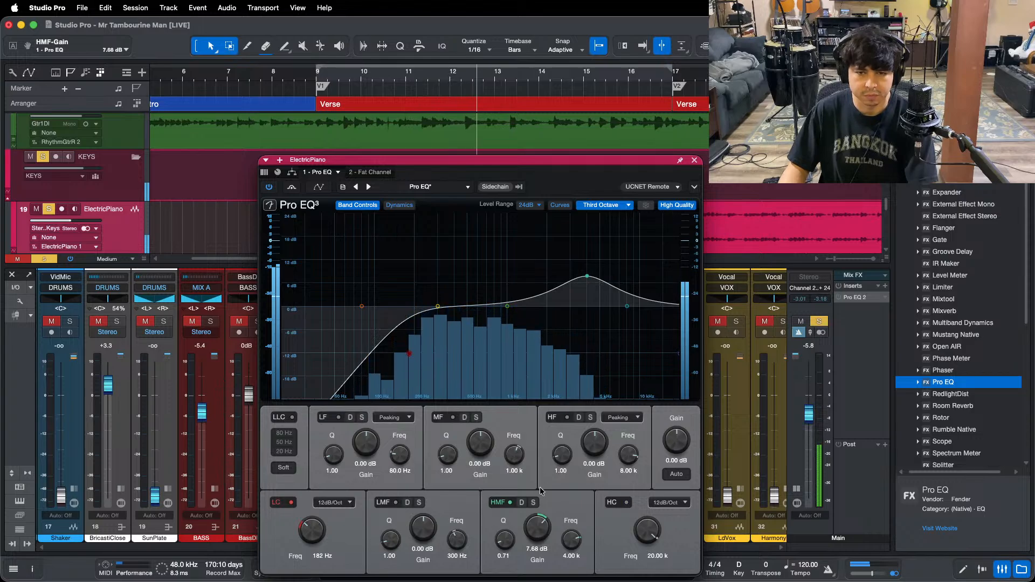
pyautogui.scroll(2, 535, 531)
pyautogui.scroll(-1, 535, 531)
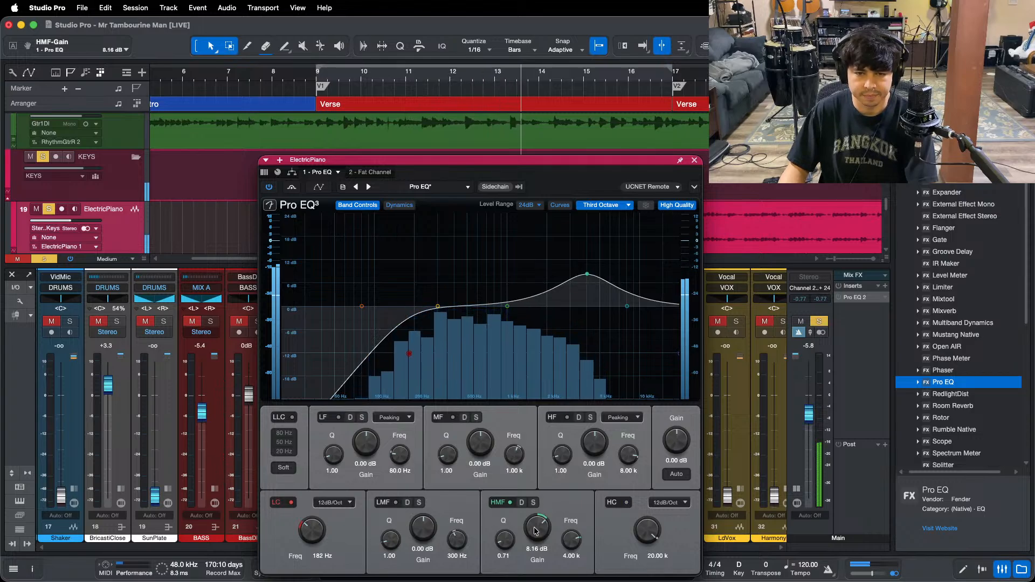
pyautogui.click(694, 161)
# Step: Add a Limiter after the Fat Channel on ElectricPiano, set its ceiling to -12.00 dB, and close the plug-in window
pyautogui.scroll(-2, 1007, 270)
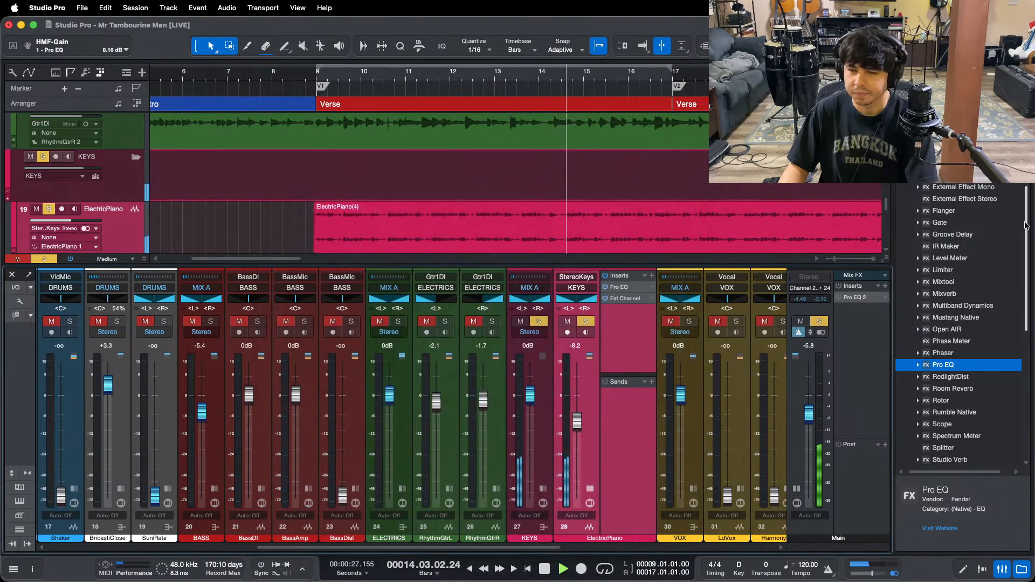
pyautogui.scroll(1, 1008, 243)
pyautogui.moveTo(942, 277); pyautogui.dragTo(621, 350)
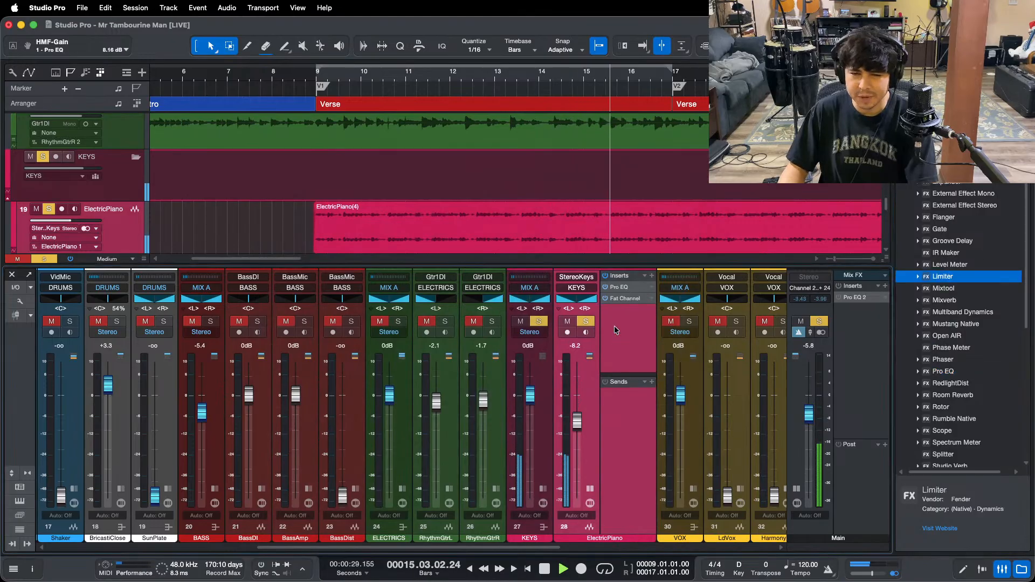
pyautogui.press('space')
pyautogui.moveTo(323, 316); pyautogui.dragTo(279, 577)
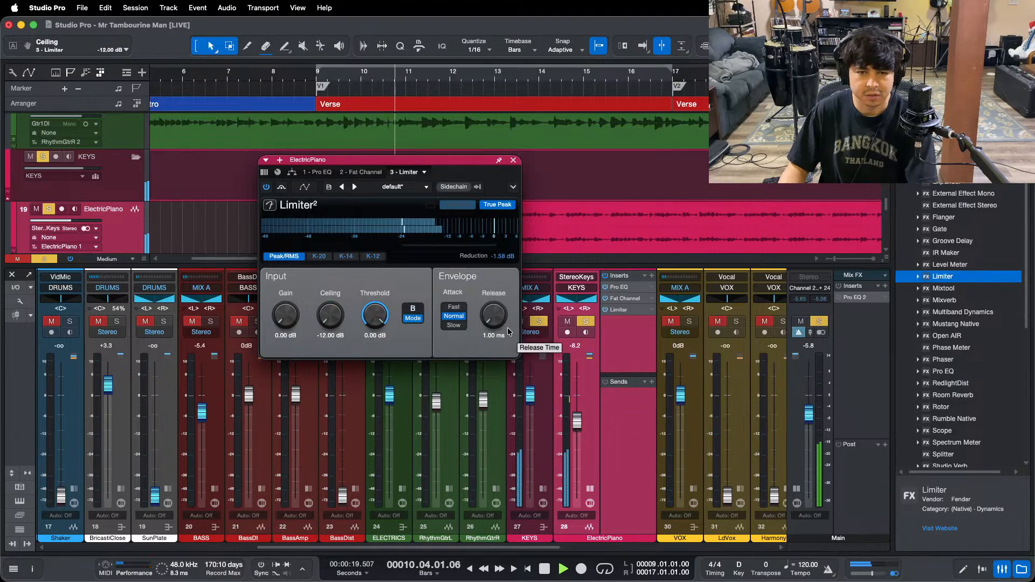
pyautogui.click(512, 162)
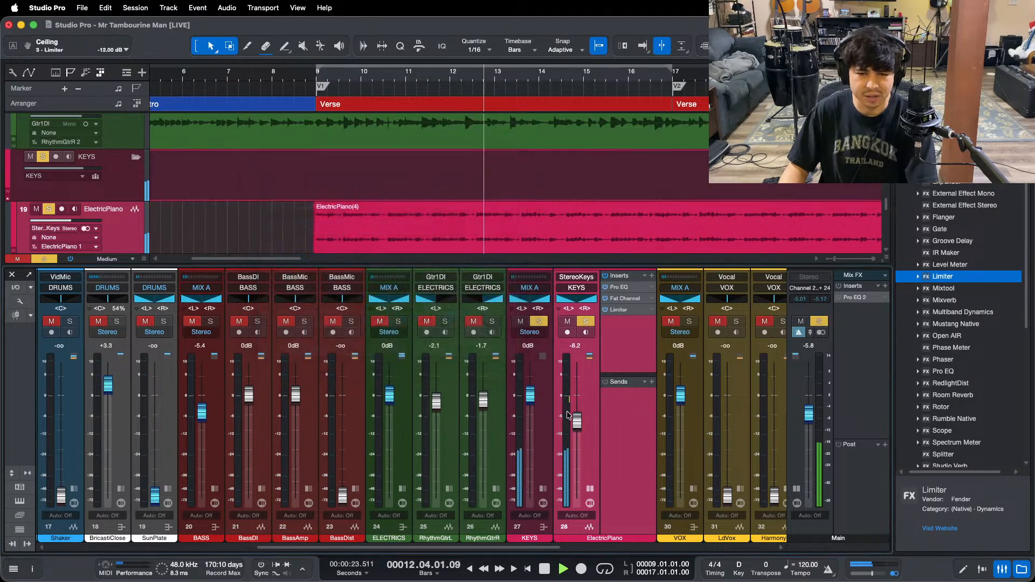
# Step: Lower the ElectricPiano fader to -10.8 dB while the verse plays with the full band, and collapse the channel's insert view
pyautogui.moveTo(577, 427); pyautogui.dragTo(577, 431)
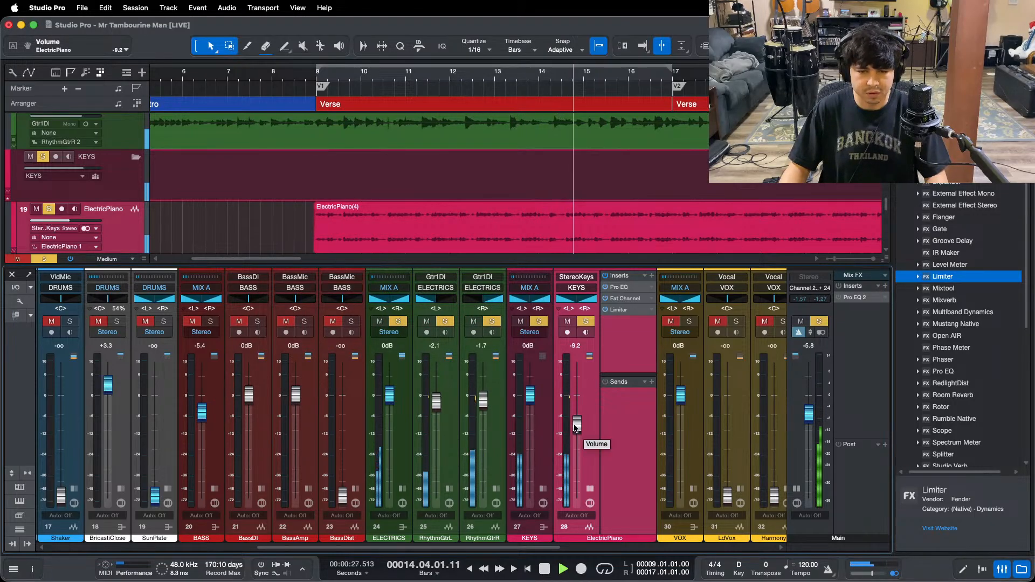
pyautogui.moveTo(576, 425); pyautogui.dragTo(576, 427)
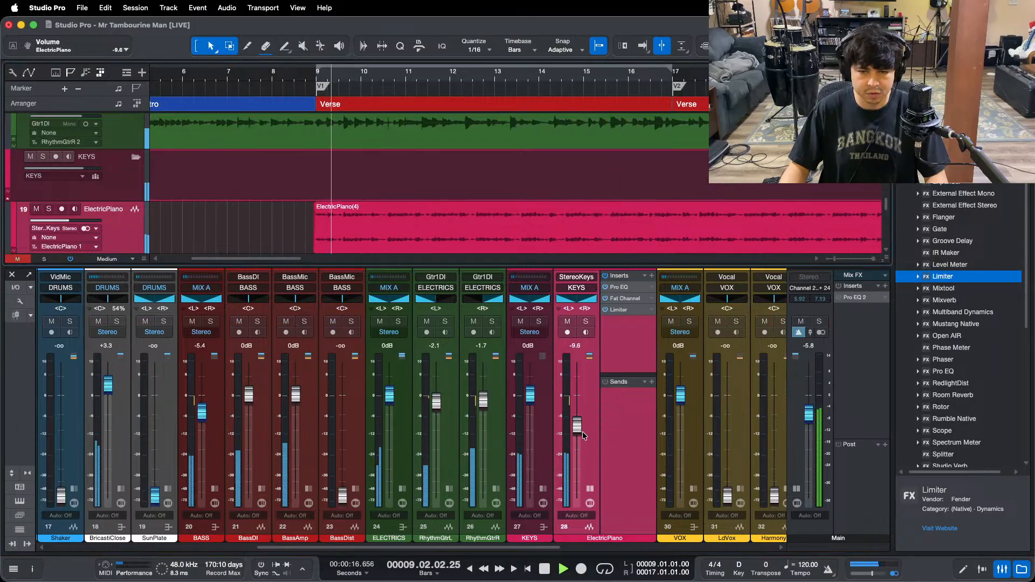
pyautogui.moveTo(583, 436); pyautogui.dragTo(579, 433)
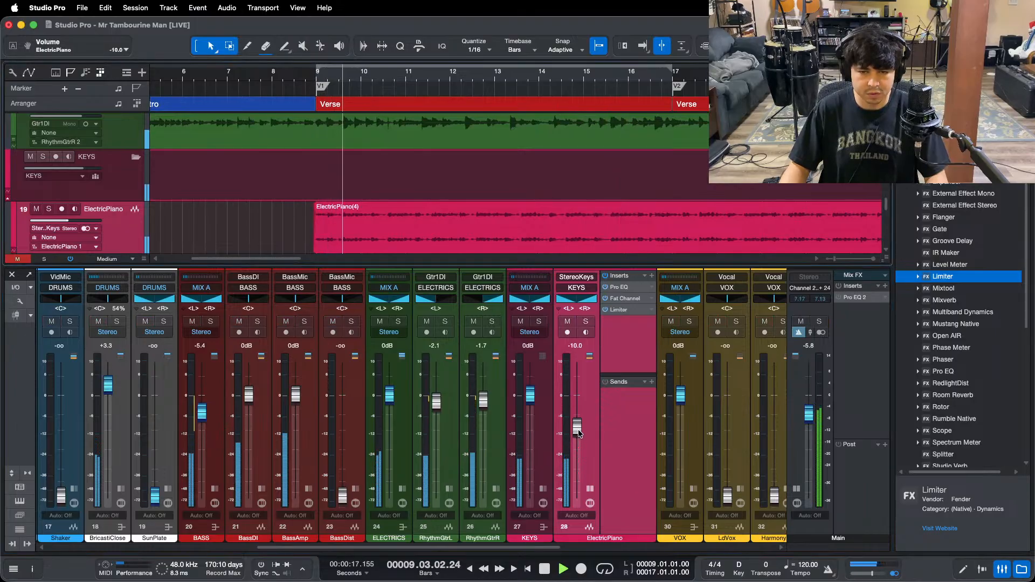
pyautogui.click(590, 490)
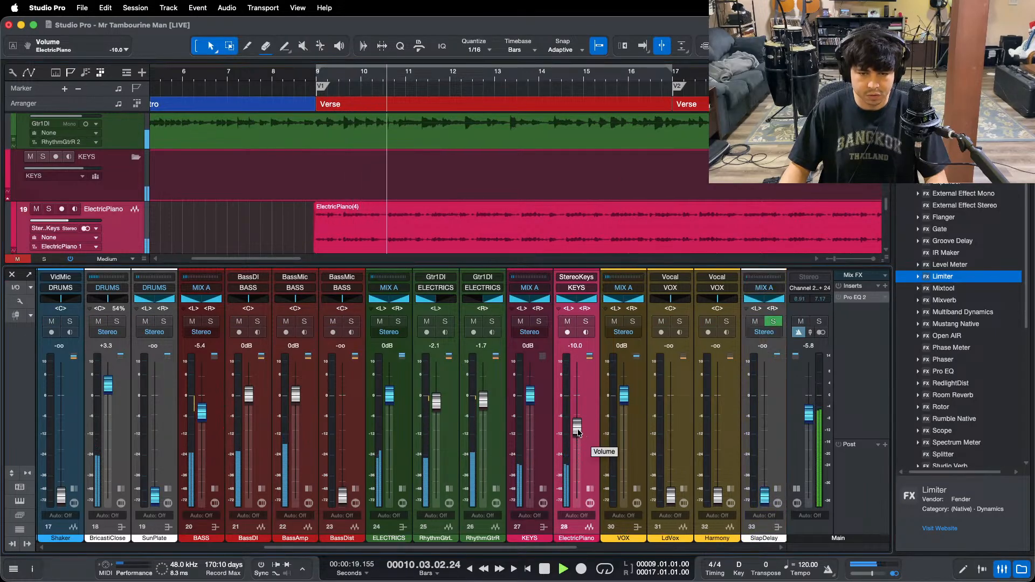
pyautogui.moveTo(579, 431); pyautogui.dragTo(580, 433)
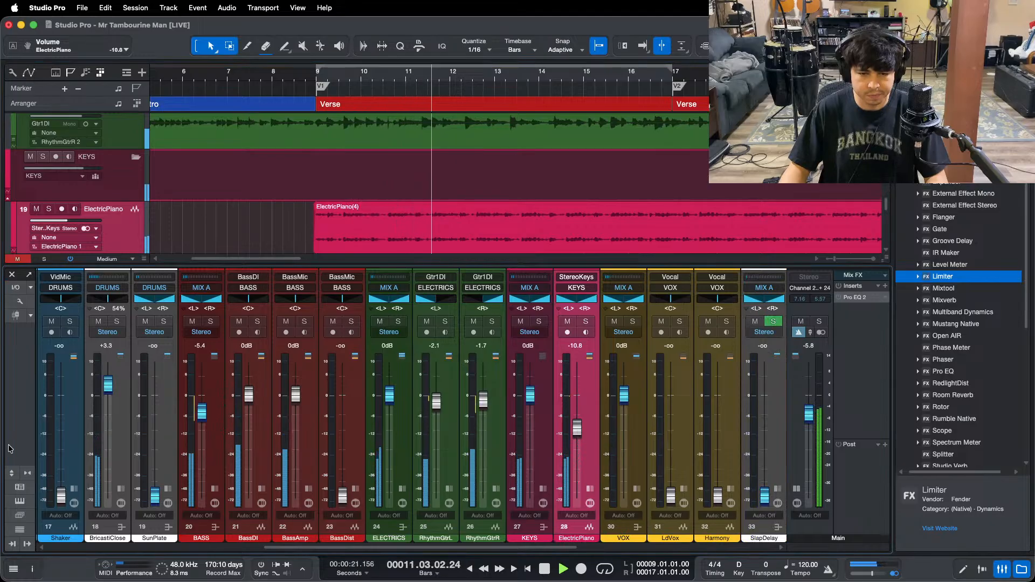
# Step: Copy the RoomVerb send from the ELECTRICS bus to the ElectricPiano channel and lock its pan to the channel
pyautogui.click(11, 473)
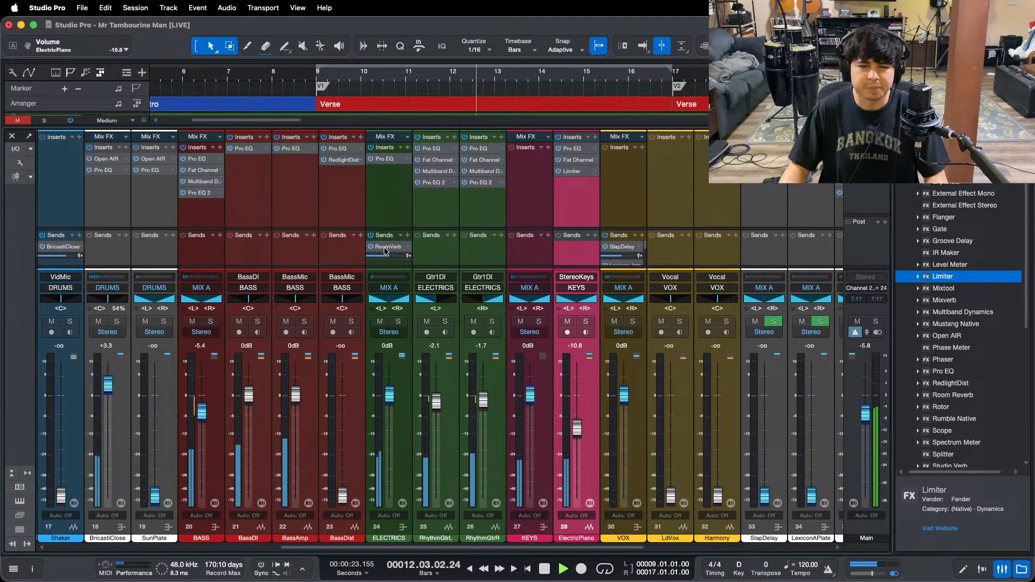
pyautogui.moveTo(474, 251); pyautogui.dragTo(575, 249)
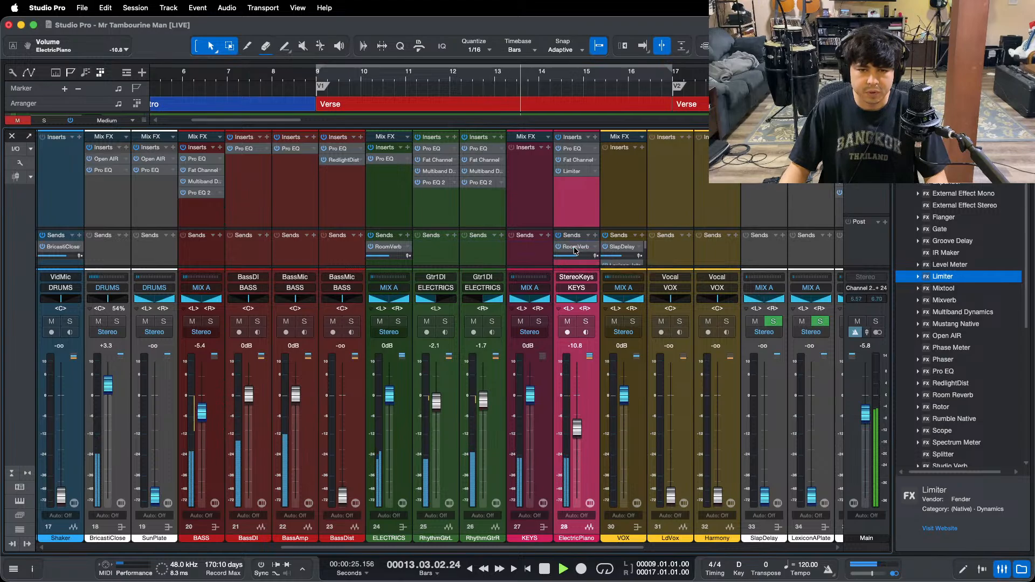
pyautogui.click(596, 247)
pyautogui.click(611, 288)
pyautogui.click(595, 247)
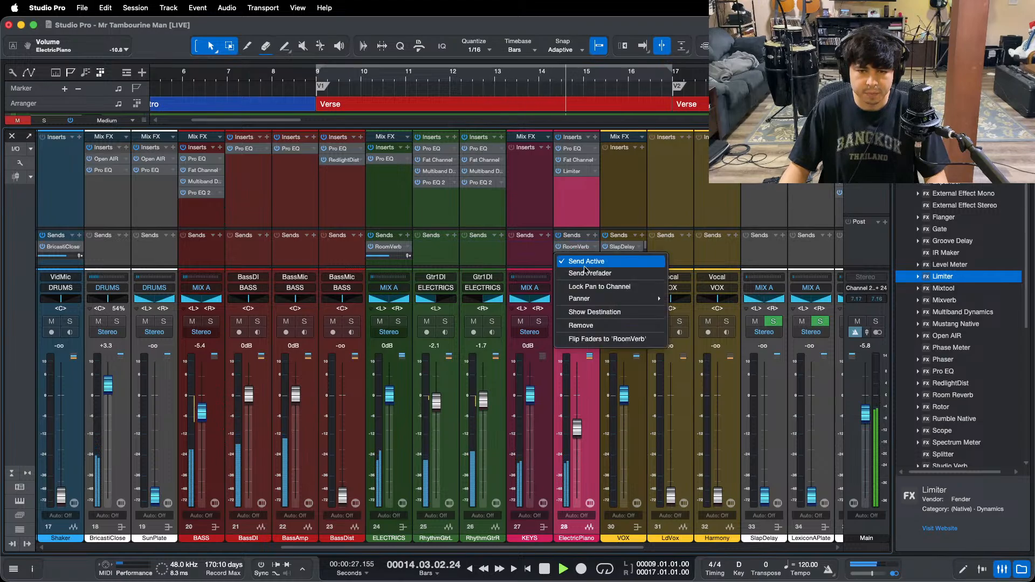
pyautogui.click(597, 287)
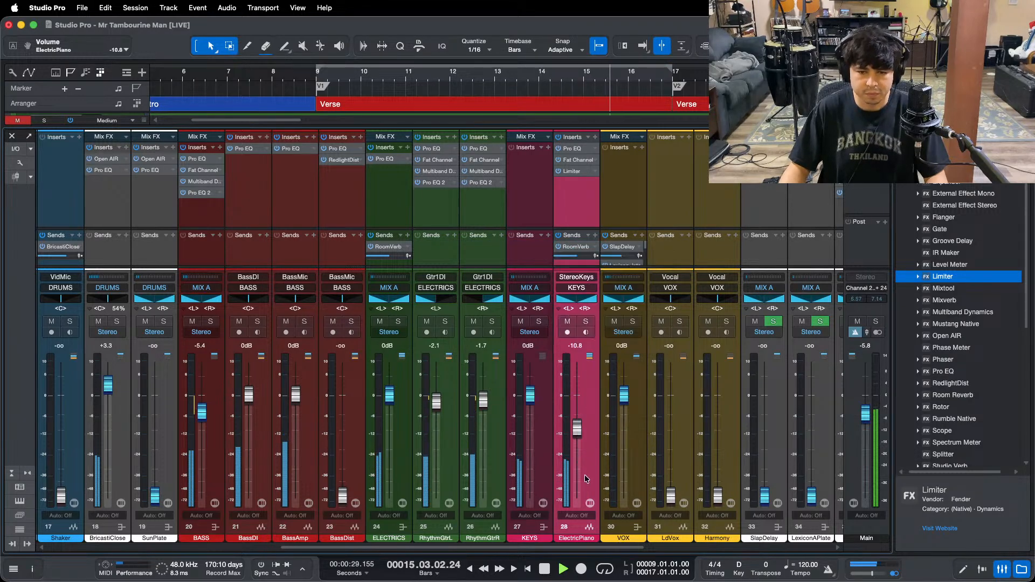
# Step: Lower the ElectricPiano fader to -11.7 dB and close the mixer
pyautogui.click(10, 474)
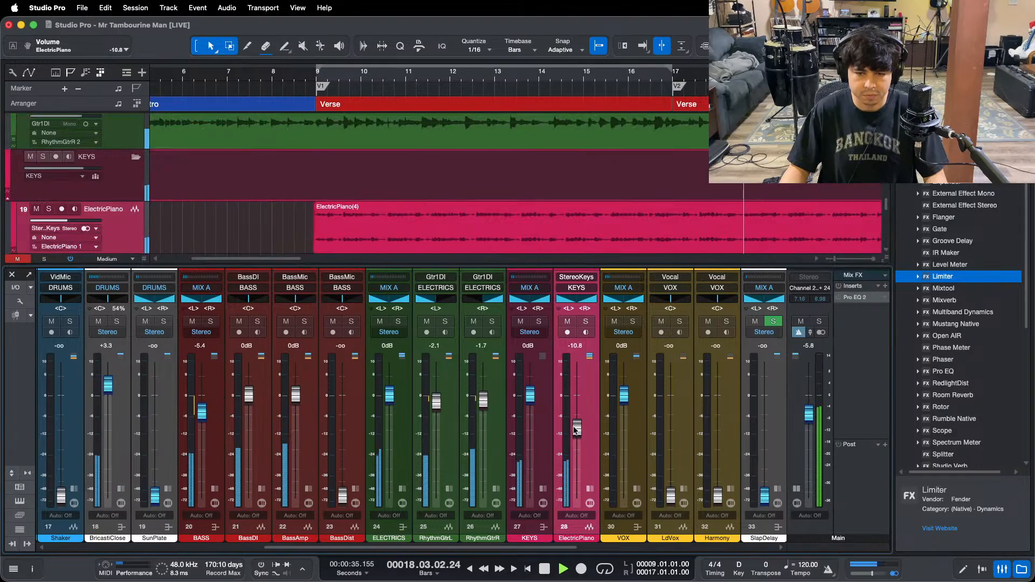
pyautogui.press('F3')
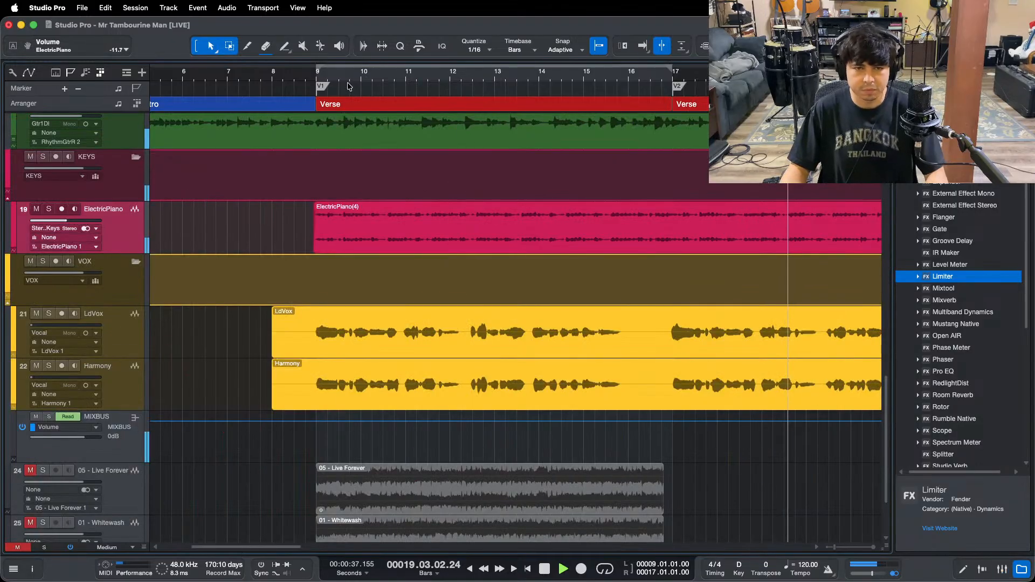
pyautogui.moveTo(349, 78); pyautogui.dragTo(364, 47)
pyautogui.scroll(4, 410, 229)
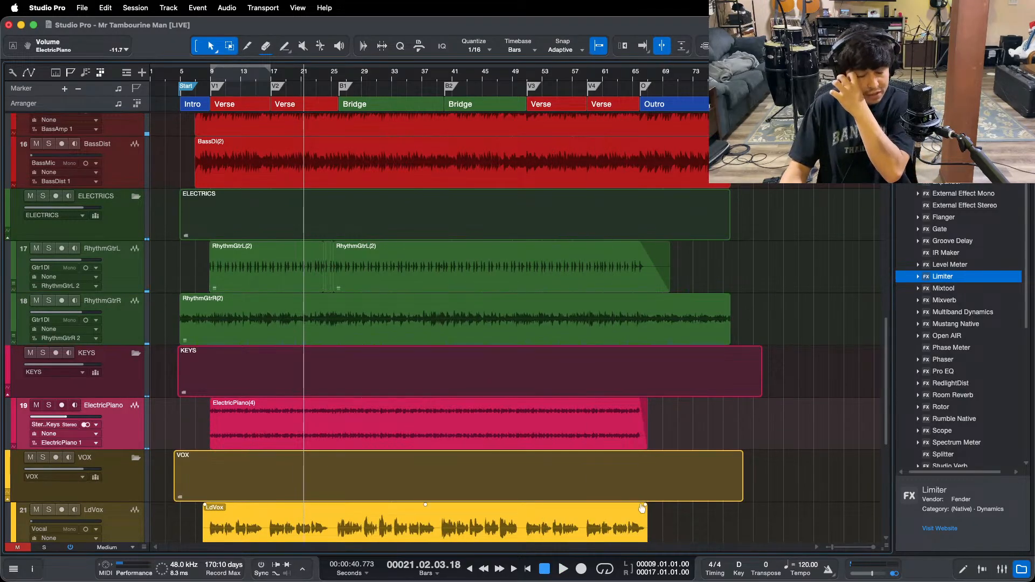
# Step: Save the song, play part of the first verse to check the mix, and return the playhead to bar 9
pyautogui.click(564, 557)
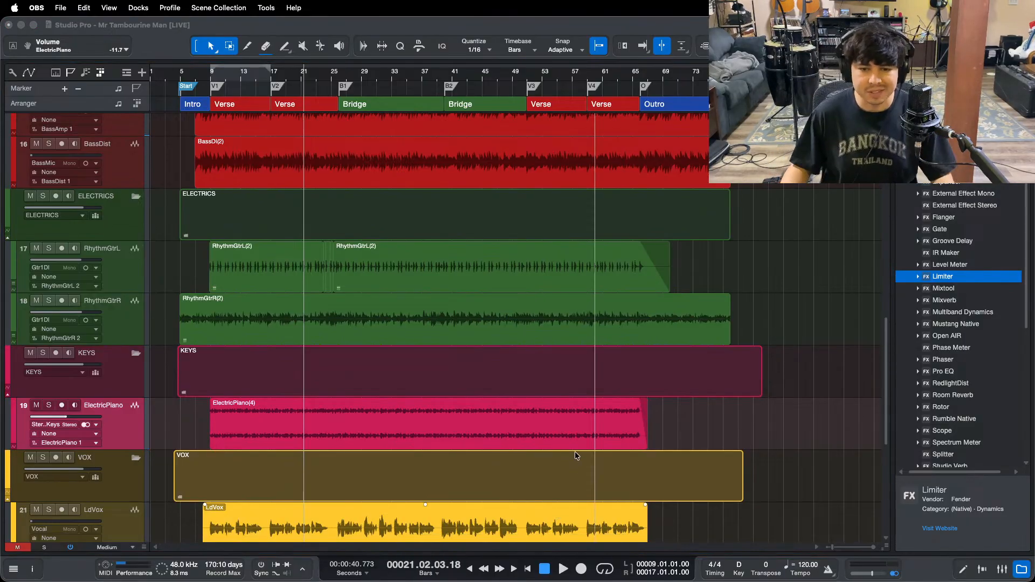
pyautogui.click(932, 565)
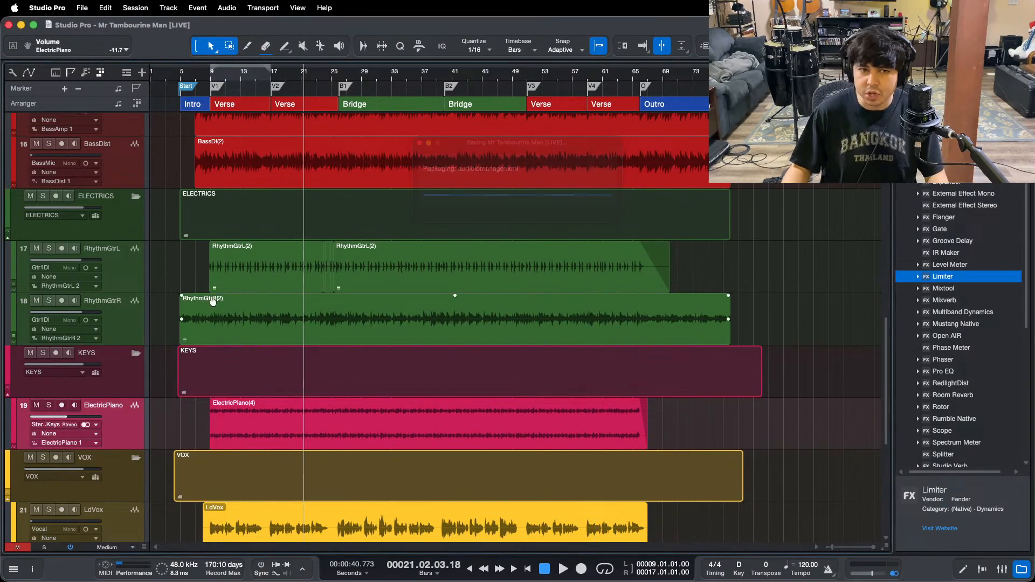
pyautogui.press('space')
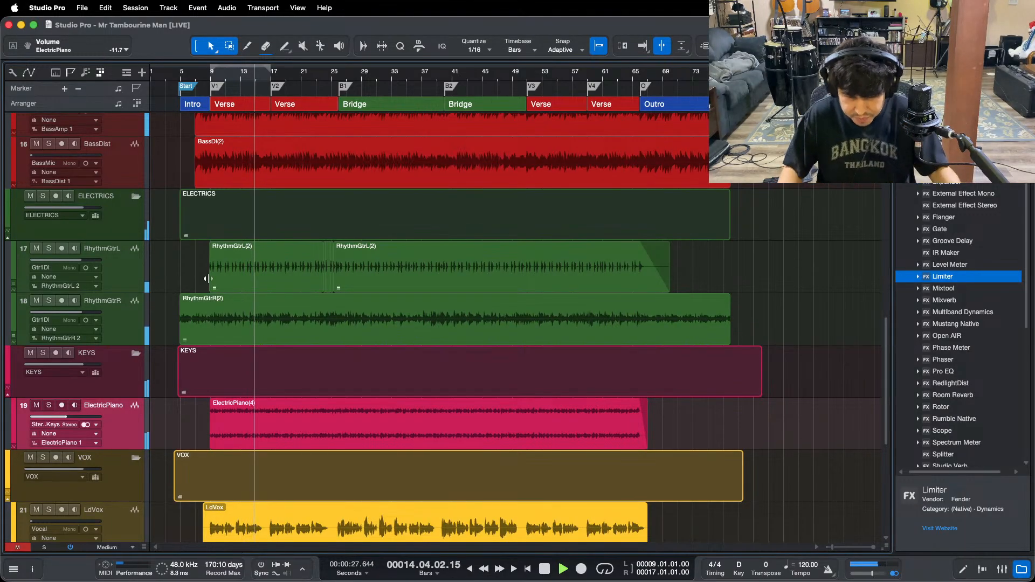
pyautogui.press('space')
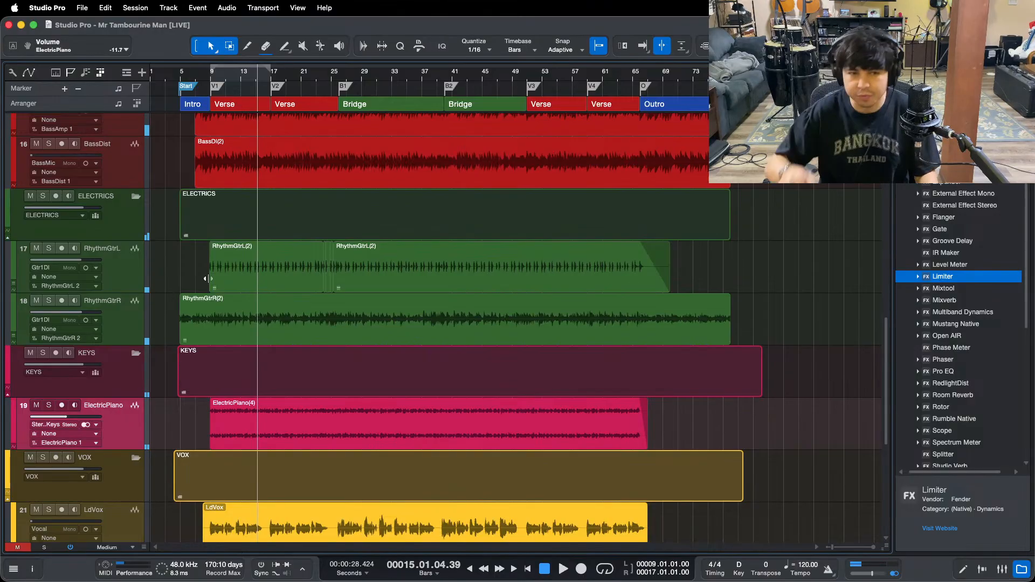
pyautogui.press('KP_1')
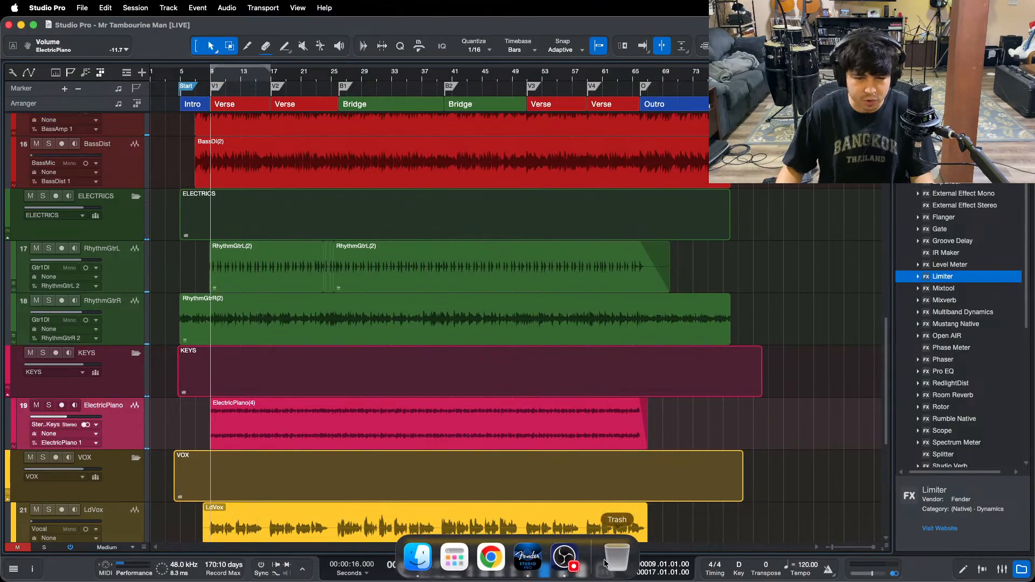
pyautogui.click(566, 559)
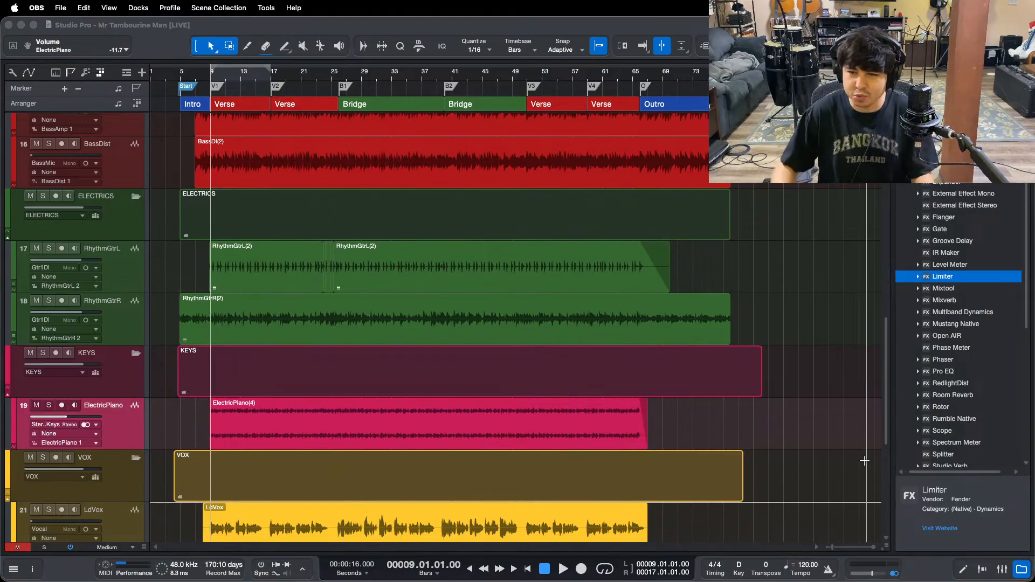
pyautogui.click(865, 461)
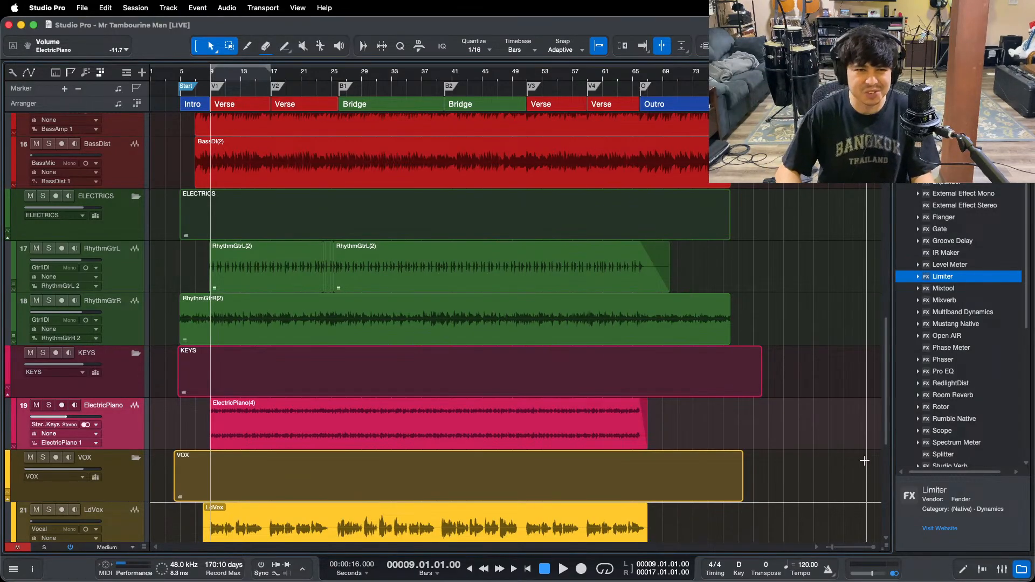
# Step: Set the LdVox fader to 0 dB, hide the mixer, and start playback of the first verse
pyautogui.scroll(-5, 865, 461)
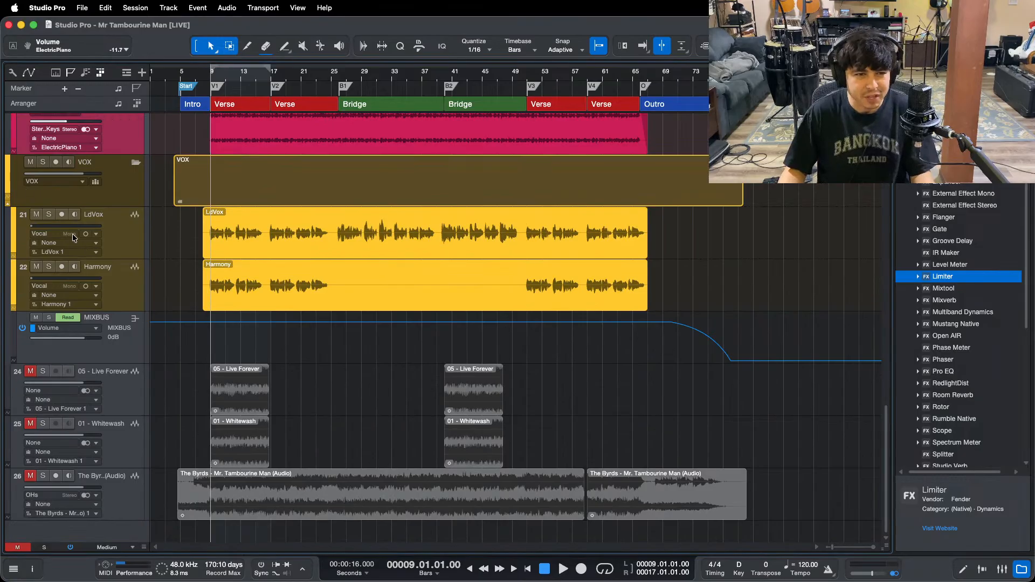
pyautogui.press('F3')
pyautogui.moveTo(430, 548); pyautogui.dragTo(528, 533)
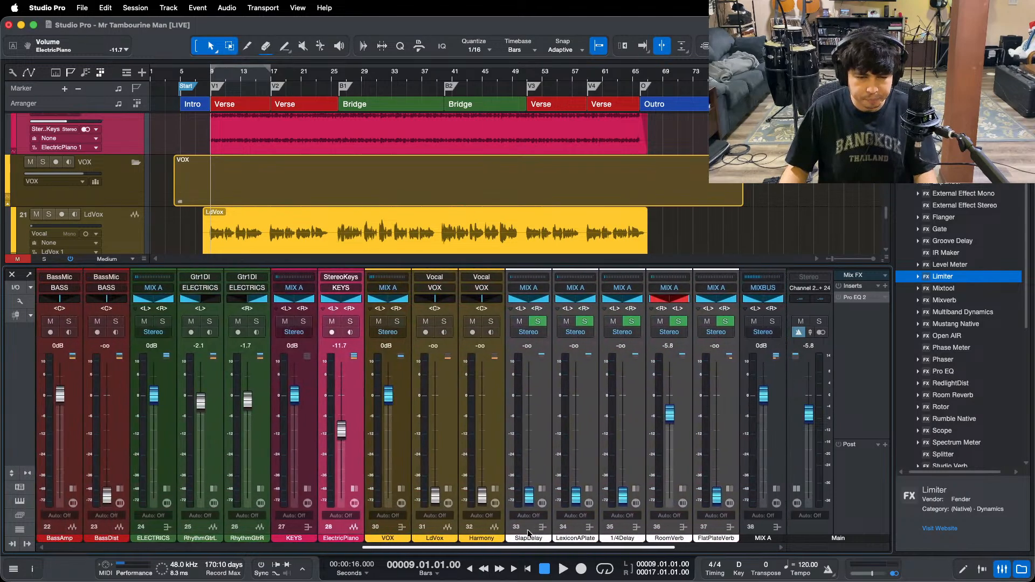
pyautogui.keyDown('alt'); pyautogui.click(435, 499); pyautogui.keyUp('alt')
pyautogui.press('F3')
pyautogui.press('space')
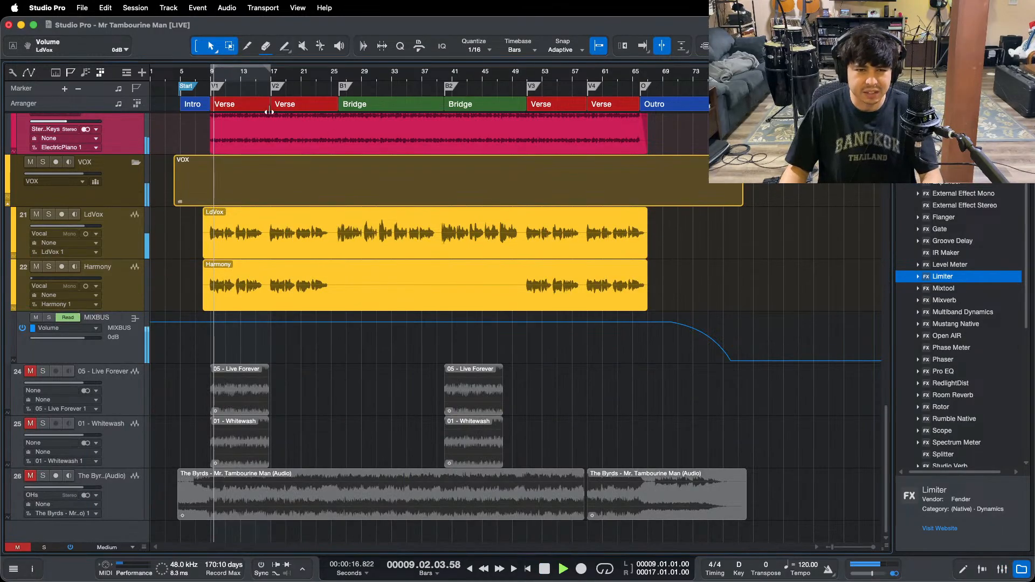
# Step: Set the loop range to the second Bridge section and play from just before bar 40, where the lead vocal enters
pyautogui.doubleClick(476, 90)
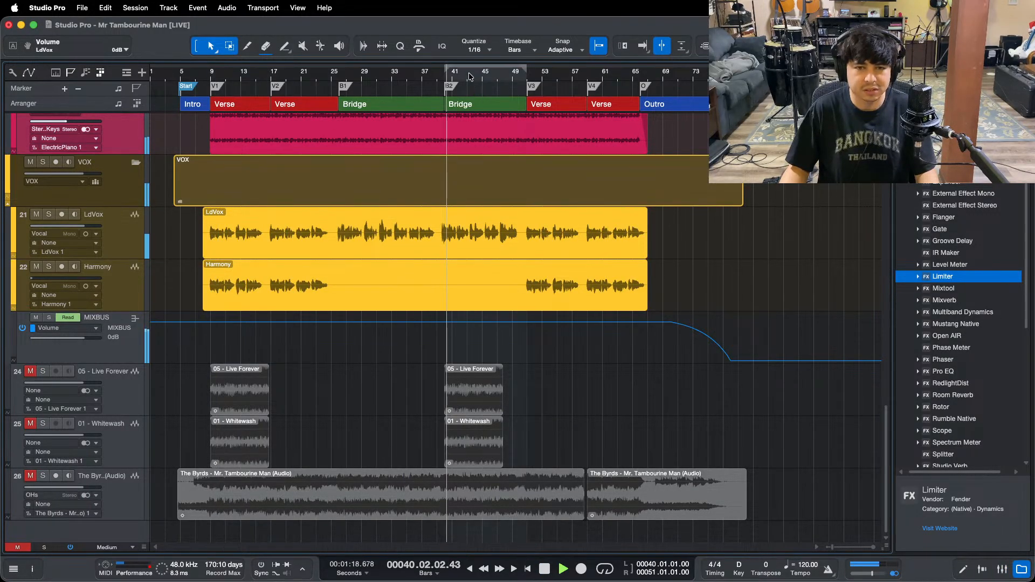
pyautogui.moveTo(470, 77); pyautogui.dragTo(407, 113)
pyautogui.click(167, 75)
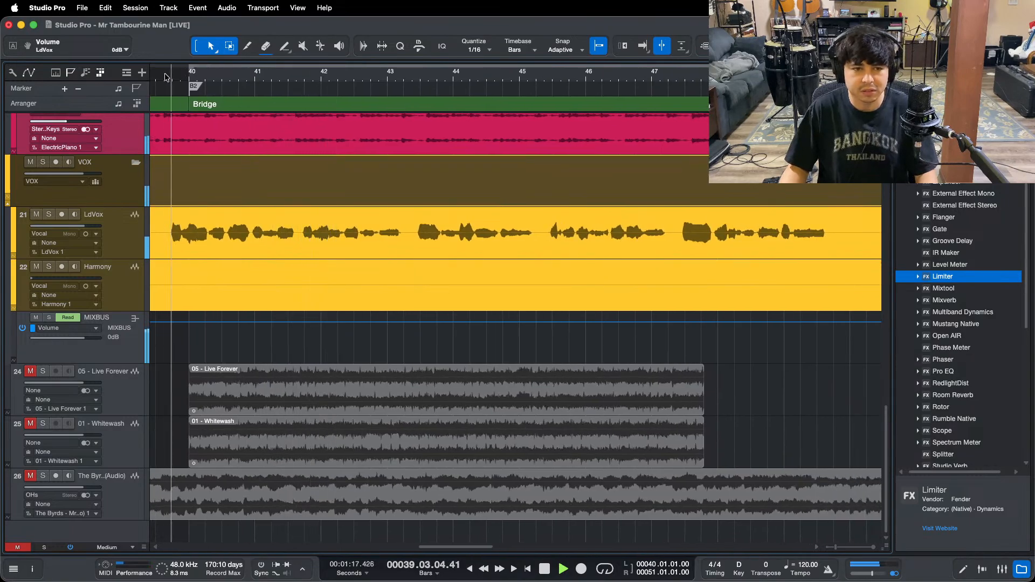
# Step: Expand the LdVox channel in the mixer and load the VOX FX chain with Pro EQ, Fat Channel, SSL DeEss and Pro EQ 2
pyautogui.press('F3')
pyautogui.click(452, 466)
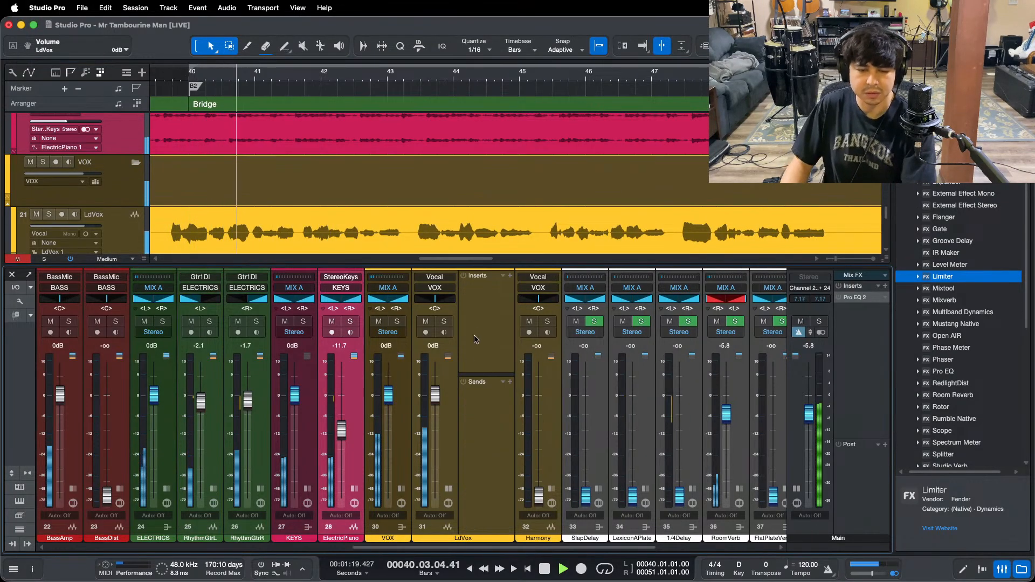
pyautogui.click(504, 277)
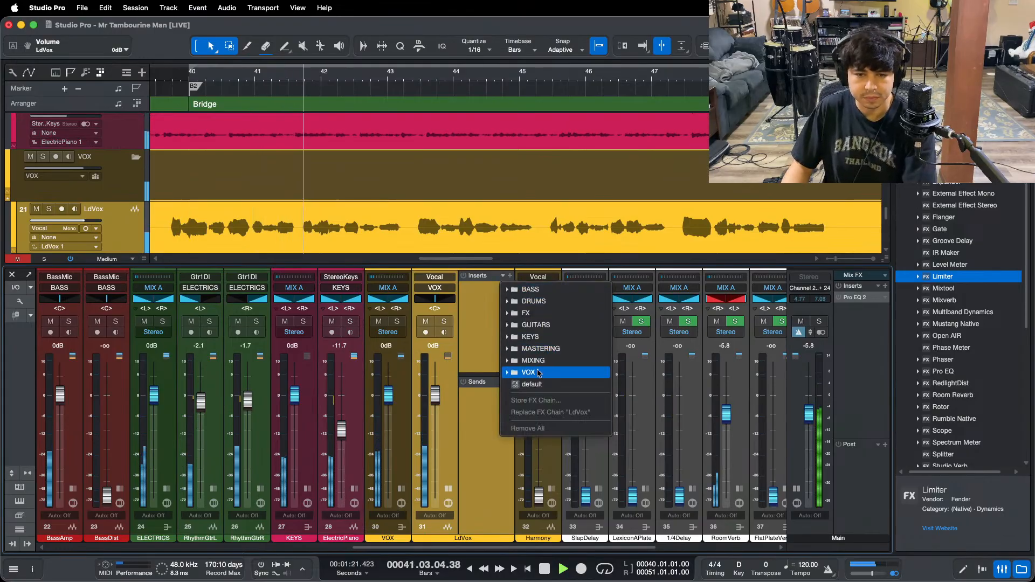
pyautogui.click(534, 376)
pyautogui.click(535, 384)
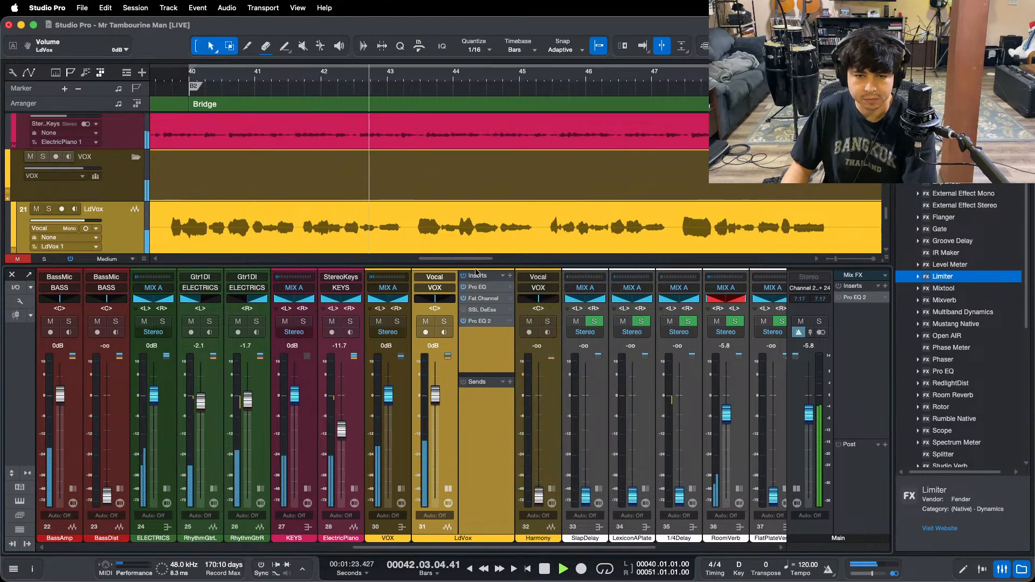
# Step: Open the first Pro EQ on LdVox, solo the VOX folder, and replay the vocal from just before bar 40
pyautogui.click(476, 287)
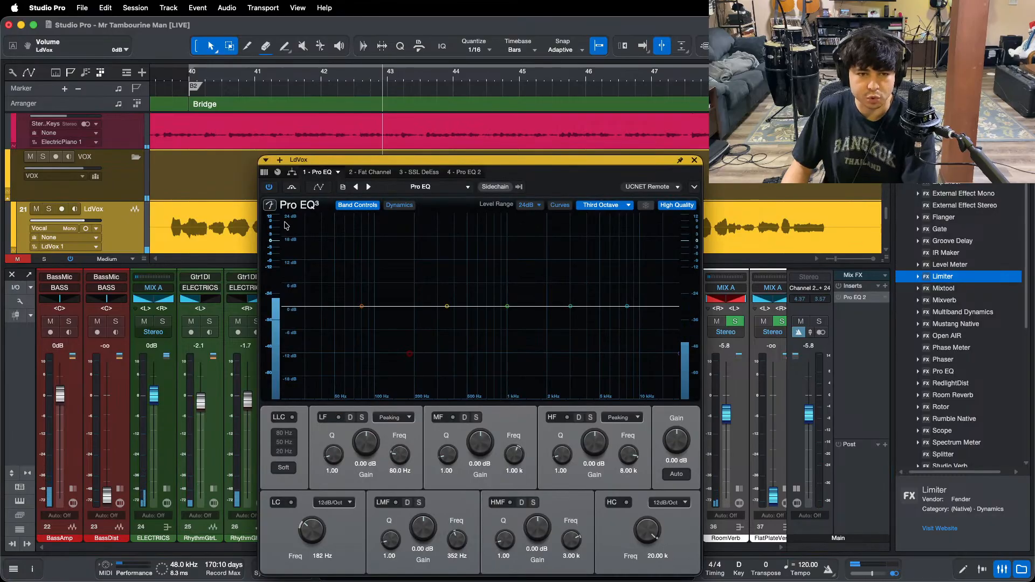
pyautogui.click(42, 157)
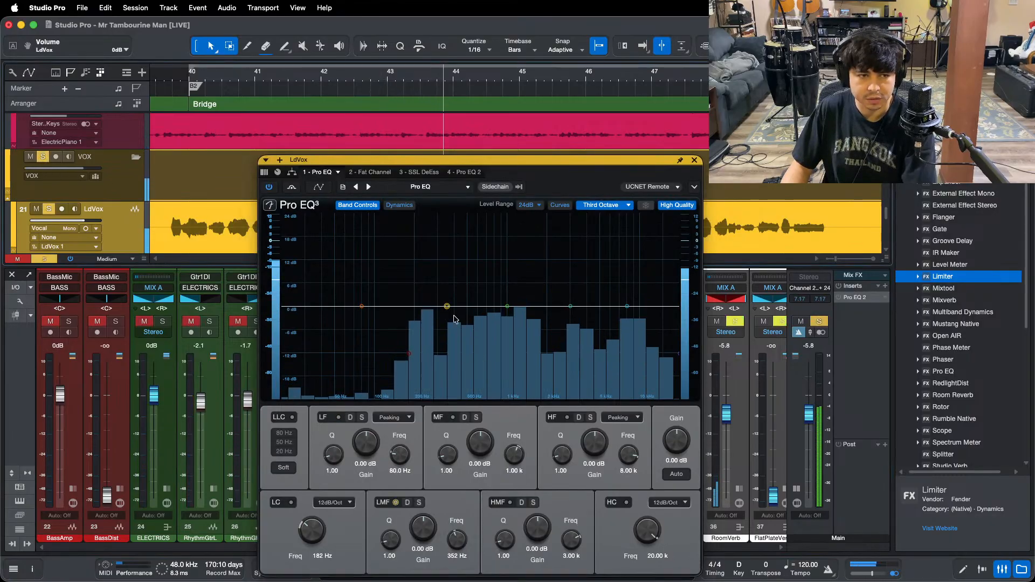
pyautogui.moveTo(554, 168); pyautogui.dragTo(546, 107)
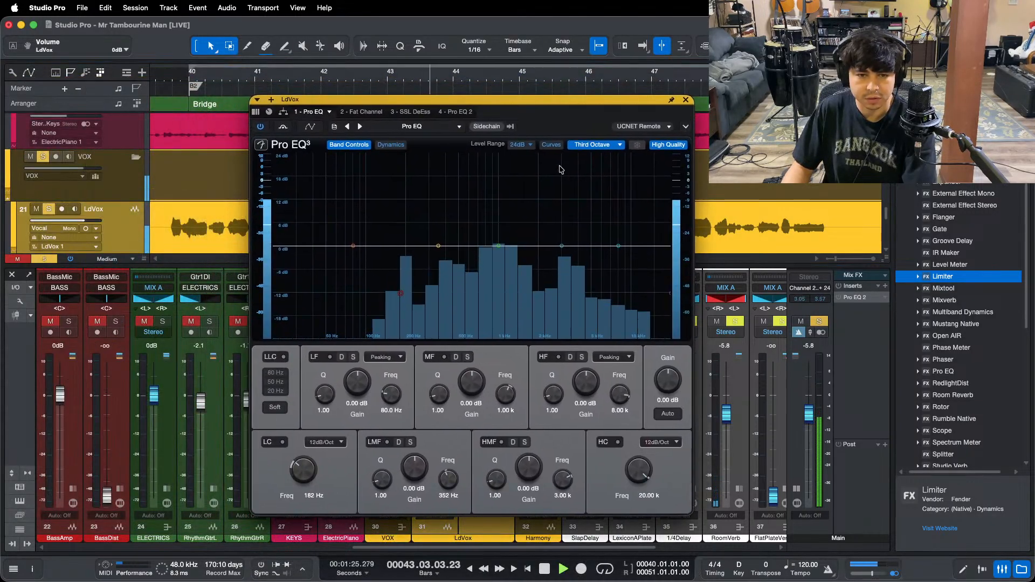
pyautogui.click(172, 75)
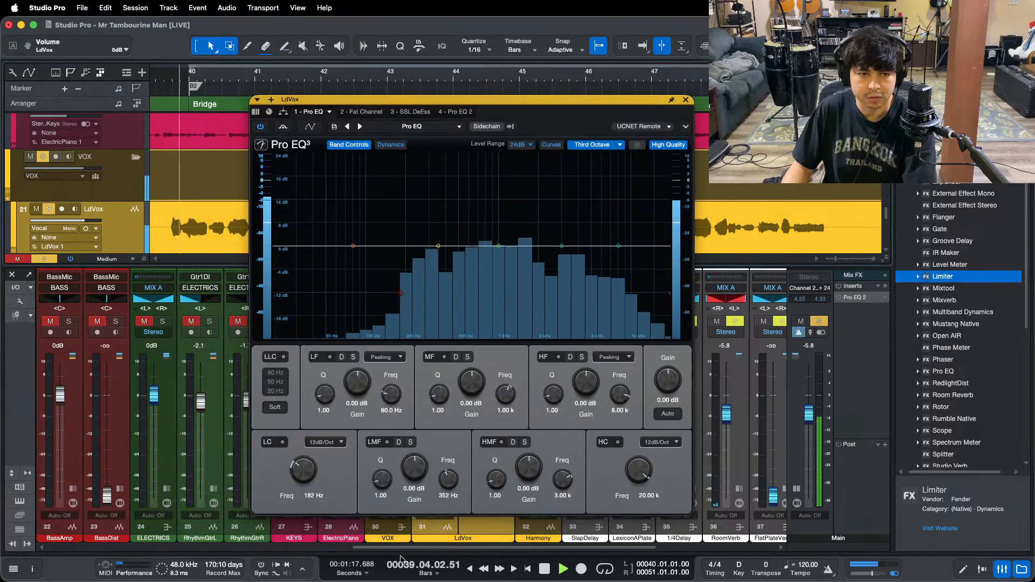
# Step: Enable the 182 Hz low cut in LdVox's Pro EQ, and turn on the Fat Channel compressor with the equalizer ahead of it
pyautogui.click(281, 442)
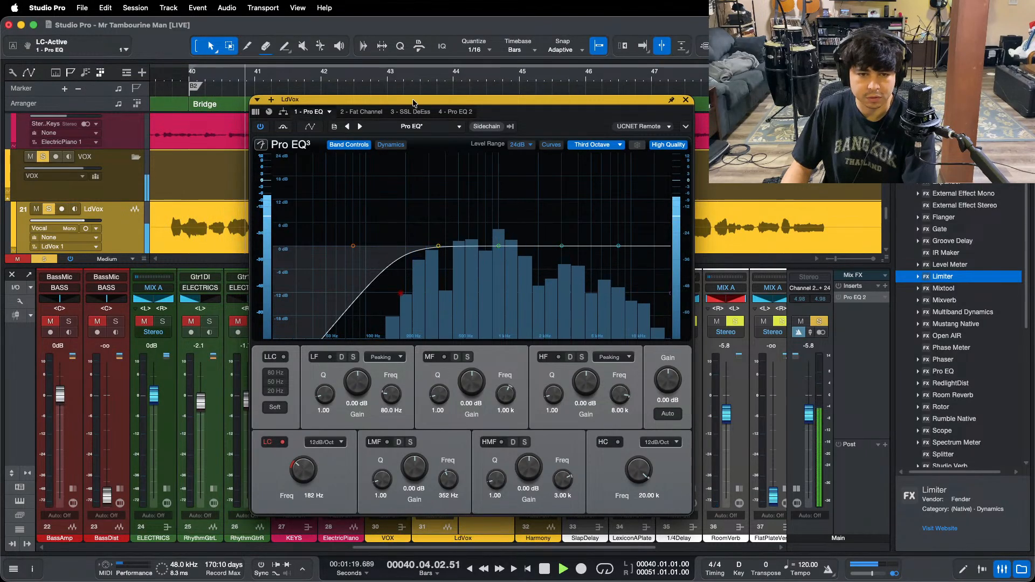
pyautogui.click(361, 112)
pyautogui.click(529, 144)
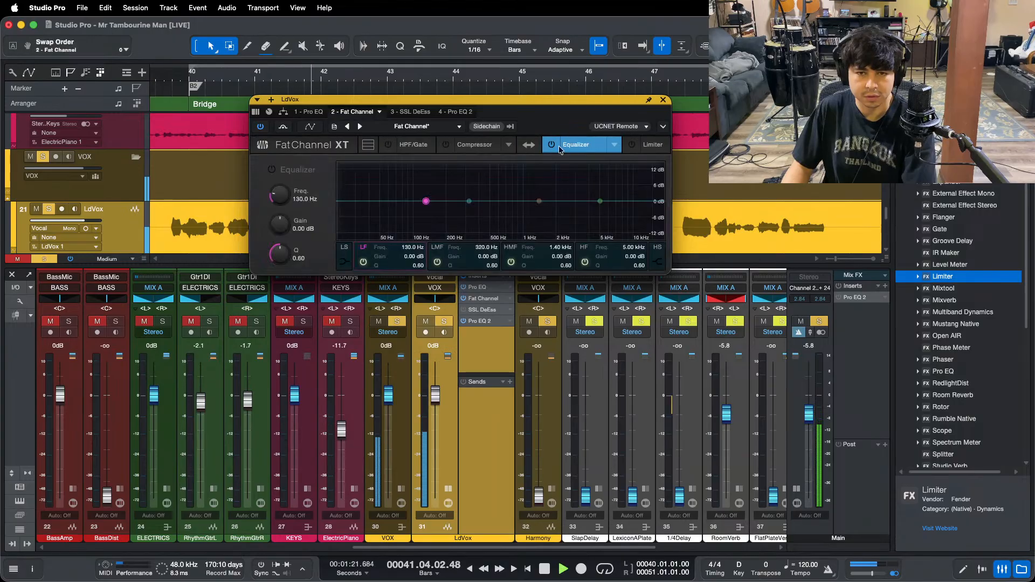
pyautogui.click(529, 145)
pyautogui.click(552, 144)
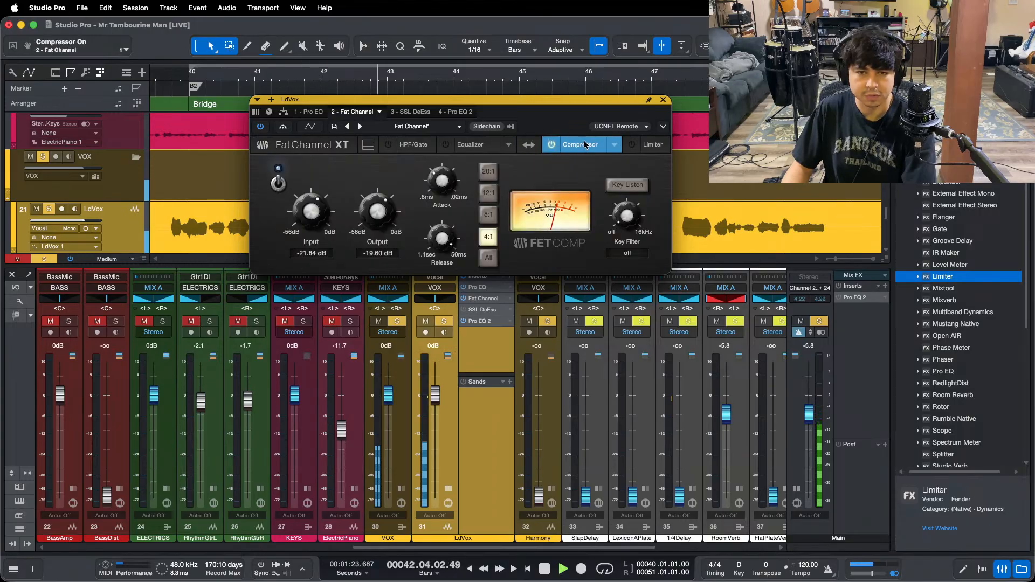
# Step: Set the Fat Channel FET compressor's input to -19.04 dB and output to -22.40 dB while replaying the Bridge vocal
pyautogui.moveTo(557, 119); pyautogui.dragTo(533, 270)
pyautogui.press('space')
pyautogui.press('space')
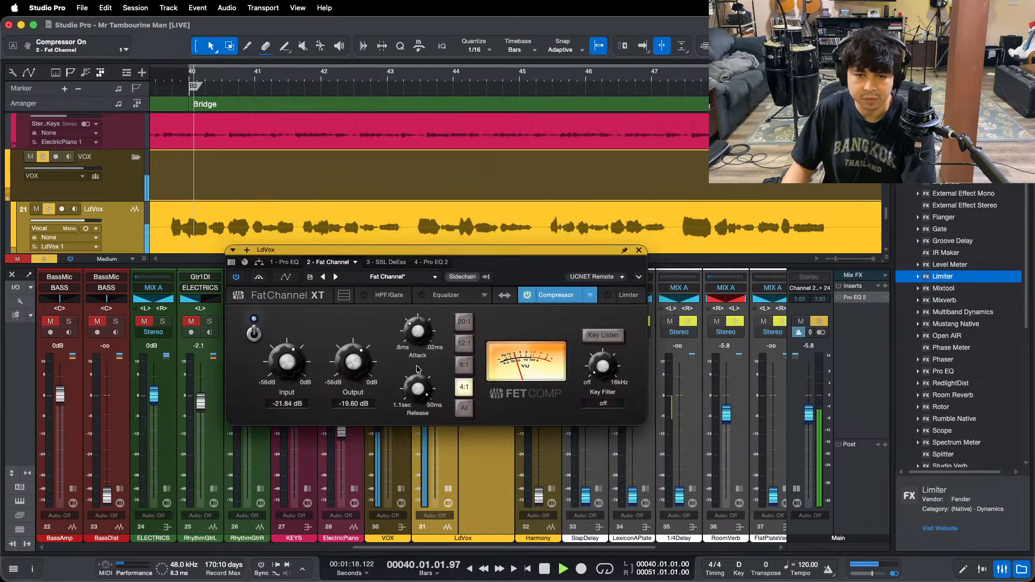
pyautogui.moveTo(286, 383); pyautogui.dragTo(282, 365)
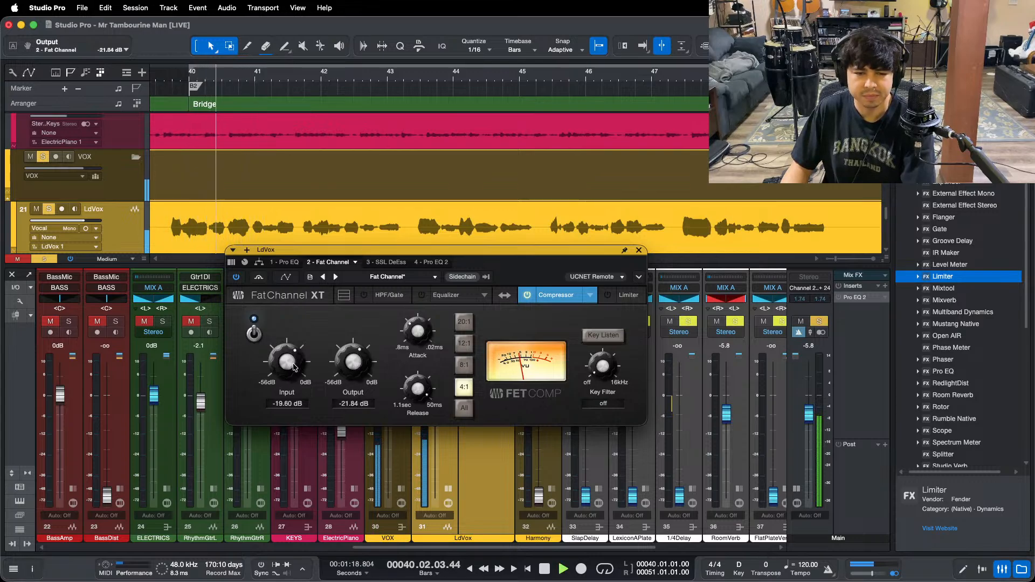
pyautogui.press('space')
pyautogui.press('space')
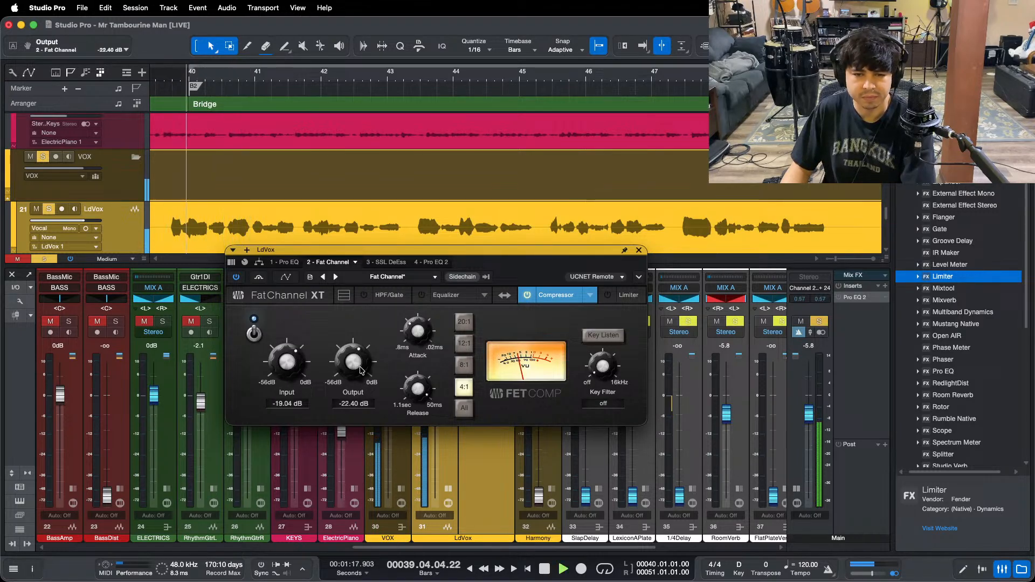
pyautogui.click(678, 81)
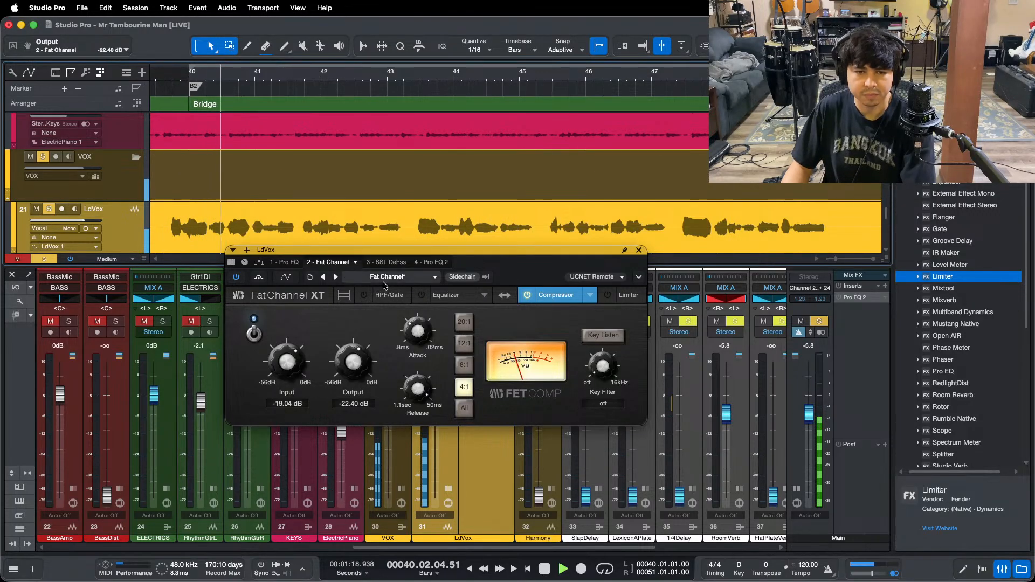
# Step: Set the SSL DeEss threshold on LdVox to -8.0 dB and replay the vocal from just before bar 40
pyautogui.click(381, 263)
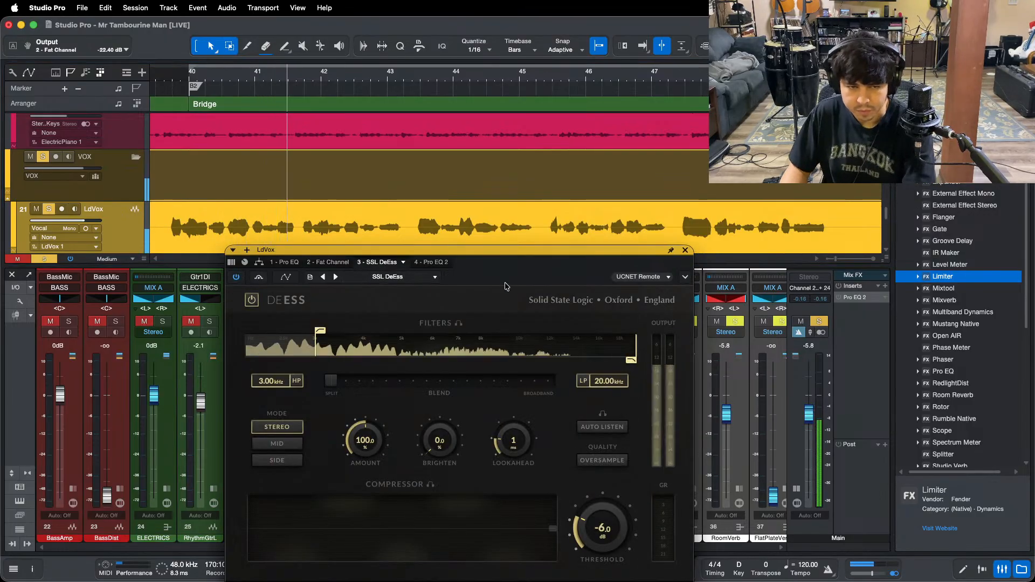
pyautogui.moveTo(528, 247); pyautogui.dragTo(545, 206)
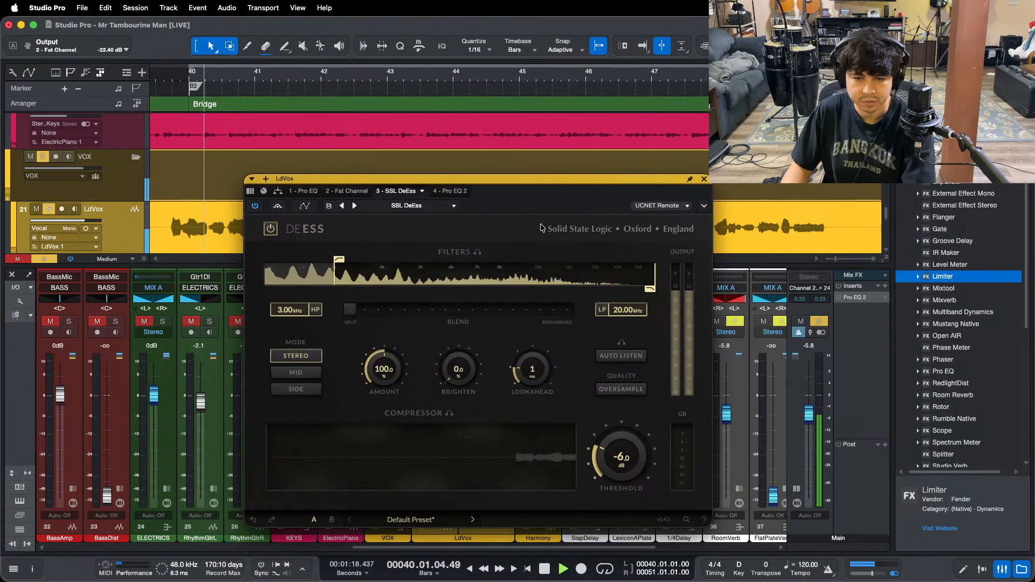
pyautogui.moveTo(622, 439)
pyautogui.mouseDown()
pyautogui.moveTo(621, 448)
pyautogui.moveTo(621, 434)
pyautogui.mouseUp()
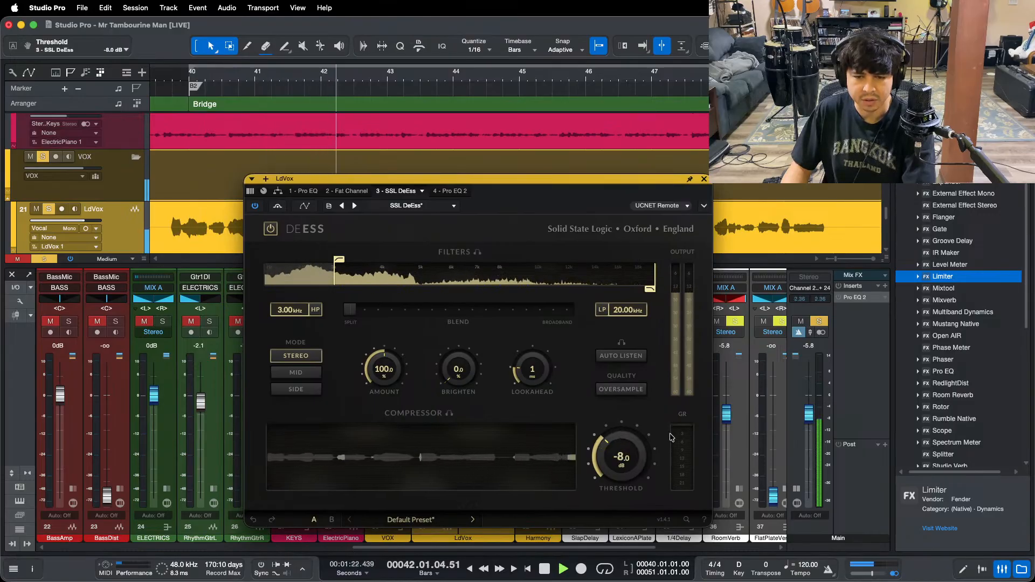
pyautogui.moveTo(541, 581)
pyautogui.click(565, 562)
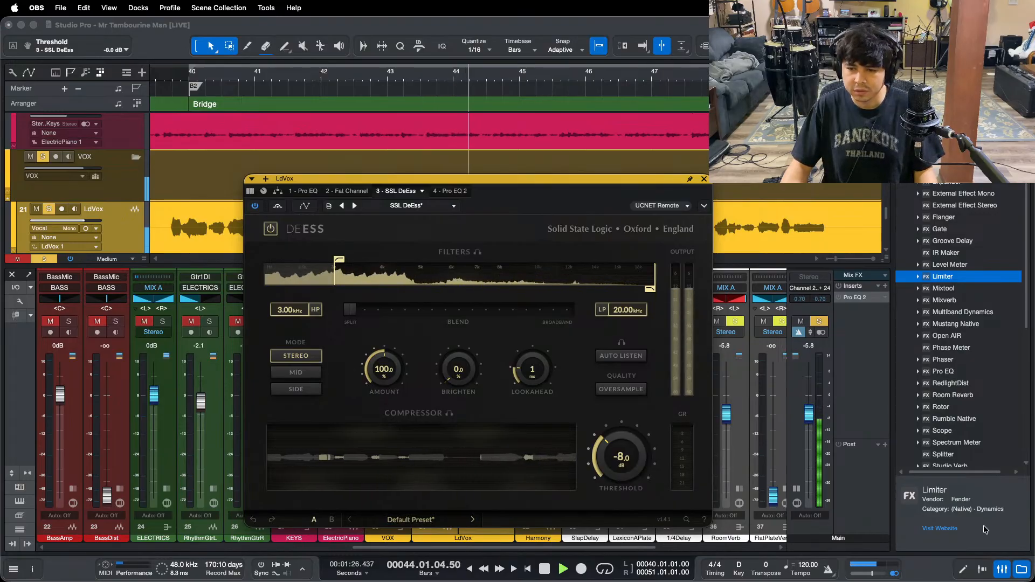
pyautogui.click(159, 63)
pyautogui.click(158, 68)
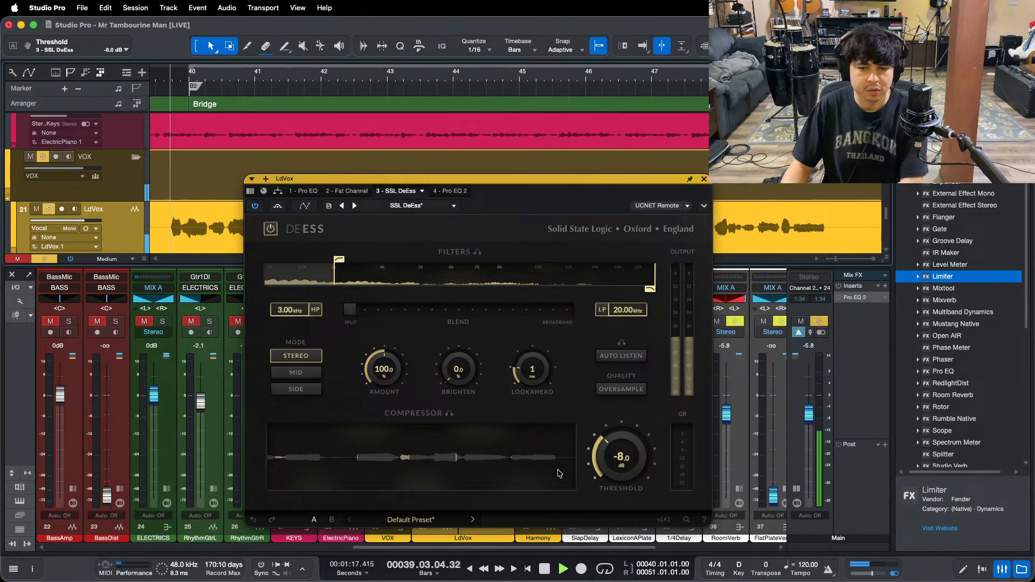
# Step: Bring up LdVox's first Pro EQ and raise the LdVox fader to +2.1 dB during playback
pyautogui.click(303, 191)
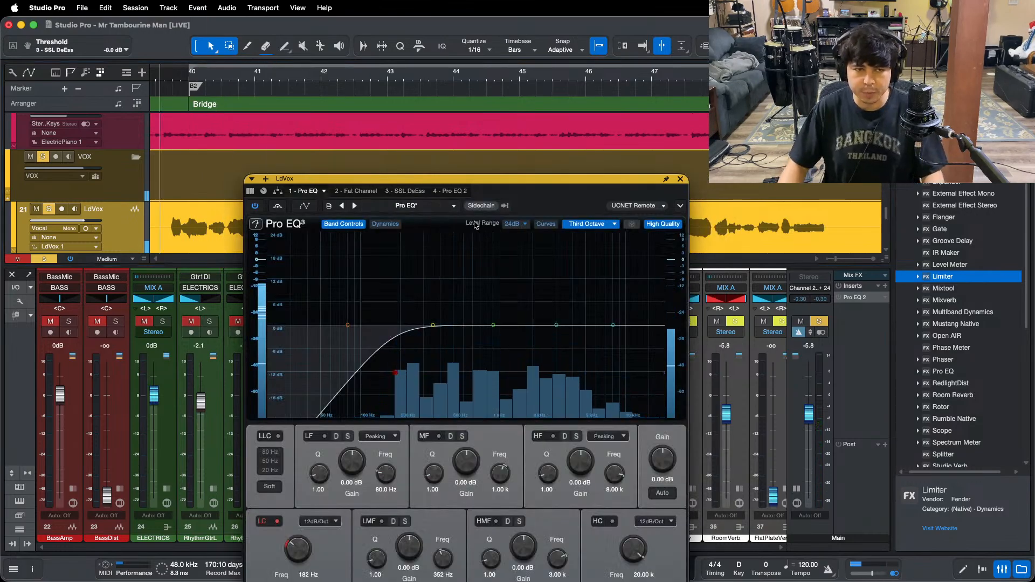
pyautogui.moveTo(537, 205); pyautogui.dragTo(900, 189)
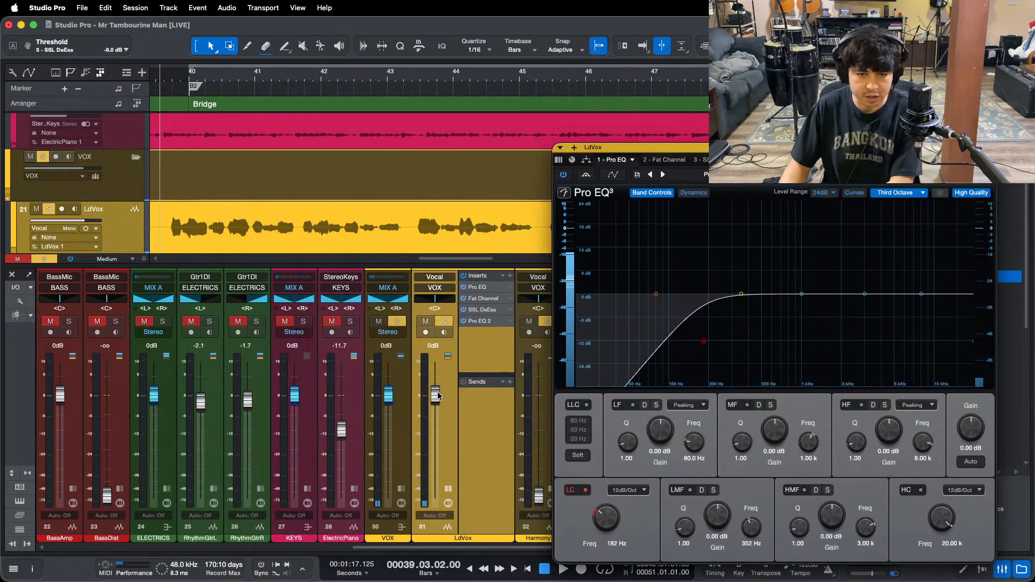
pyautogui.press('space')
pyautogui.scroll(3, 437, 396)
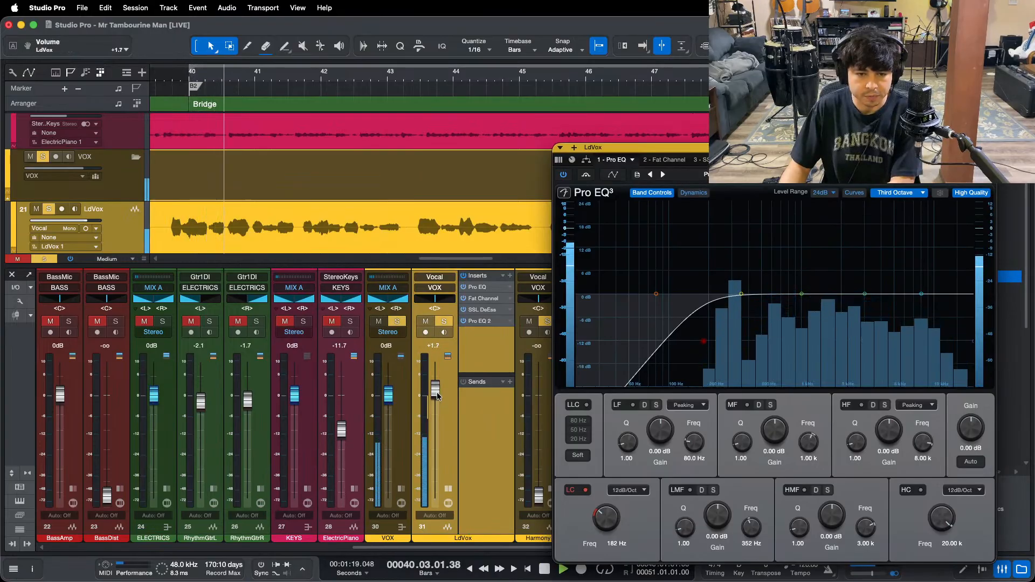
pyautogui.scroll(1, 437, 396)
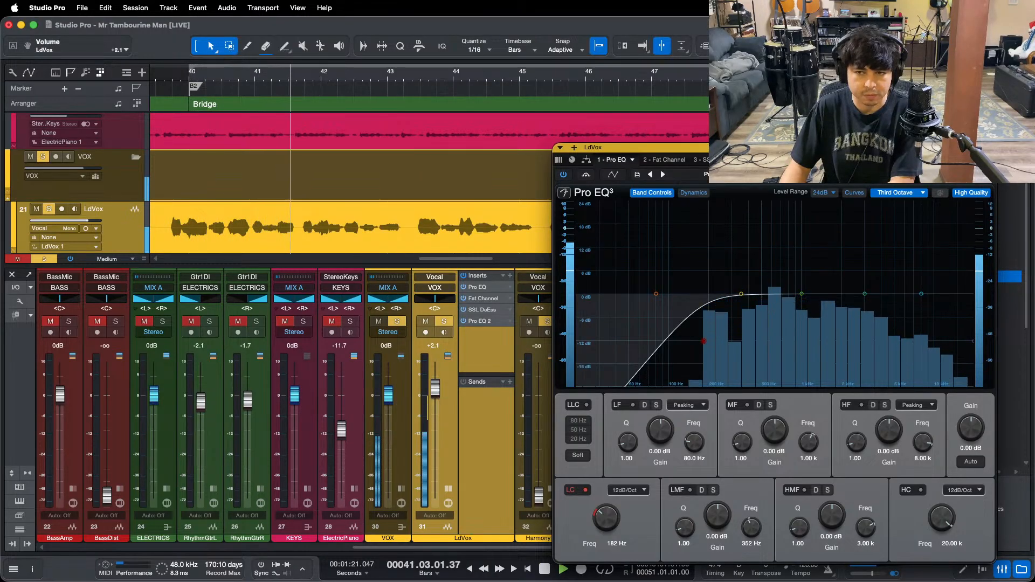
# Step: Boost the 8 kHz HF band of LdVox's first Pro EQ by 5.28 dB
pyautogui.moveTo(870, 171); pyautogui.dragTo(559, 121)
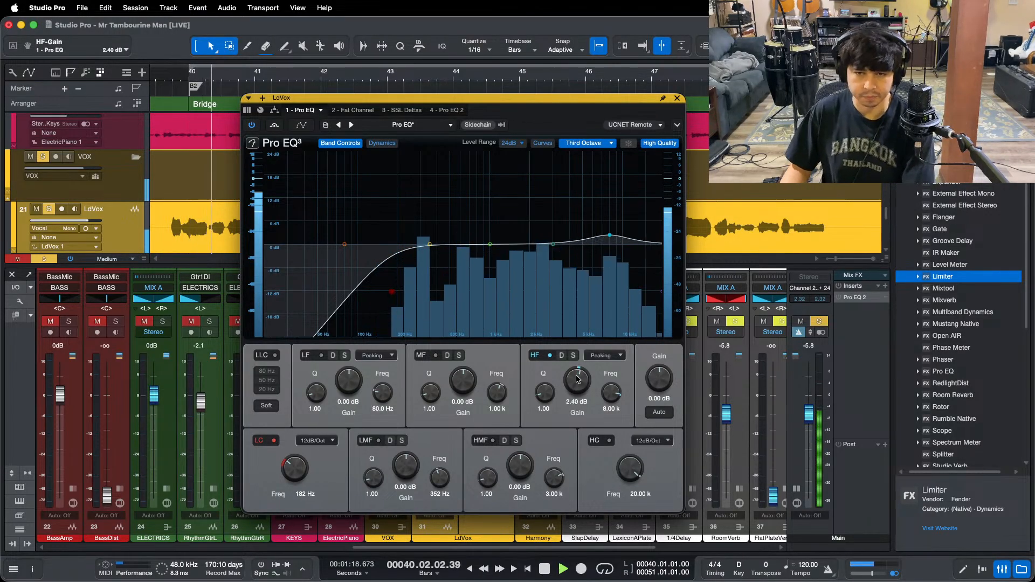
pyautogui.scroll(3, 576, 379)
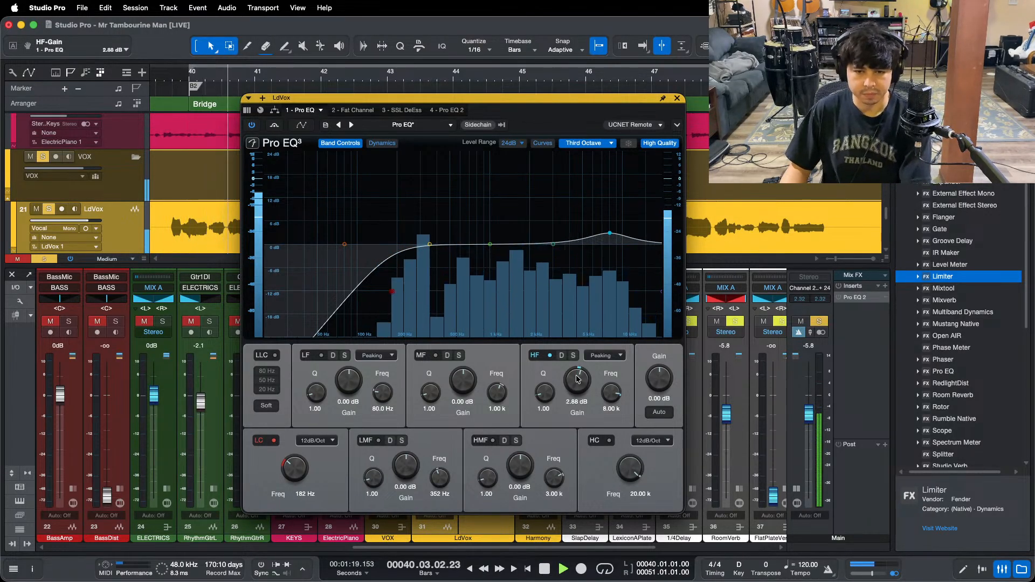
pyautogui.scroll(2, 576, 379)
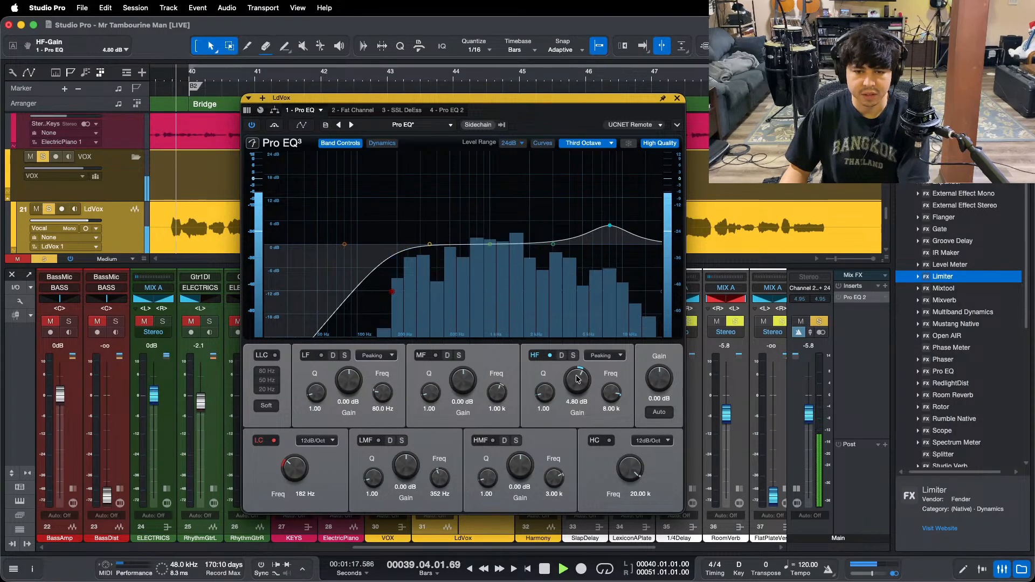
pyautogui.scroll(1, 576, 379)
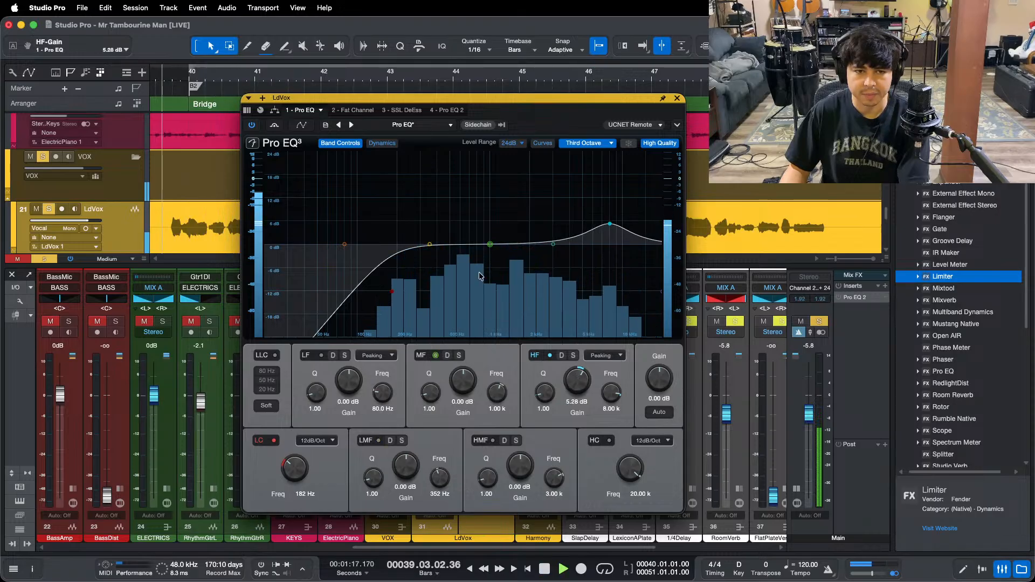
# Step: Lower the SSL DeEss threshold on LdVox to -10.0 dB
pyautogui.click(412, 110)
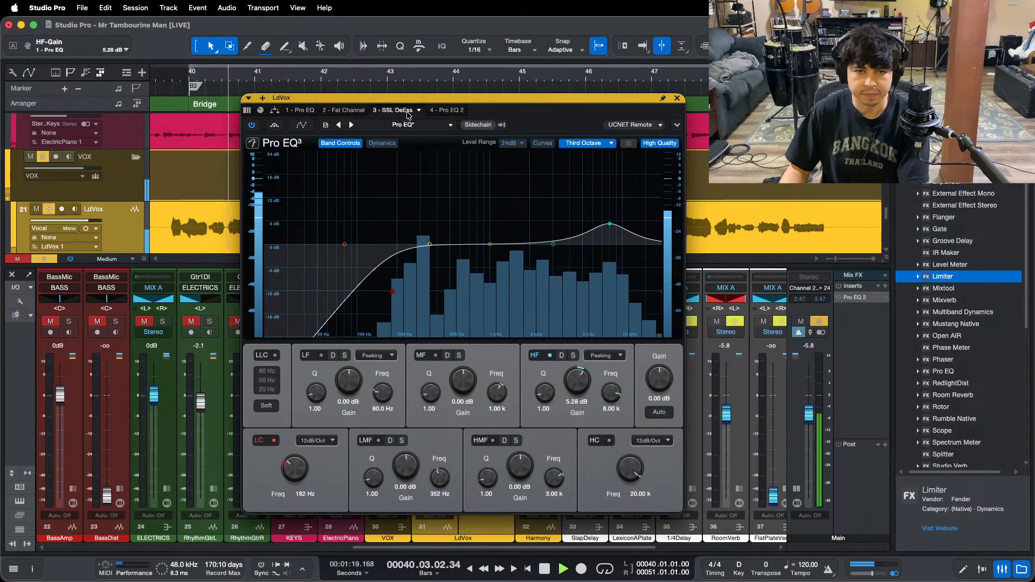
pyautogui.scroll(-1, 617, 372)
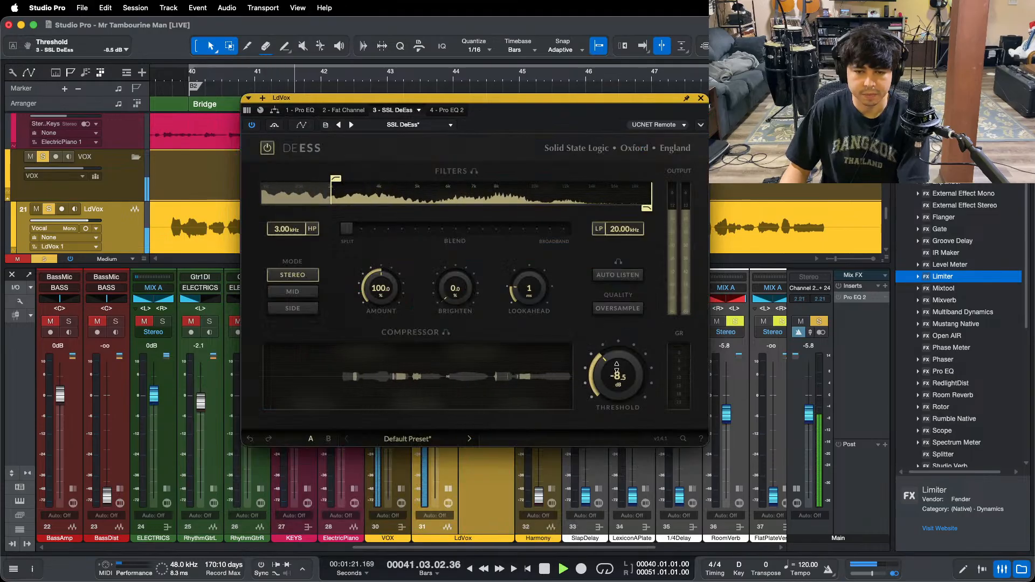
pyautogui.scroll(-1, 615, 362)
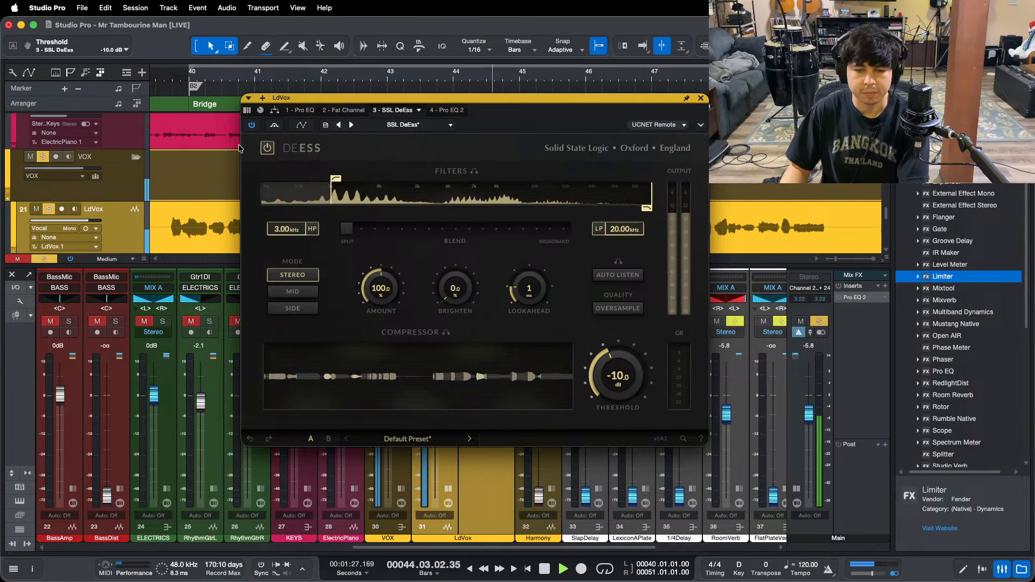
# Step: Unsolo the vocals, set the SSL DeEss threshold to -11.0 dB against the full mix, and close the plug-in
pyautogui.press('s')
pyautogui.click(157, 72)
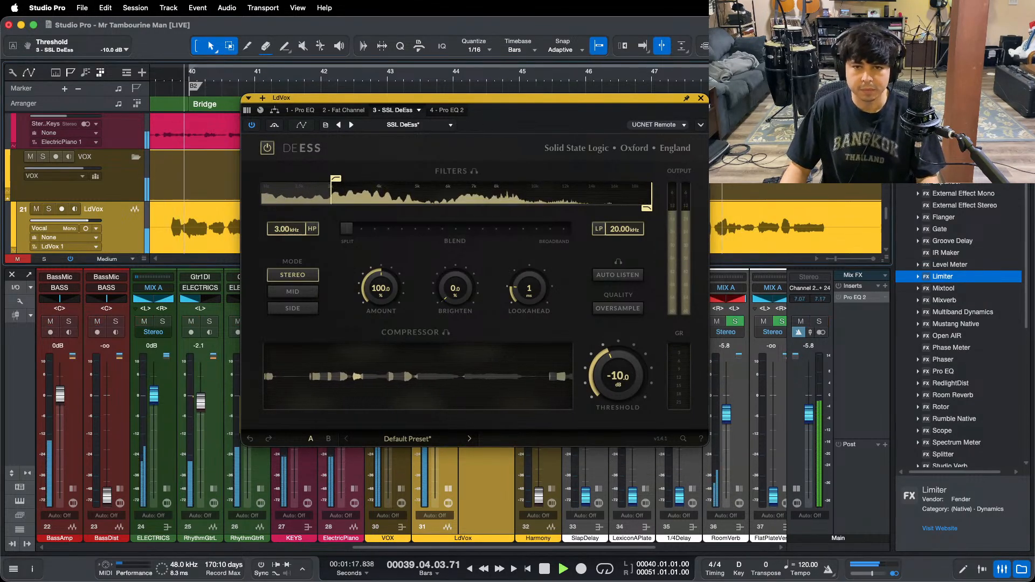
pyautogui.moveTo(475, 97); pyautogui.dragTo(706, 107)
pyautogui.moveTo(838, 373); pyautogui.dragTo(841, 363)
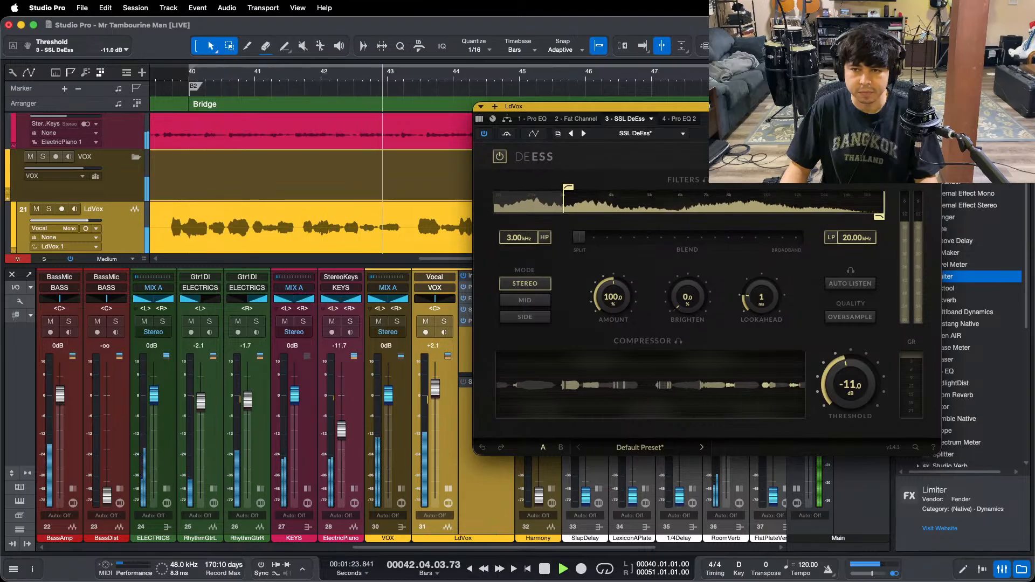
pyautogui.press('Escape')
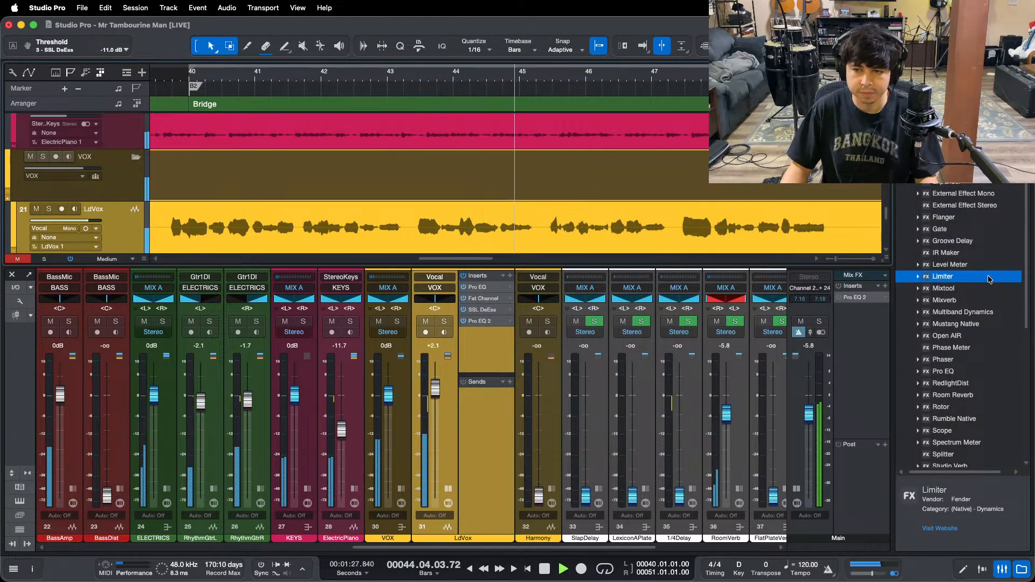
# Step: Insert a Limiter before Pro EQ 2 on LdVox with a -12 dB ceiling, and replay from just before bar 40
pyautogui.moveTo(989, 280); pyautogui.dragTo(473, 319)
pyautogui.moveTo(674, 111); pyautogui.dragTo(568, 275)
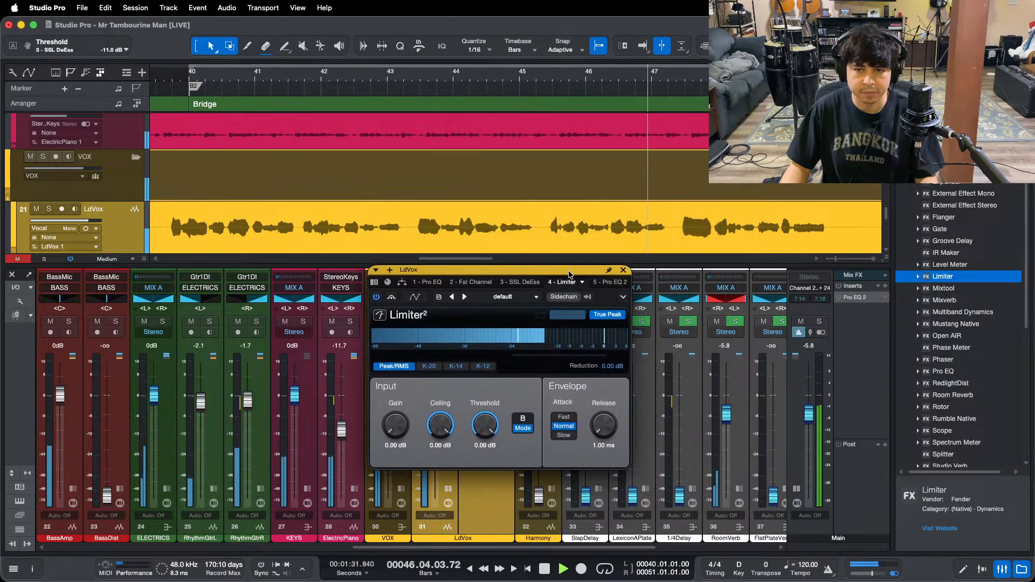
pyautogui.moveTo(440, 425); pyautogui.dragTo(418, 417)
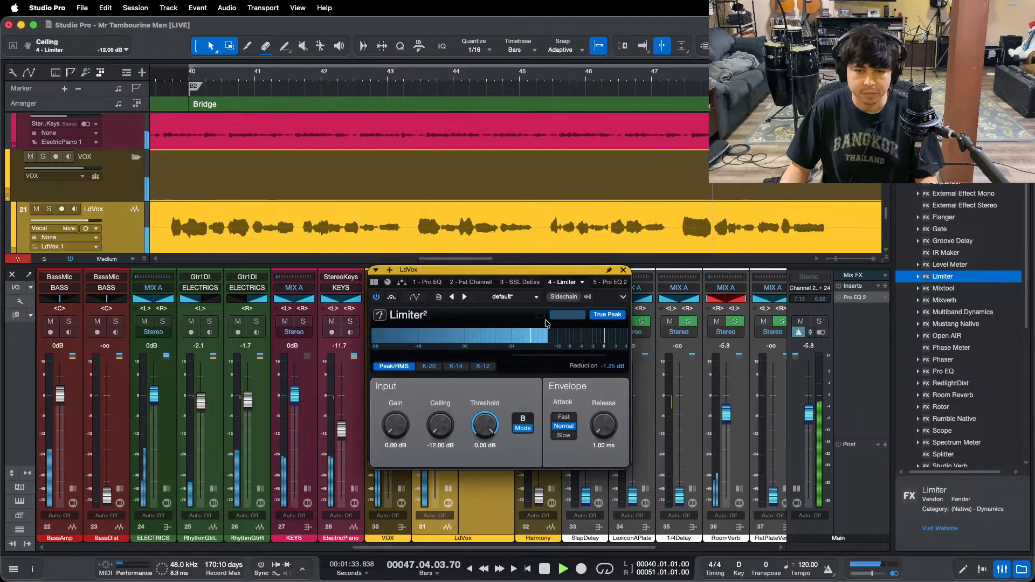
pyautogui.click(164, 80)
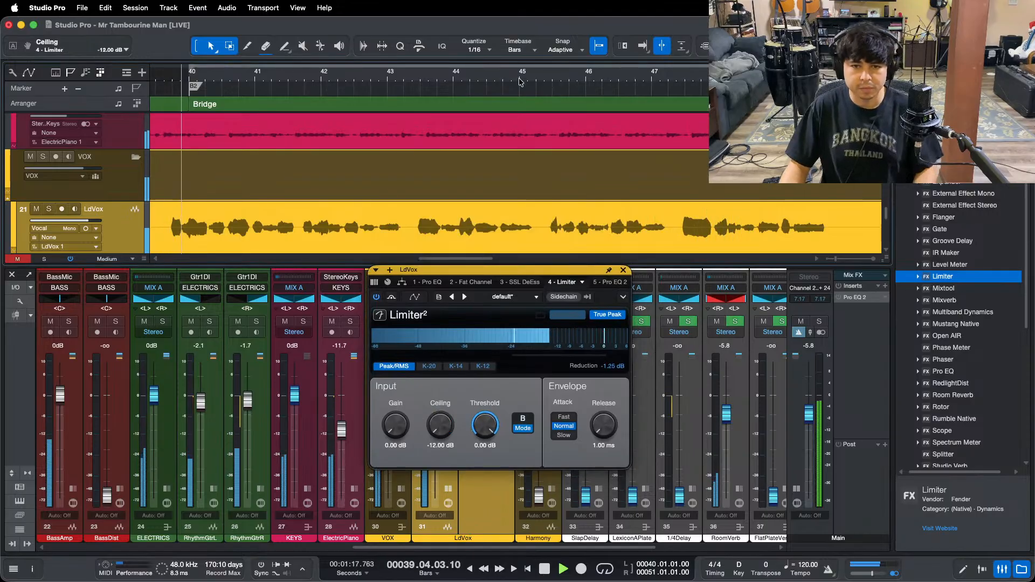
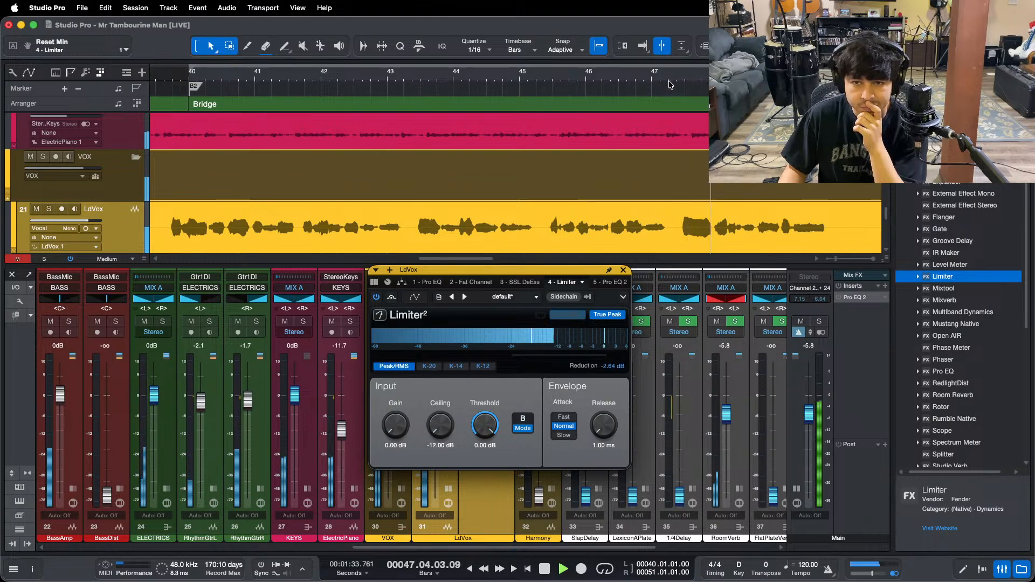
# Step: Play the first Bridge section around bar 31 and set the LdVox limiter's ceiling to -11 dB
pyautogui.scroll(-5, 669, 85)
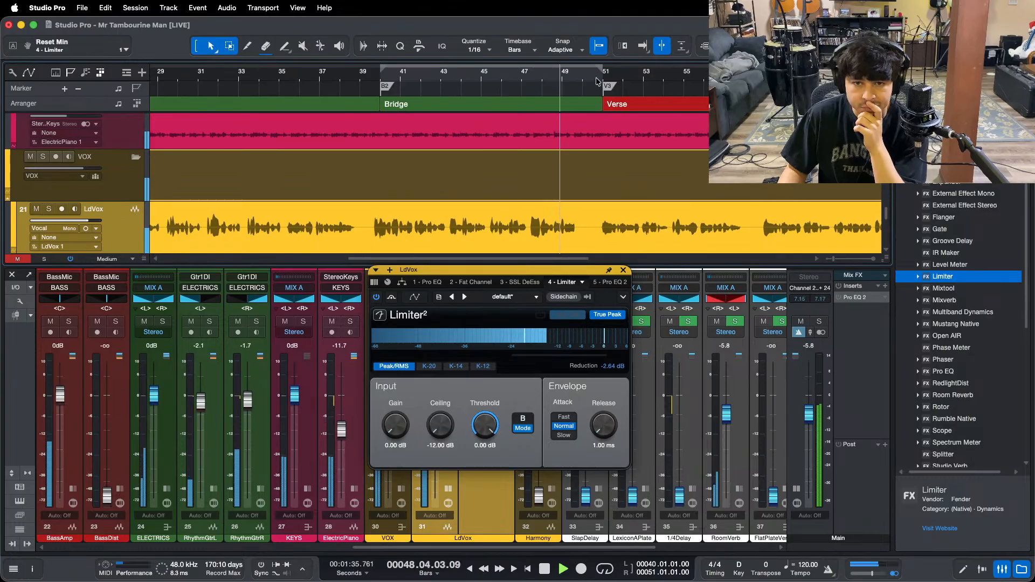
pyautogui.scroll(-4, 597, 82)
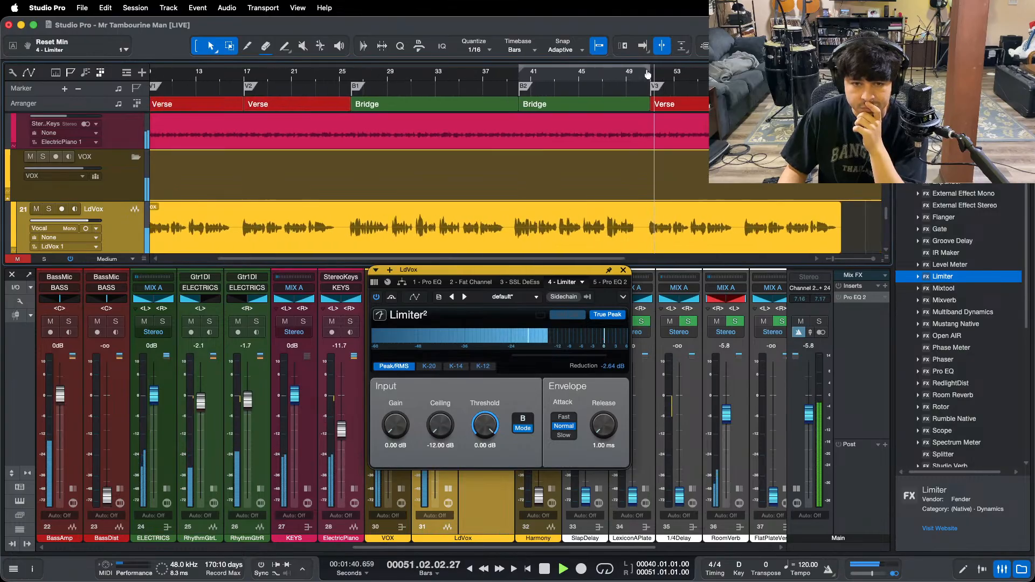
pyautogui.scroll(9, 462, 84)
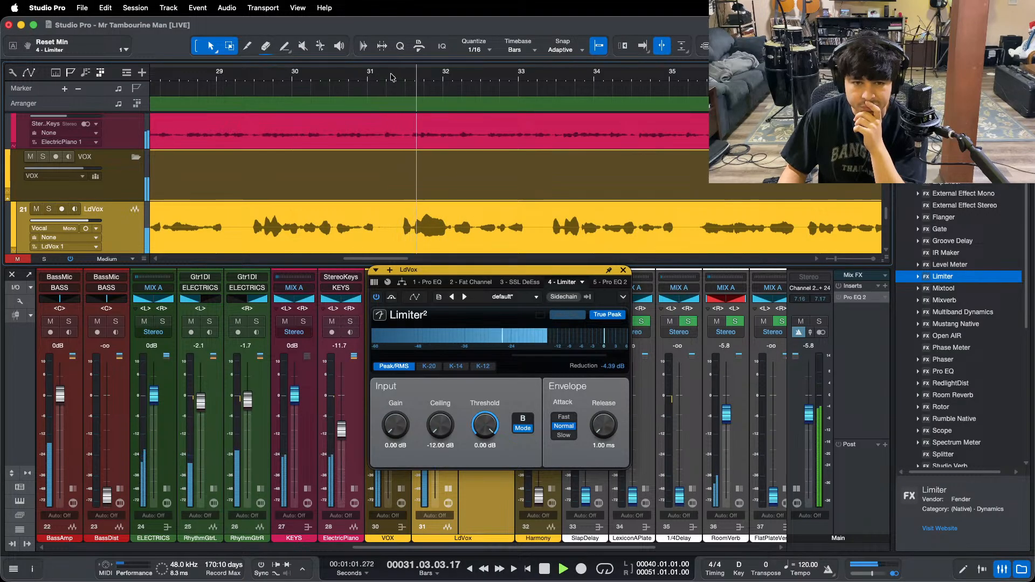
pyautogui.click(449, 446)
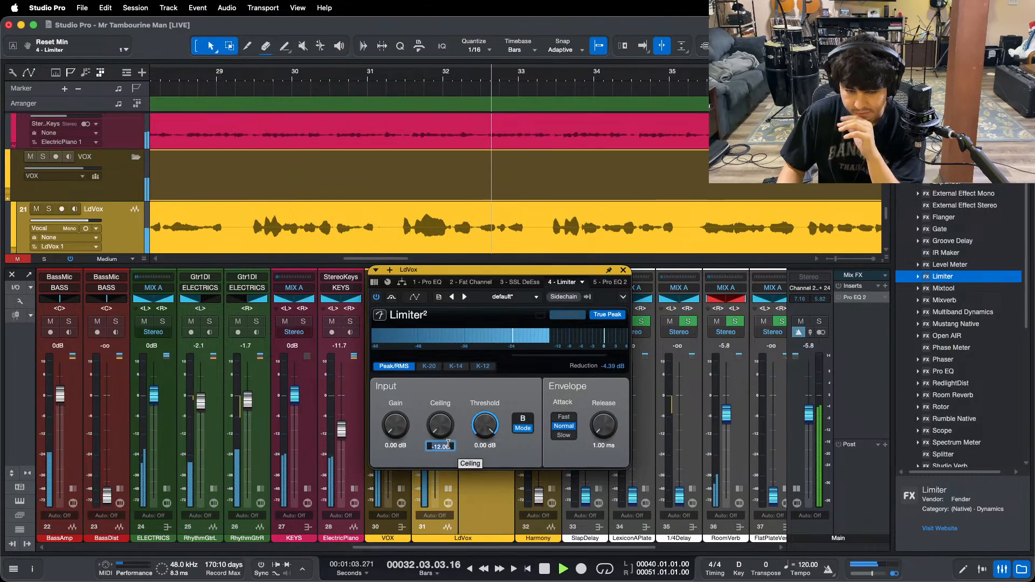
pyautogui.write('-11')
pyautogui.press('Return')
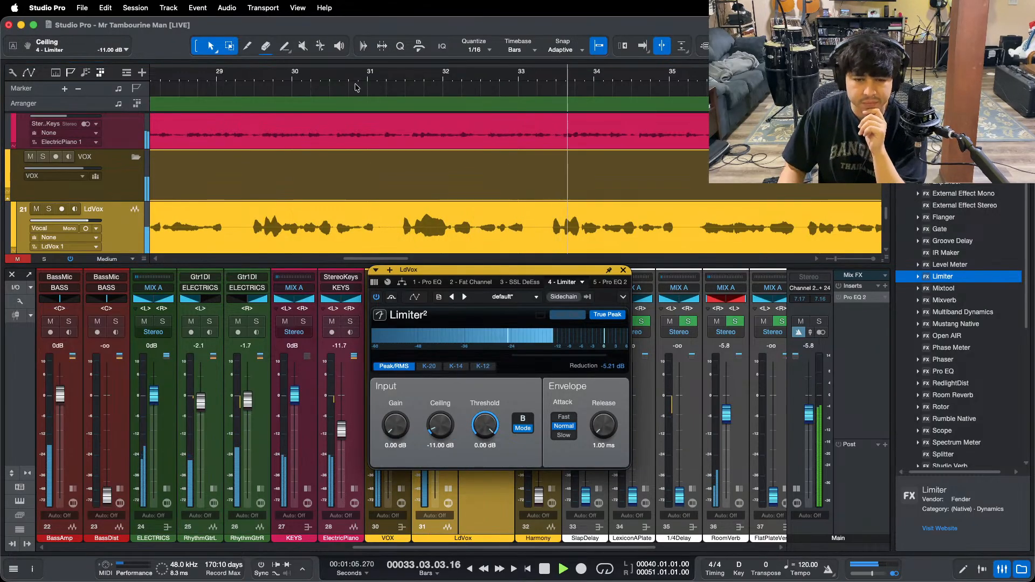
# Step: Replay the Bridge from about bar 31, set the LdVox limiter's ceiling to -9 dB, and replay from about bar 33
pyautogui.click(384, 86)
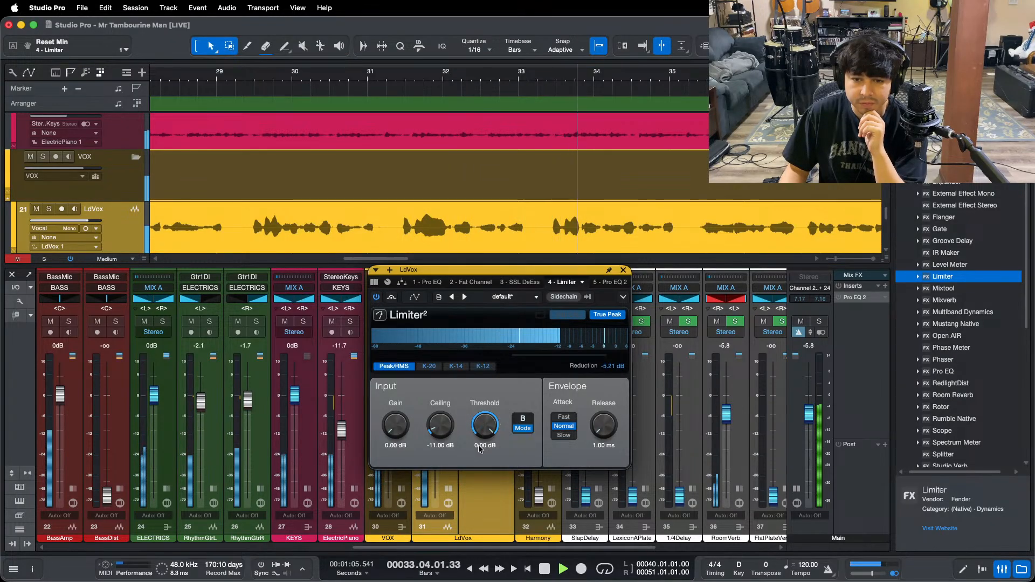
pyautogui.press('space')
pyautogui.doubleClick(441, 446)
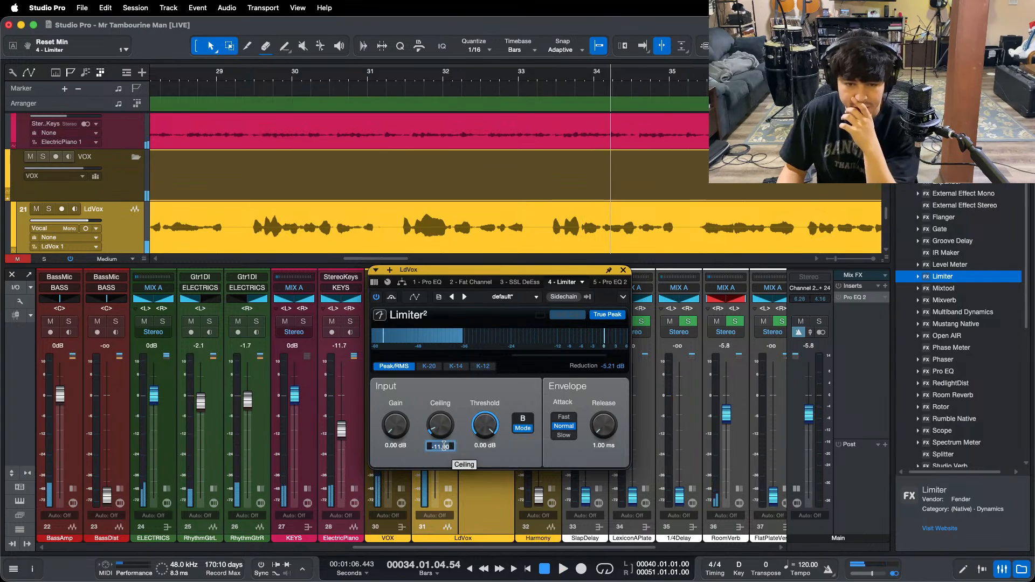
pyautogui.write('-')
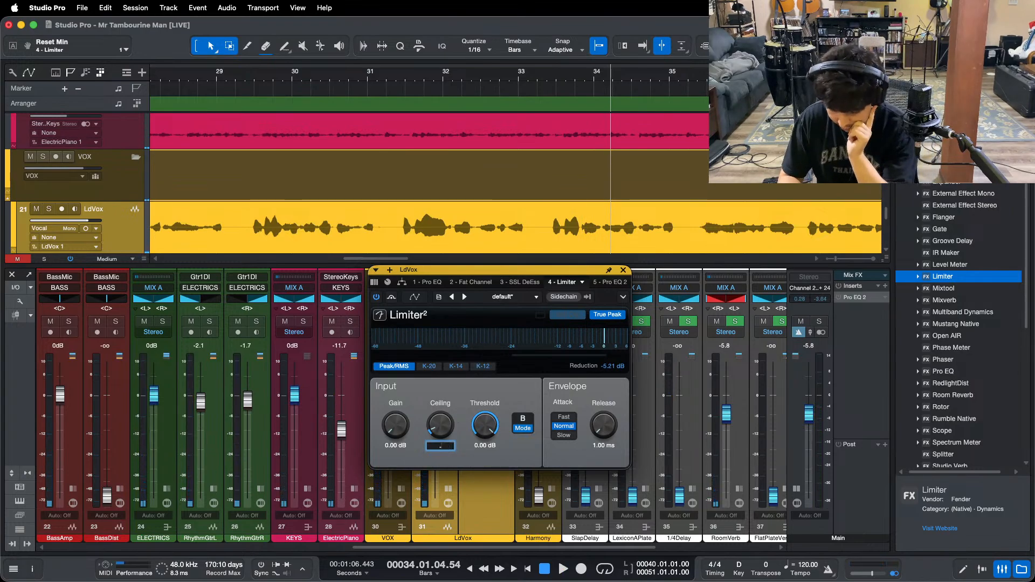
pyautogui.write('9')
pyautogui.press('Return')
pyautogui.click(535, 92)
pyautogui.press('space')
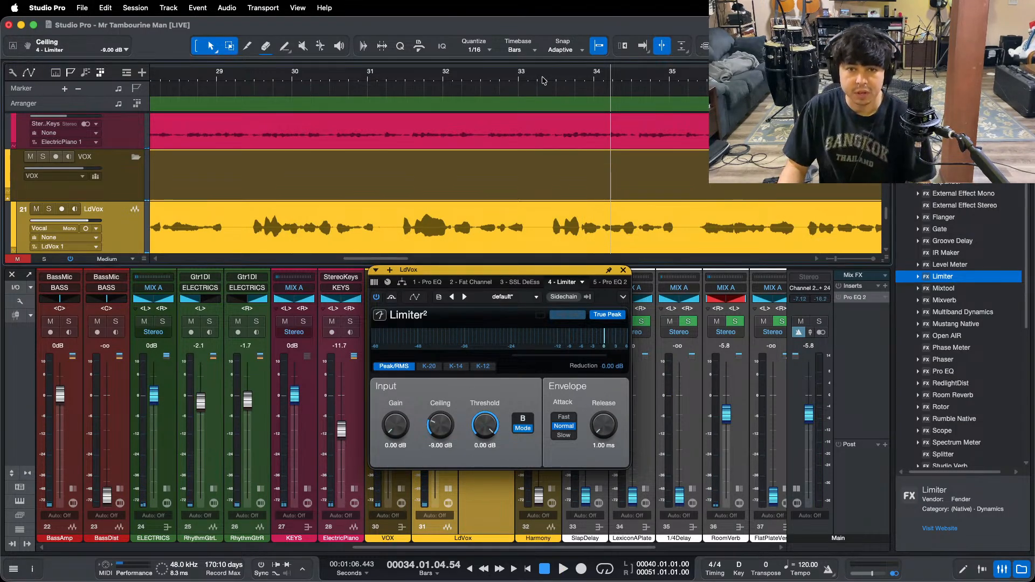
pyautogui.press('space')
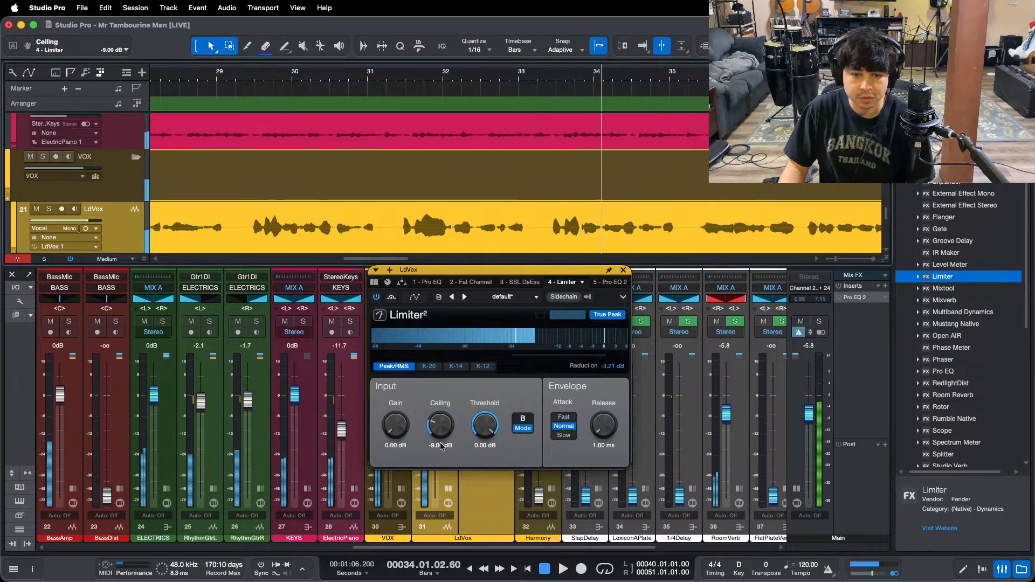
# Step: Set the LdVox limiter's ceiling to -8 dB
pyautogui.click(441, 447)
pyautogui.write('-8')
pyautogui.press('Return')
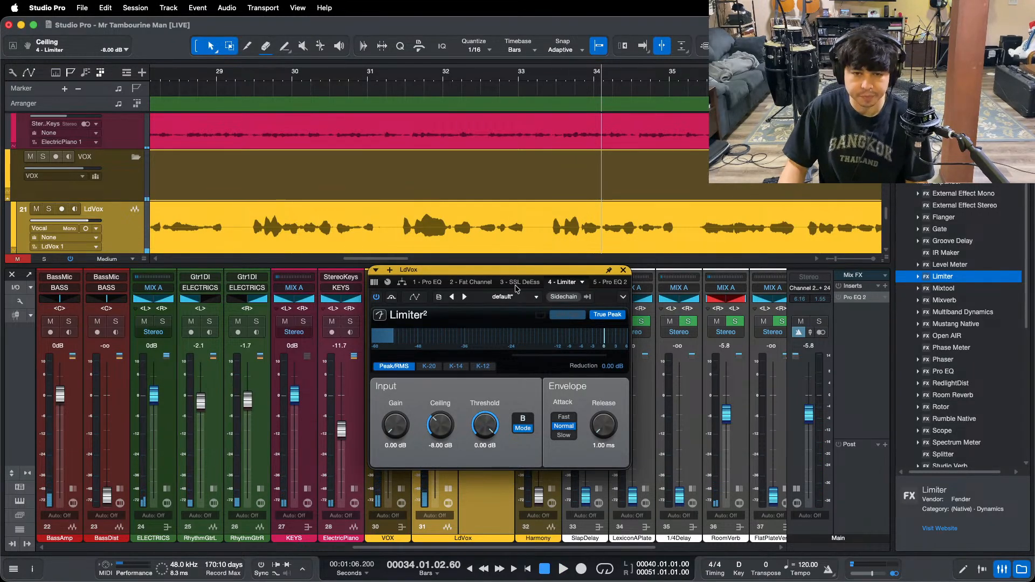
# Step: Duplicate the Limiter directly below itself in the LdVox inserts and set the copy's ceiling to -11 dB
pyautogui.moveTo(510, 267); pyautogui.dragTo(820, 281)
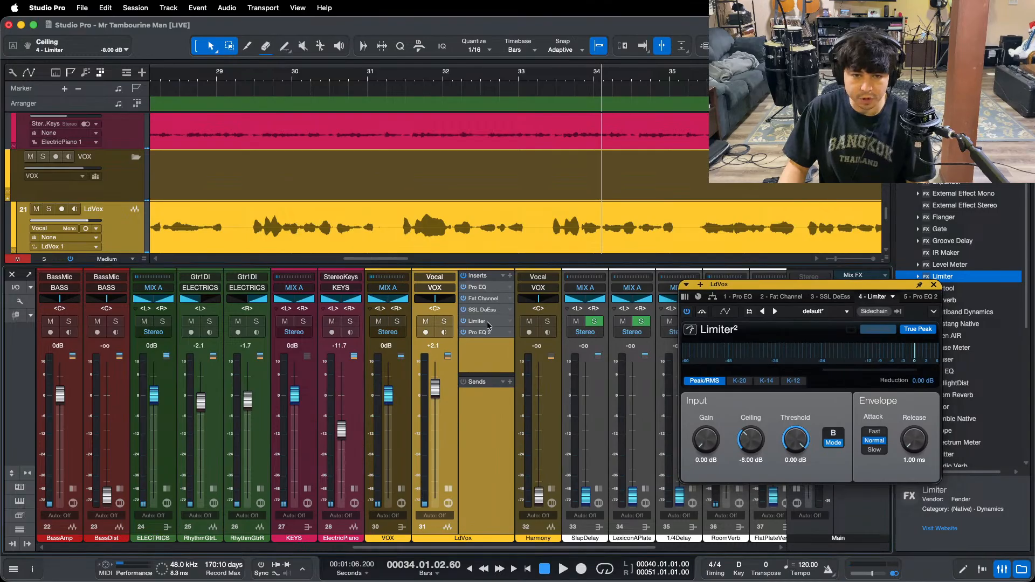
pyautogui.moveTo(483, 326); pyautogui.dragTo(481, 331)
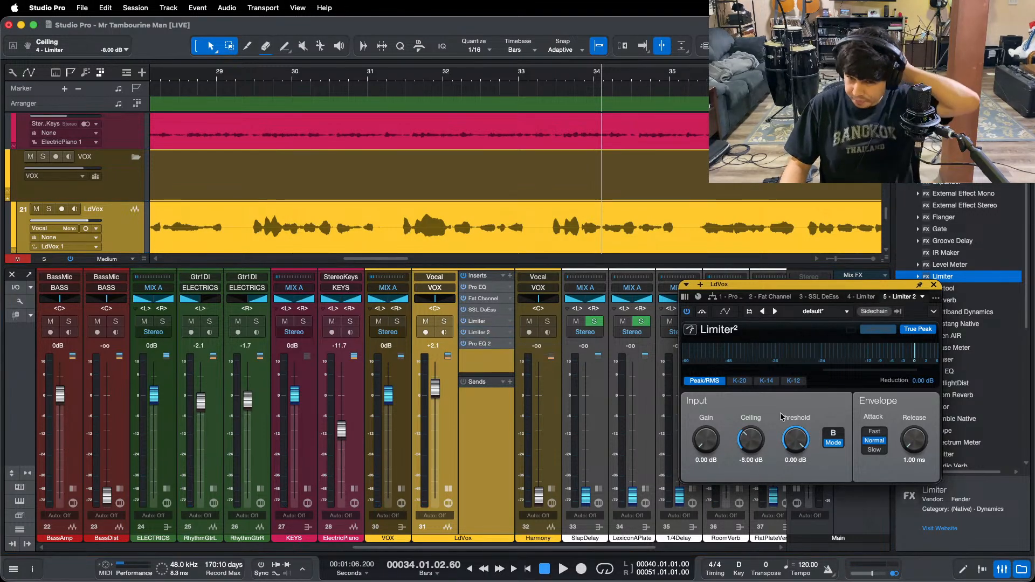
pyautogui.click(754, 460)
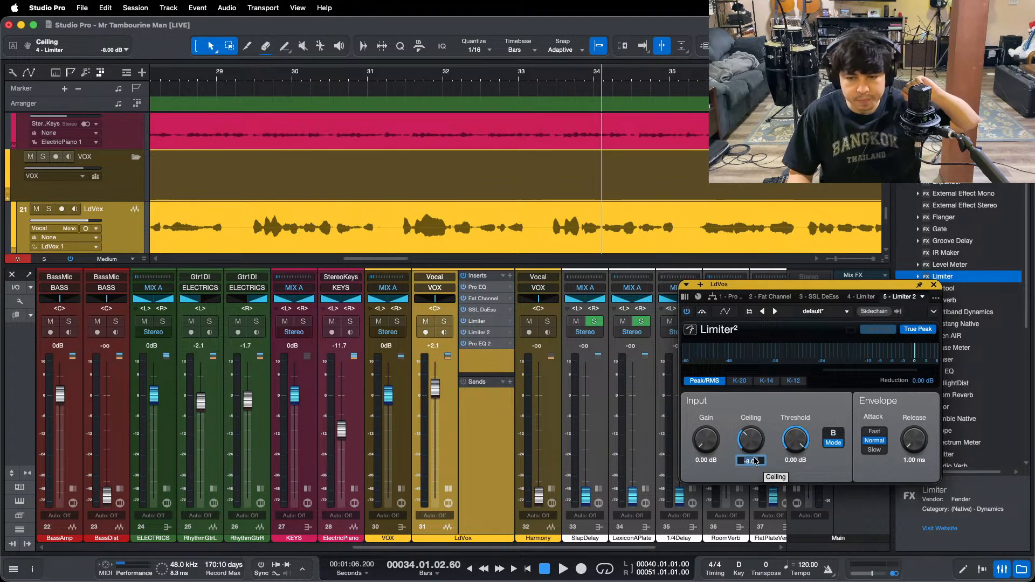
pyautogui.write('-11')
pyautogui.press('Return')
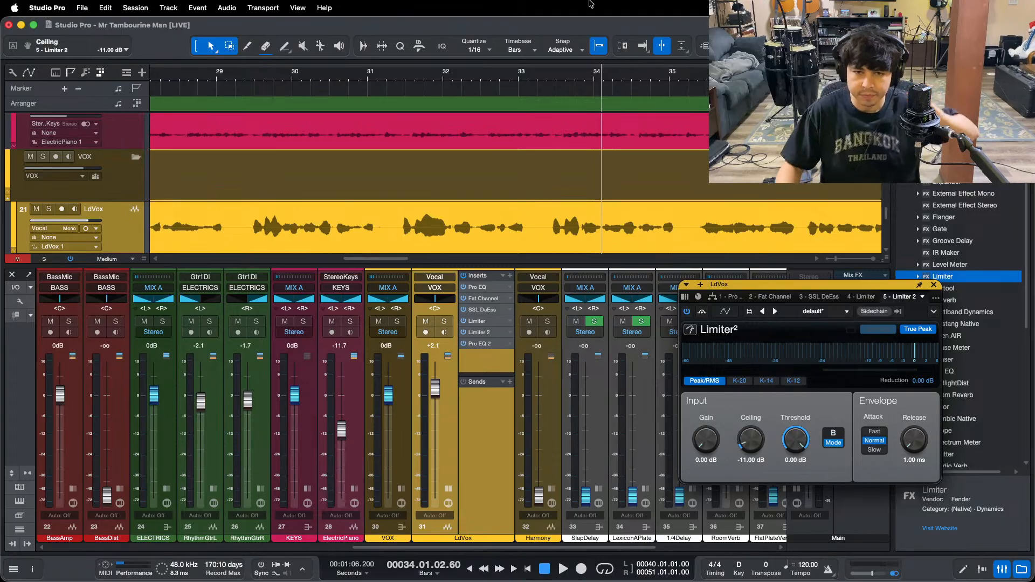
# Step: Replay from just after bar 31, close the second limiter, and raise the LdVox level to +2.5 dB
pyautogui.click(386, 81)
pyautogui.press('space')
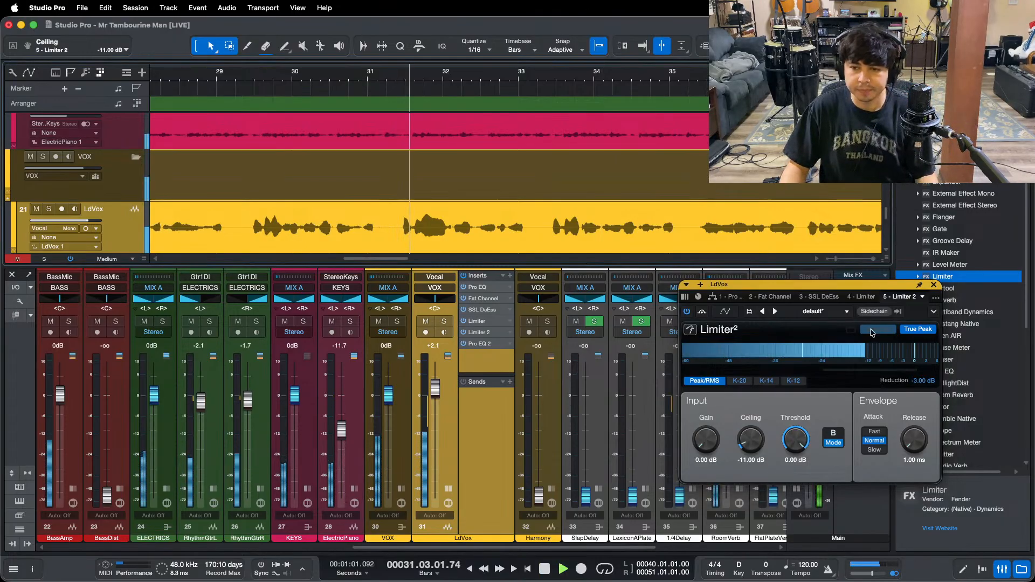
pyautogui.click(934, 285)
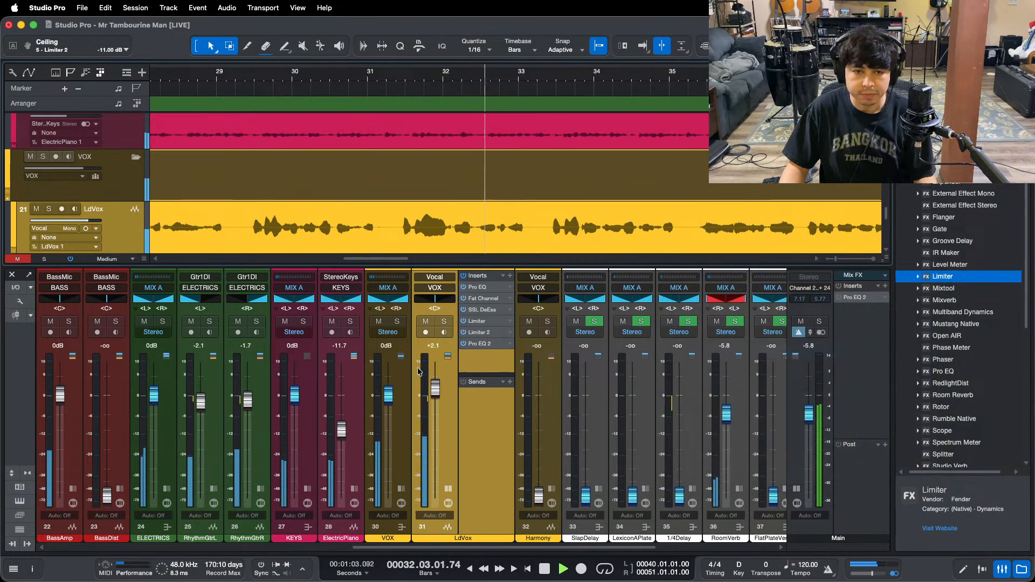
pyautogui.moveTo(430, 395); pyautogui.dragTo(433, 391)
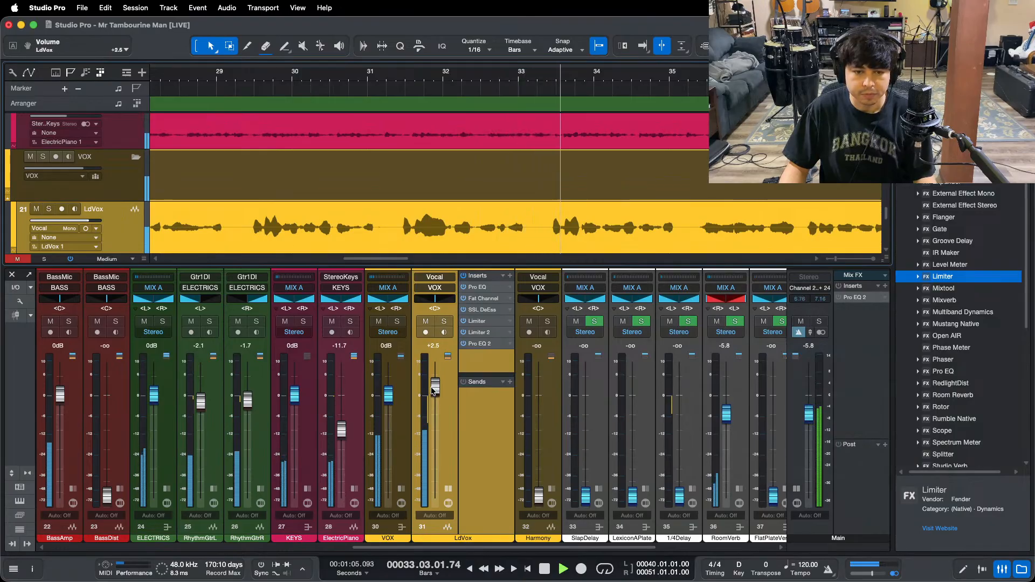
# Step: Insert soothe2 on the VOX bus and replay from just before the second Bridge
pyautogui.click(401, 489)
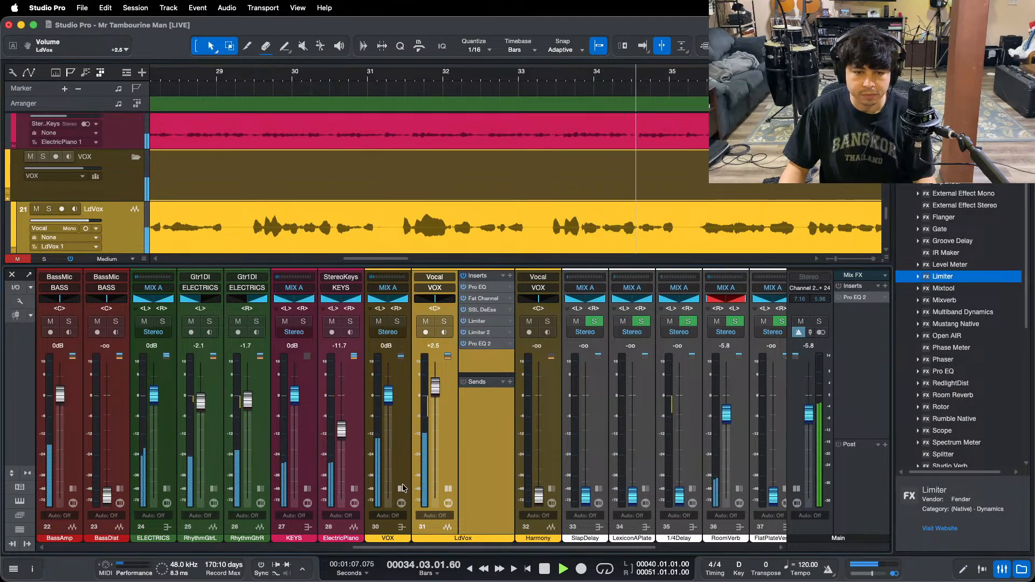
pyautogui.moveTo(345, 91)
pyautogui.mouseDown()
pyautogui.moveTo(321, 46)
pyautogui.moveTo(309, 44)
pyautogui.mouseUp()
pyautogui.moveTo(317, 79); pyautogui.dragTo(247, 44)
pyautogui.press('KP_1')
pyautogui.click(426, 325)
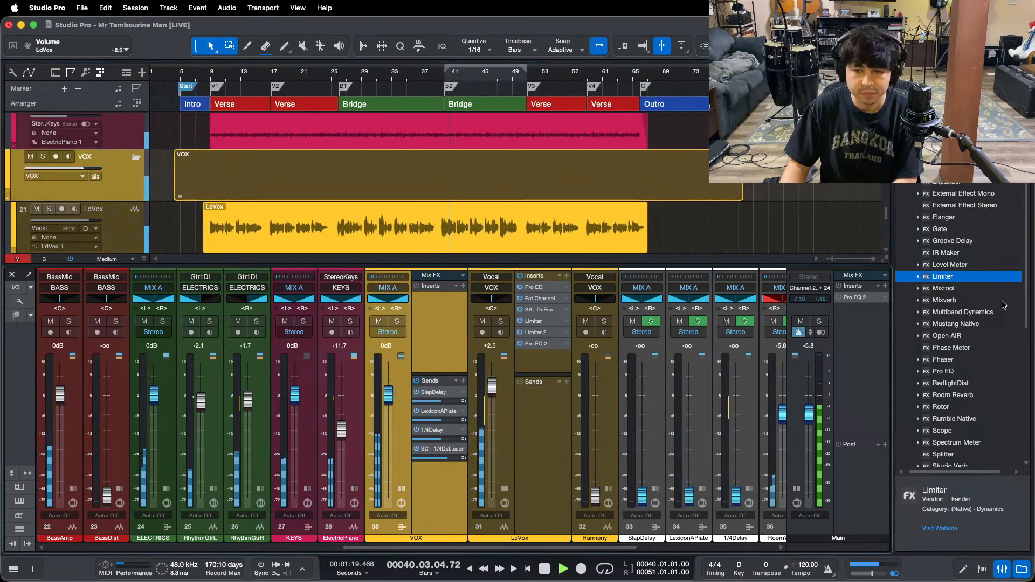
pyautogui.scroll(-10, 960, 331)
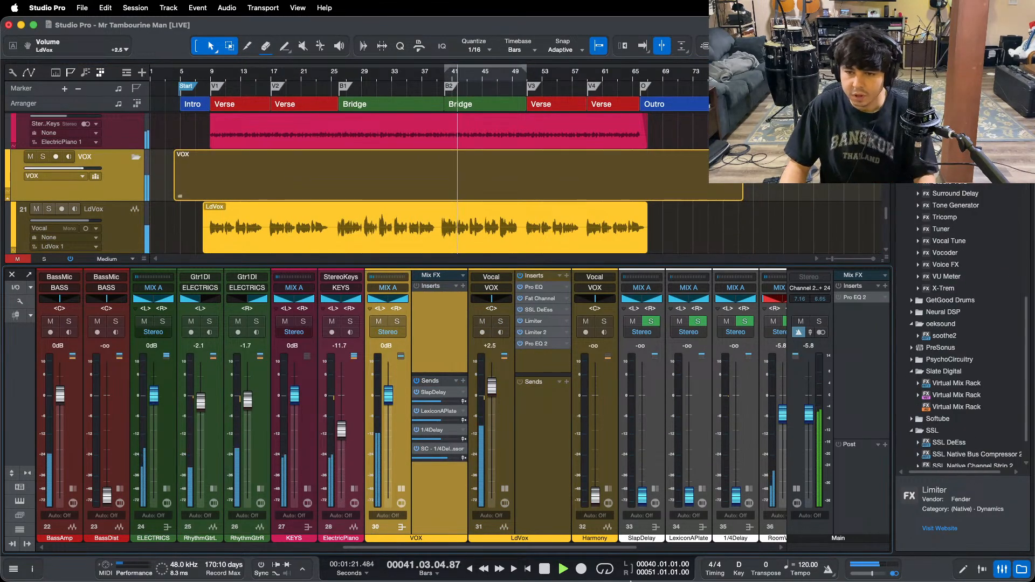
pyautogui.moveTo(936, 337); pyautogui.dragTo(434, 298)
pyautogui.click(438, 80)
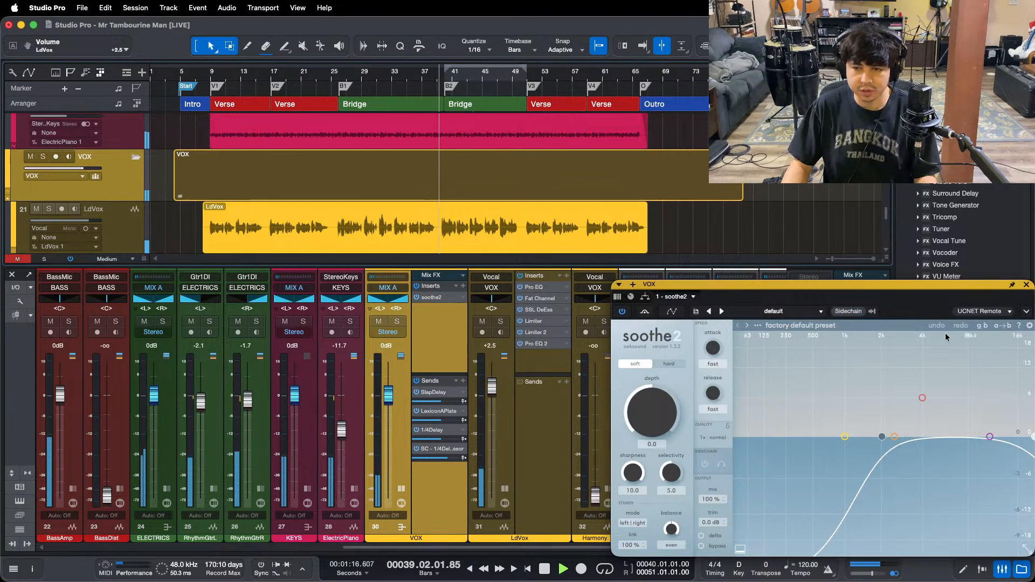
pyautogui.moveTo(922, 305); pyautogui.dragTo(578, 154)
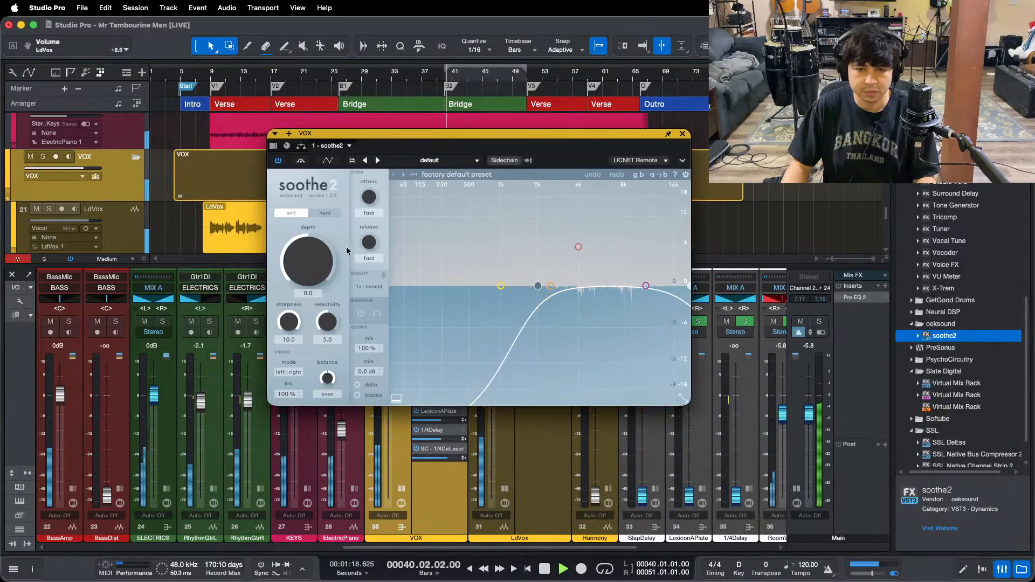
# Step: Raise the soothe2 depth on the VOX bus to 2.5 against the full mix and close the plug-in
pyautogui.moveTo(322, 260); pyautogui.dragTo(322, 257)
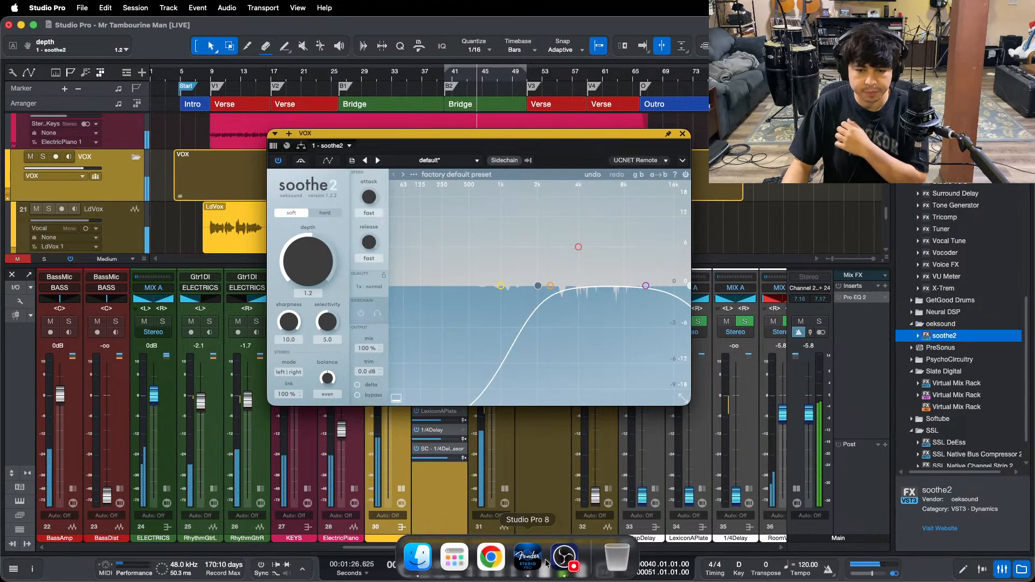
pyautogui.click(559, 560)
pyautogui.click(982, 524)
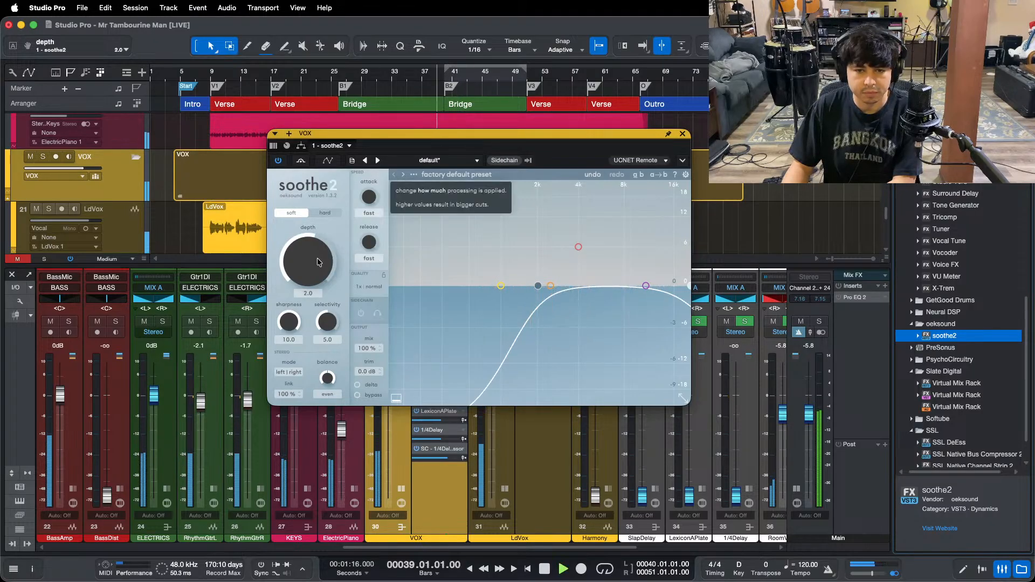
pyautogui.scroll(3, 318, 262)
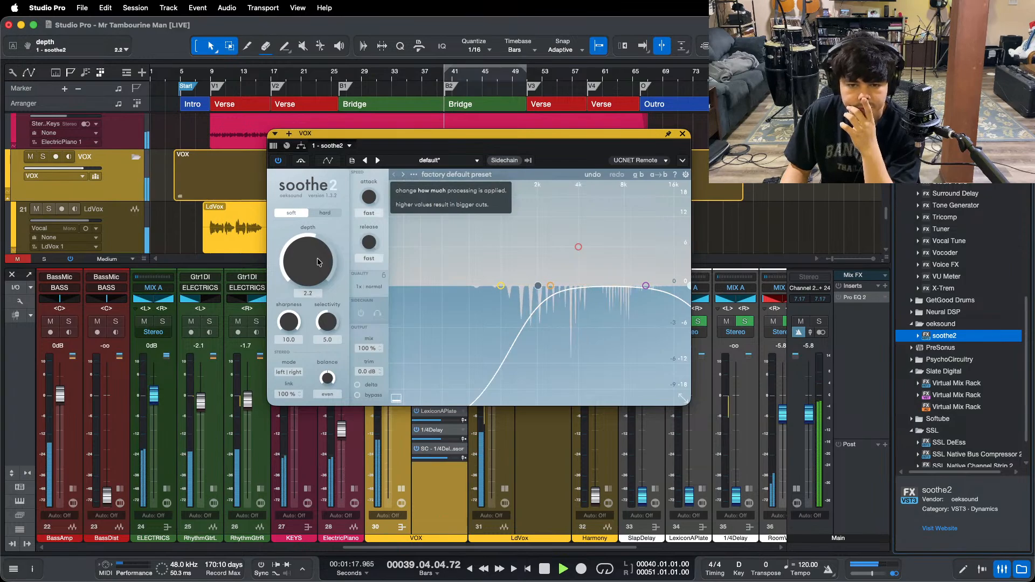
pyautogui.scroll(1, 317, 262)
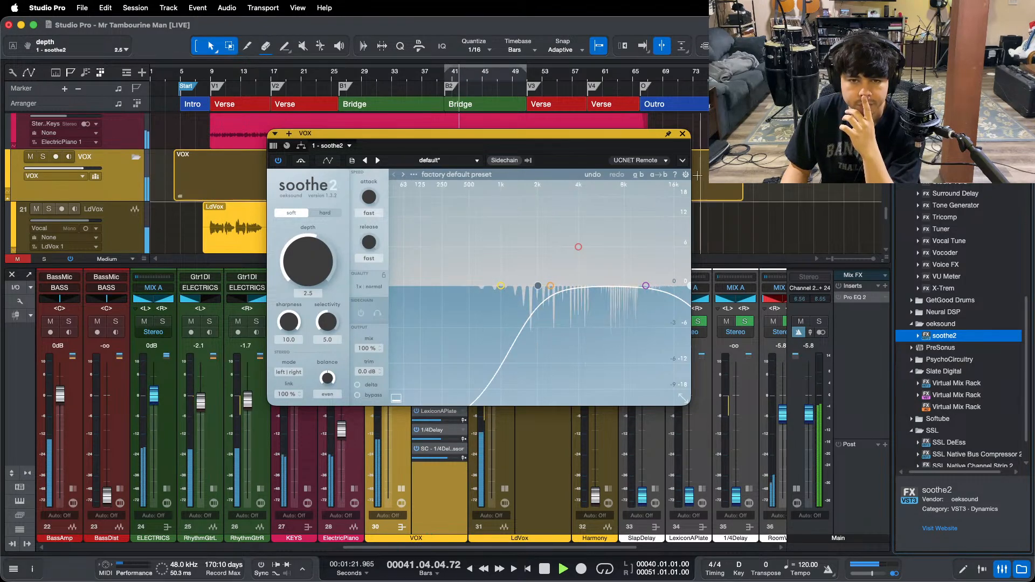
pyautogui.click(682, 134)
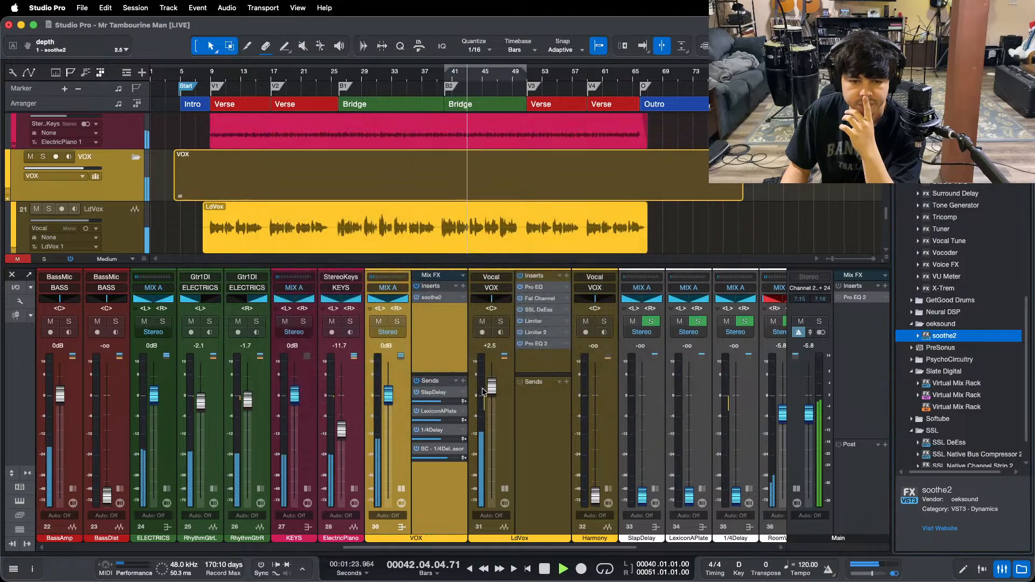
# Step: Raise the LdVox level to +4.2 dB and check the gain reduction on Limiter 2
pyautogui.scroll(3, 492, 389)
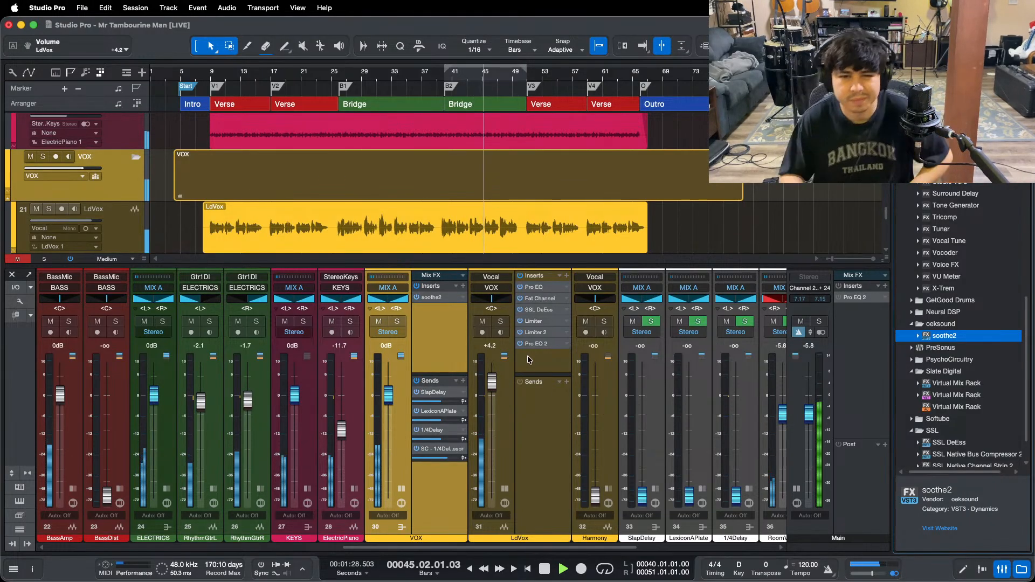
pyautogui.click(532, 334)
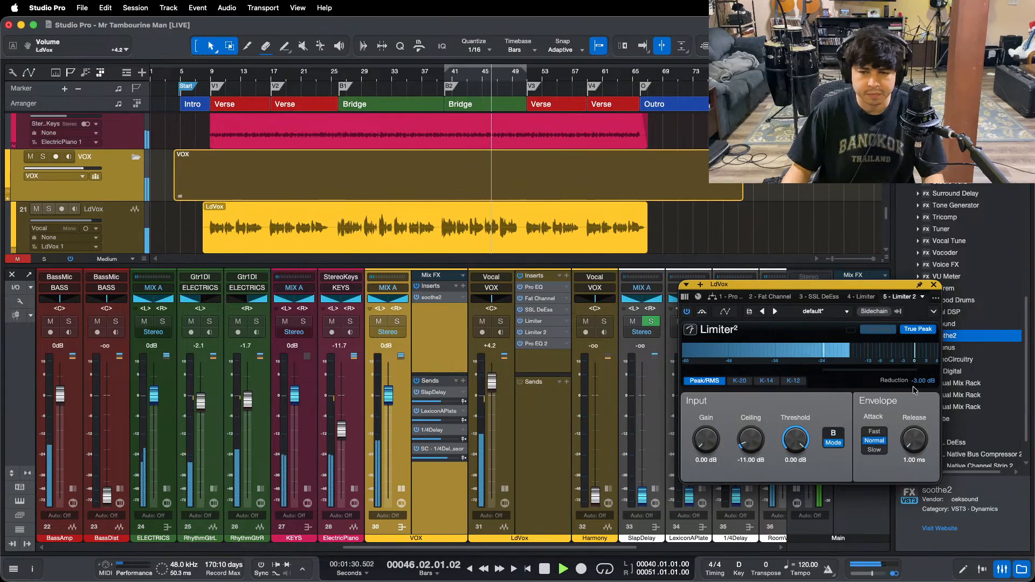
pyautogui.click(934, 285)
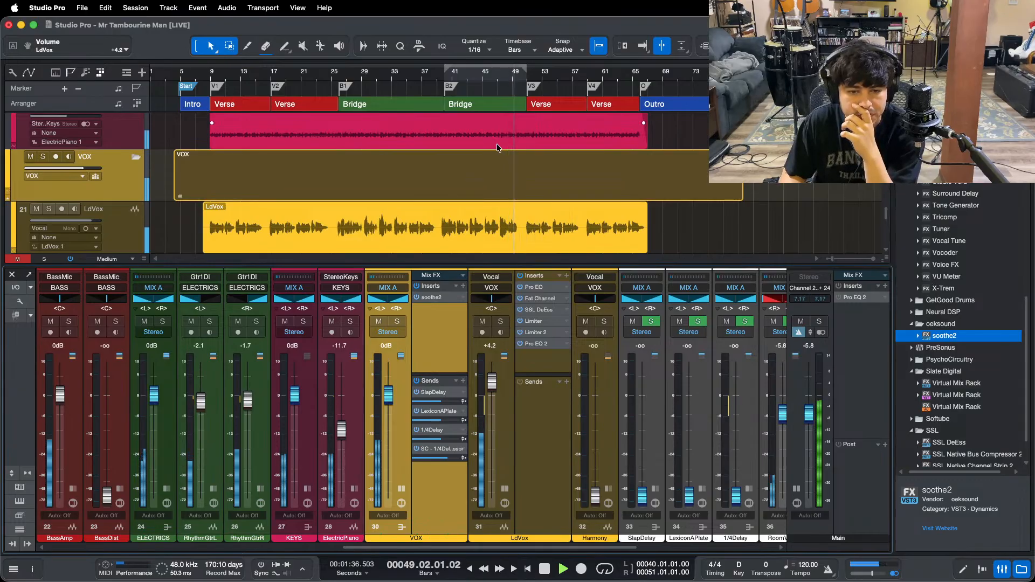
# Step: Raise RoomVerb to -5.4 dB while playing the first Verse, and RhythmGtrR to -1.3 dB while playing from the Intro
pyautogui.click(203, 73)
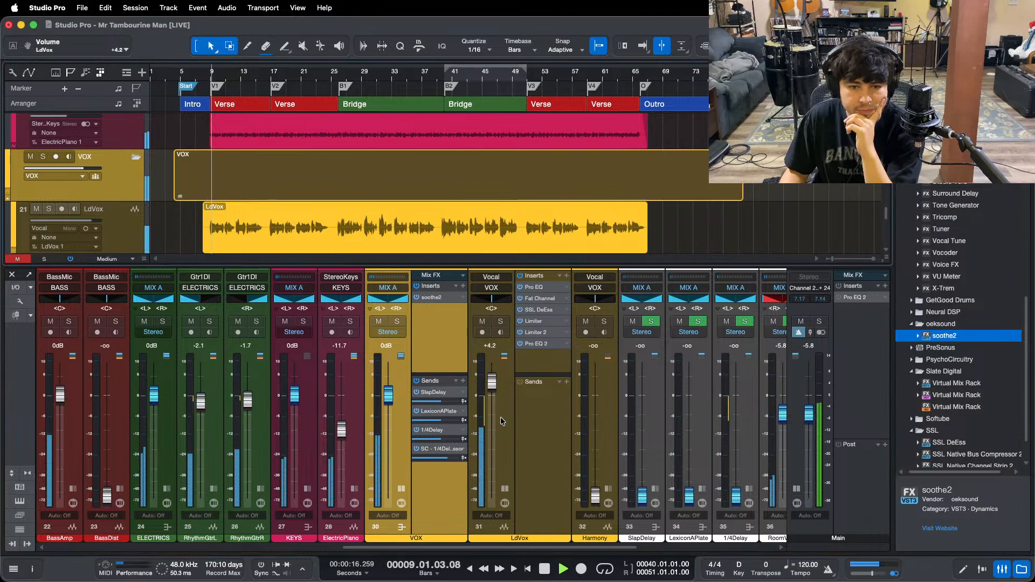
pyautogui.moveTo(780, 411); pyautogui.dragTo(782, 409)
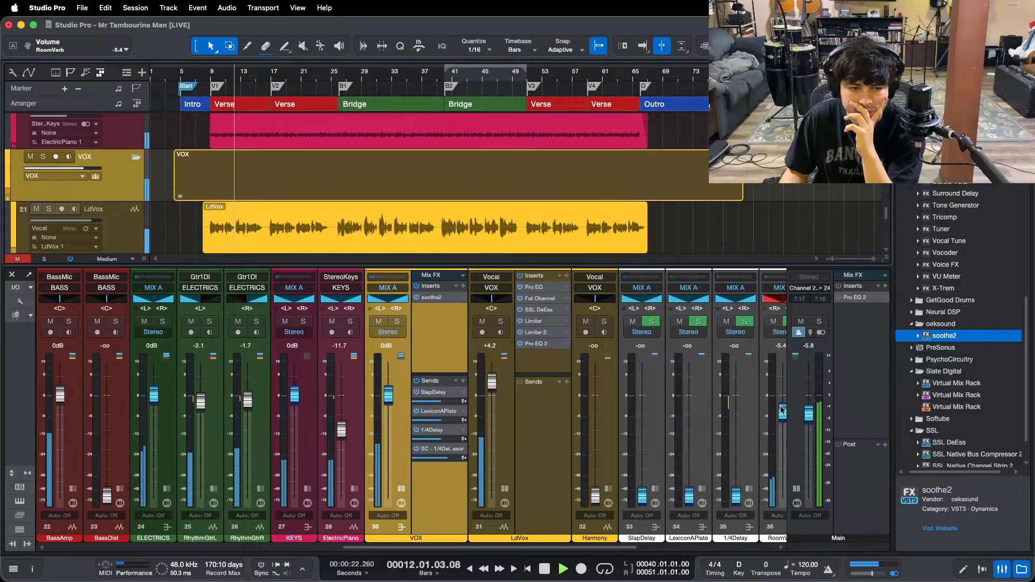
pyautogui.scroll(5, 178, 77)
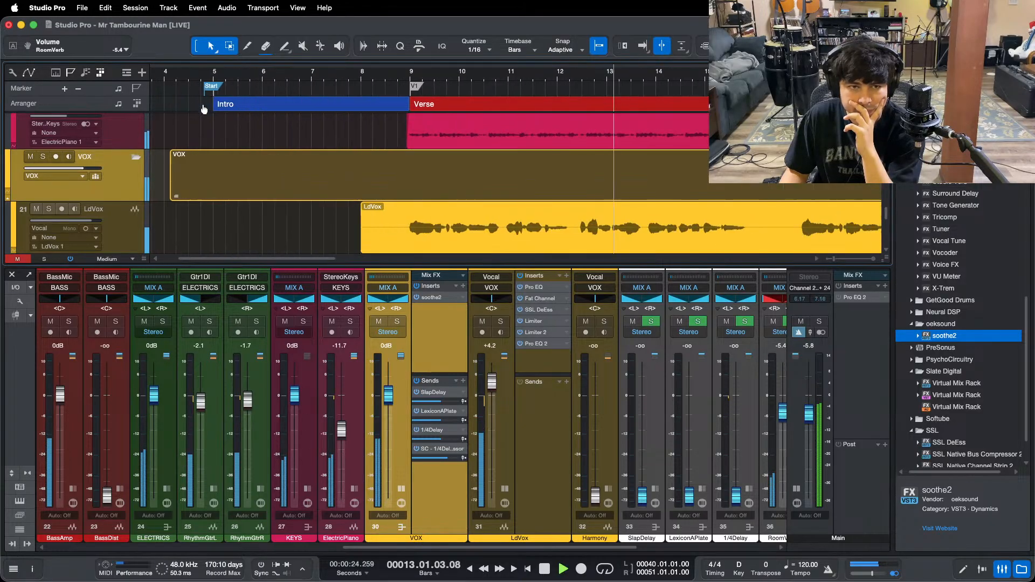
pyautogui.click(204, 77)
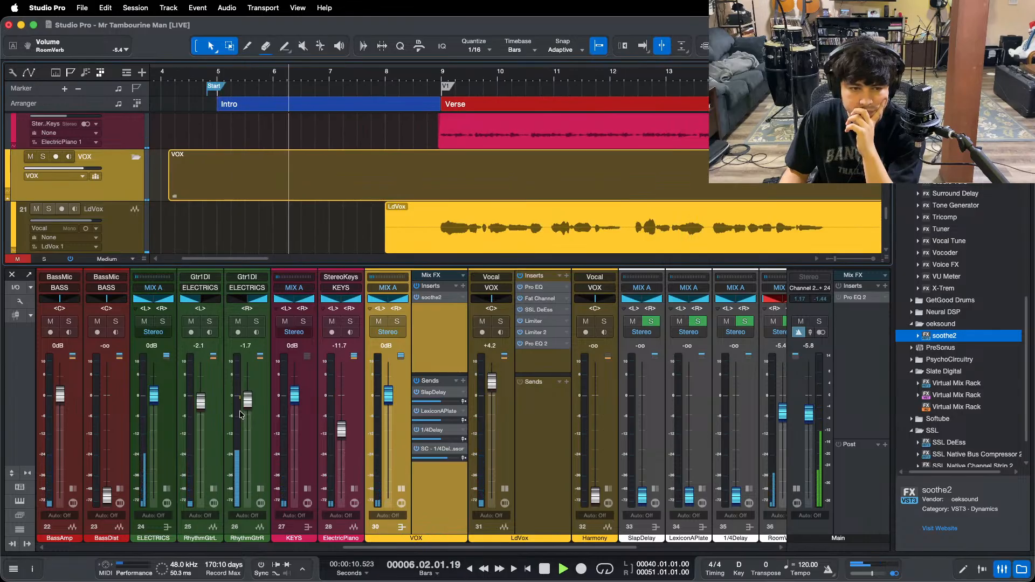
pyautogui.moveTo(247, 403); pyautogui.dragTo(248, 401)
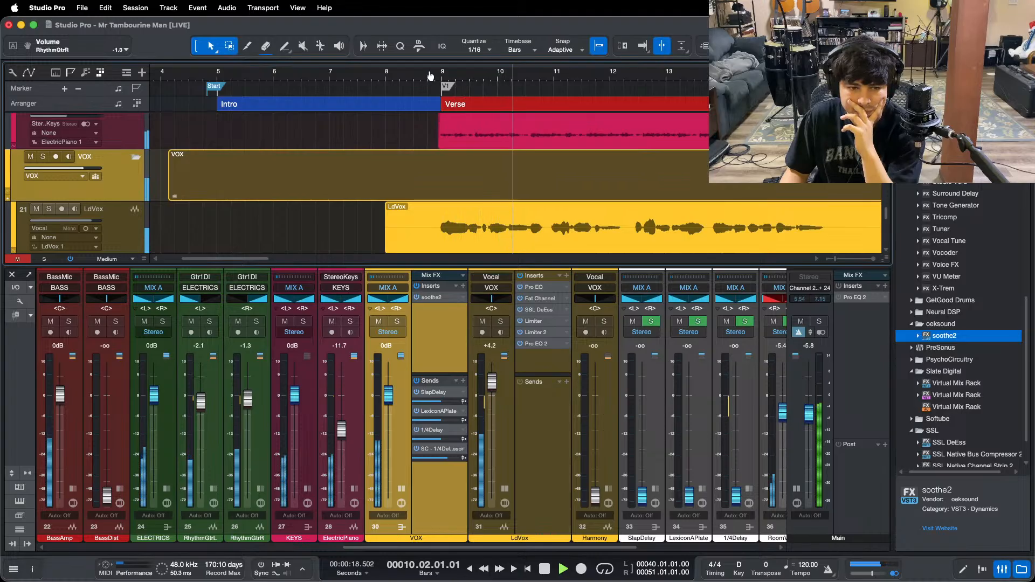
pyautogui.moveTo(436, 74); pyautogui.dragTo(400, 47)
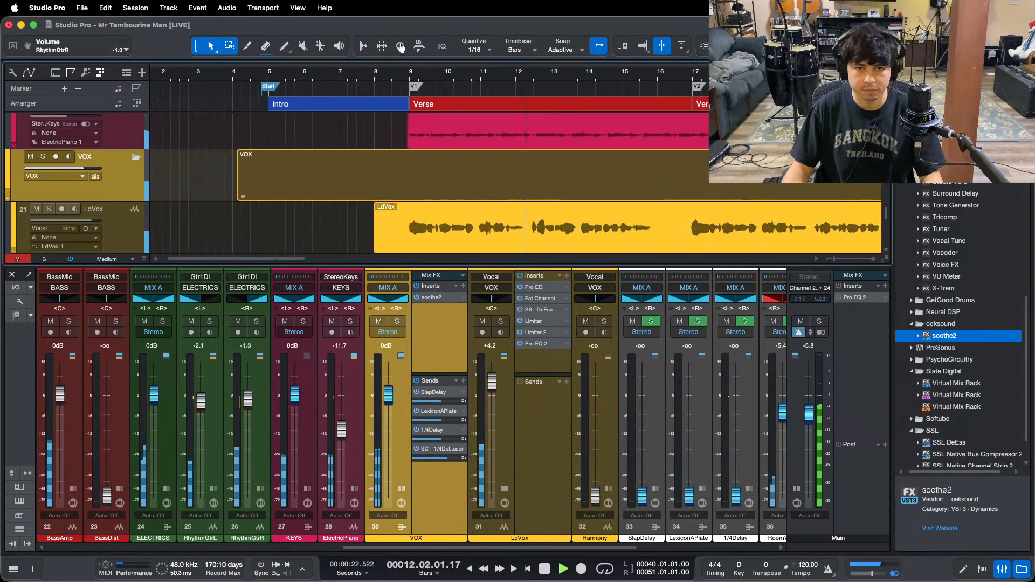
pyautogui.moveTo(506, 77); pyautogui.dragTo(410, 70)
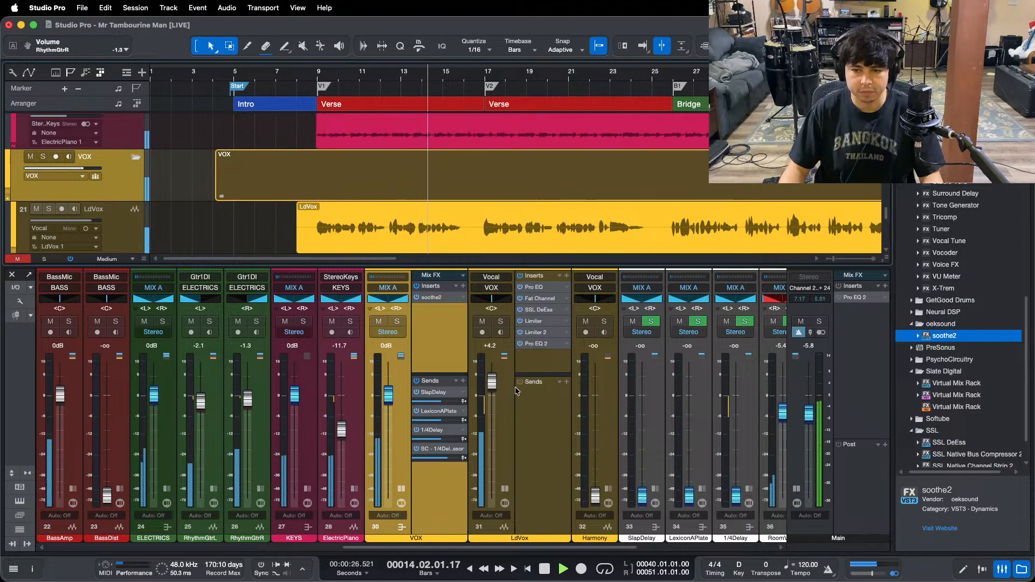
pyautogui.moveTo(455, 580)
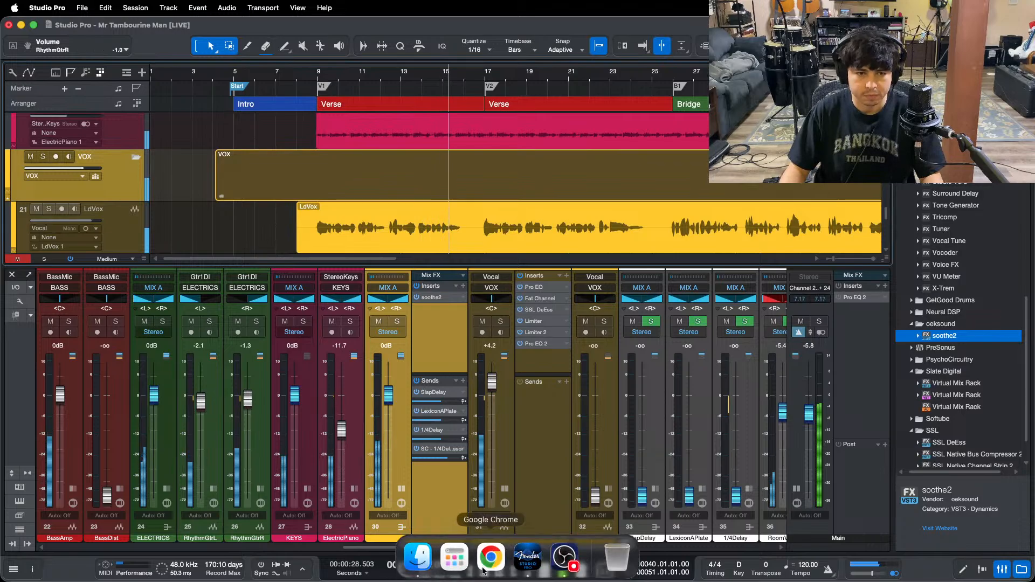
pyautogui.click(556, 564)
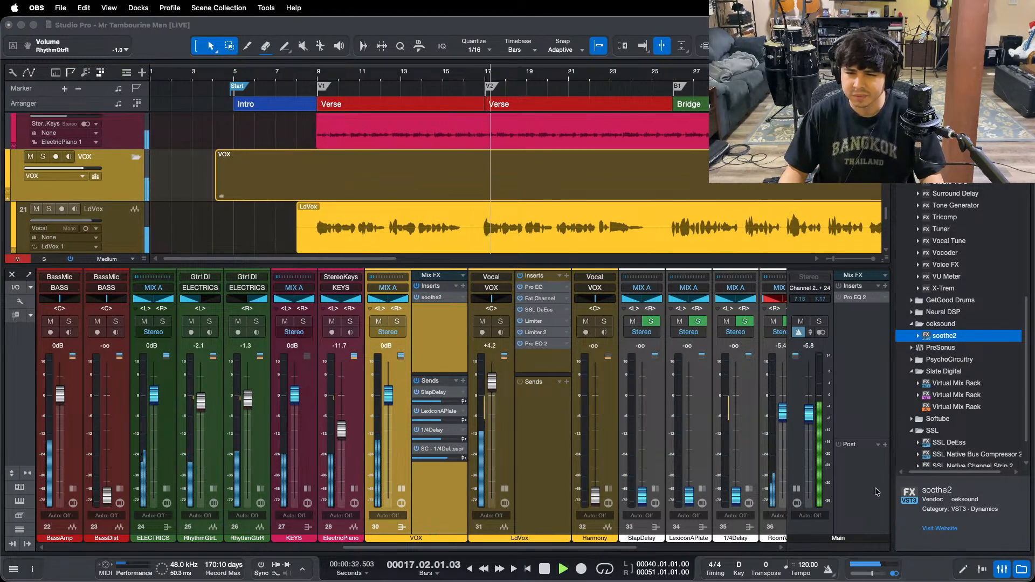
pyautogui.click(996, 531)
pyautogui.moveTo(368, 76); pyautogui.dragTo(379, 86)
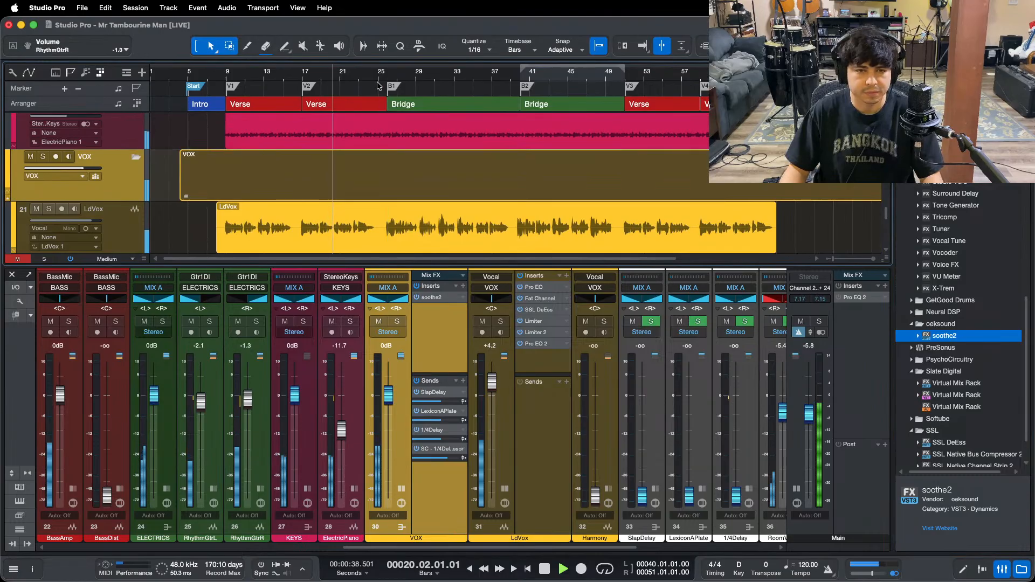
pyautogui.moveTo(482, 580)
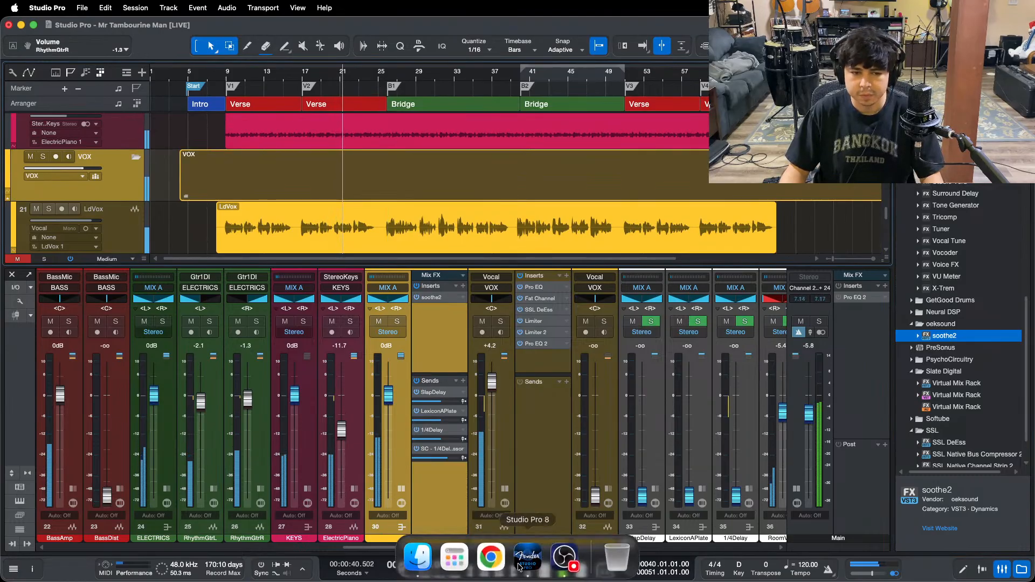
pyautogui.click(562, 555)
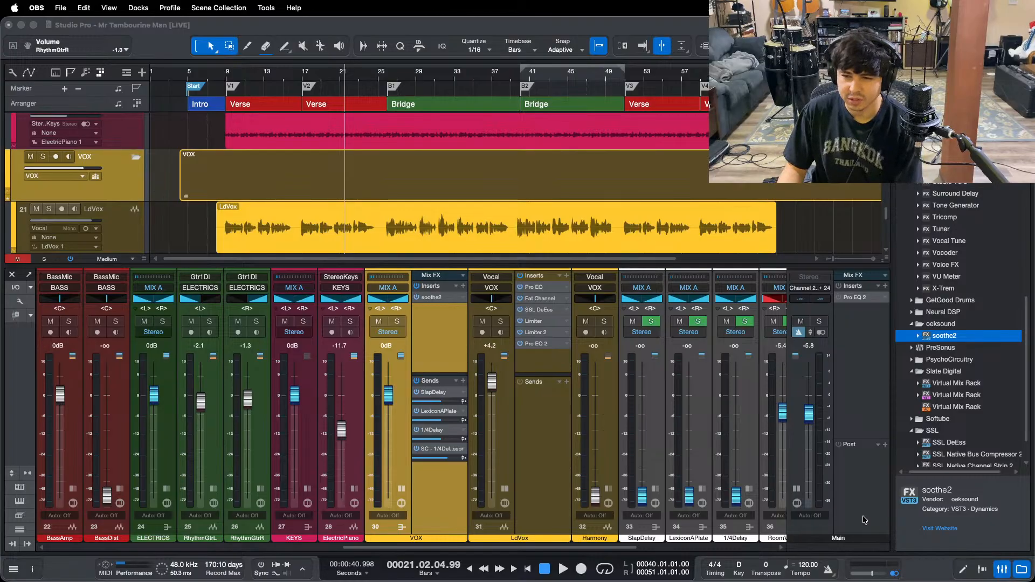
pyautogui.click(981, 531)
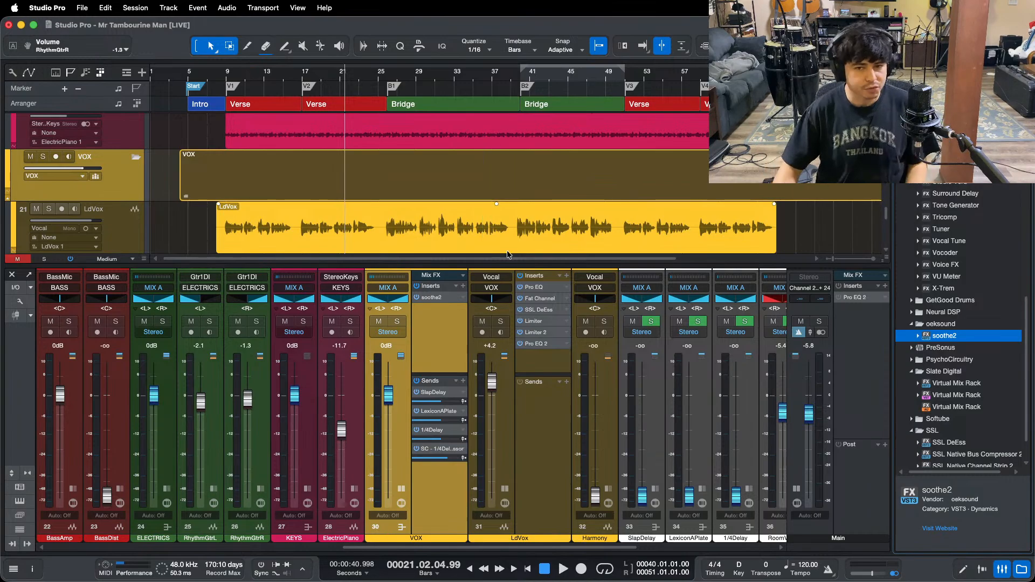
# Step: Review the LdVox insert settings in Pro EQ, Fat Channel, SSL DeEss, Limiter 2 and Pro EQ 2
pyautogui.click(537, 287)
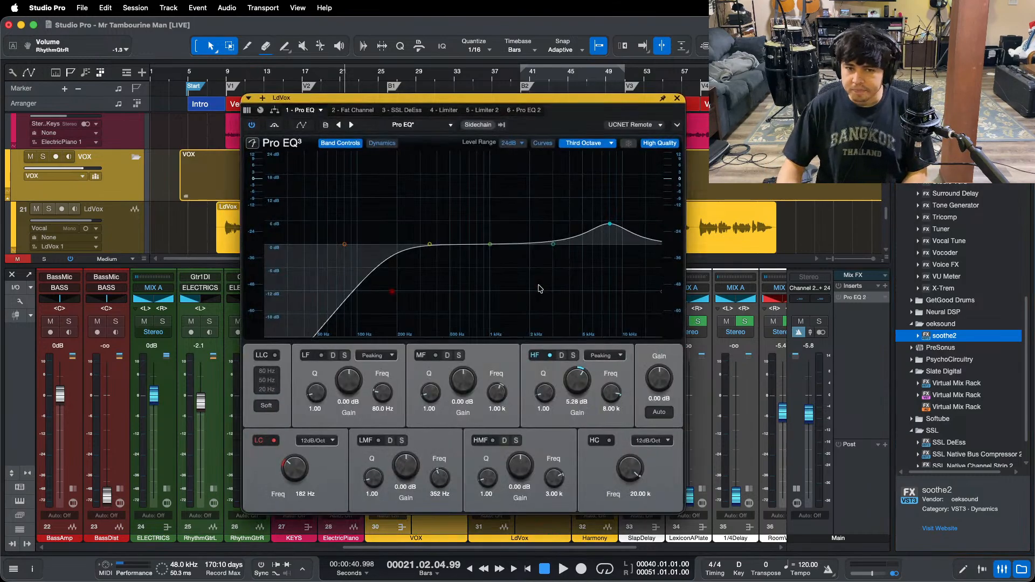
pyautogui.click(353, 109)
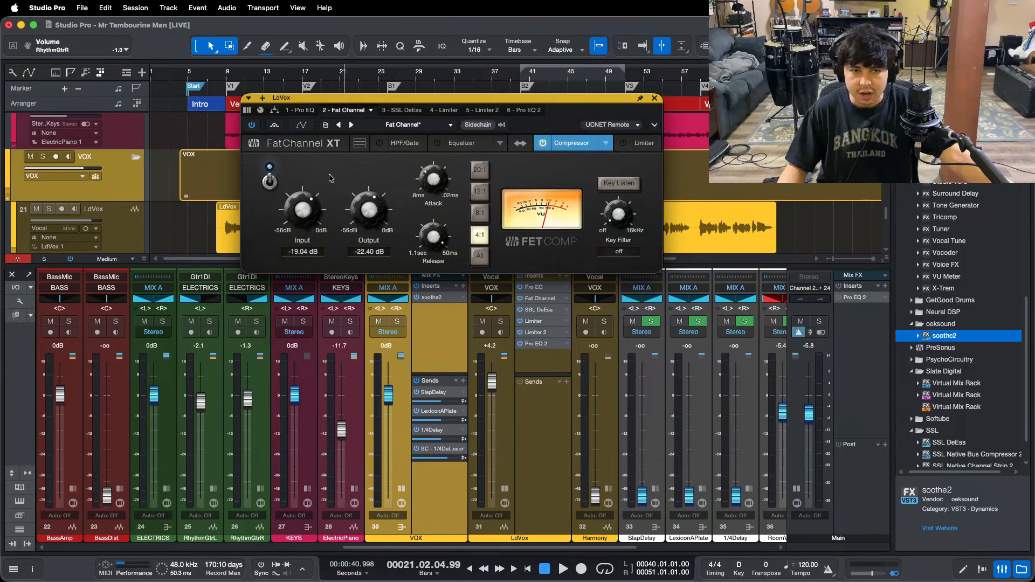
pyautogui.click(403, 110)
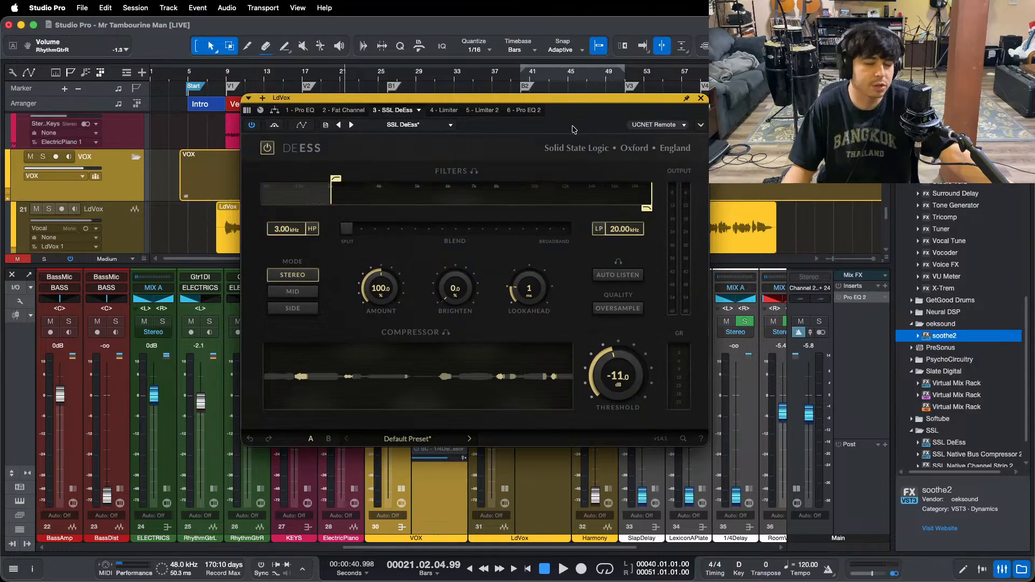
pyautogui.click(475, 111)
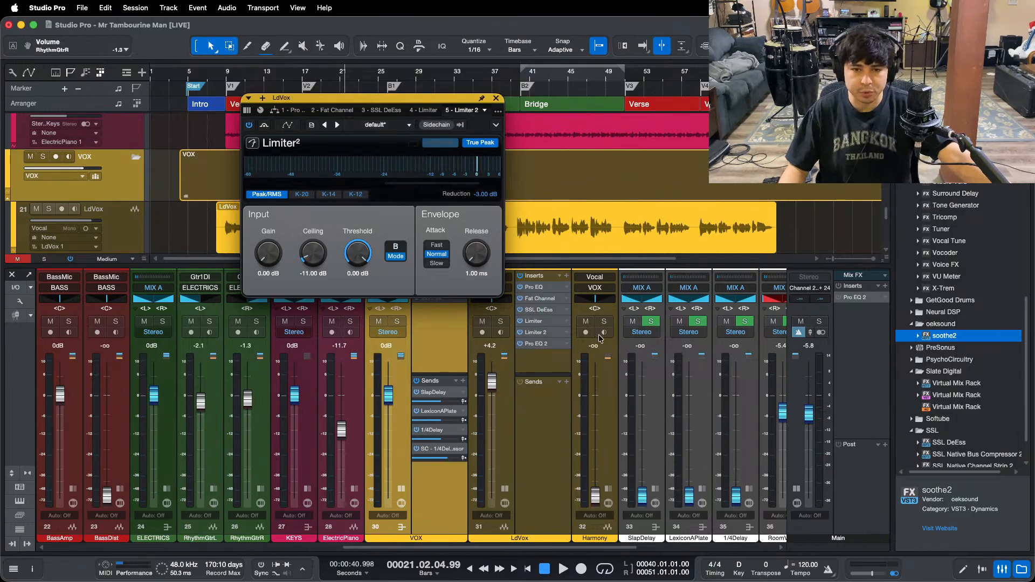
pyautogui.doubleClick(538, 344)
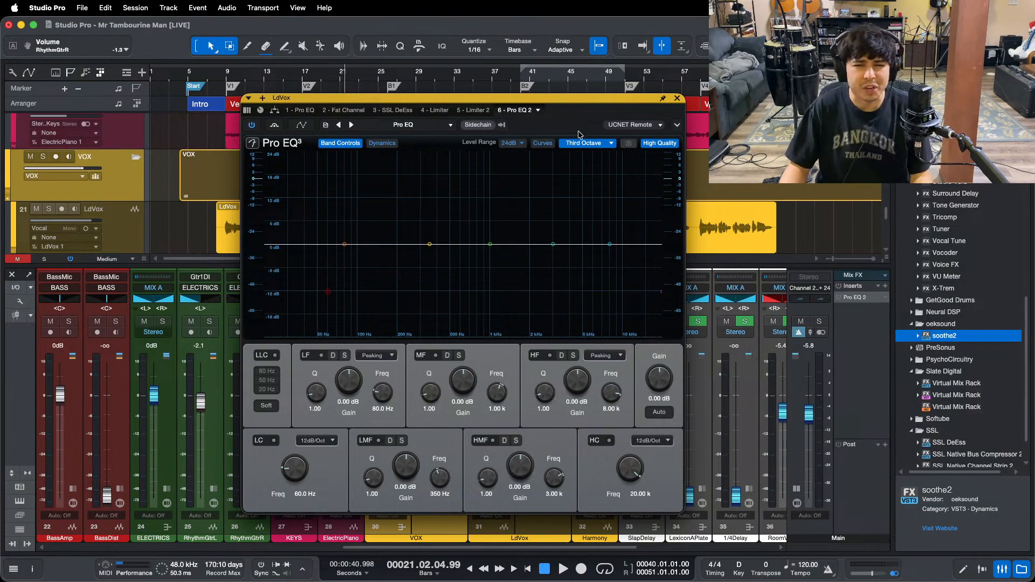
pyautogui.click(677, 99)
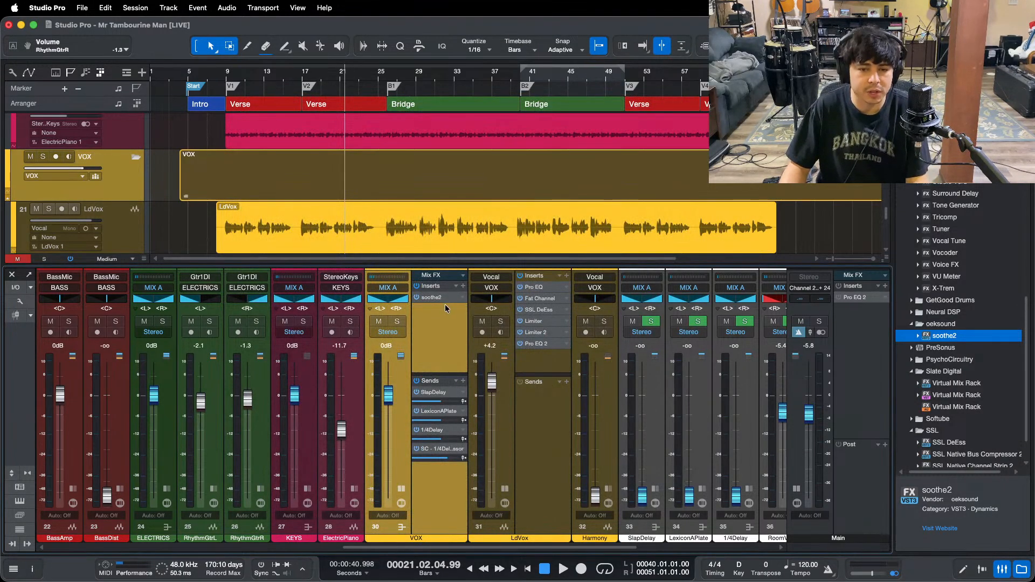
# Step: Check soothe2 on the VOX bus while playing the second Bridge, and raise the LdVox level to +4.6 dB
pyautogui.click(437, 297)
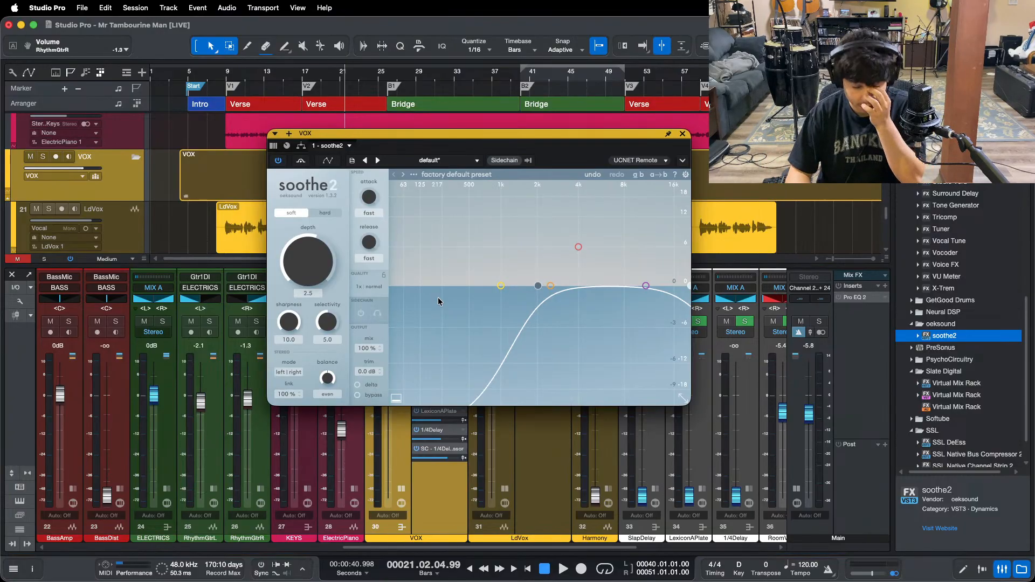
pyautogui.press('space')
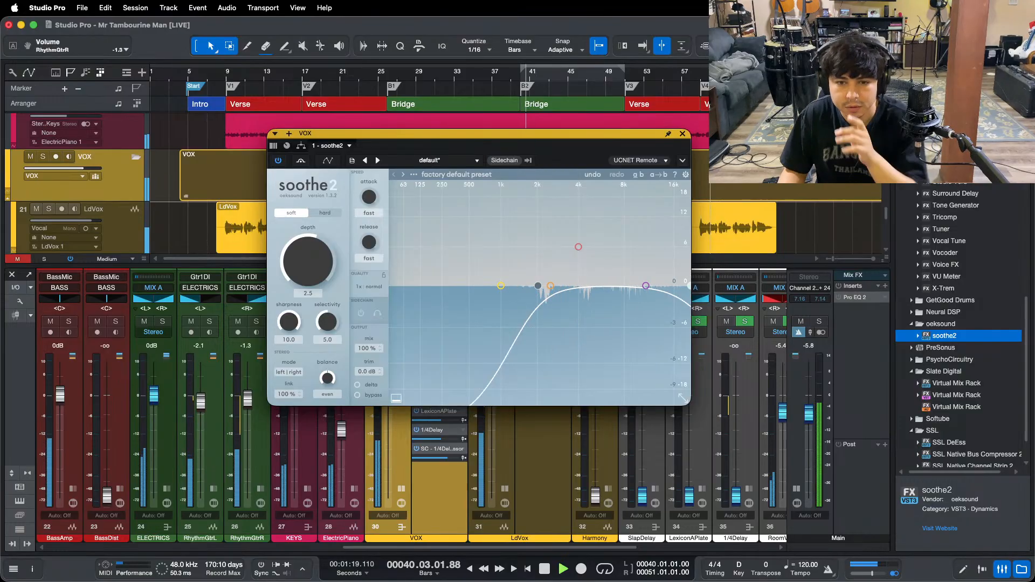
pyautogui.click(683, 134)
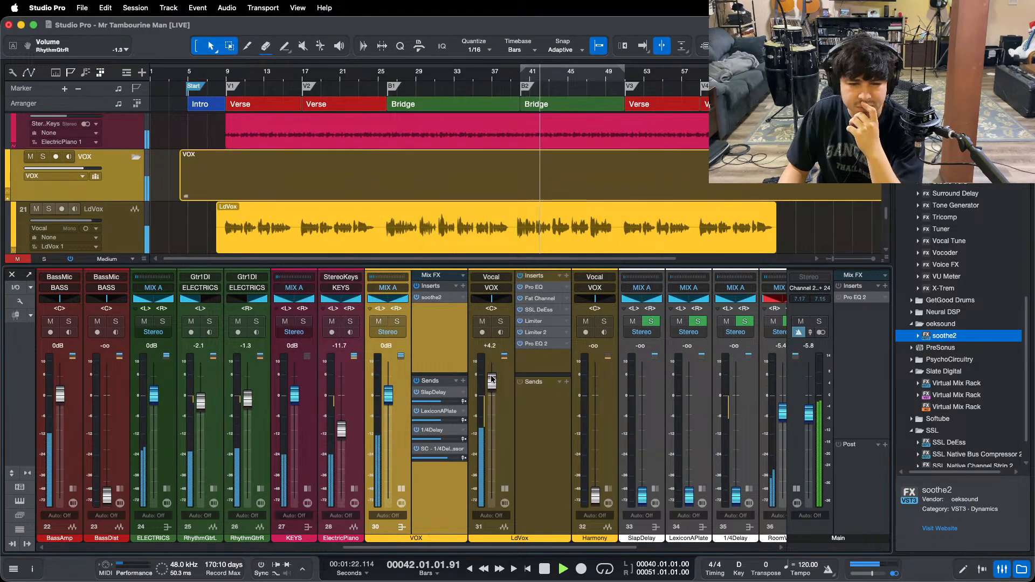
pyautogui.moveTo(492, 381); pyautogui.dragTo(492, 376)
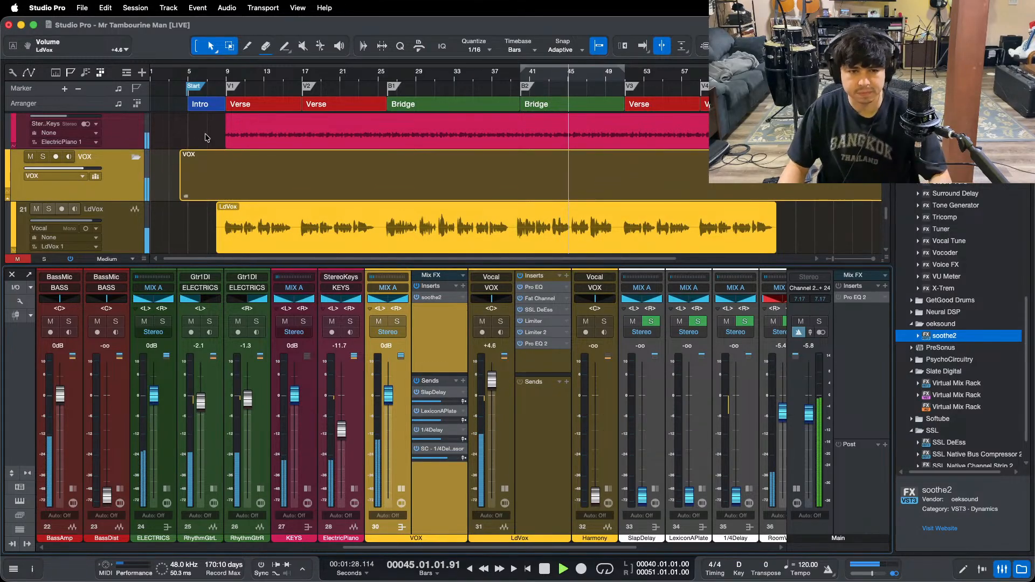
# Step: Collapse the LdVox channel, solo LdVox together with ELECTRICS during the first Verse, and continue playback from the second Bridge
pyautogui.click(223, 74)
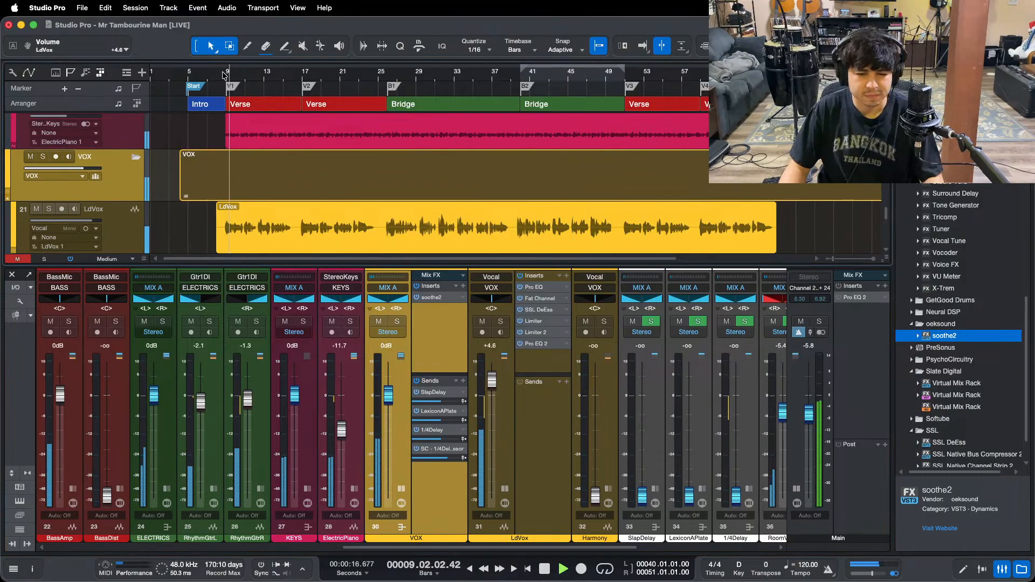
pyautogui.click(505, 489)
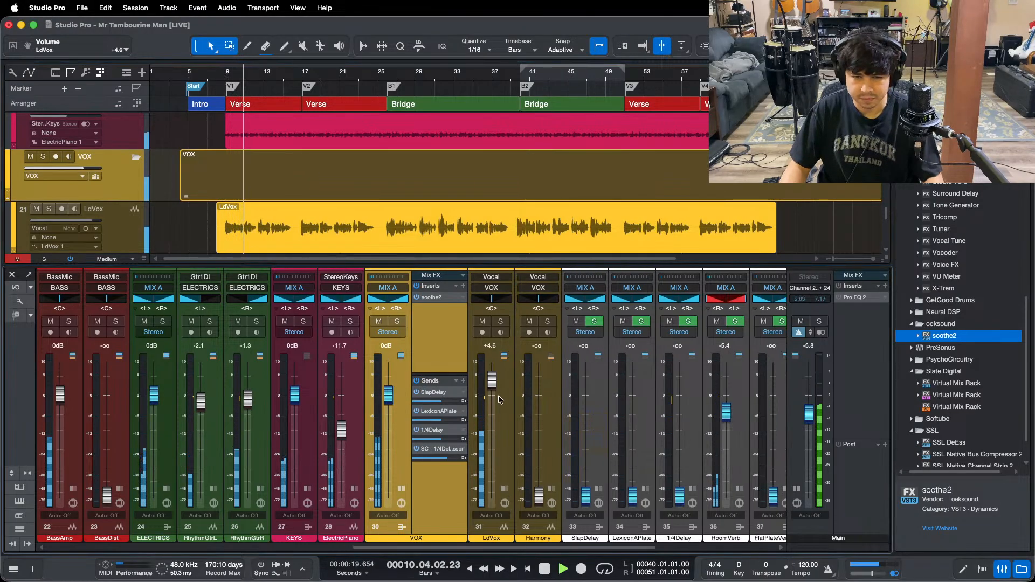
pyautogui.click(501, 322)
pyautogui.click(162, 321)
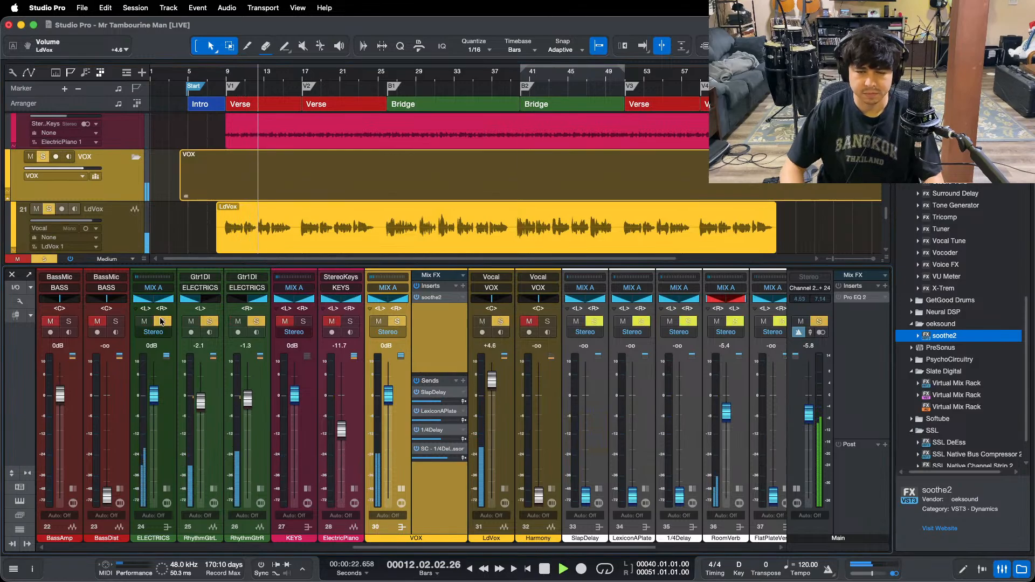
pyautogui.press('KP_1')
# Step: Raise RoomVerb to -4.6 dB against the soloed vocal and guitars while replaying from the Intro, and clear all solos
pyautogui.moveTo(726, 412); pyautogui.dragTo(726, 411)
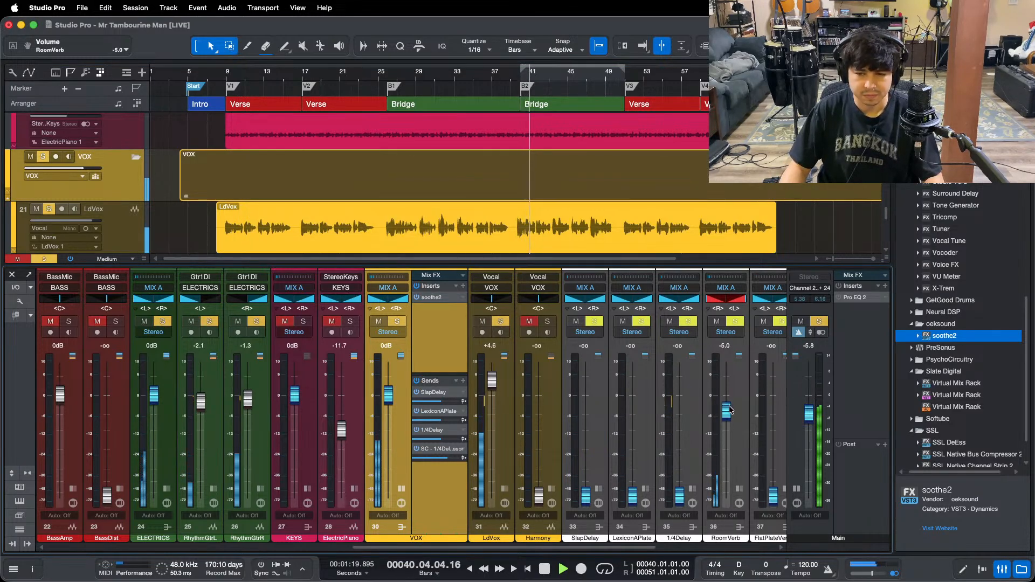
pyautogui.click(186, 76)
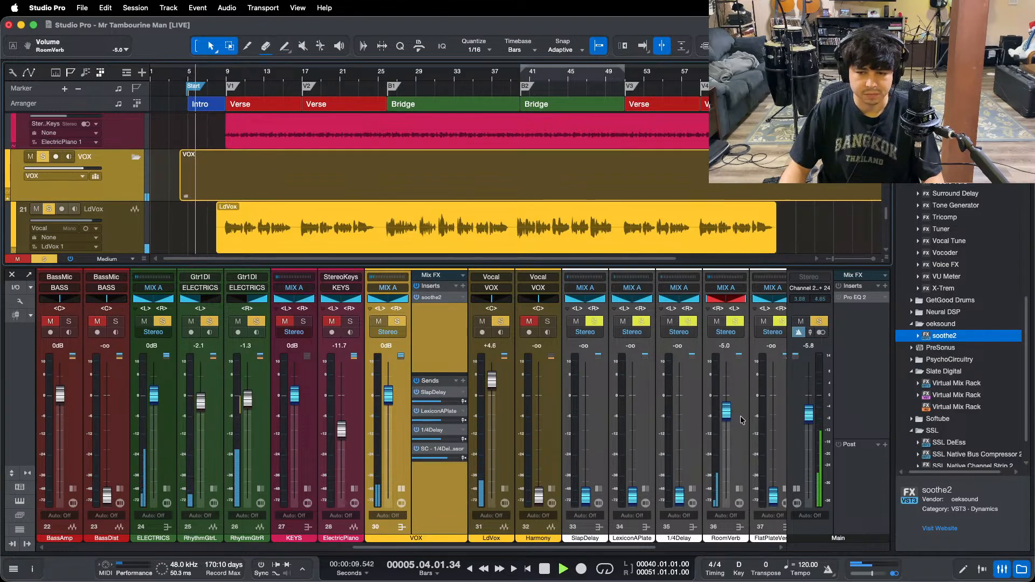
pyautogui.moveTo(726, 408); pyautogui.dragTo(725, 404)
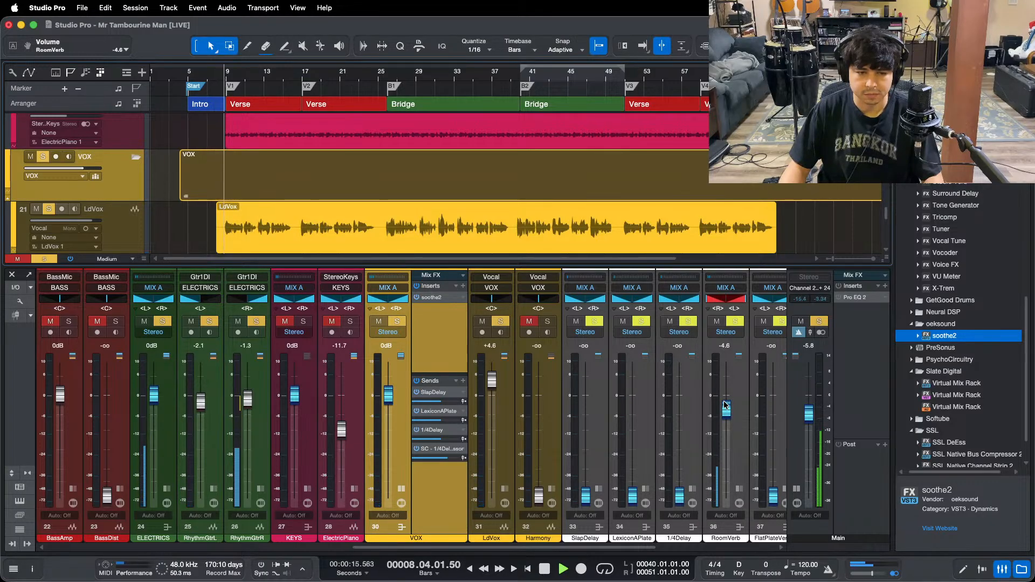
pyautogui.press('shift+super+s')
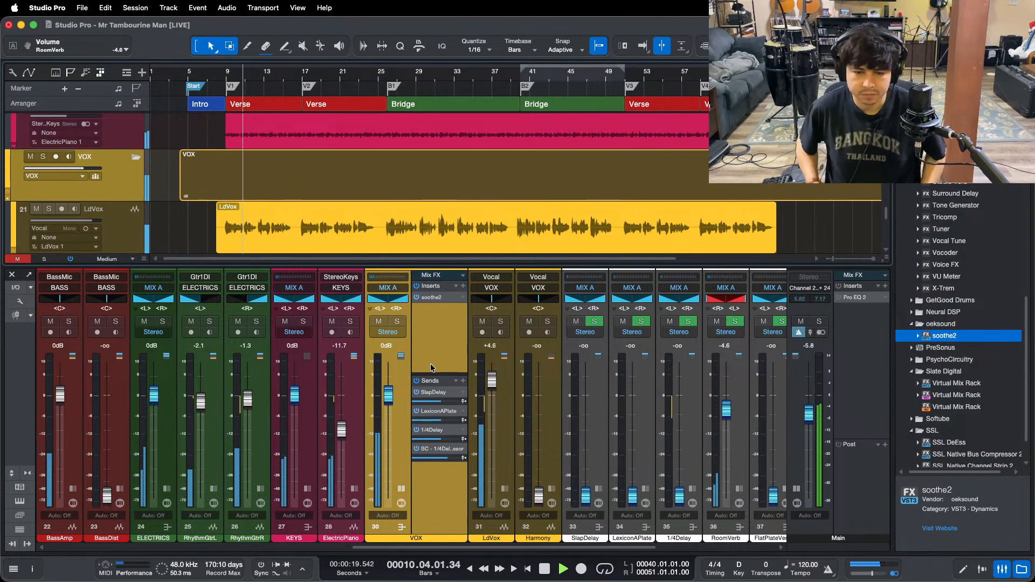
pyautogui.moveTo(585, 580)
pyautogui.click(565, 564)
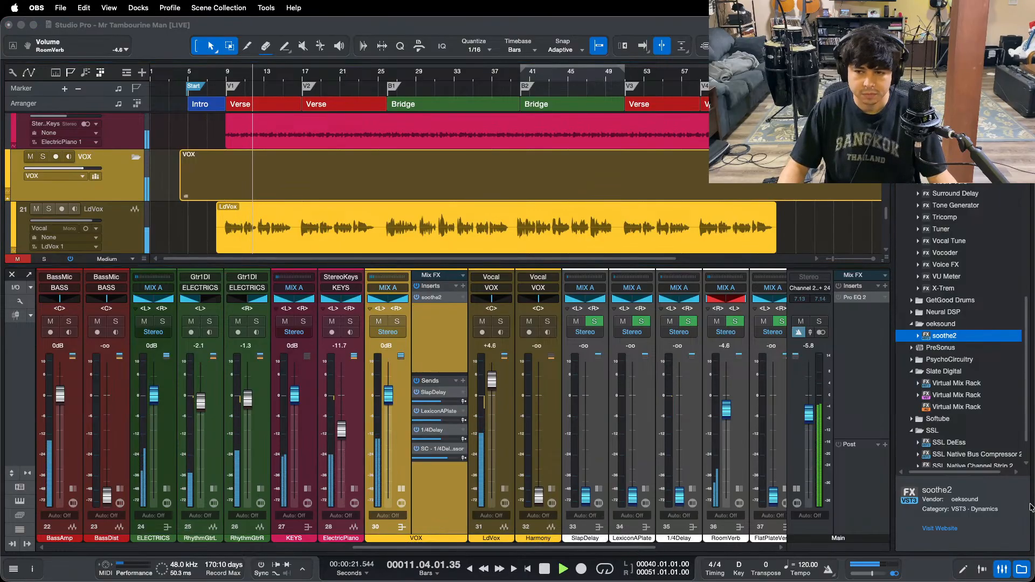
pyautogui.click(1002, 523)
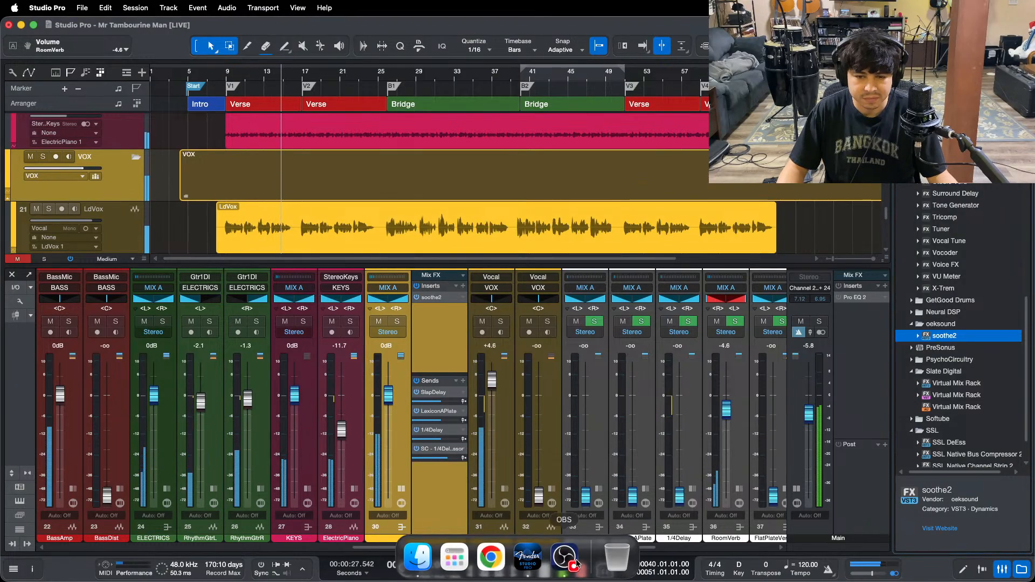
pyautogui.click(564, 564)
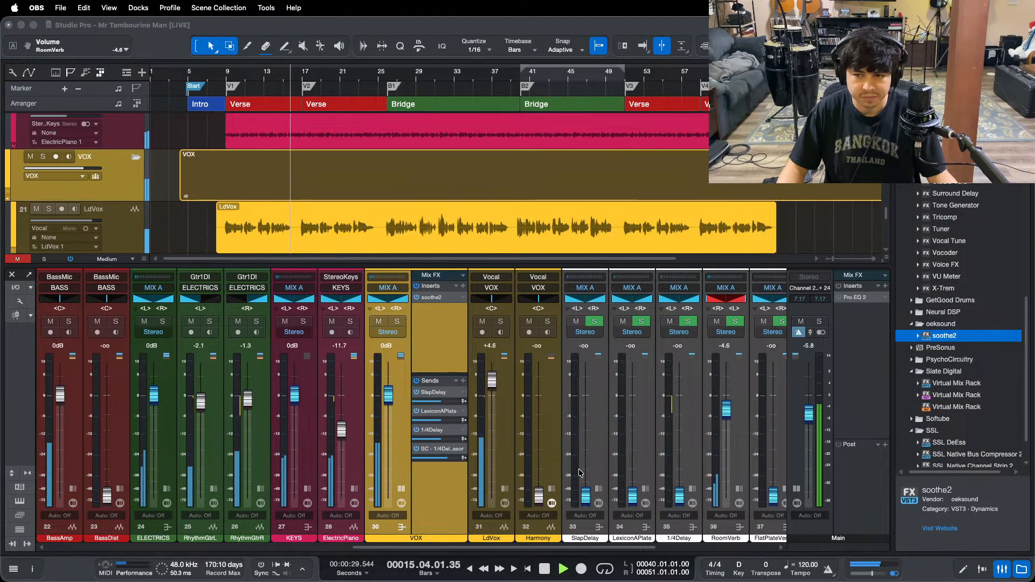
pyautogui.click(978, 524)
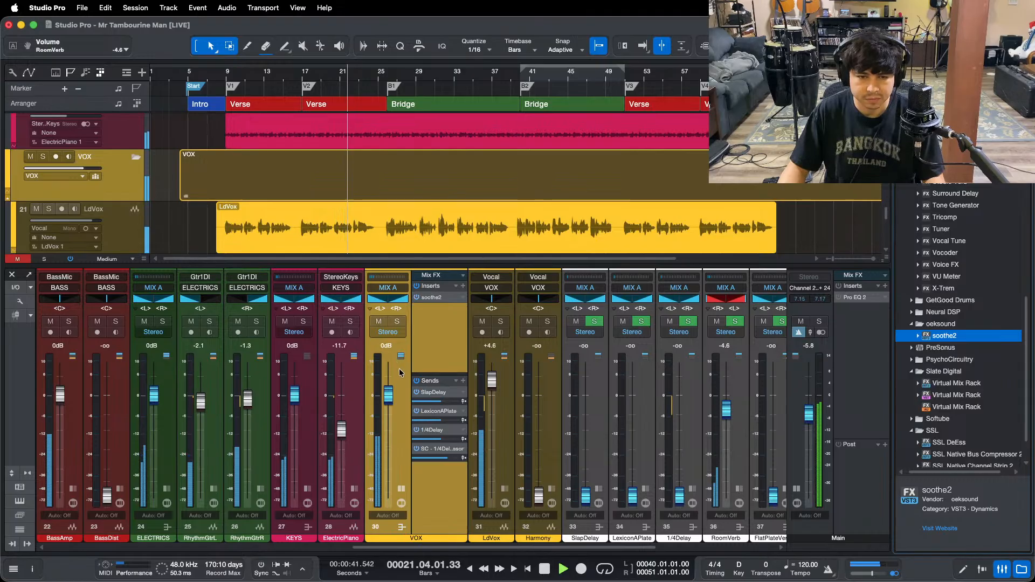
# Step: Set the loop range over the second Bridge from bar 40 to bar 47, save the song and turn looping on
pyautogui.press('F3')
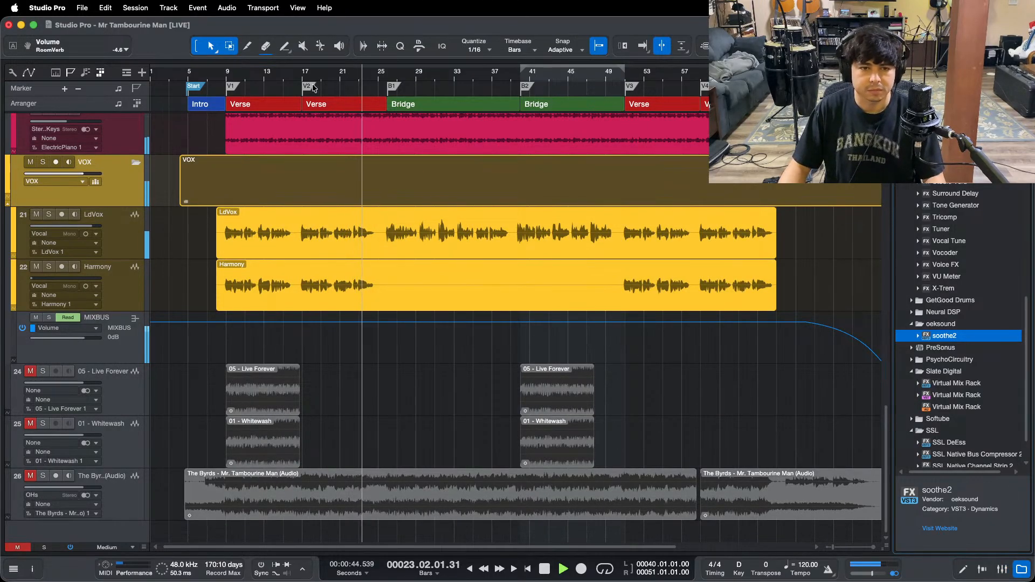
pyautogui.click(553, 89)
pyautogui.moveTo(552, 77); pyautogui.dragTo(460, 116)
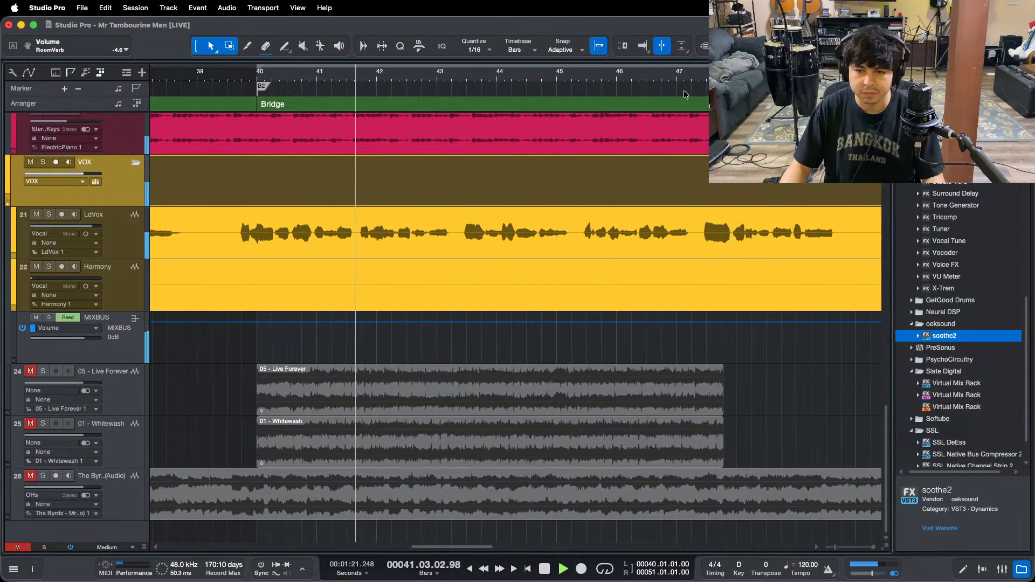
pyautogui.moveTo(677, 66); pyautogui.dragTo(261, 168)
pyautogui.press('space')
pyautogui.press('KP_1')
pyautogui.press('super+s')
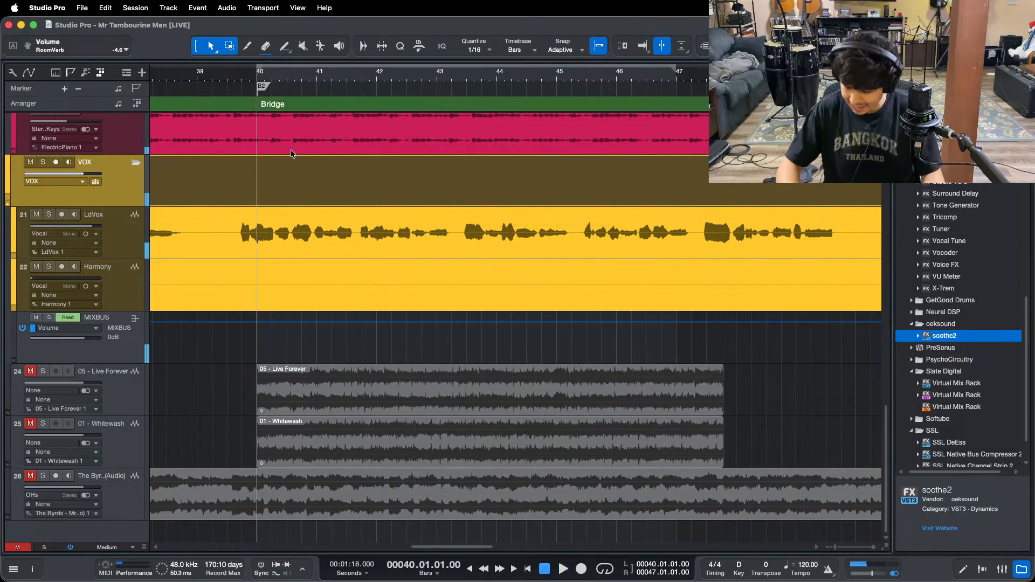
pyautogui.press('/')
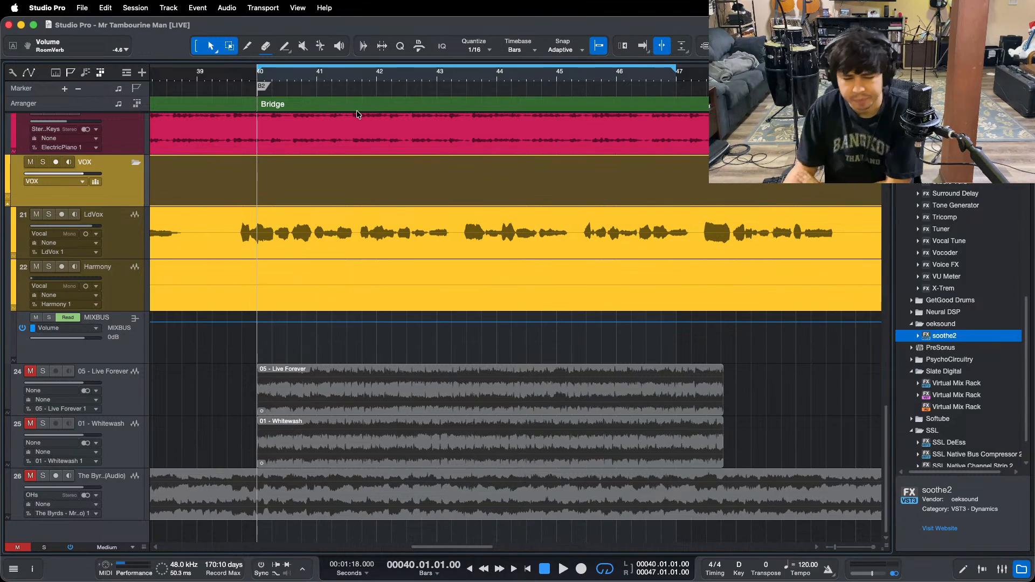
# Step: Show the mixer below the arrangement and collapse the expanded VOX channel
pyautogui.scroll(6, 377, 277)
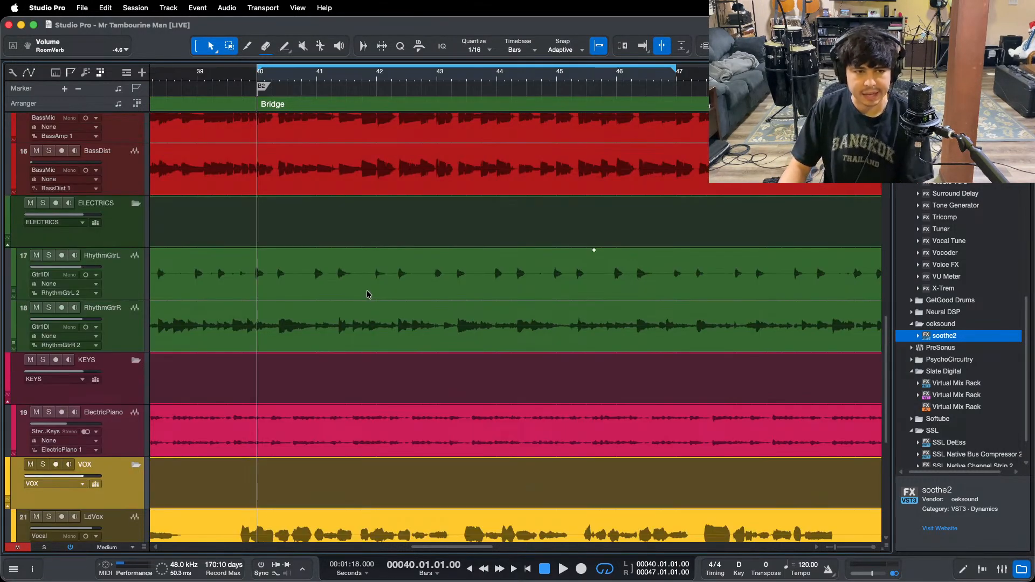
pyautogui.scroll(2, 369, 294)
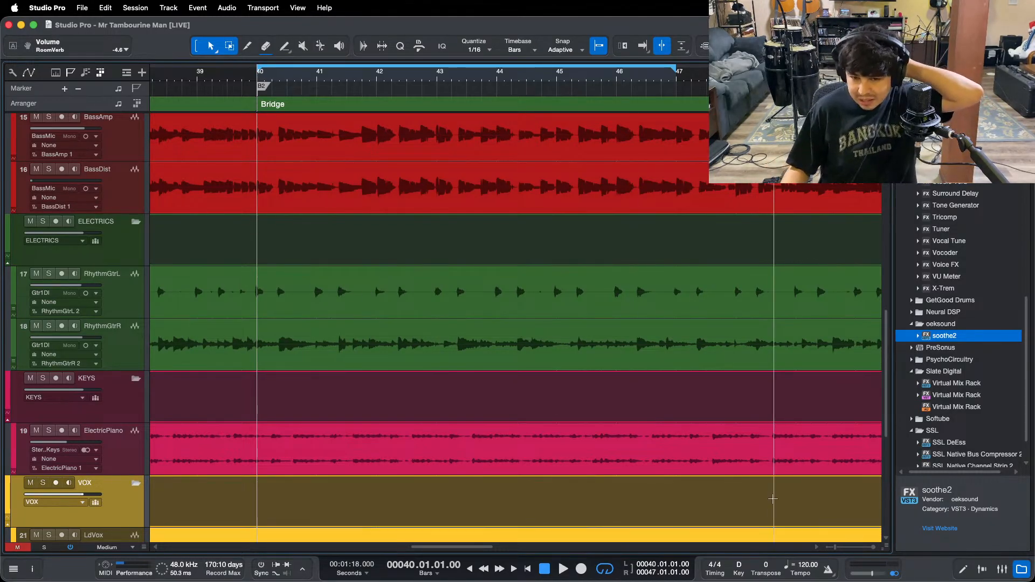
pyautogui.click(1000, 569)
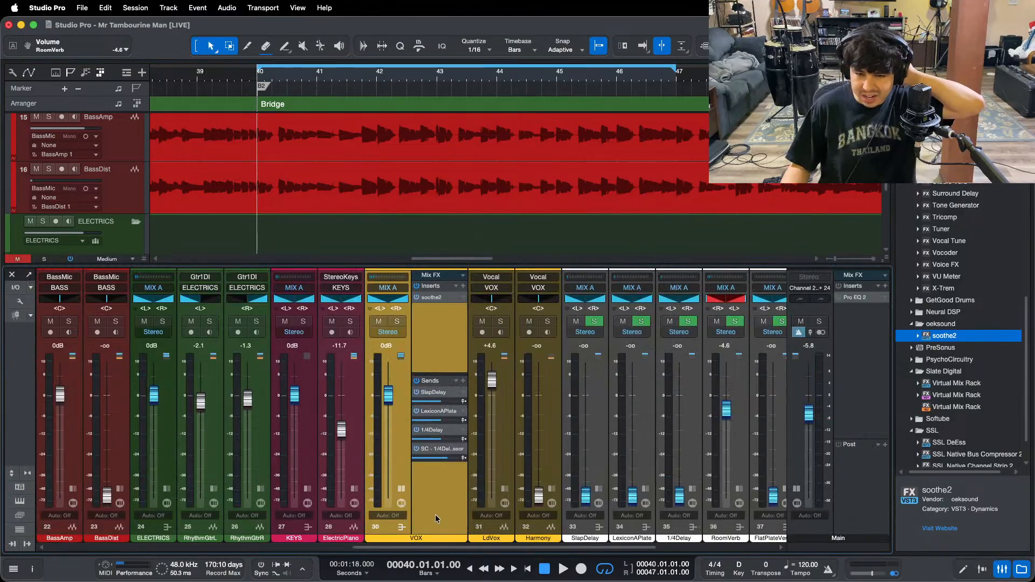
pyautogui.click(400, 489)
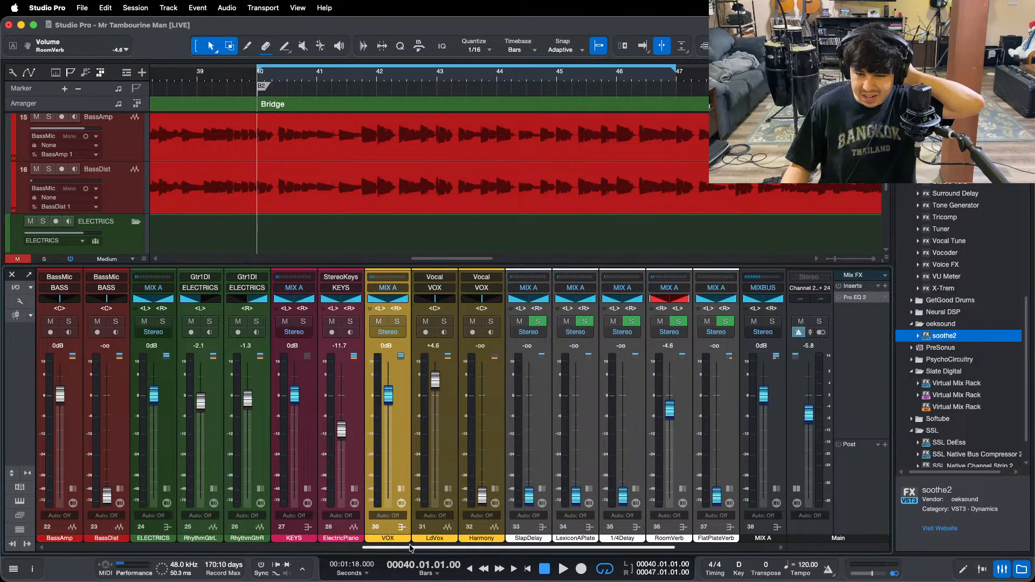
# Step: Enable Pro EQ 2 on the Main channel and set its high-cut frequency to 49.6 Hz
pyautogui.moveTo(436, 548); pyautogui.dragTo(622, 544)
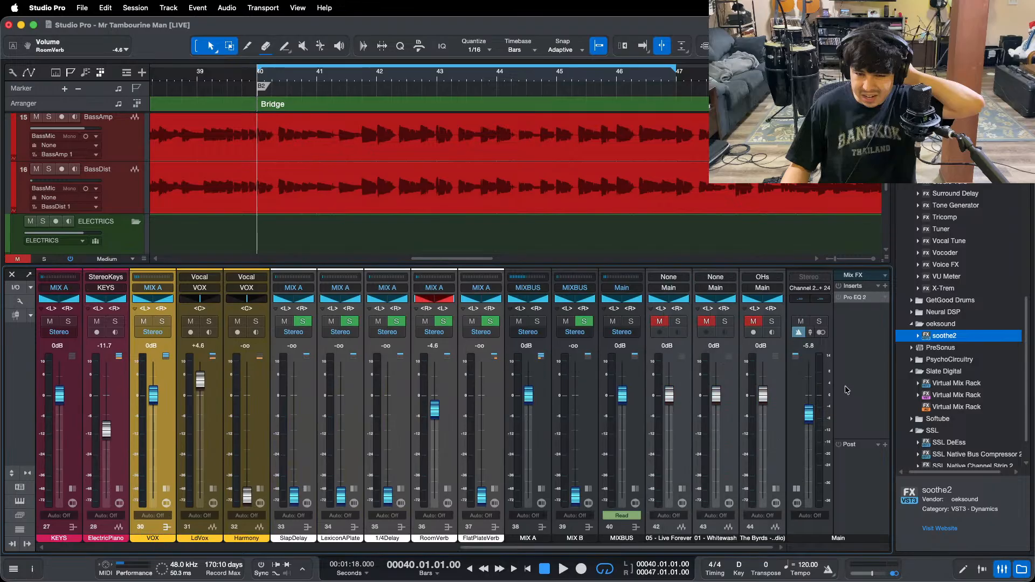
pyautogui.click(863, 298)
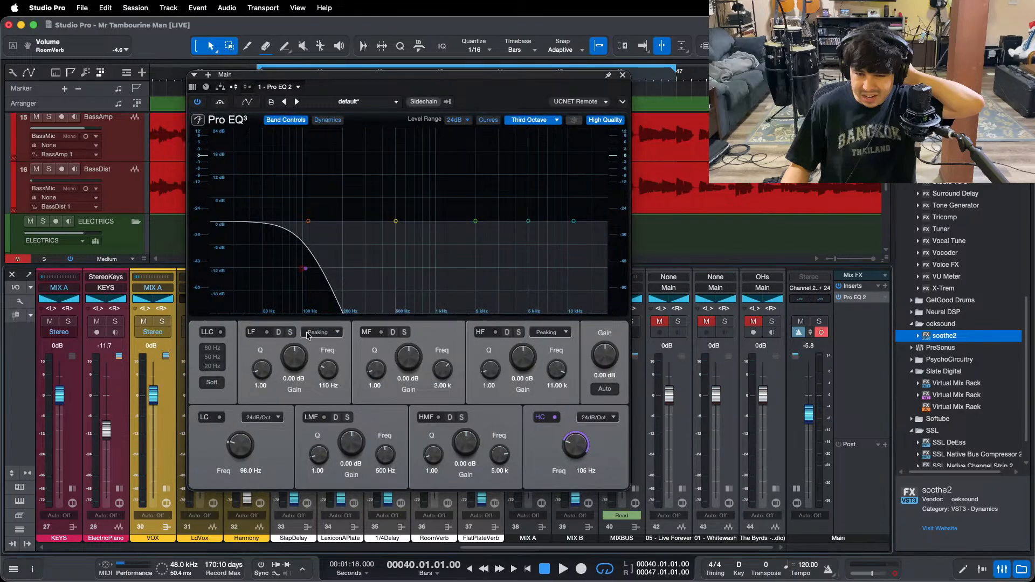
pyautogui.moveTo(305, 275); pyautogui.dragTo(262, 275)
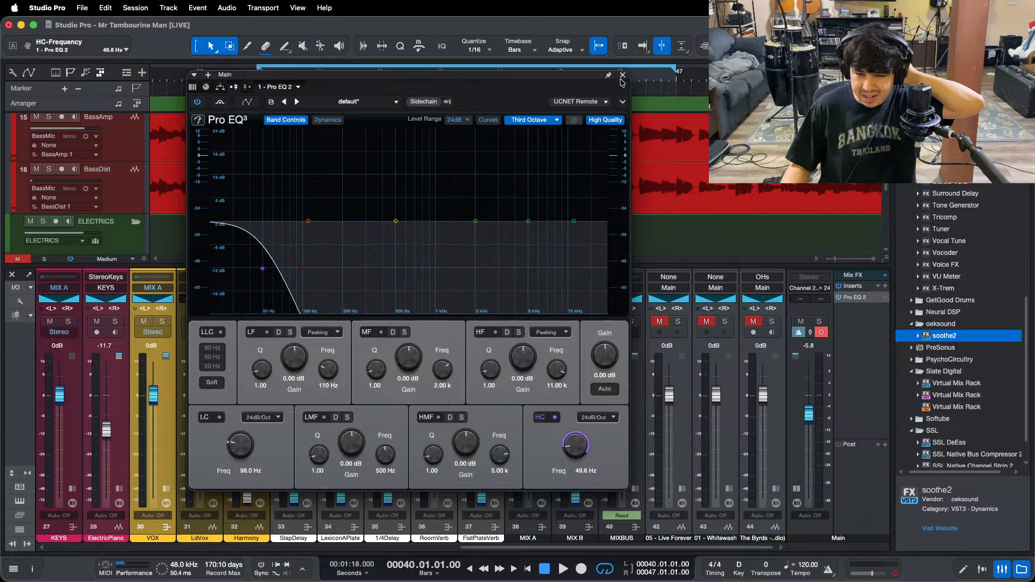
pyautogui.click(564, 564)
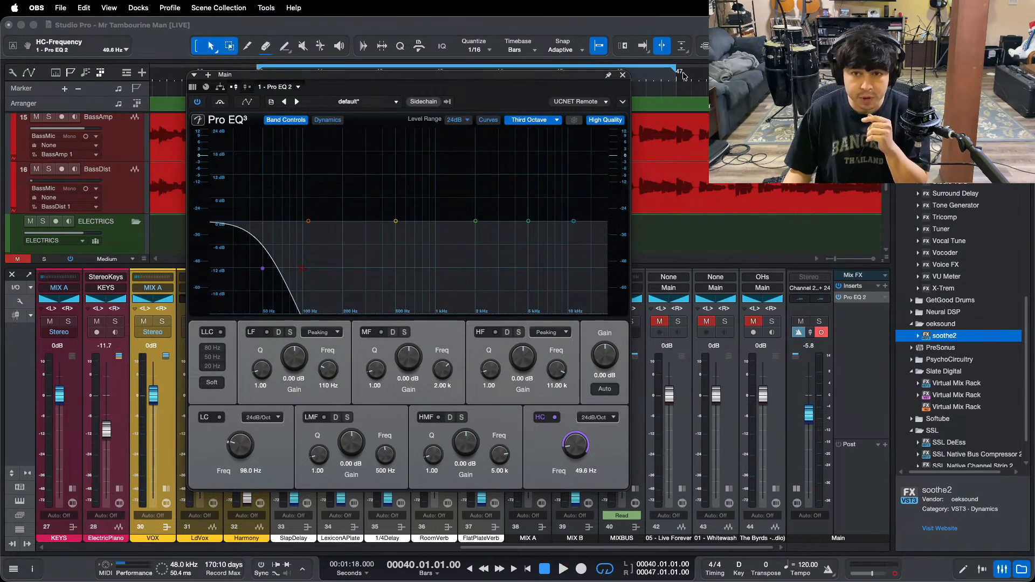
# Step: Raise the Main output level to +5.8 dB and close its Pro EQ 2 window
pyautogui.click(833, 396)
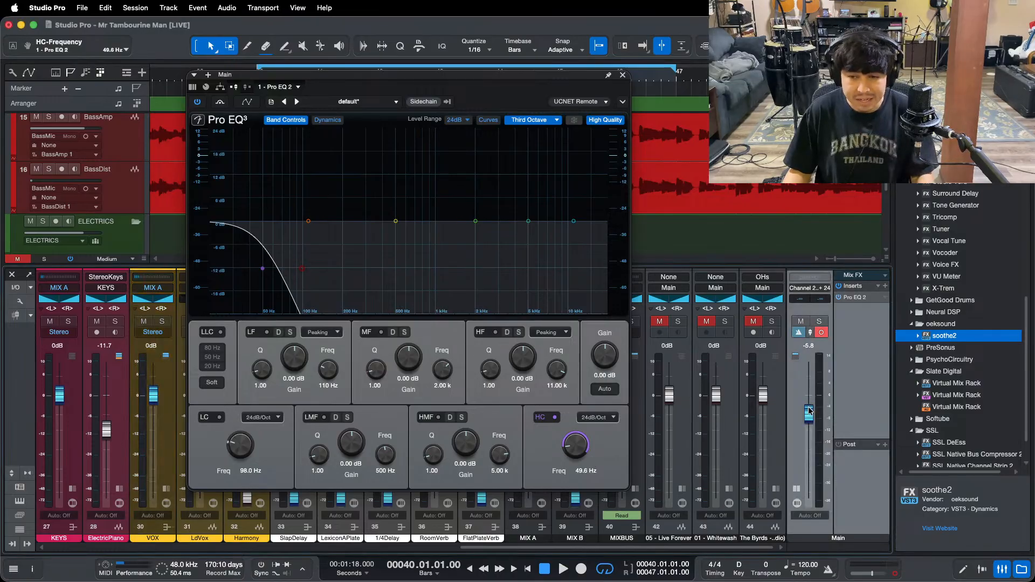
pyautogui.moveTo(808, 411); pyautogui.dragTo(809, 377)
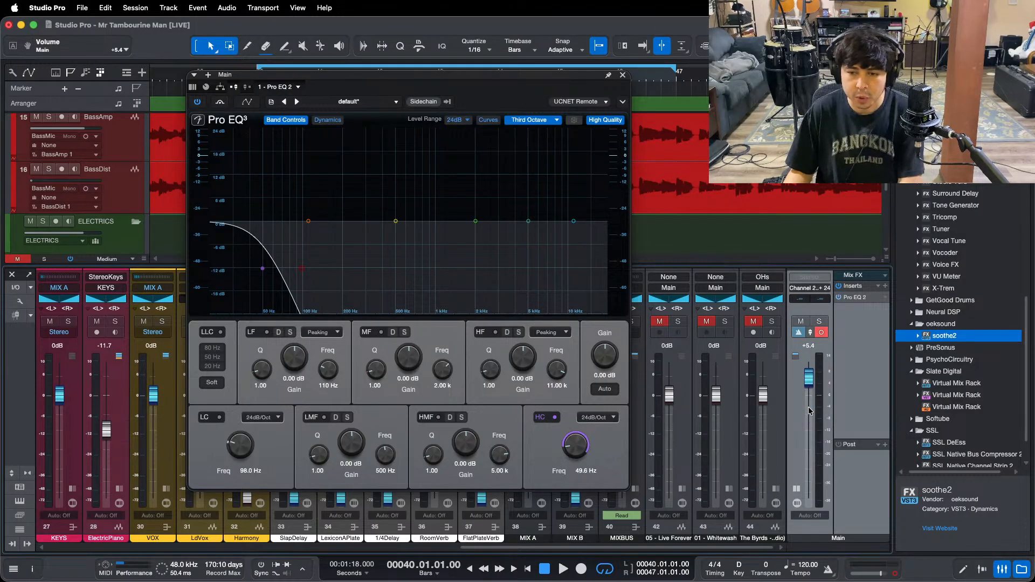
pyautogui.scroll(1, 808, 411)
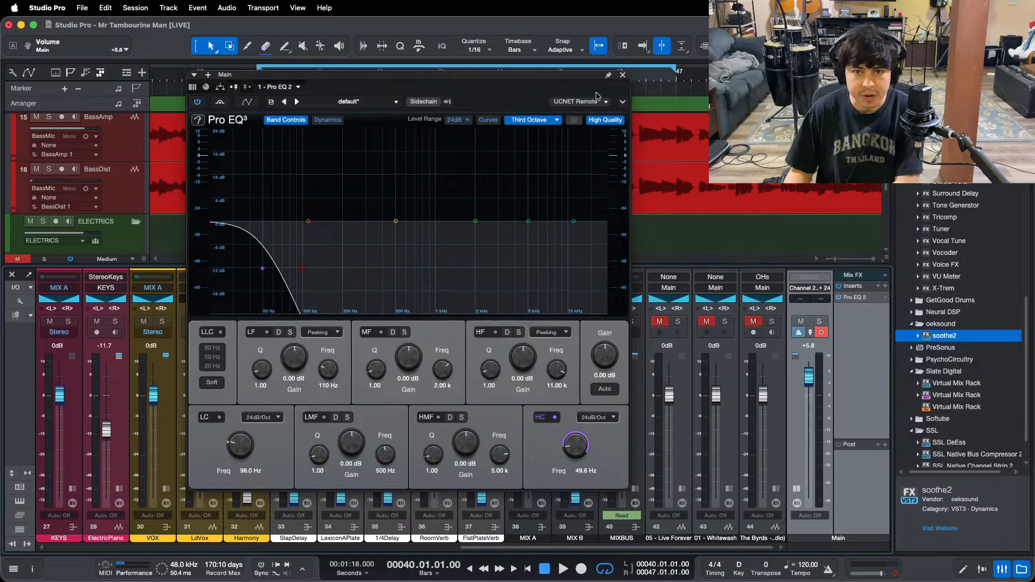
pyautogui.click(622, 75)
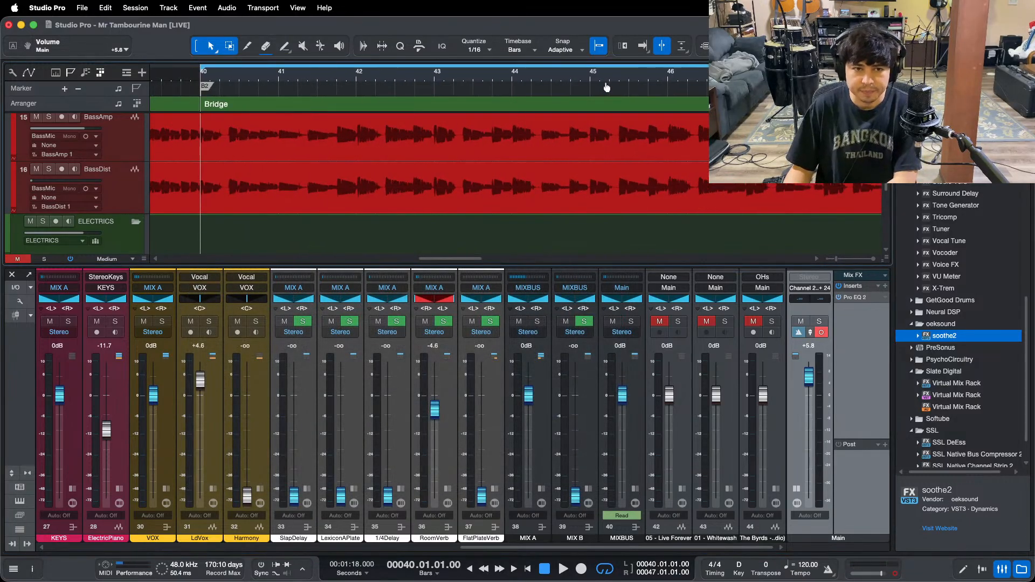
# Step: Play the looped second Bridge and compare the mix with the 01 - Whitewash reference by soloing and unsoloing that track
pyautogui.moveTo(638, 86); pyautogui.dragTo(640, 87)
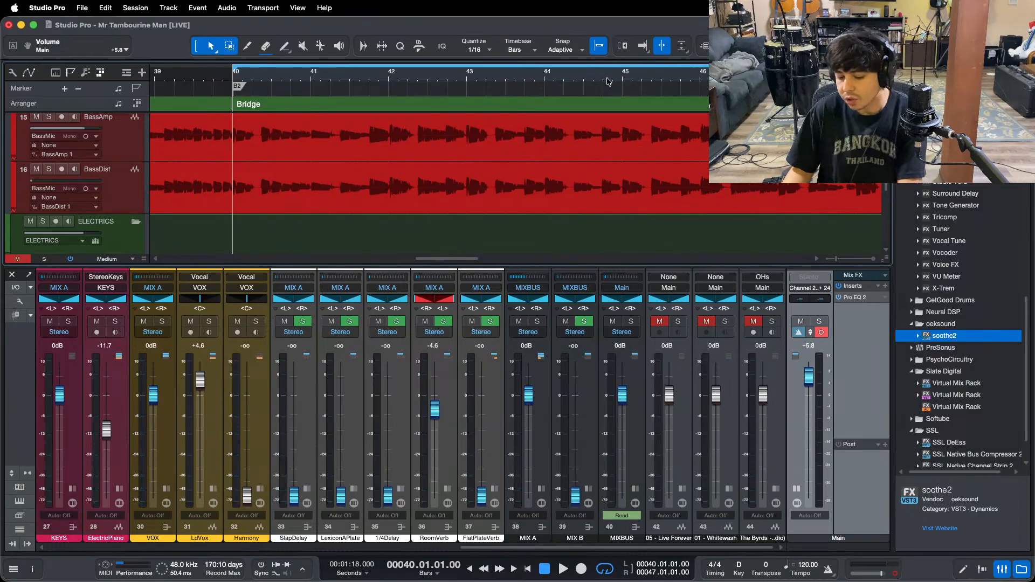
pyautogui.scroll(5, 540, 178)
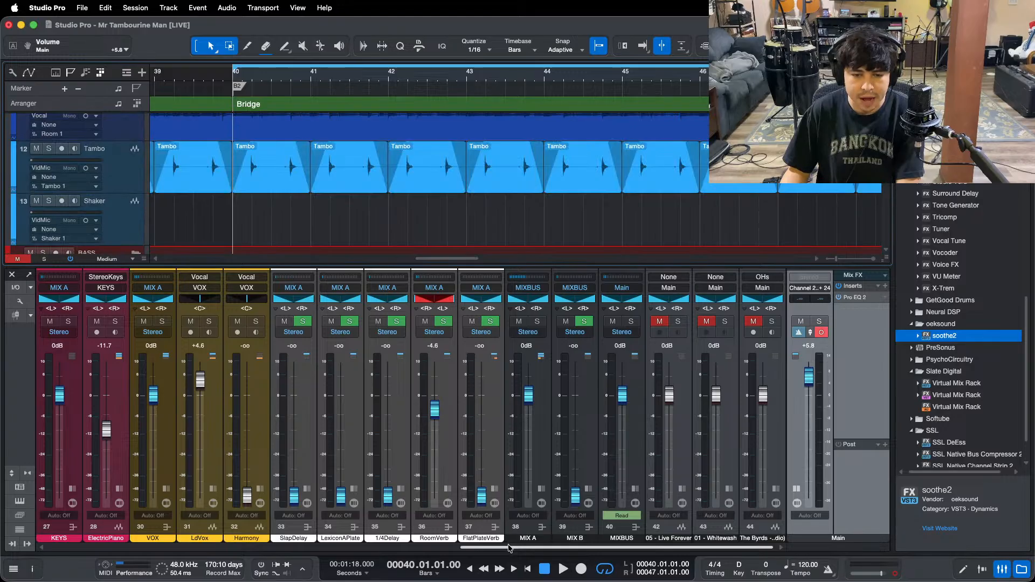
pyautogui.press('space')
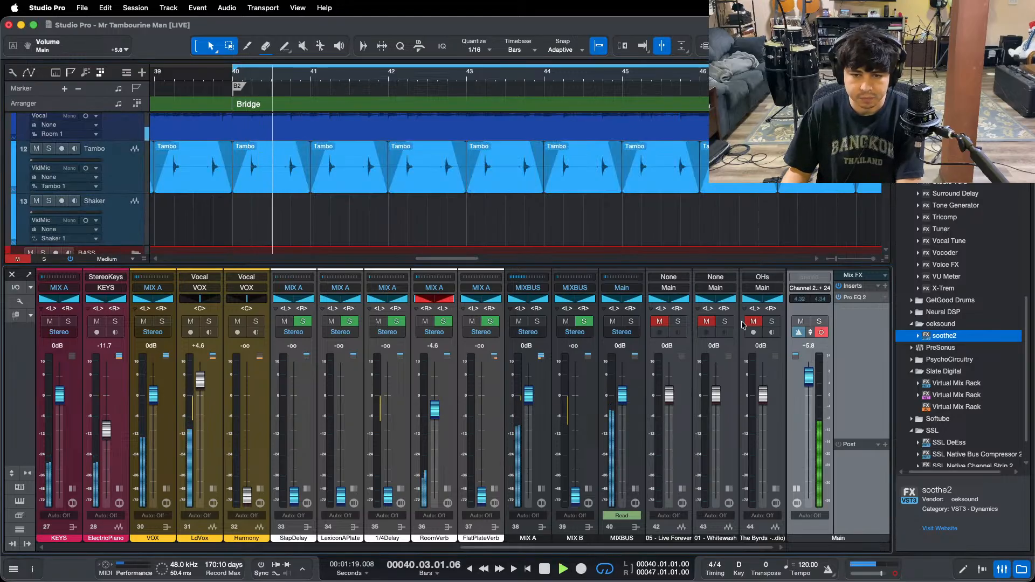
pyautogui.click(724, 322)
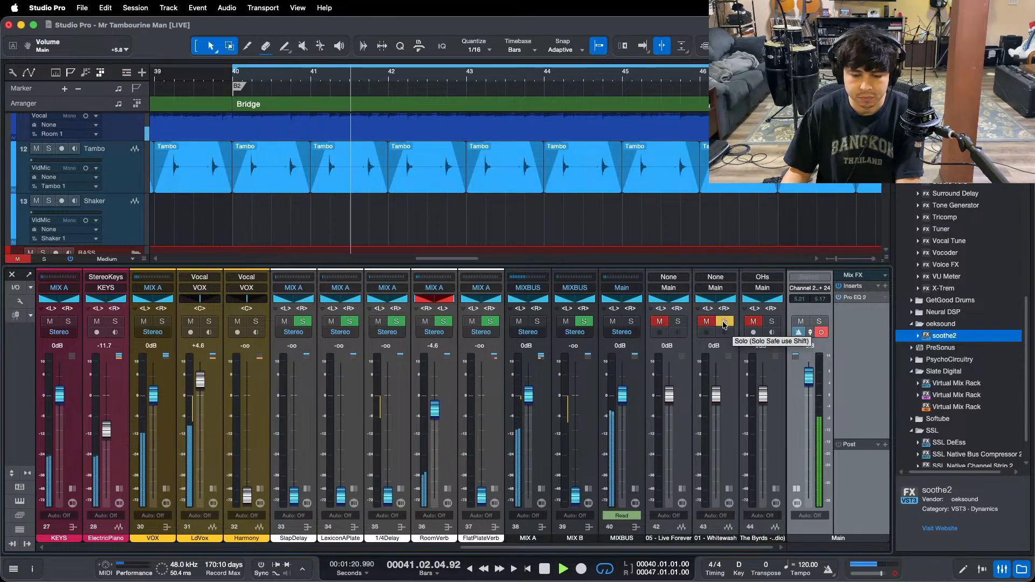
pyautogui.press('space')
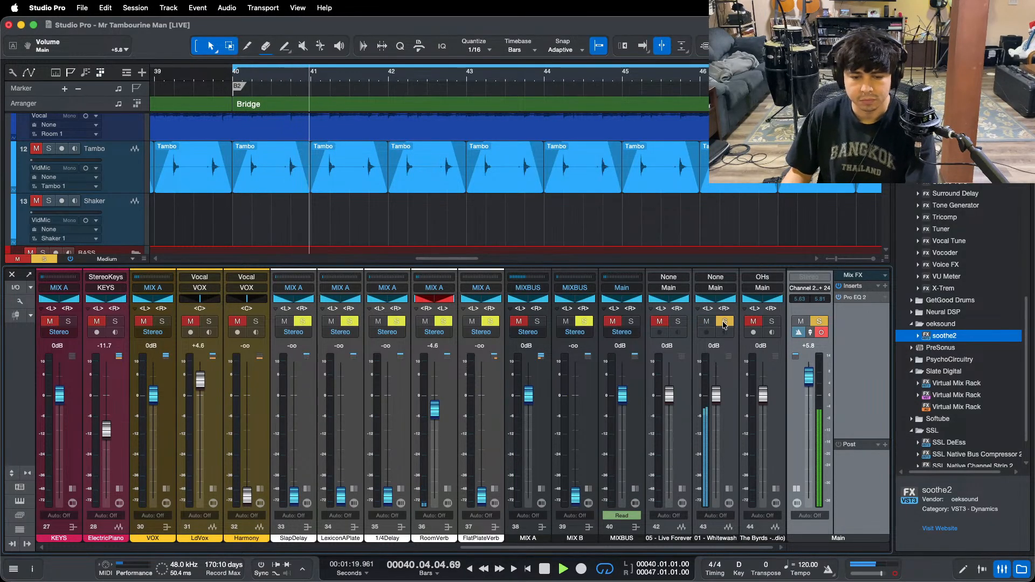
pyautogui.click(724, 322)
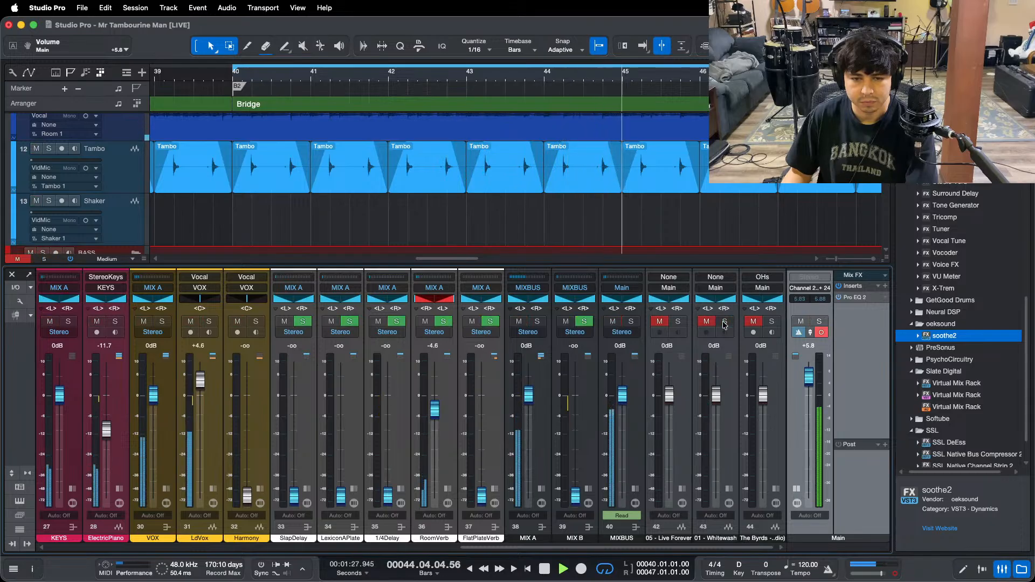
# Step: In the Main Pro EQ 2, enable the low cut at 49.1 Hz and set the high cut to 98.0 Hz
pyautogui.doubleClick(858, 298)
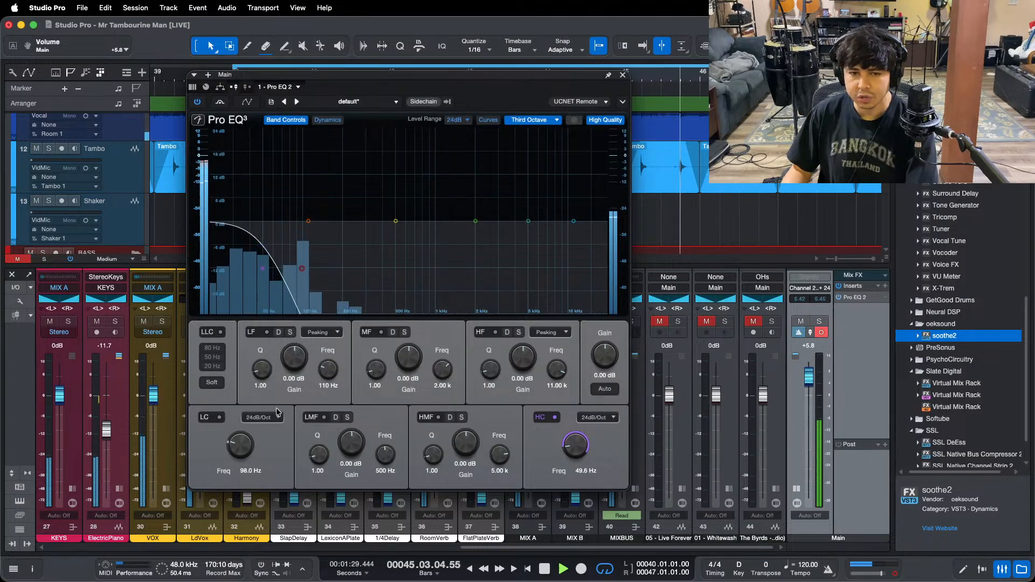
pyautogui.click(206, 419)
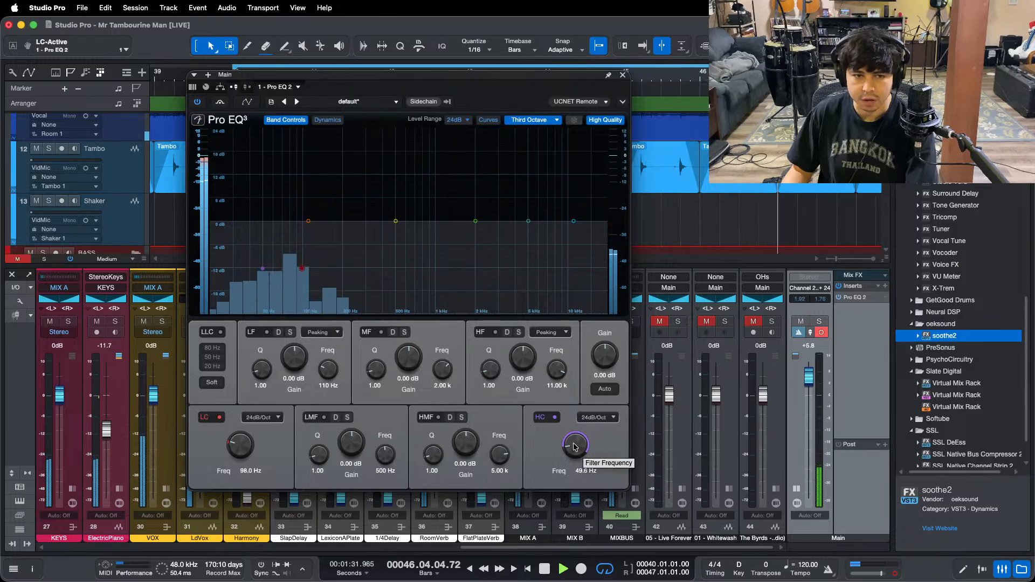
pyautogui.scroll(5, 575, 447)
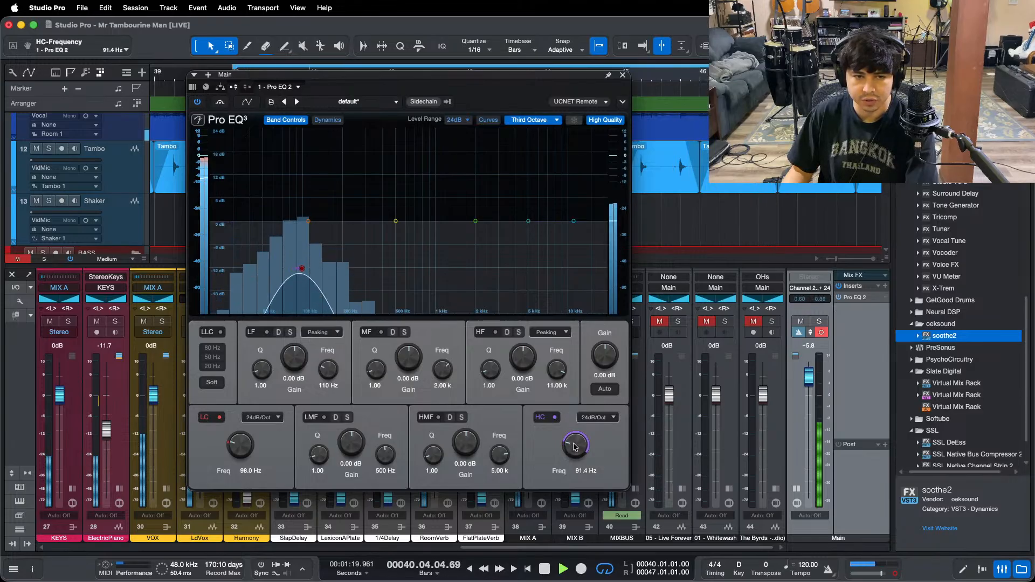
pyautogui.scroll(1, 575, 446)
pyautogui.scroll(-4, 242, 446)
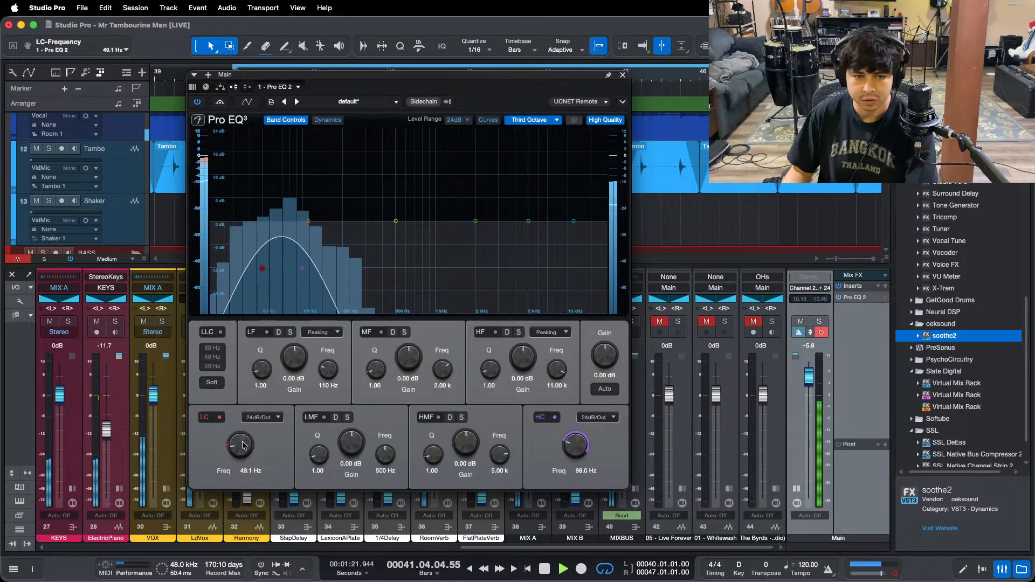
# Step: Compare the filtered low end of the mix with 01 - Whitewash by toggling the reference's solo twice
pyautogui.click(725, 322)
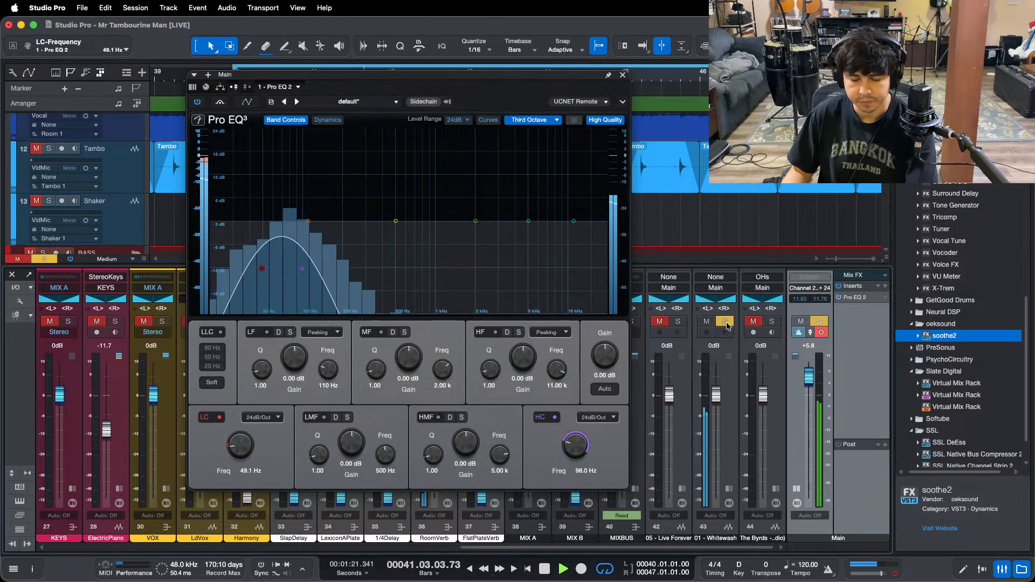
pyautogui.click(726, 322)
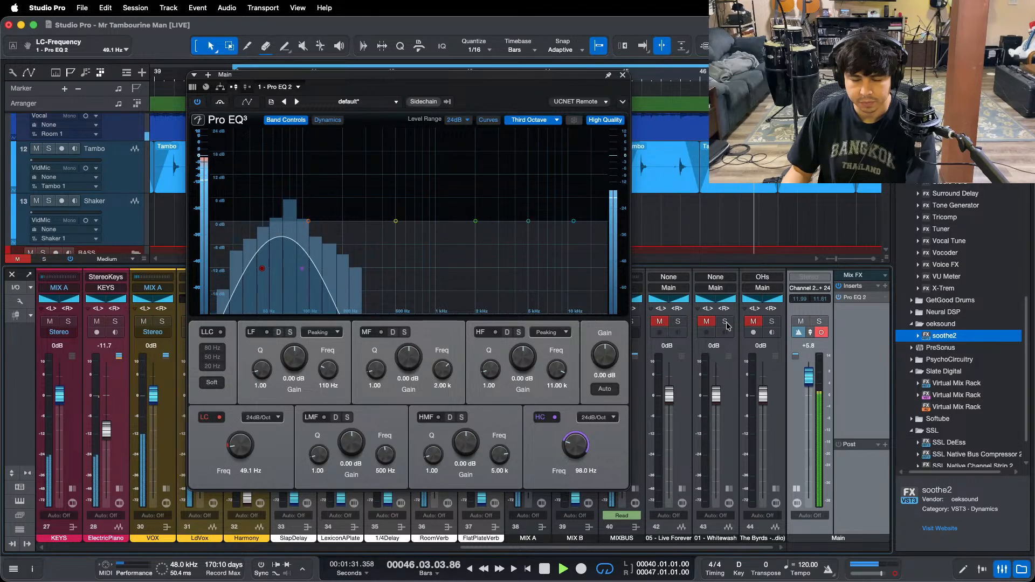
pyautogui.click(726, 323)
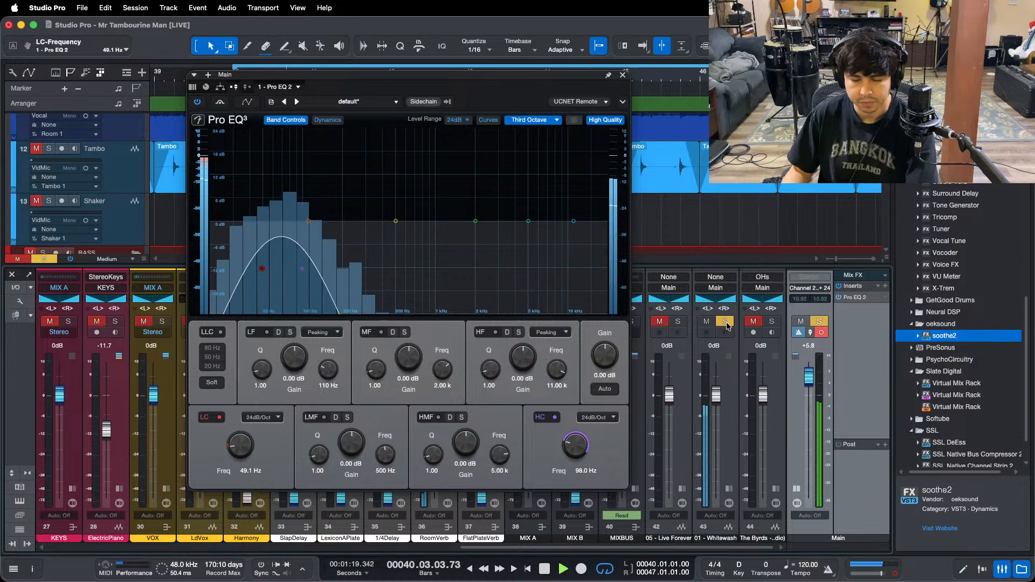
pyautogui.click(726, 324)
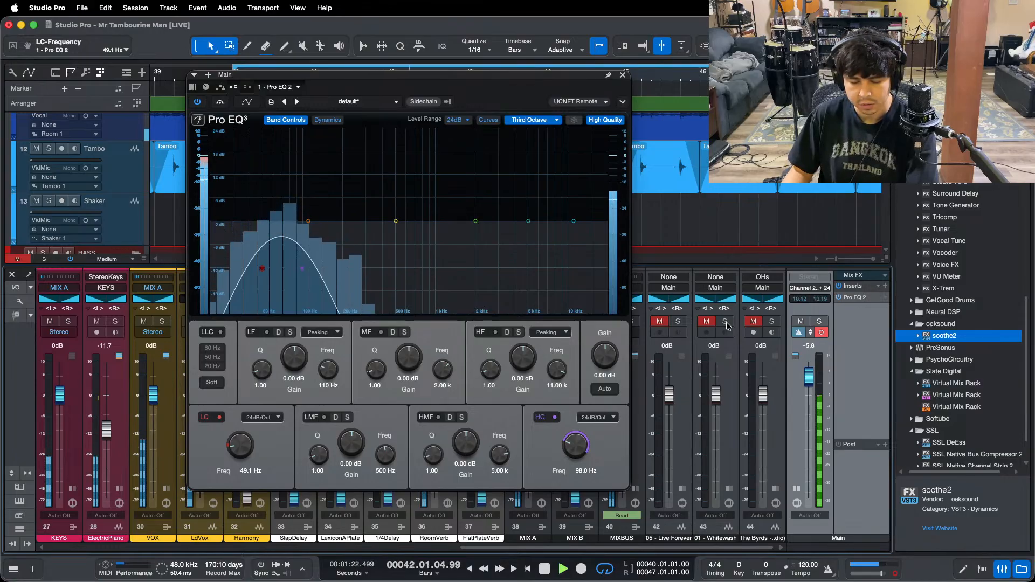
# Step: Compare the looped Bridge with the 05 - Live Forever reference by briefly soloing it, closing its stray channel editor first
pyautogui.click(688, 318)
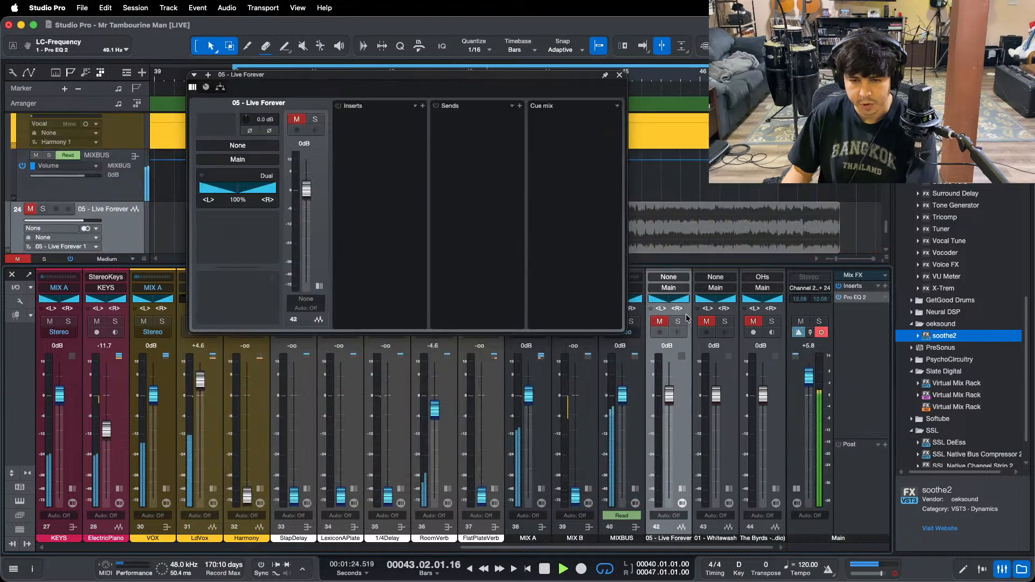
pyautogui.click(619, 79)
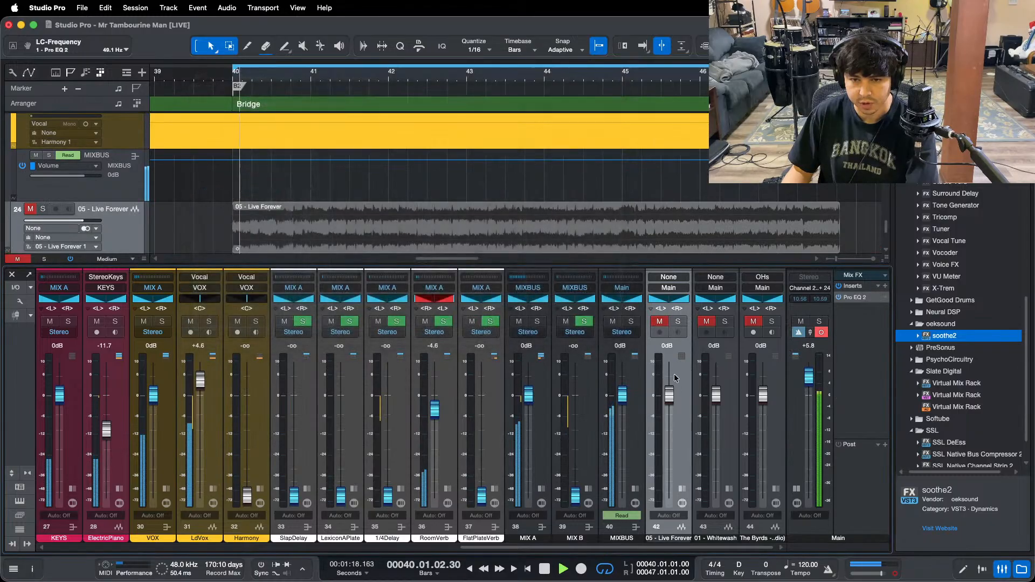
pyautogui.click(679, 322)
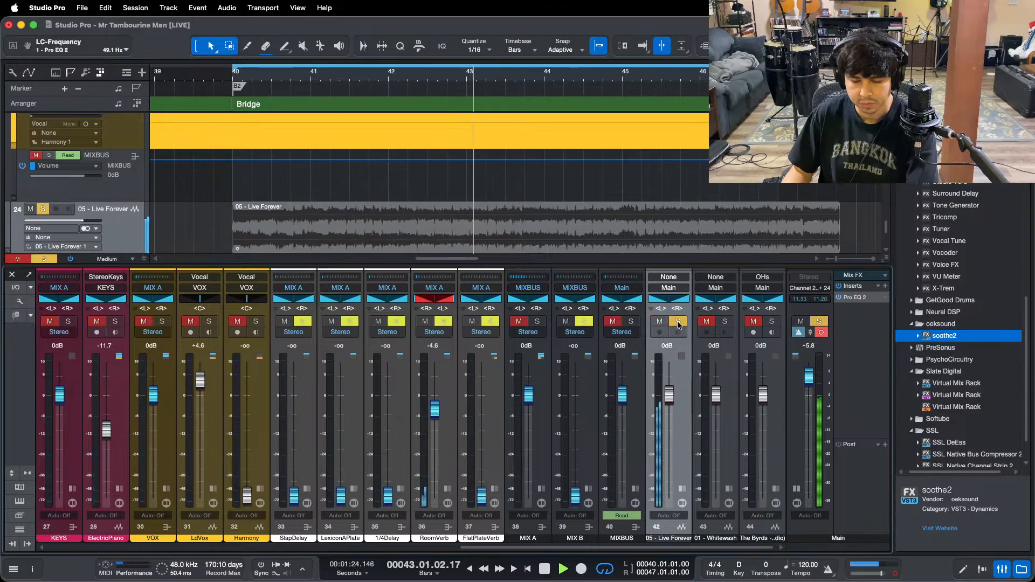
pyautogui.click(678, 322)
# Step: Expand the BASS channel and set the LF band gain of its Pro EQ 2 to 12 dB
pyautogui.hscroll(-10, 340, 534)
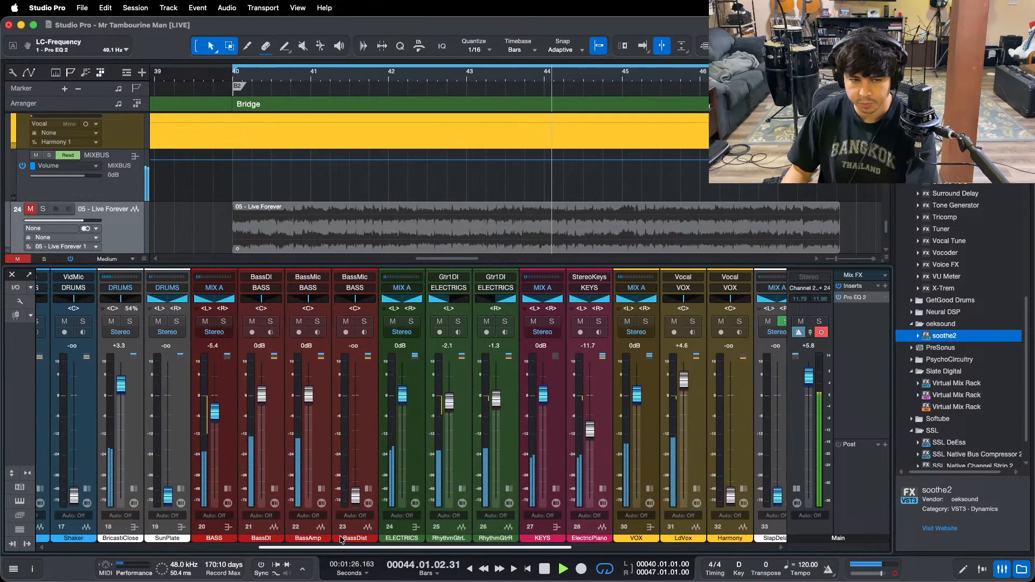
pyautogui.click(228, 489)
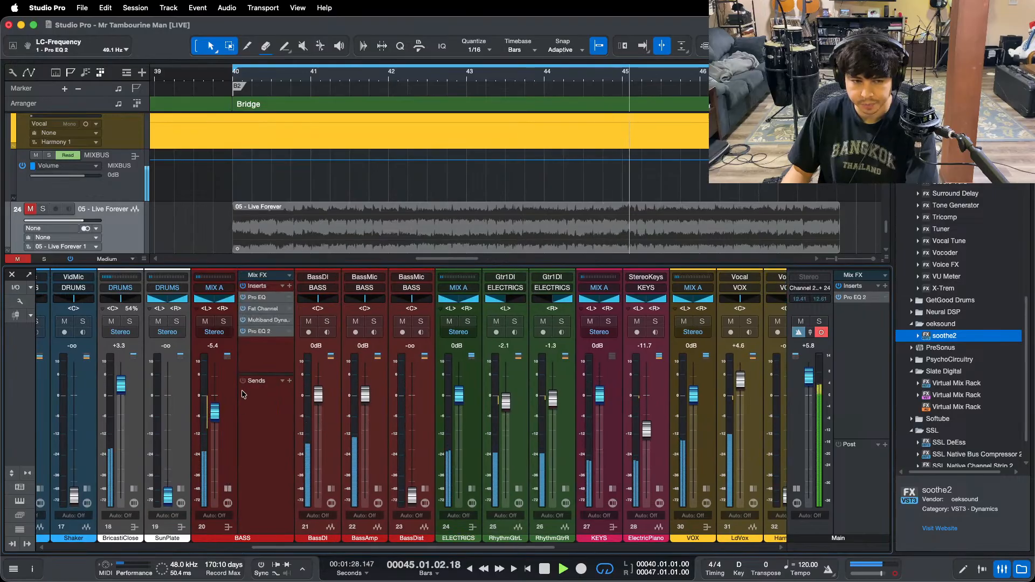
pyautogui.click(258, 331)
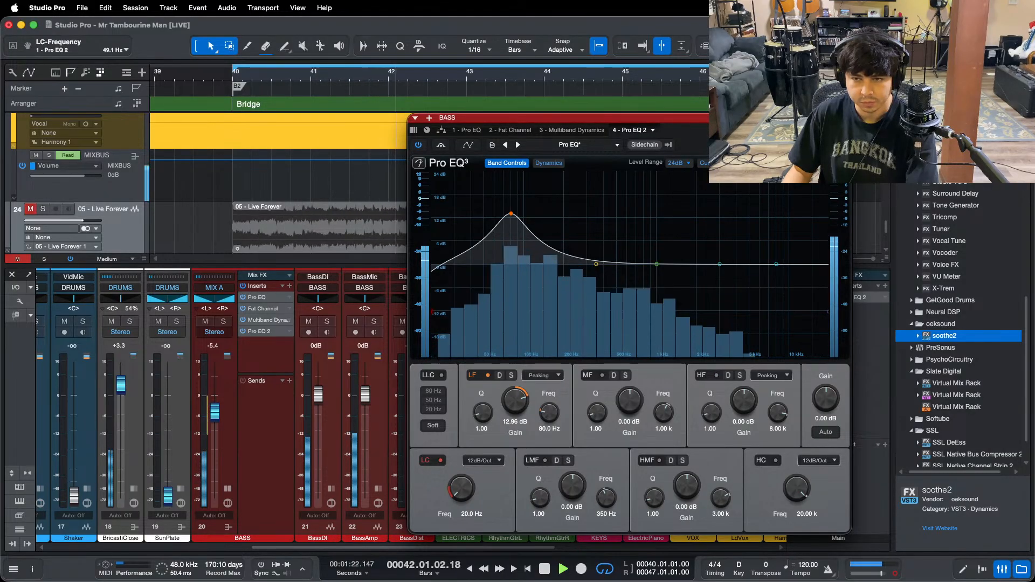
pyautogui.click(266, 331)
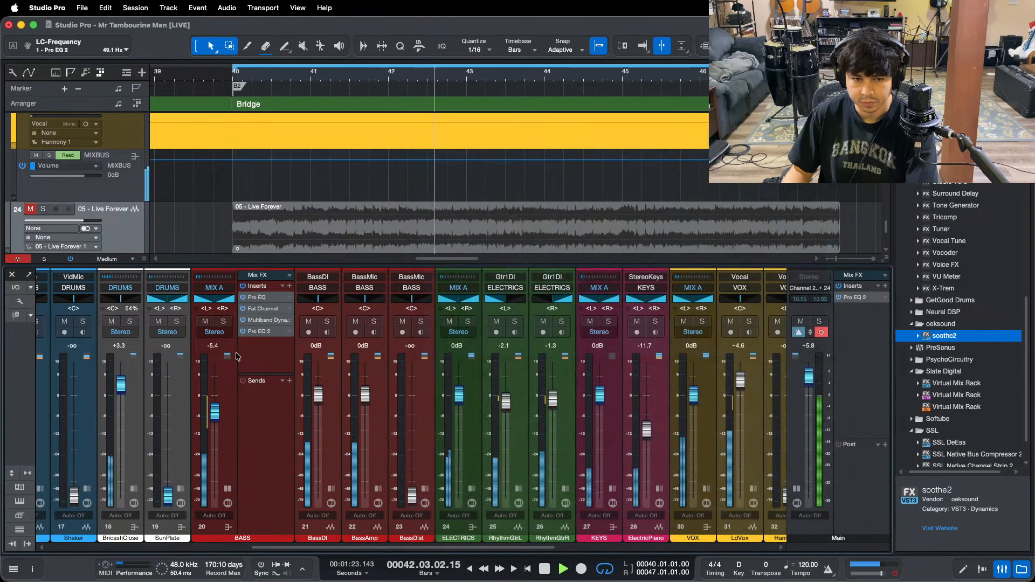
pyautogui.click(266, 331)
pyautogui.moveTo(511, 401); pyautogui.dragTo(510, 396)
# Step: Move the BASS EQ window clear of the reference channels and solo 05 - Live Forever to compare its low end
pyautogui.moveTo(309, 549); pyautogui.dragTo(526, 550)
pyautogui.moveTo(539, 117); pyautogui.dragTo(270, 96)
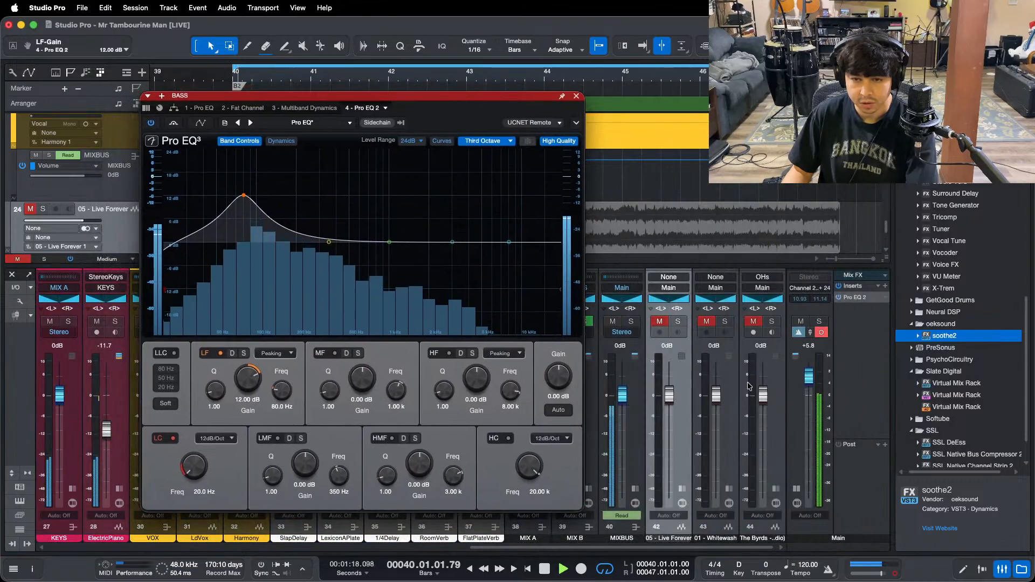
pyautogui.click(679, 321)
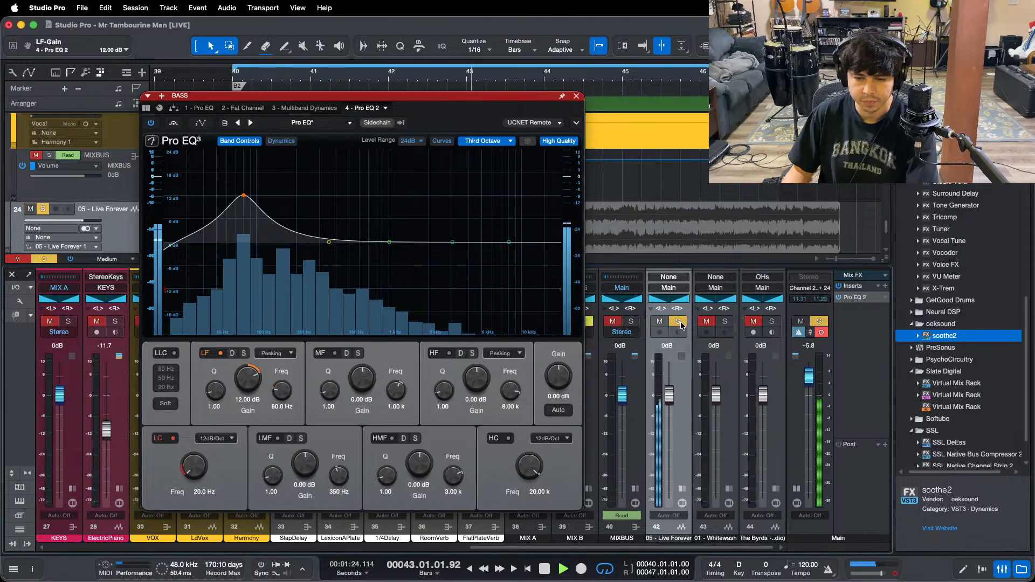
# Step: Trim the BASS EQ's LF gain to 11.52 dB and compare the mix with 05 - Live Forever by toggling the reference's solo
pyautogui.click(679, 322)
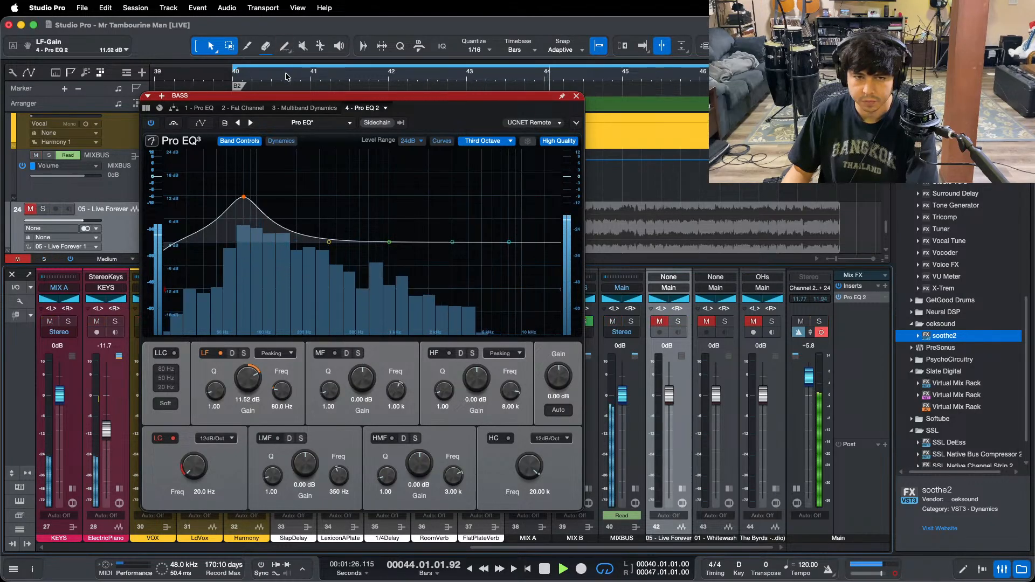
pyautogui.click(286, 77)
pyautogui.click(676, 322)
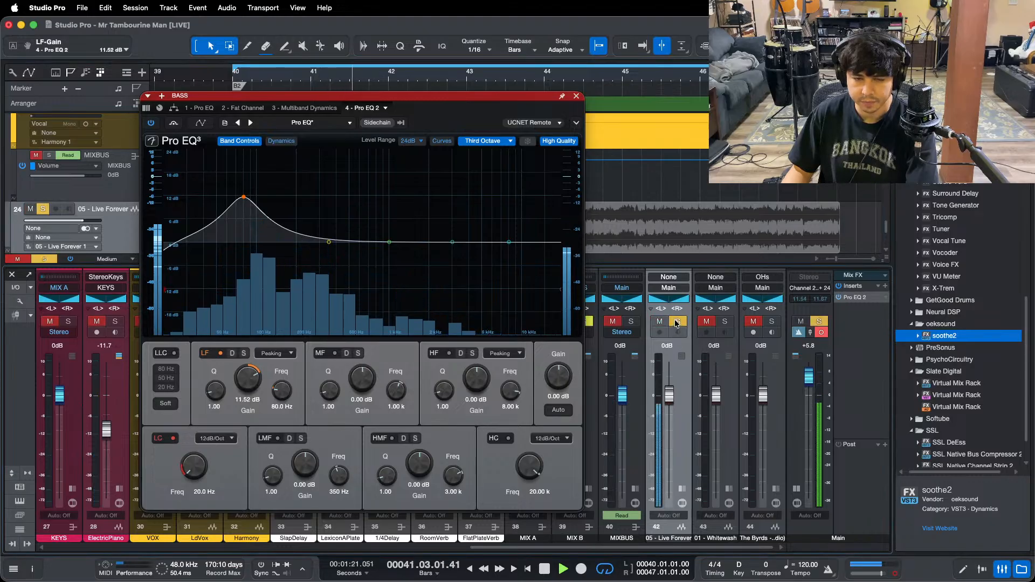
pyautogui.click(677, 321)
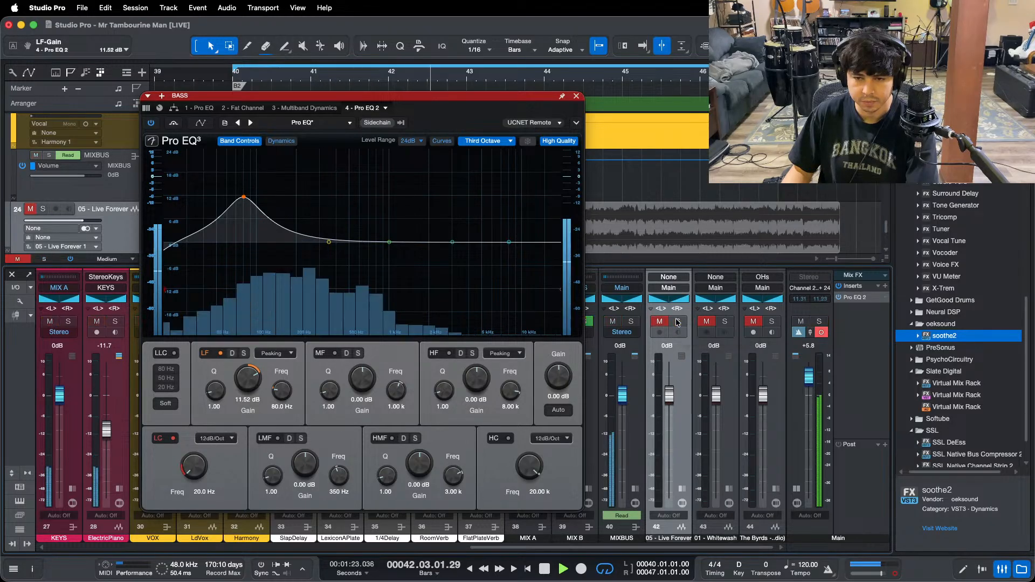
pyautogui.click(677, 322)
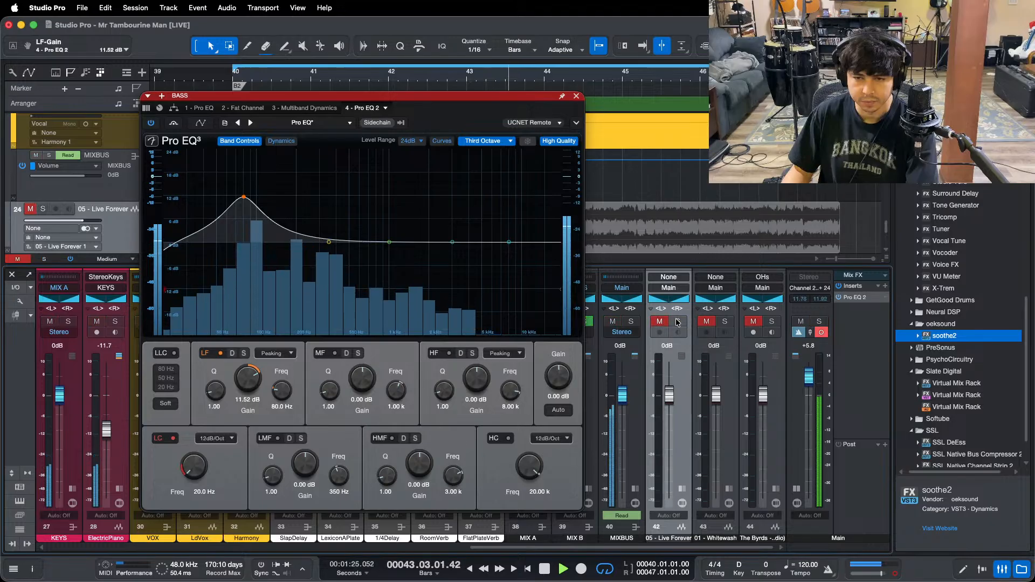
# Step: Compare the looped Bridge with the 01 - Whitewash, The Byrds and 05 - Live Forever references by soloing each in turn
pyautogui.click(724, 322)
pyautogui.click(355, 76)
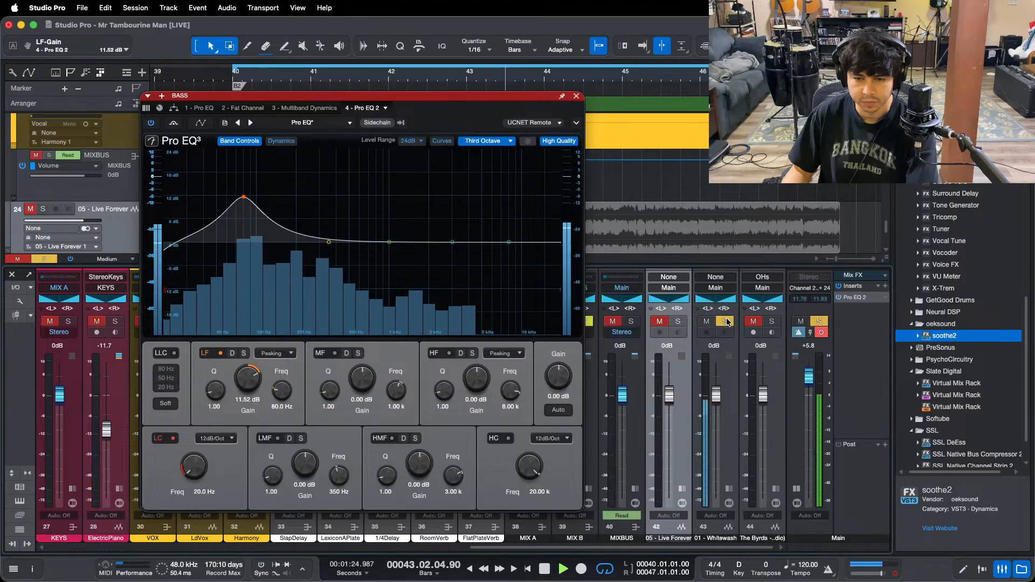
pyautogui.click(771, 321)
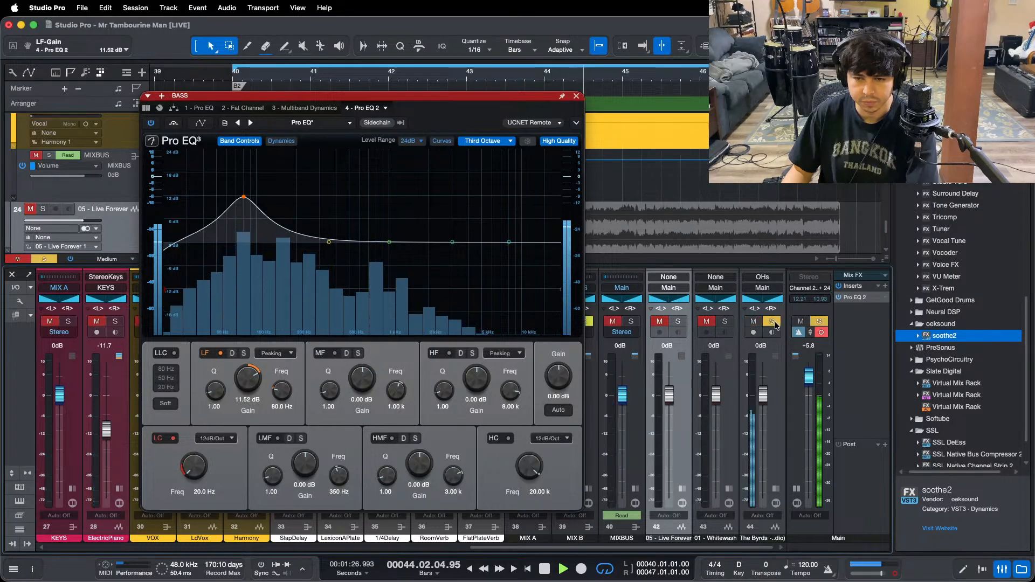
pyautogui.click(776, 323)
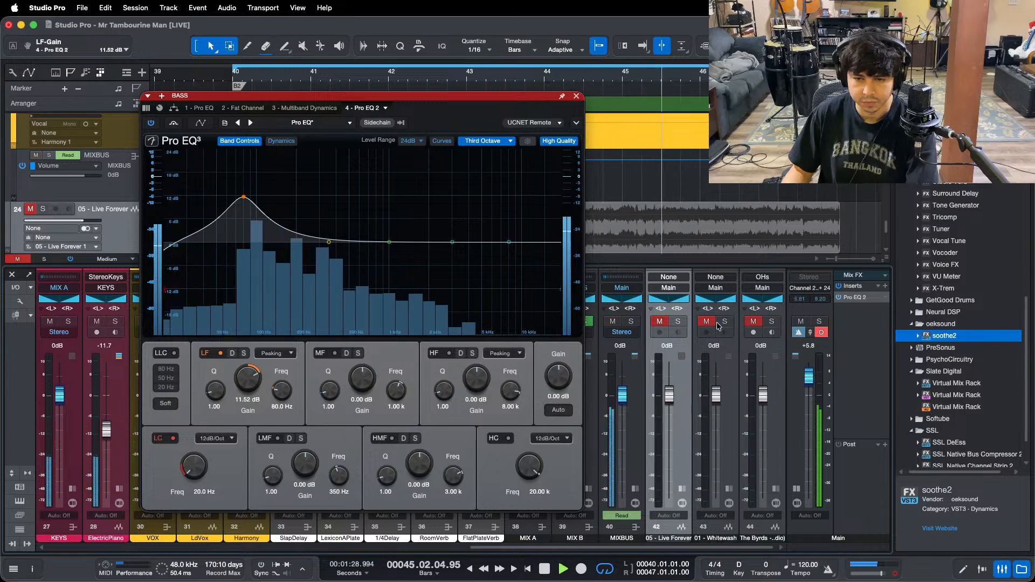
pyautogui.press('KP_1')
pyautogui.click(679, 322)
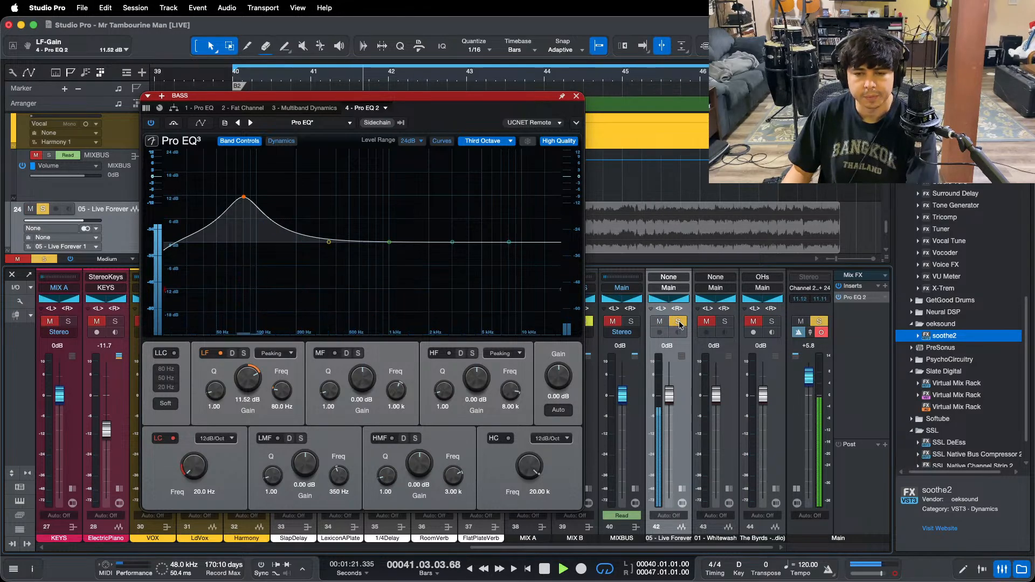
pyautogui.click(679, 323)
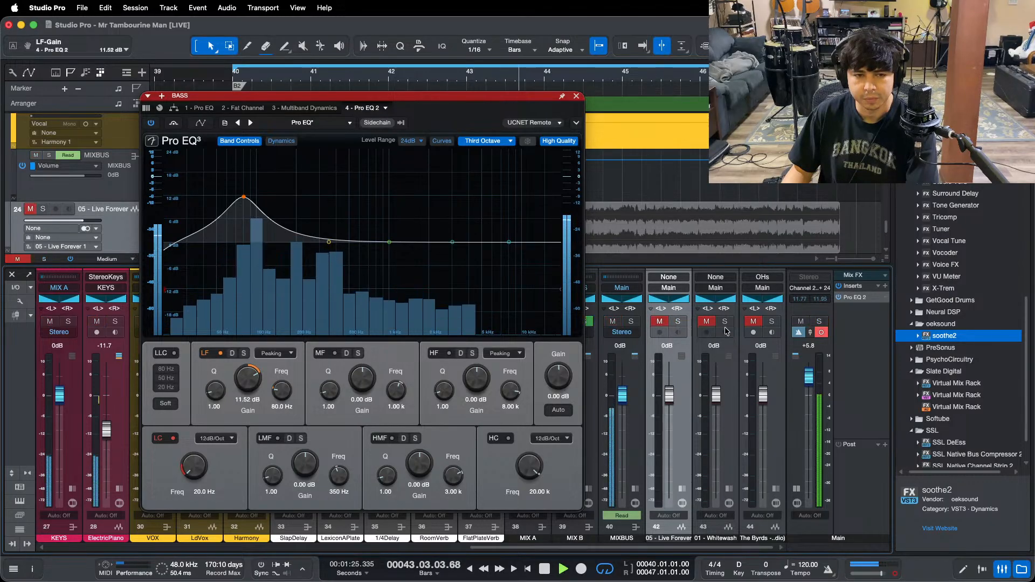
# Step: In the Main channel's Pro EQ 2, lower the high cut to 49.6 Hz, disable the low cut and restart playback
pyautogui.click(862, 298)
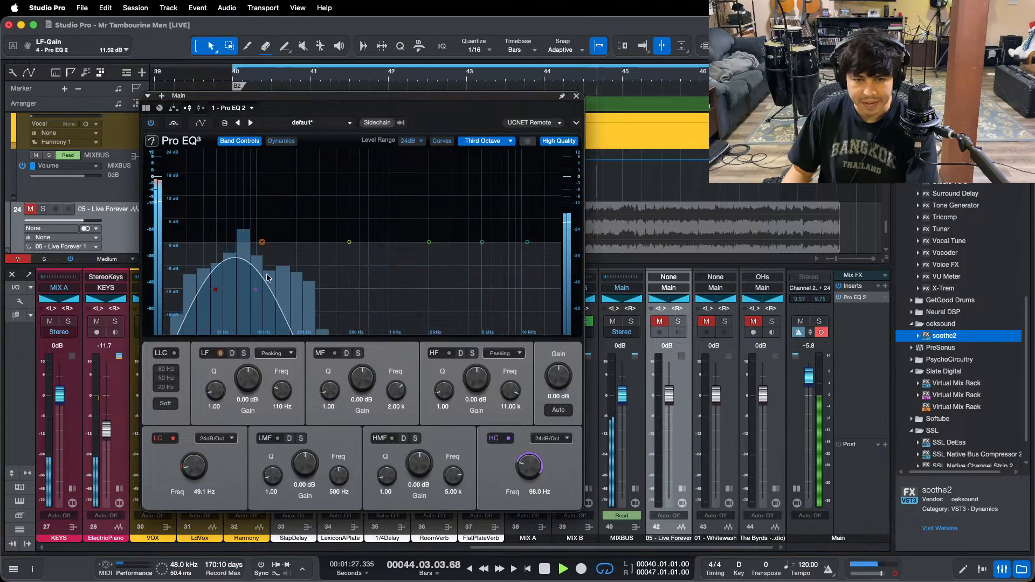
pyautogui.moveTo(255, 290)
pyautogui.mouseDown()
pyautogui.moveTo(194, 294)
pyautogui.moveTo(216, 300)
pyautogui.mouseUp()
pyautogui.click(160, 438)
pyautogui.press('space')
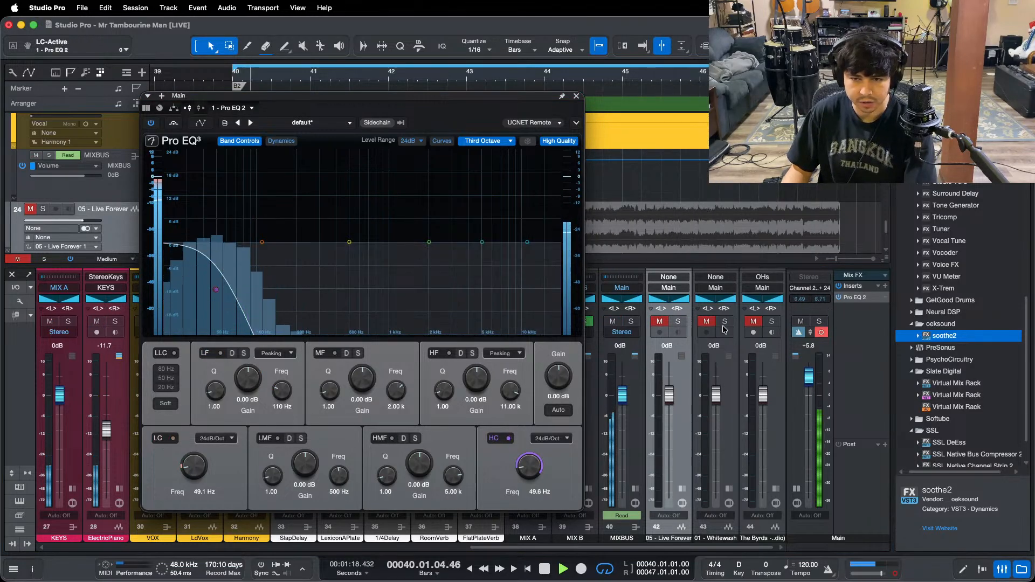
# Step: Compare the mix's sub-bass with 05 - Live Forever and 01 - Whitewash by toggling each reference's solo
pyautogui.click(680, 323)
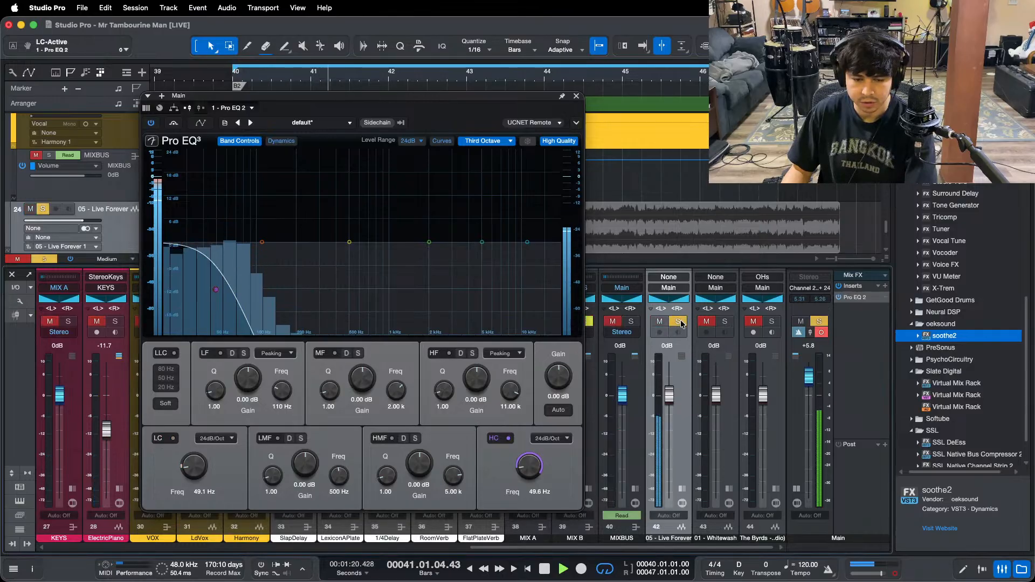
pyautogui.click(681, 323)
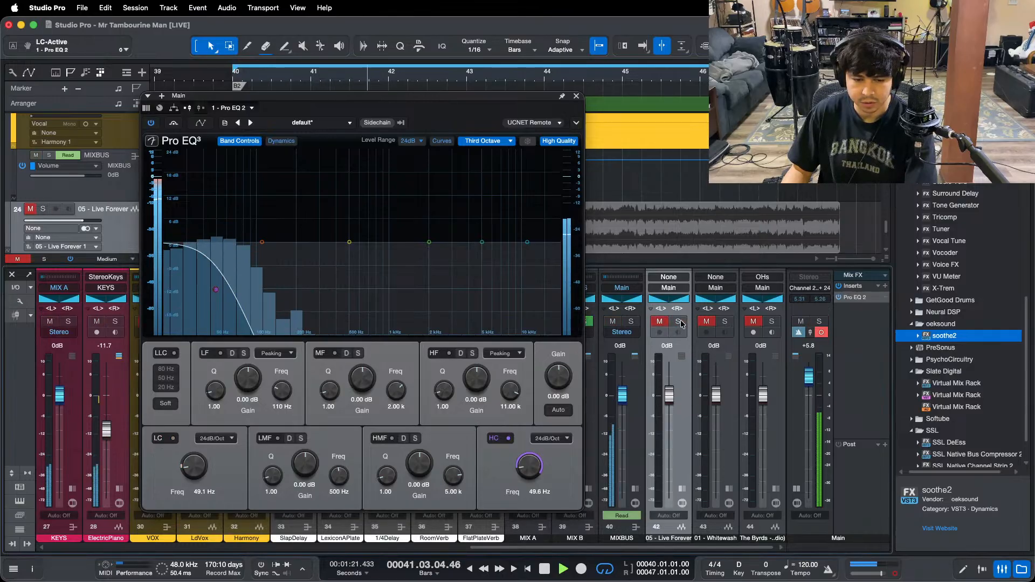
pyautogui.click(725, 323)
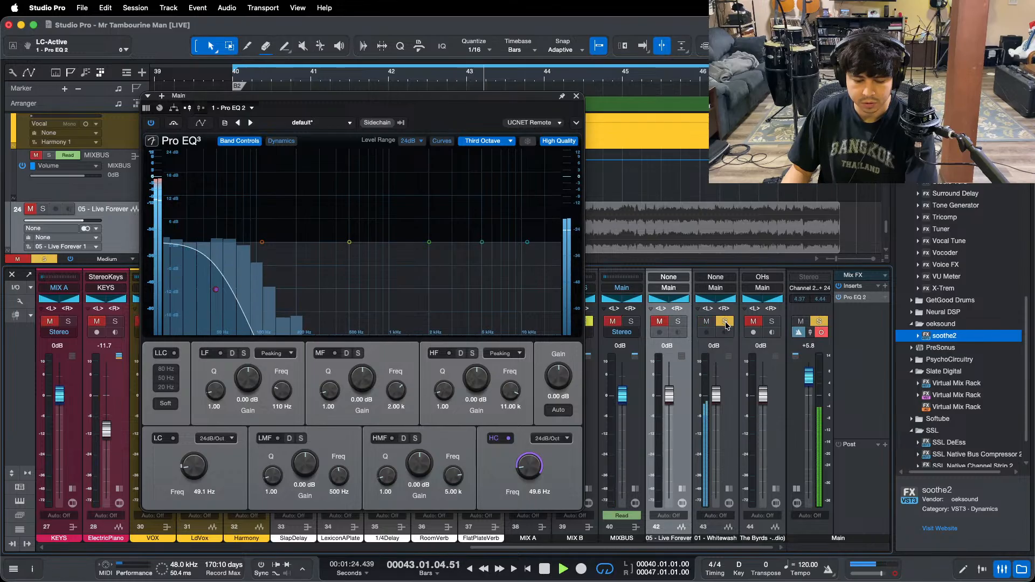
pyautogui.click(726, 323)
pyautogui.click(726, 323)
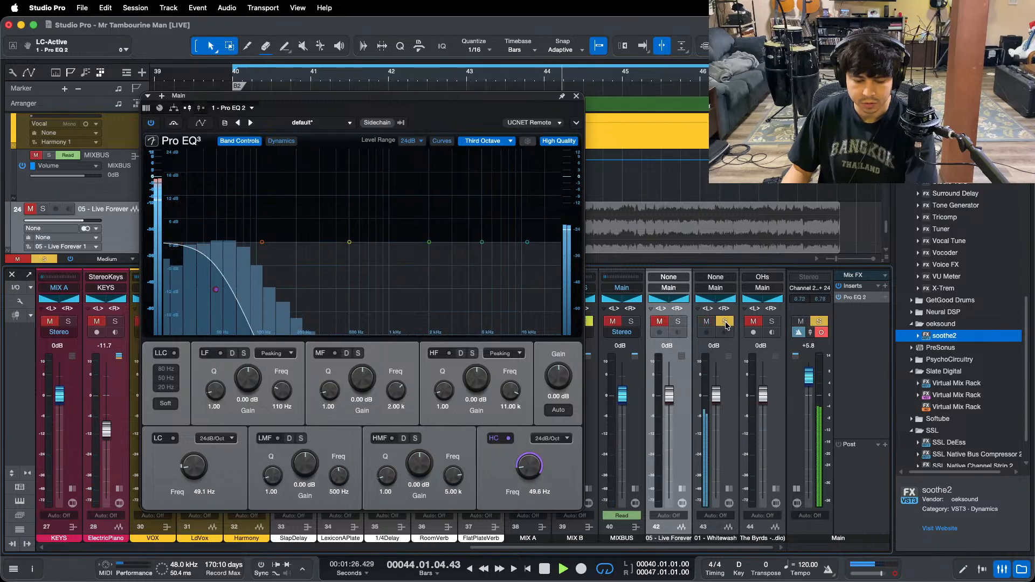
pyautogui.click(726, 323)
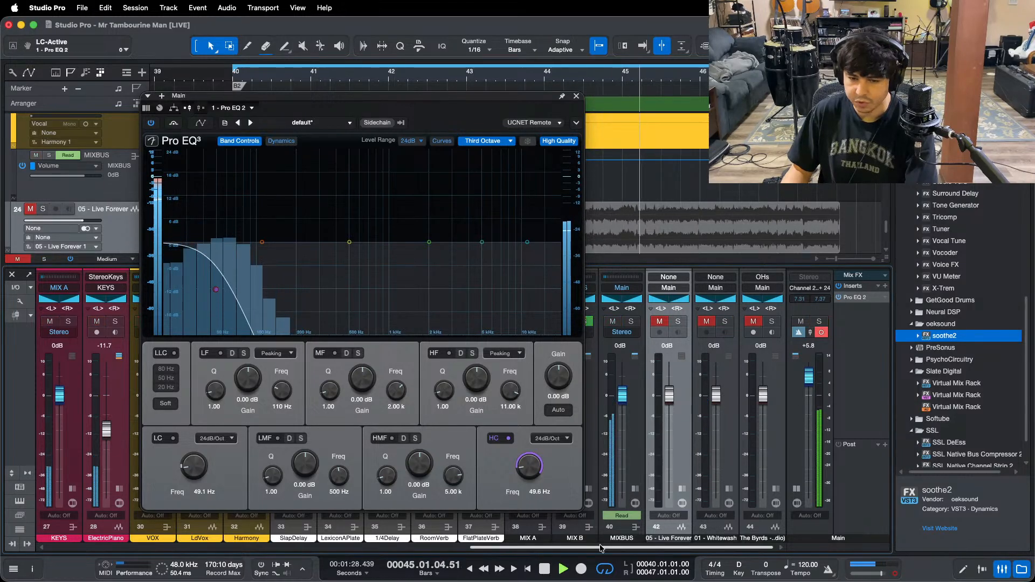
# Step: Expand the KickLvl channel, open its Pro EQ 2 and enable the low cut at 28.3 Hz
pyautogui.moveTo(603, 548); pyautogui.dragTo(255, 554)
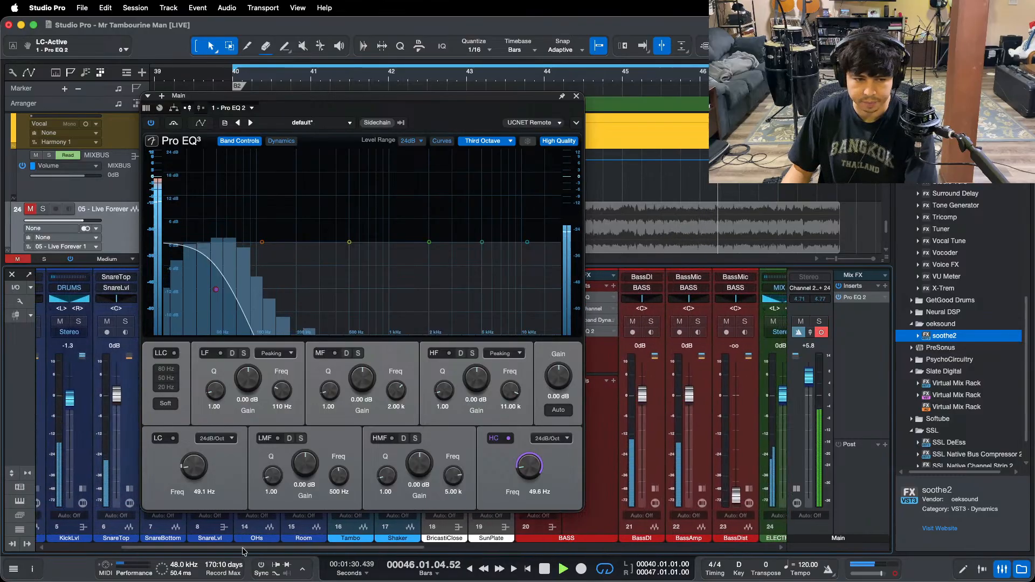
pyautogui.click(86, 489)
pyautogui.click(86, 489)
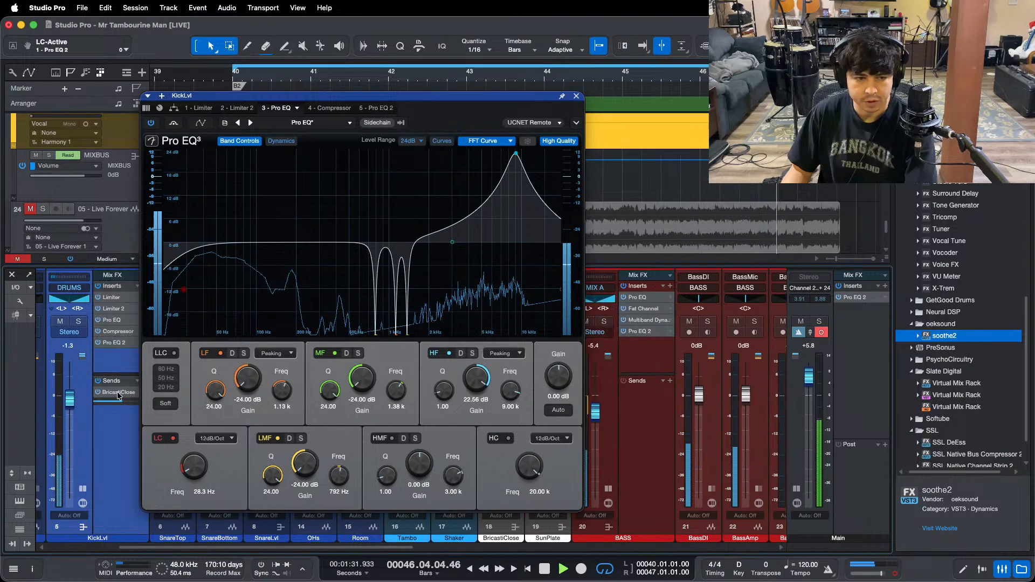
pyautogui.click(113, 343)
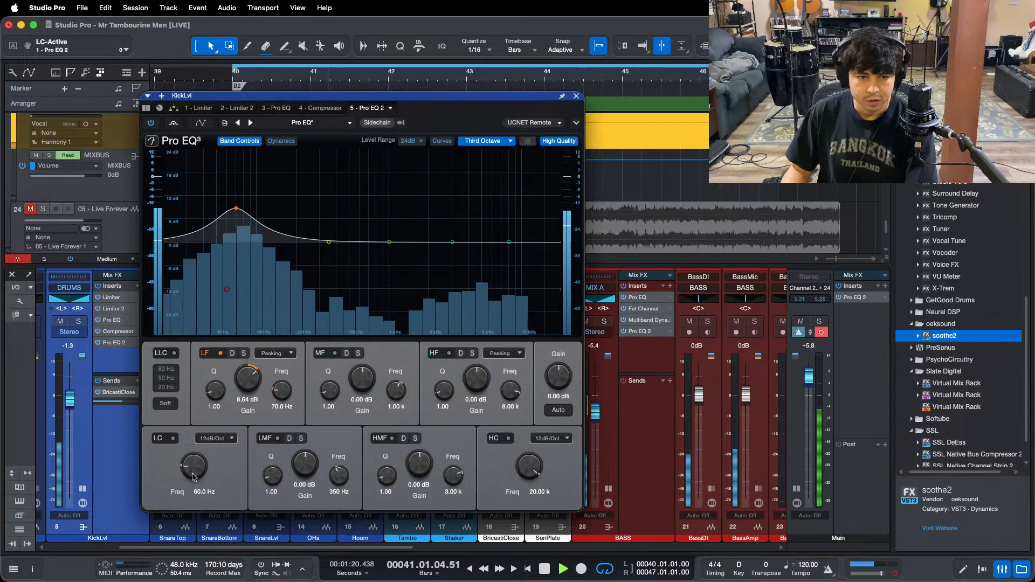
pyautogui.click(162, 439)
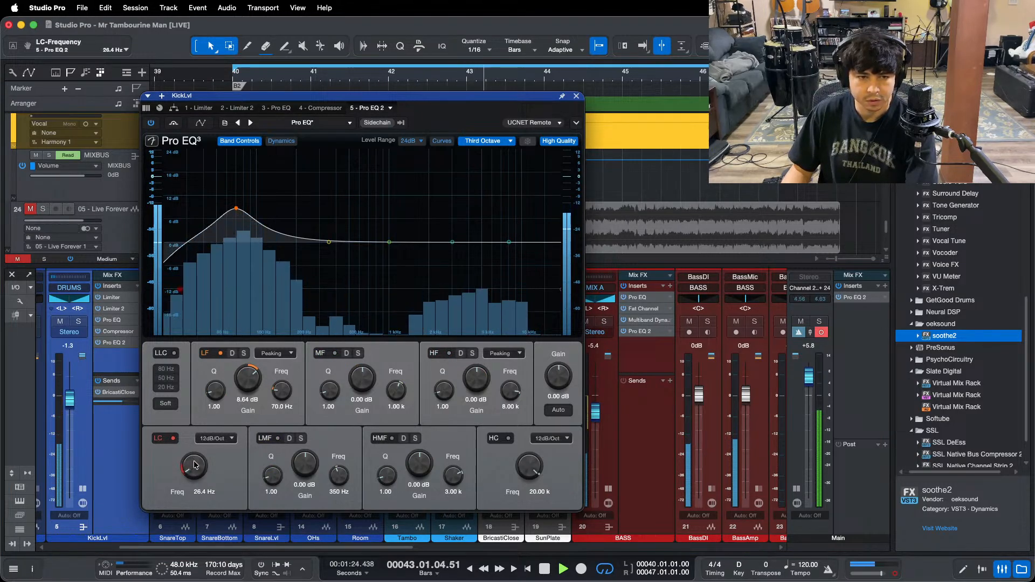
# Step: Compare the sub-bass of the mix with 01 - Whitewash by toggling the reference's solo twice
pyautogui.moveTo(221, 547); pyautogui.dragTo(599, 546)
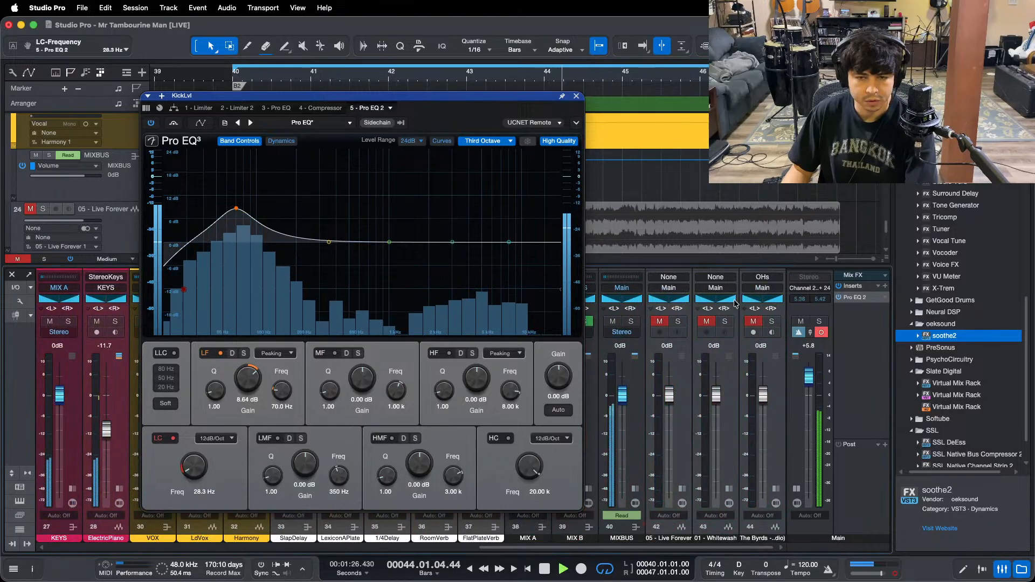
pyautogui.click(724, 322)
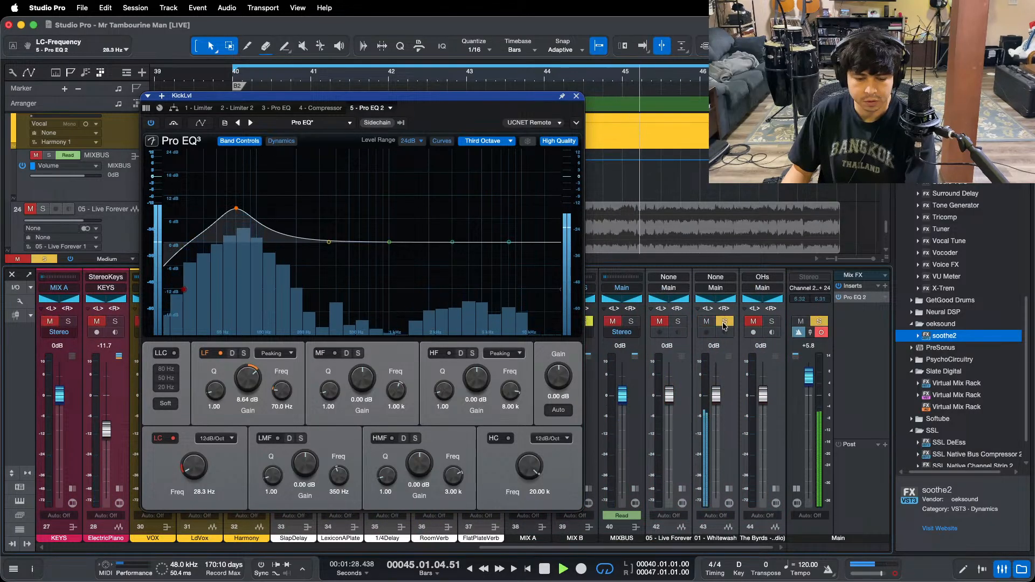
pyautogui.click(724, 322)
pyautogui.click(724, 323)
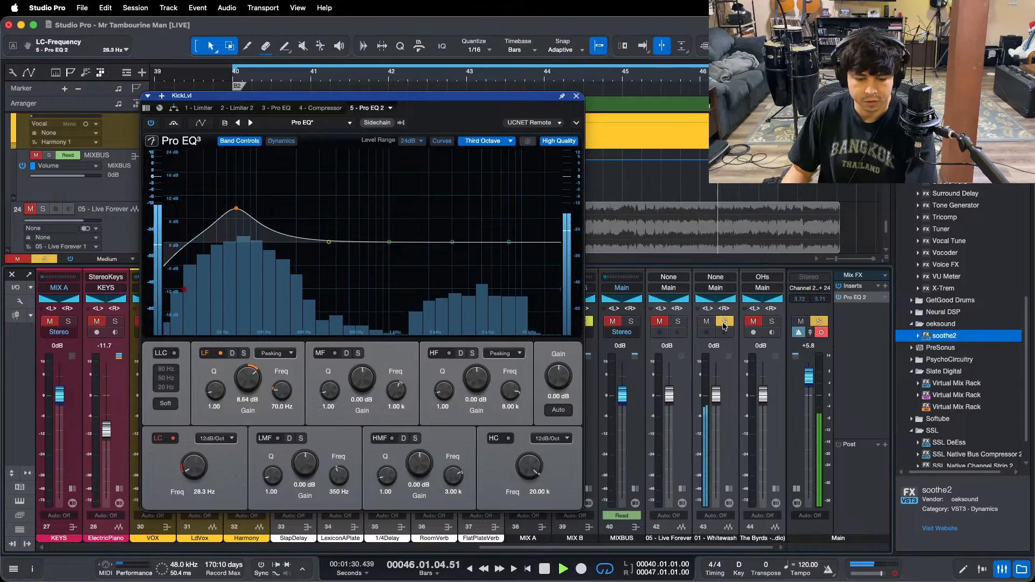
pyautogui.click(724, 323)
# Step: Check the sub-bass of the mix against 05 - Live Forever by toggling the reference's solo twice
pyautogui.click(678, 321)
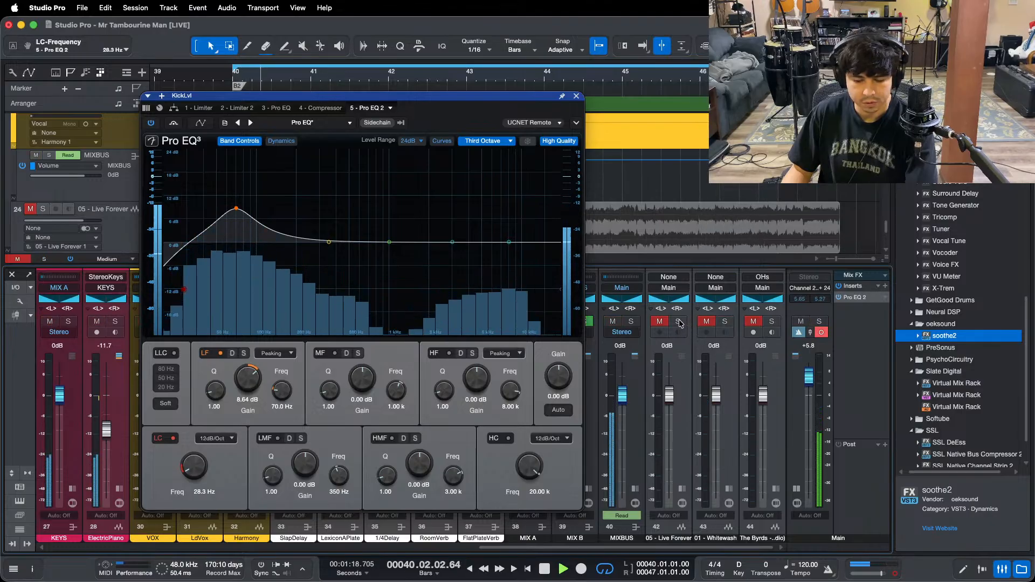
pyautogui.click(678, 322)
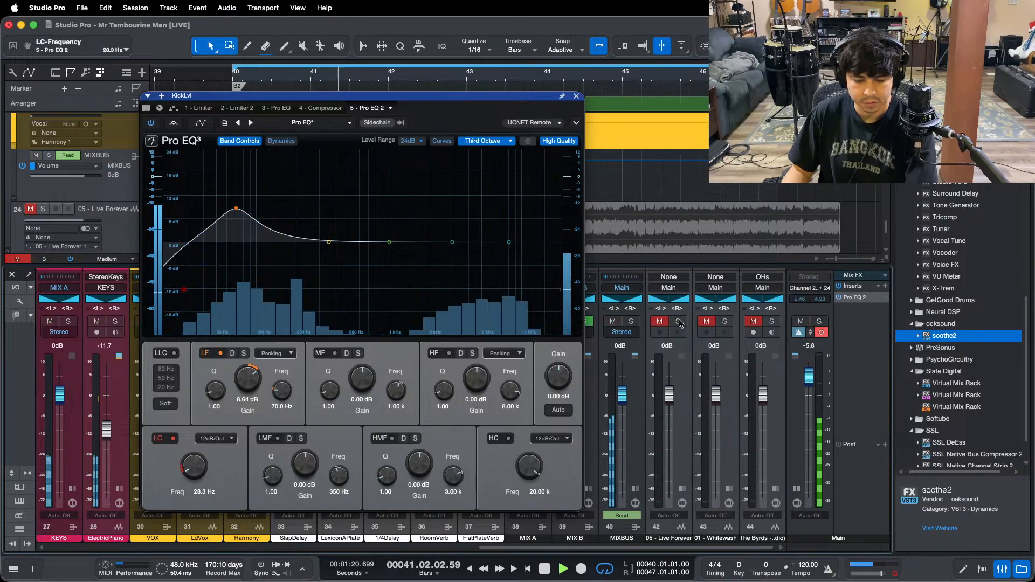
pyautogui.click(679, 321)
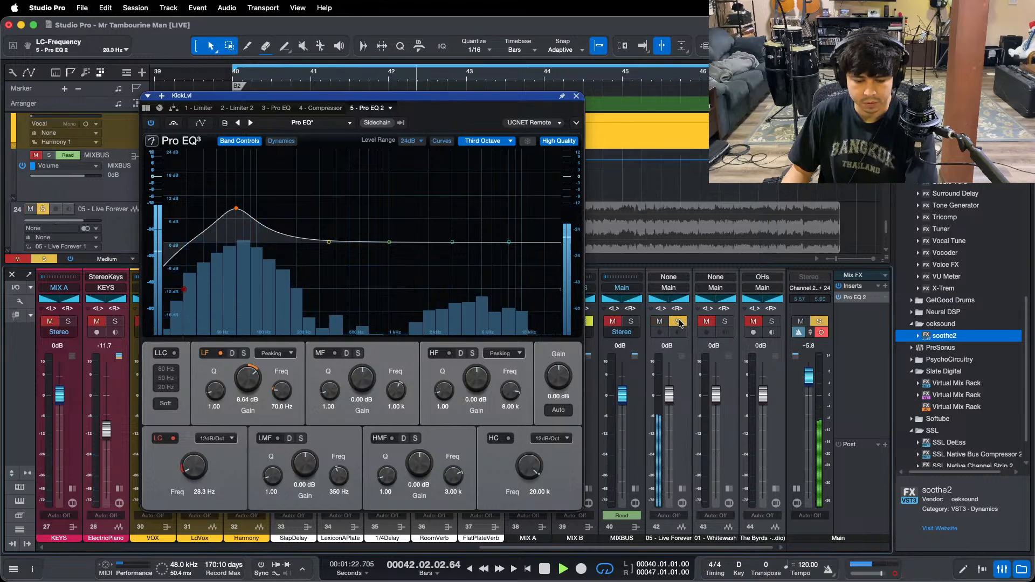
pyautogui.click(678, 323)
# Step: Recheck the mix's sub-bass against 01 - Whitewash and 05 - Live Forever by alternating their solos
pyautogui.click(724, 322)
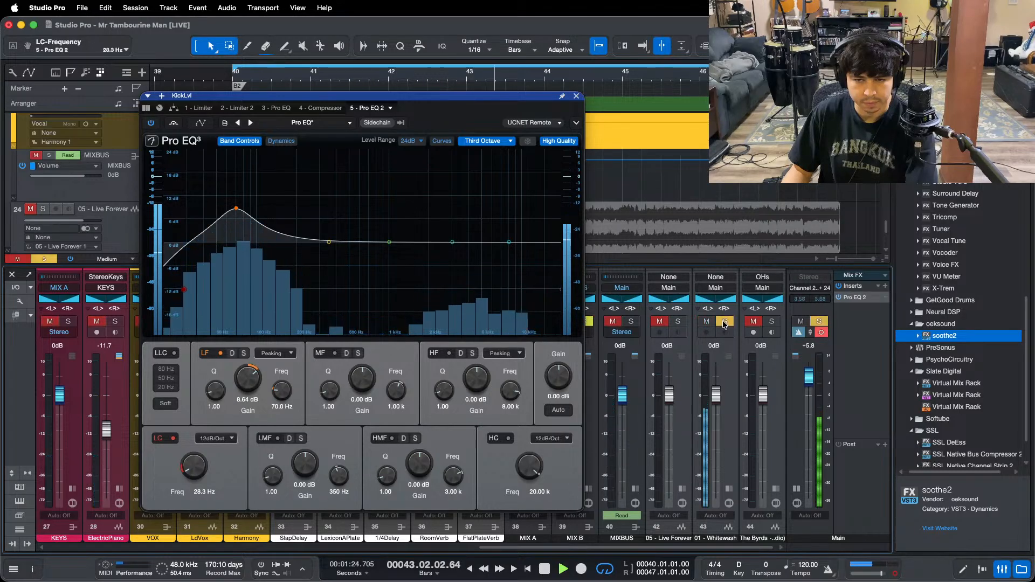
pyautogui.click(724, 322)
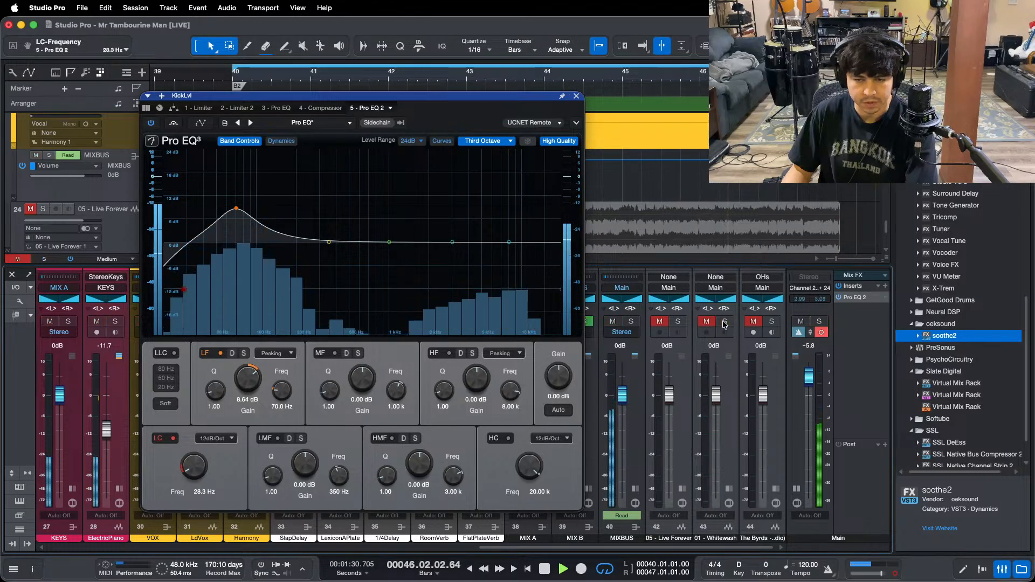
pyautogui.click(678, 321)
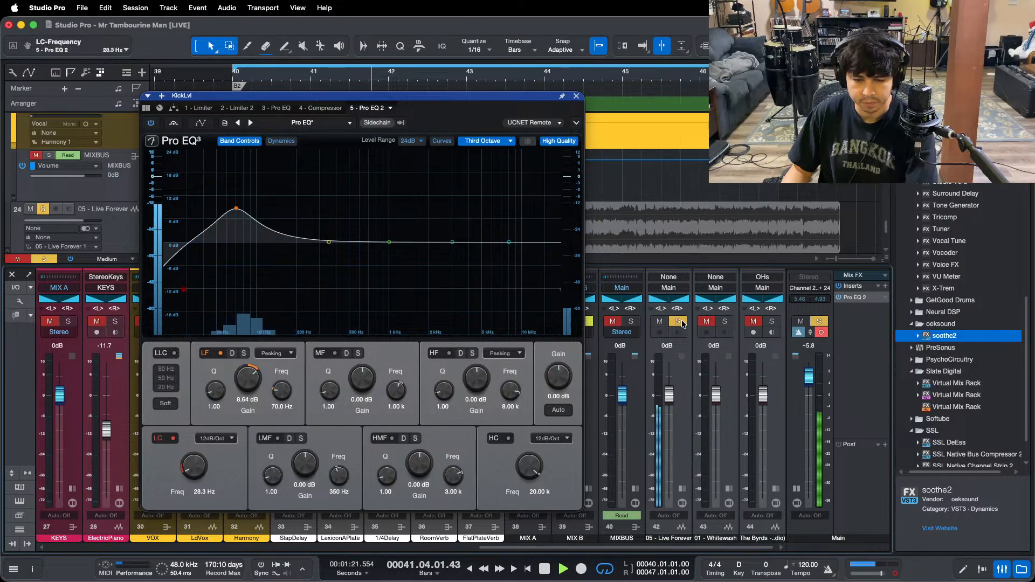
pyautogui.click(679, 322)
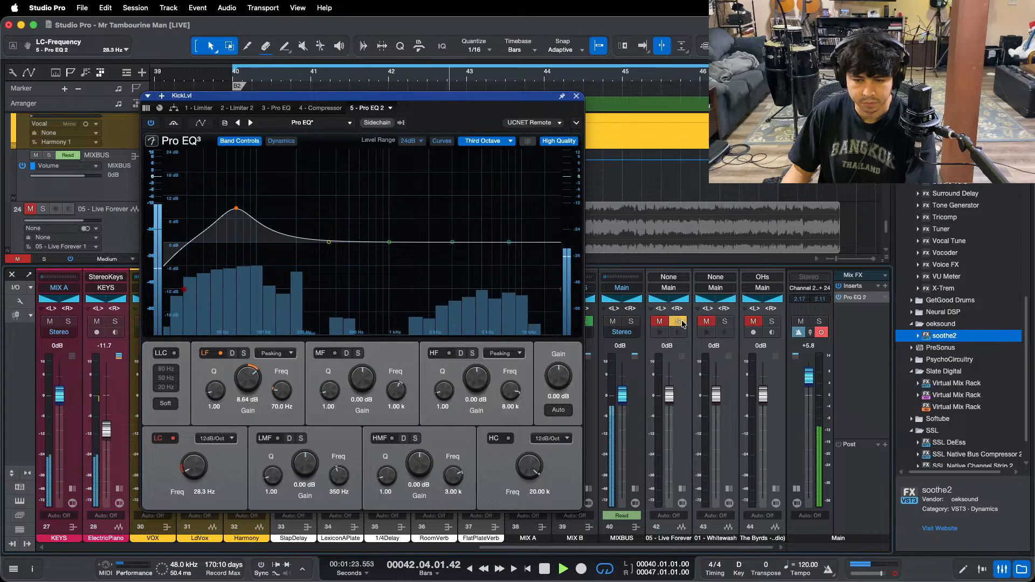
pyautogui.click(678, 322)
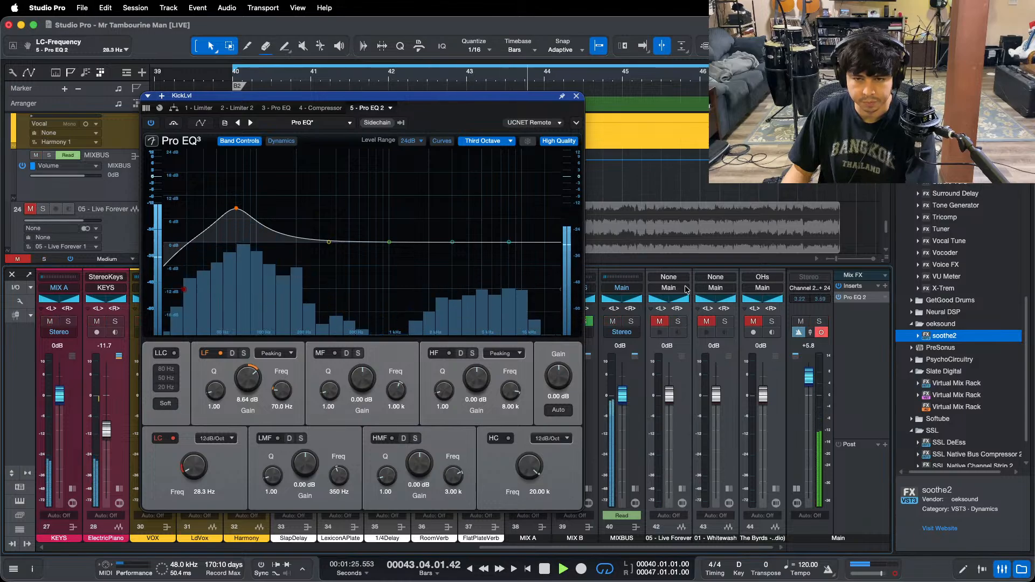
pyautogui.click(724, 322)
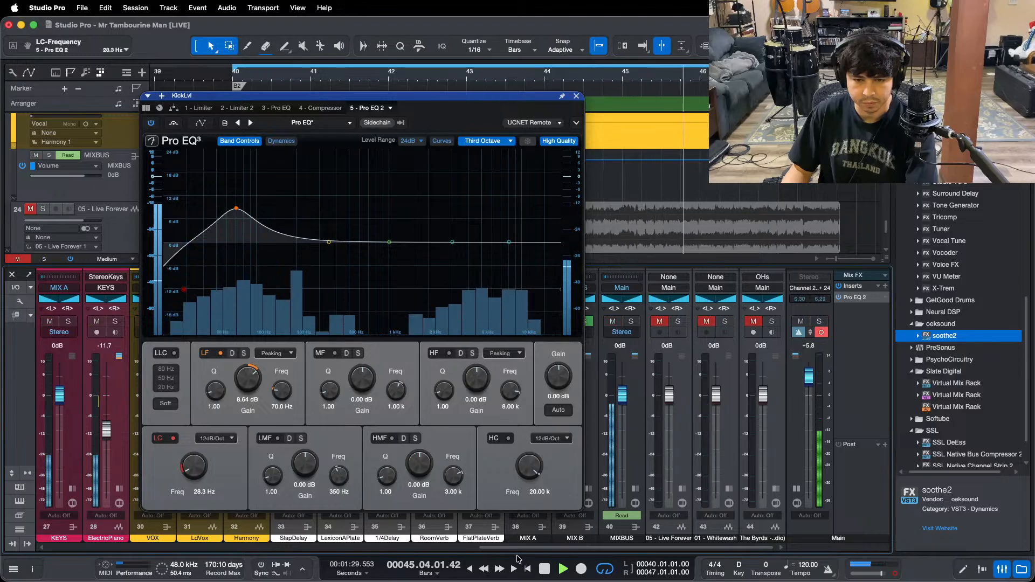
# Step: In the BASS channel's Pro EQ 2, set the LMF band's frequency to 30 Hz and solo that band
pyautogui.hscroll(-5, 348, 536)
pyautogui.hscroll(2, 348, 535)
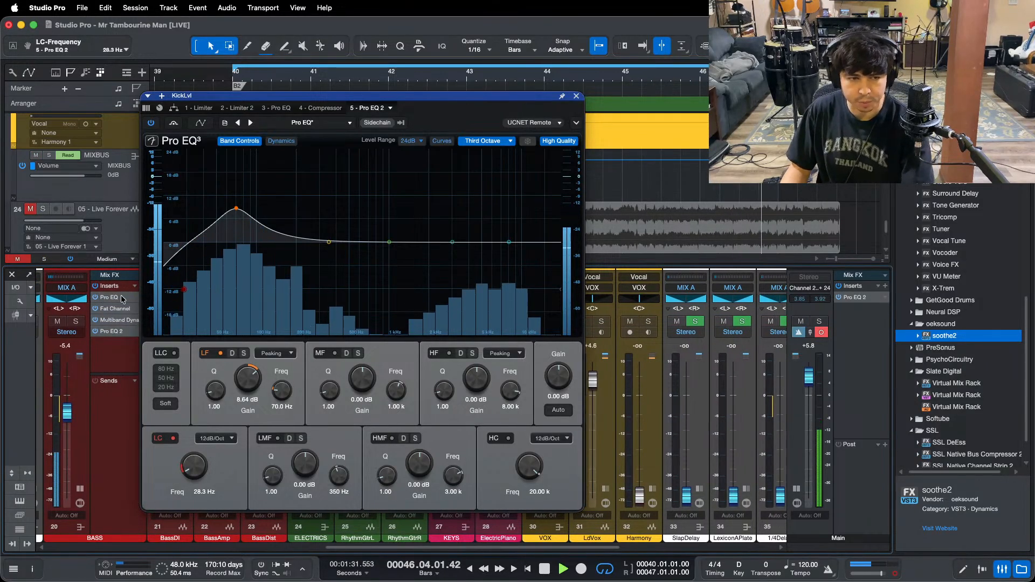
pyautogui.click(115, 331)
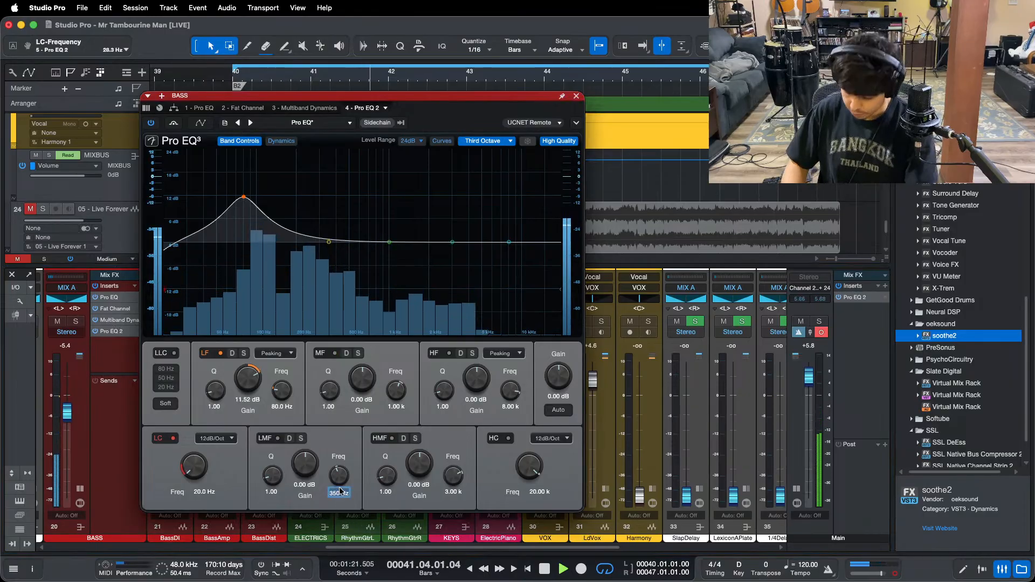
pyautogui.write('30')
pyautogui.press('Return')
pyautogui.click(304, 438)
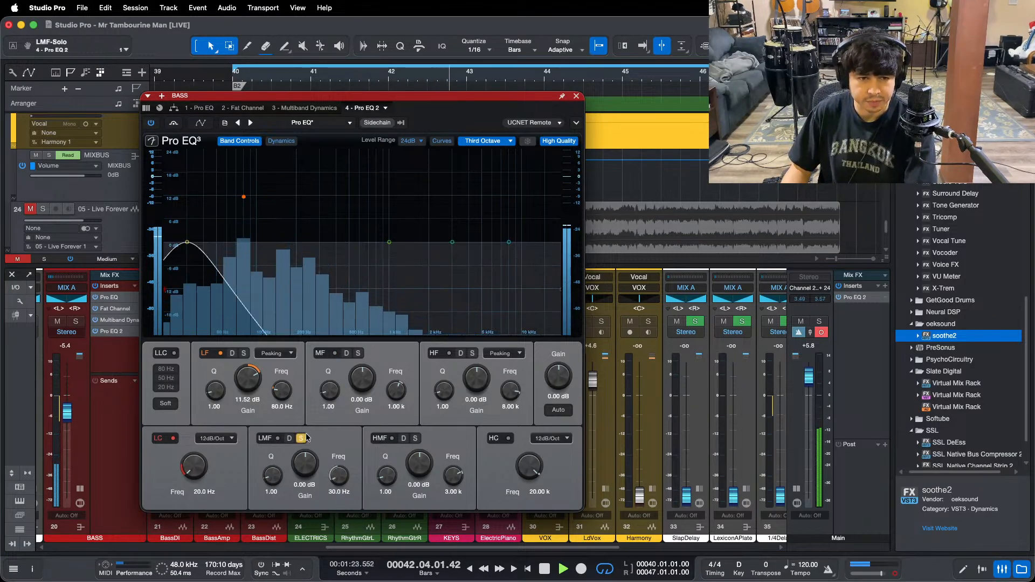
# Step: In the BASS Pro EQ 2, set the LMF band's Q to 1.48, end its solo, boost it to 5.28 dB, and audition it with LF bypassed
pyautogui.scroll(3, 278, 480)
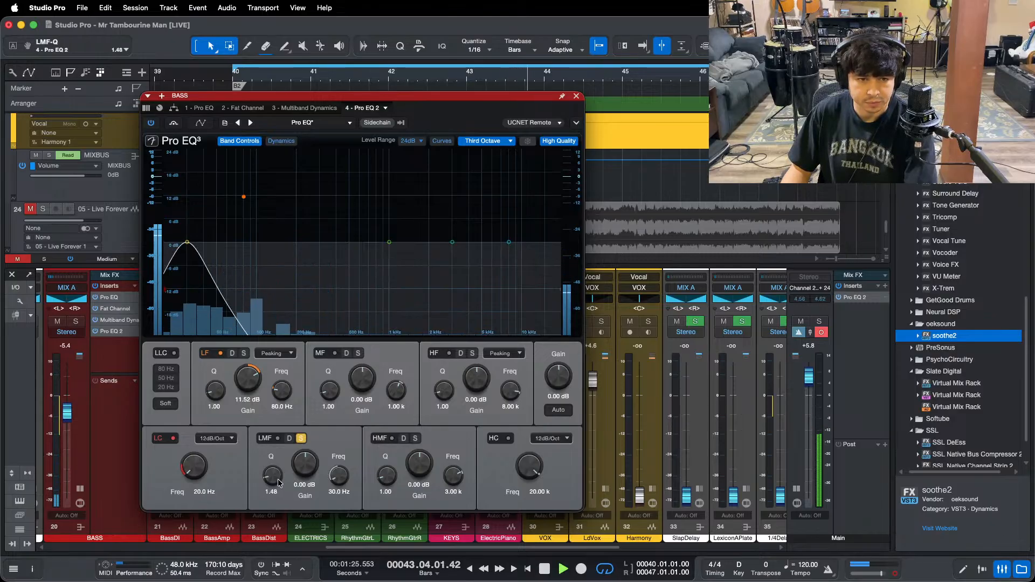
pyautogui.click(302, 438)
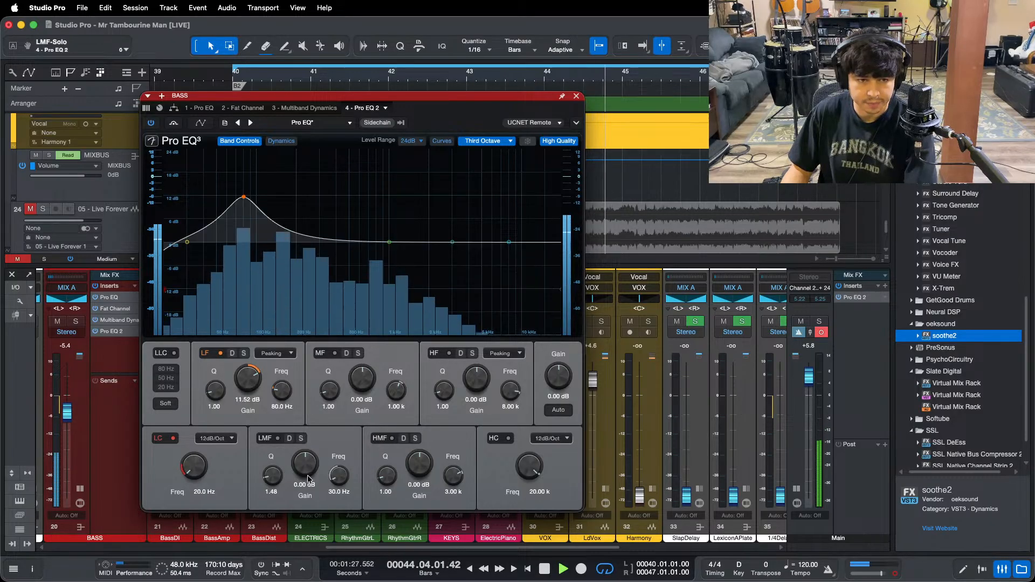
pyautogui.scroll(1, 306, 472)
pyautogui.click(220, 353)
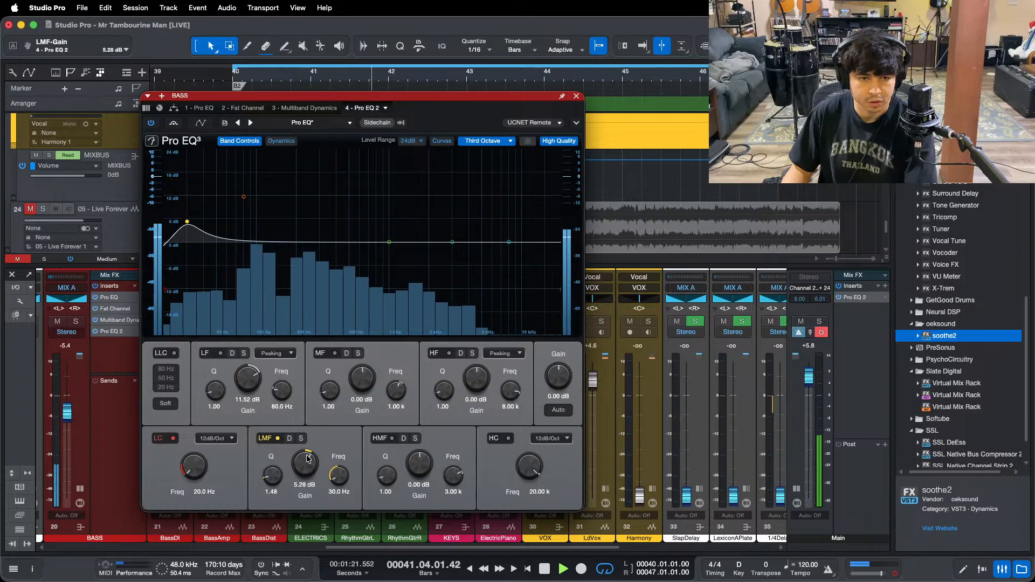
pyautogui.click(220, 354)
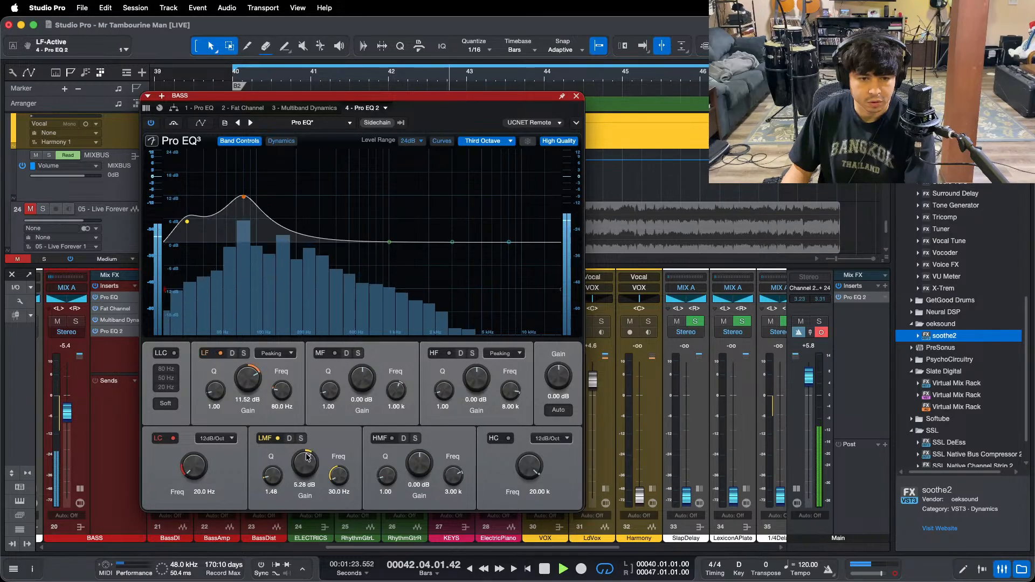
# Step: Fine-tune the BASS EQ's LMF gain up to 6.24 dB while comparing the sub-bass with the 01 - Whitewash reference
pyautogui.moveTo(473, 548); pyautogui.dragTo(962, 567)
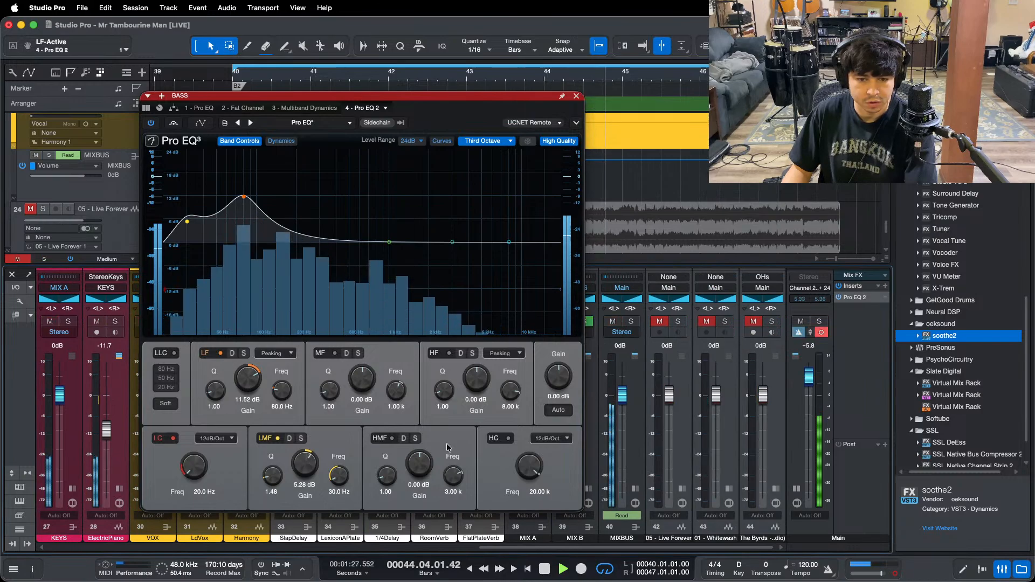
pyautogui.moveTo(297, 462); pyautogui.dragTo(316, 465)
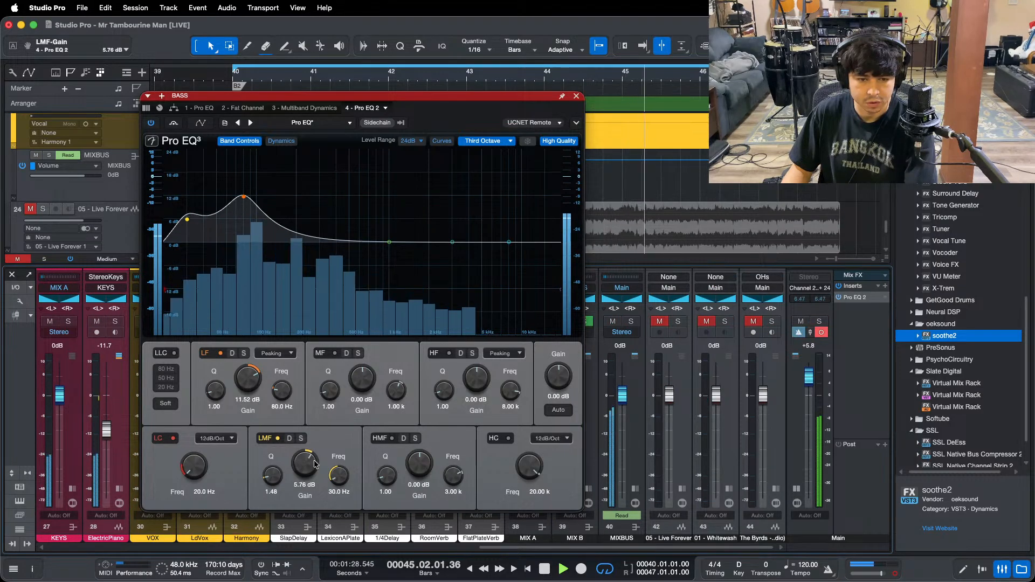
pyautogui.click(678, 322)
pyautogui.click(724, 322)
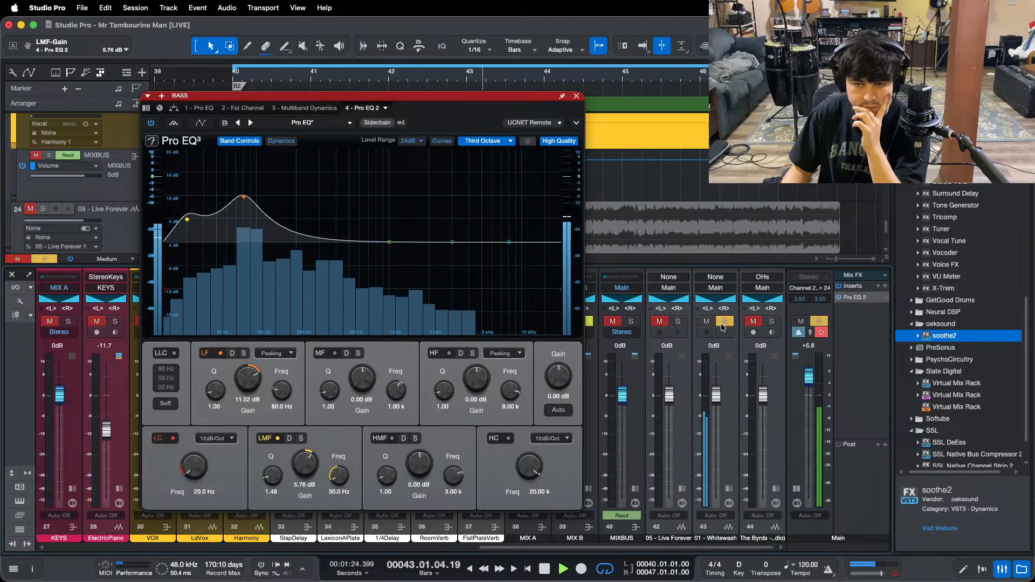
pyautogui.click(724, 322)
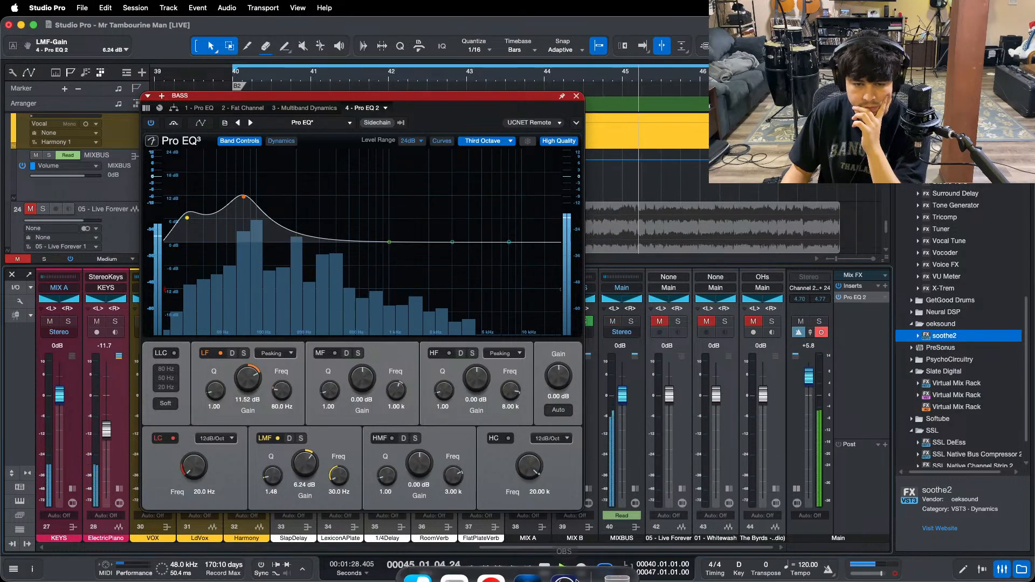
pyautogui.click(561, 561)
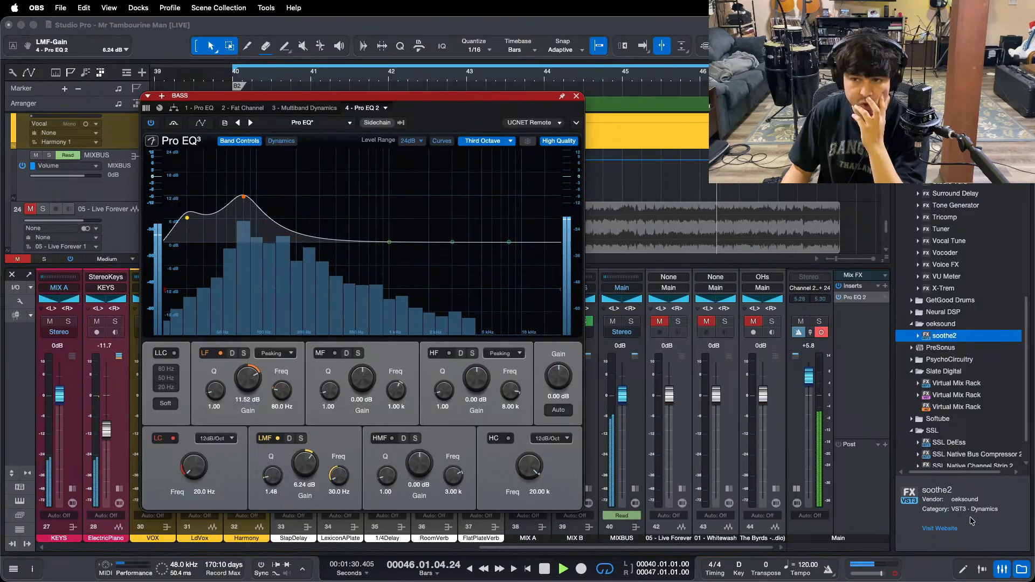
pyautogui.click(992, 522)
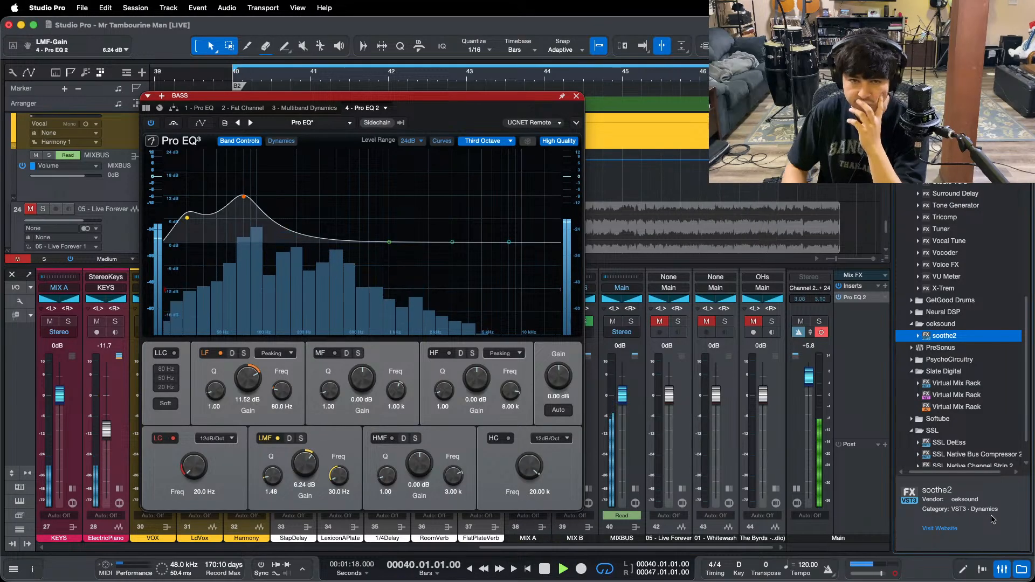
# Step: Check the boosted bass sub-lows against 01 - Whitewash by toggling the reference's solo twice
pyautogui.click(725, 322)
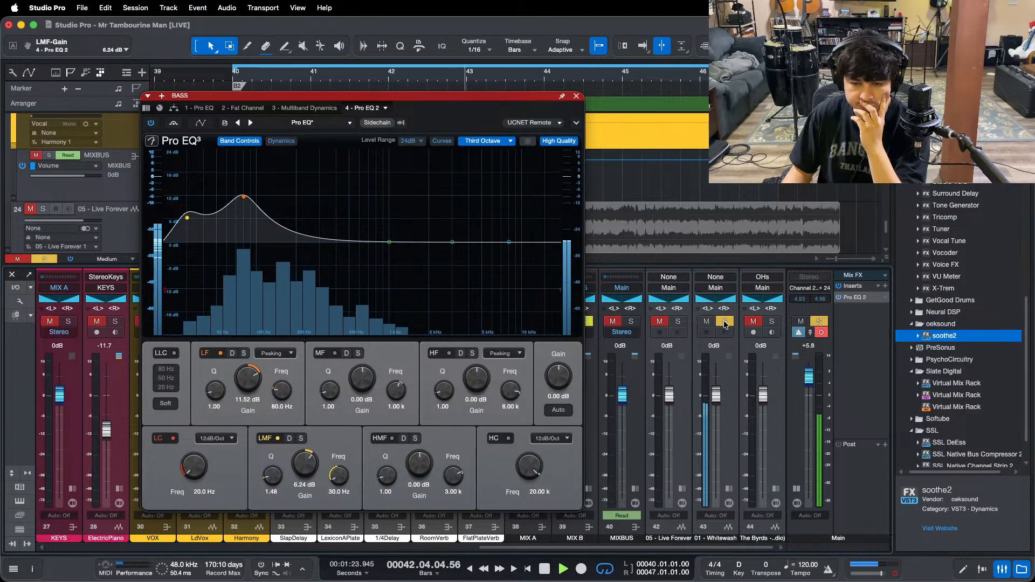
pyautogui.click(724, 322)
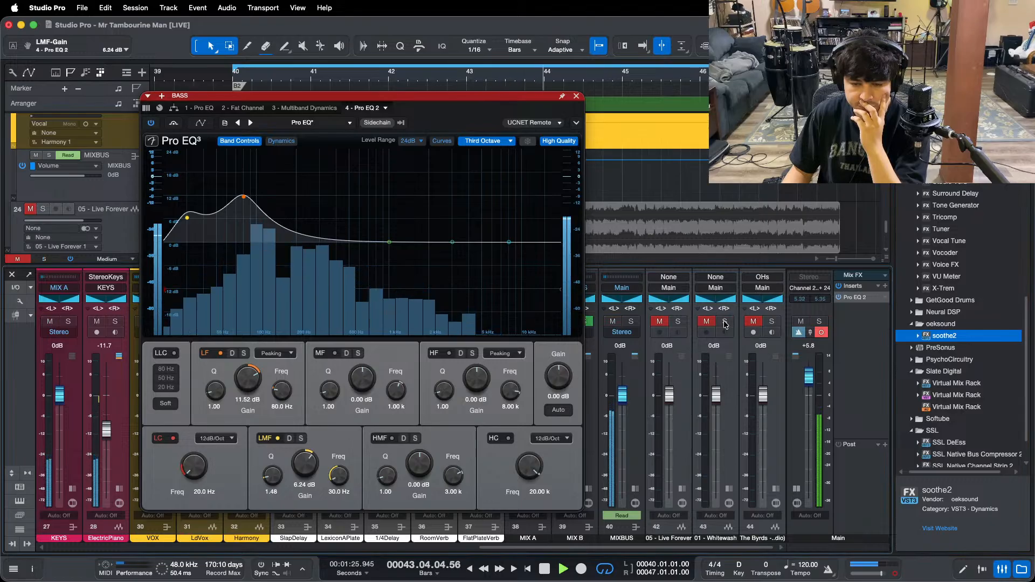
pyautogui.click(725, 322)
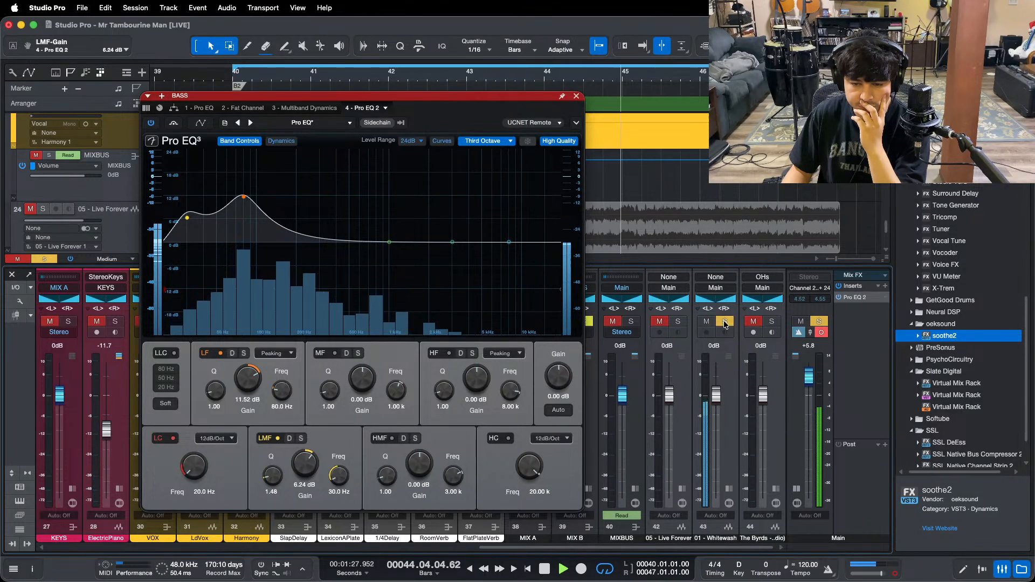
pyautogui.click(725, 322)
# Step: Stop playback and, in the Main channel's Pro EQ 2, enable the low cut at 49.1 Hz and set the high cut to 97.3 Hz
pyautogui.press('space')
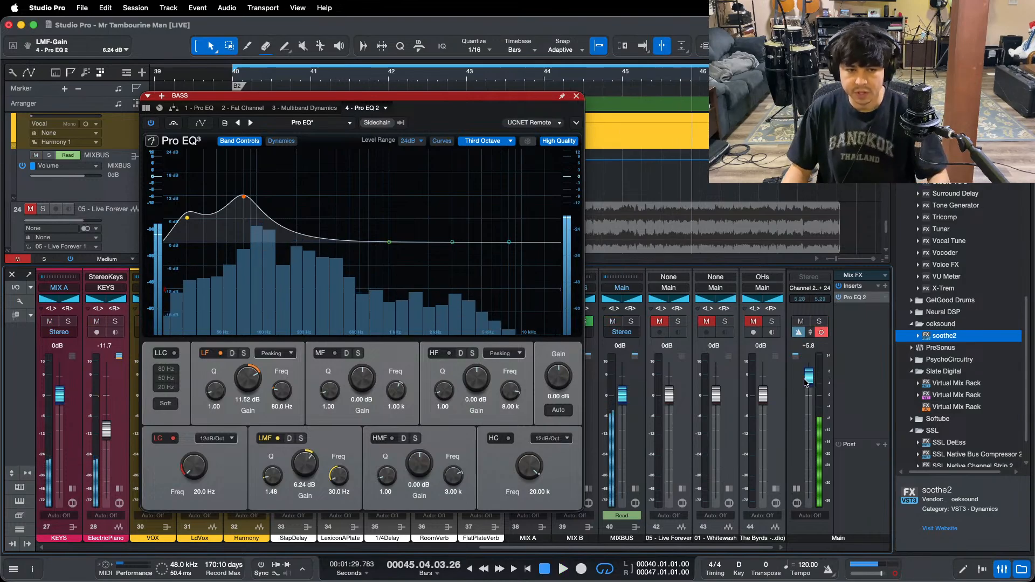
pyautogui.click(855, 300)
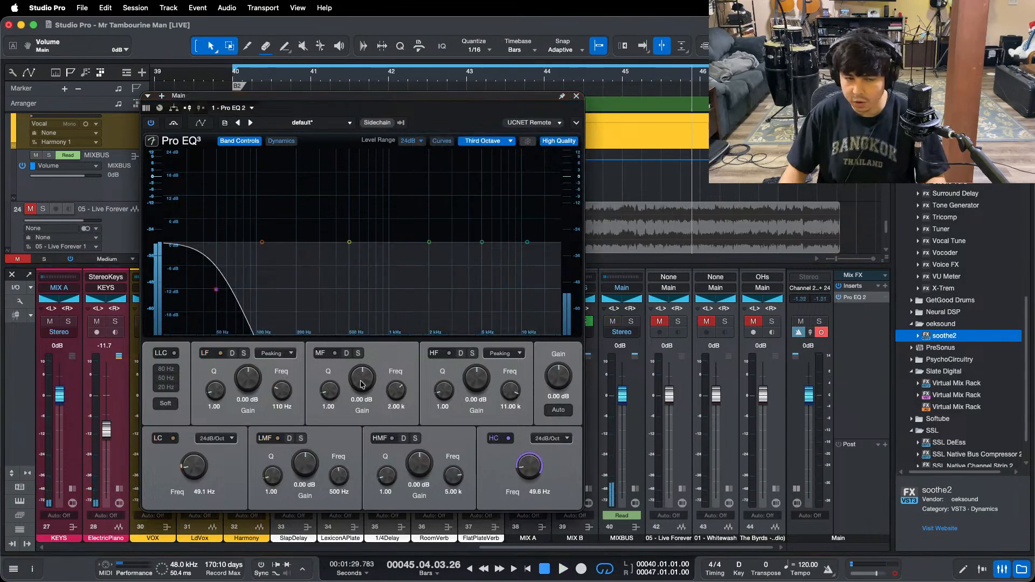
pyautogui.moveTo(220, 296); pyautogui.dragTo(227, 292)
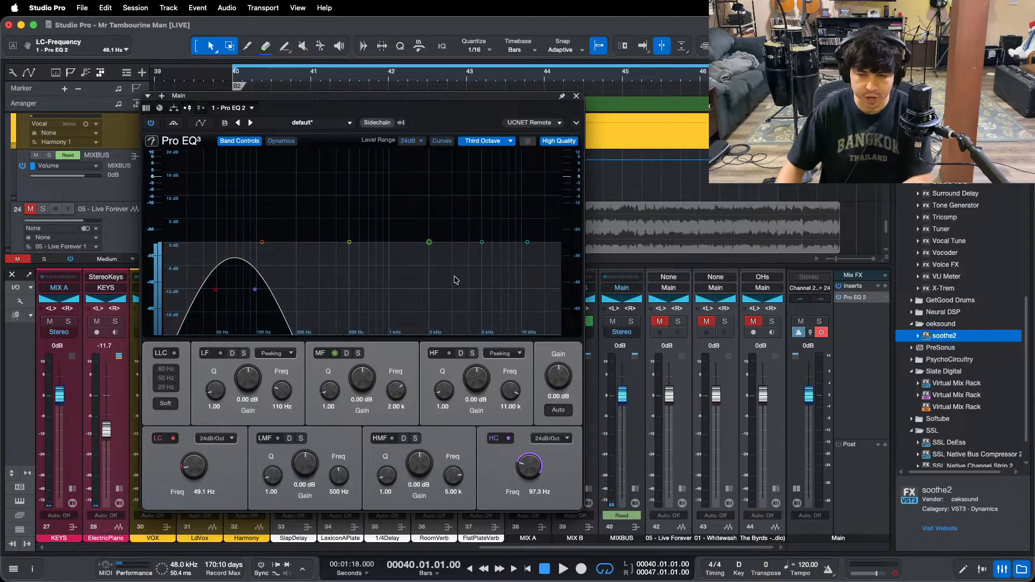
# Step: Compare the mix's isolated low end with 01 - Whitewash and 05 - Live Forever, raising the Main fader to +5.8 dB for listening
pyautogui.press('space')
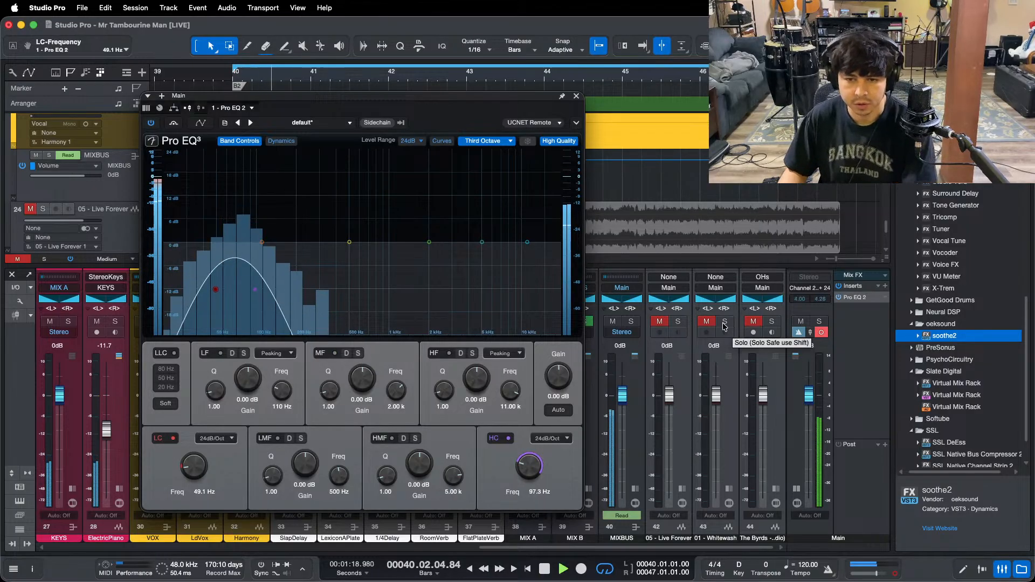
pyautogui.click(724, 324)
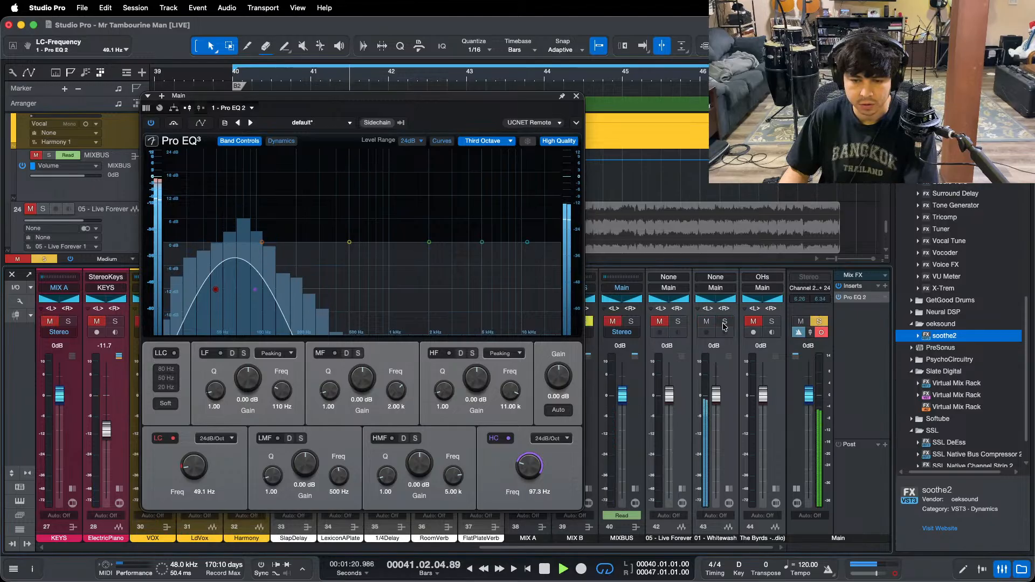
pyautogui.click(723, 324)
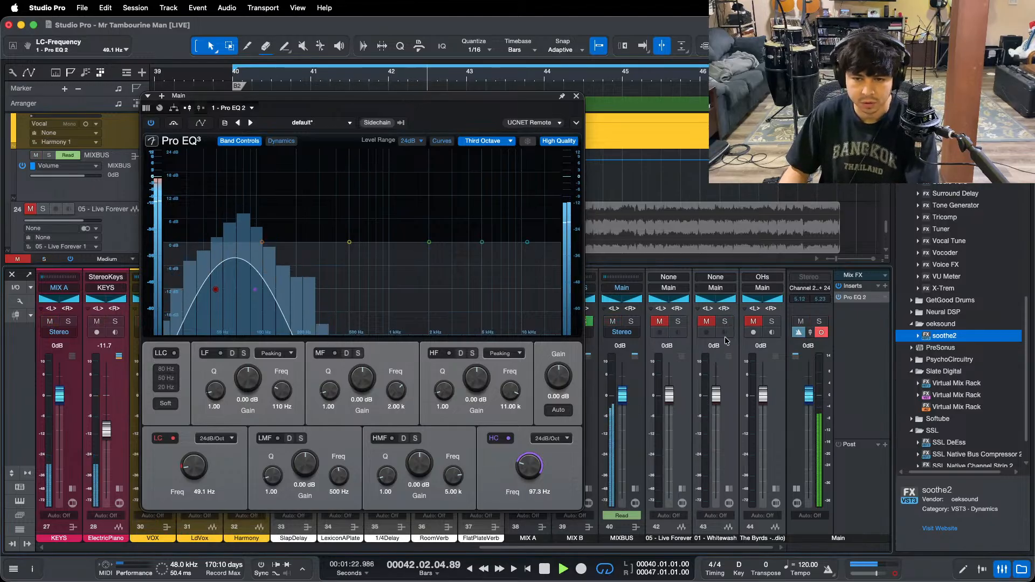
pyautogui.scroll(4, 807, 397)
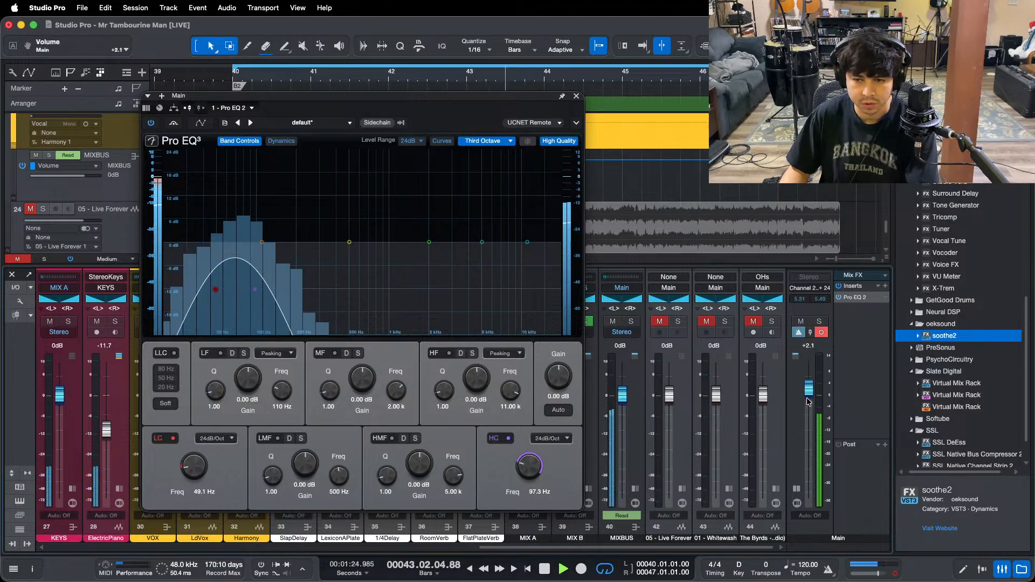
pyautogui.scroll(1, 807, 396)
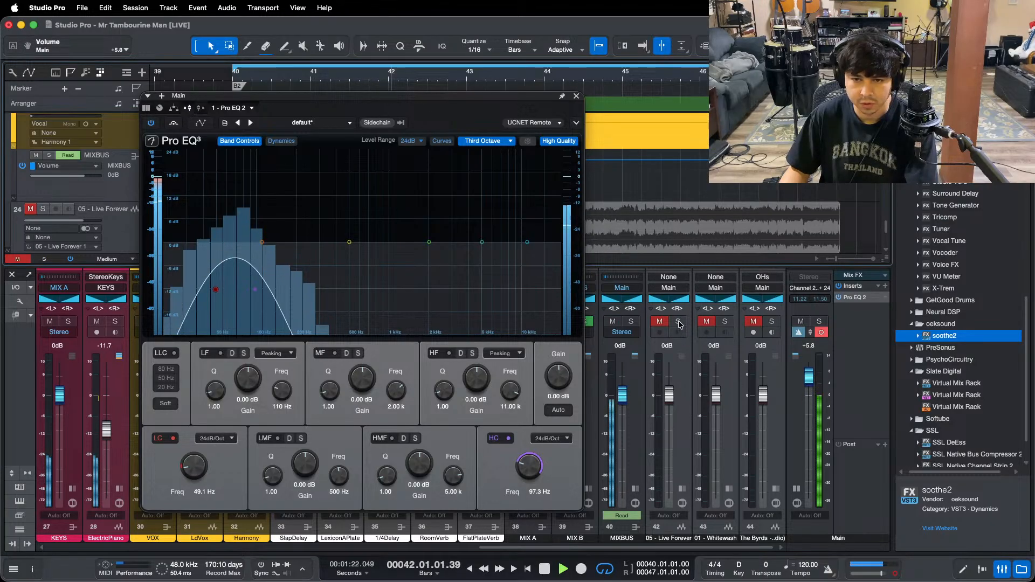
pyautogui.click(678, 322)
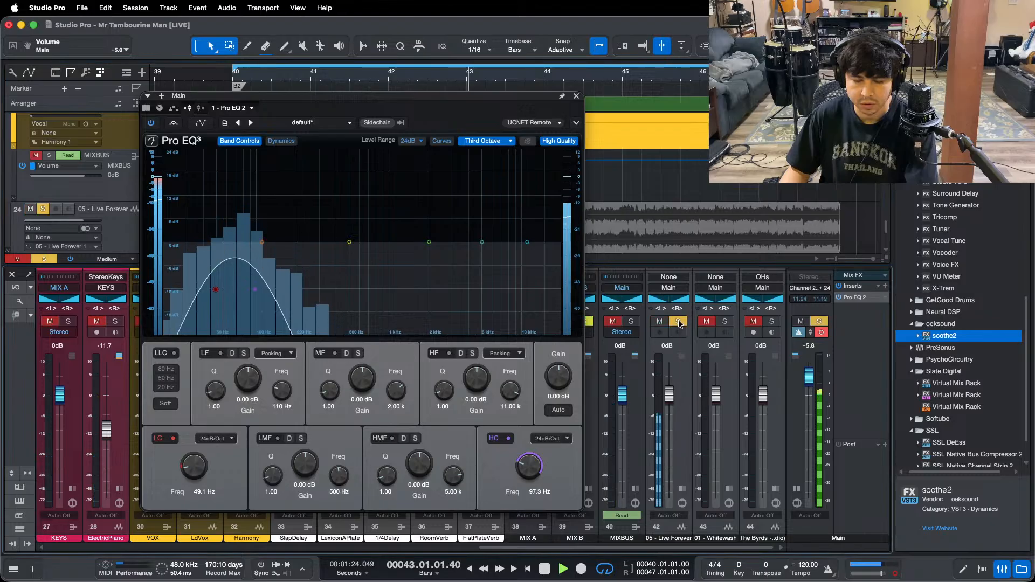
pyautogui.click(678, 322)
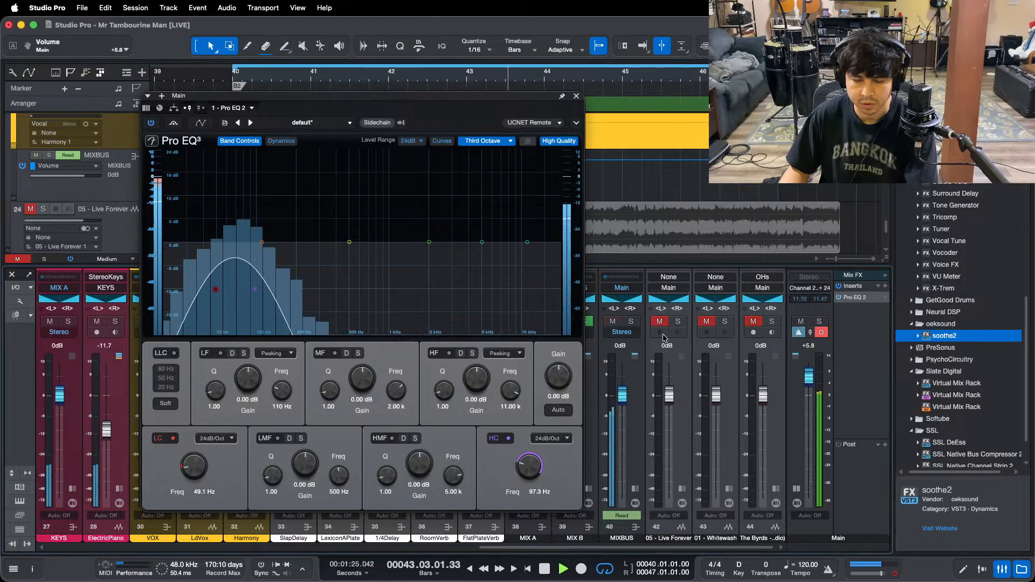
# Step: Stop playback, reset the Main fader to 0 dB, and save the session
pyautogui.press('space')
pyautogui.keyDown('super'); pyautogui.click(807, 384); pyautogui.keyUp('super')
pyautogui.press('super+s')
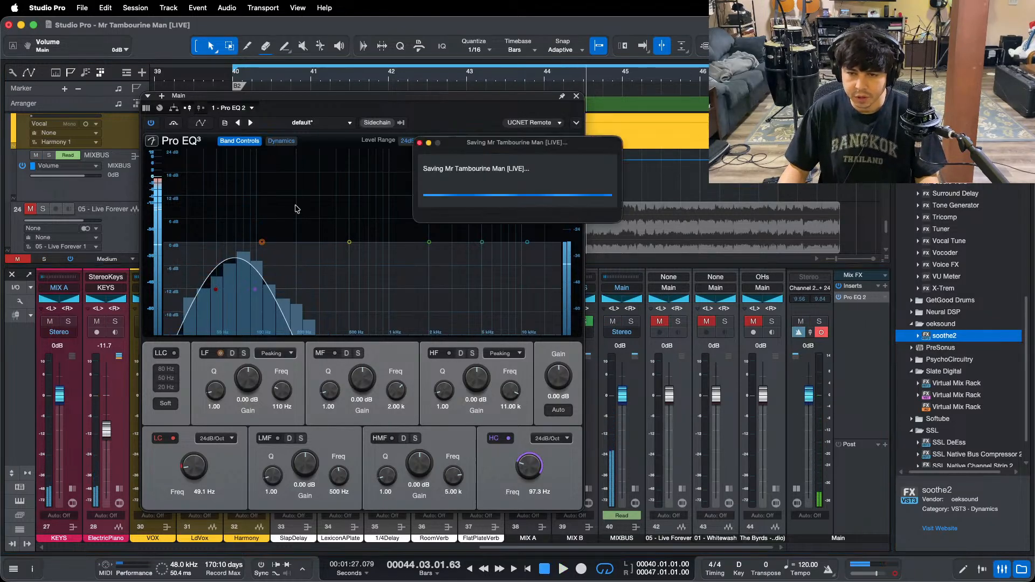
# Step: Isolate the highs in Main's Pro EQ 2 with the low cut at 7.92 kHz, move the high cut to 9.82 kHz, disable it, and close the EQ
pyautogui.moveTo(215, 289); pyautogui.dragTo(510, 296)
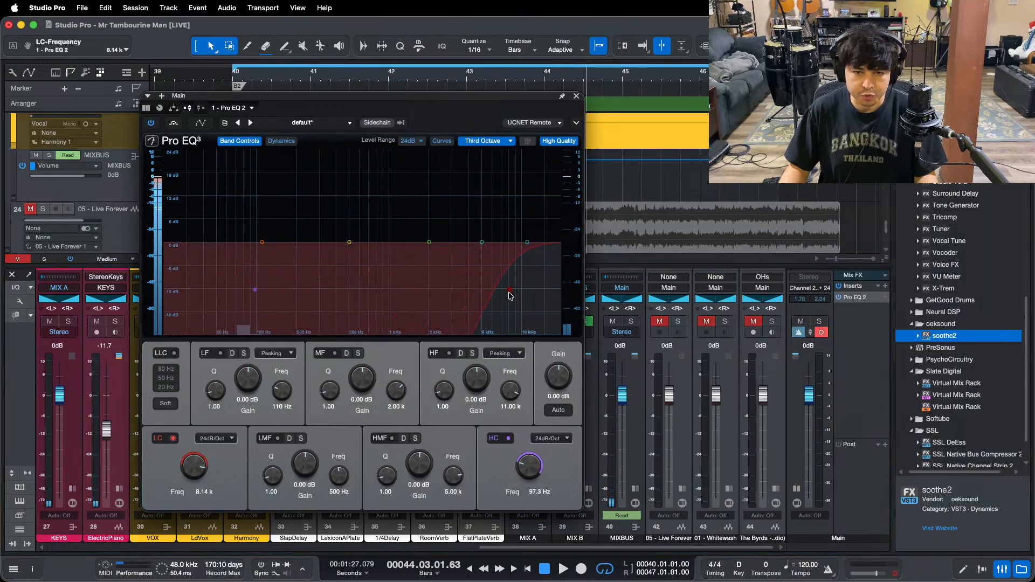
pyautogui.moveTo(260, 291); pyautogui.dragTo(521, 294)
pyautogui.doubleClick(520, 292)
pyautogui.press('space')
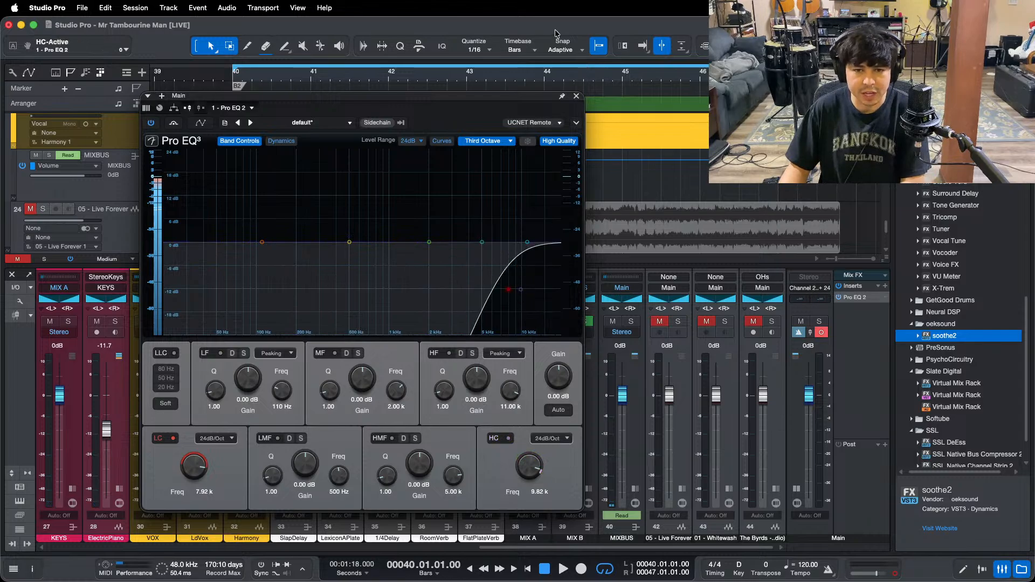
pyautogui.click(577, 97)
# Step: Play the Bridge and compare the mix's isolated high end with 05 - Live Forever by toggling the reference's solo
pyautogui.scroll(5, 496, 154)
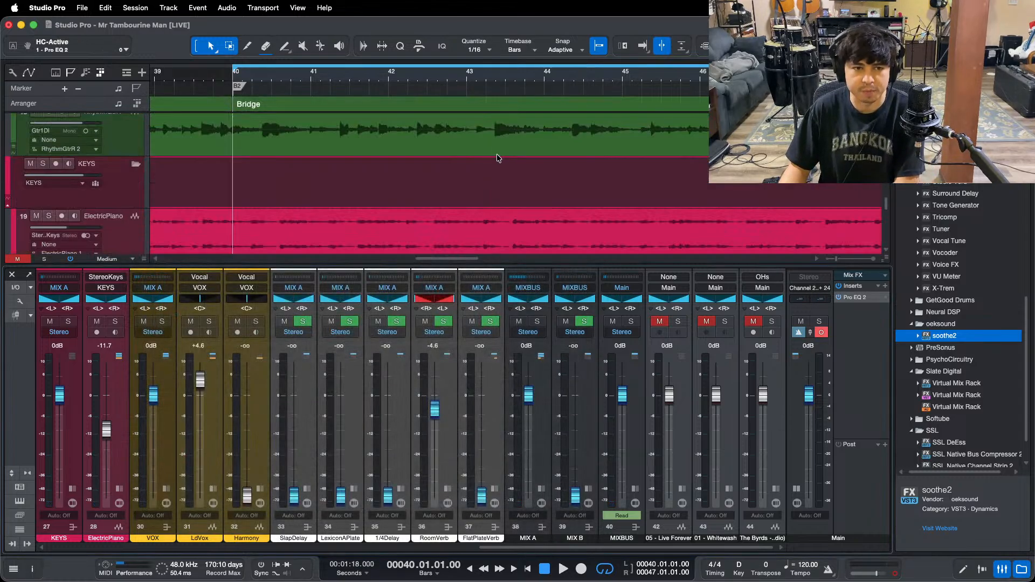
pyautogui.press('space')
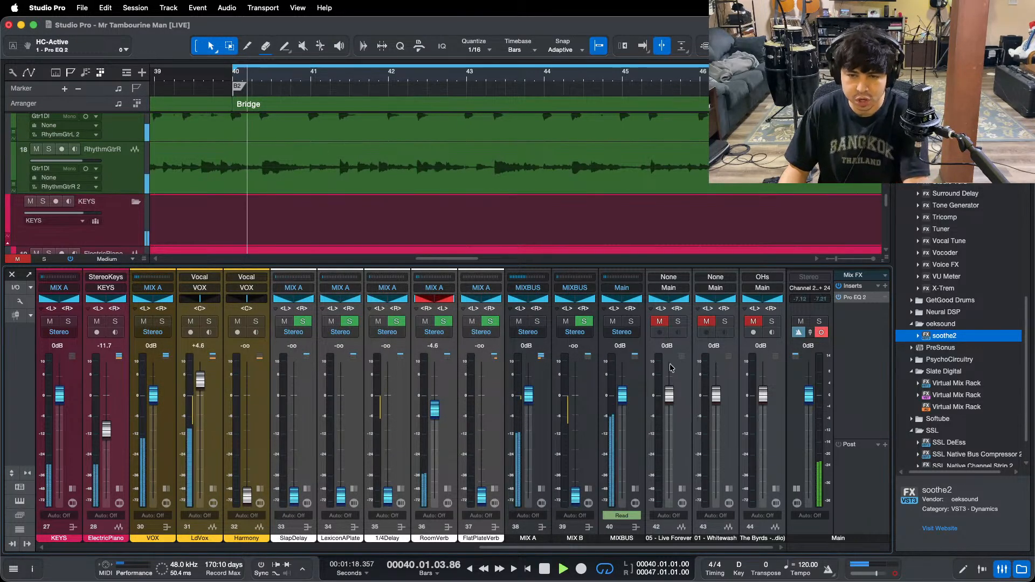
pyautogui.click(678, 322)
pyautogui.press('space')
pyautogui.press('space')
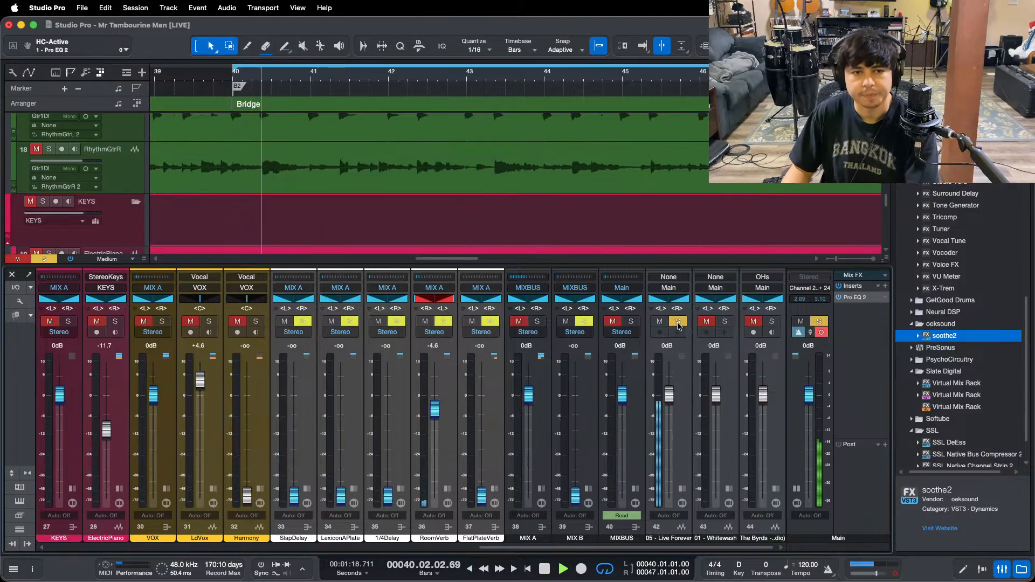
pyautogui.press('space')
pyautogui.press('space')
pyautogui.click(677, 322)
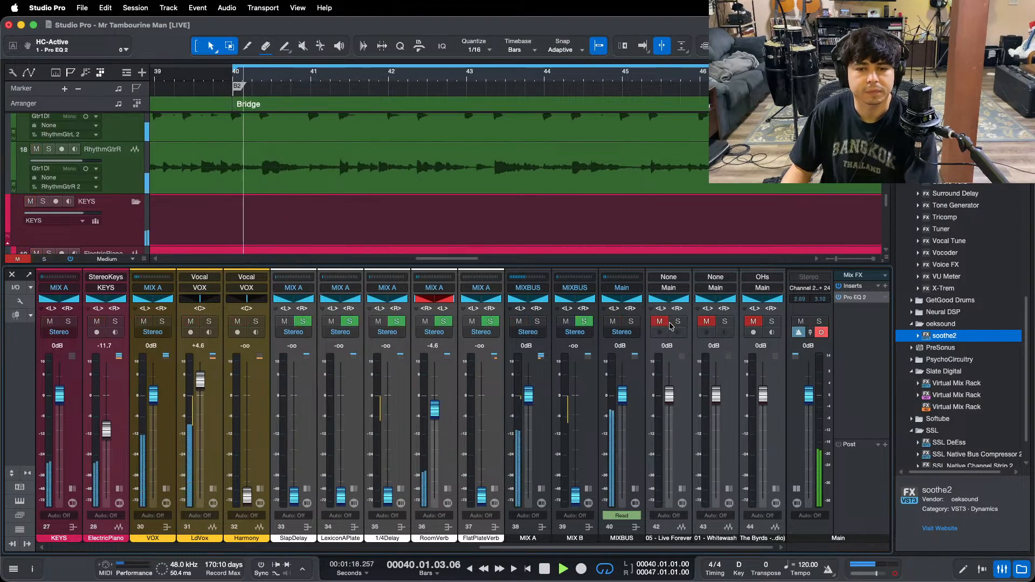
pyautogui.click(679, 324)
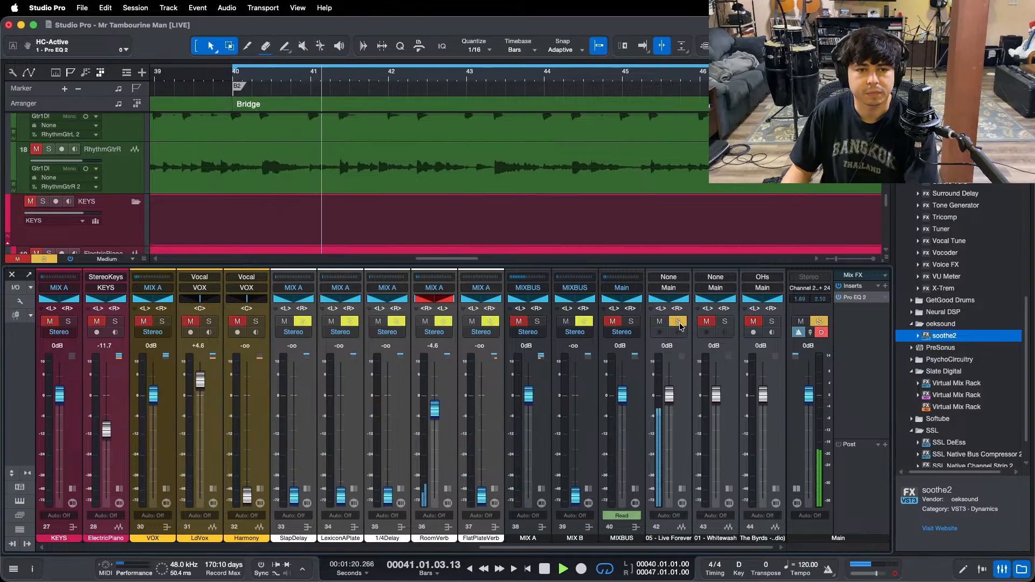
pyautogui.click(678, 324)
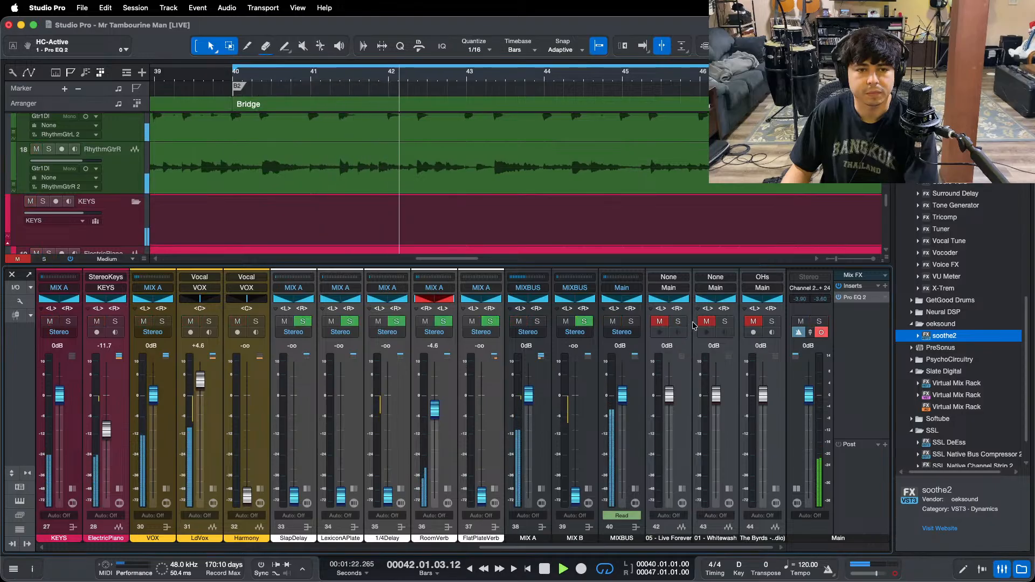
# Step: Compare the mix's isolated high end with 01 - Whitewash over the looped Bridge by toggling the reference's solo
pyautogui.click(726, 324)
pyautogui.click(726, 324)
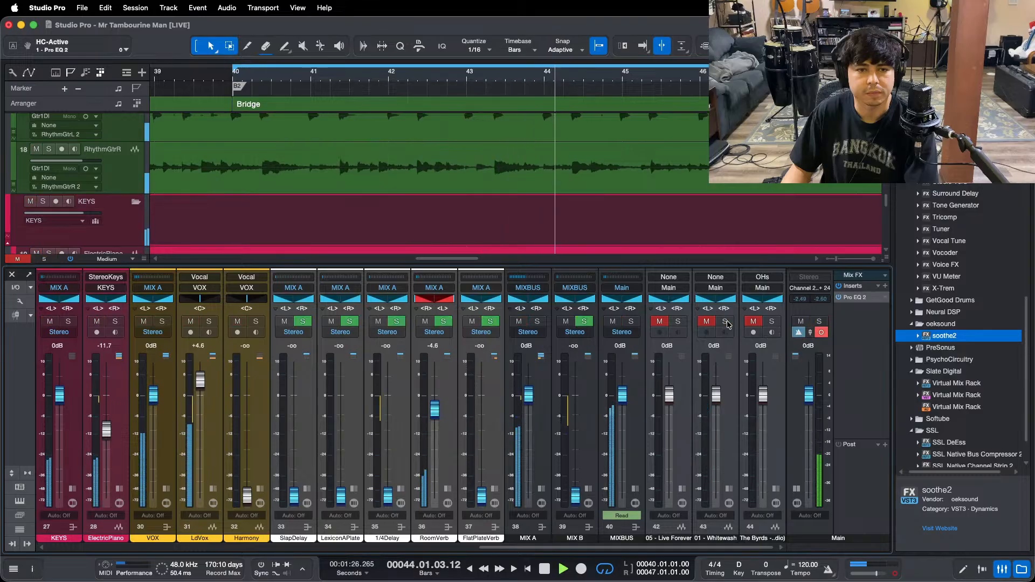
pyautogui.click(727, 324)
pyautogui.click(726, 324)
pyautogui.press('KP_1')
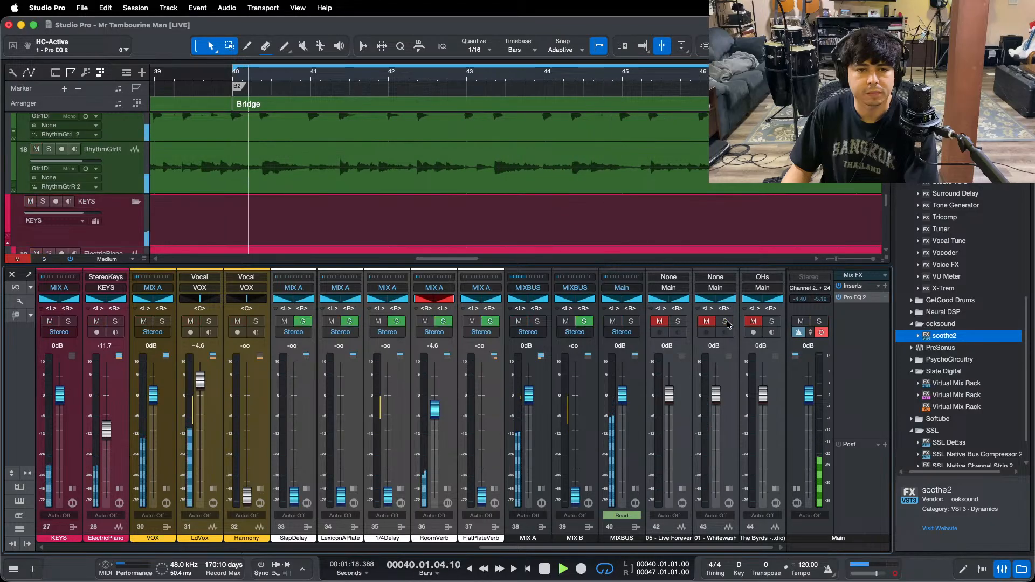
pyautogui.click(726, 322)
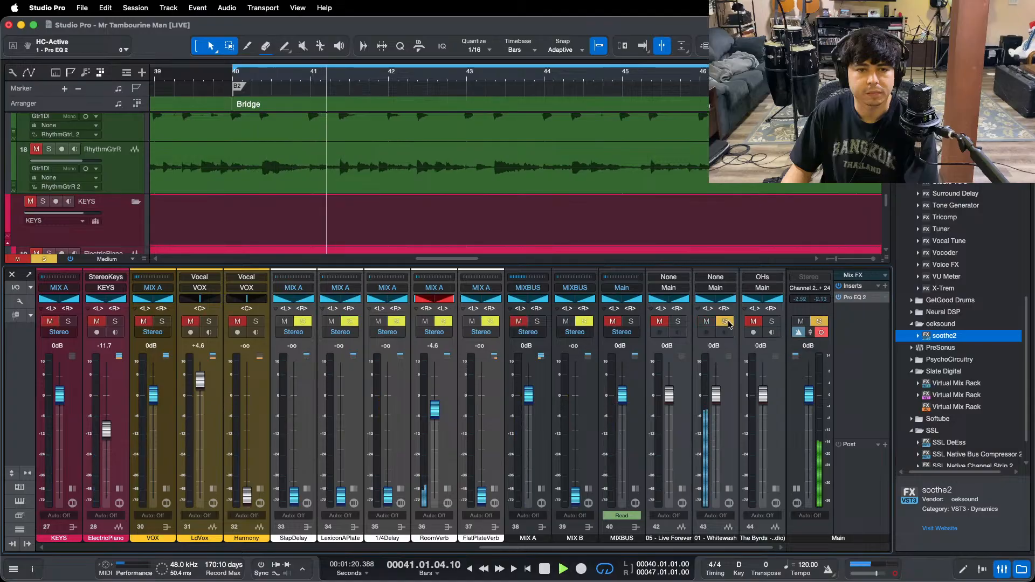
pyautogui.click(726, 322)
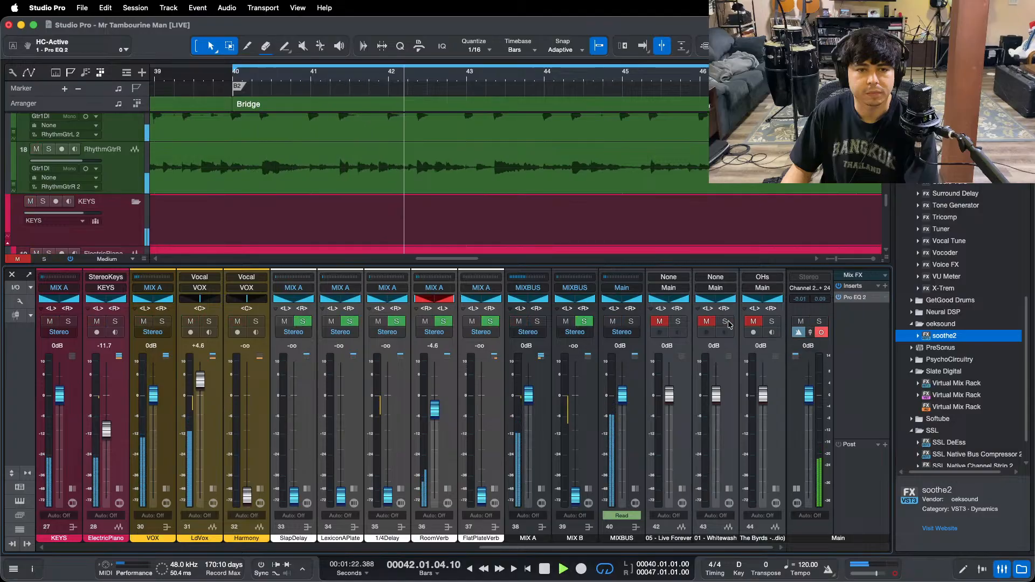
pyautogui.click(727, 322)
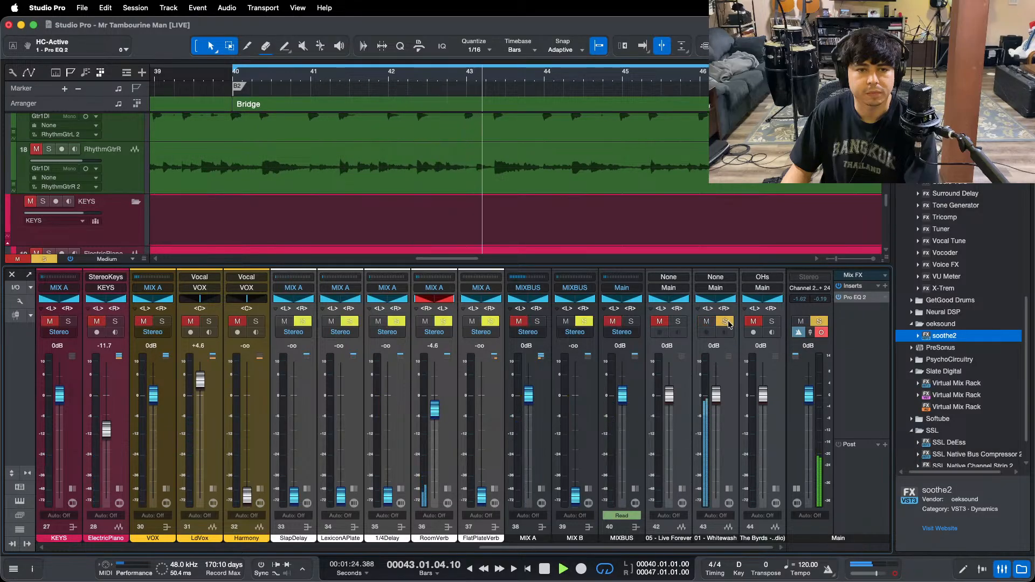
pyautogui.click(726, 323)
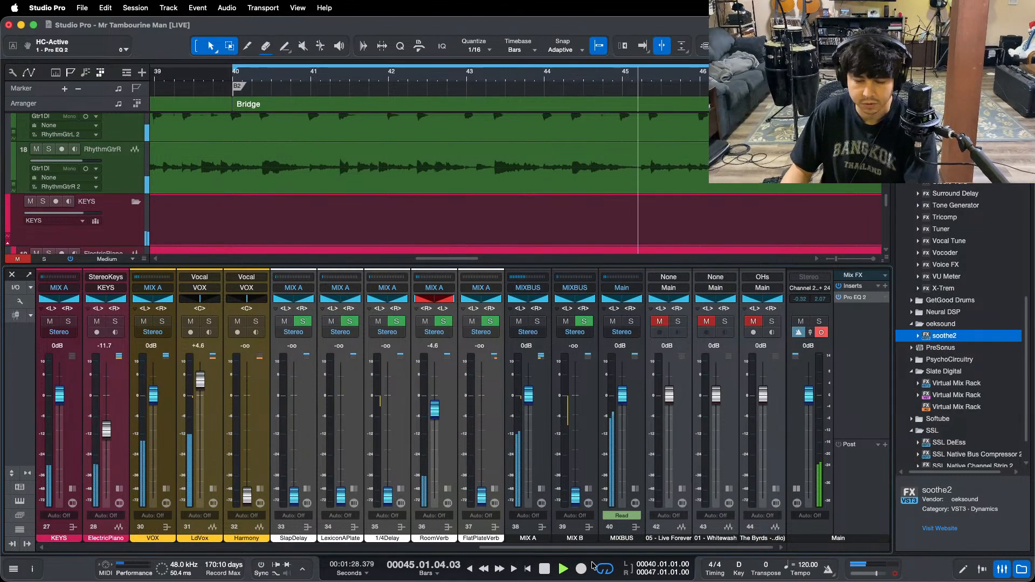
pyautogui.press('space')
pyautogui.press('space')
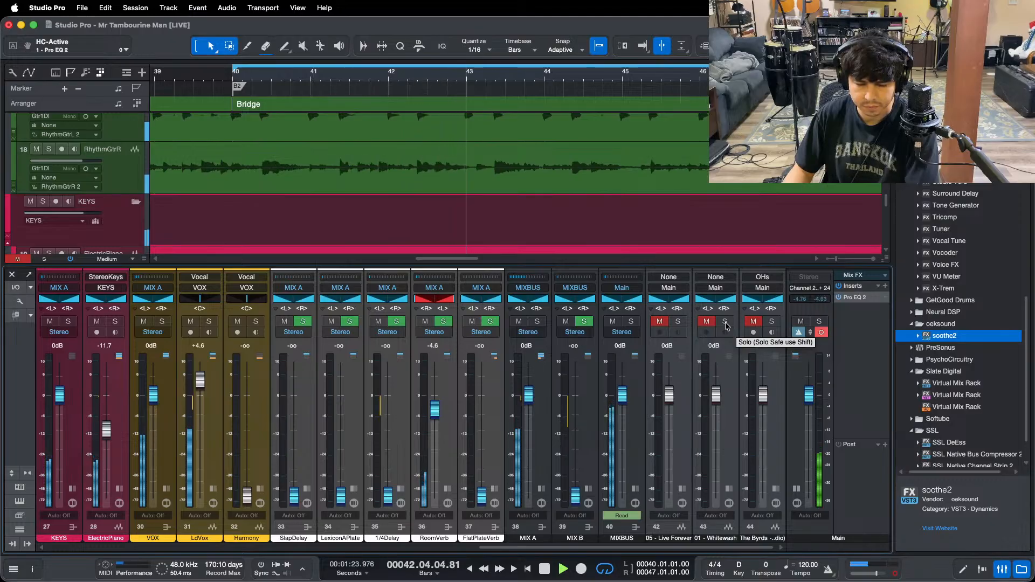
pyautogui.click(726, 322)
pyautogui.click(725, 322)
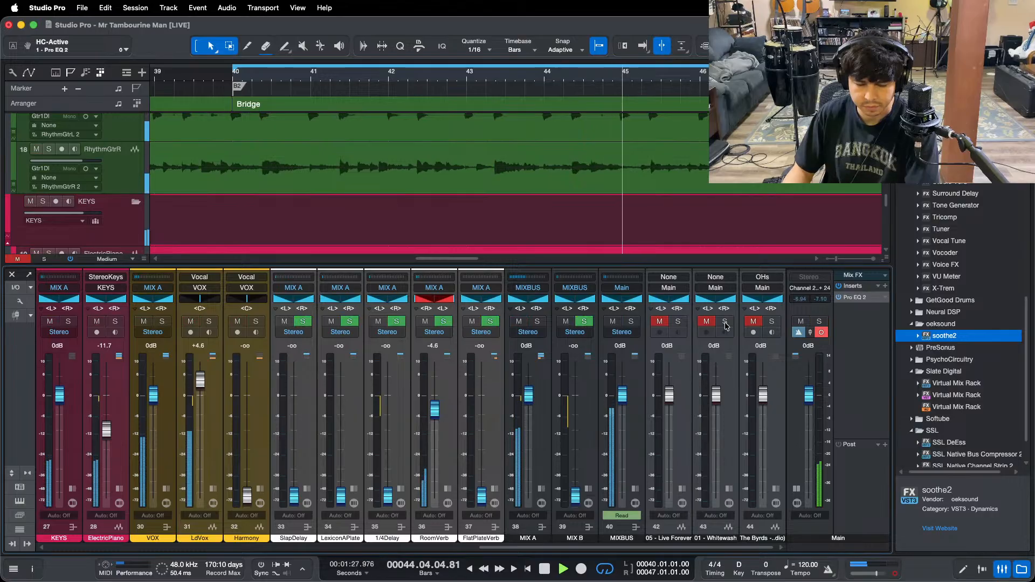
pyautogui.click(726, 323)
pyautogui.click(725, 323)
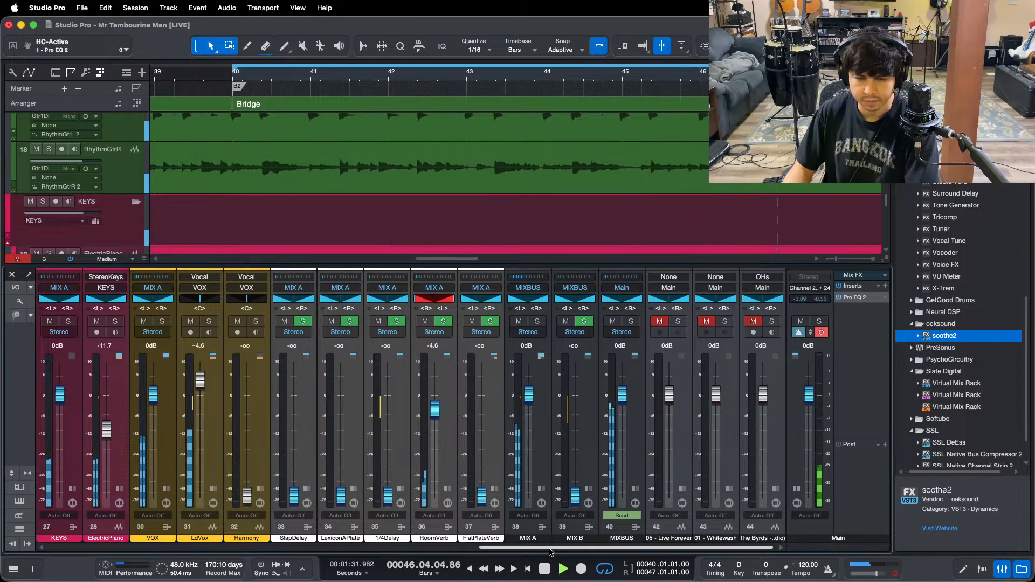
# Step: Raise the HF gain at 9 kHz in KickLvl's Pro EQ to 24 dB, checking it against 01 - Whitewash along the way
pyautogui.moveTo(486, 548); pyautogui.dragTo(3, 542)
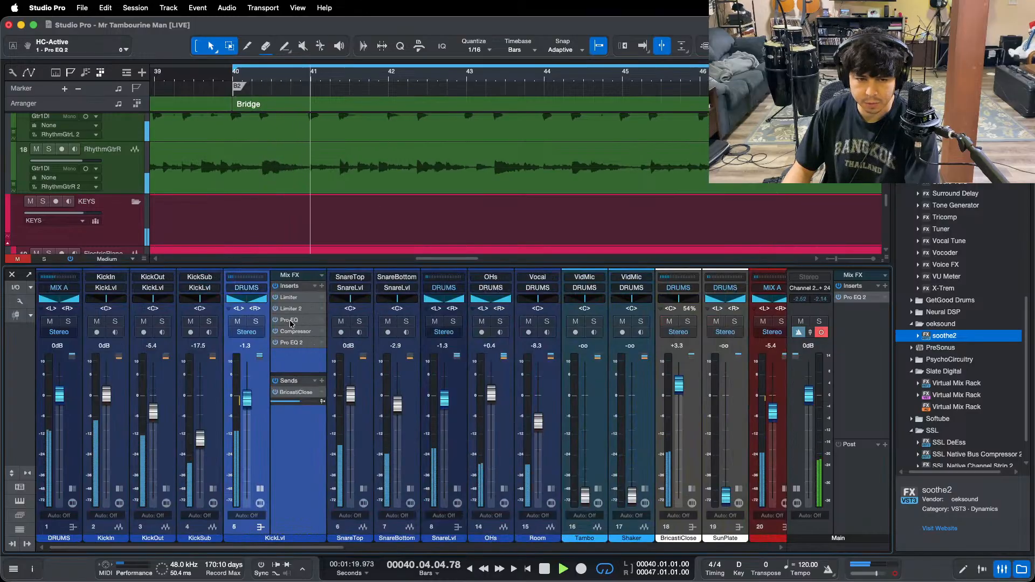
pyautogui.click(289, 343)
pyautogui.moveTo(468, 406); pyautogui.dragTo(470, 388)
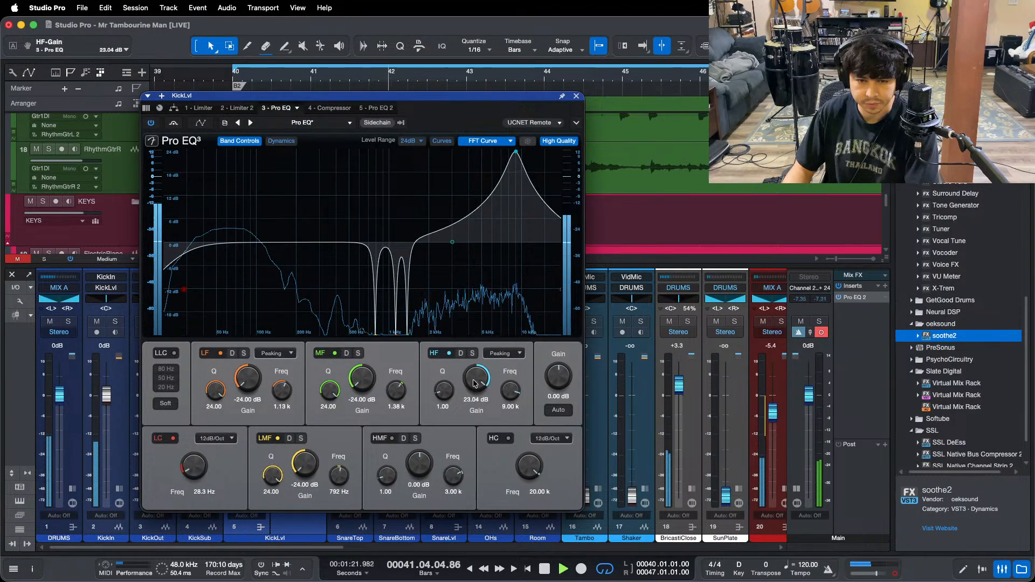
pyautogui.moveTo(305, 548); pyautogui.dragTo(736, 547)
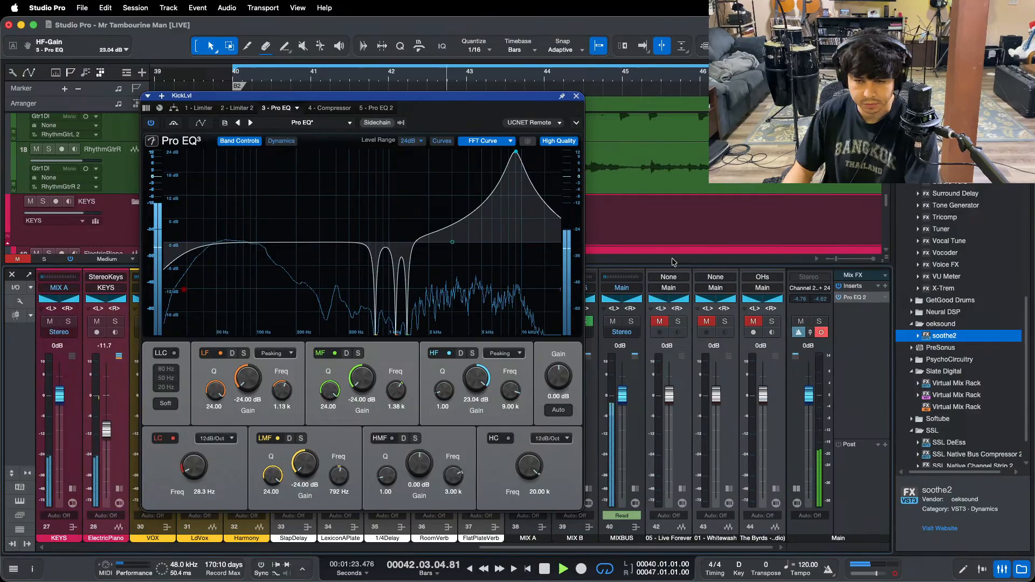
pyautogui.click(725, 322)
pyautogui.click(725, 322)
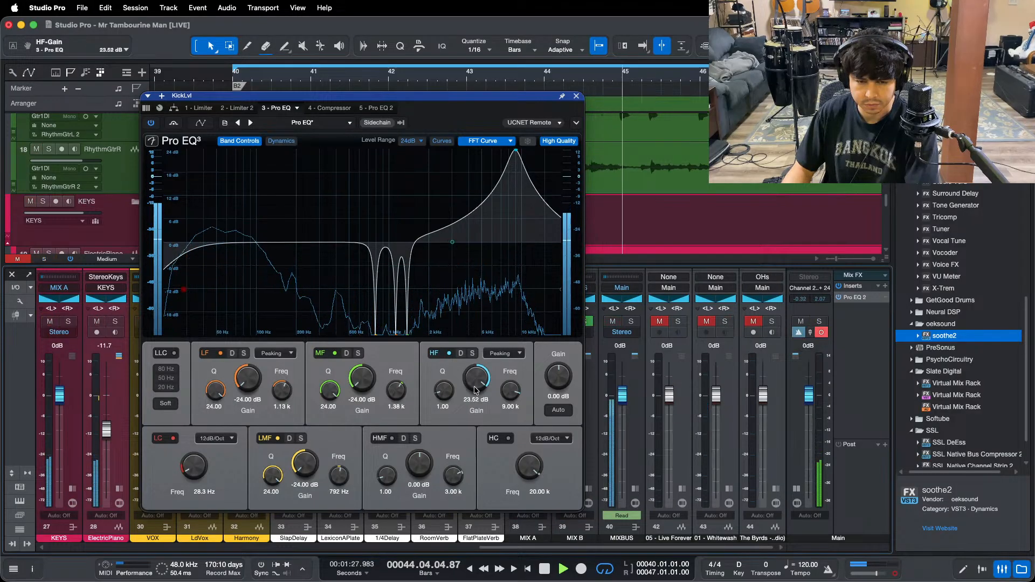
pyautogui.press('space')
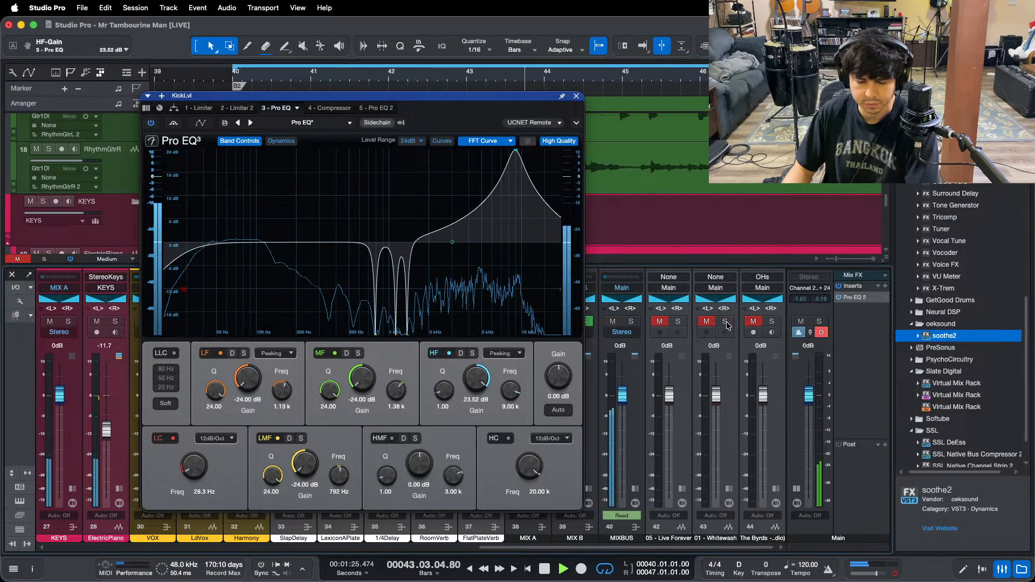
pyautogui.moveTo(472, 362); pyautogui.dragTo(473, 353)
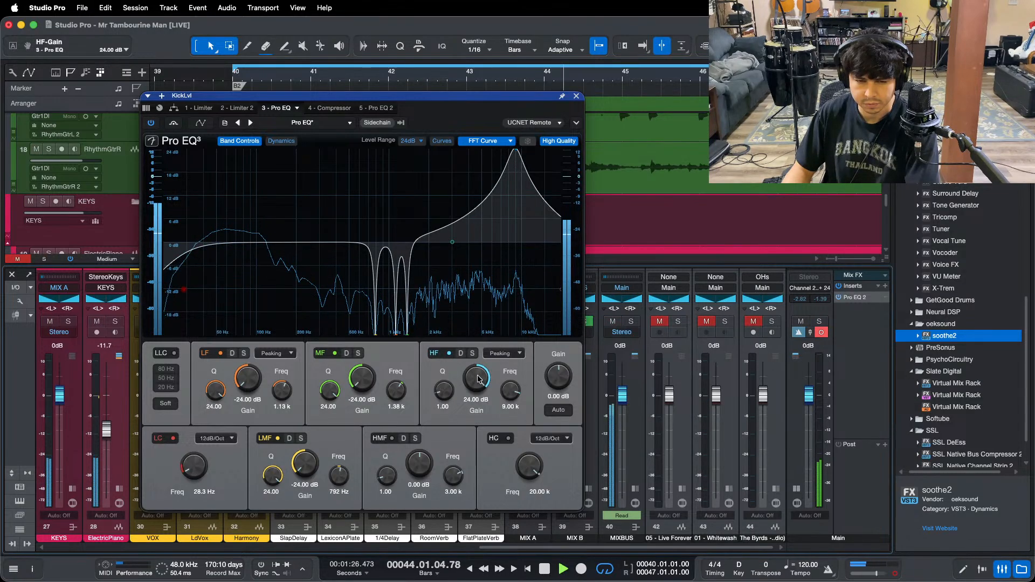
# Step: Compare the kick's boosted top end in the mix with 01 - Whitewash, restarting the Bridge loop
pyautogui.click(724, 321)
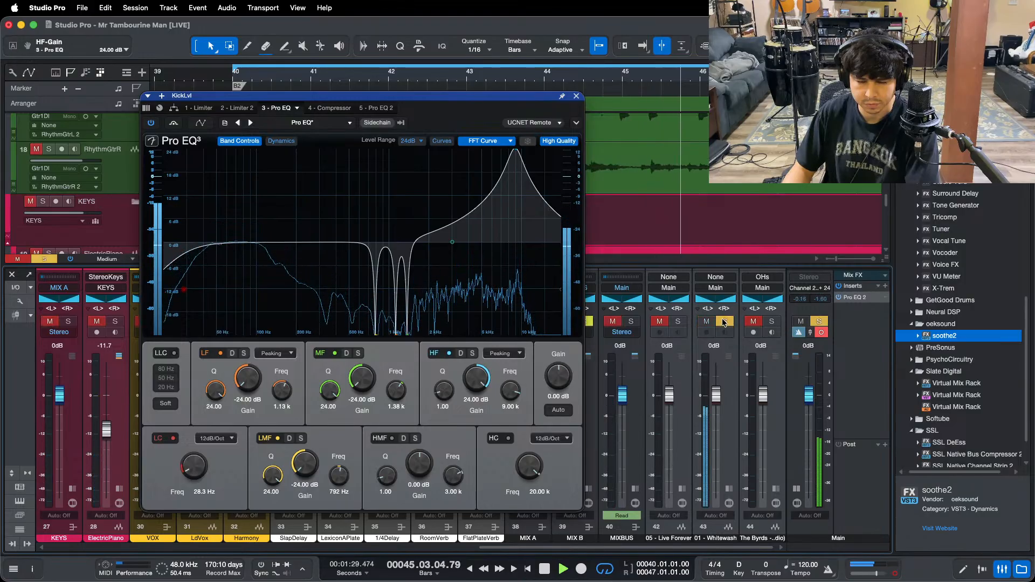
pyautogui.click(724, 321)
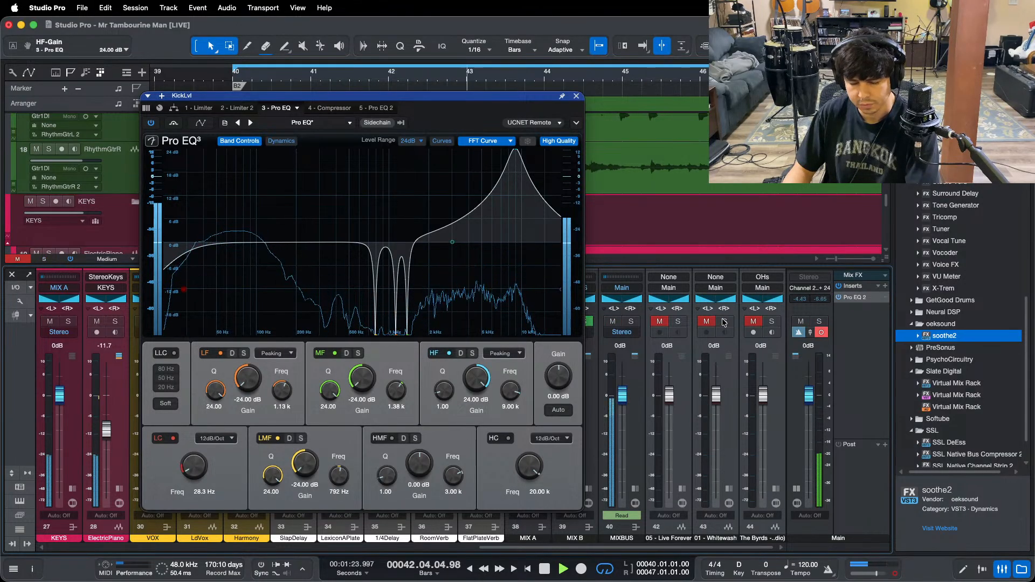
pyautogui.click(724, 321)
pyautogui.click(724, 322)
pyautogui.press('KP_1')
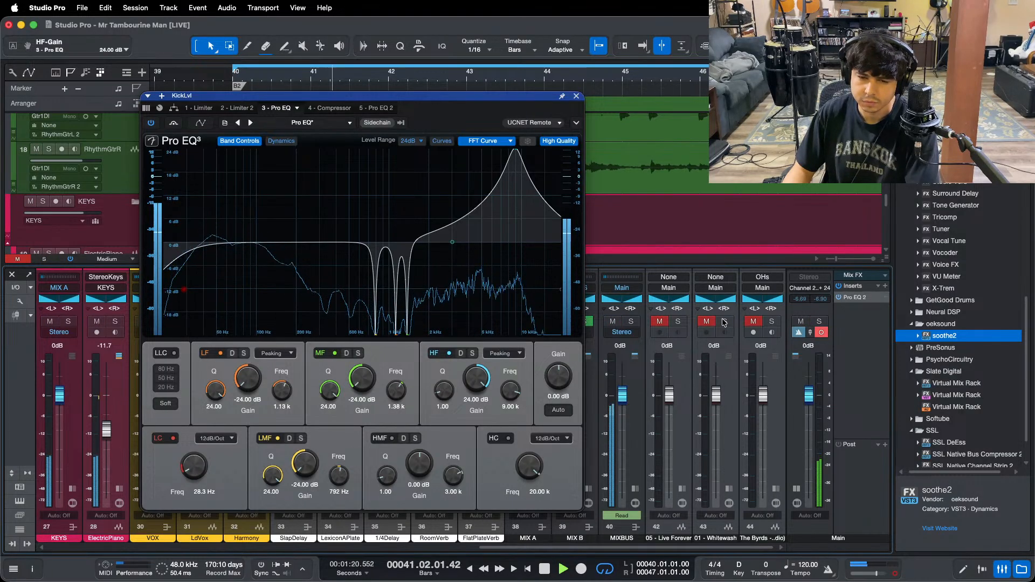
pyautogui.click(724, 322)
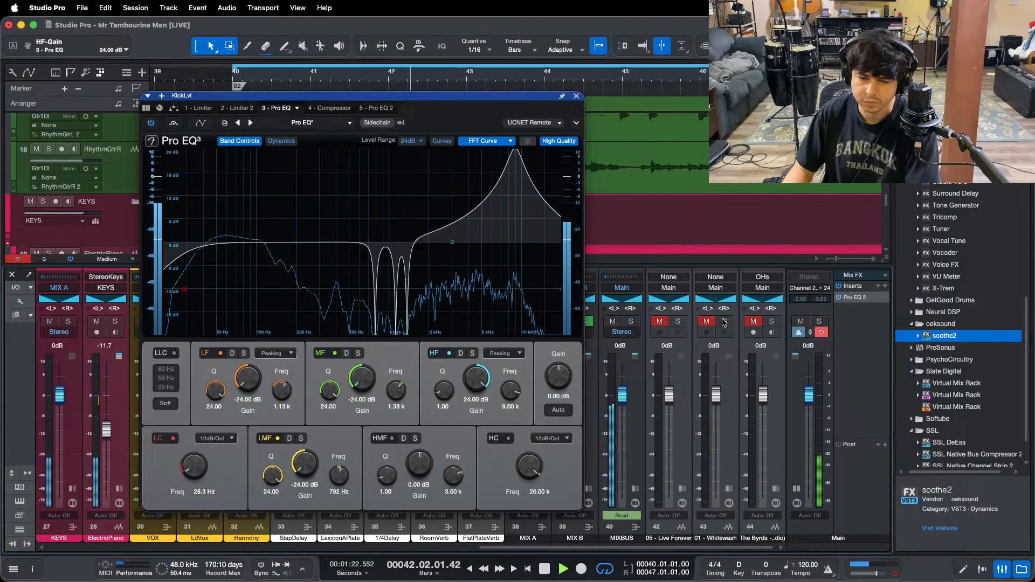
# Step: Set the HMF band in KickLvl's Pro EQ to 9 kHz with 0.48 dB of gain
pyautogui.click(450, 491)
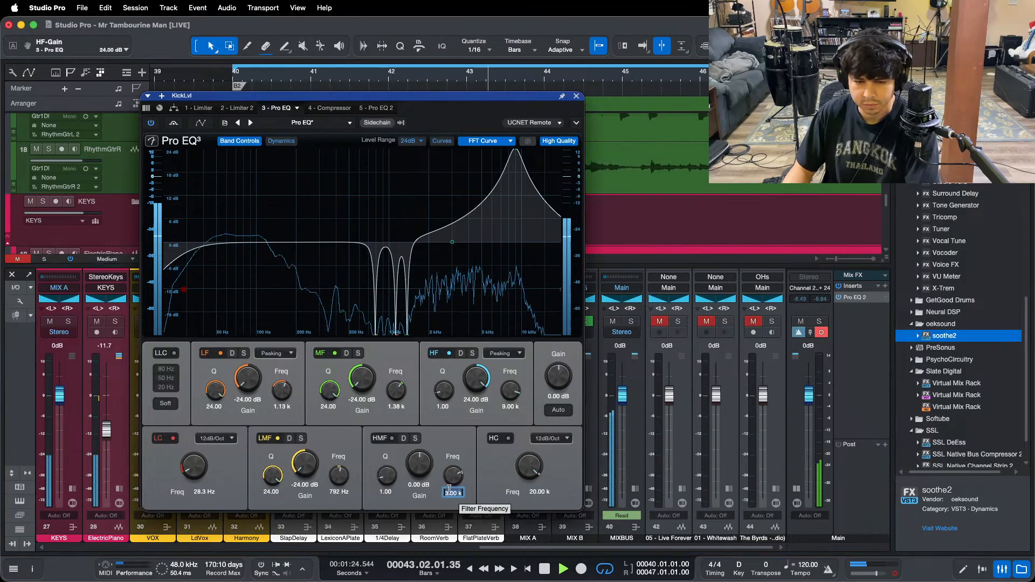
pyautogui.write('9k')
pyautogui.press('Return')
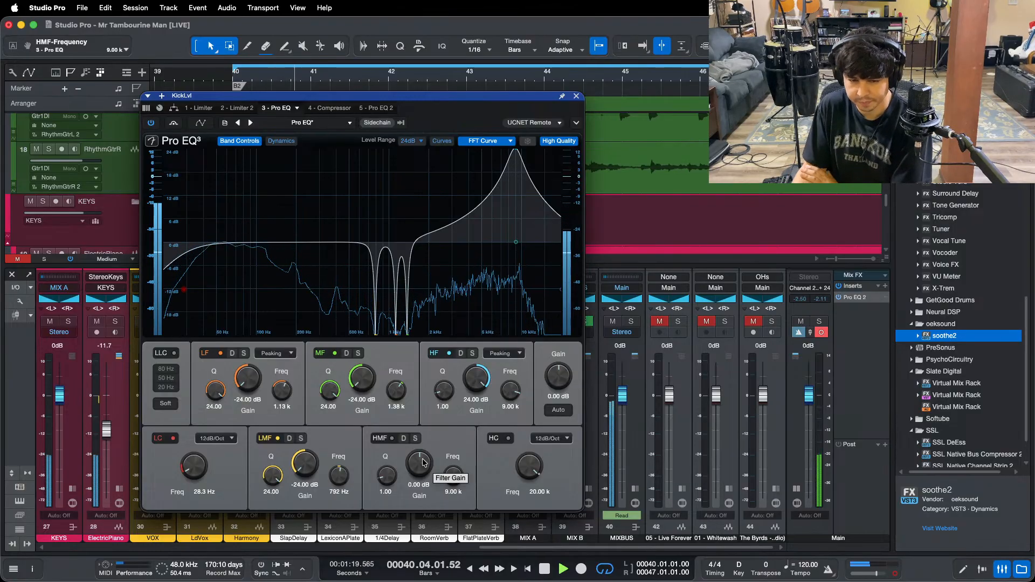
pyautogui.moveTo(424, 463); pyautogui.dragTo(463, 449)
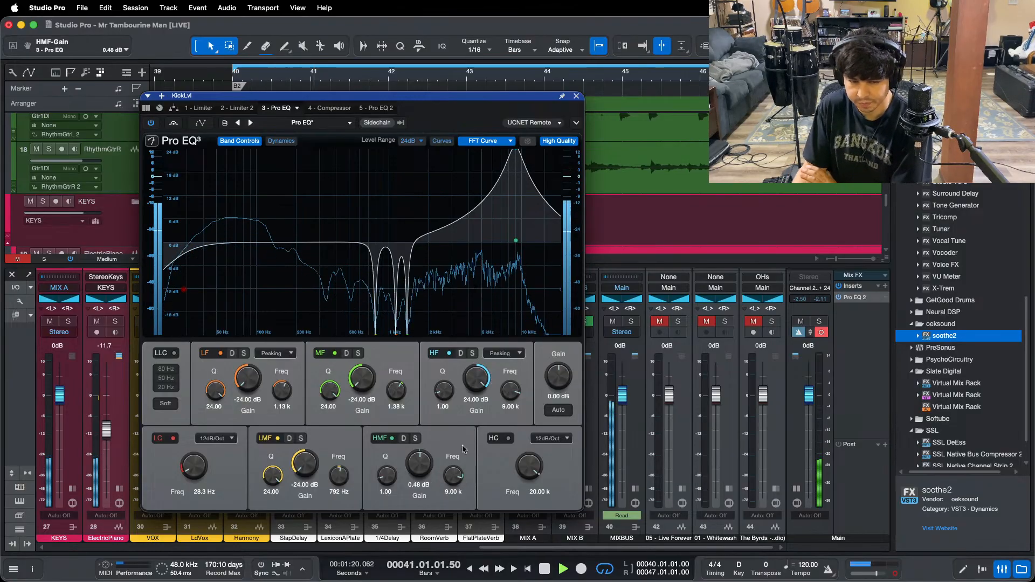
# Step: Compare the mix with 01 - Whitewash, The Byrds and 05 - Live Forever by soloing each reference, and close the kick EQ
pyautogui.click(725, 324)
pyautogui.click(725, 322)
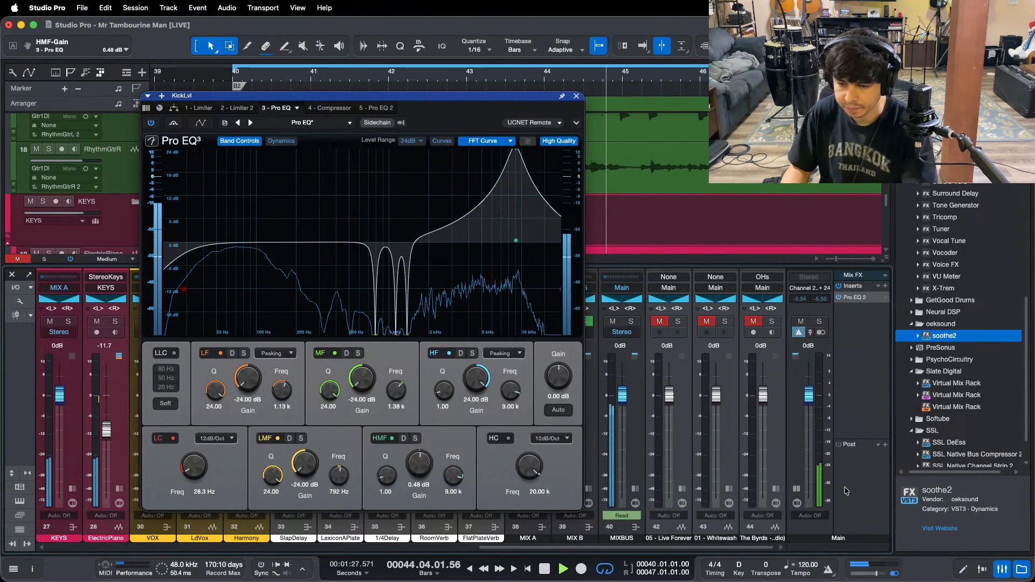
pyautogui.click(777, 322)
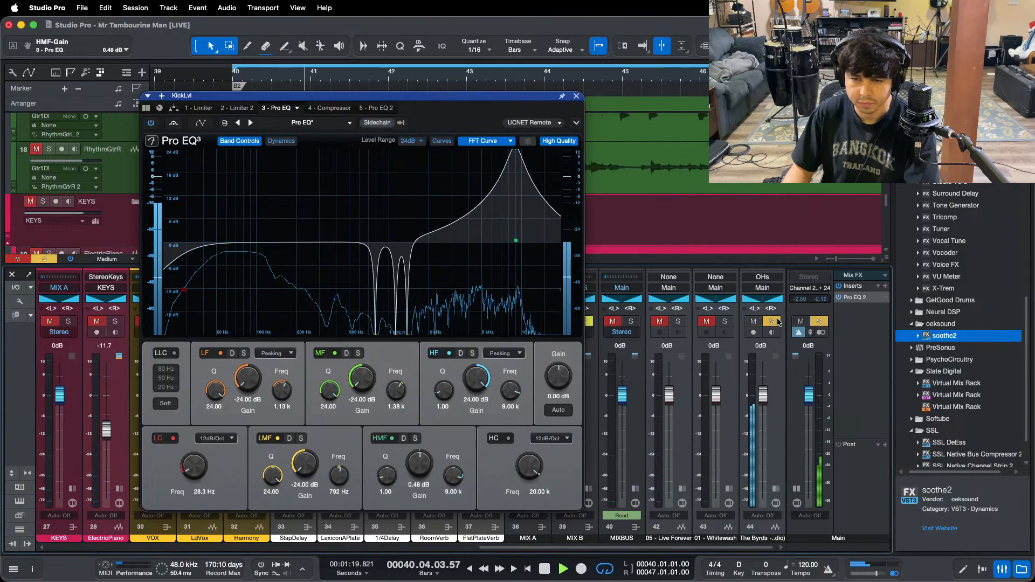
pyautogui.click(775, 321)
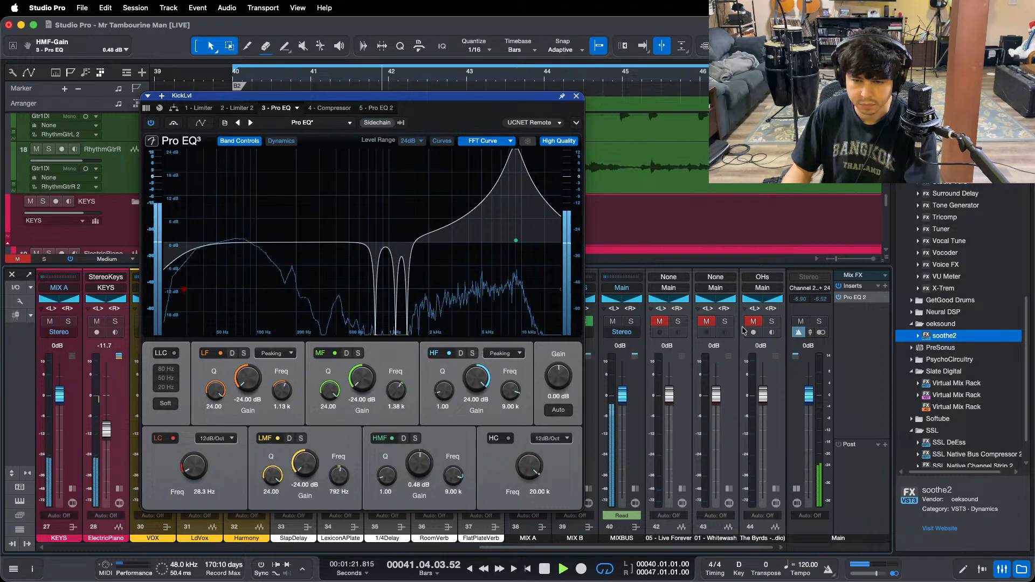
pyautogui.click(772, 322)
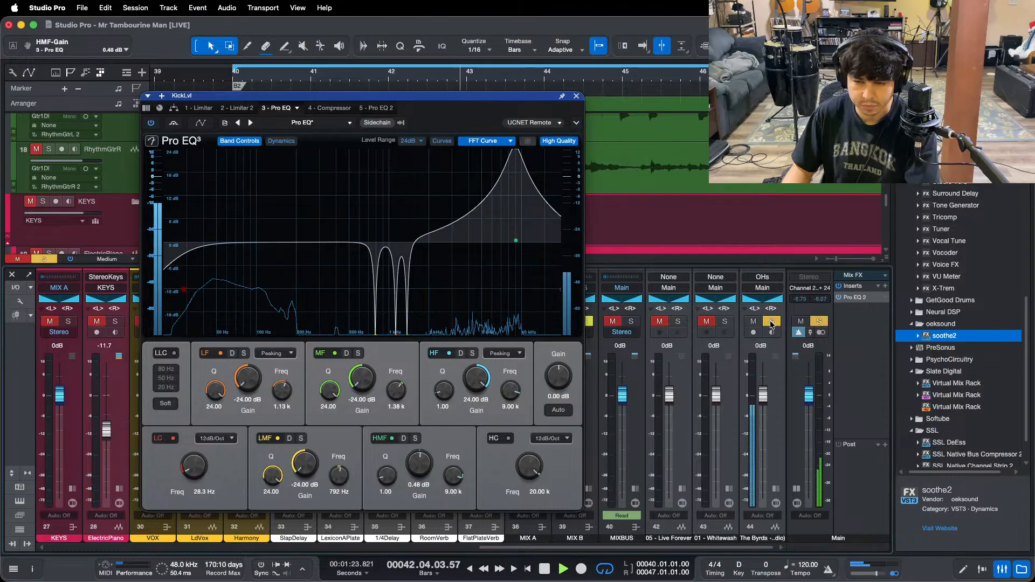
pyautogui.click(772, 322)
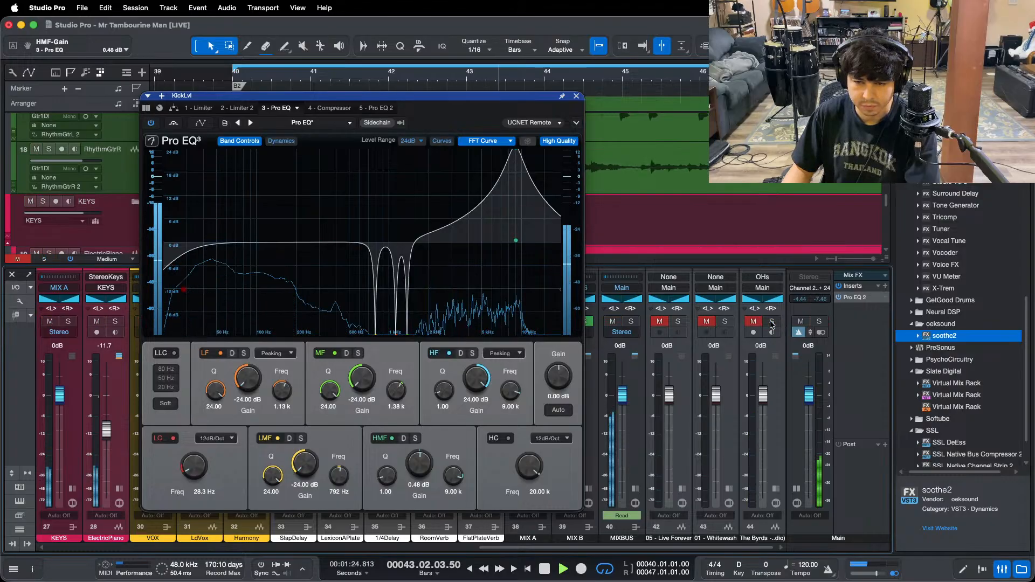
pyautogui.click(678, 321)
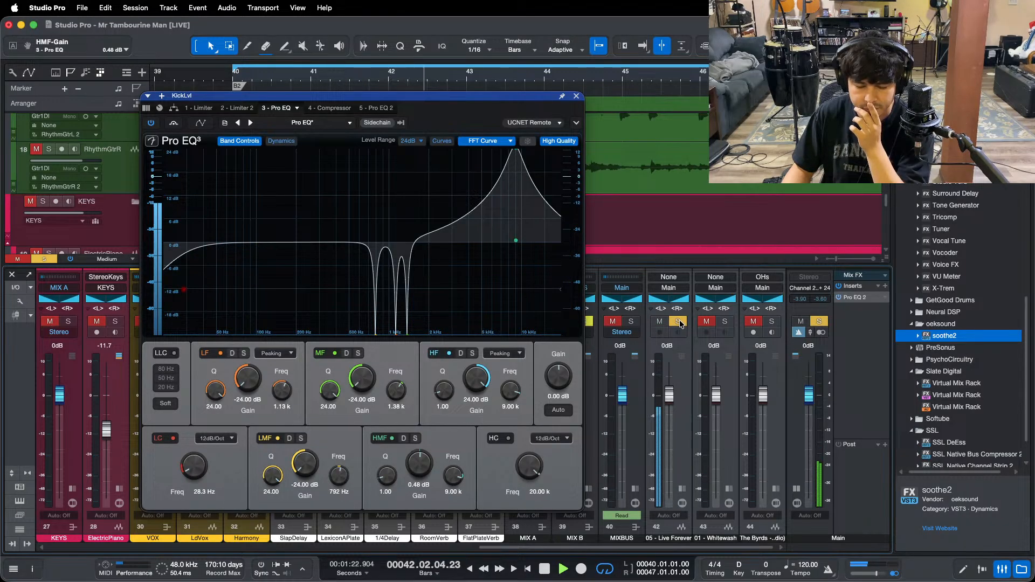
pyautogui.click(679, 321)
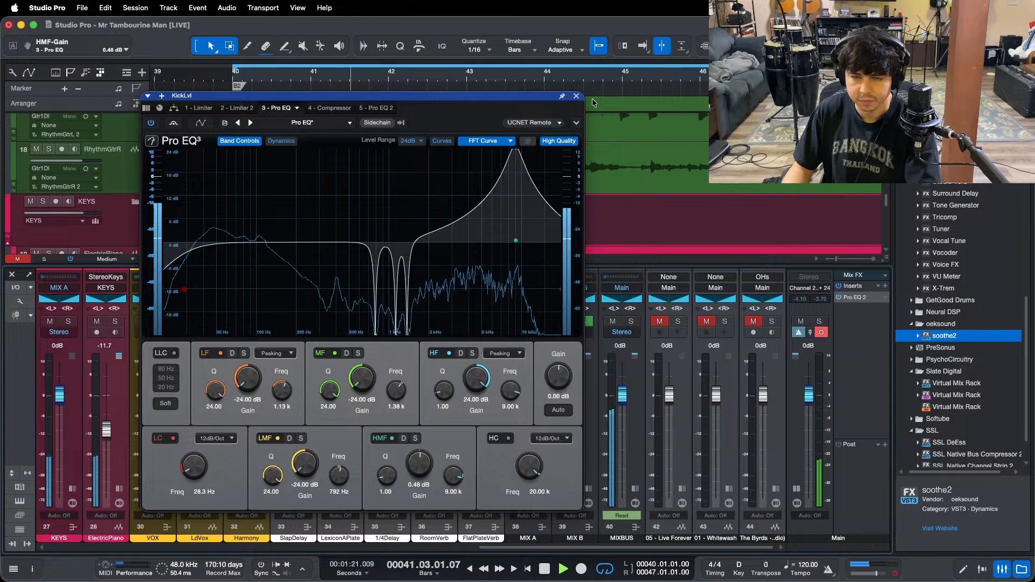
pyautogui.click(577, 96)
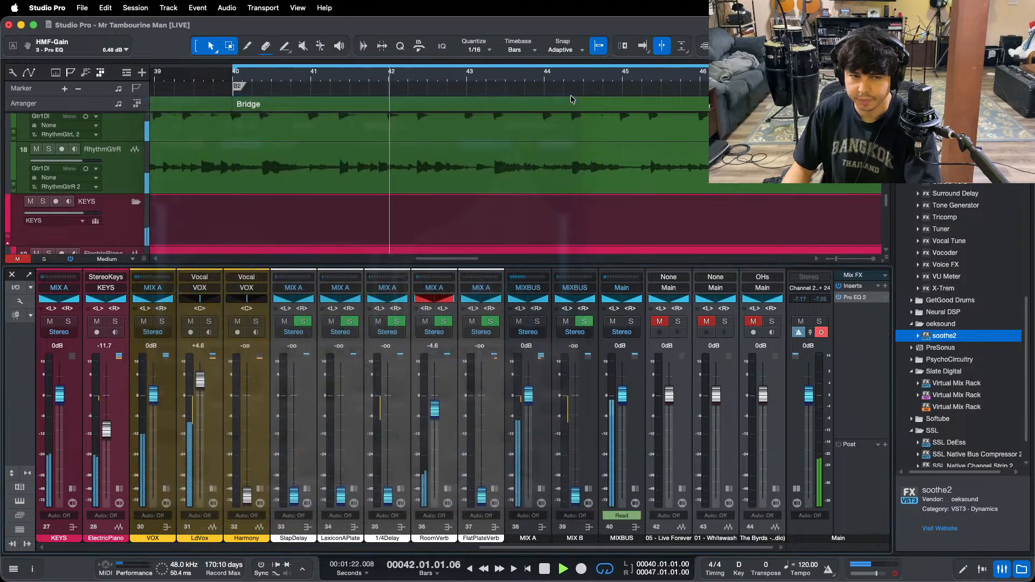
# Step: Adjust the 8 kHz HF gain in LdVox's Pro EQ to 4.32 dB while comparing the mix with 05 - Live Forever
pyautogui.click(214, 489)
pyautogui.doubleClick(248, 287)
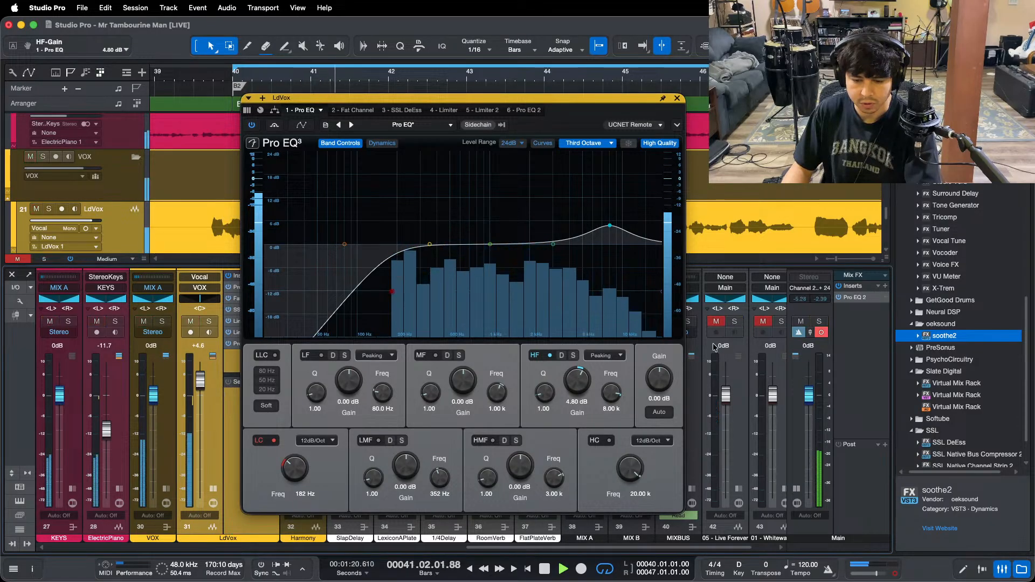
pyautogui.click(735, 322)
pyautogui.click(735, 322)
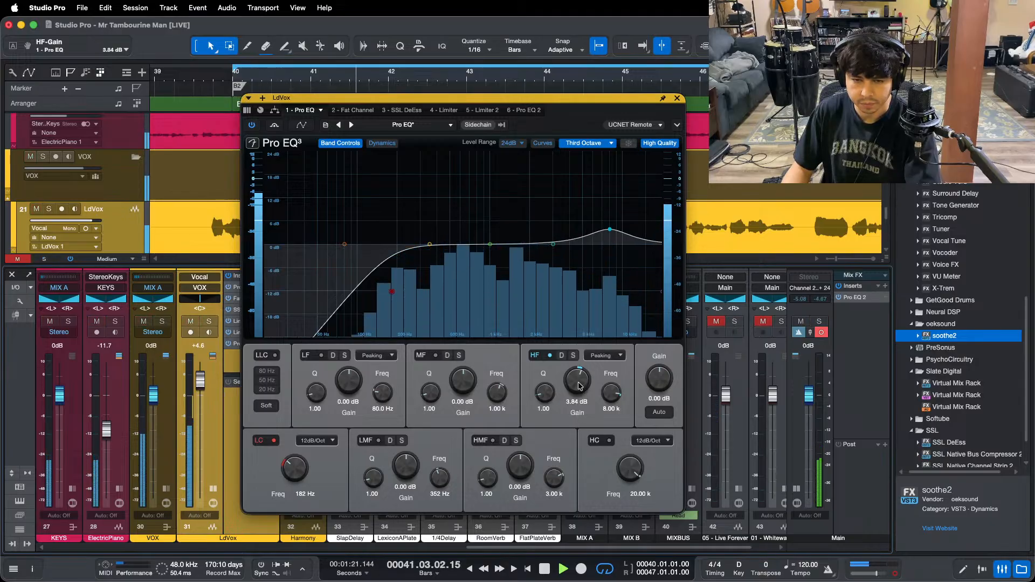
pyautogui.click(736, 322)
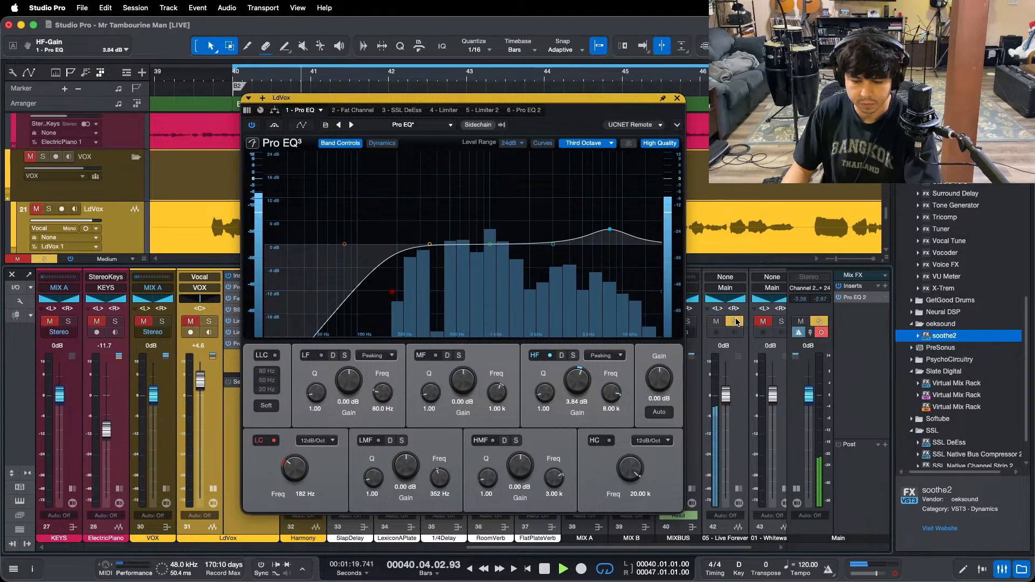
pyautogui.click(736, 322)
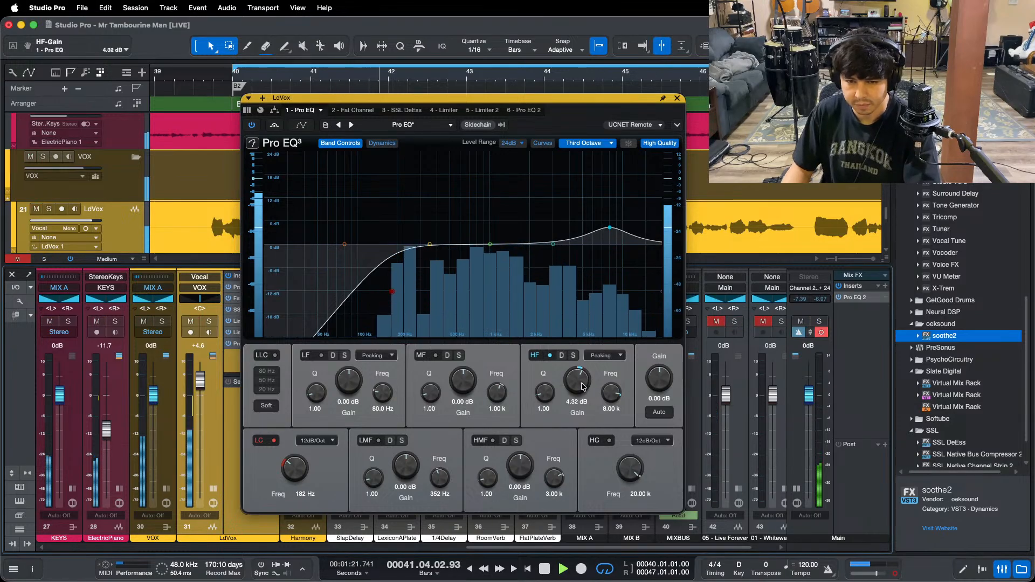
# Step: Band-limit the Main output with its Pro EQ 2: low cut at 4.96 kHz and high cut enabled at 9.82 kHz
pyautogui.click(735, 322)
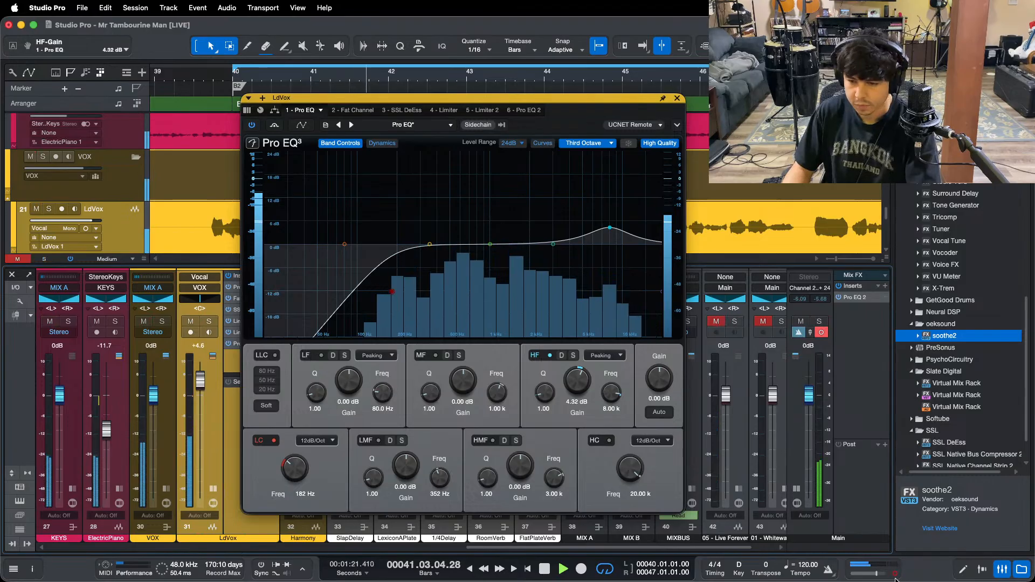
pyautogui.press('space')
pyautogui.click(854, 298)
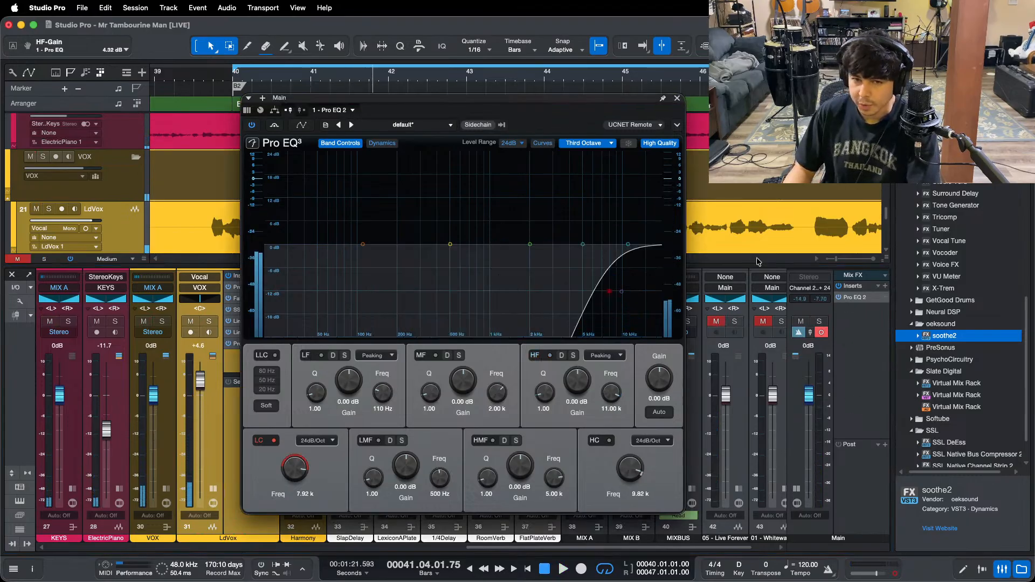
pyautogui.moveTo(612, 292); pyautogui.dragTo(582, 292)
pyautogui.moveTo(600, 579)
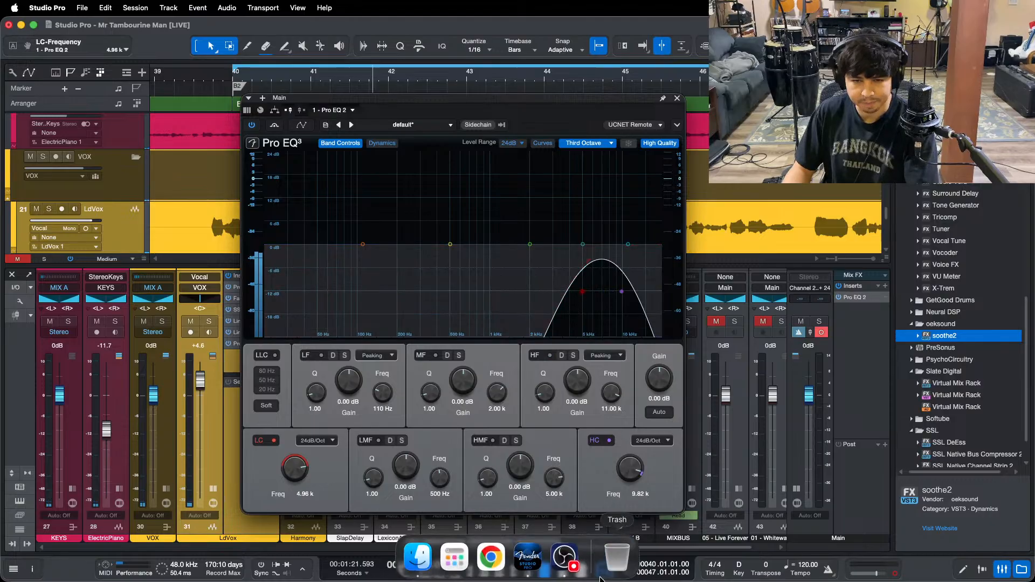
pyautogui.click(564, 556)
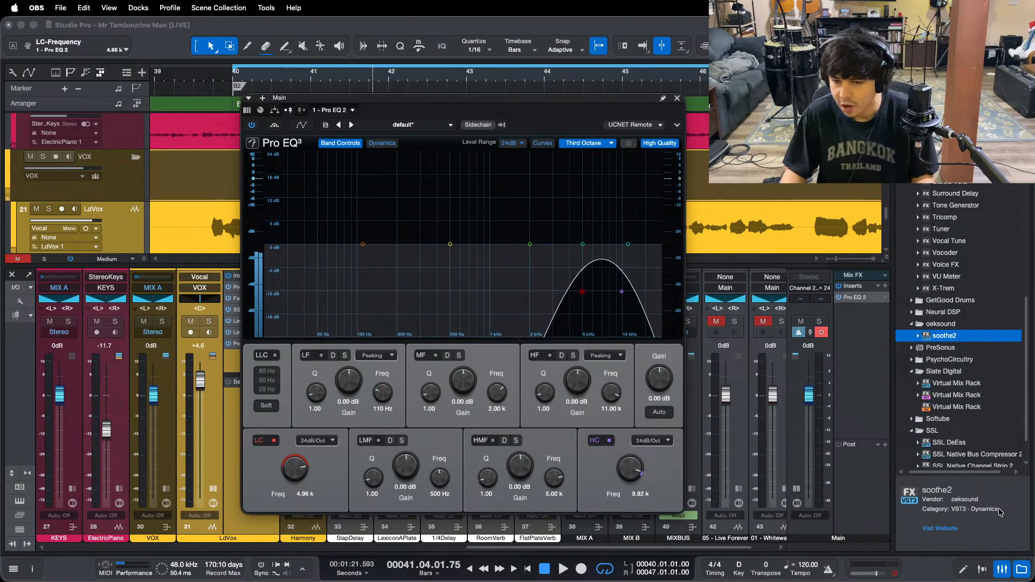
pyautogui.click(879, 381)
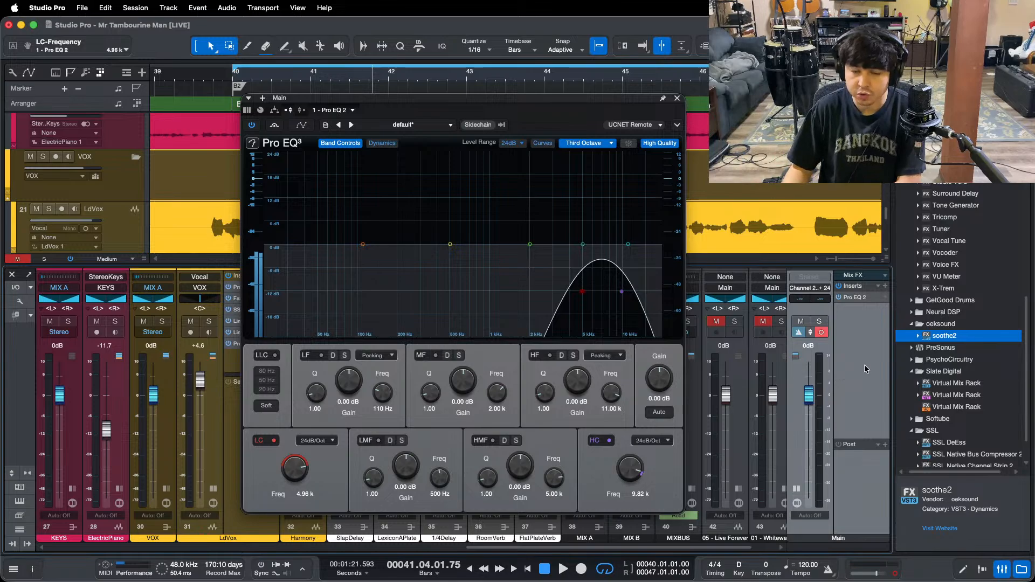
# Step: Play the bridge and compare the mix with the soloed Live Forever reference through the Main EQ filter, then close the EQ
pyautogui.press('space')
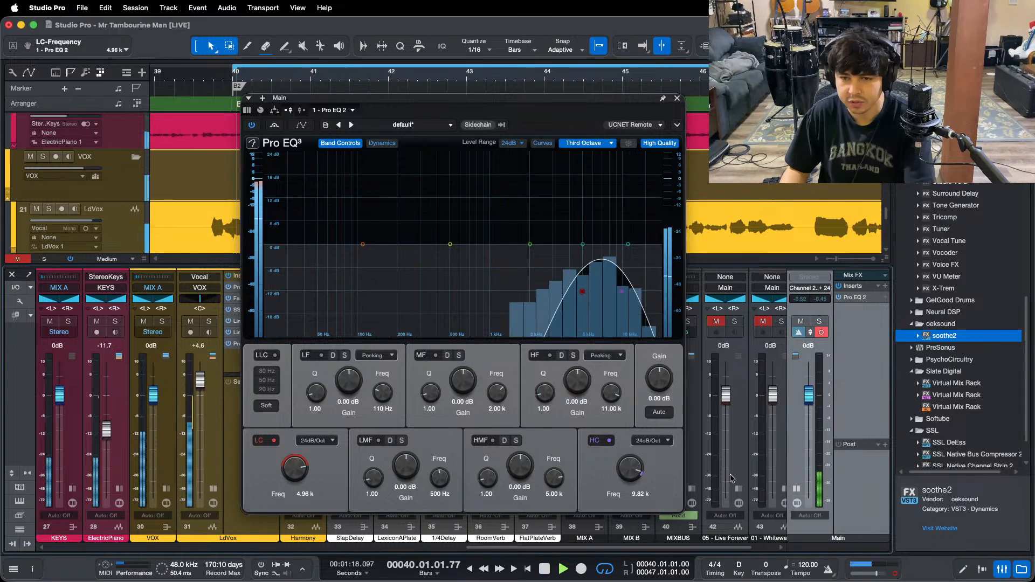
pyautogui.click(734, 323)
pyautogui.click(734, 323)
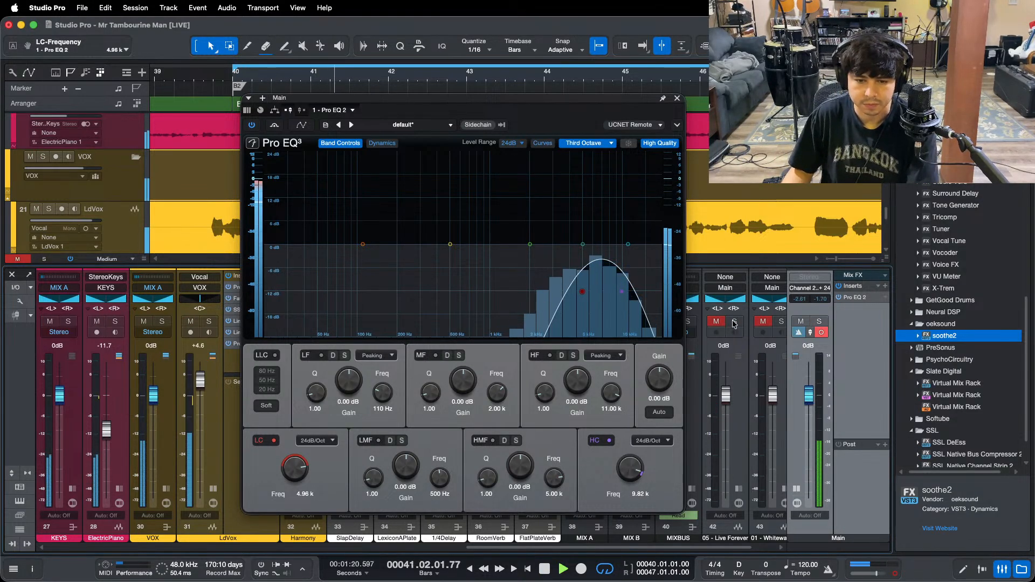
pyautogui.press('space')
pyautogui.press('space')
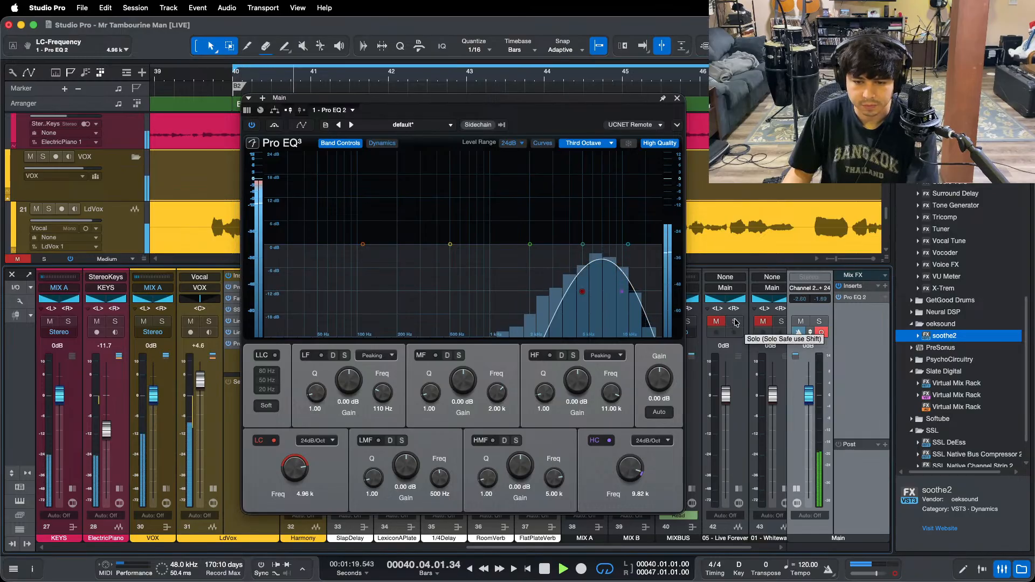
pyautogui.click(677, 98)
pyautogui.press('space')
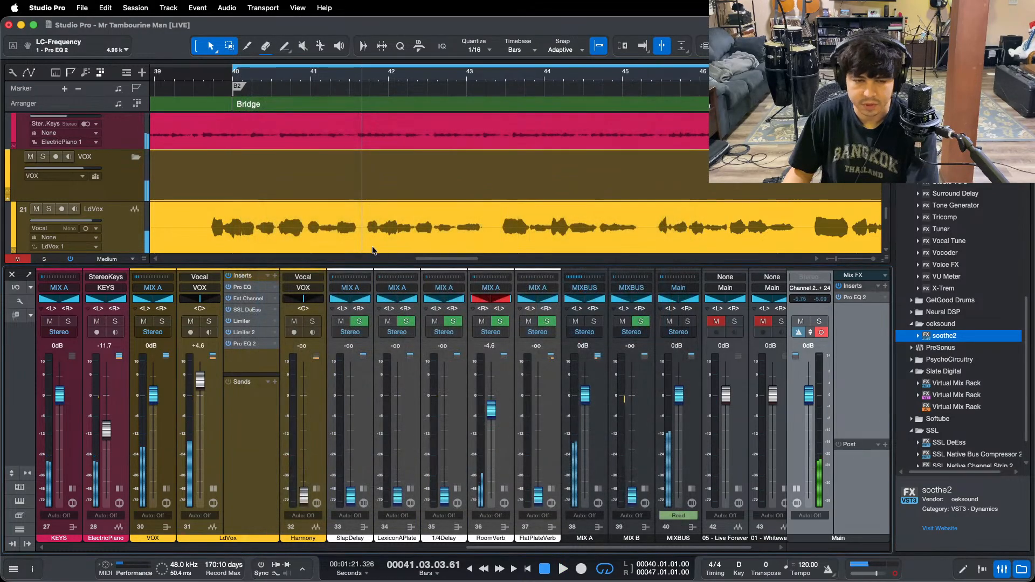
# Step: Raise the HF gain in the LdVox channel's Pro EQ to 5.28 dB while comparing with the Live Forever reference
pyautogui.doubleClick(252, 287)
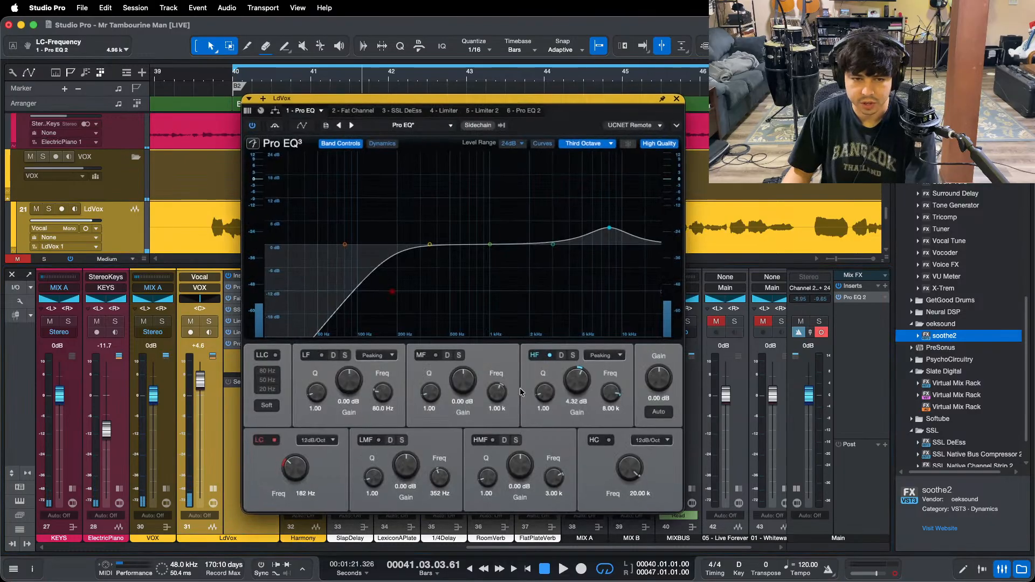
pyautogui.press('space')
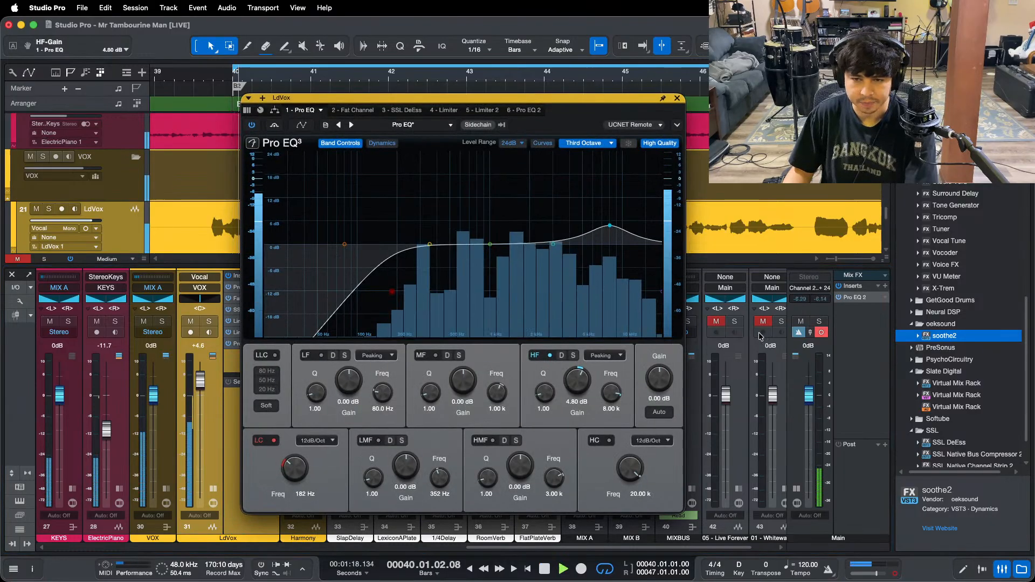
pyautogui.click(734, 321)
pyautogui.click(735, 321)
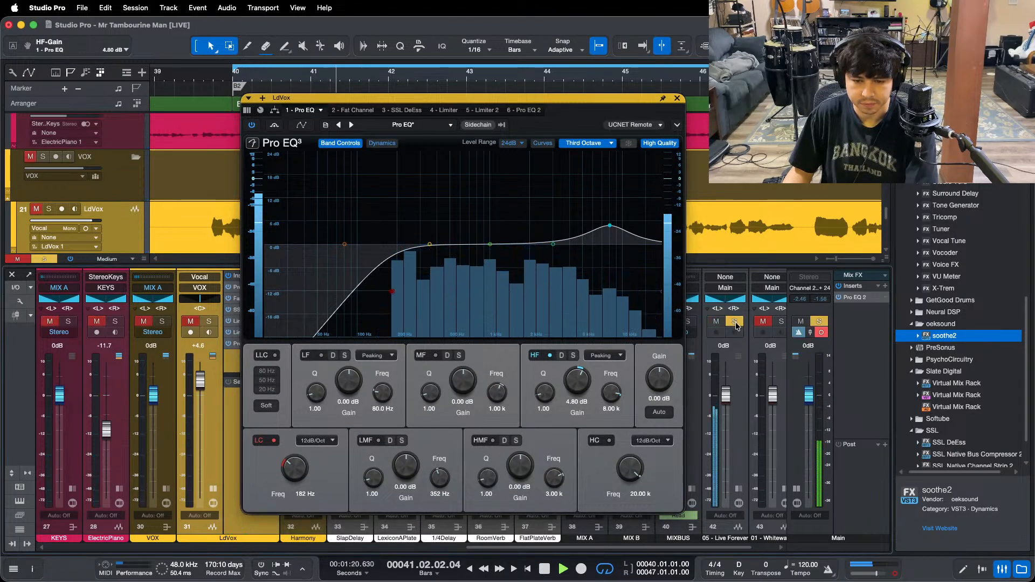
pyautogui.moveTo(583, 393); pyautogui.dragTo(584, 387)
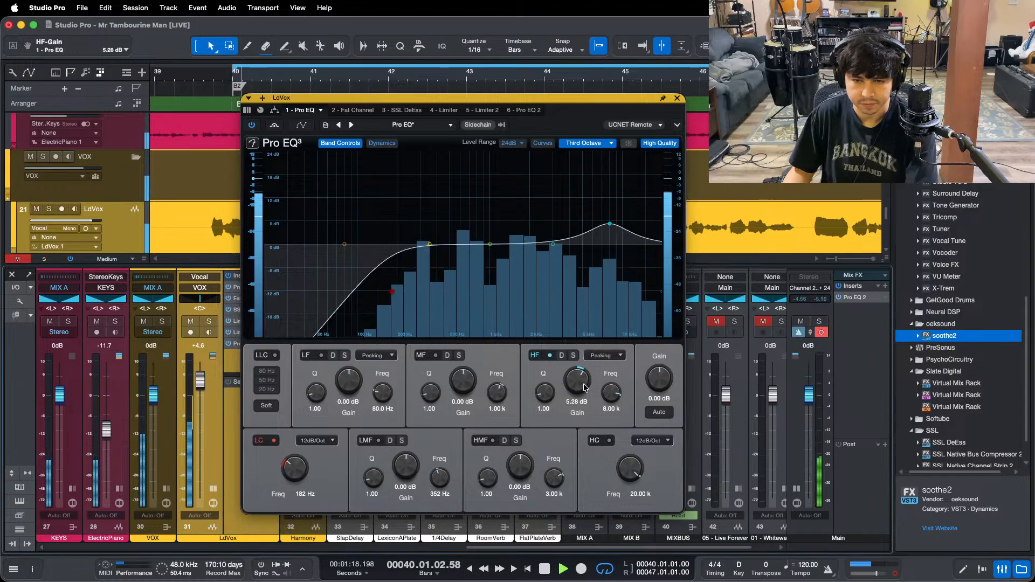
pyautogui.click(734, 321)
pyautogui.click(734, 322)
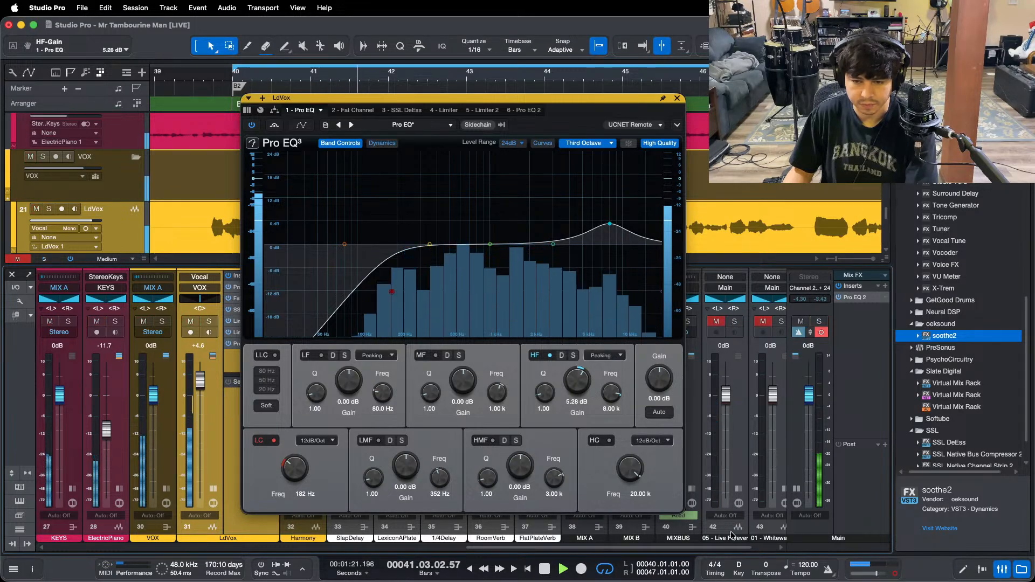
# Step: Compare the bridge mix with the Whitewash reference by toggling the reference track's solo during playback
pyautogui.click(781, 323)
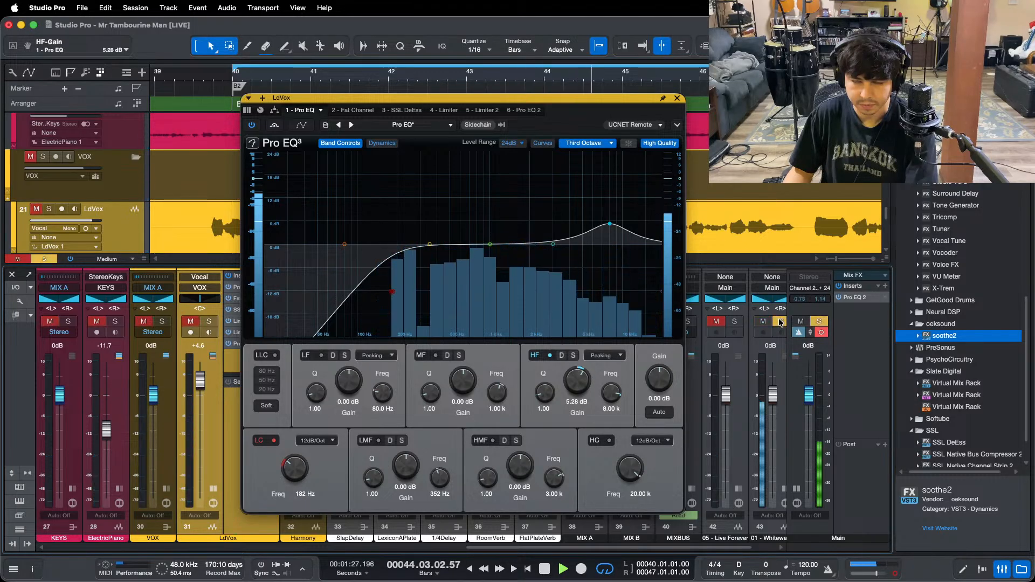
pyautogui.click(781, 322)
pyautogui.press('KP_1')
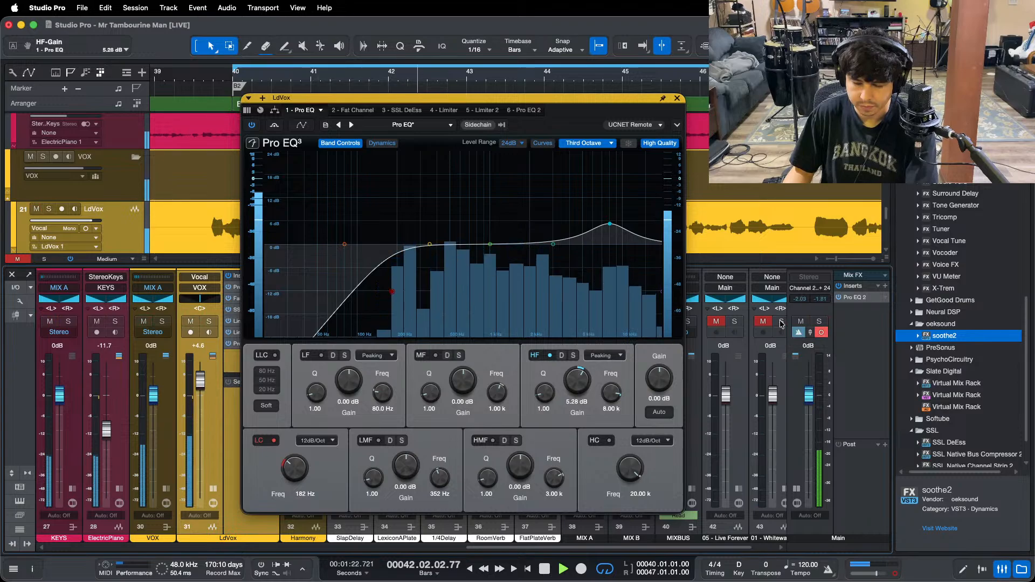
pyautogui.click(781, 322)
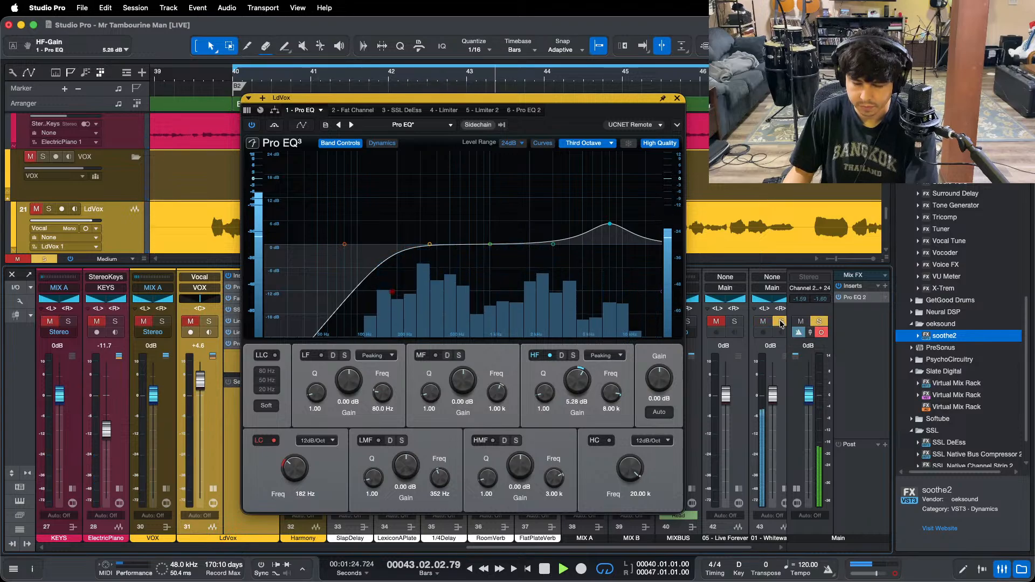
pyautogui.click(781, 322)
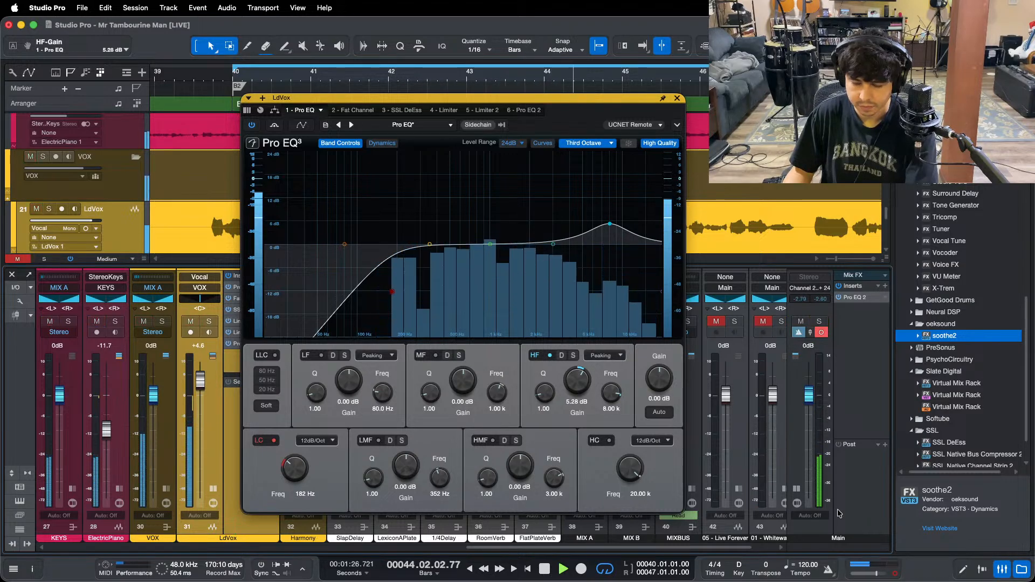
# Step: Switch the Main output from mono to stereo and compare the bridge with the Live Forever reference
pyautogui.click(821, 332)
pyautogui.press('KP_1')
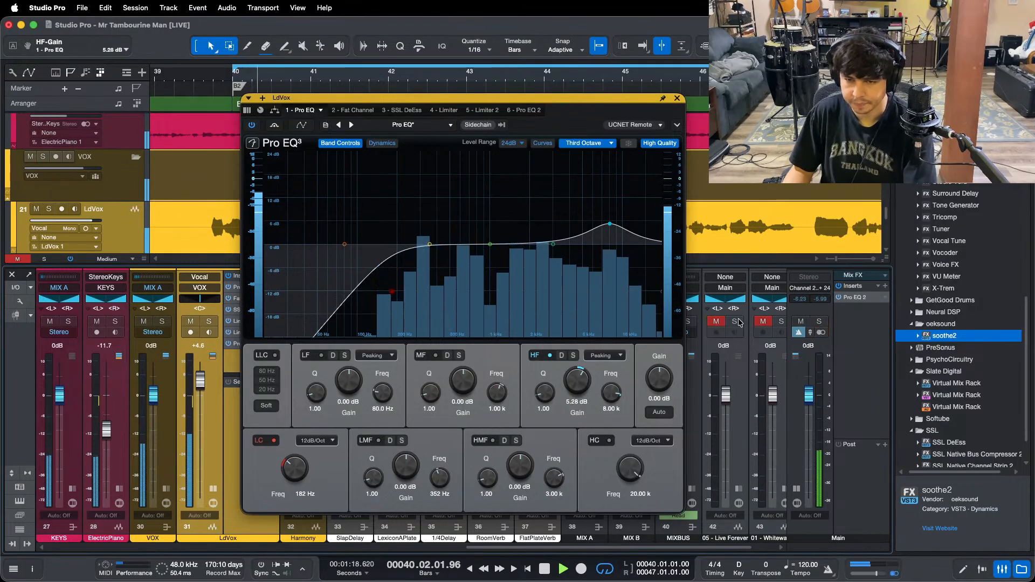
pyautogui.click(736, 322)
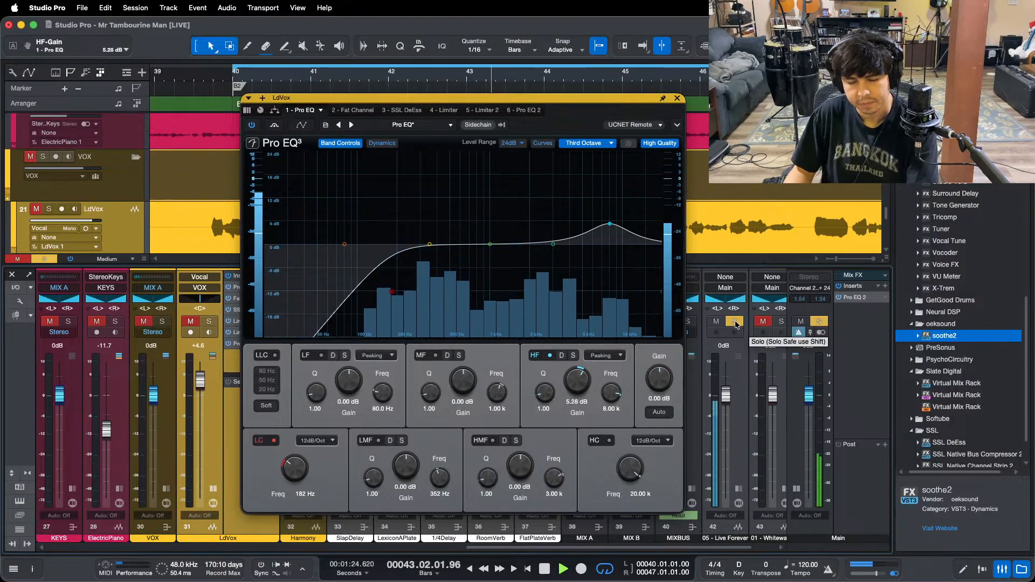
pyautogui.click(736, 322)
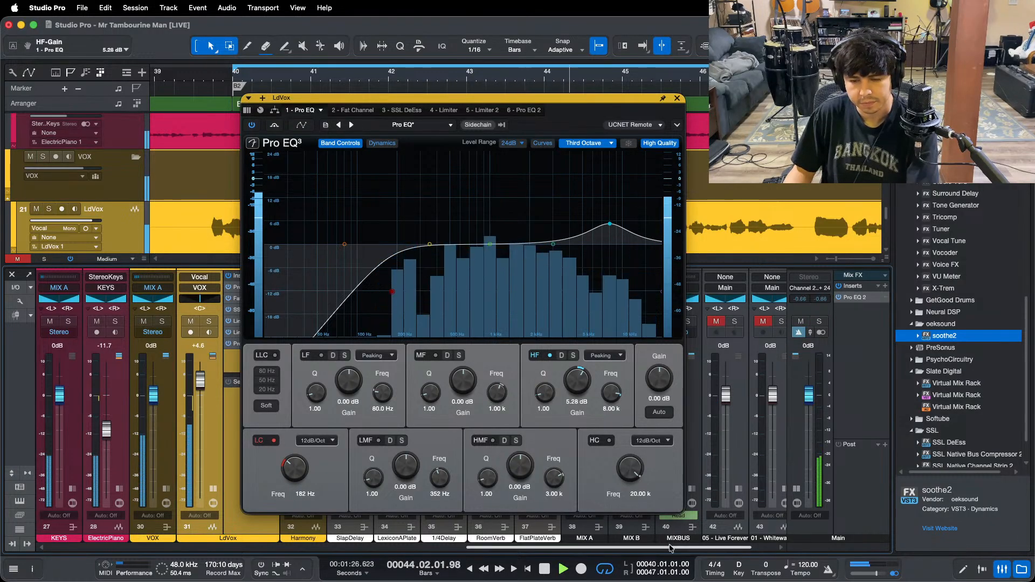
# Step: Compare the mix with The Byrds reference track and once more with Live Forever by soloing each in turn
pyautogui.hscroll(2, 752, 322)
pyautogui.click(768, 321)
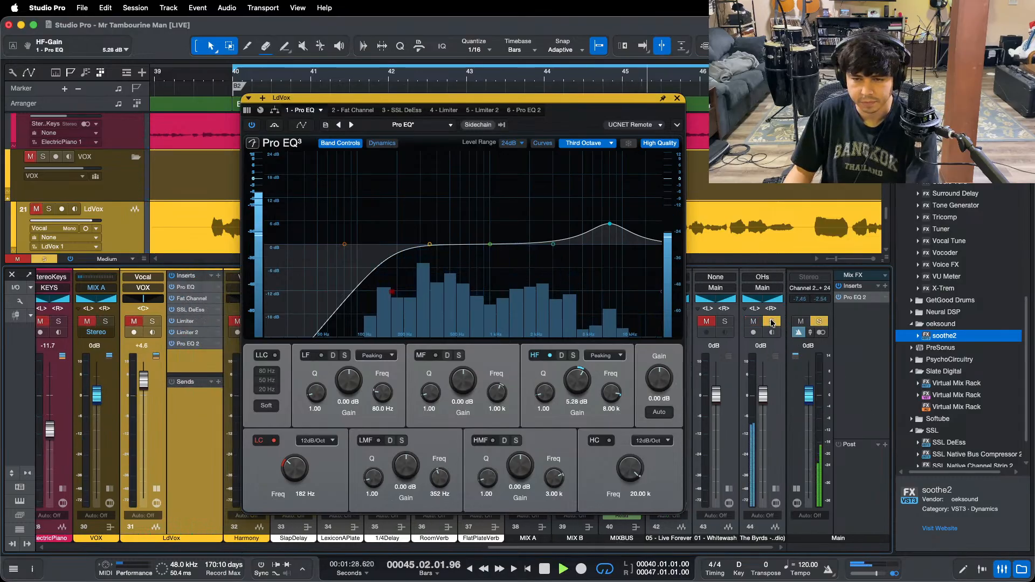
pyautogui.click(772, 322)
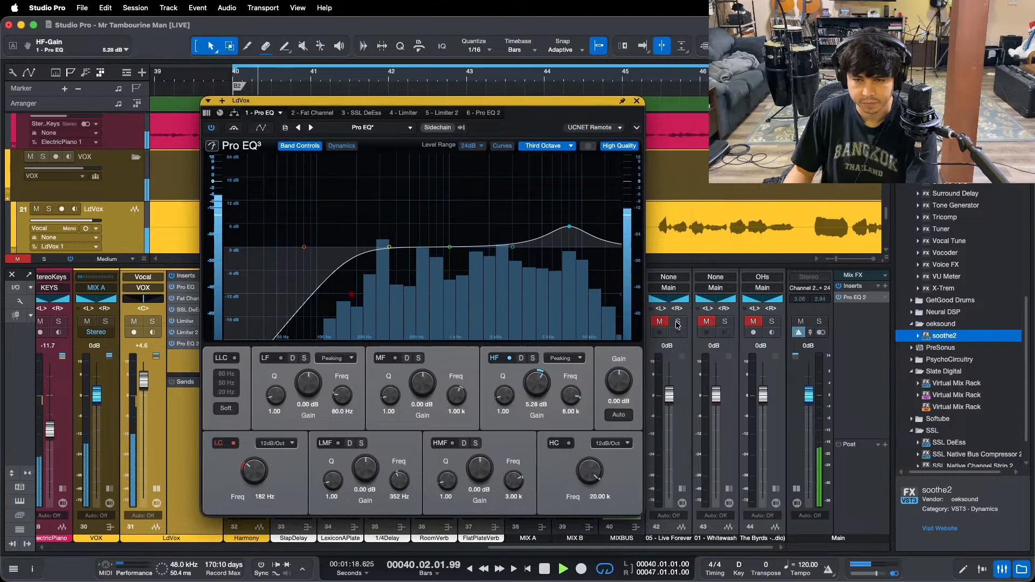
pyautogui.click(678, 322)
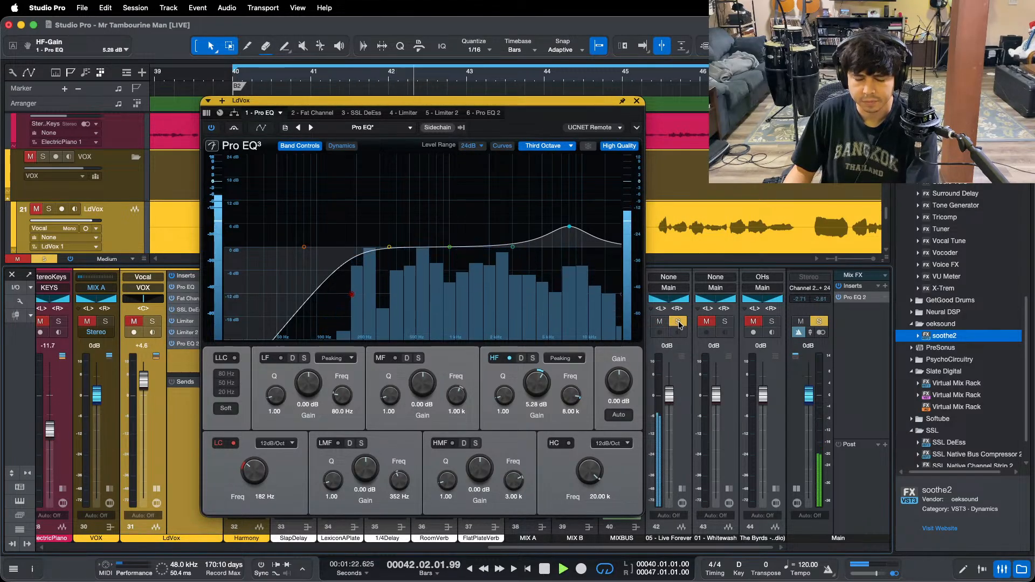
pyautogui.click(679, 322)
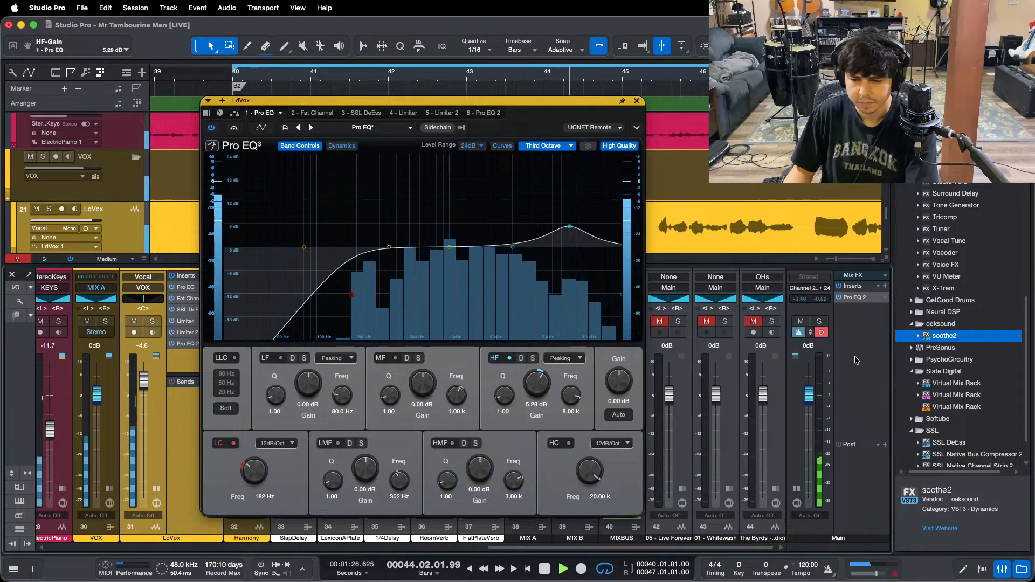
# Step: Shift the Main Pro EQ 2 listening band to a 1.91 kHz low cut and a 5.05 kHz high cut
pyautogui.click(857, 298)
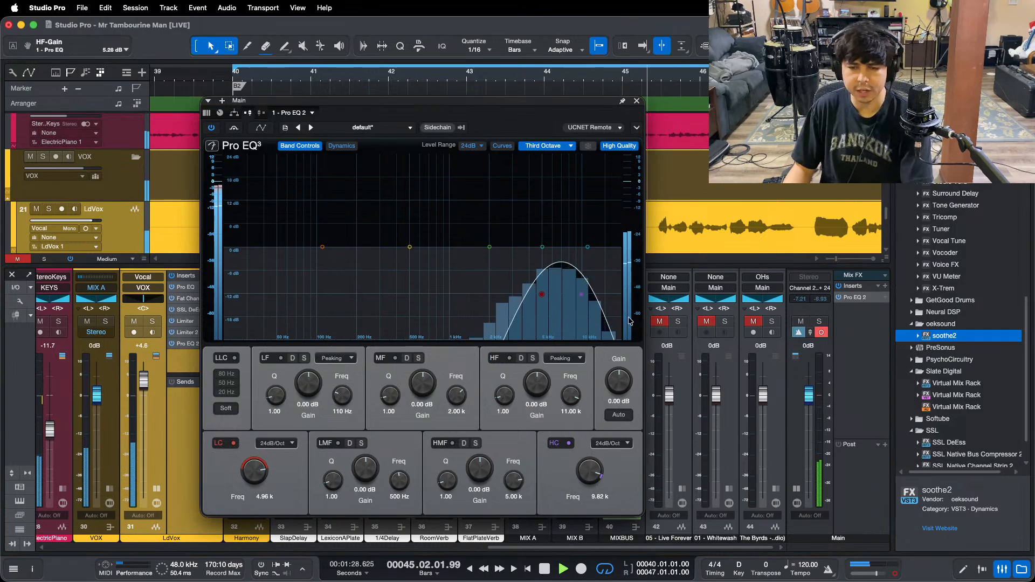
pyautogui.moveTo(581, 294); pyautogui.dragTo(543, 298)
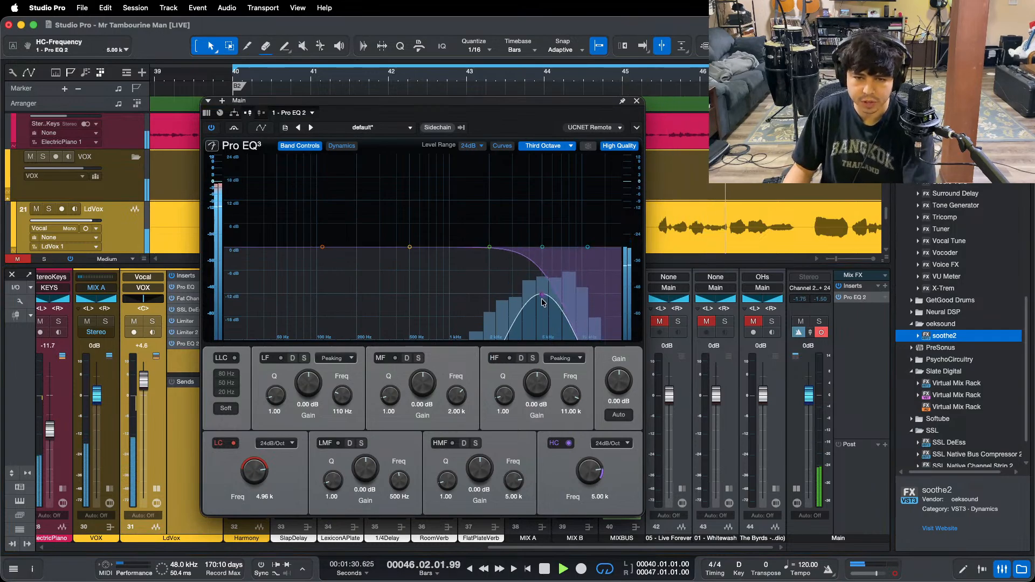
pyautogui.moveTo(255, 466); pyautogui.dragTo(257, 473)
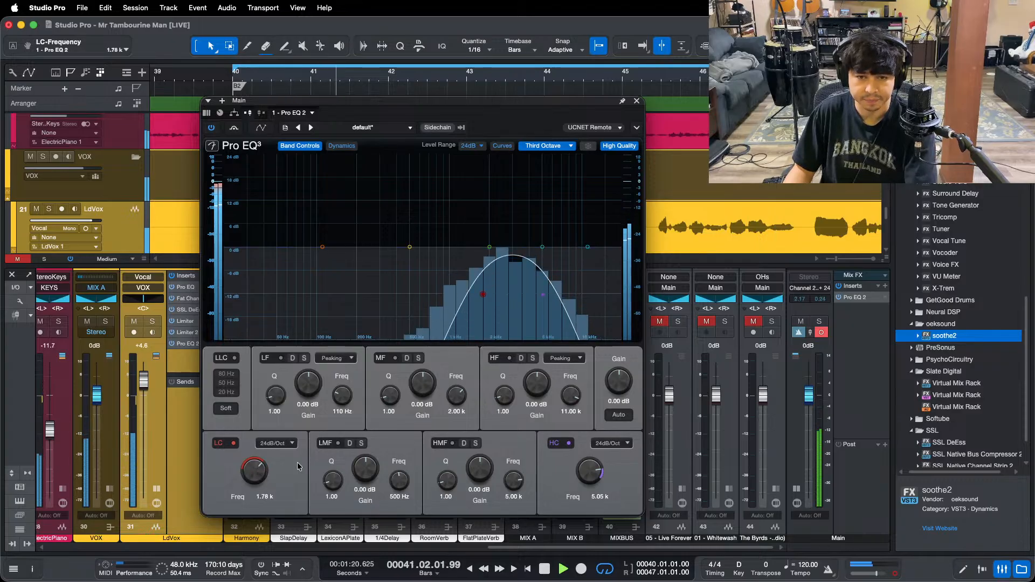
pyautogui.press('space')
pyautogui.moveTo(509, 581)
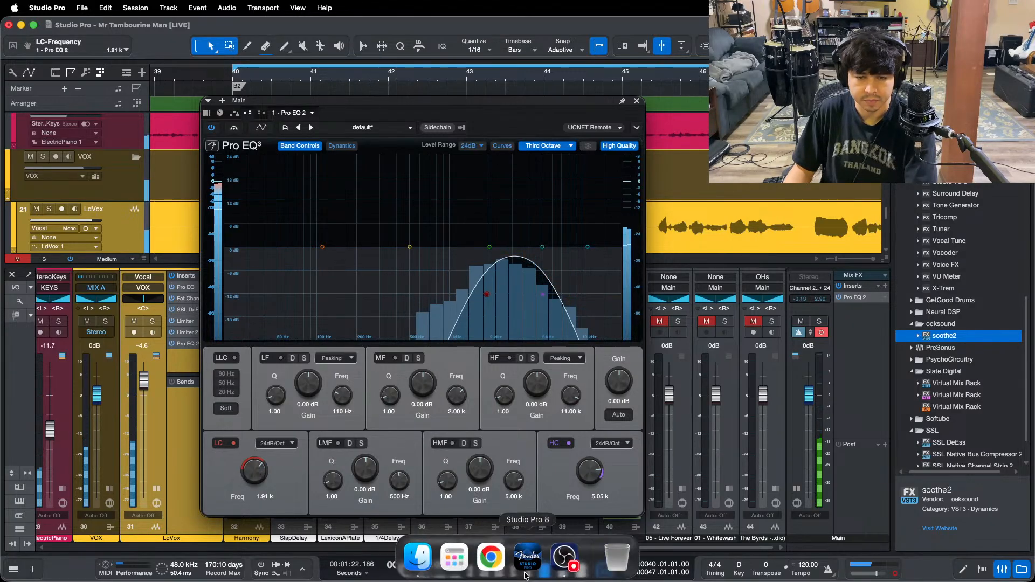
pyautogui.click(564, 560)
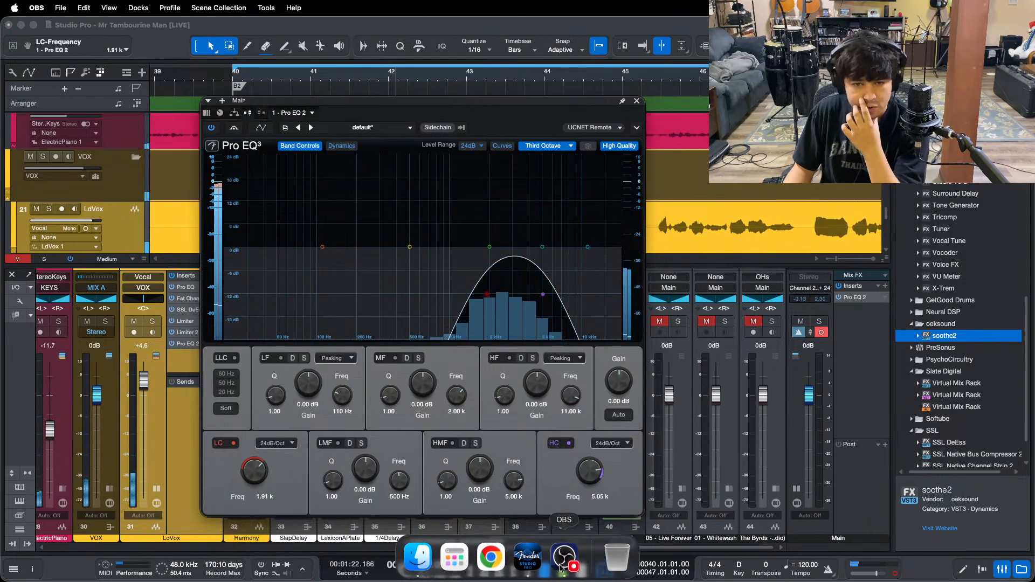
pyautogui.click(989, 534)
# Step: Set the HMF gain in the SnareLvl channel's Pro EQ to 11.52 dB while the bridge plays
pyautogui.press('space')
pyautogui.press('space')
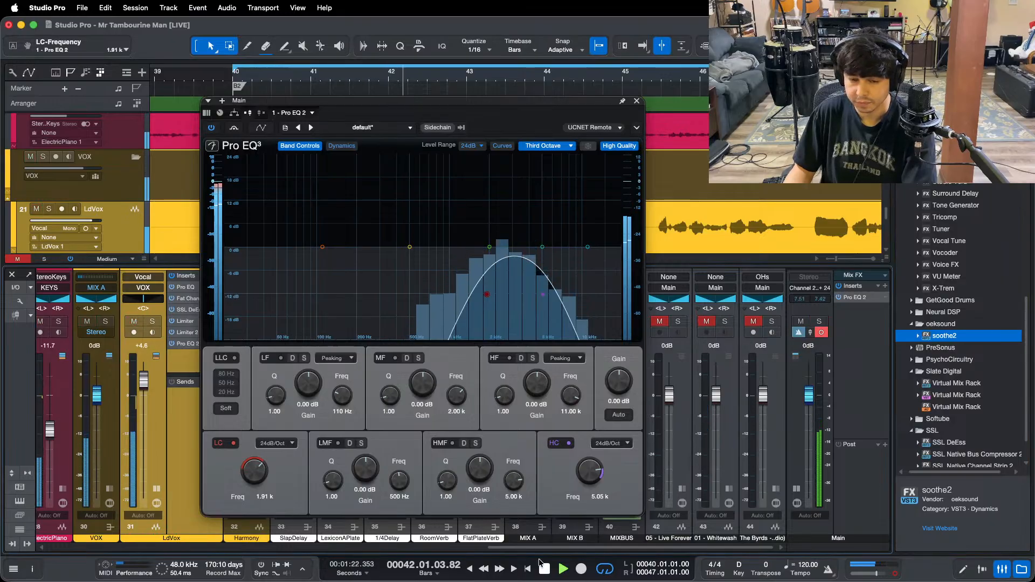
pyautogui.moveTo(531, 548); pyautogui.dragTo(109, 509)
pyautogui.hscroll(5, 110, 509)
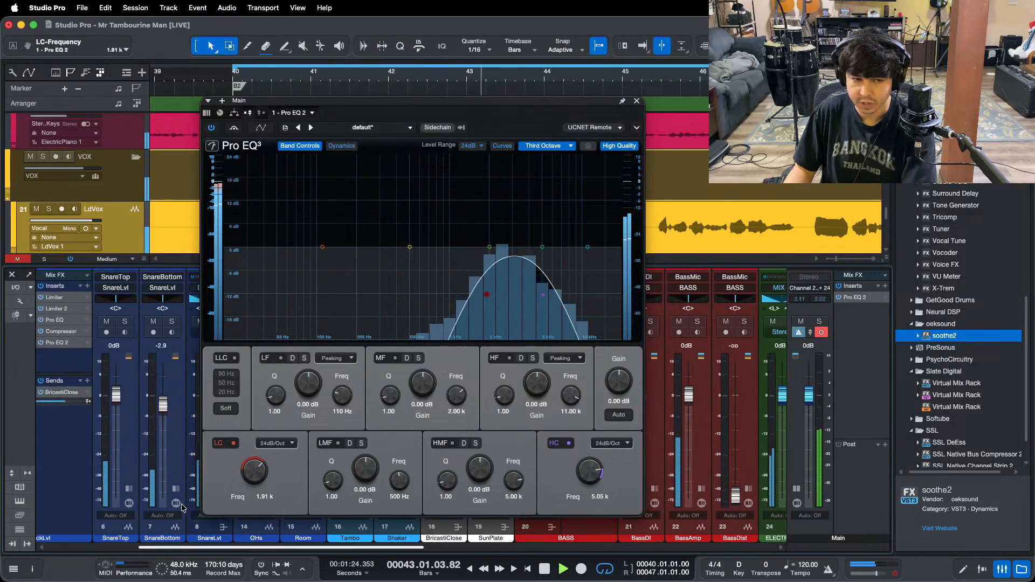
pyautogui.click(136, 489)
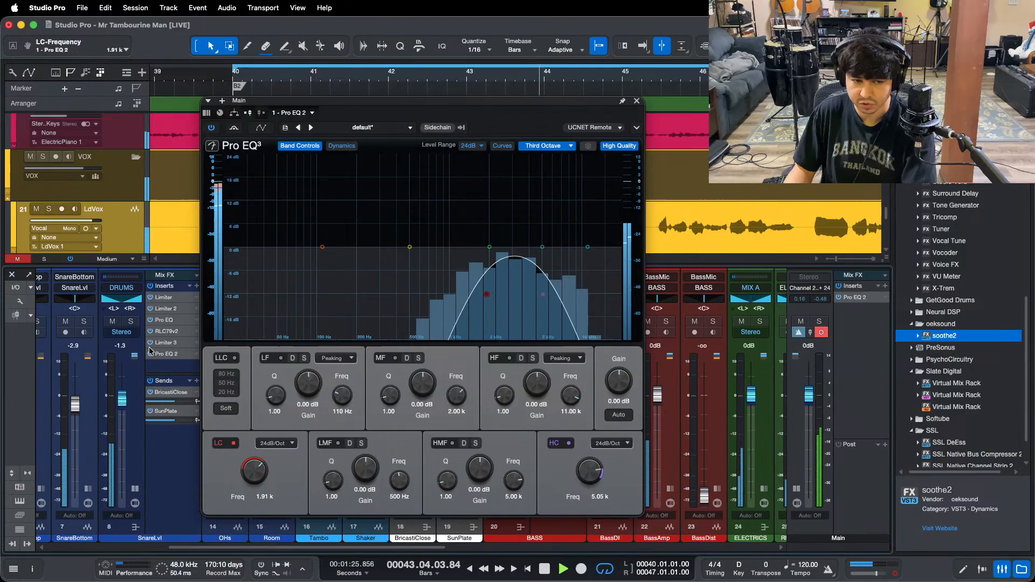
pyautogui.doubleClick(165, 320)
pyautogui.moveTo(478, 469); pyautogui.dragTo(477, 467)
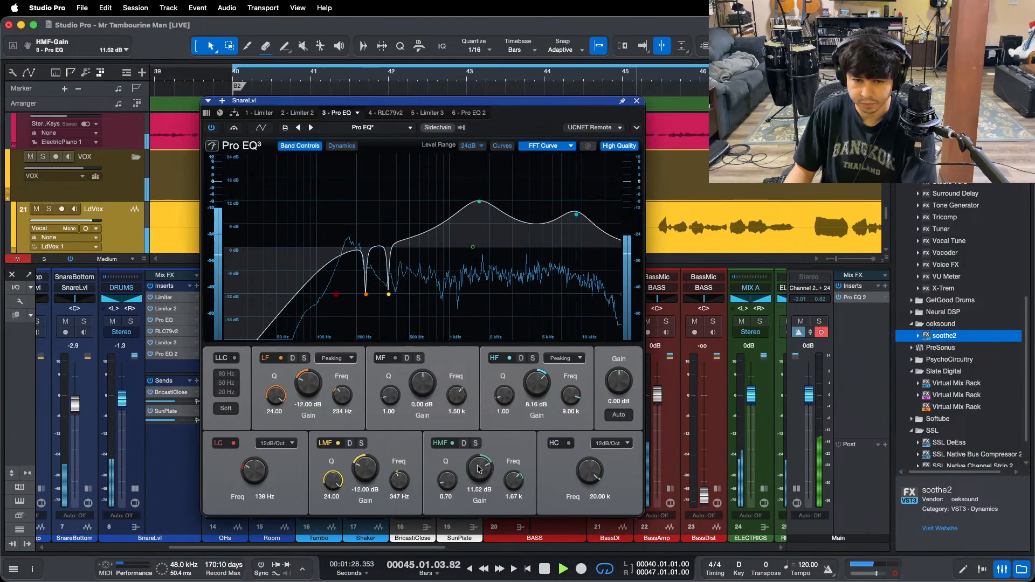
pyautogui.moveTo(402, 548); pyautogui.dragTo(1033, 547)
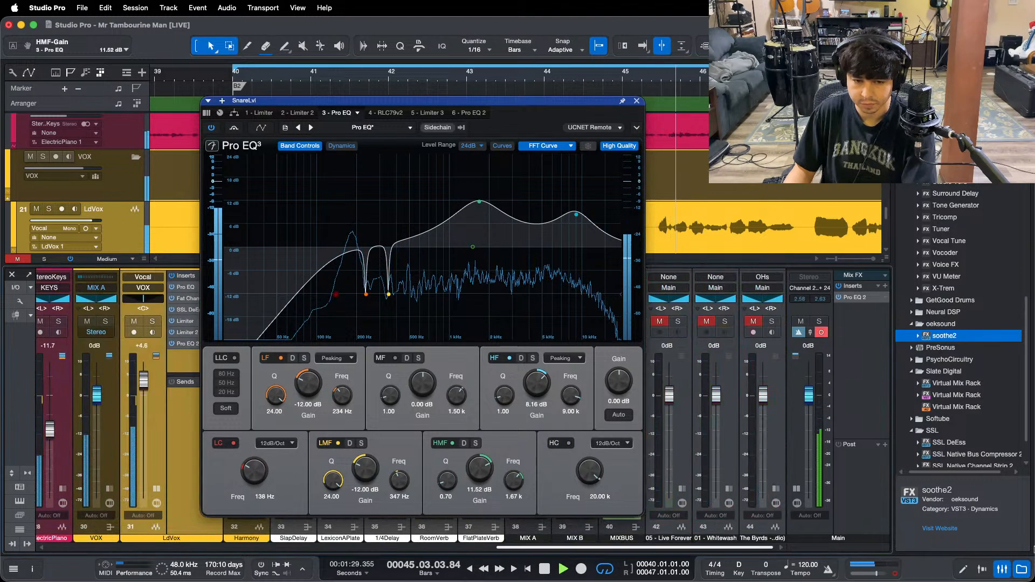
# Step: Compare the bridge in the 1.91 kHz to 5.05 kHz band with the Whitewash reference by repeatedly soloing and unsoloing it
pyautogui.click(726, 322)
pyautogui.click(725, 322)
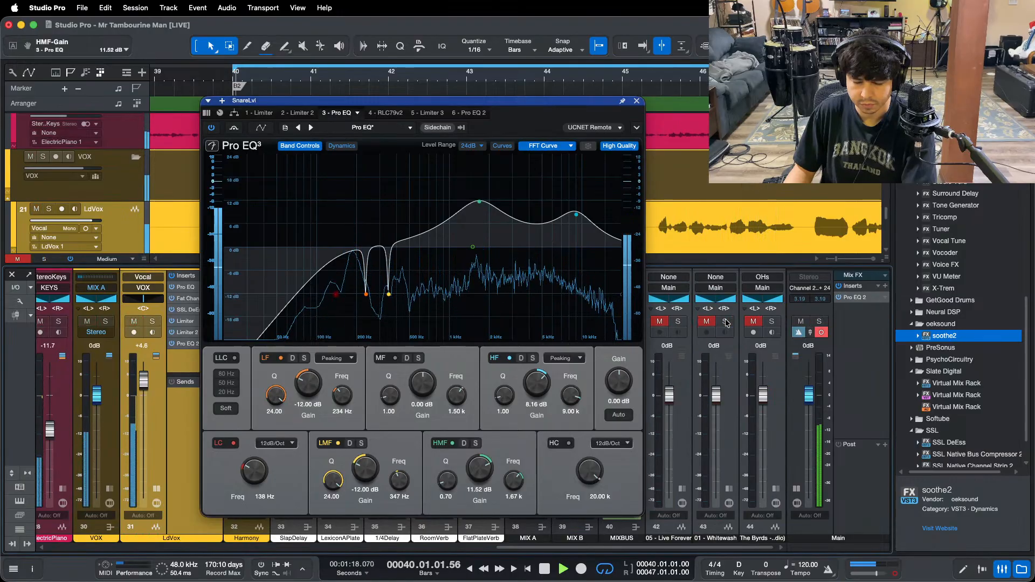
pyautogui.click(725, 322)
pyautogui.click(726, 322)
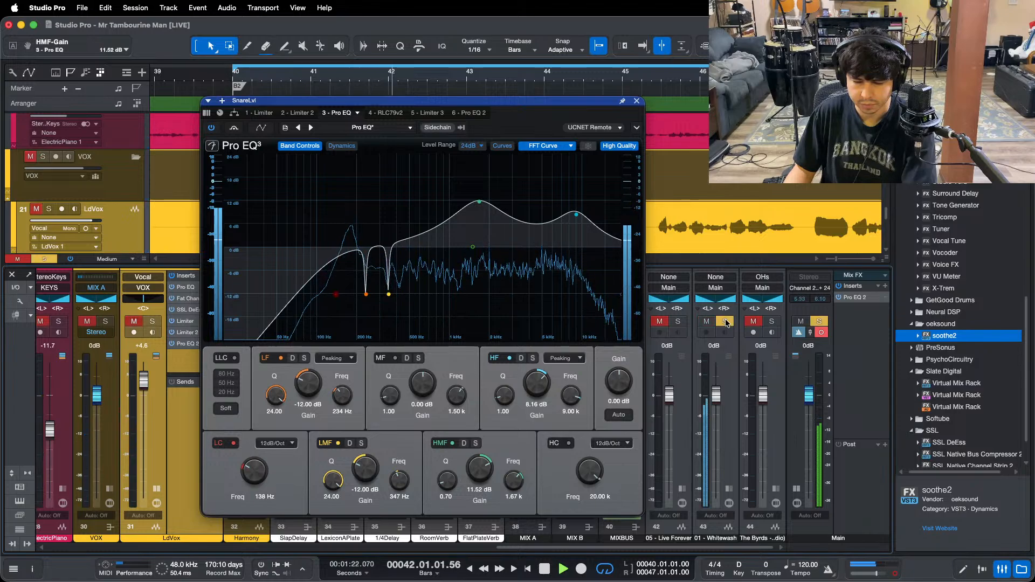
pyautogui.click(725, 322)
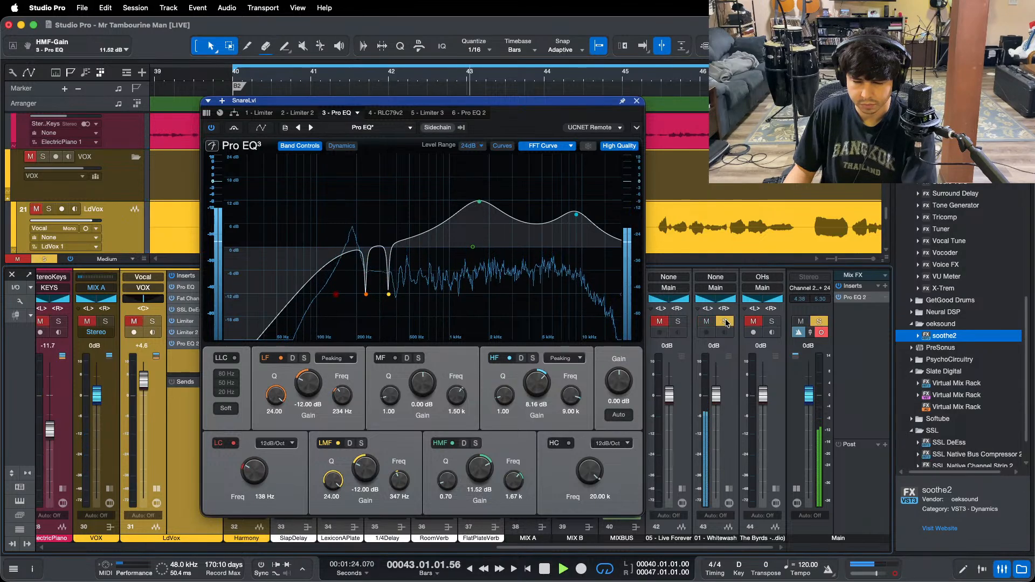
pyautogui.click(725, 322)
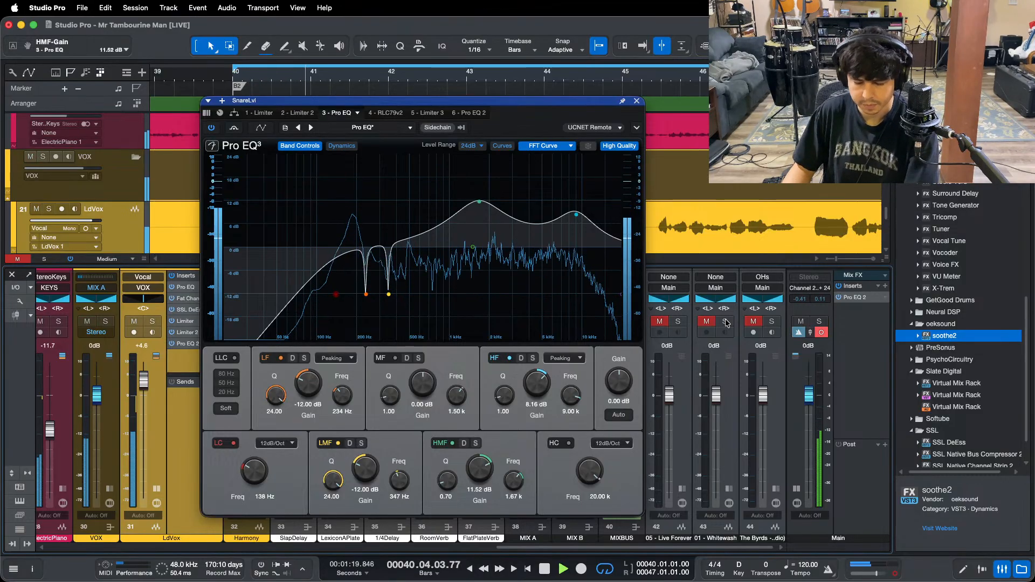
pyautogui.click(725, 322)
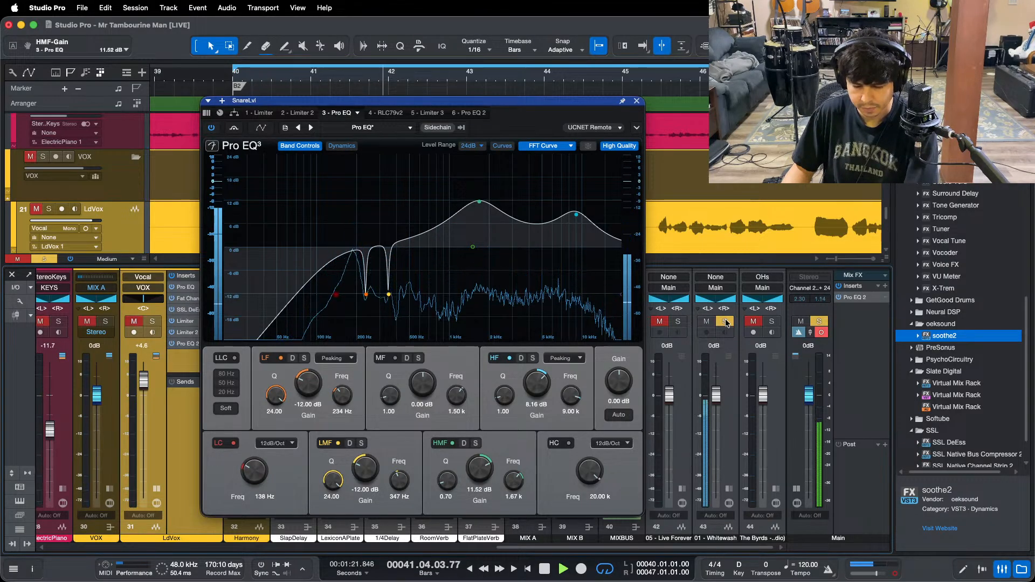
pyautogui.click(725, 322)
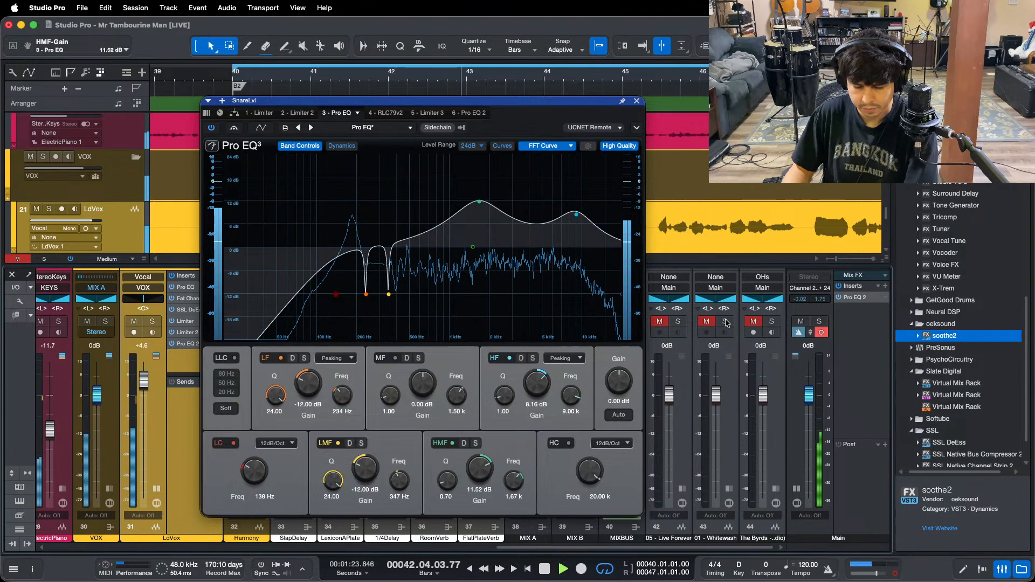
pyautogui.click(725, 322)
pyautogui.click(725, 322)
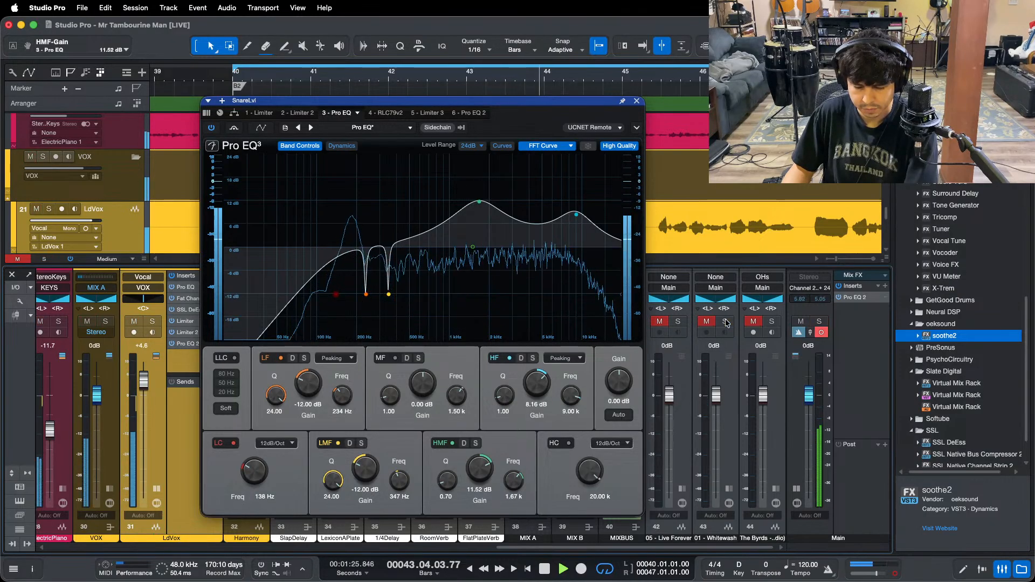
pyautogui.click(725, 321)
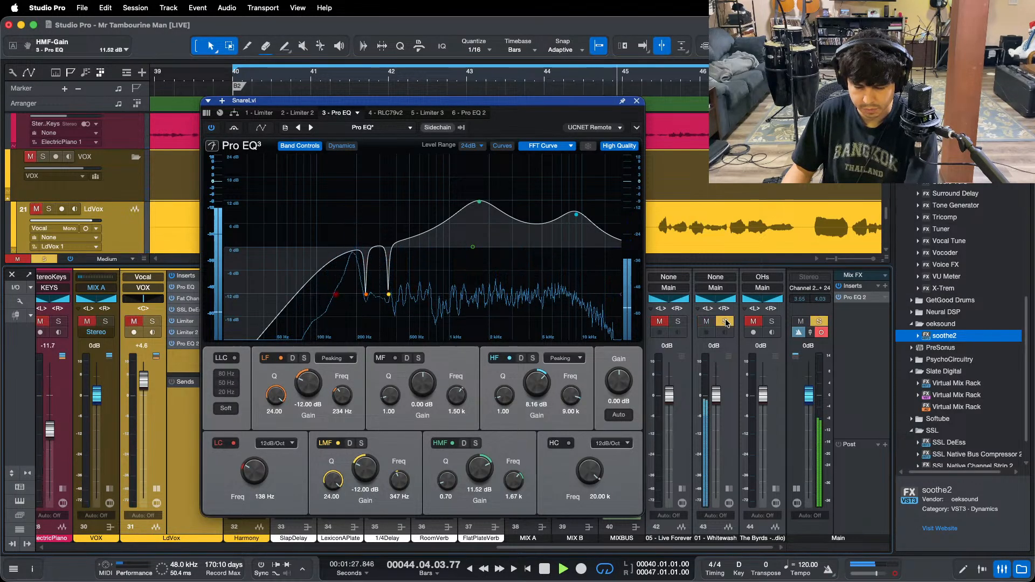
pyautogui.click(725, 322)
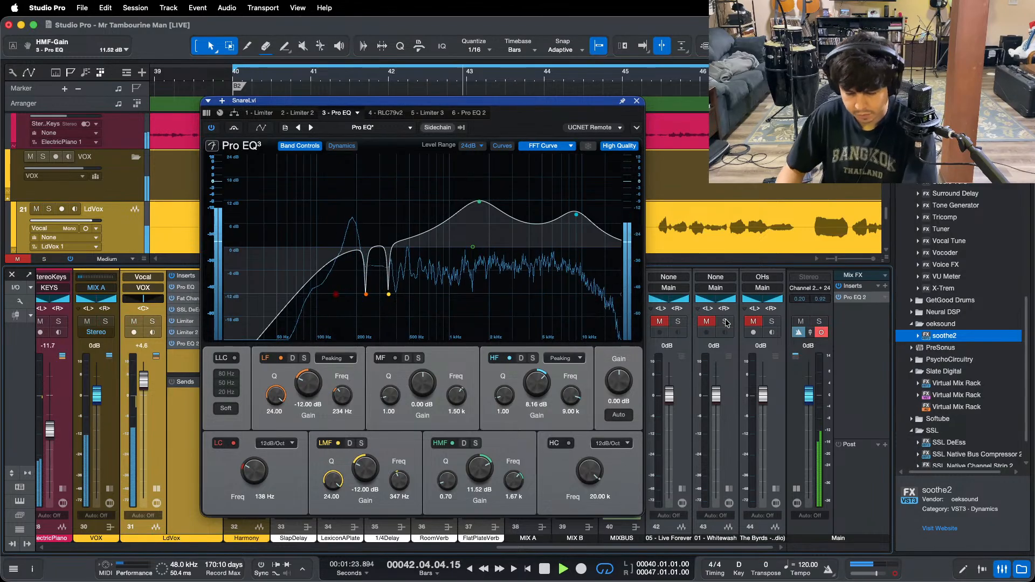
pyautogui.click(725, 322)
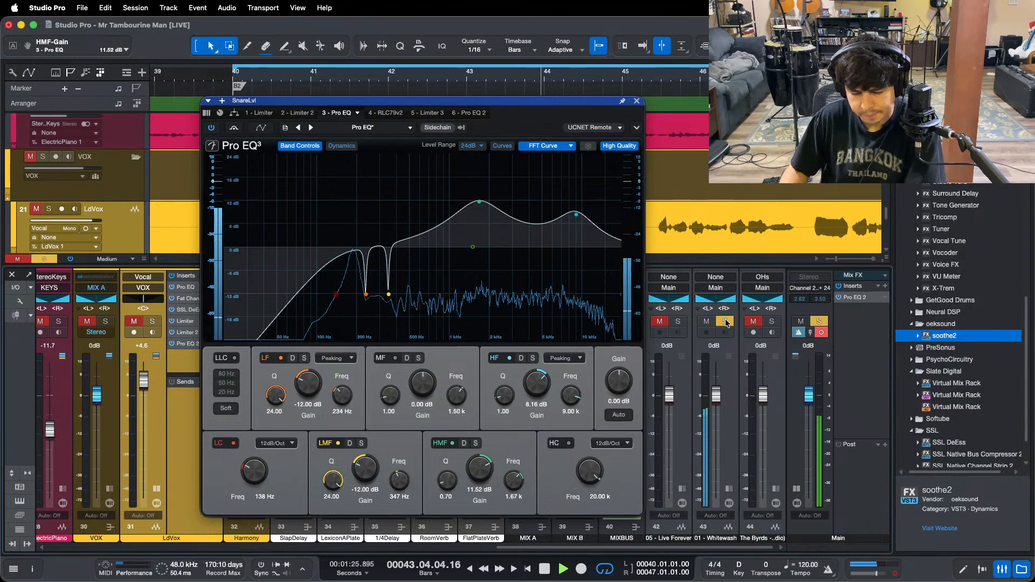
pyautogui.click(725, 322)
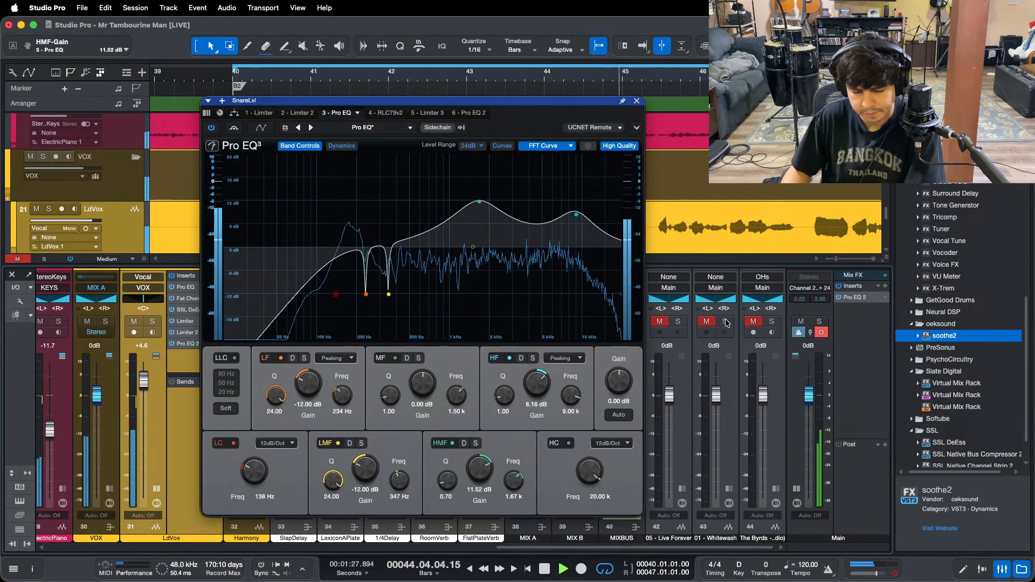
# Step: Restart the bridge playback and check the mix against the Whitewash reference once more
pyautogui.press('space')
pyautogui.press('space')
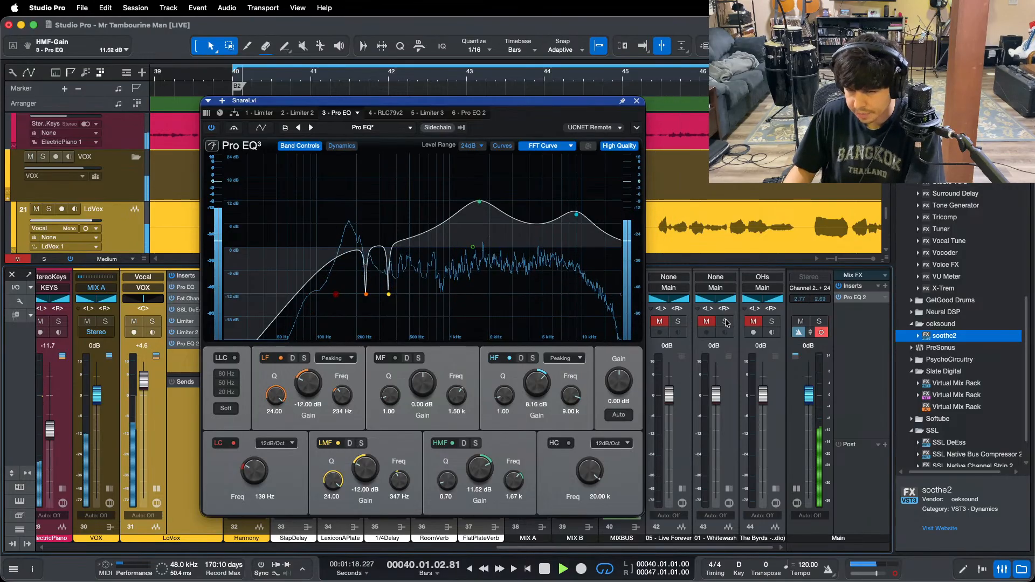
pyautogui.click(725, 322)
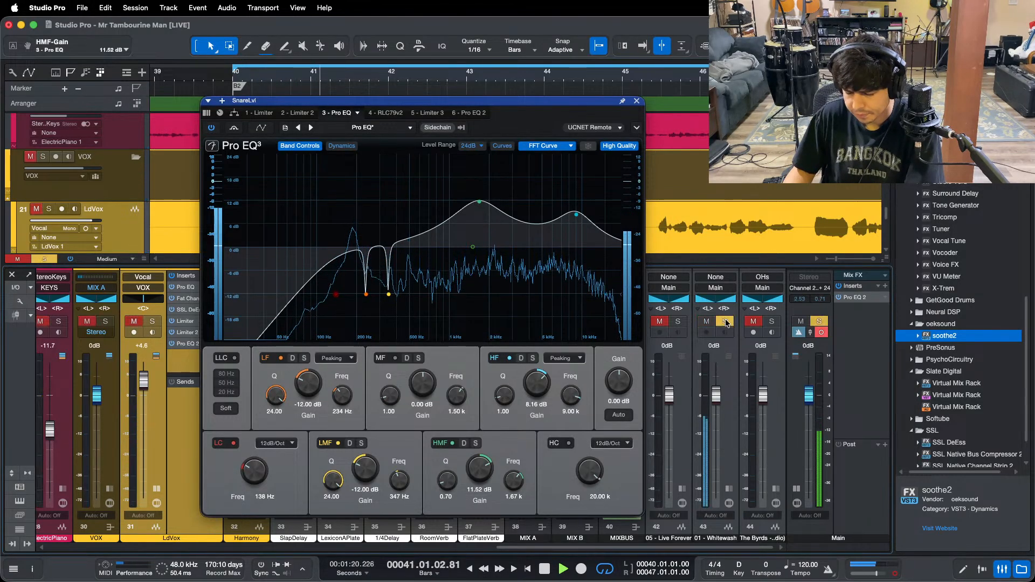
pyautogui.click(725, 322)
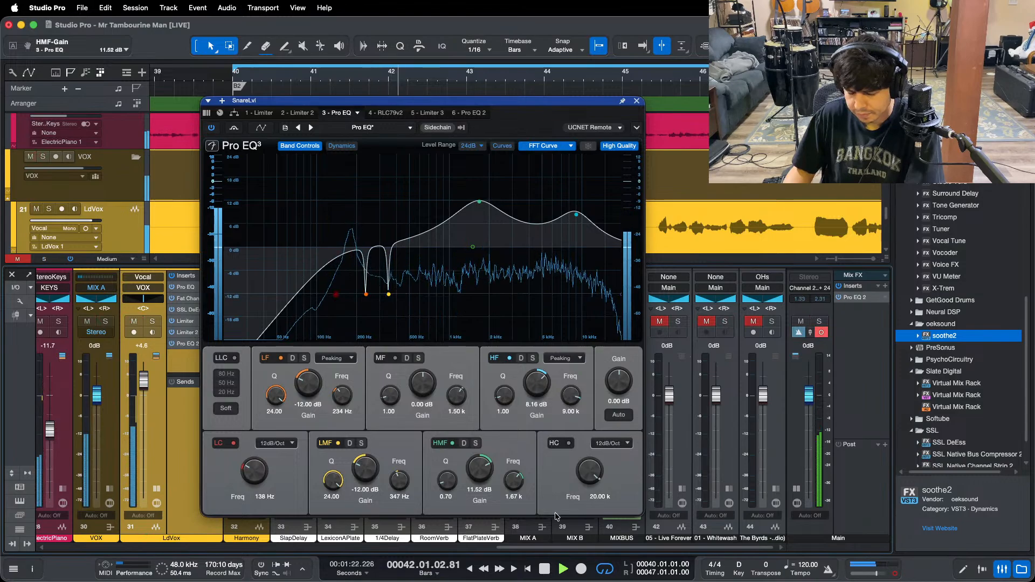
# Step: Enable the HMF band in the KickLvl channel's Pro EQ 2 with a gain of 0.48 dB at 3.00 kHz
pyautogui.moveTo(542, 549); pyautogui.dragTo(176, 540)
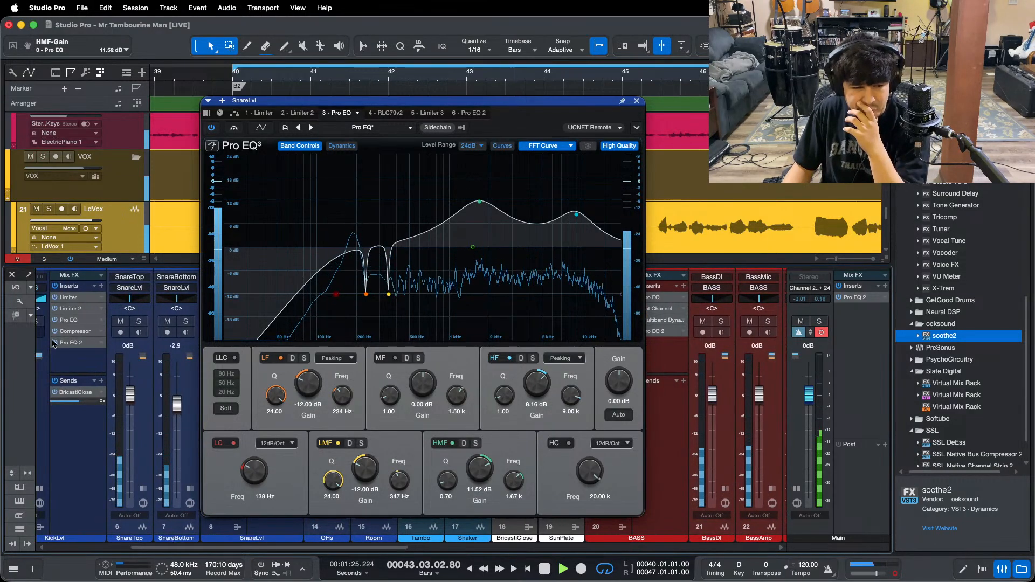
pyautogui.doubleClick(84, 342)
pyautogui.click(453, 443)
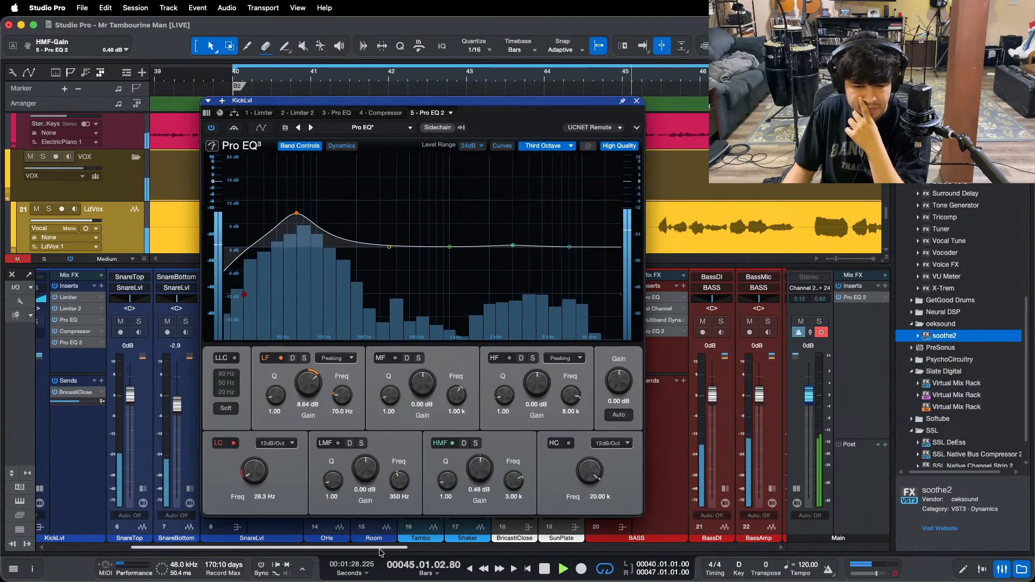
# Step: Replay the bridge with the adjusted kick EQ and compare it with the Whitewash reference by toggling its solo
pyautogui.hscroll(10, 654, 396)
pyautogui.press('space')
pyautogui.press('space')
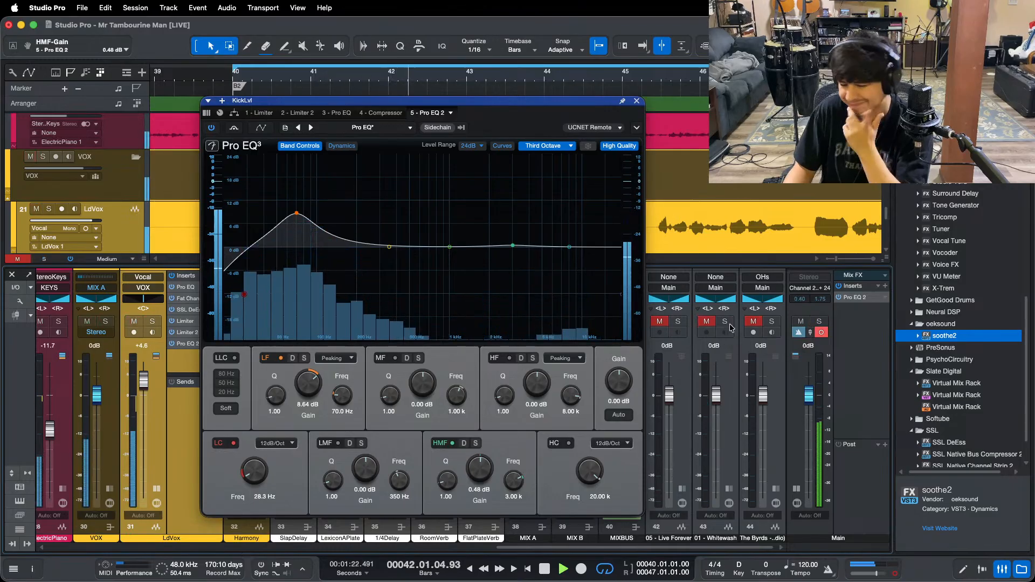
pyautogui.click(726, 322)
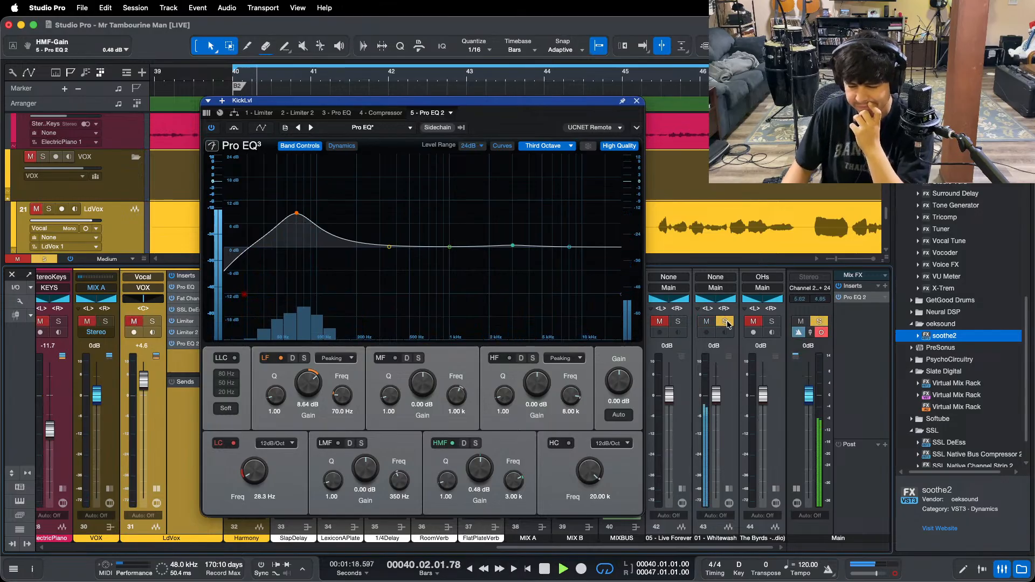
pyautogui.click(726, 322)
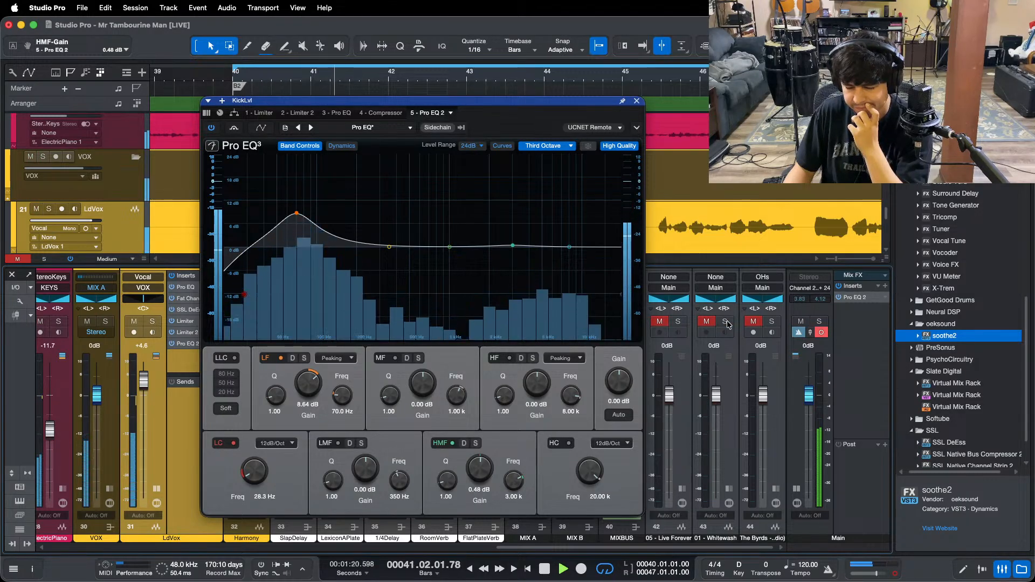
pyautogui.click(727, 322)
pyautogui.click(727, 322)
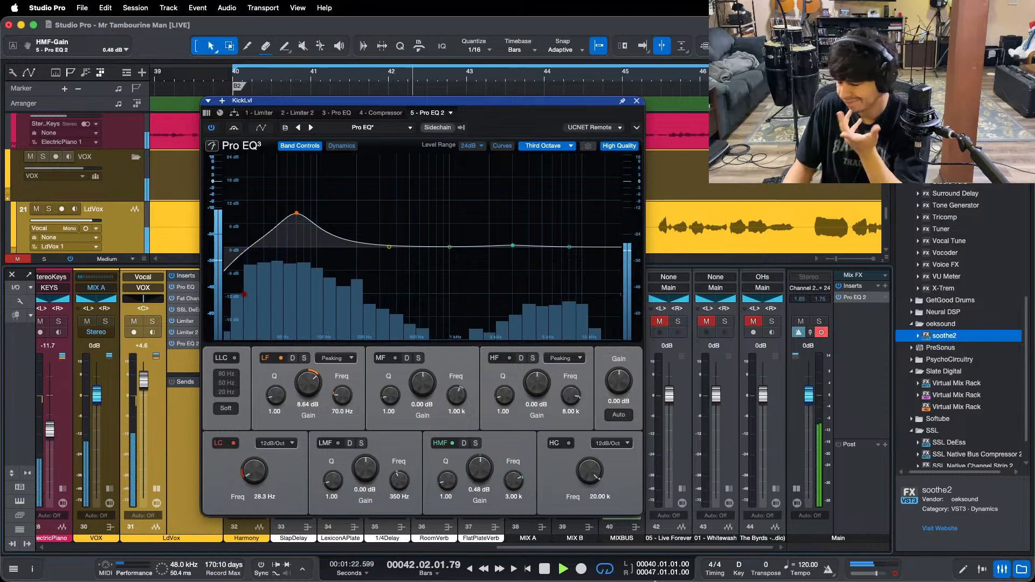
# Step: Switch to OBS to check the recording and open the Main output's Pro EQ 2
pyautogui.click(564, 557)
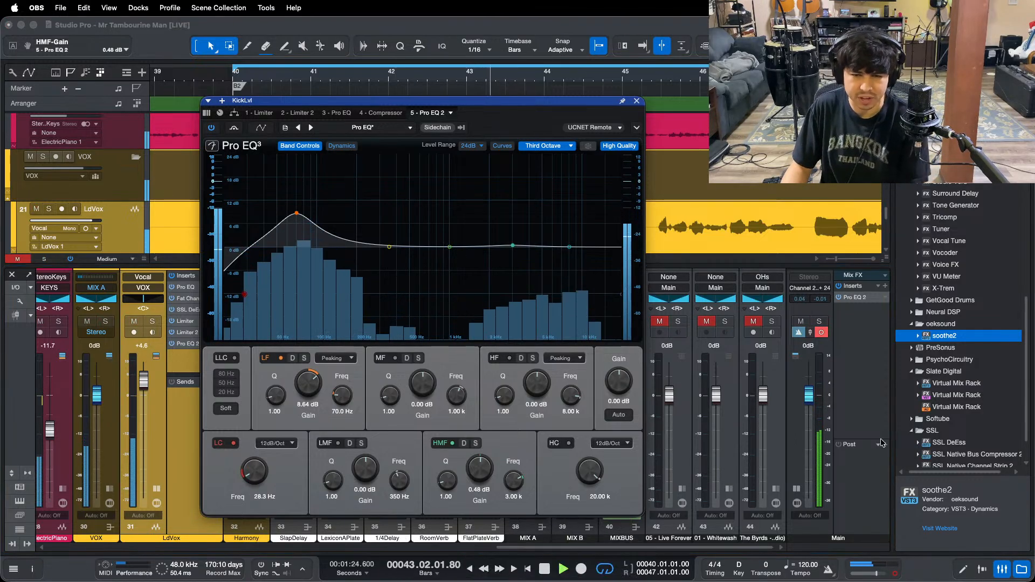
pyautogui.click(875, 493)
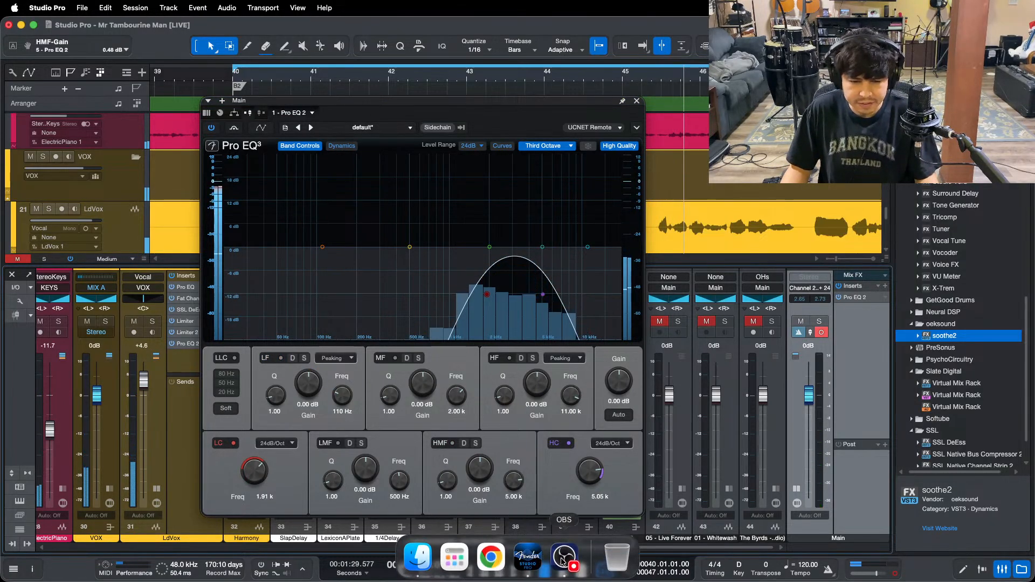
pyautogui.click(564, 558)
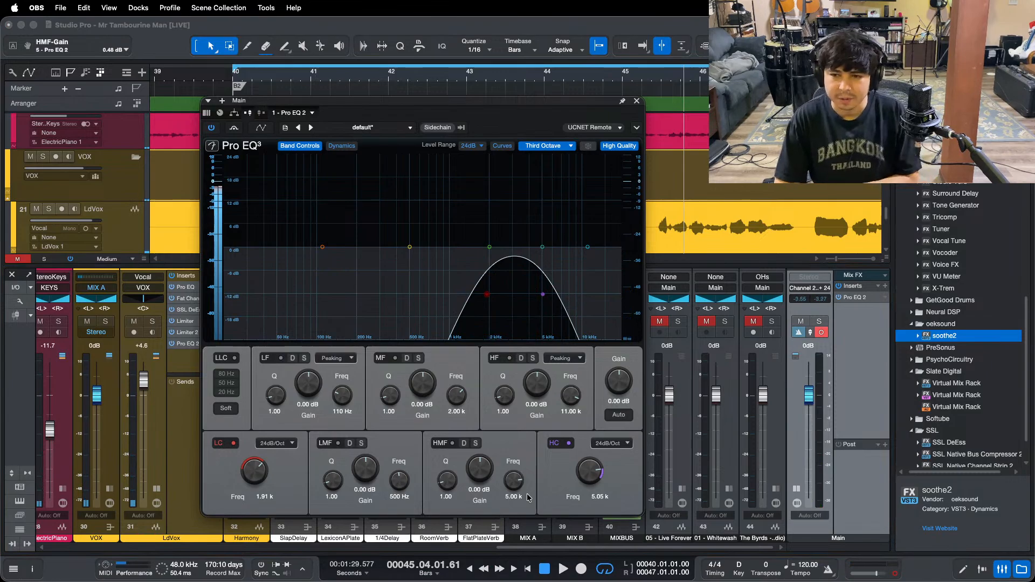
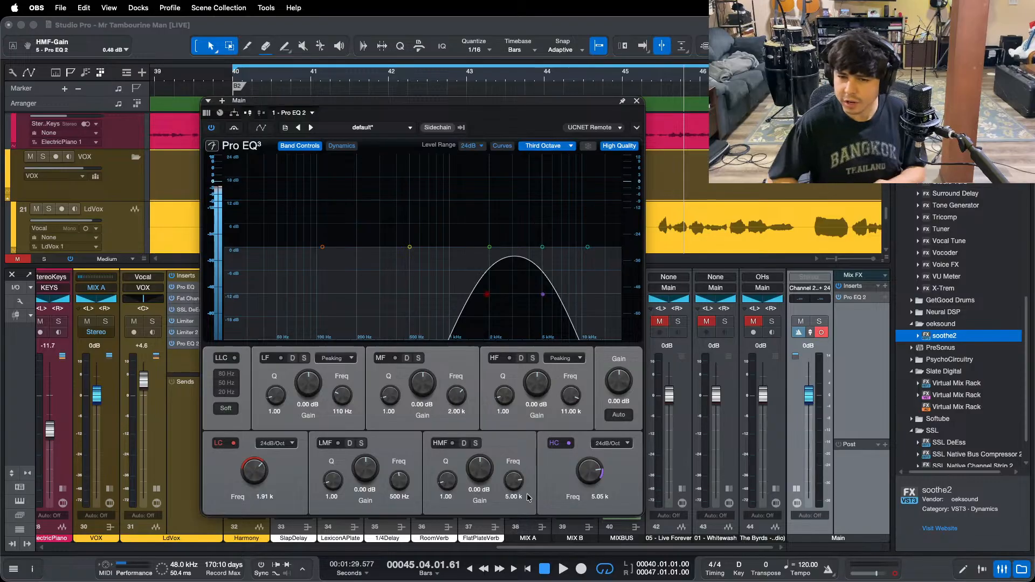
# Step: Return to Studio Pro, play the bridge and compare the mix with the Live Forever reference by toggling its solo
pyautogui.click(866, 425)
pyautogui.press('space')
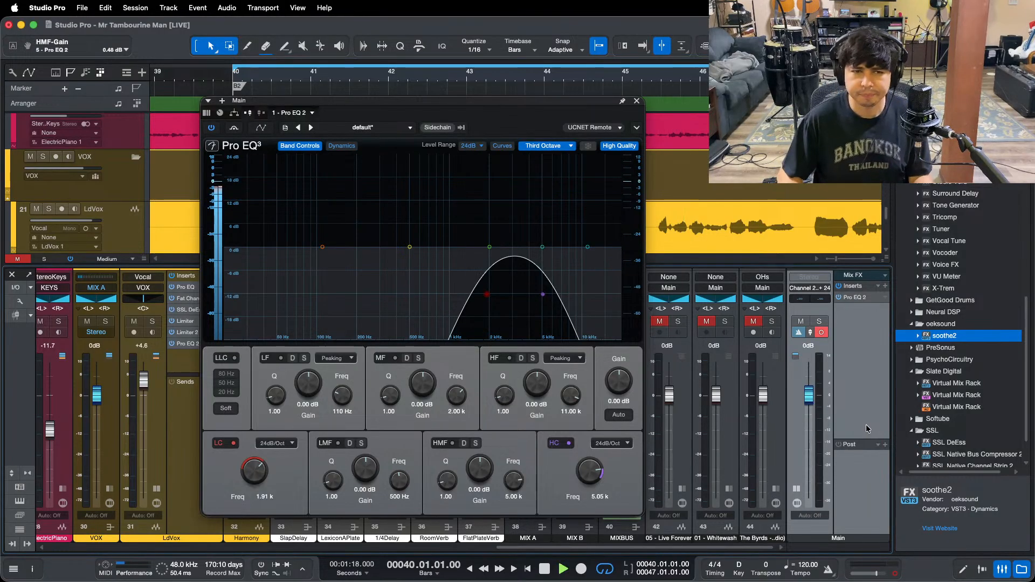
pyautogui.click(680, 324)
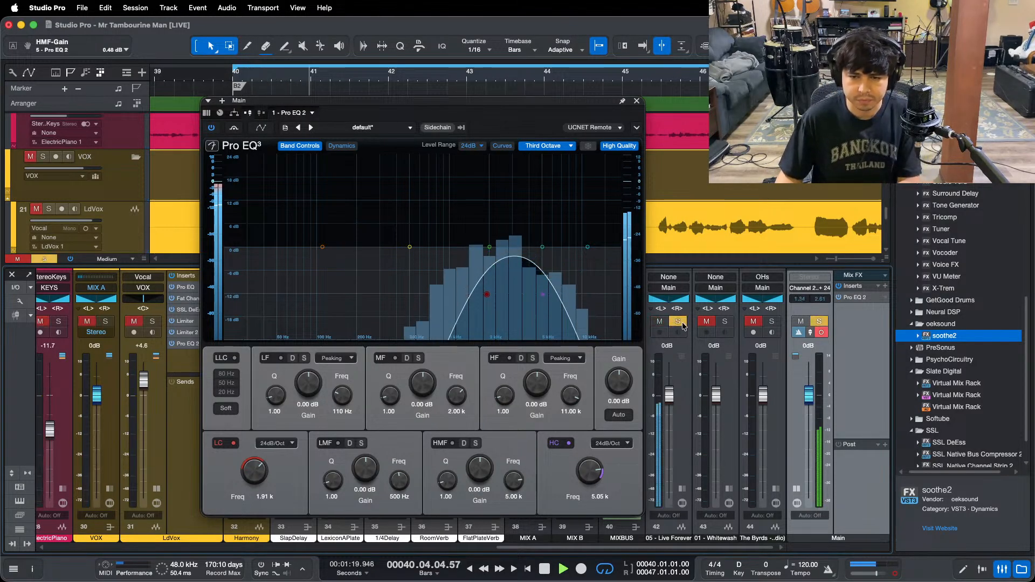
pyautogui.click(682, 324)
pyautogui.press('space')
pyautogui.press('space')
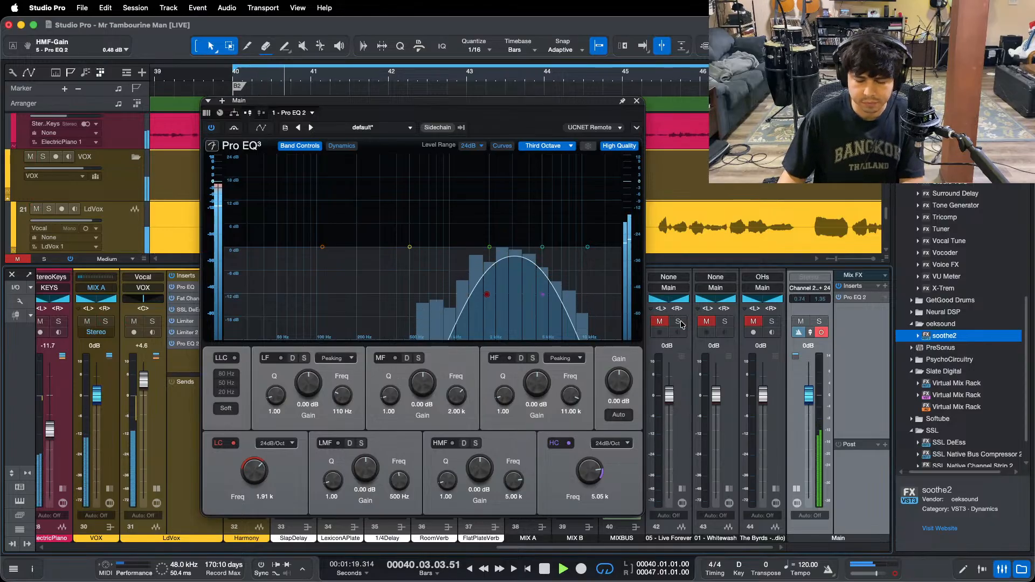
pyautogui.click(680, 324)
pyautogui.click(680, 323)
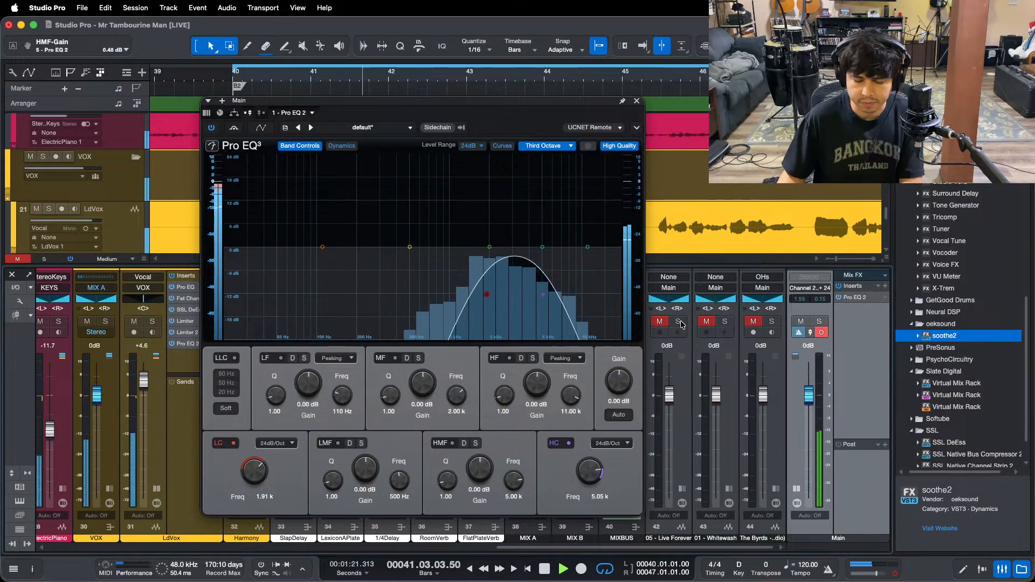
# Step: Replay the bridge with the Main output in stereo and compare it with the Live Forever and The Byrds references
pyautogui.press('space')
pyautogui.press('space')
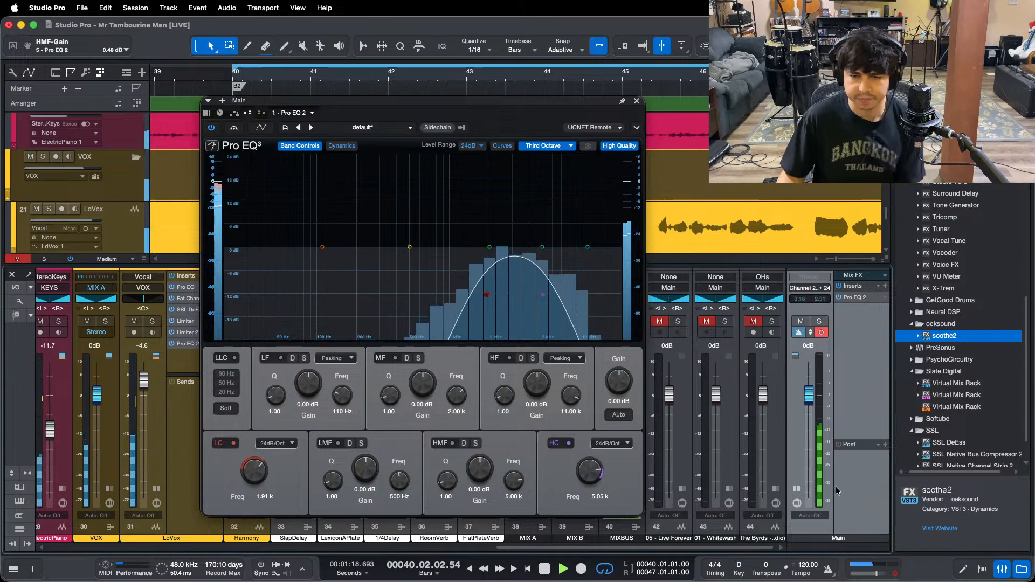
pyautogui.click(679, 322)
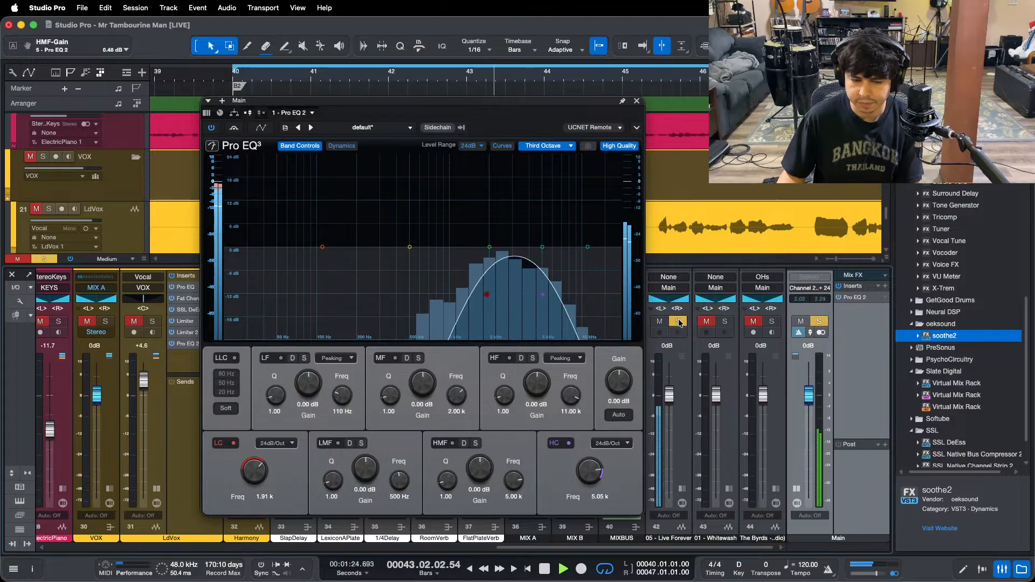
pyautogui.click(678, 322)
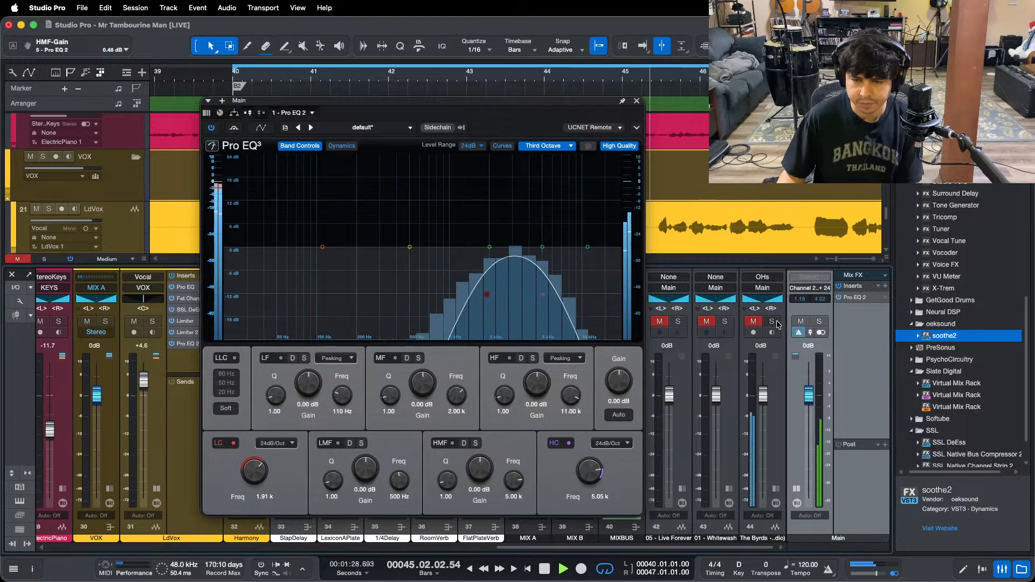
pyautogui.moveTo(755, 547); pyautogui.dragTo(878, 581)
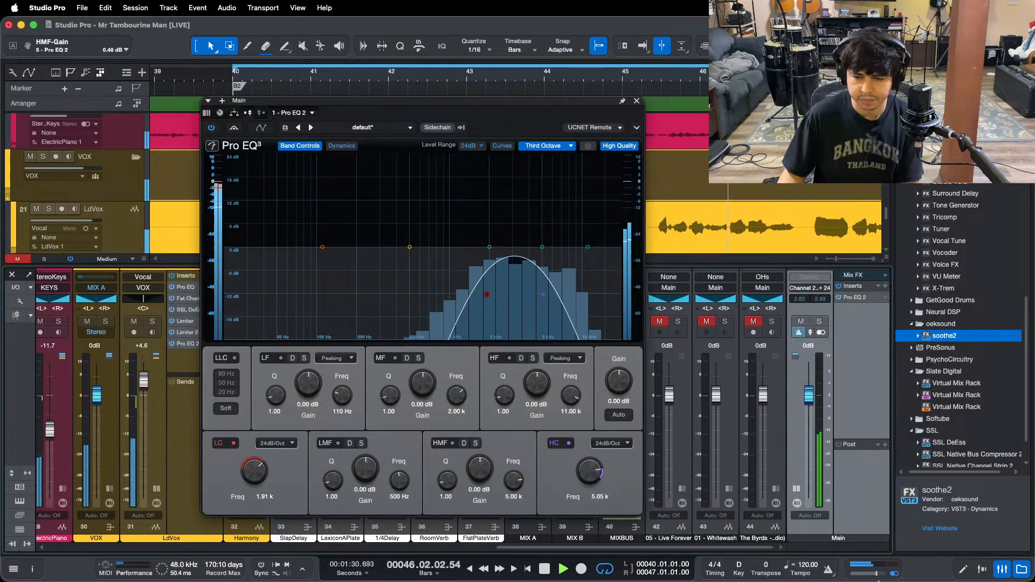
# Step: Return the Main output to mono and shift its Pro EQ 2 listening band to a 957 Hz low cut and 1.98 kHz high cut
pyautogui.click(893, 574)
pyautogui.press('space')
pyautogui.moveTo(541, 296); pyautogui.dragTo(488, 295)
pyautogui.moveTo(257, 467); pyautogui.dragTo(259, 470)
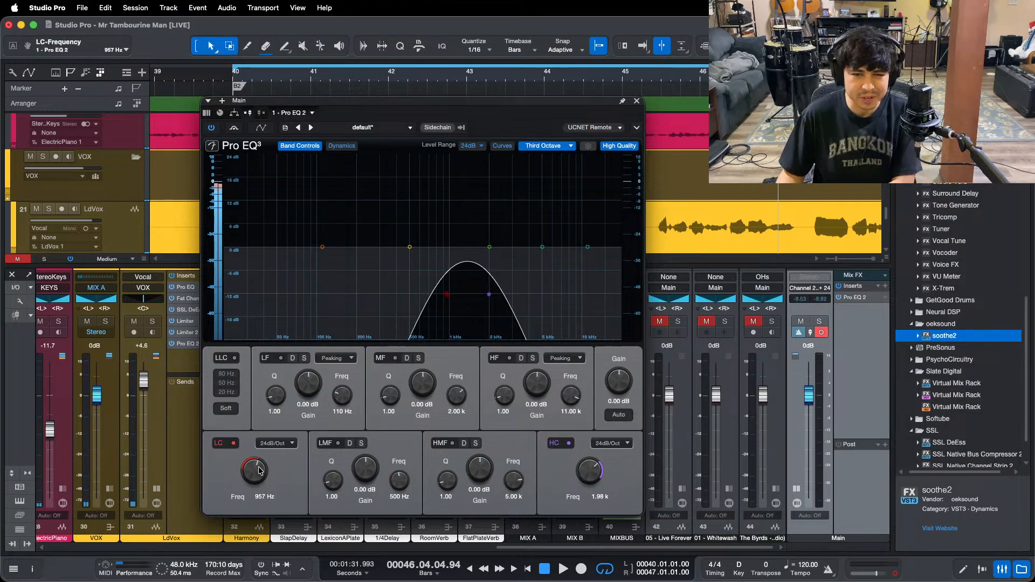
# Step: Play the bridge in mono and compare the mix with the Whitewash and Live Forever references by toggling their solos
pyautogui.press('space')
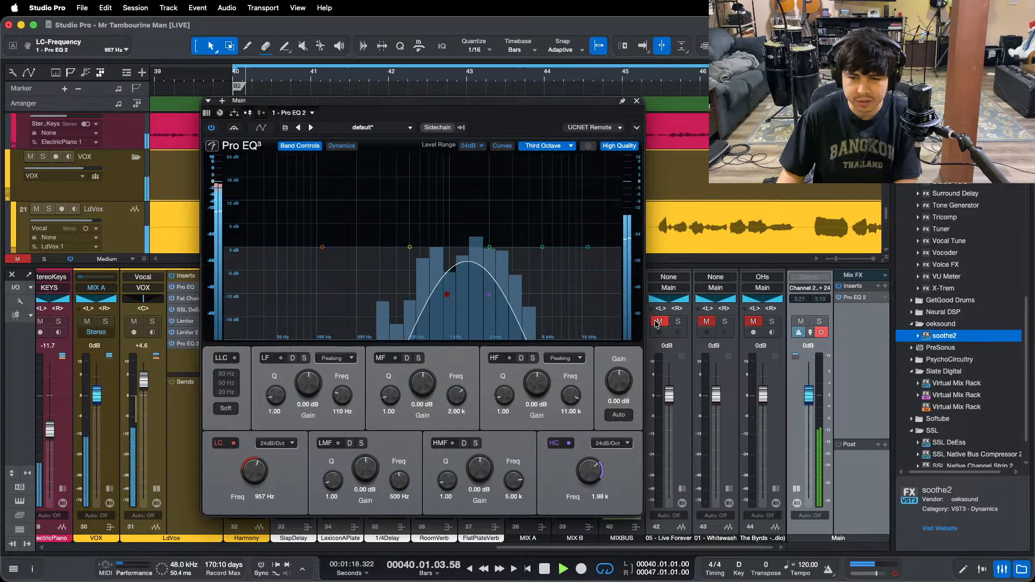
pyautogui.click(725, 322)
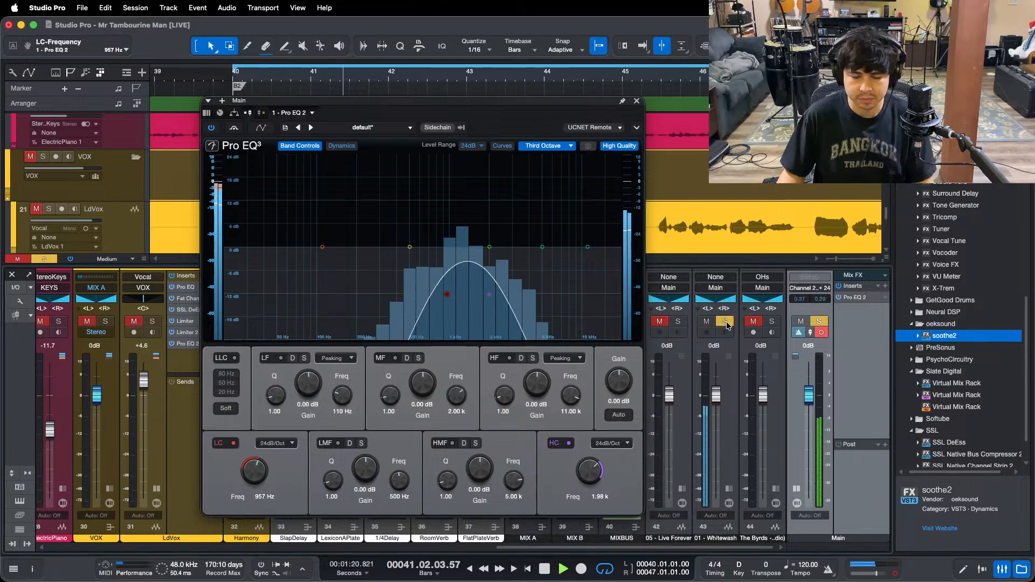
pyautogui.click(725, 322)
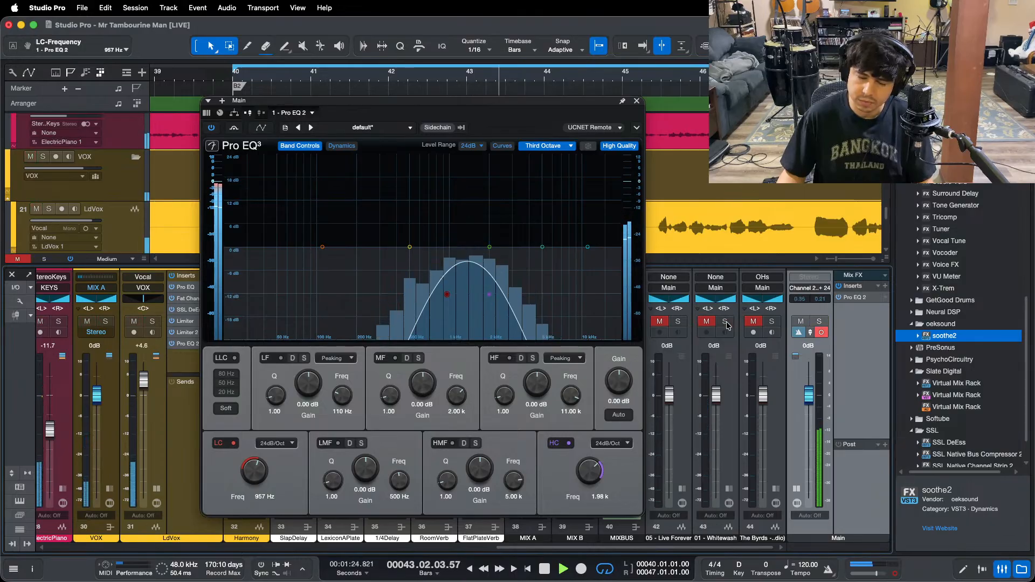
pyautogui.click(725, 322)
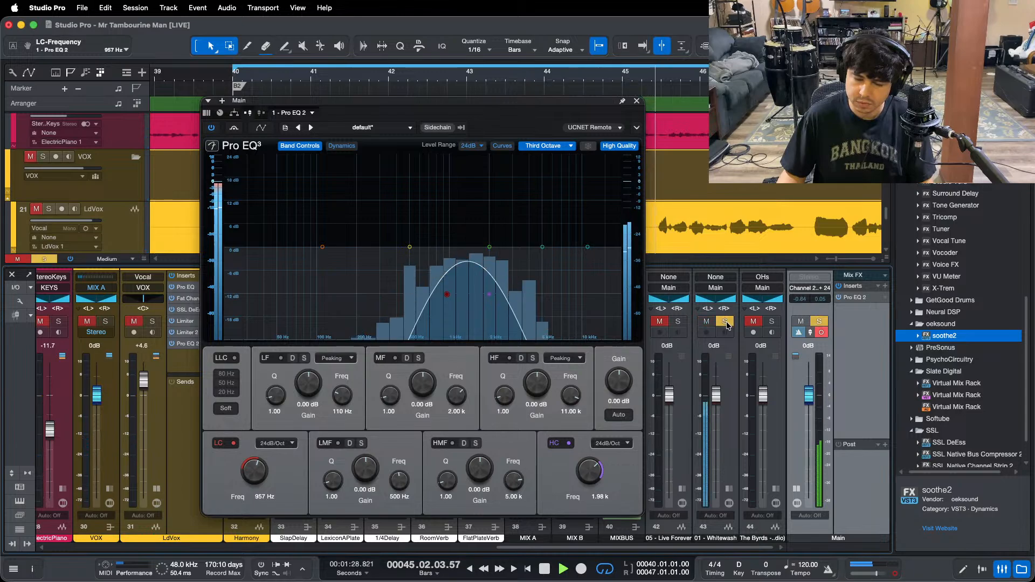
pyautogui.click(726, 322)
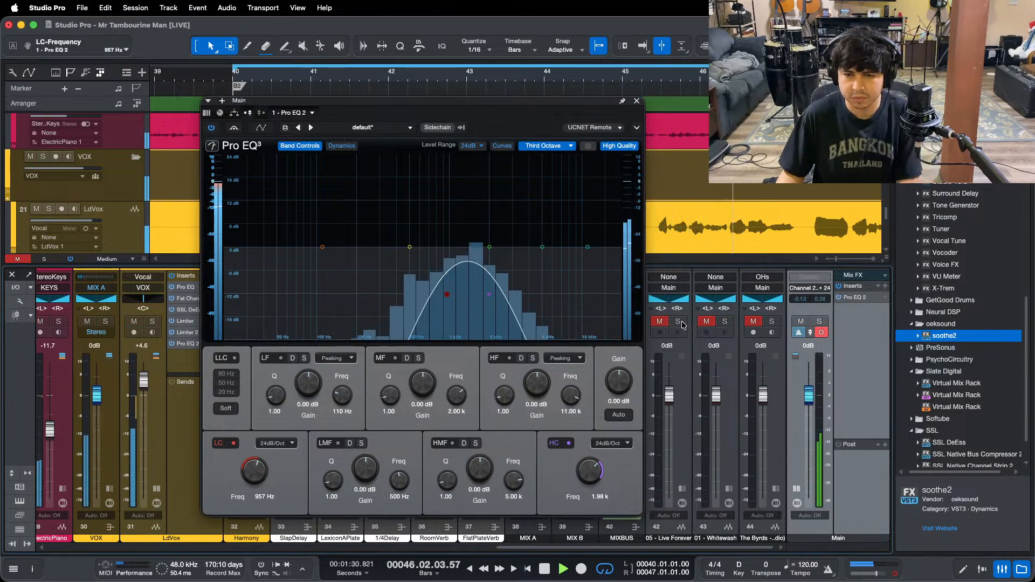
pyautogui.press('KP_1')
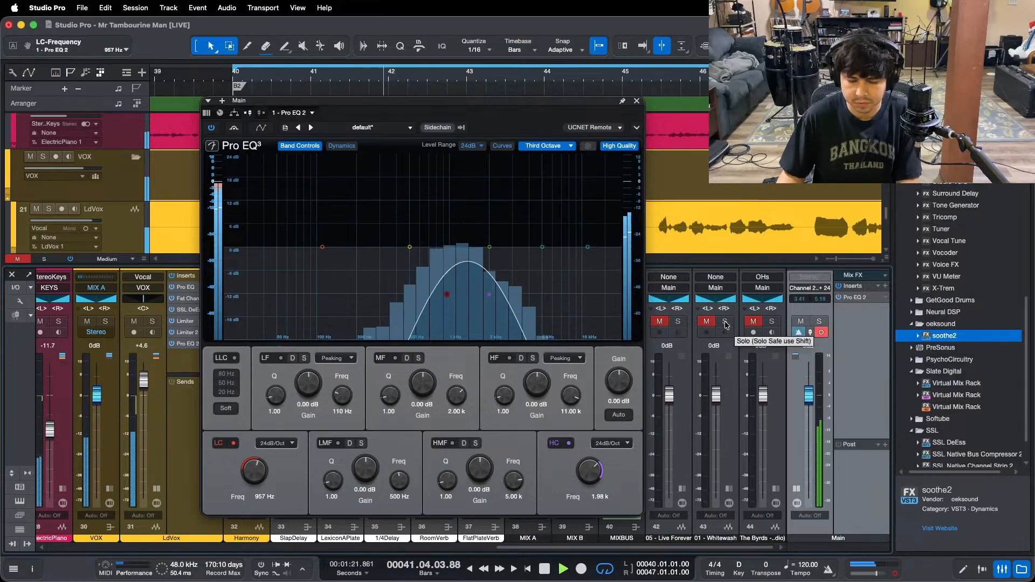
pyautogui.click(725, 322)
pyautogui.click(725, 323)
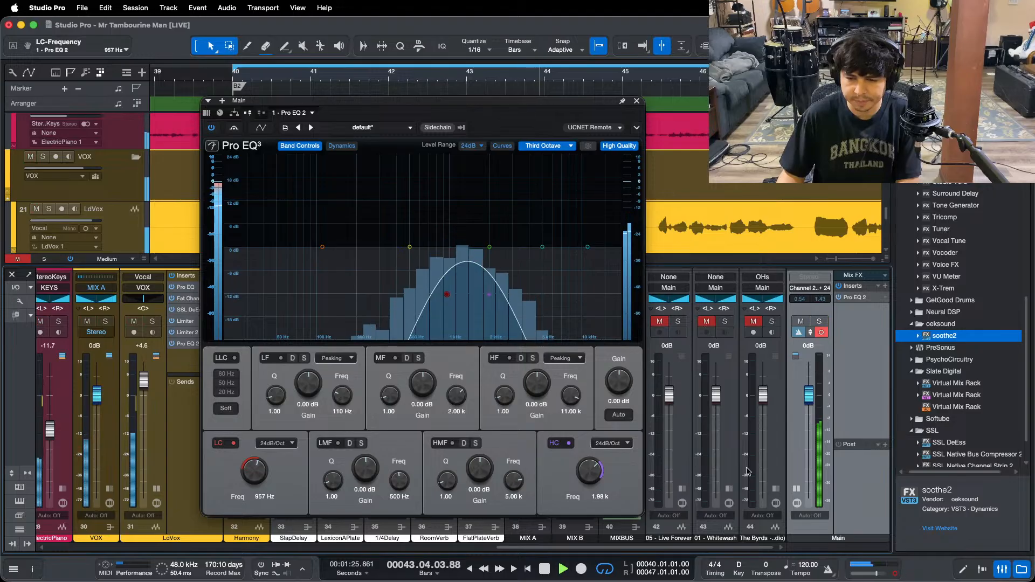
pyautogui.click(679, 322)
pyautogui.click(682, 323)
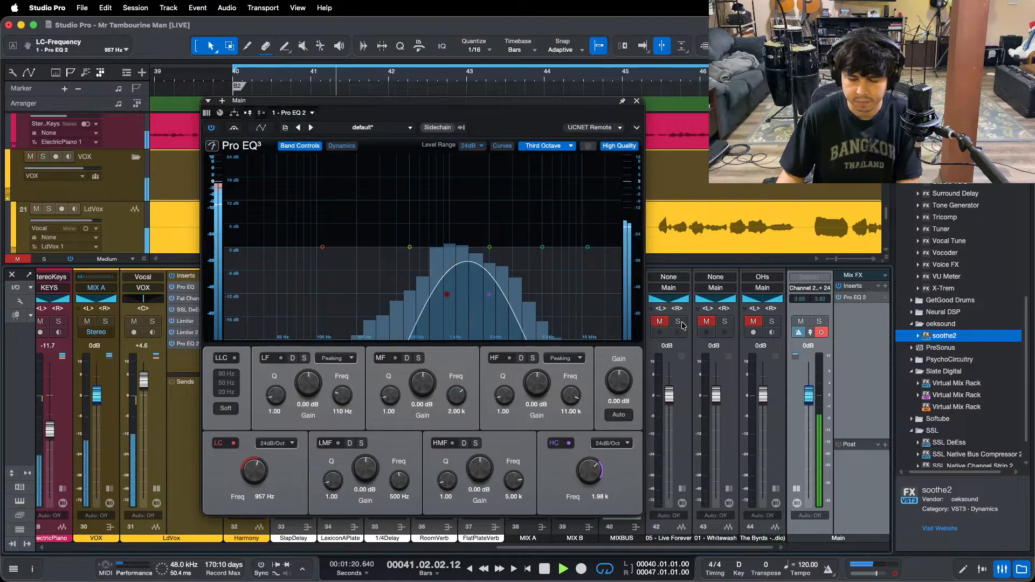
# Step: Switch the Main output to stereo, restart the bridge and compare the mix with the Live Forever and The Byrds references
pyautogui.click(895, 574)
pyautogui.press('space')
pyautogui.press('space')
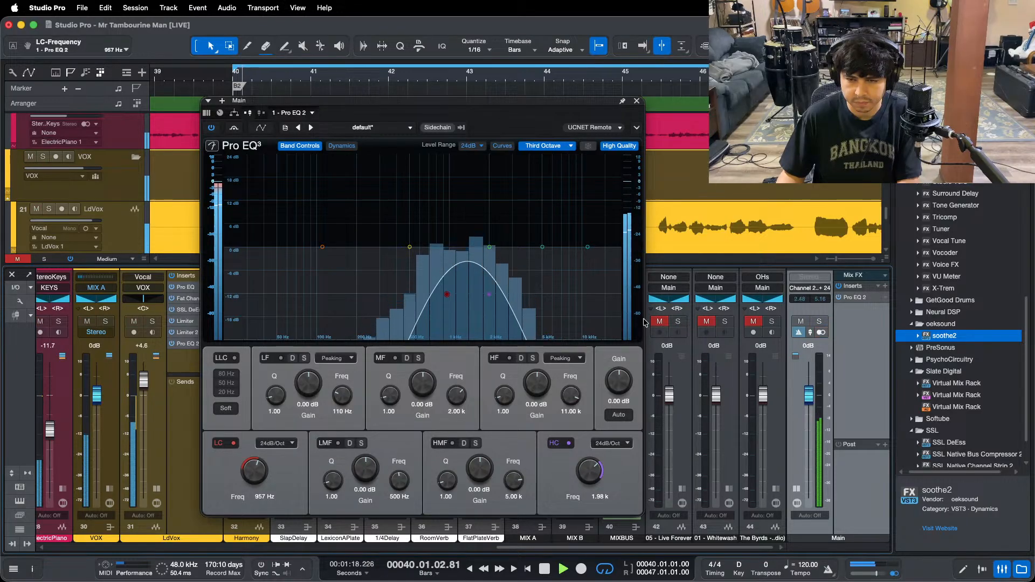
pyautogui.click(678, 322)
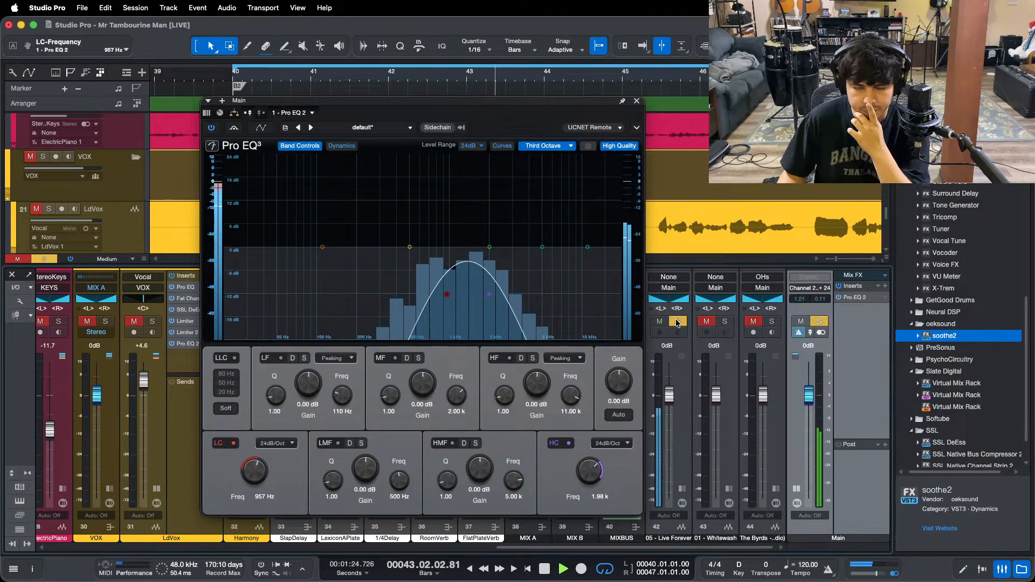
pyautogui.click(677, 323)
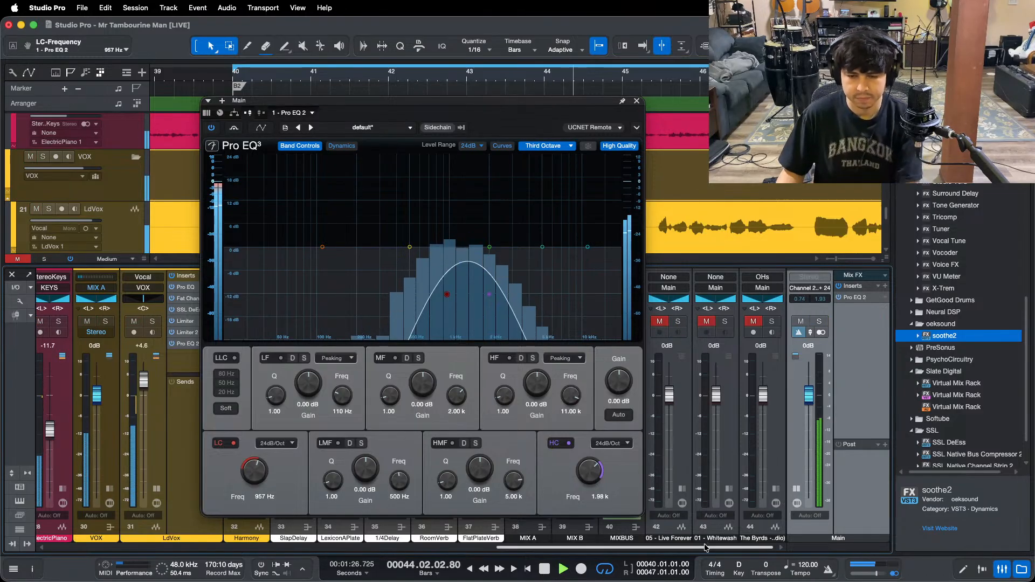
pyautogui.click(773, 322)
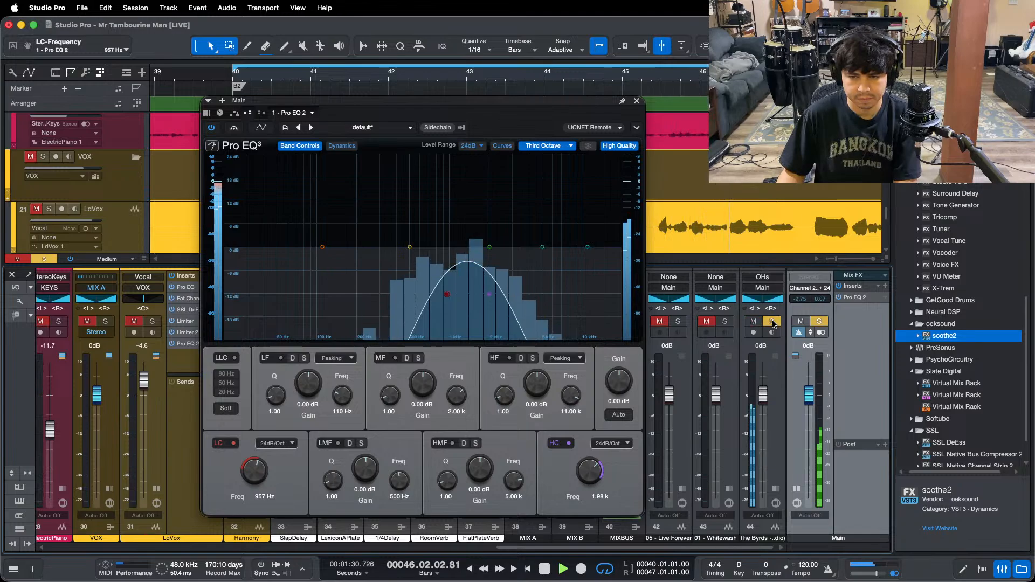
pyautogui.click(773, 322)
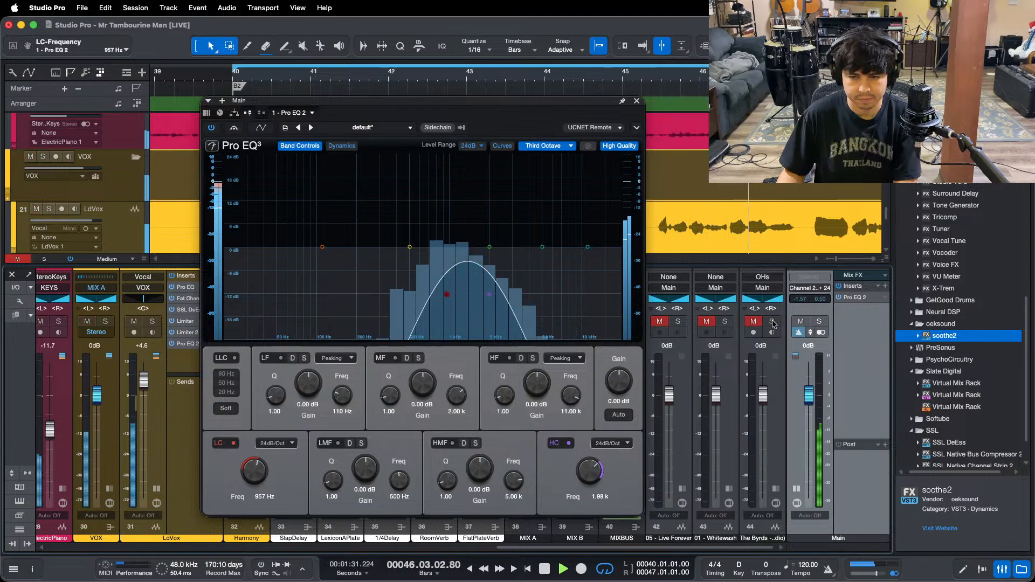
pyautogui.click(679, 322)
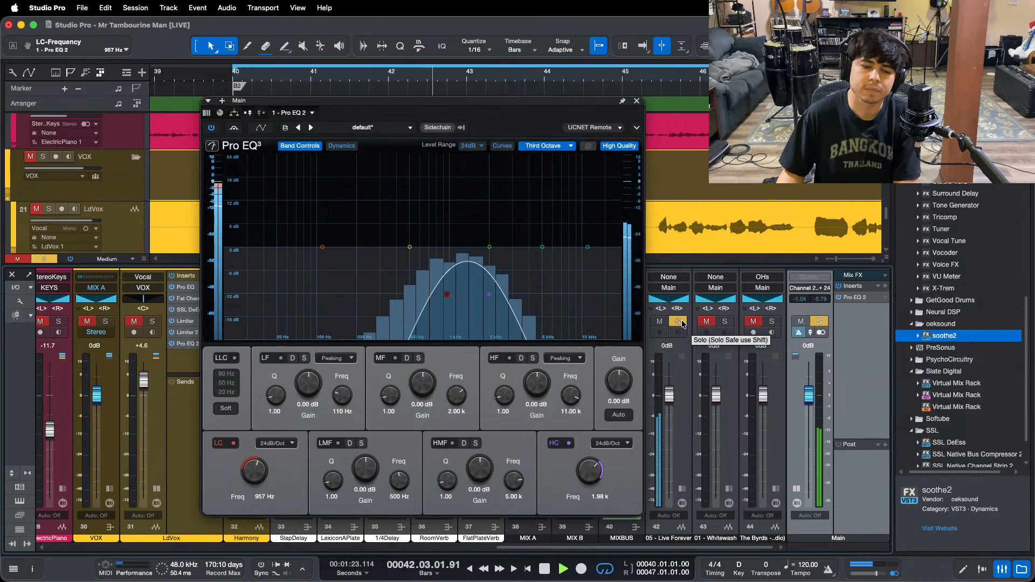
pyautogui.click(681, 322)
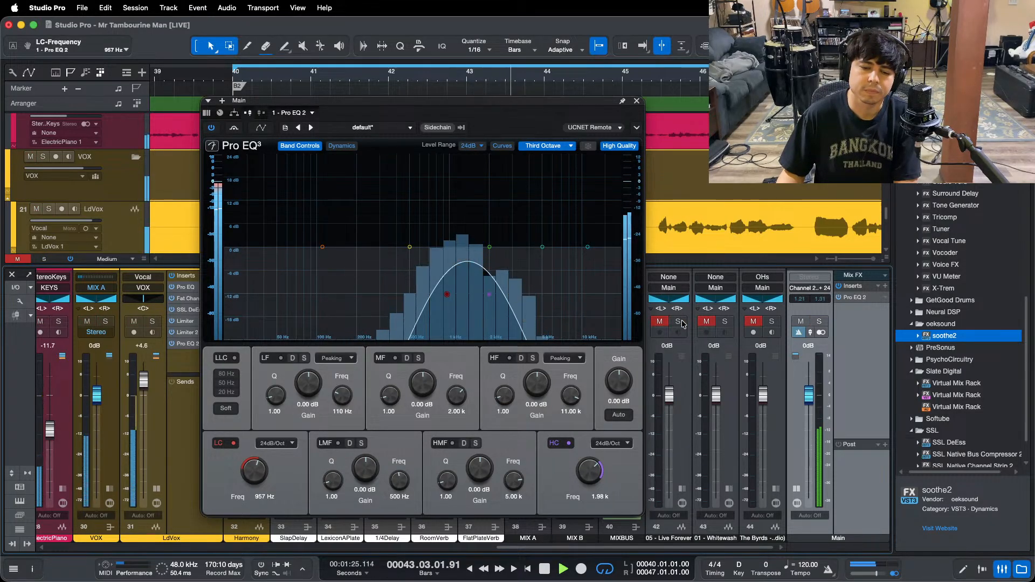
# Step: Stop playback and shift the Main output's Pro EQ 2 listening band to a 480 Hz low cut and 991 Hz high cut
pyautogui.press('space')
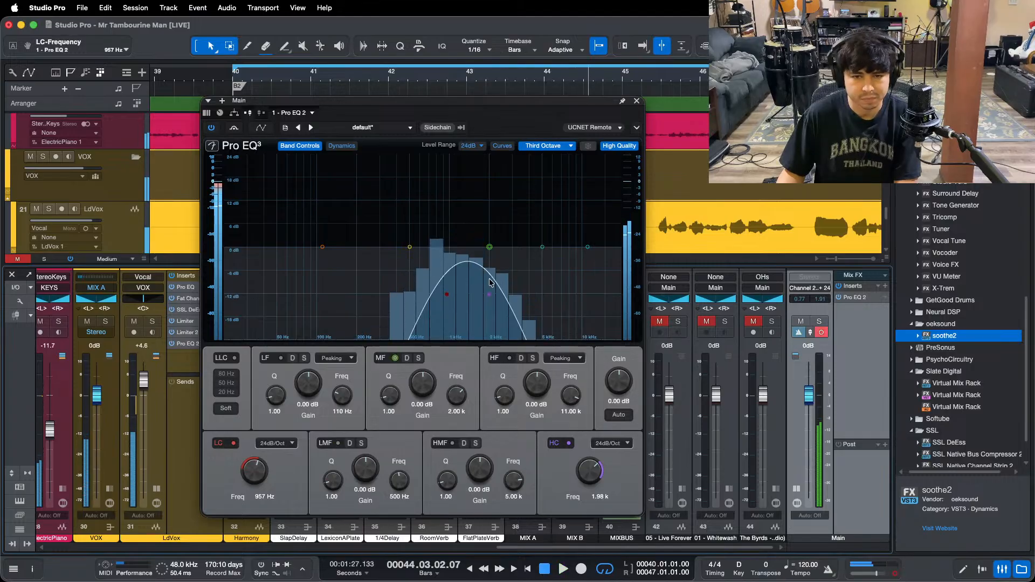
pyautogui.moveTo(489, 295); pyautogui.dragTo(449, 302)
pyautogui.moveTo(253, 482); pyautogui.dragTo(253, 521)
# Step: Switch to OBS to check the recording and return to Studio Pro
pyautogui.moveTo(505, 581)
pyautogui.click(564, 562)
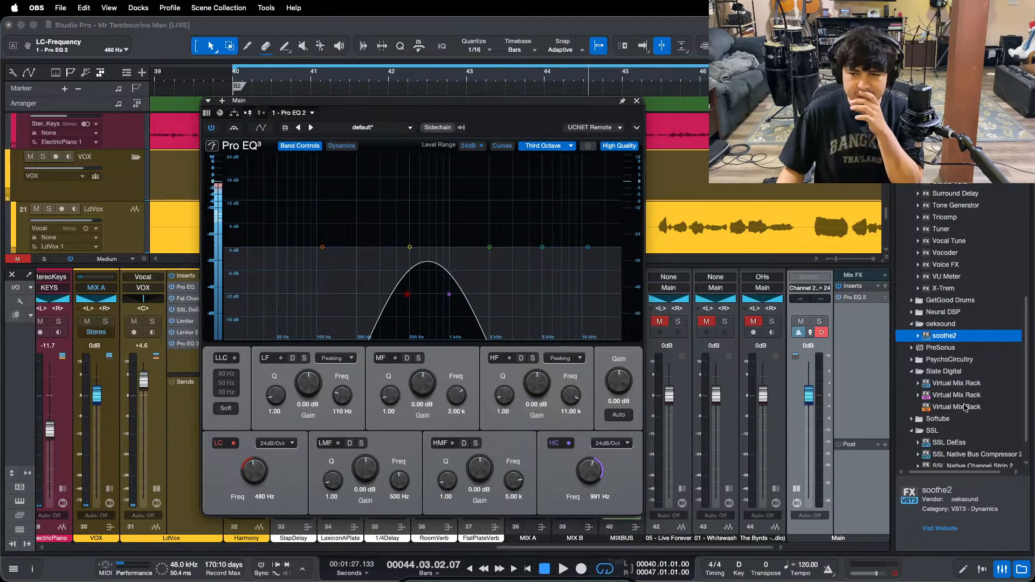
pyautogui.click(850, 389)
# Step: Play the bridge through the 480 to 991 Hz band and compare the mix with the Live Forever reference
pyautogui.press('space')
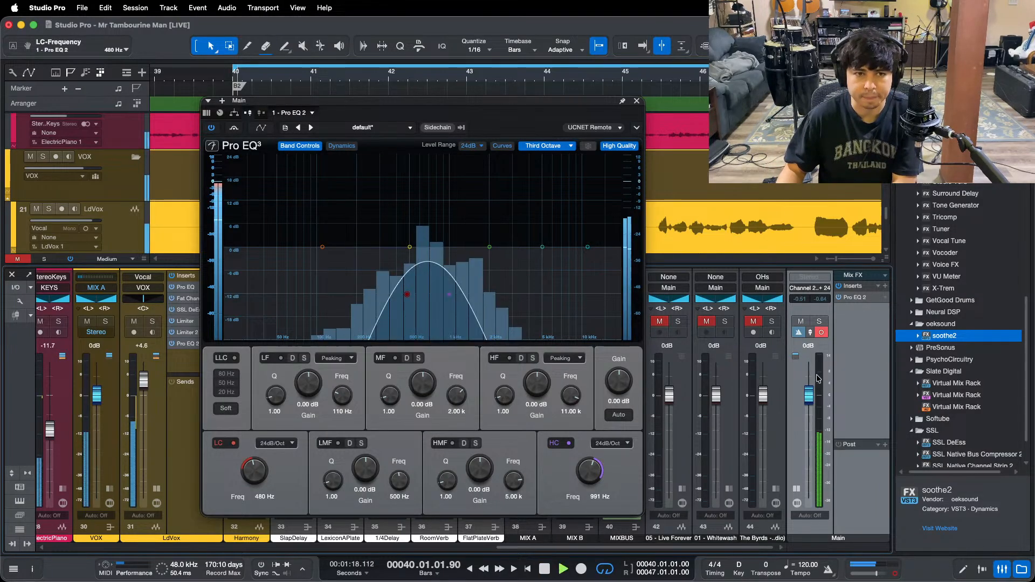
pyautogui.click(677, 322)
pyautogui.click(677, 322)
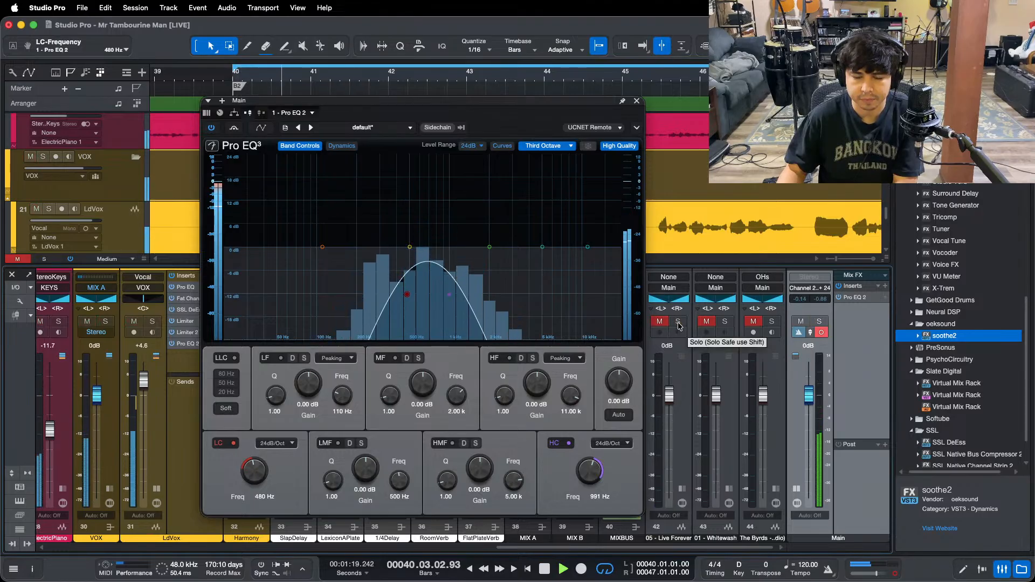
pyautogui.click(677, 322)
pyautogui.click(677, 323)
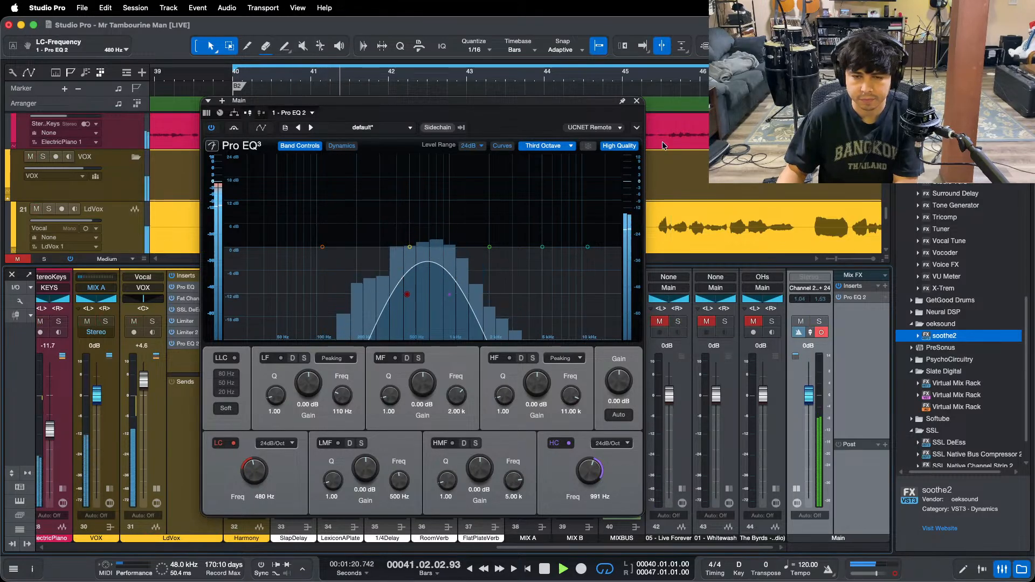
# Step: Check the LdVox Pro EQ 2 against the Main EQ, and set the LdVox MF band to 708 Hz with -0.48 dB gain
pyautogui.click(637, 101)
pyautogui.click(172, 344)
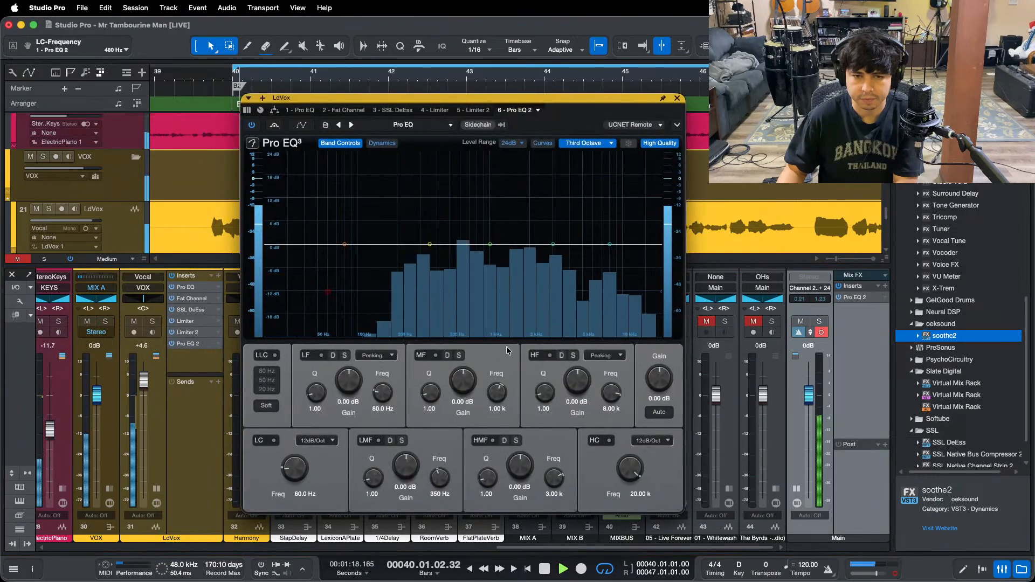
pyautogui.click(855, 298)
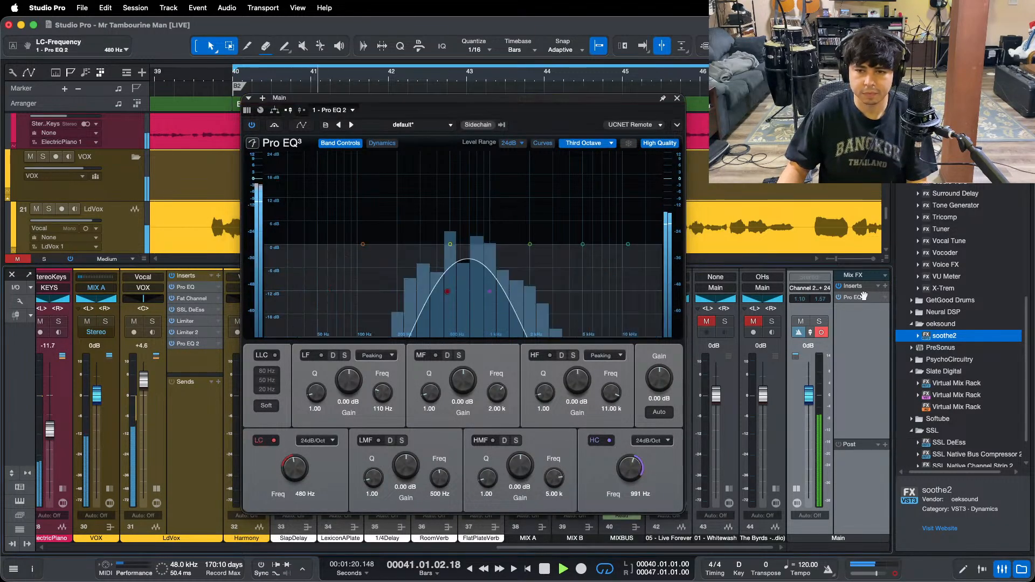
pyautogui.click(189, 343)
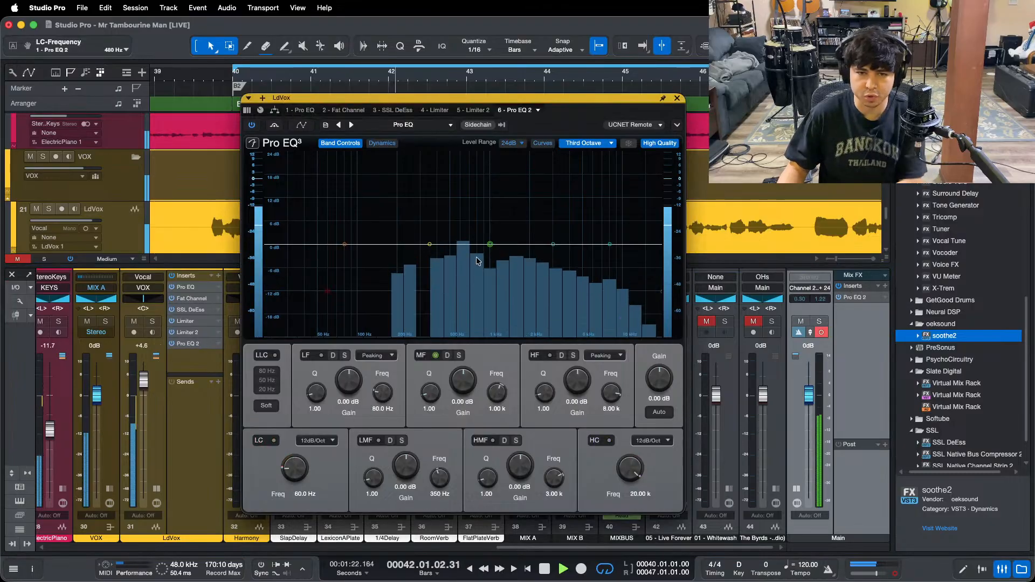
pyautogui.moveTo(465, 244); pyautogui.dragTo(470, 208)
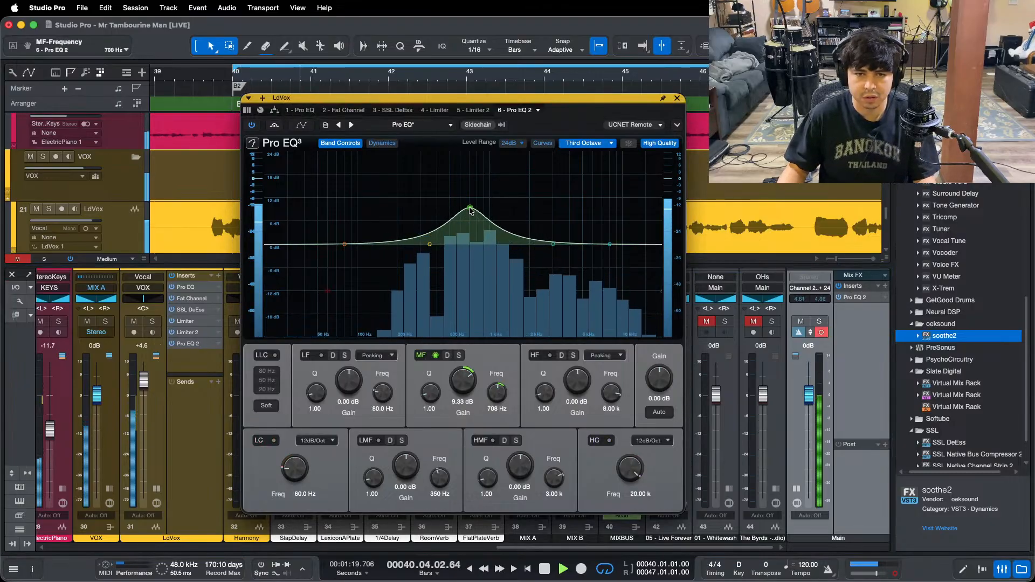
pyautogui.moveTo(459, 388); pyautogui.dragTo(460, 431)
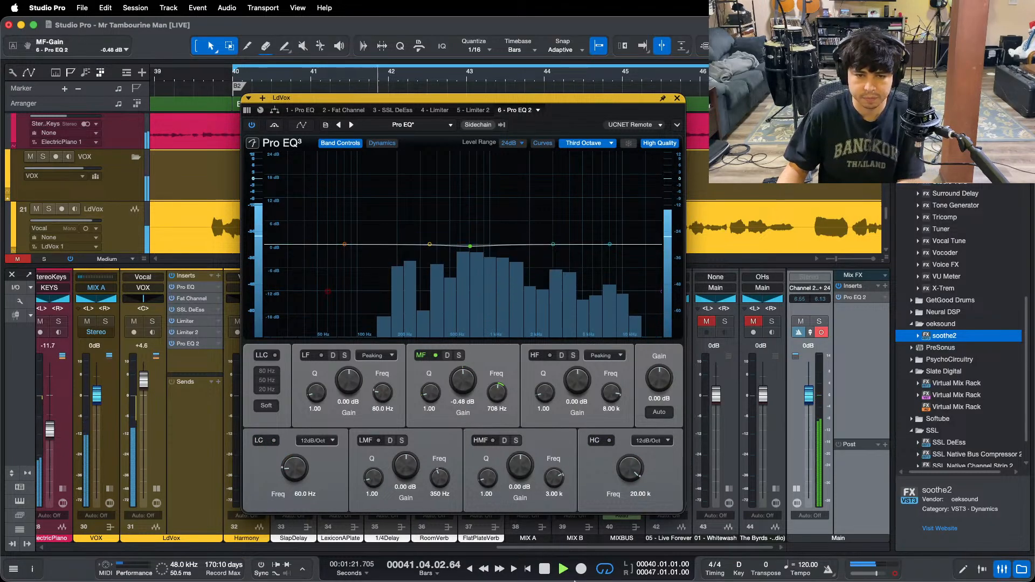
# Step: Restart the bridge, move the LdVox EQ window clear of the reference channels and compare the mix with the Whitewash reference in mono
pyautogui.press('space')
pyautogui.press('space')
pyautogui.moveTo(554, 111); pyautogui.dragTo(510, 115)
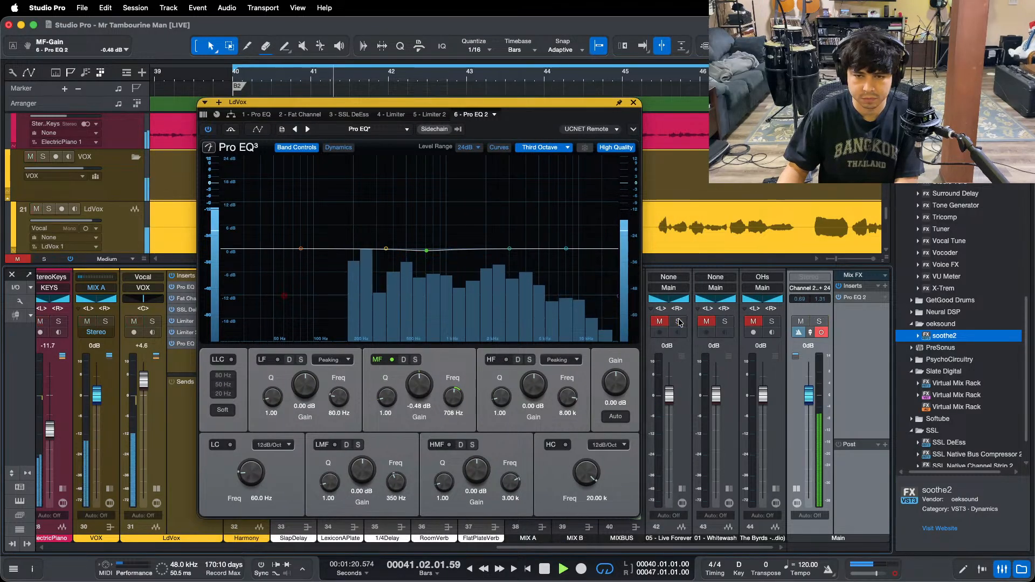
pyautogui.click(726, 322)
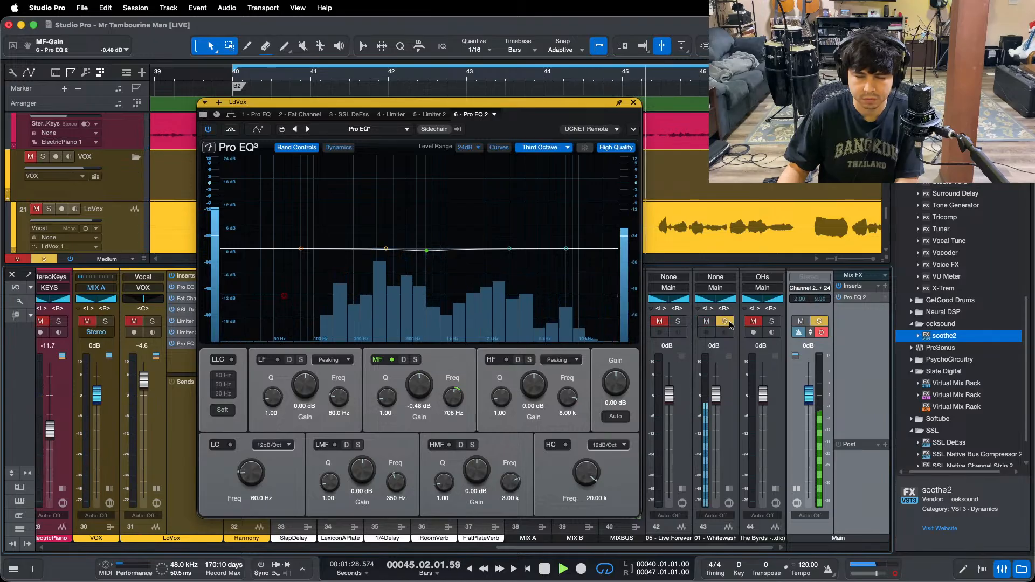
pyautogui.click(727, 322)
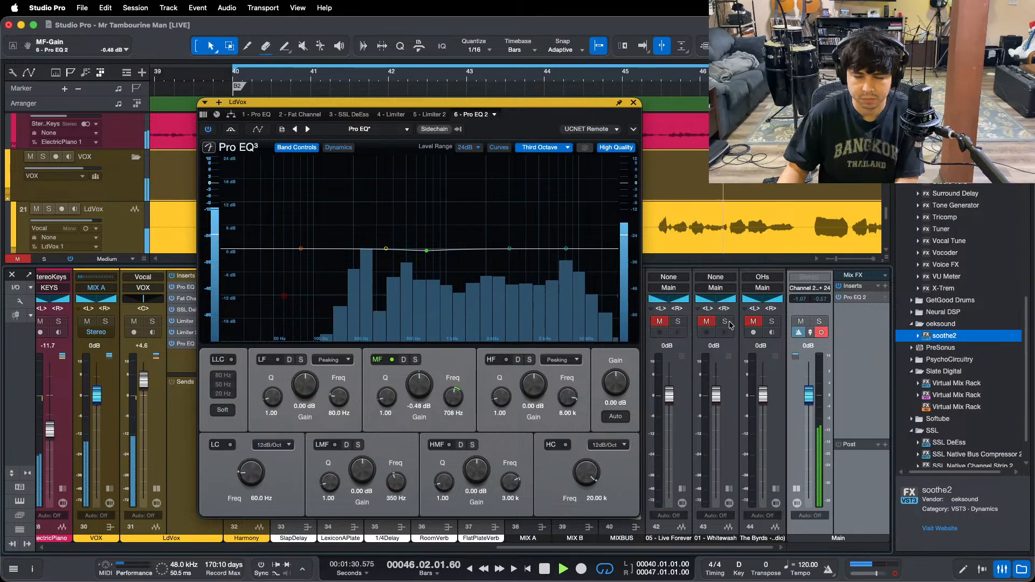
pyautogui.click(726, 321)
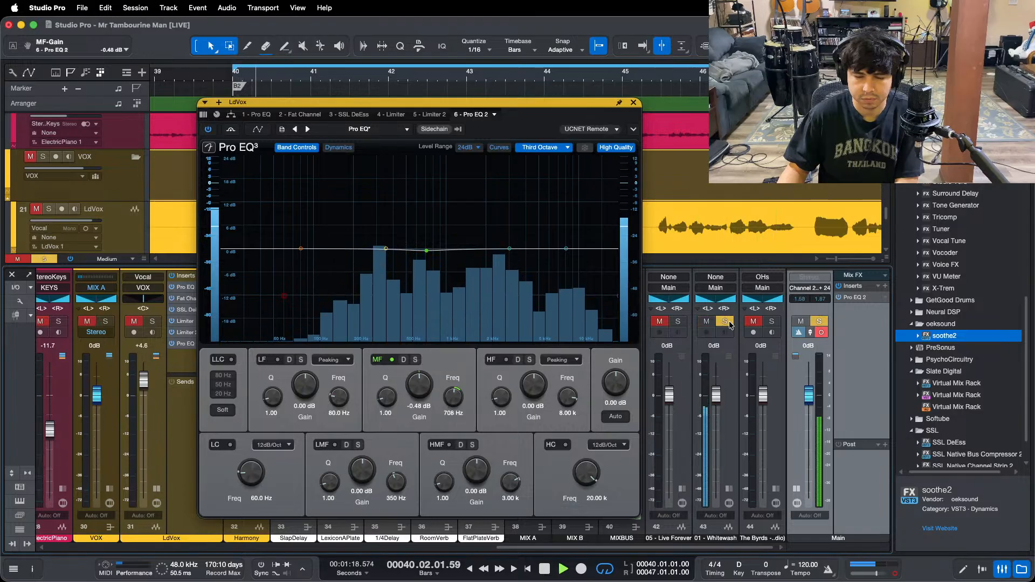
pyautogui.click(726, 322)
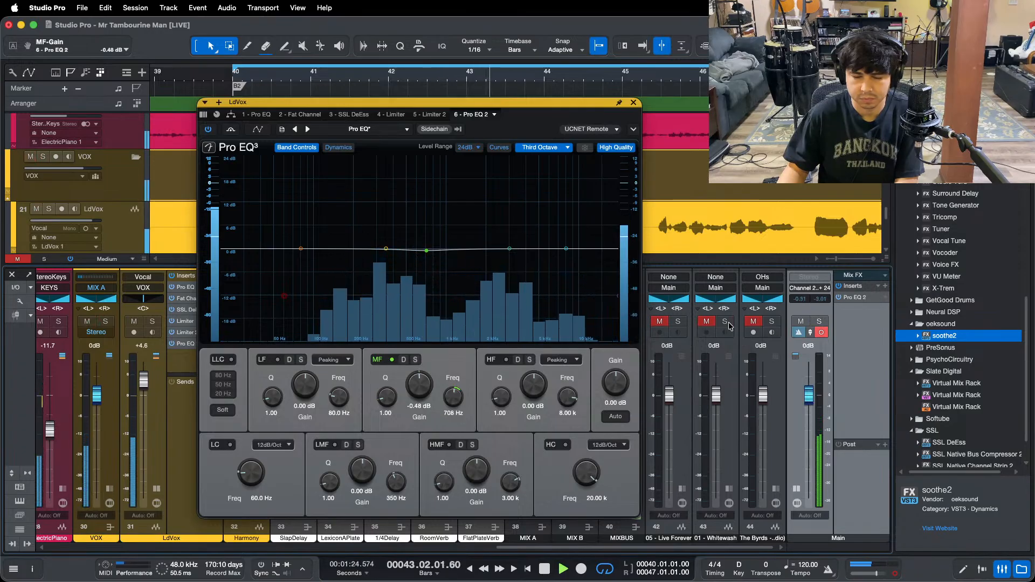
pyautogui.click(727, 322)
pyautogui.click(727, 321)
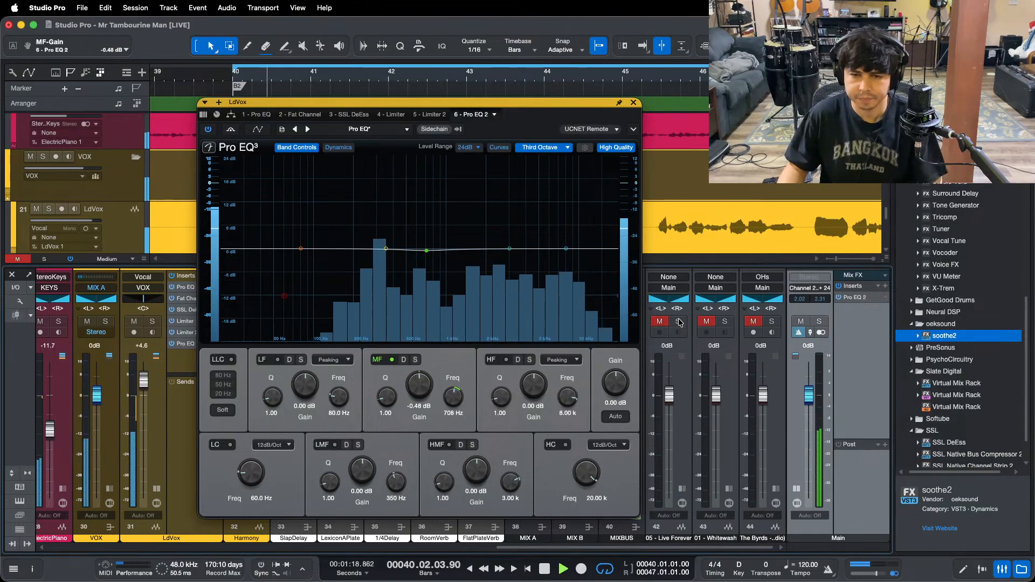
# Step: Compare the mix in stereo with the Live Forever and The Byrds references, and return the Main output to mono
pyautogui.click(678, 322)
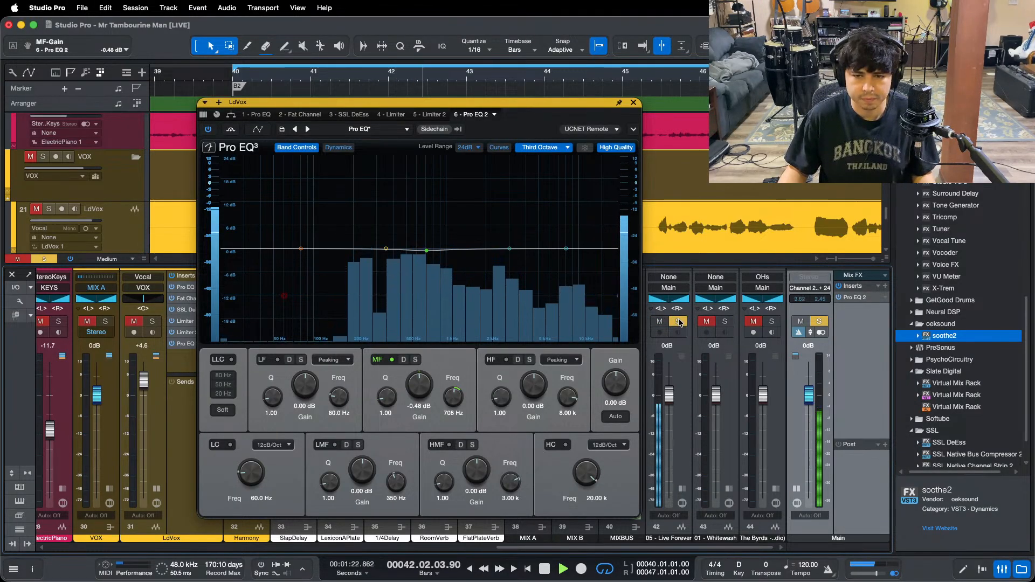
pyautogui.click(679, 322)
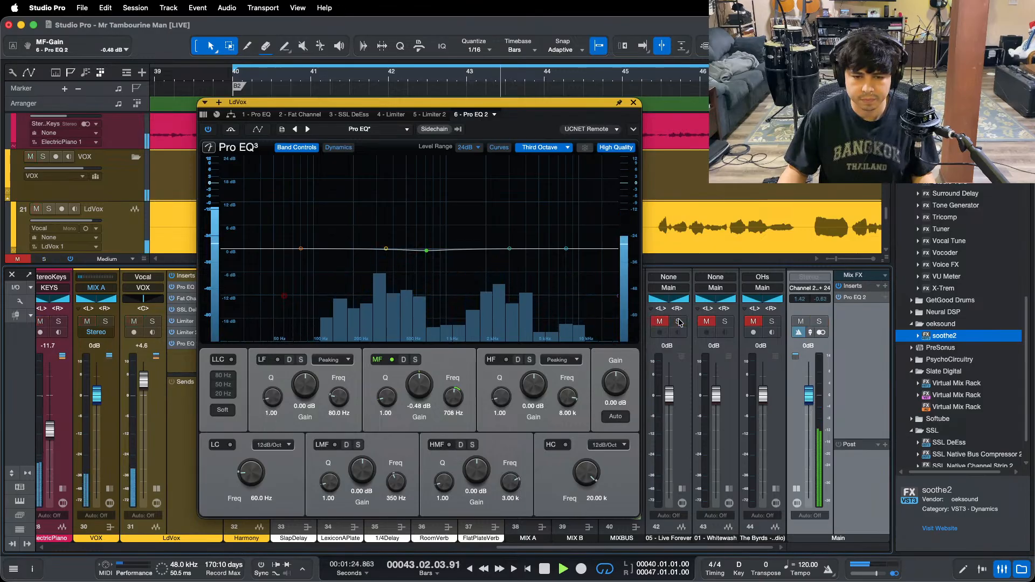
pyautogui.click(773, 322)
pyautogui.click(773, 322)
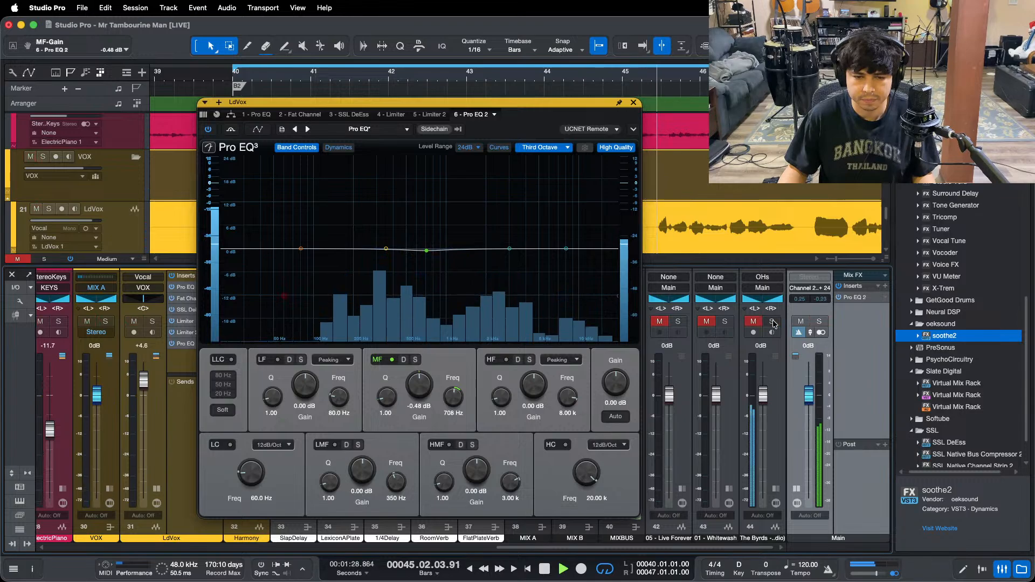
pyautogui.click(894, 575)
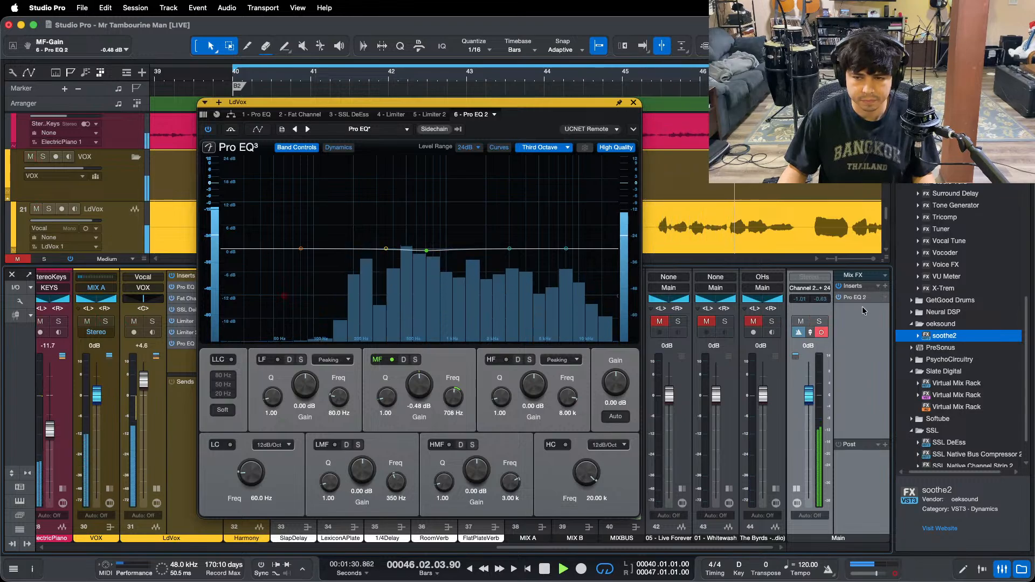
# Step: Stop playback and shift the Main Pro EQ 2 filter band to a 500 Hz high cut and a 195 Hz low cut
pyautogui.doubleClick(856, 297)
pyautogui.press('space')
pyautogui.moveTo(445, 298); pyautogui.dragTo(407, 297)
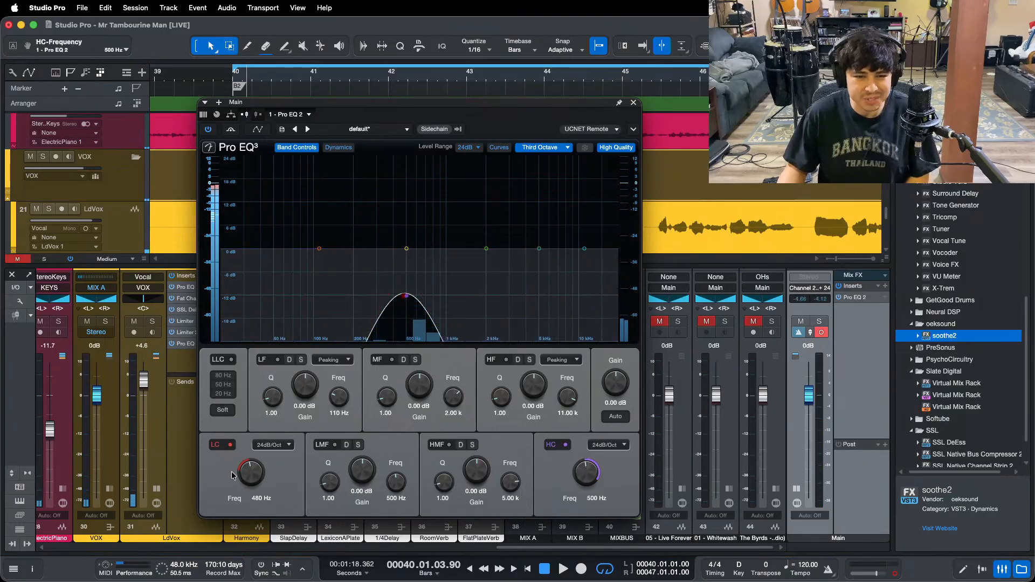
pyautogui.moveTo(258, 475)
pyautogui.mouseDown()
pyautogui.moveTo(257, 488)
pyautogui.moveTo(258, 477)
pyautogui.mouseUp()
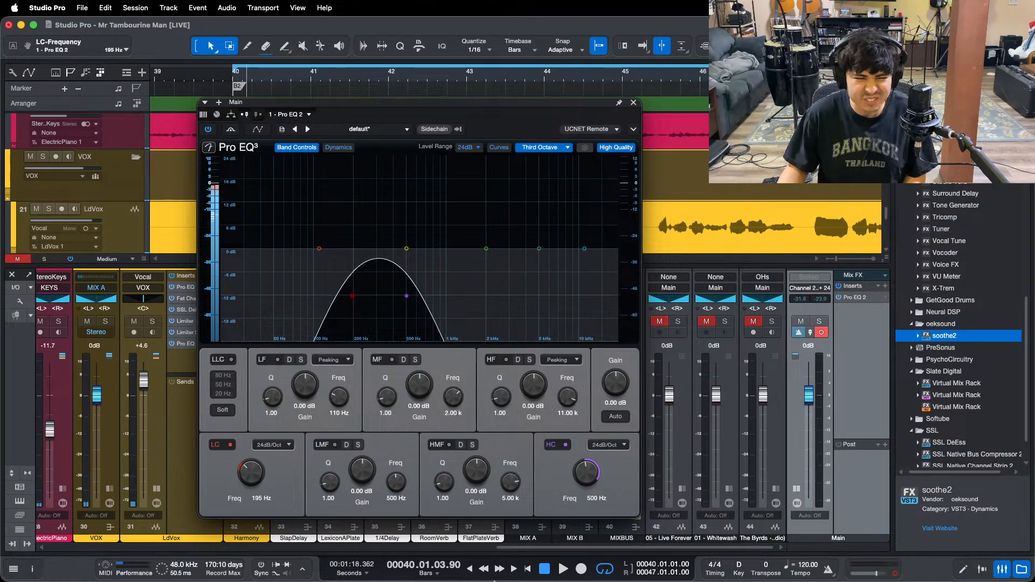
pyautogui.moveTo(529, 572)
pyautogui.press('space')
pyautogui.click(563, 562)
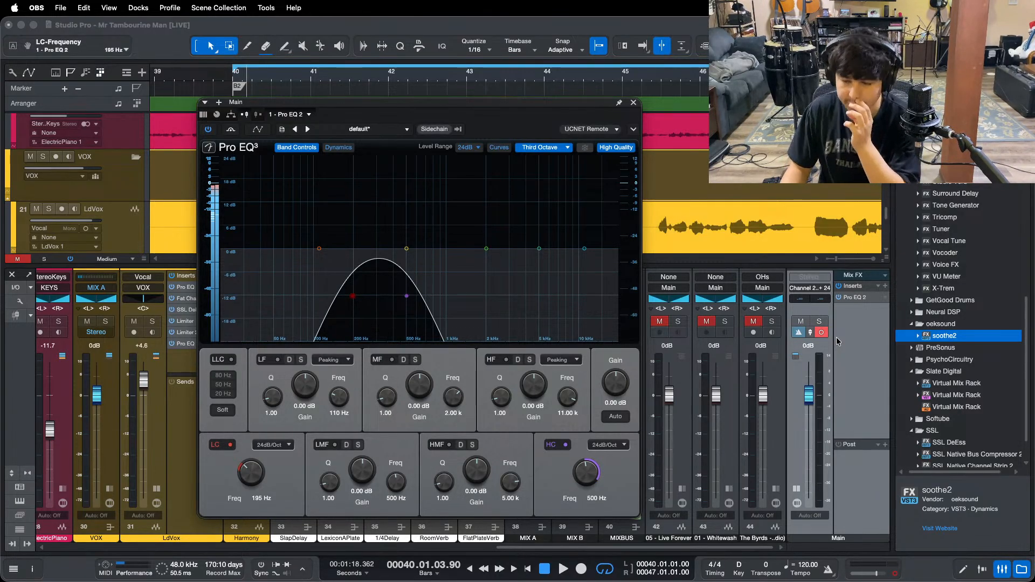
pyautogui.click(849, 363)
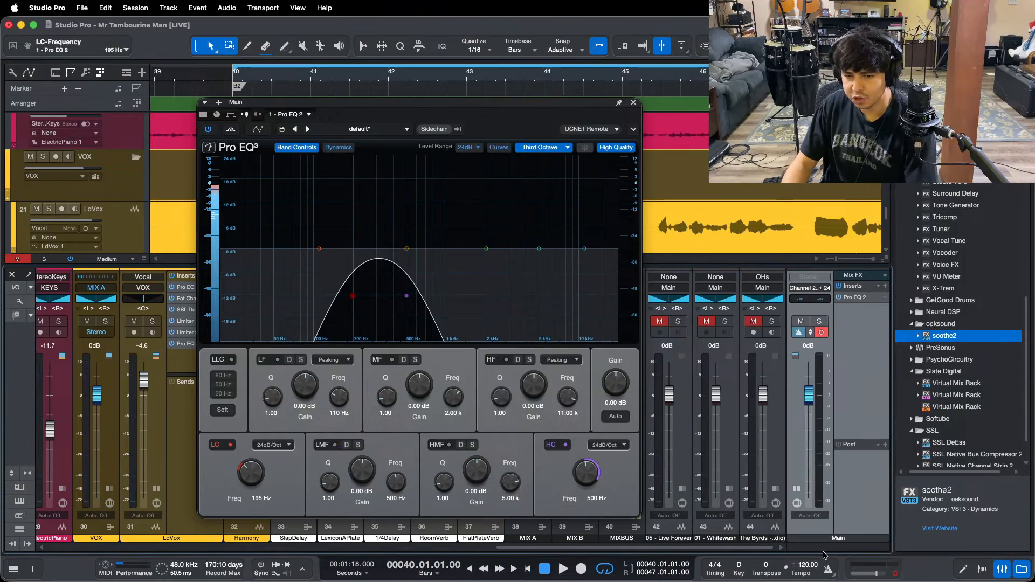
# Step: Play the bridge through the 195 to 500 Hz band and compare the mix with the Live Forever and Whitewash references
pyautogui.press('space')
pyautogui.click(679, 322)
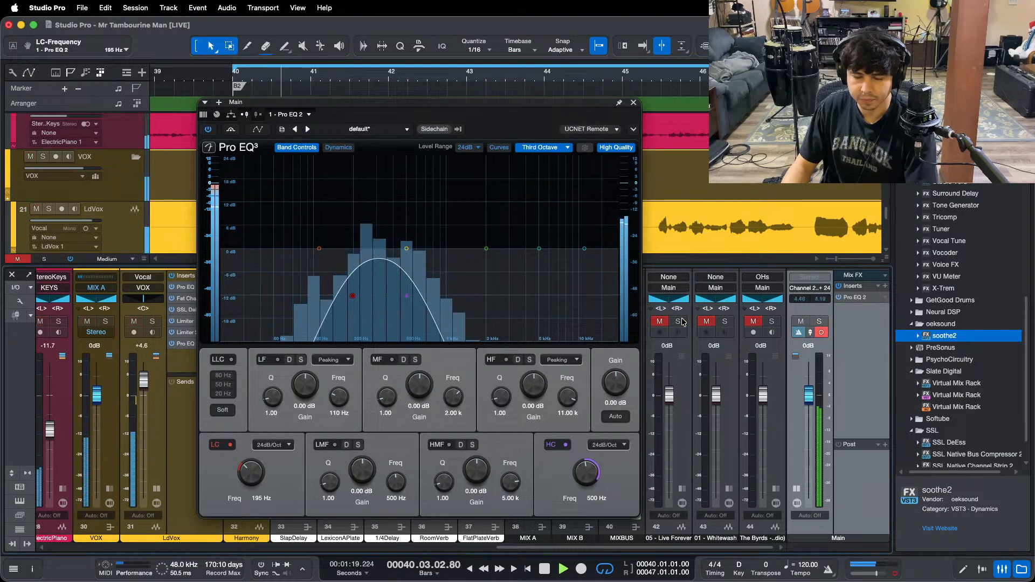
pyautogui.click(682, 322)
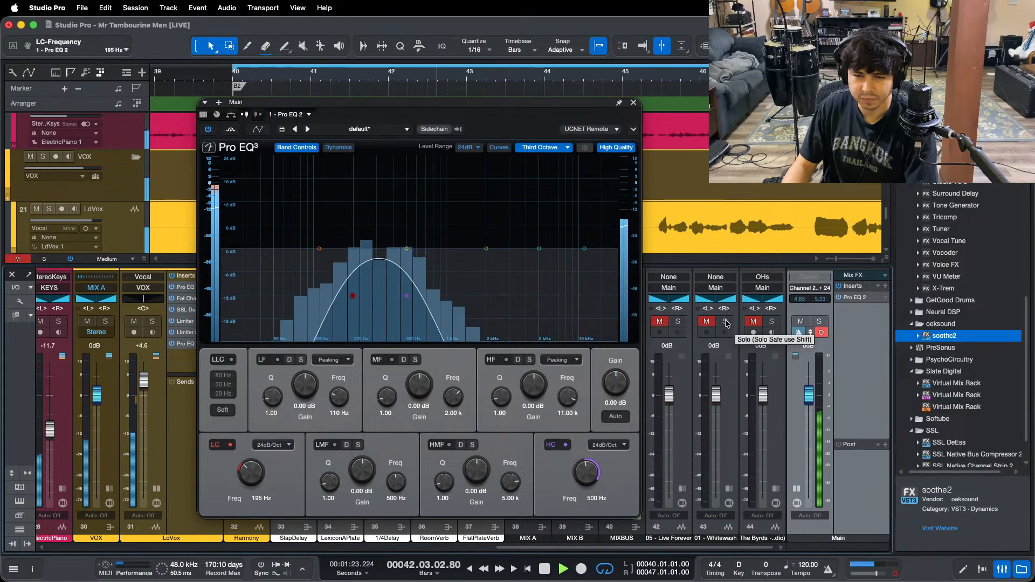
pyautogui.click(725, 321)
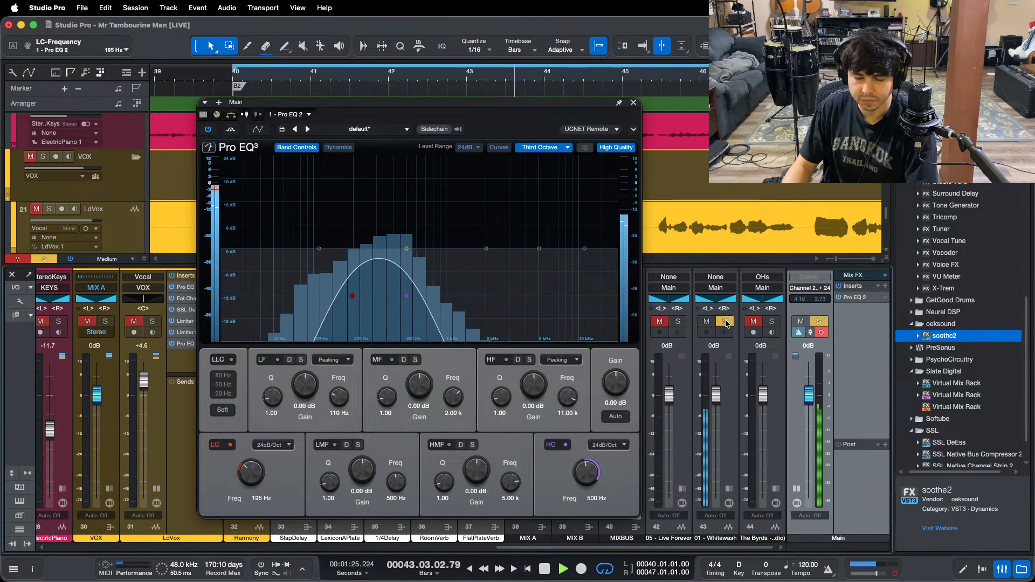
pyautogui.click(725, 322)
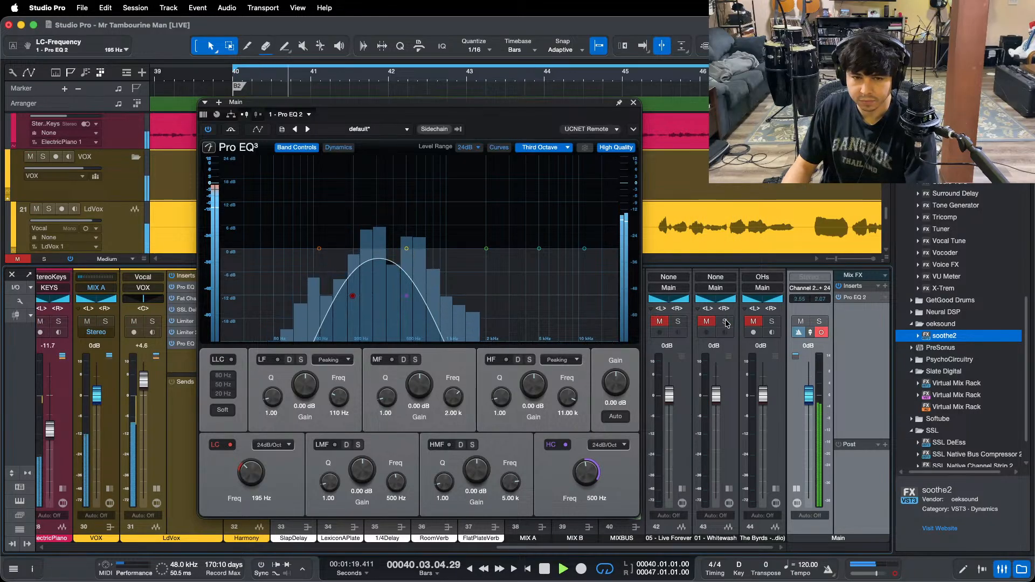
pyautogui.click(725, 323)
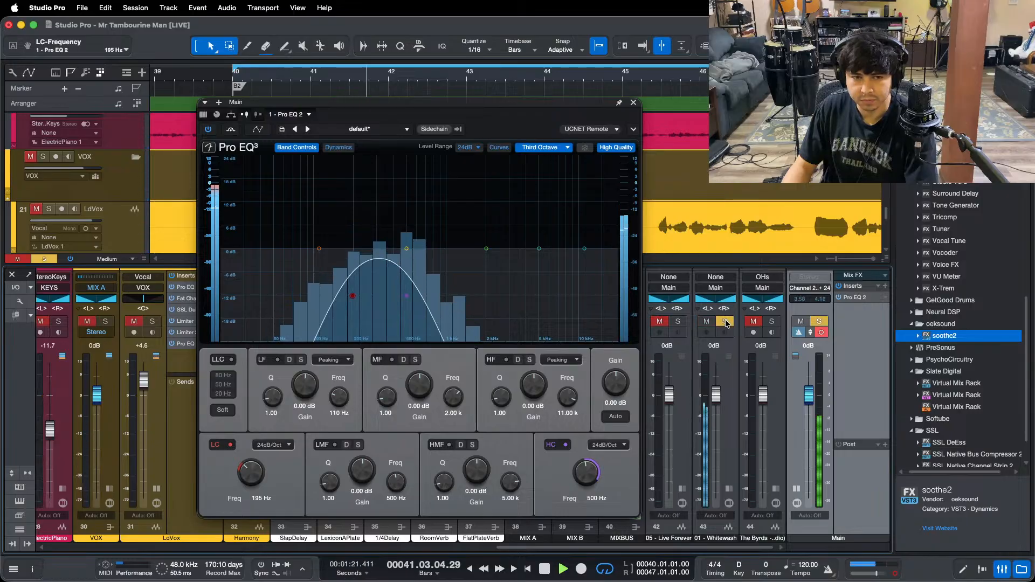
pyautogui.click(725, 322)
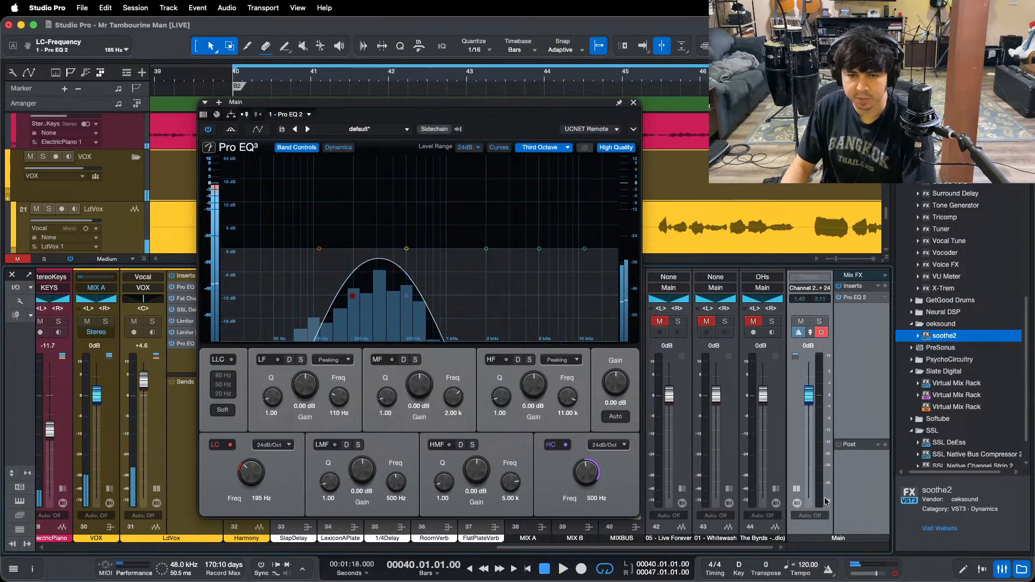
# Step: Restart the bridge and alternate between the filtered mix and the Live Forever reference
pyautogui.press('space')
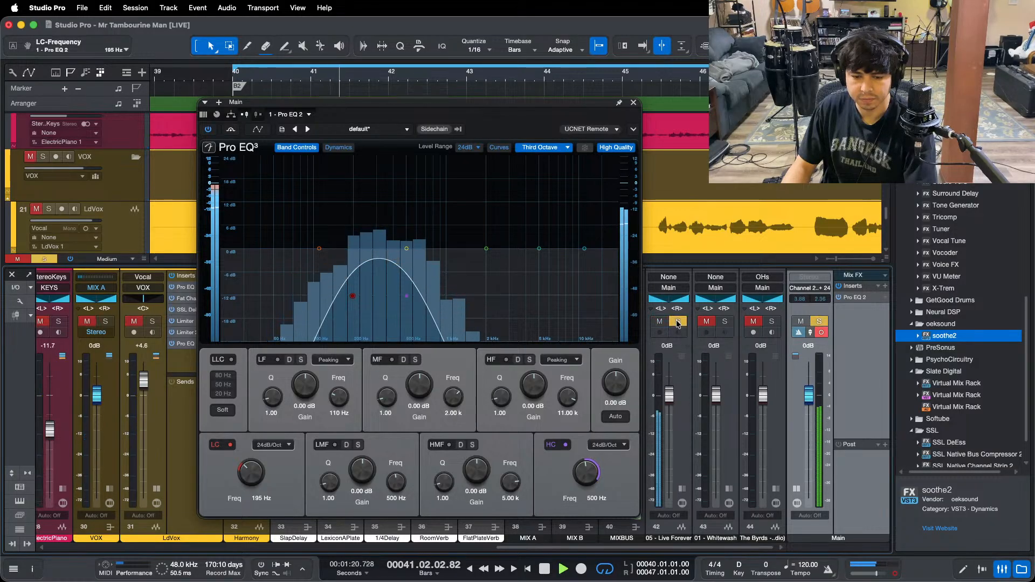
pyautogui.click(678, 322)
pyautogui.click(678, 322)
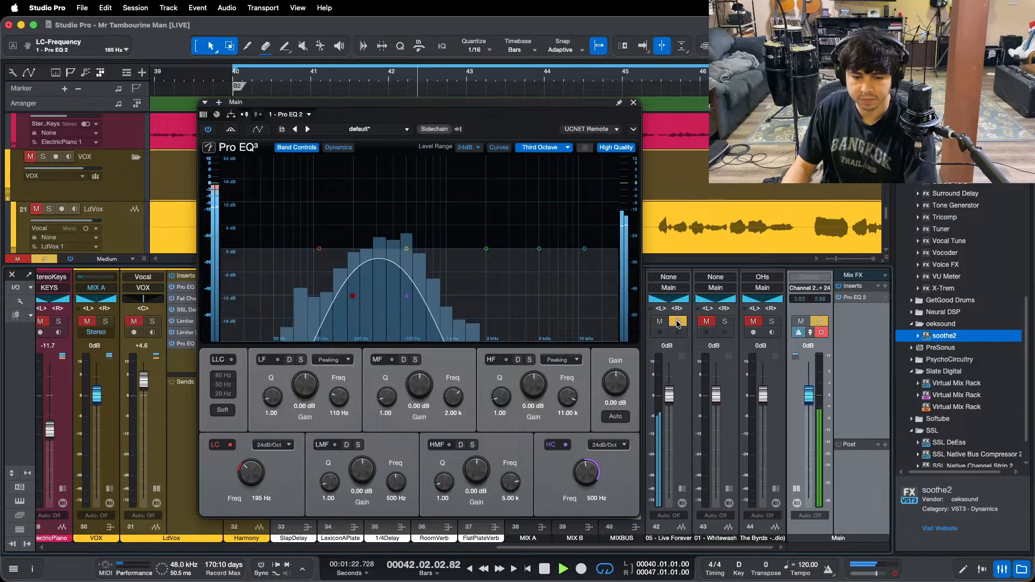
# Step: Enable the low cut on the LdVox Pro EQ 2 and set it to 182 Hz, restarting the bridge to audition it
pyautogui.click(180, 346)
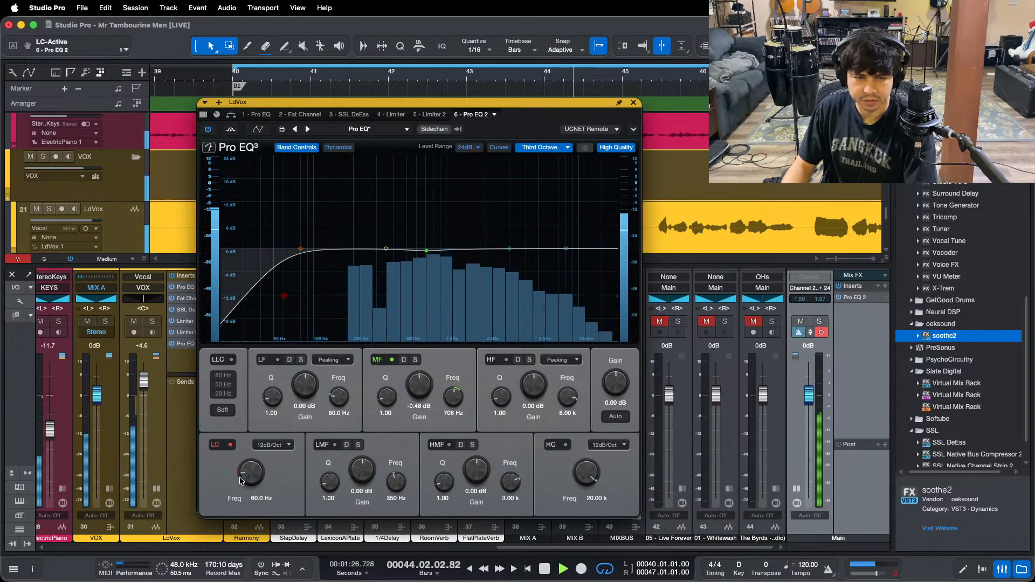
pyautogui.moveTo(241, 481); pyautogui.dragTo(242, 463)
pyautogui.press('space')
pyautogui.press('space')
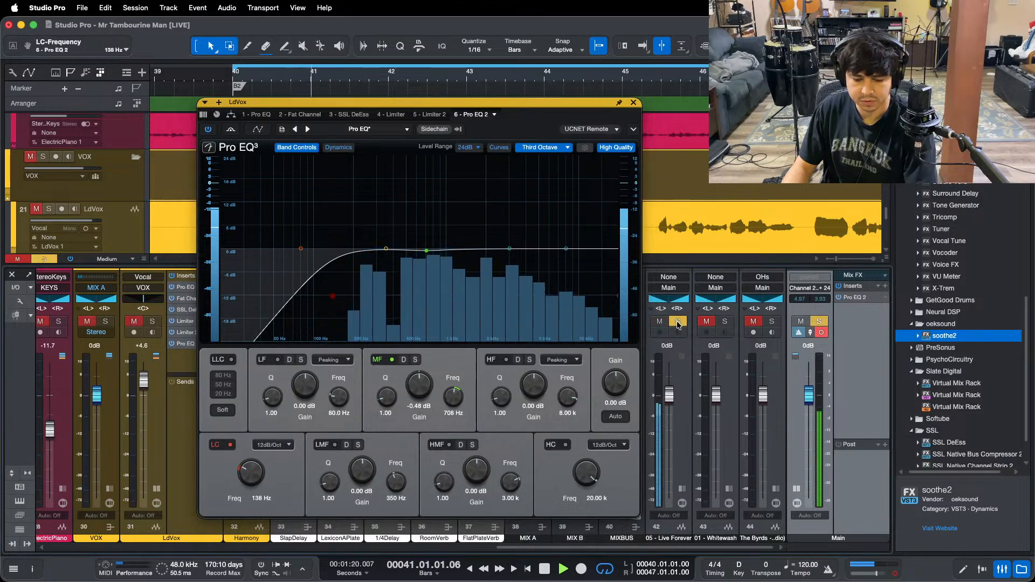
pyautogui.moveTo(256, 502); pyautogui.dragTo(249, 477)
pyautogui.press('space')
pyautogui.press('space')
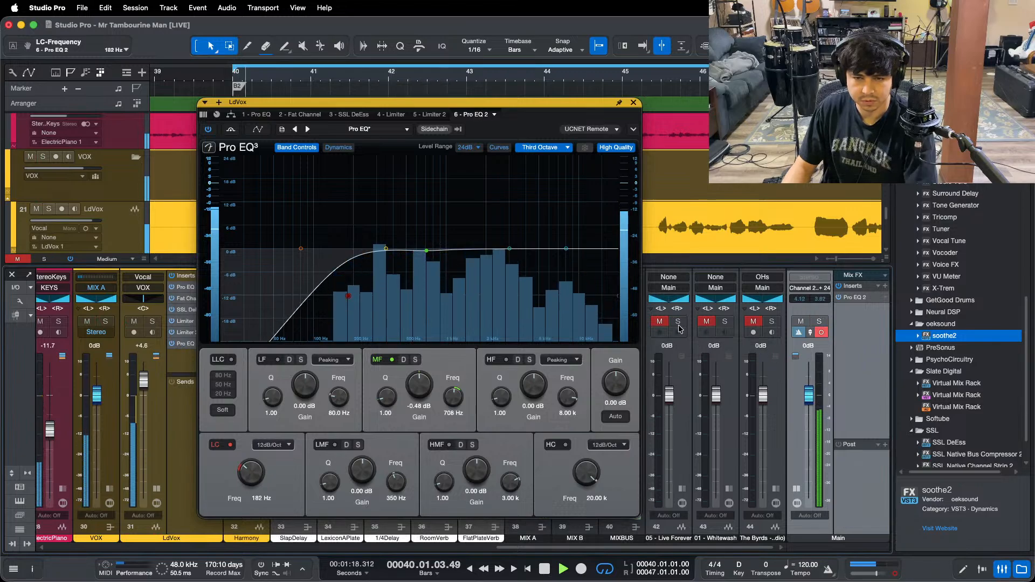
# Step: Compare the mix in mono with the Live Forever and The Byrds references, restarting the bridge in between
pyautogui.click(678, 322)
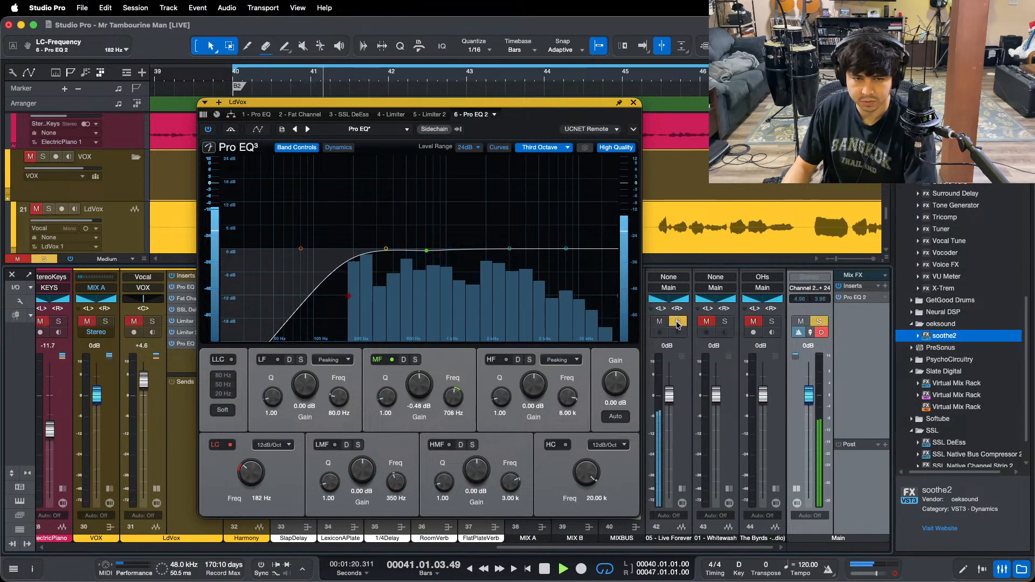
pyautogui.click(678, 323)
pyautogui.press('space')
pyautogui.press('space')
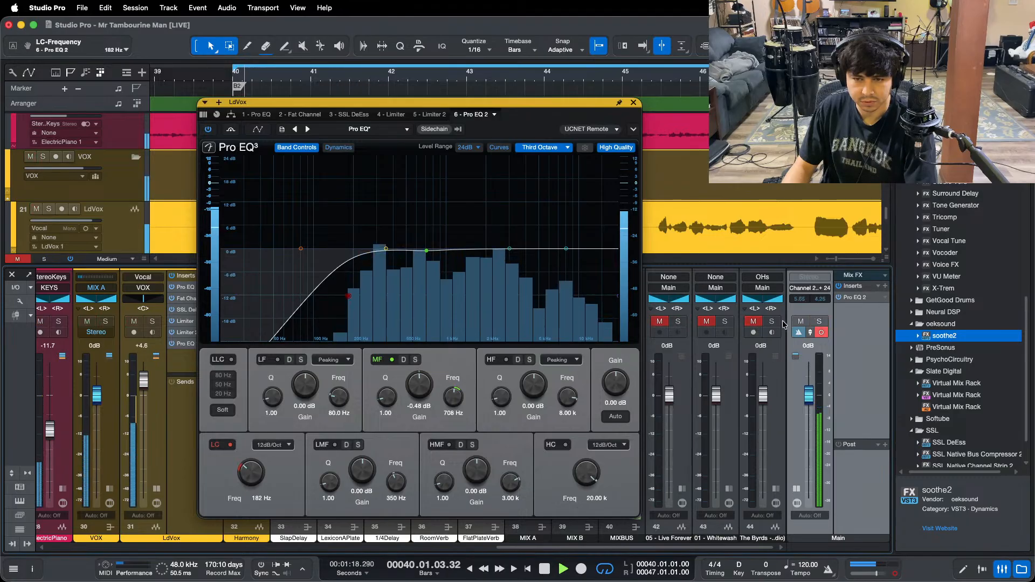
pyautogui.click(772, 322)
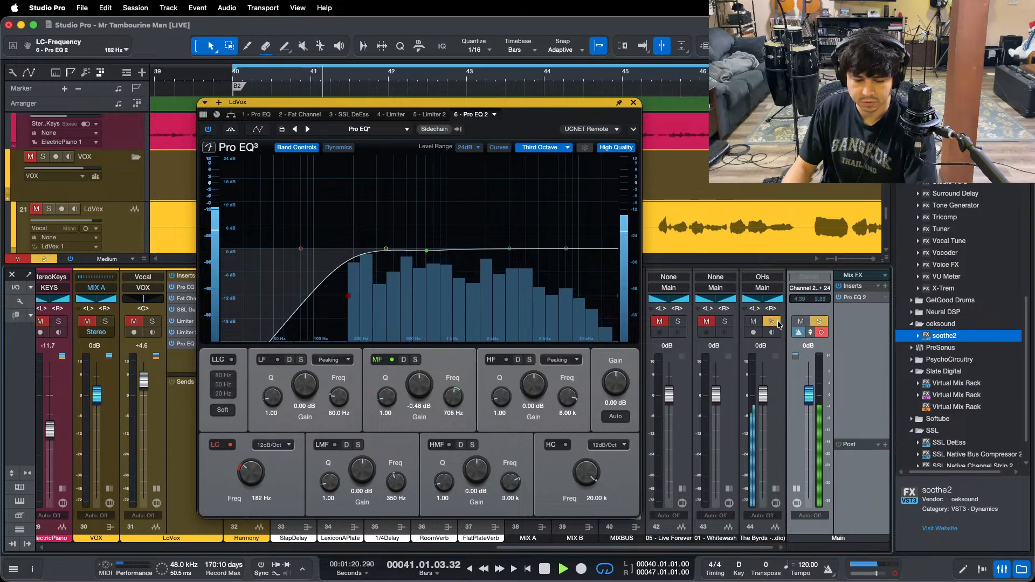
pyautogui.click(777, 322)
# Step: Audition the mix in stereo, return the Main output to mono and compare the mix with the Whitewash reference
pyautogui.click(895, 575)
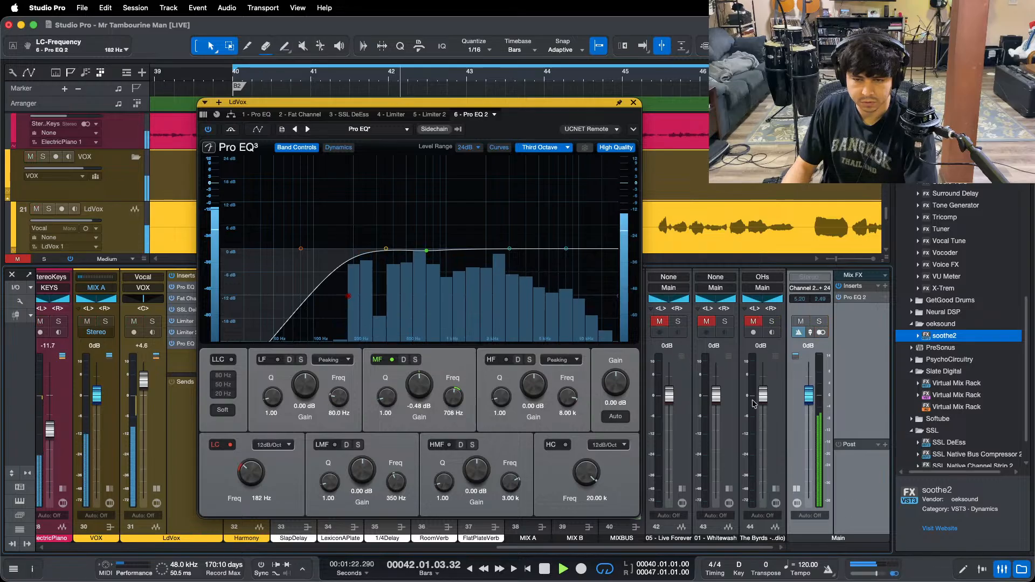
pyautogui.press('space')
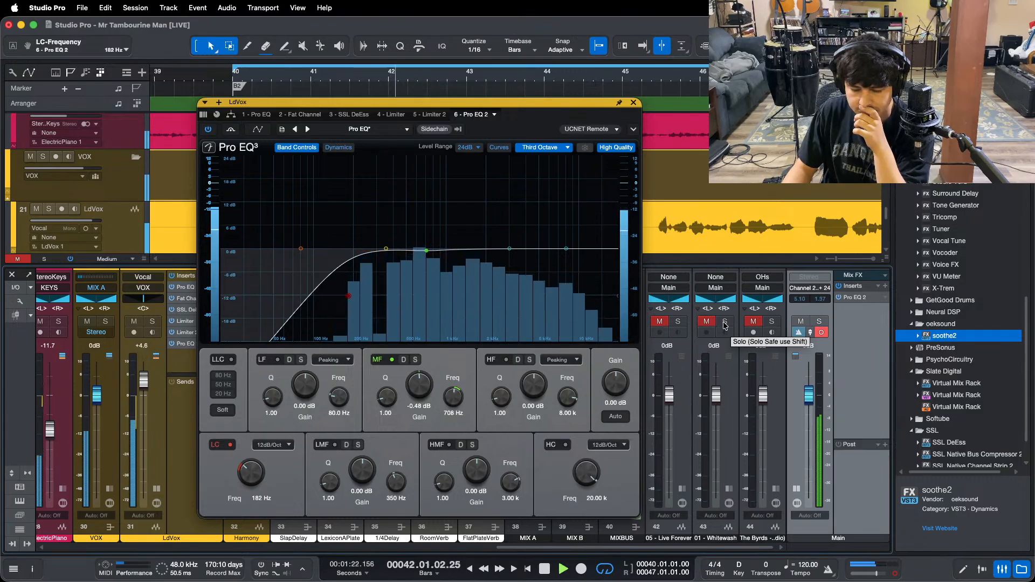
pyautogui.click(724, 322)
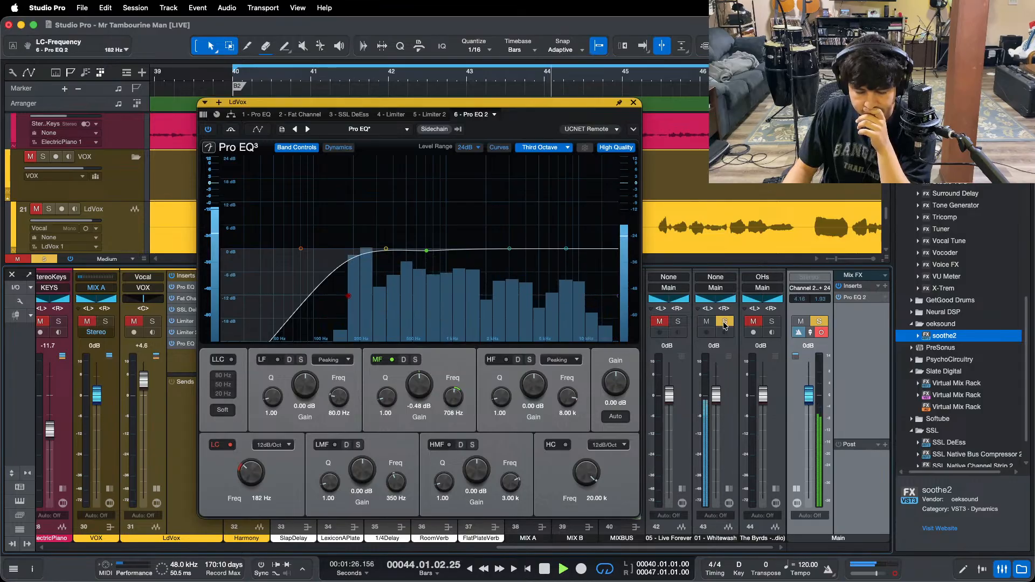
pyautogui.click(725, 322)
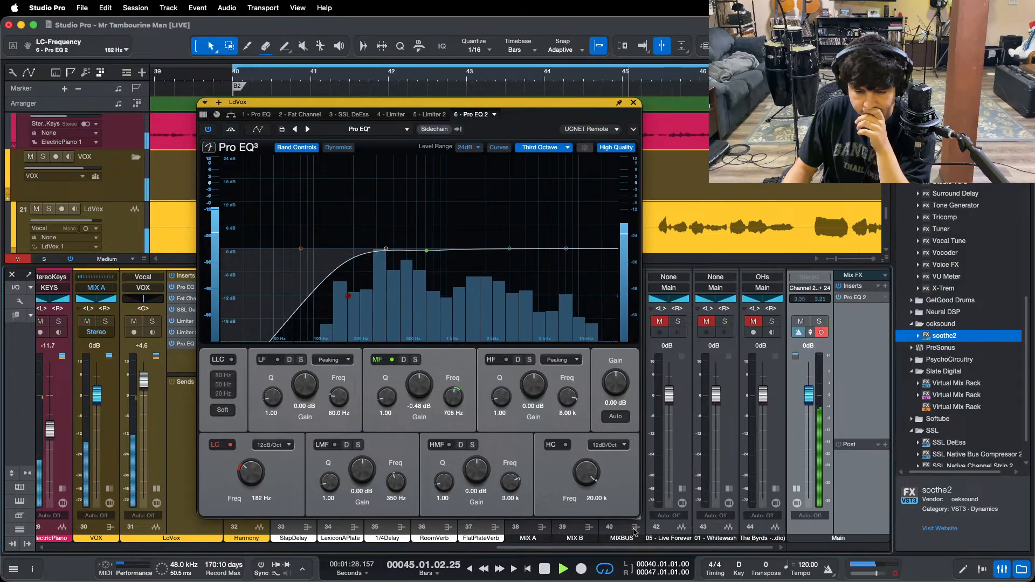
# Step: Move the MF band of the BASS channel's Pro EQ 2 to 313 Hz and set its gain to 0.96 dB
pyautogui.hscroll(-10, 635, 532)
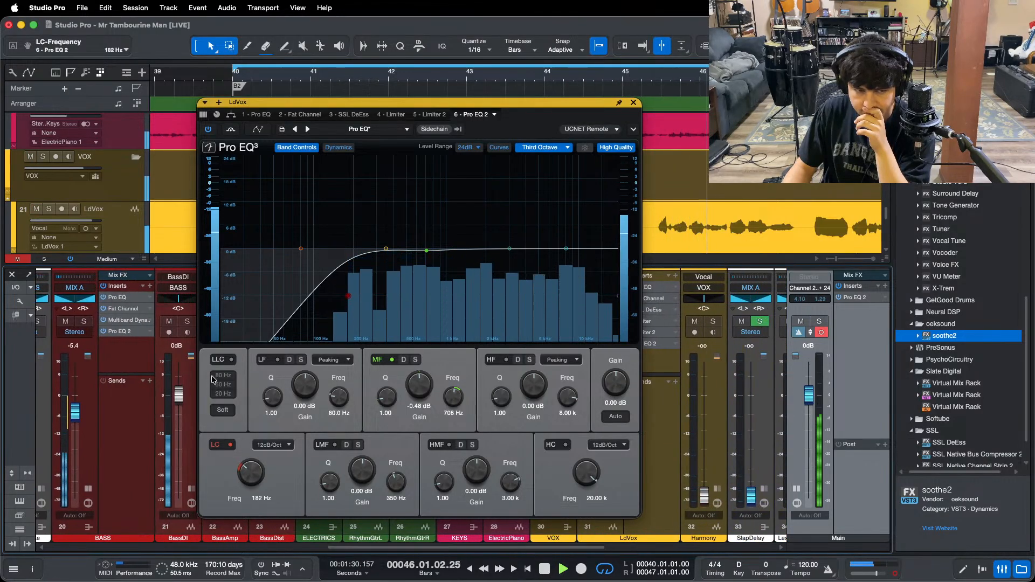
pyautogui.click(130, 332)
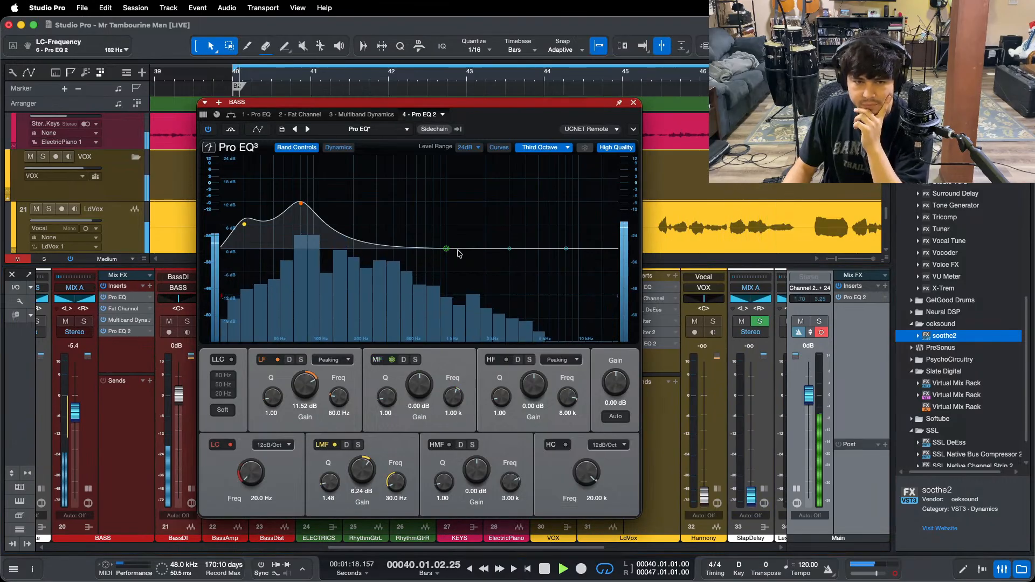
pyautogui.moveTo(446, 249); pyautogui.dragTo(380, 223)
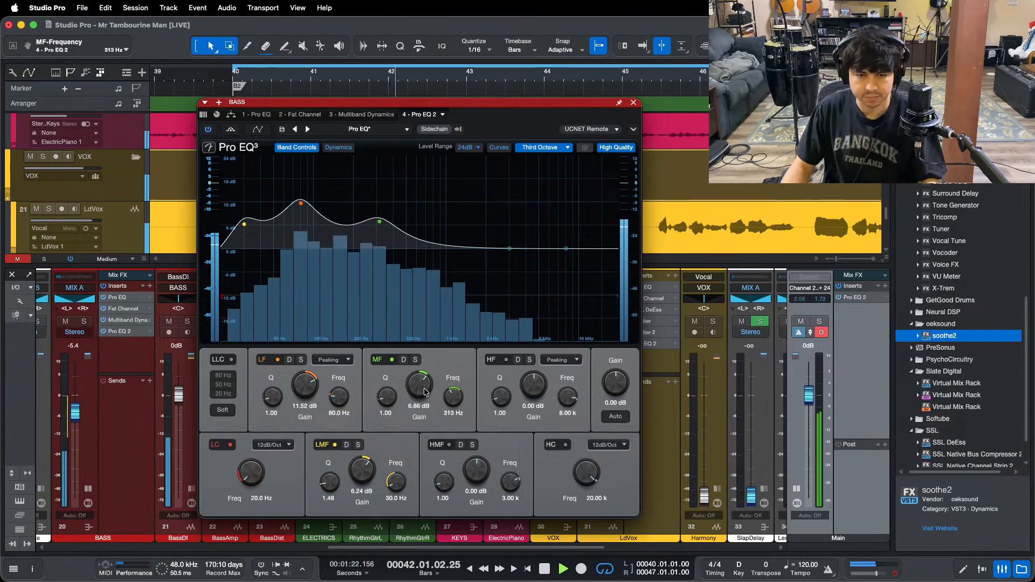
pyautogui.moveTo(423, 384); pyautogui.dragTo(424, 392)
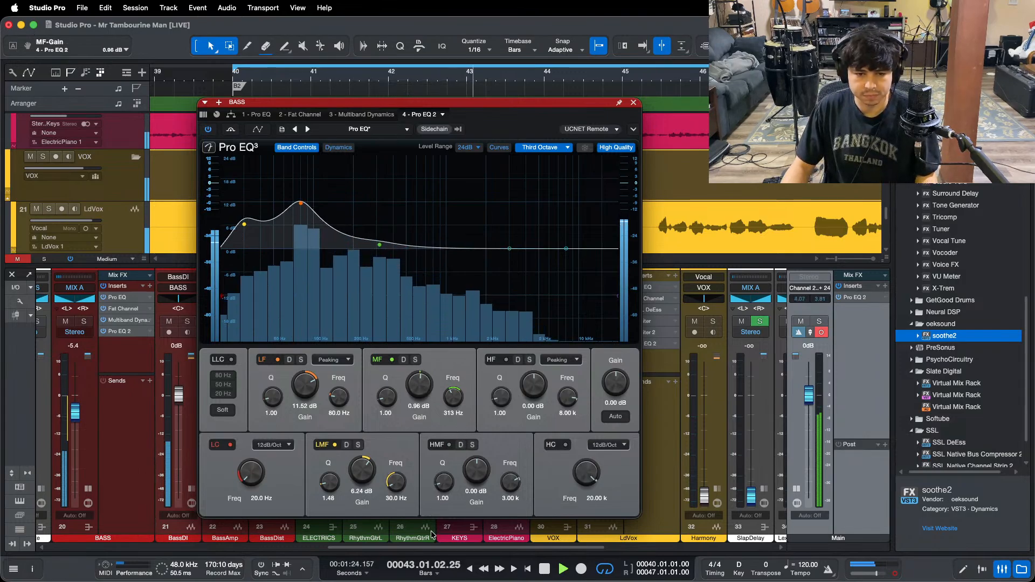
# Step: Compare the mix with the Whitewash and Live Forever references in mono, and with Live Forever again in stereo
pyautogui.moveTo(435, 547); pyautogui.dragTo(620, 548)
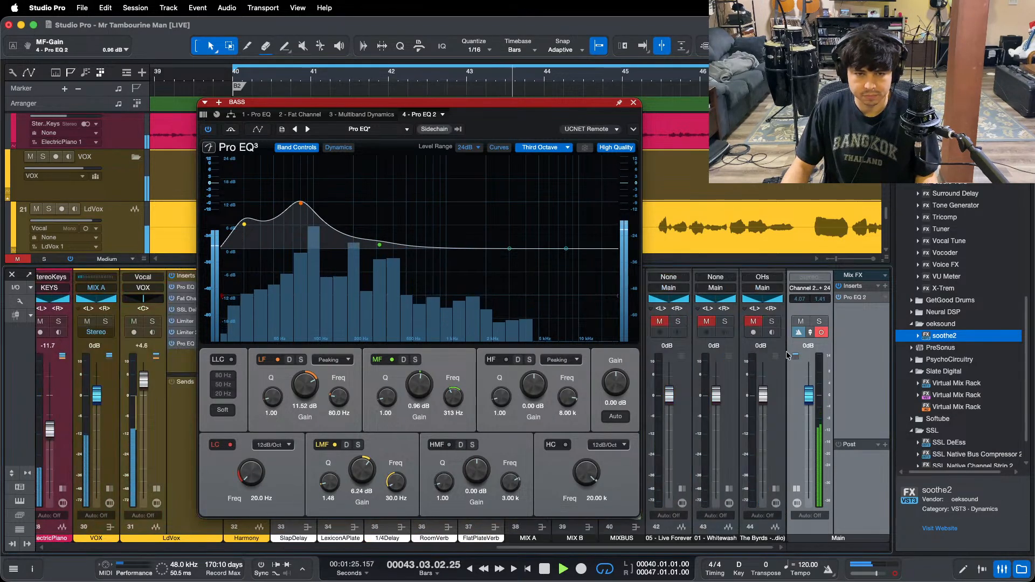
pyautogui.click(724, 321)
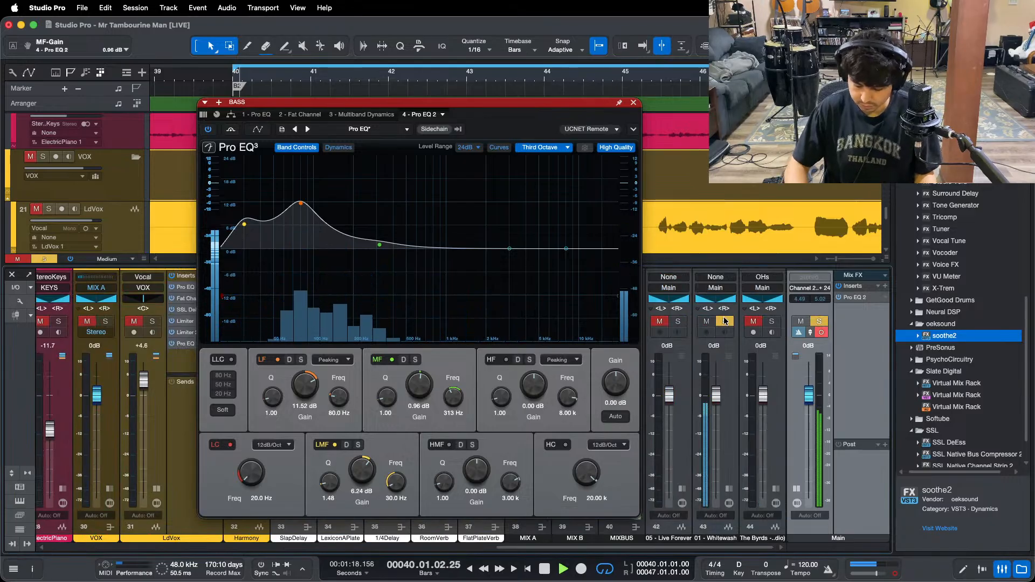
pyautogui.click(724, 321)
pyautogui.click(680, 323)
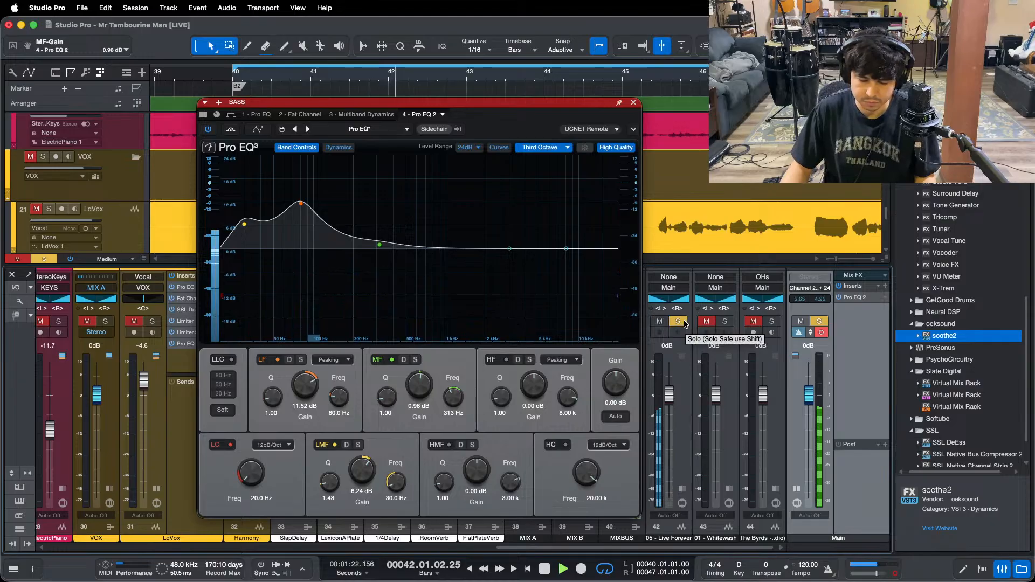
pyautogui.click(682, 323)
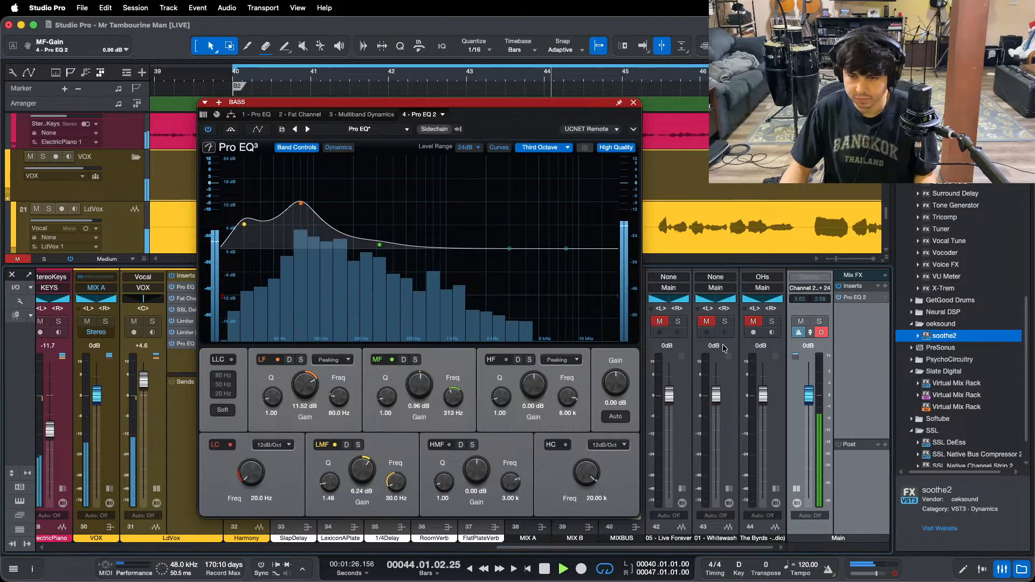
pyautogui.click(679, 322)
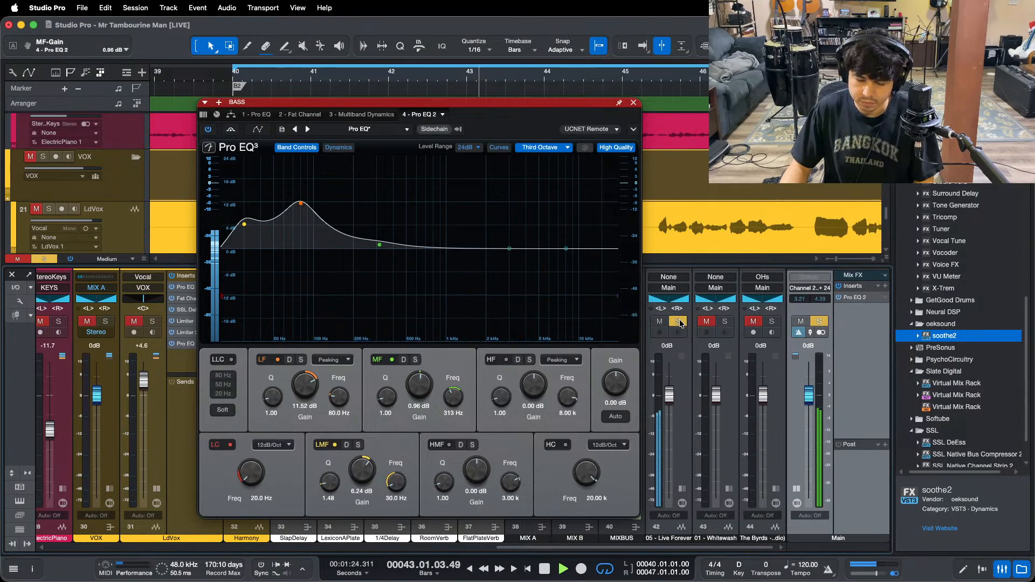
pyautogui.click(678, 322)
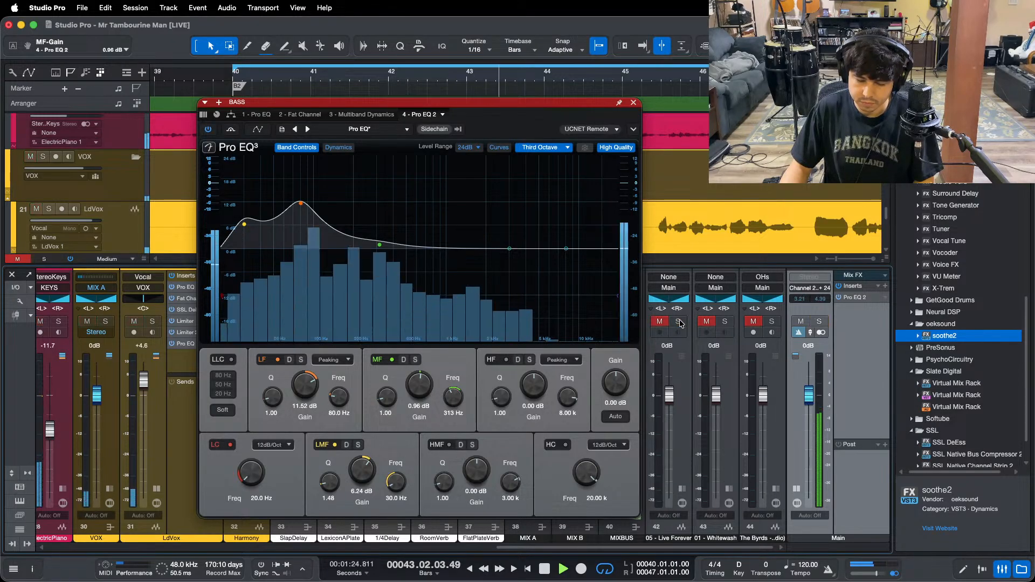
# Step: Close the BASS EQ and raise the LF gain of the ELECTRICS channel's Pro EQ to 7.20 dB
pyautogui.click(634, 104)
pyautogui.moveTo(517, 547); pyautogui.dragTo(376, 543)
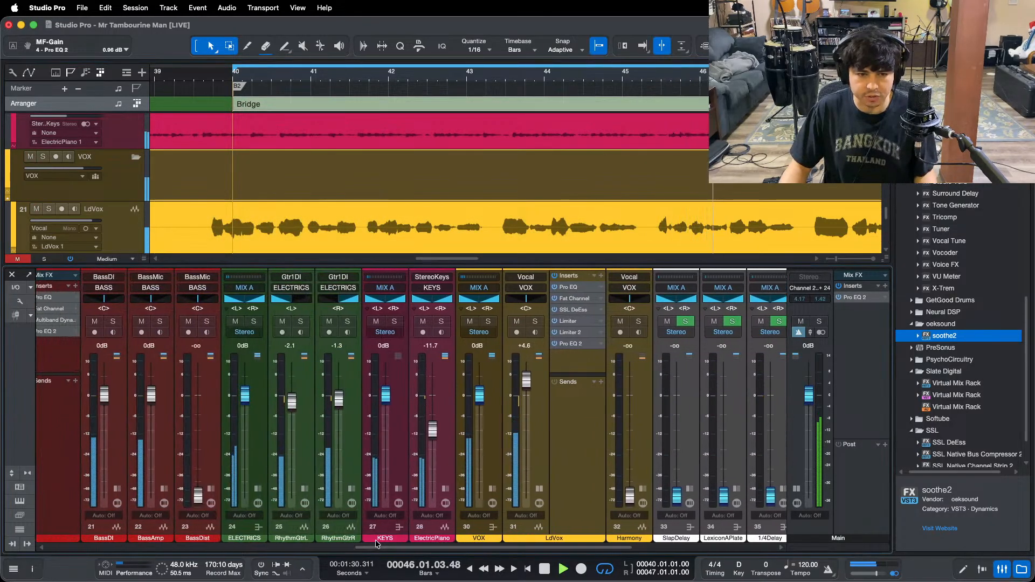
pyautogui.doubleClick(265, 439)
pyautogui.doubleClick(293, 297)
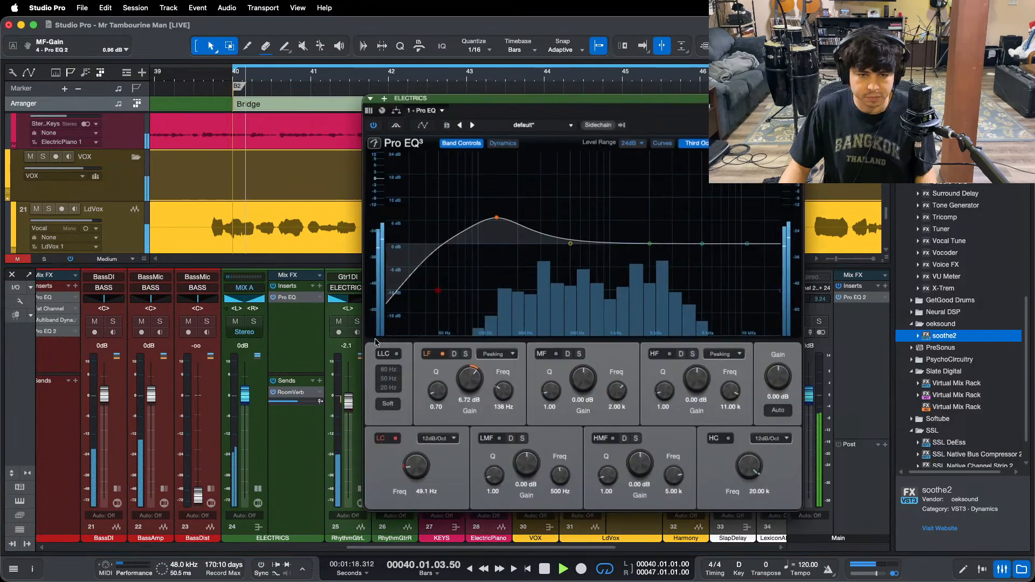
pyautogui.moveTo(469, 380); pyautogui.dragTo(469, 378)
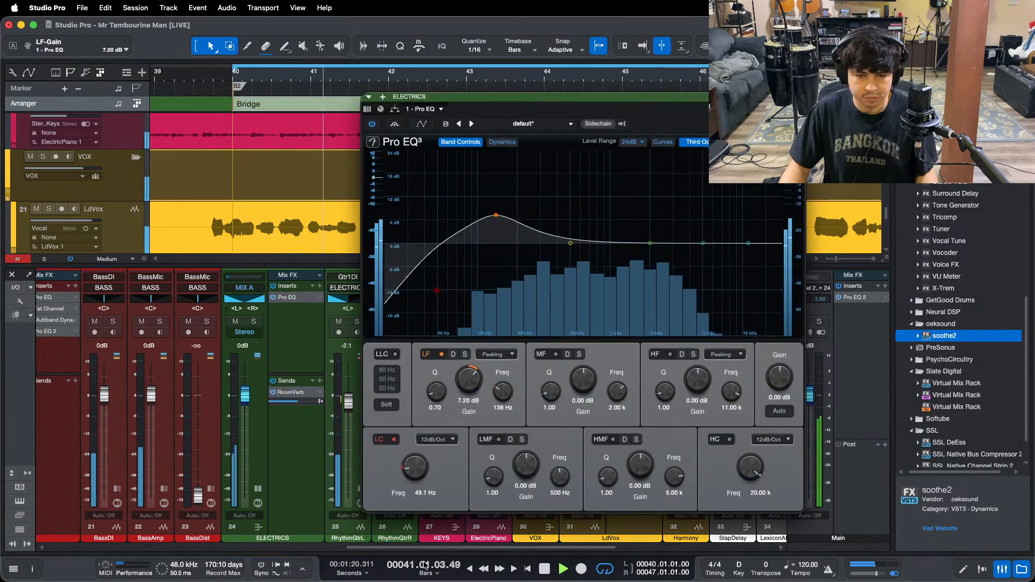
# Step: Switch the Main output to mono and set its Pro EQ 2 high cut to 239 Hz and low cut to 98.0 Hz
pyautogui.moveTo(458, 547); pyautogui.dragTo(620, 547)
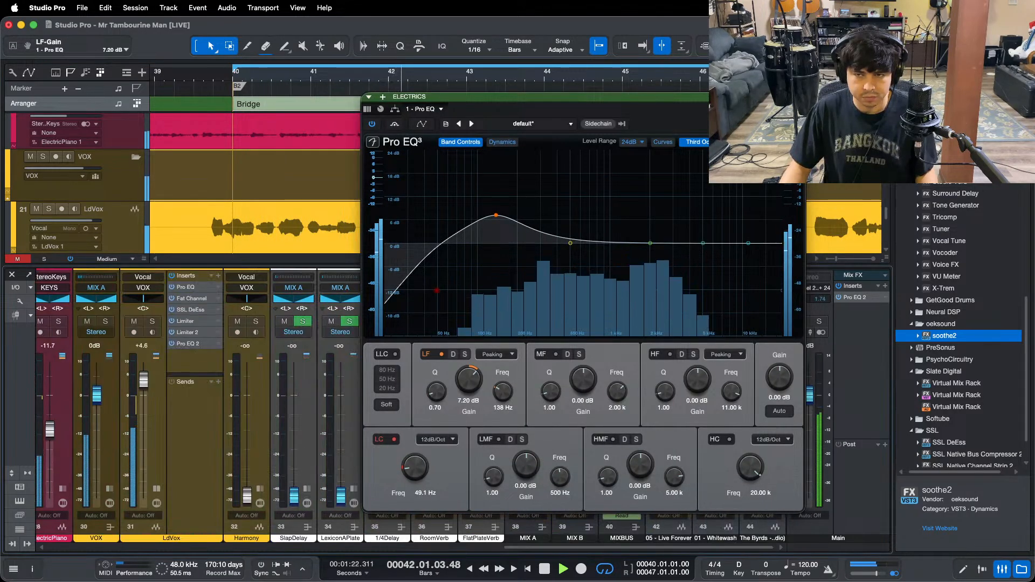
pyautogui.click(798, 97)
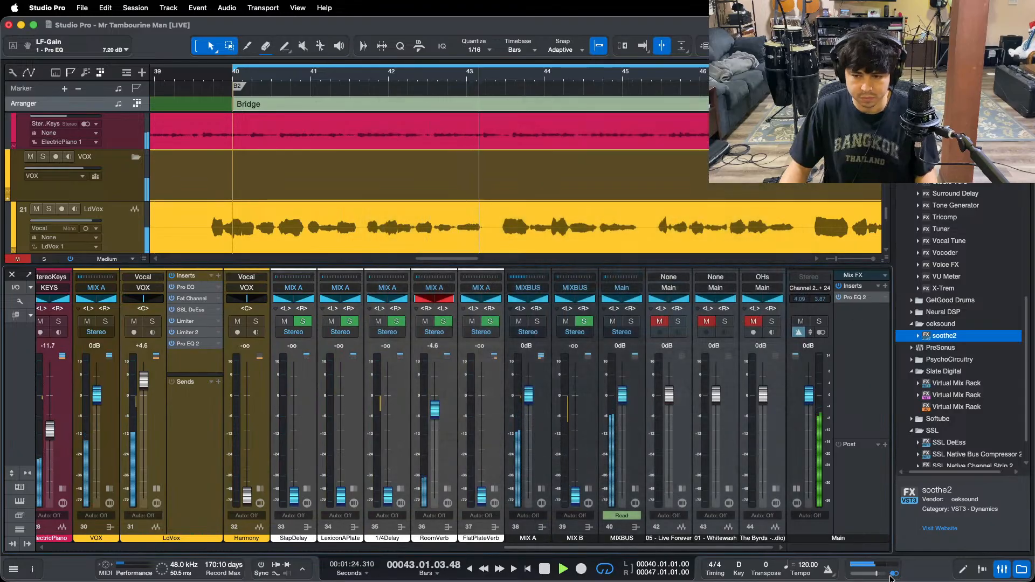
pyautogui.click(857, 297)
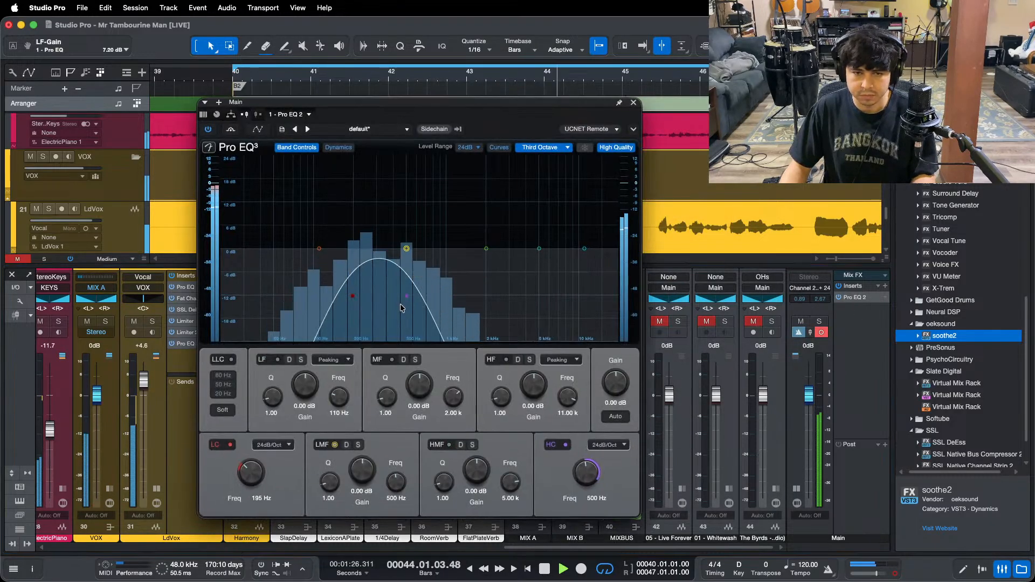
pyautogui.moveTo(407, 297); pyautogui.dragTo(364, 298)
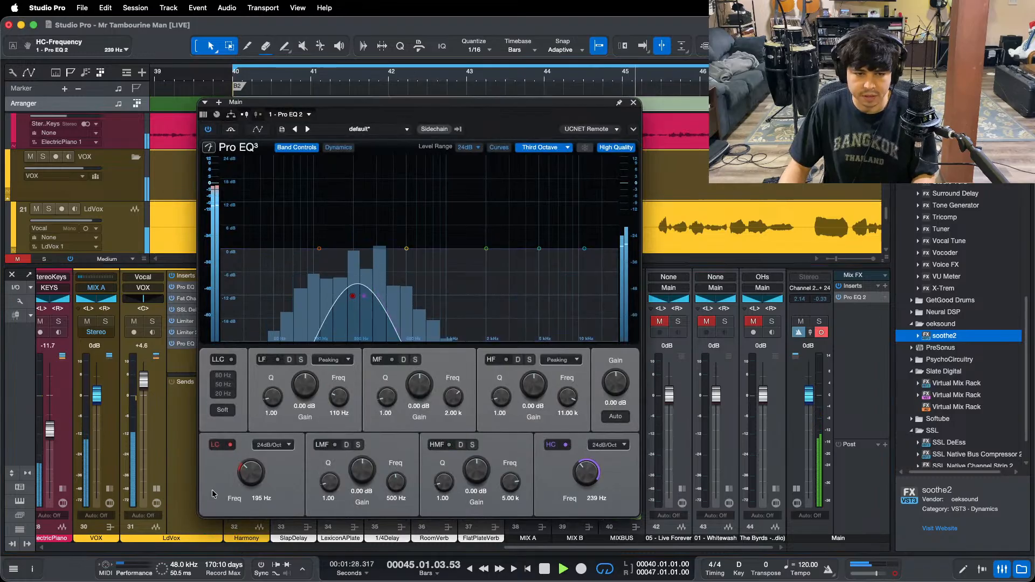
pyautogui.moveTo(255, 463); pyautogui.dragTo(257, 475)
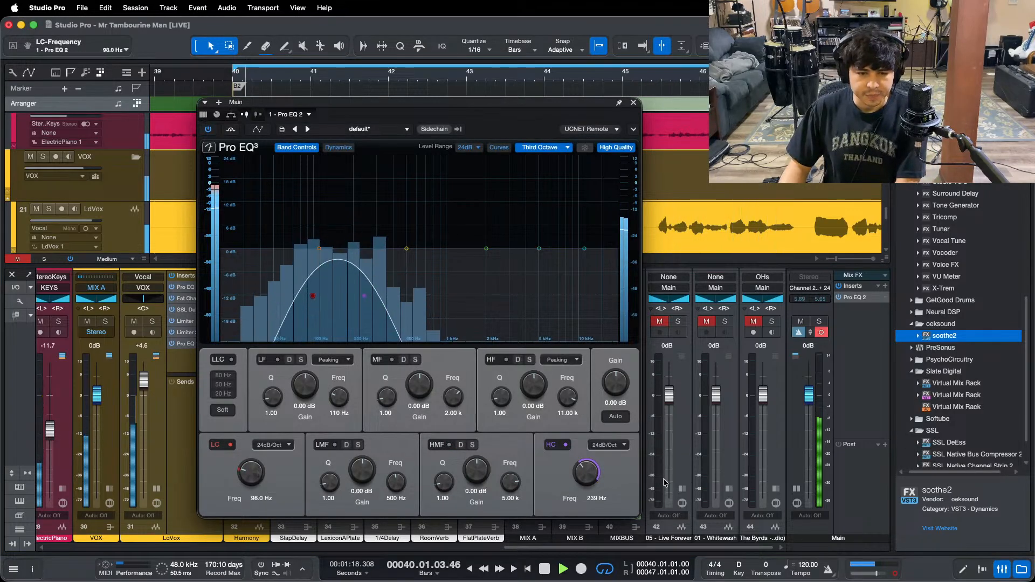
pyautogui.click(635, 103)
# Step: Compare the filtered mono mix with the Live Forever reference by alternately soloing the reference track
pyautogui.click(679, 321)
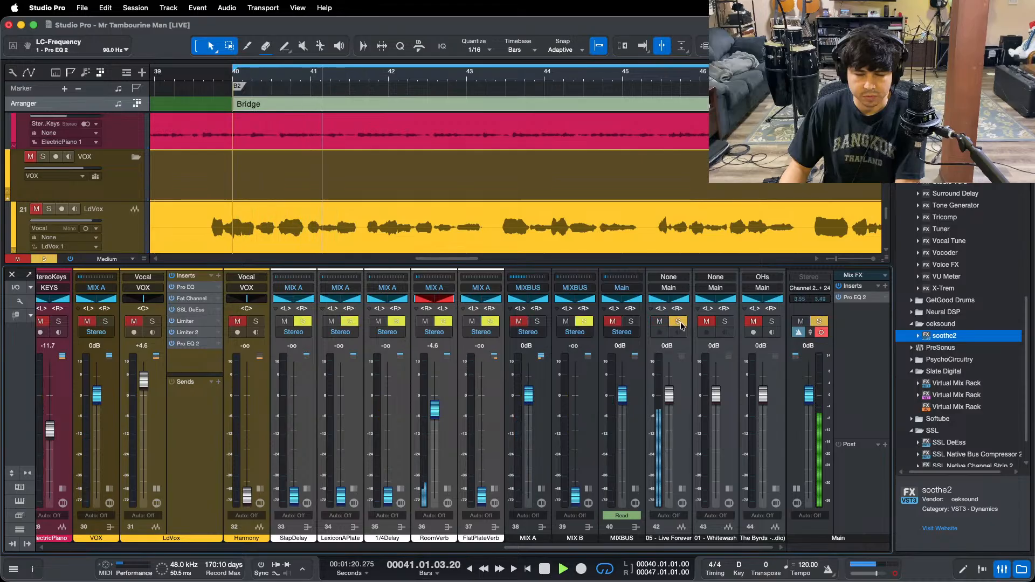
pyautogui.click(678, 321)
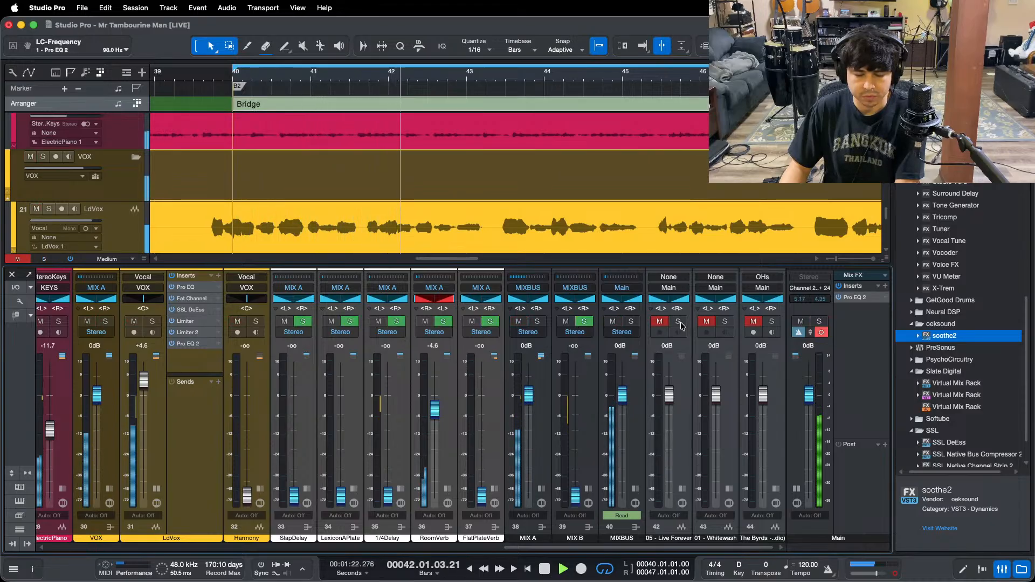
pyautogui.click(680, 323)
pyautogui.click(680, 323)
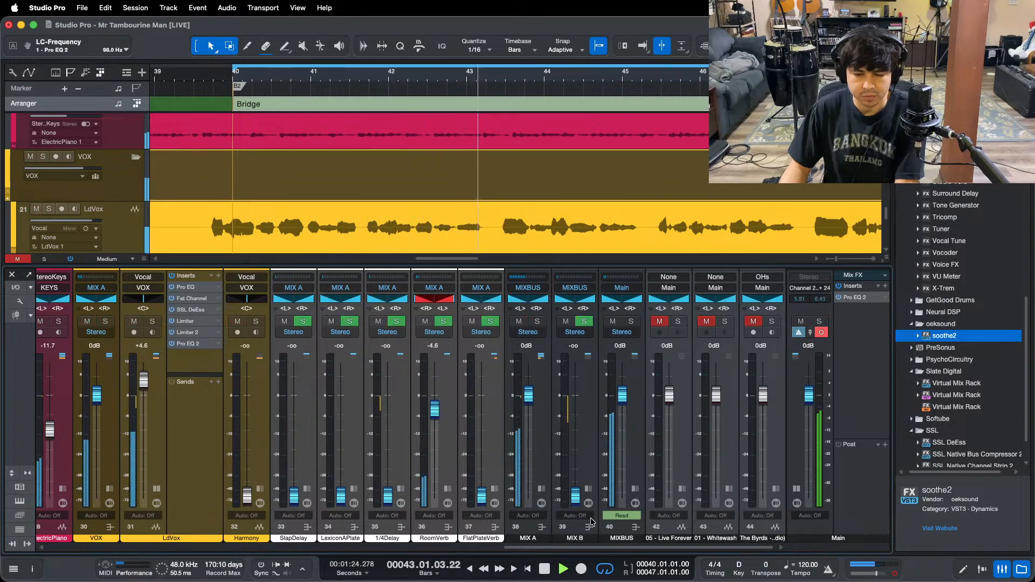
# Step: Set the LF gain of the SnareLvl channel's Pro EQ 2 to 3.36 dB and move its window clear of the reference tracks
pyautogui.moveTo(593, 547); pyautogui.dragTo(220, 316)
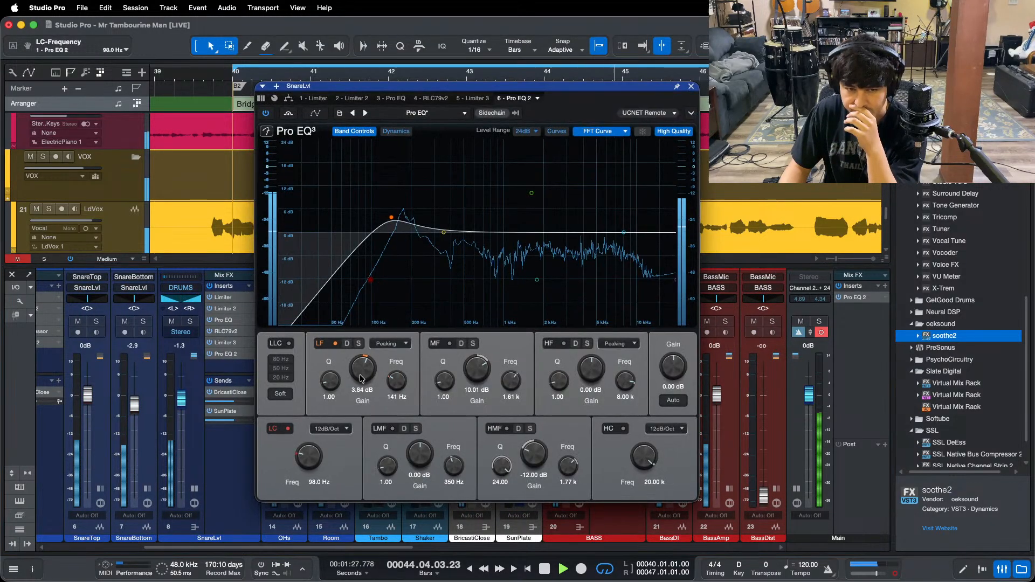
pyautogui.click(225, 354)
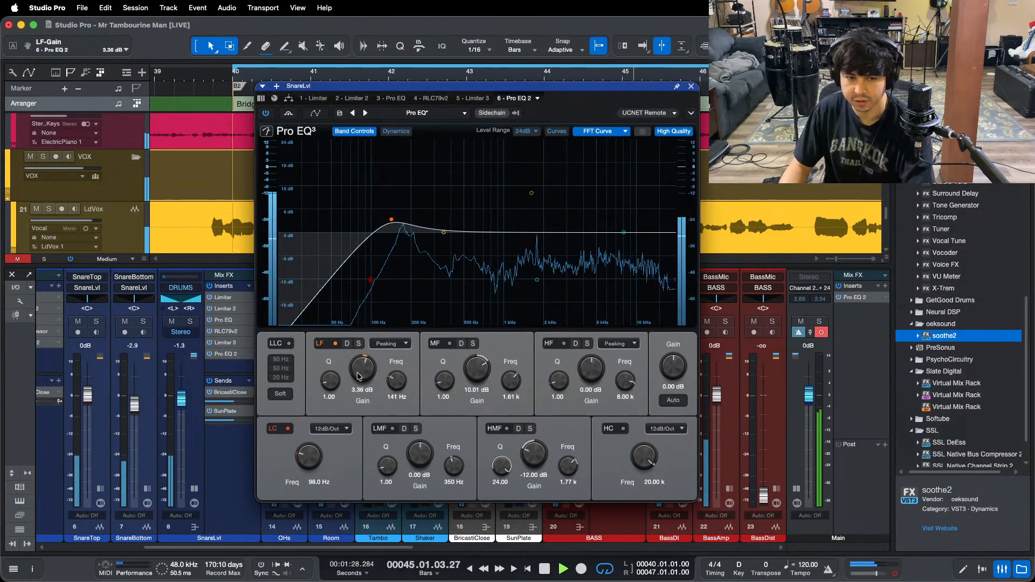
pyautogui.moveTo(353, 547); pyautogui.dragTo(714, 539)
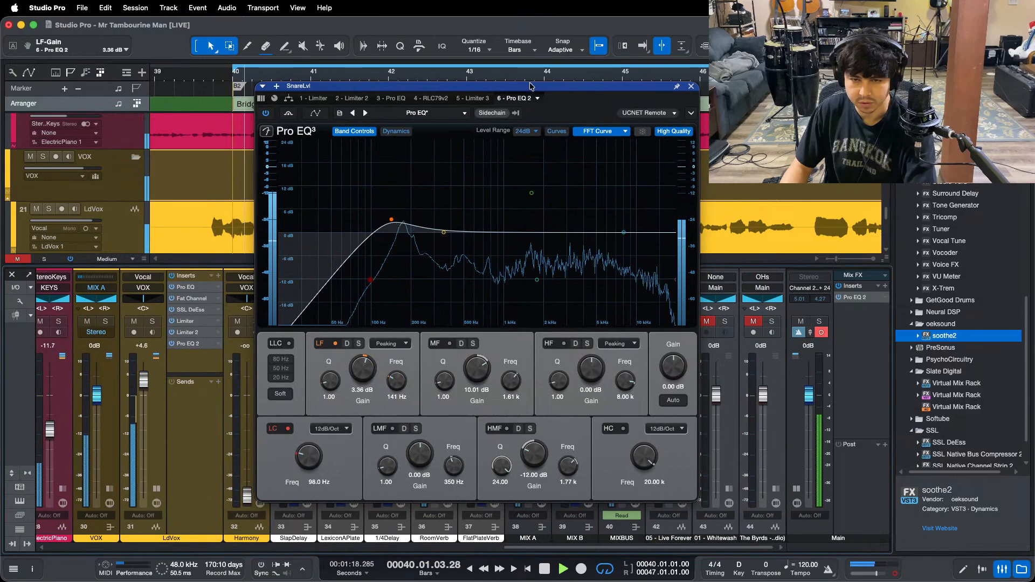
pyautogui.moveTo(531, 86); pyautogui.dragTo(428, 104)
# Step: Compare the filtered mono mix with the Live Forever and Whitewash references while watching the SnareLvl EQ spectrum
pyautogui.click(678, 322)
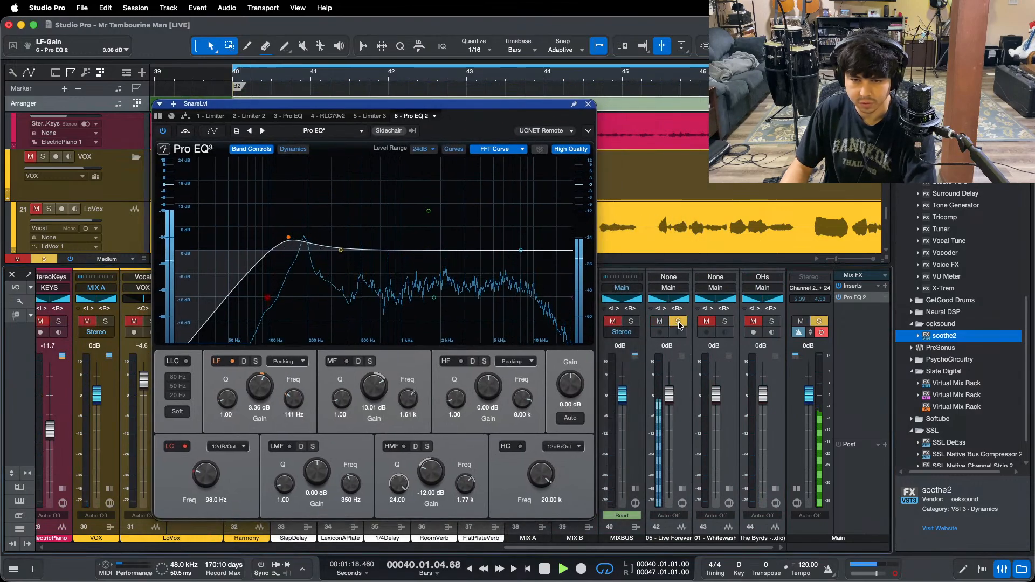
pyautogui.click(679, 322)
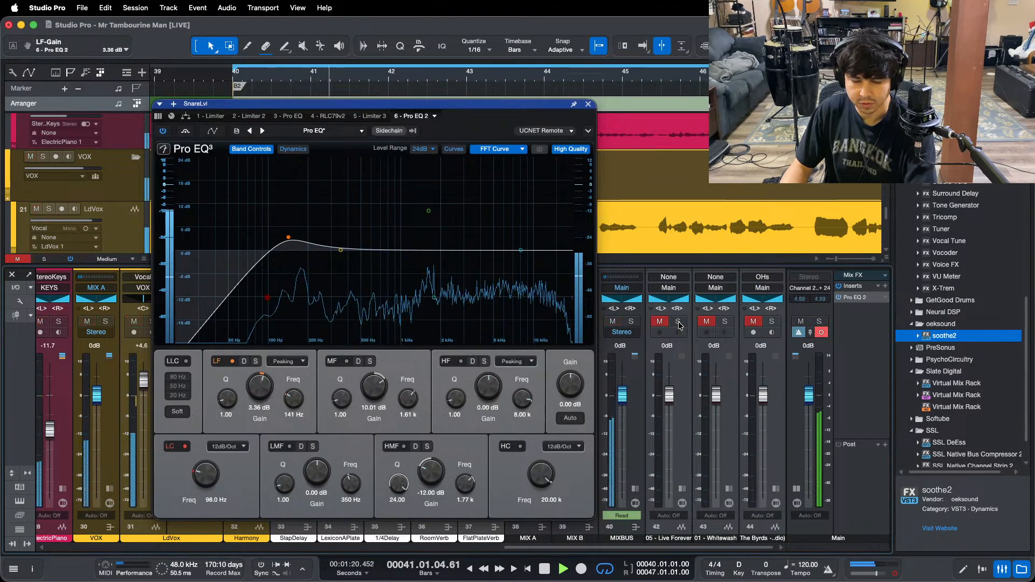
pyautogui.click(725, 321)
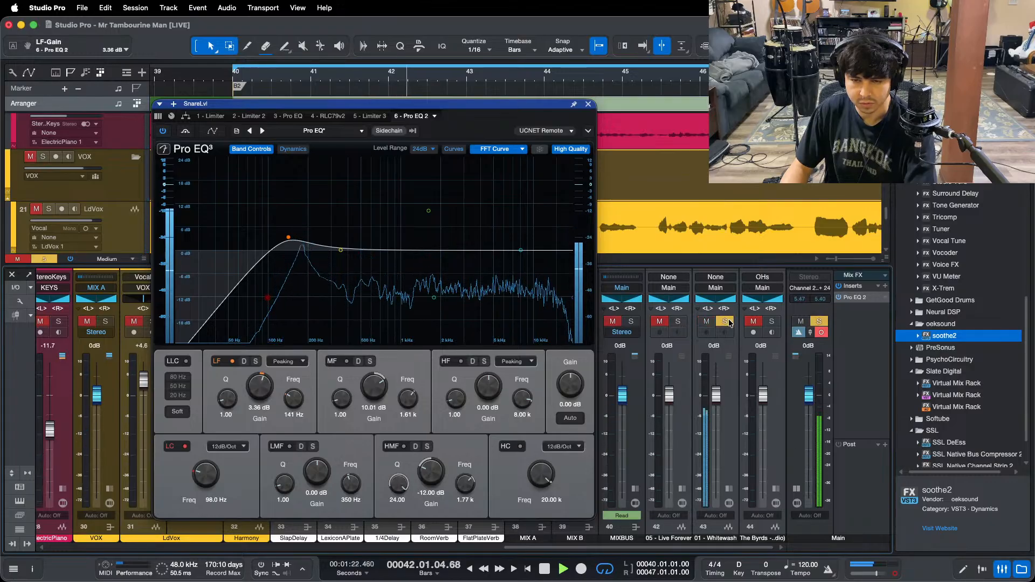
pyautogui.click(726, 322)
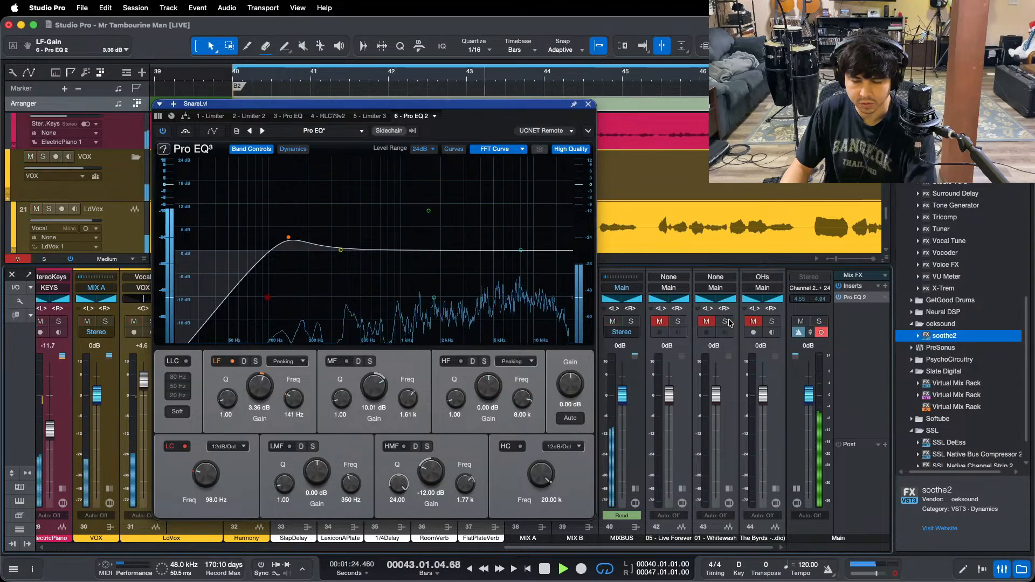
pyautogui.click(728, 322)
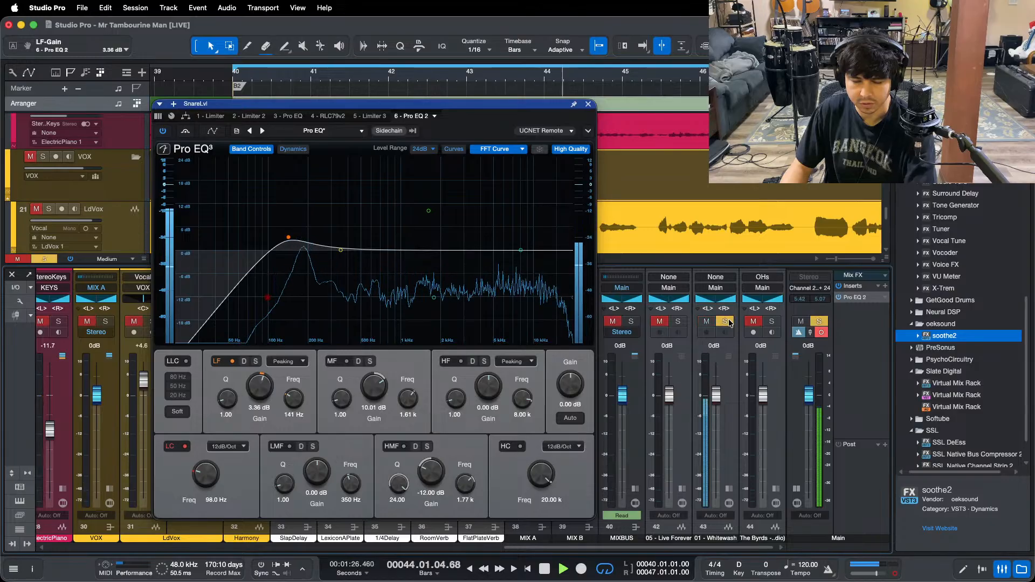
pyautogui.press('space')
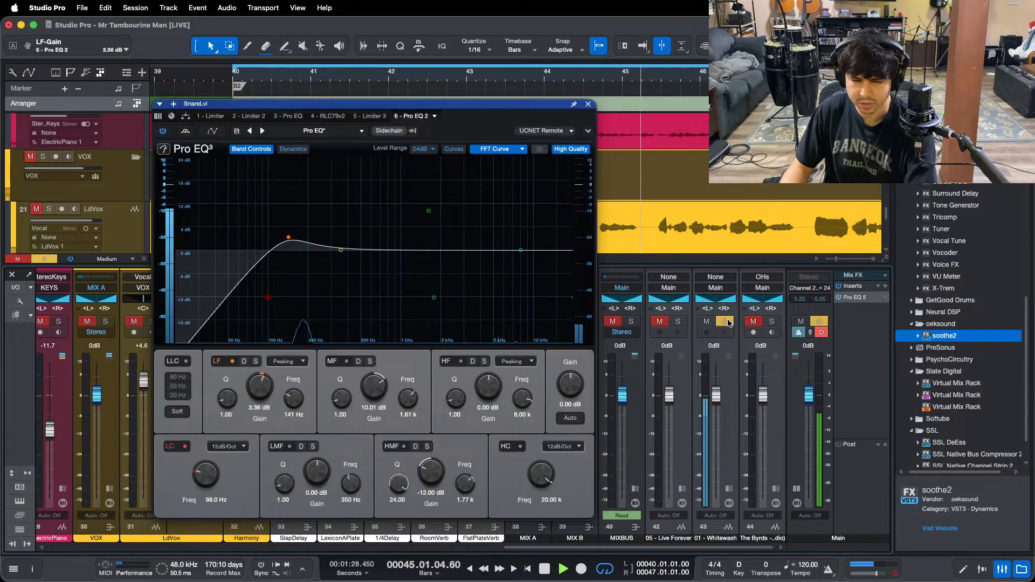
pyautogui.press('space')
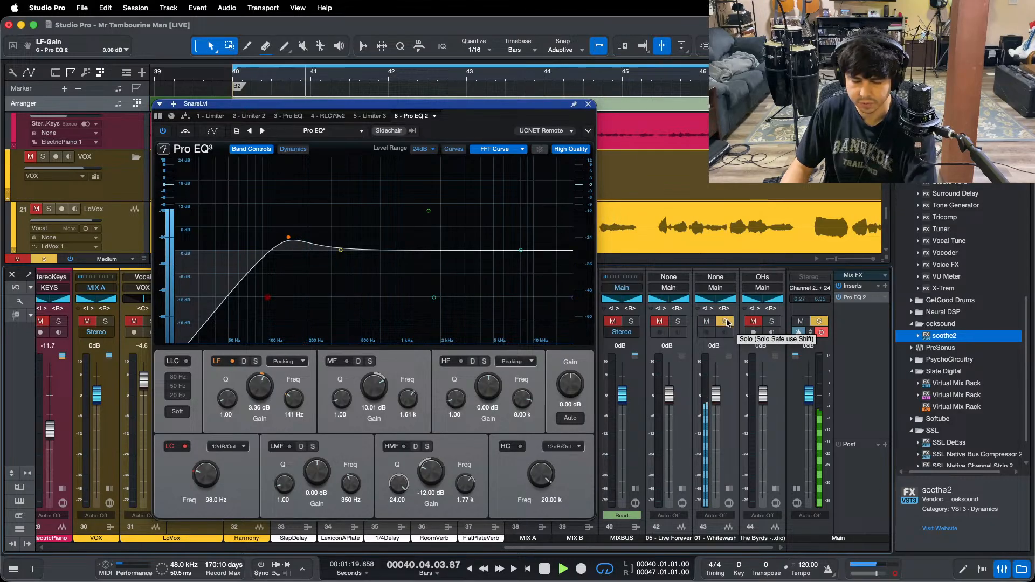
pyautogui.click(727, 322)
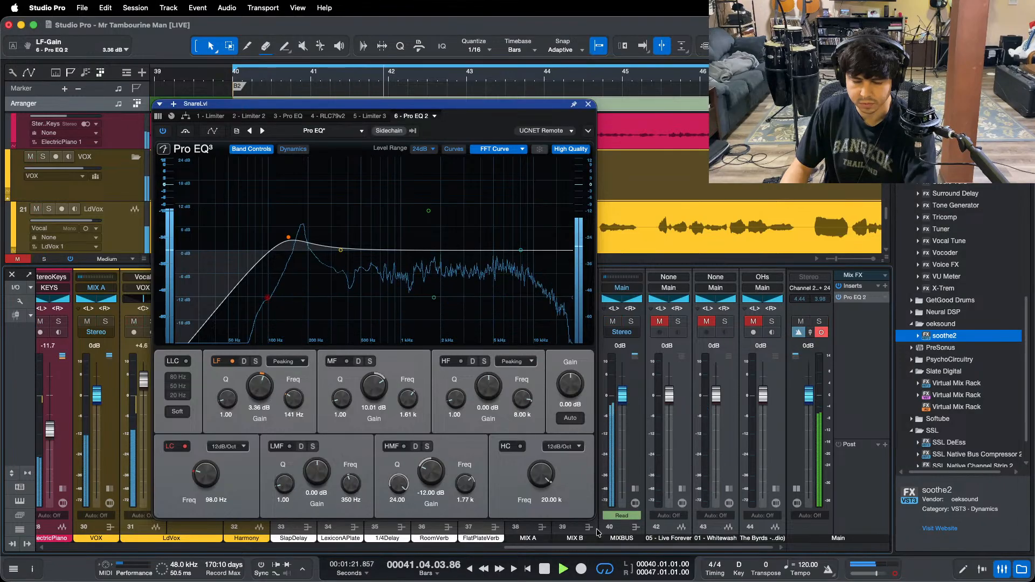
# Step: Solo the Live Forever reference, move playback back in the Bridge and compare the same passage with the mix
pyautogui.moveTo(570, 548); pyautogui.dragTo(399, 549)
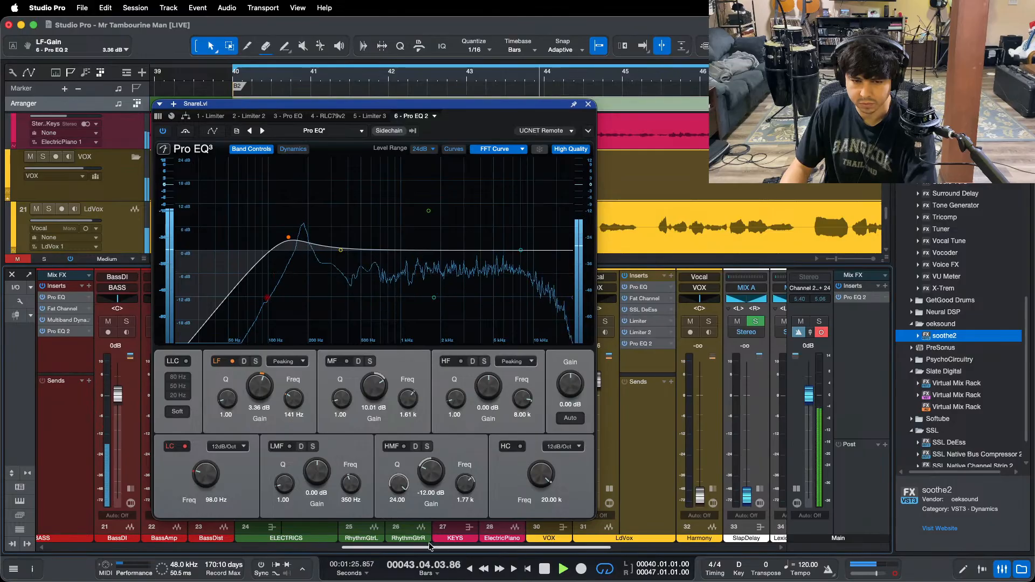
pyautogui.hscroll(8, 783, 439)
pyautogui.click(679, 322)
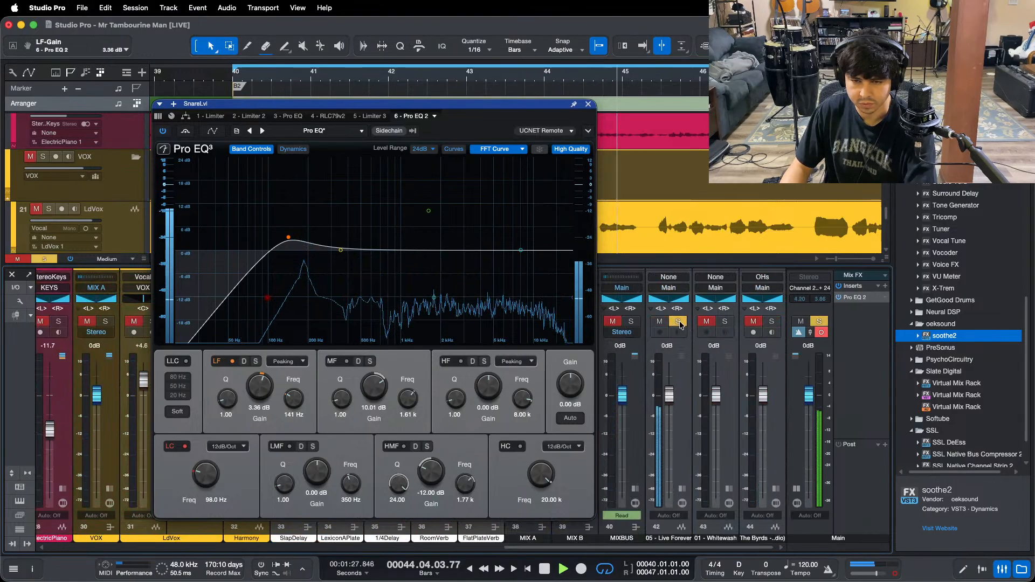
pyautogui.press('KP_Subtract')
pyautogui.press('KP_Subtract')
pyautogui.press('KP_Subtract')
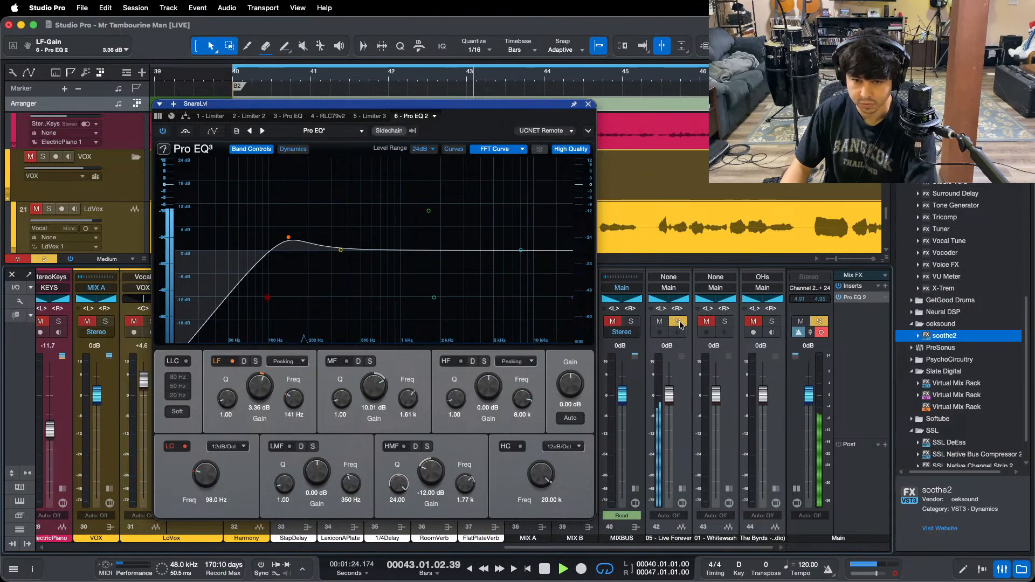
pyautogui.press('KP_Subtract')
pyautogui.press('KP_Subtract')
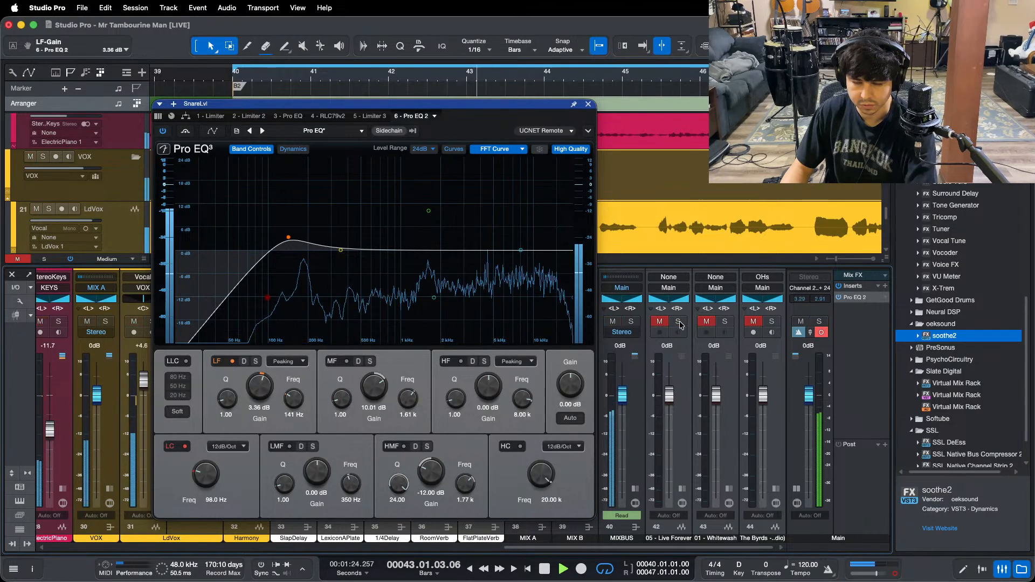
pyautogui.click(678, 322)
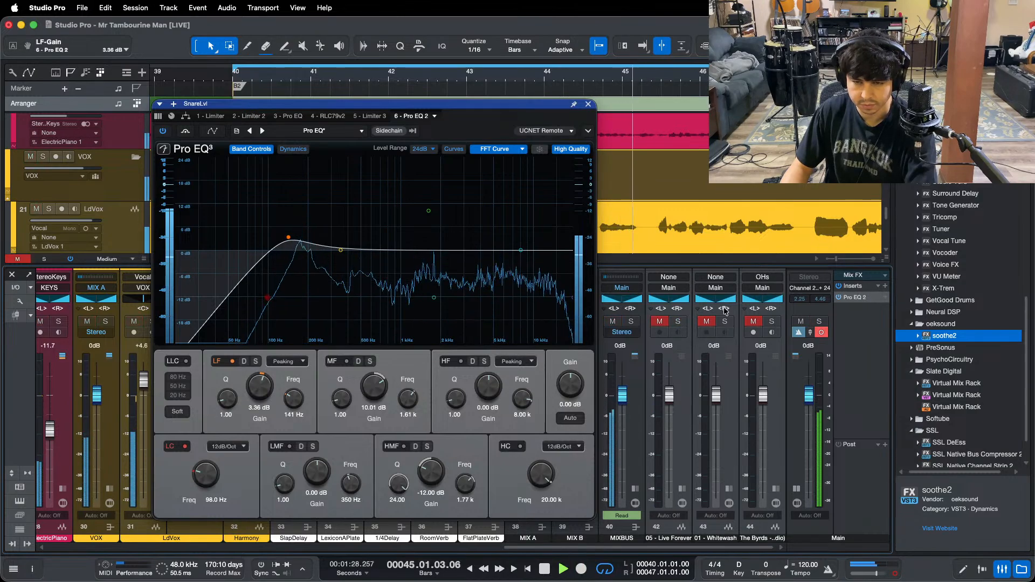
# Step: Compare the filtered mono mix with The Byrds reference and with Live Forever again
pyautogui.click(772, 323)
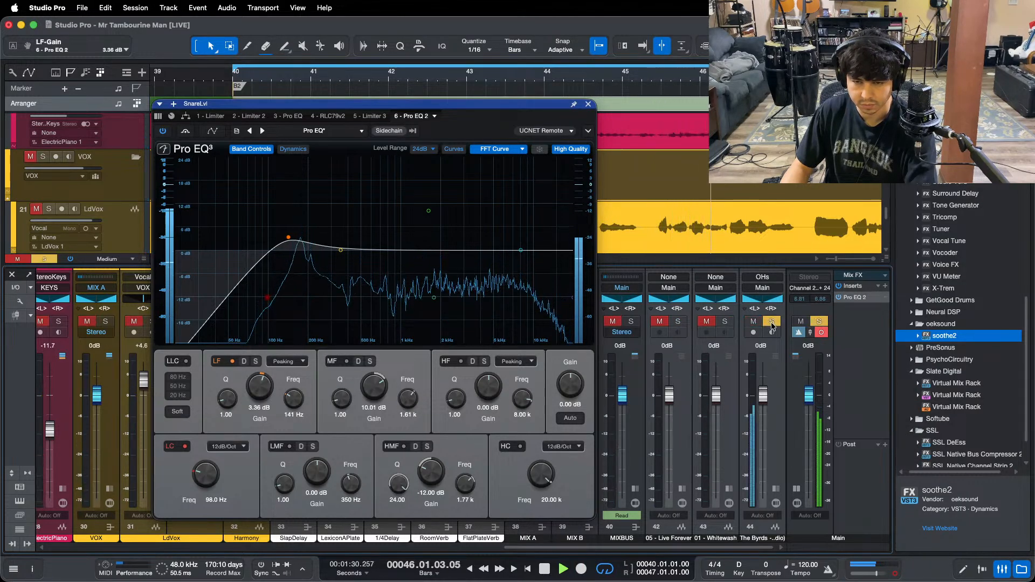
pyautogui.click(772, 323)
pyautogui.click(678, 322)
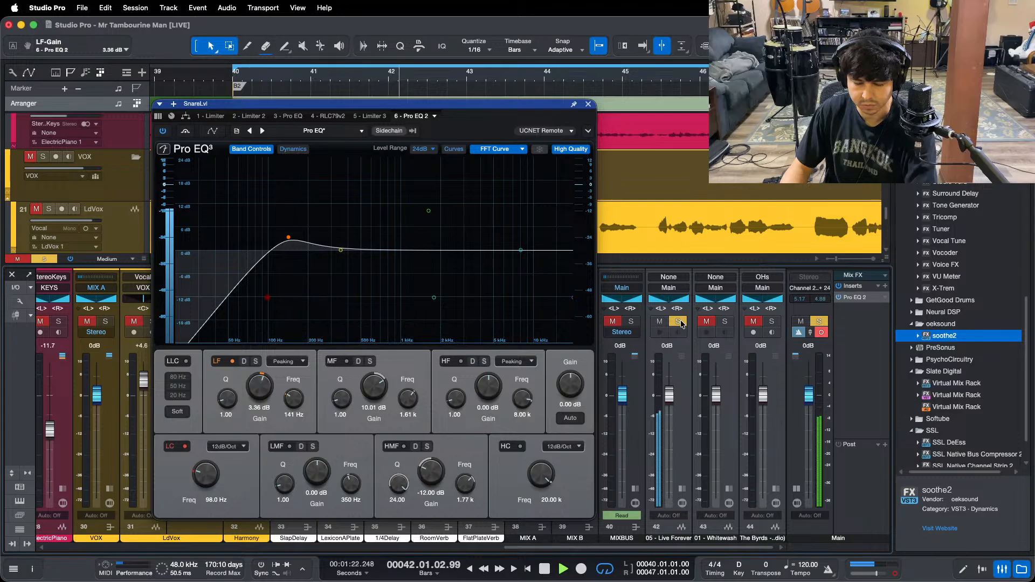
pyautogui.click(678, 322)
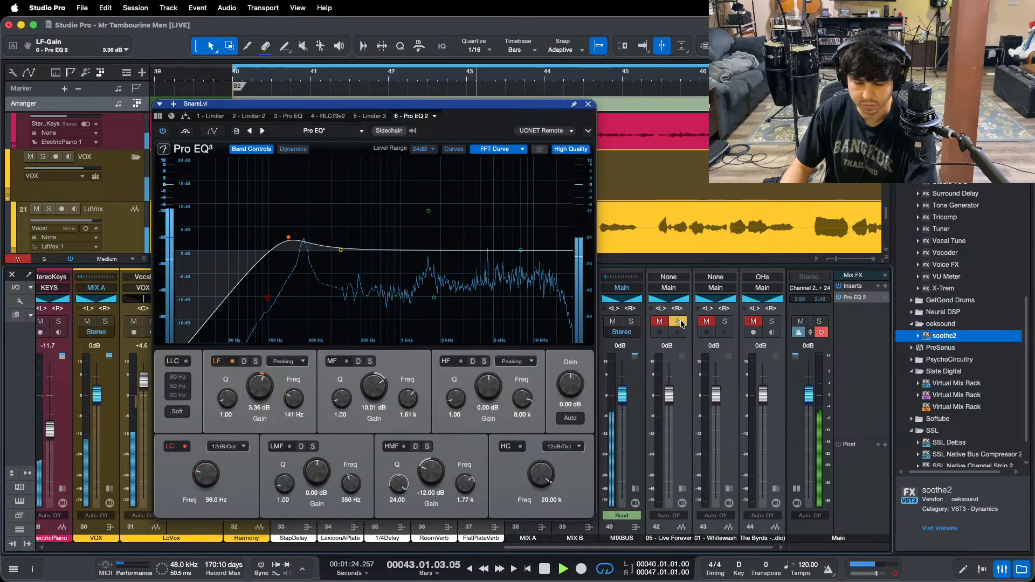
pyautogui.click(678, 322)
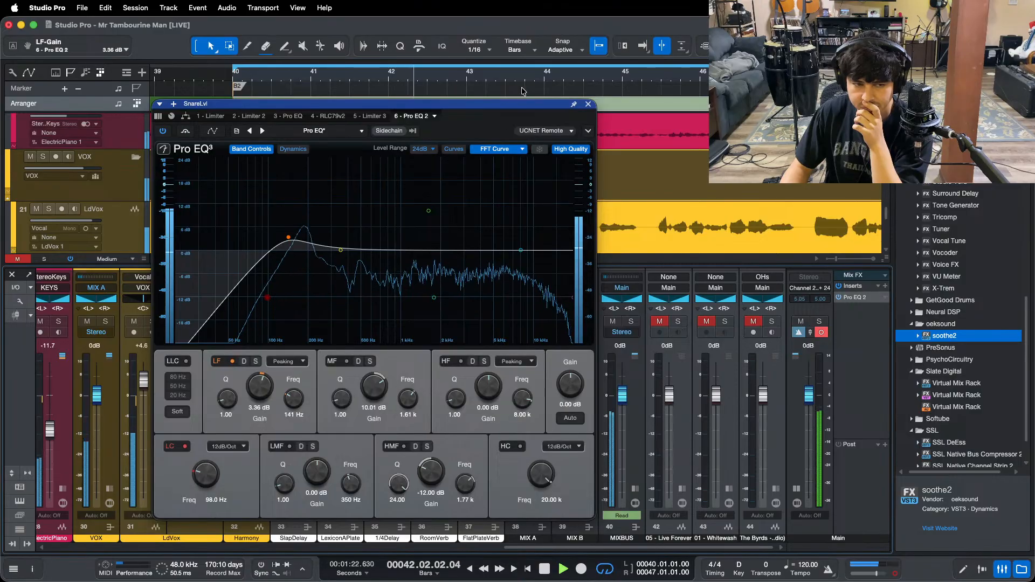
# Step: Set the low cut frequency of the LdVox channel's Pro EQ 2 to 195 Hz
pyautogui.moveTo(487, 118); pyautogui.dragTo(554, 120)
pyautogui.click(186, 343)
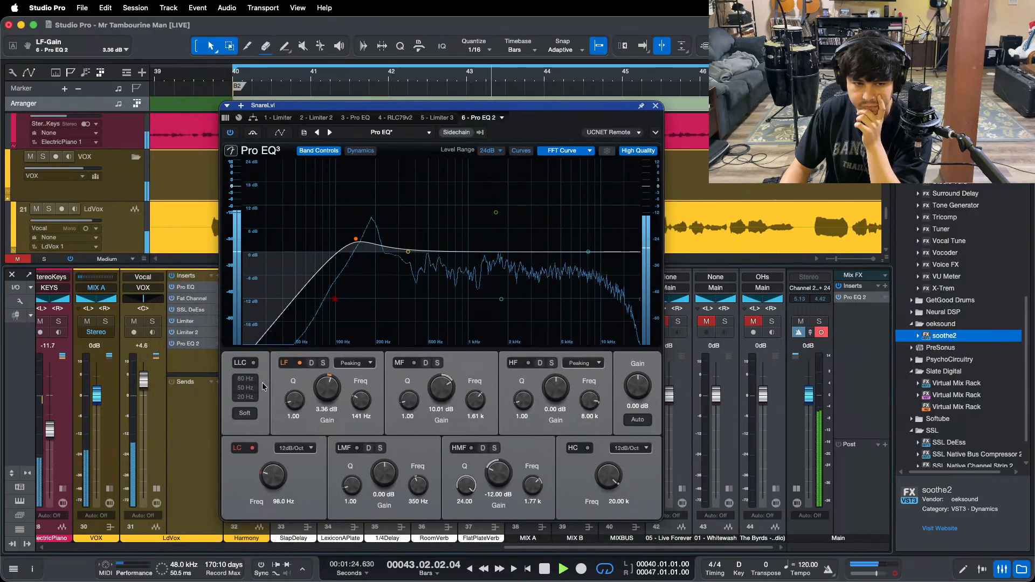
# Step: Switch the Main output back to stereo and compare the mix with the Live Forever reference
pyautogui.click(678, 322)
pyautogui.click(678, 322)
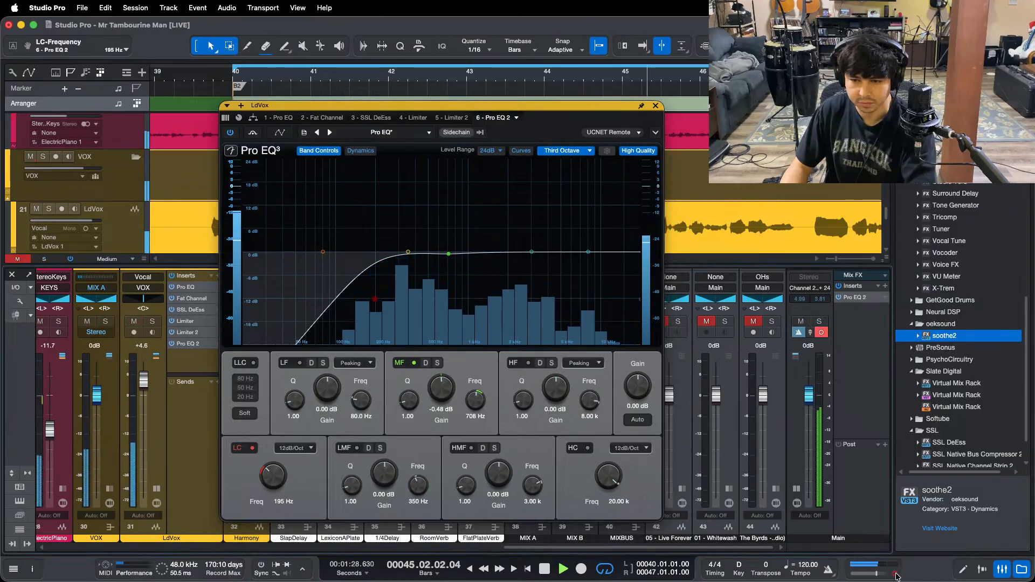
pyautogui.click(678, 322)
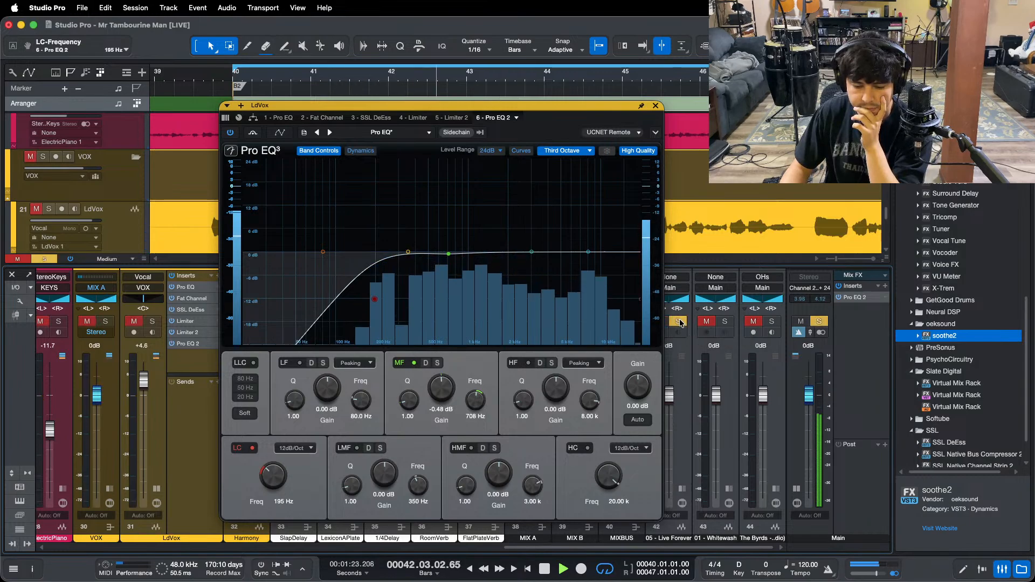
pyautogui.click(681, 323)
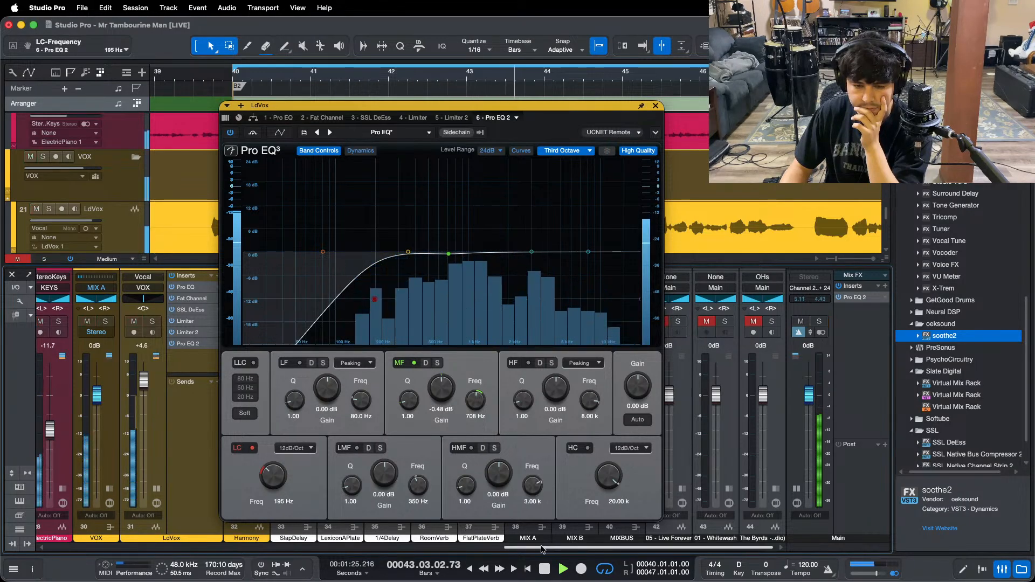
# Step: Raise the LF gain of the ELECTRICS channel's Pro EQ to 7.68 dB and solo the LF band
pyautogui.moveTo(542, 547); pyautogui.dragTo(441, 548)
pyautogui.click(129, 298)
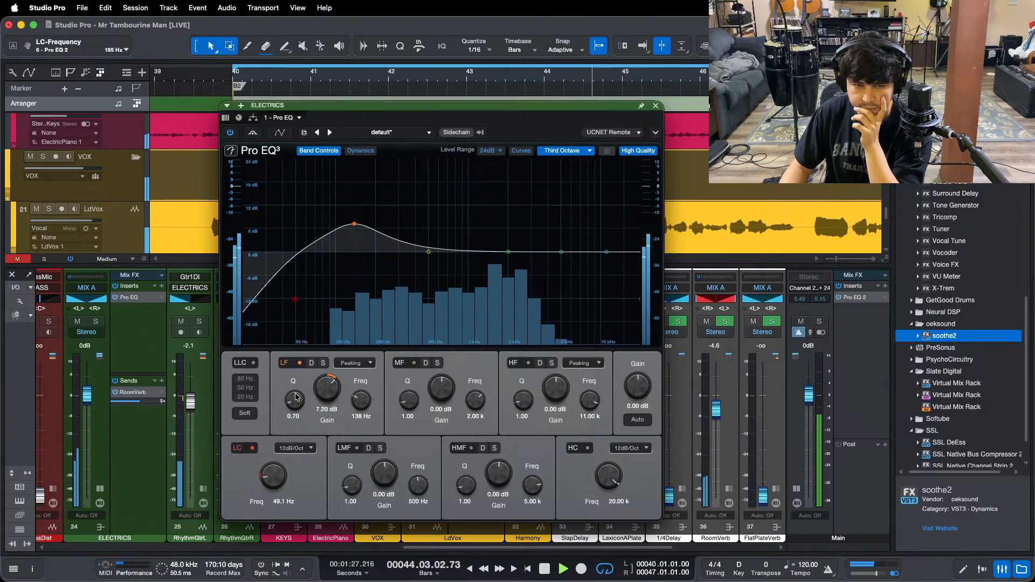
pyautogui.scroll(2, 326, 387)
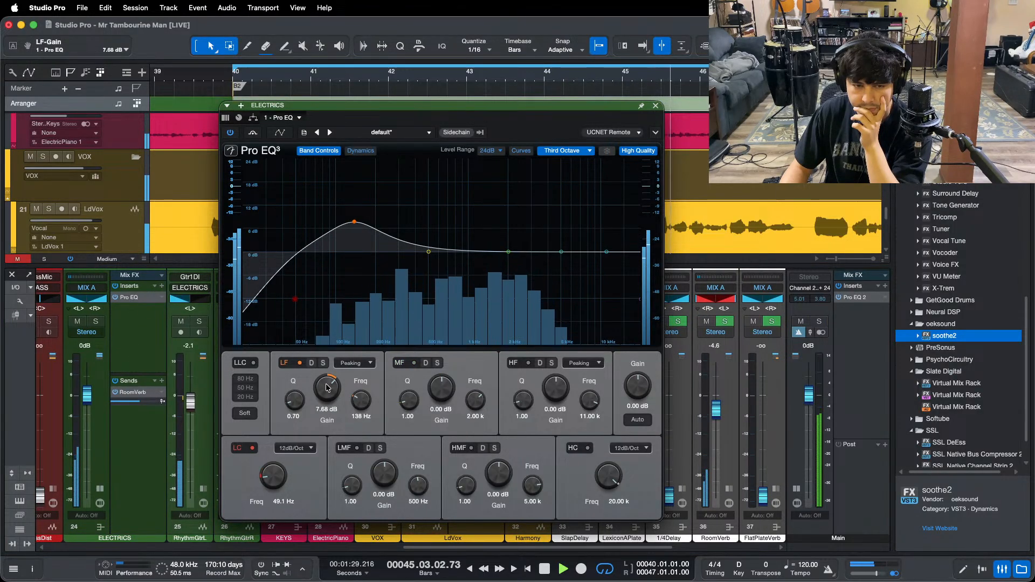
pyautogui.click(322, 363)
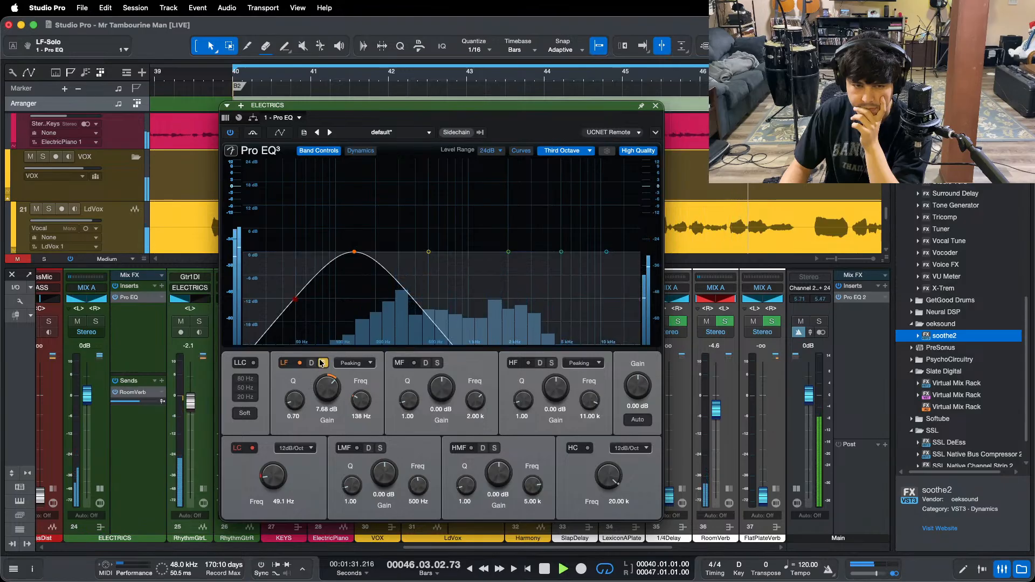
# Step: Turn off the LF band solo in the ELECTRICS Pro EQ and compare the mix with the Live Forever and The Byrds references
pyautogui.click(322, 363)
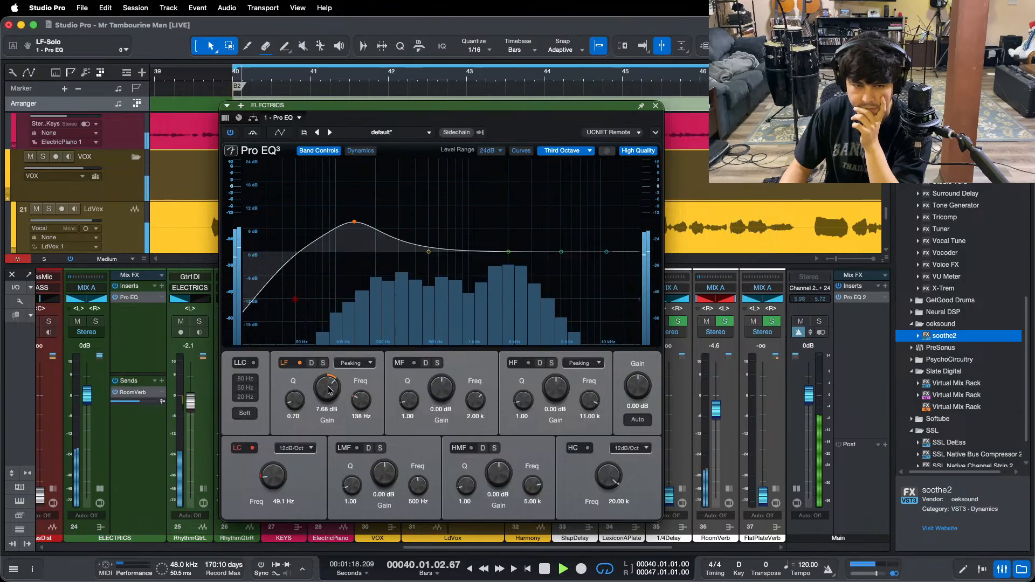
pyautogui.click(655, 106)
pyautogui.hscroll(5, 805, 519)
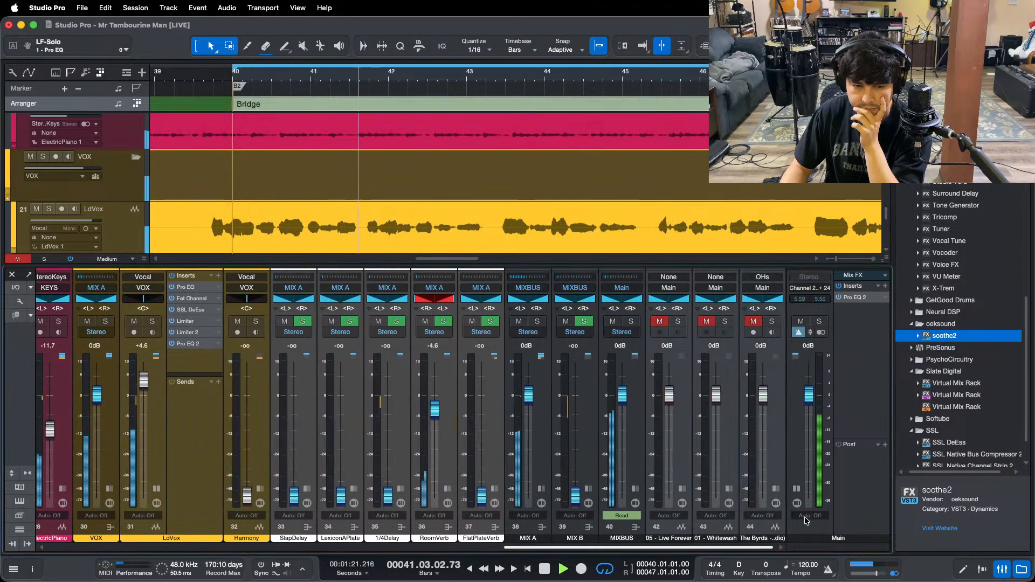
pyautogui.click(679, 322)
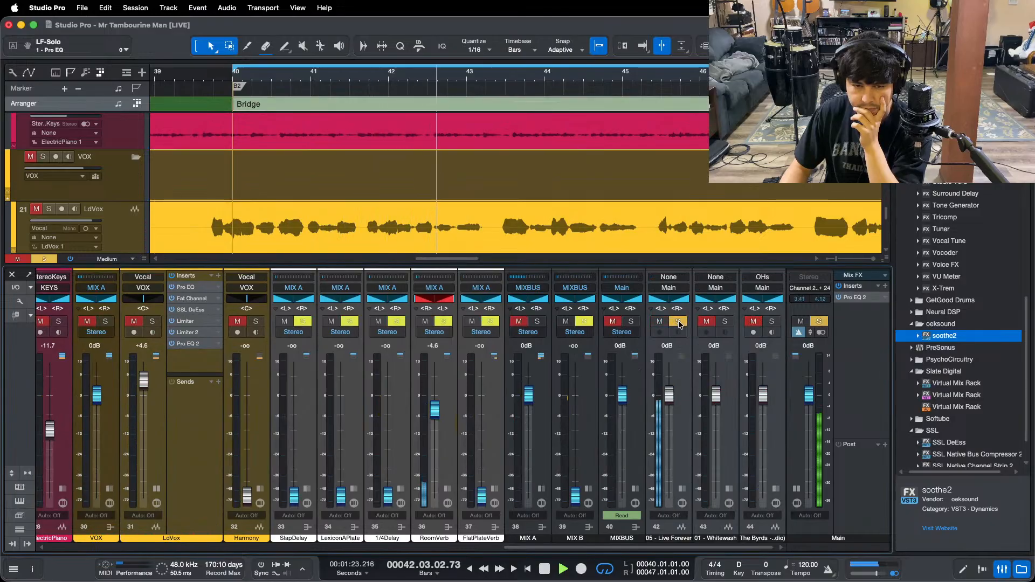
pyautogui.click(679, 322)
pyautogui.click(776, 322)
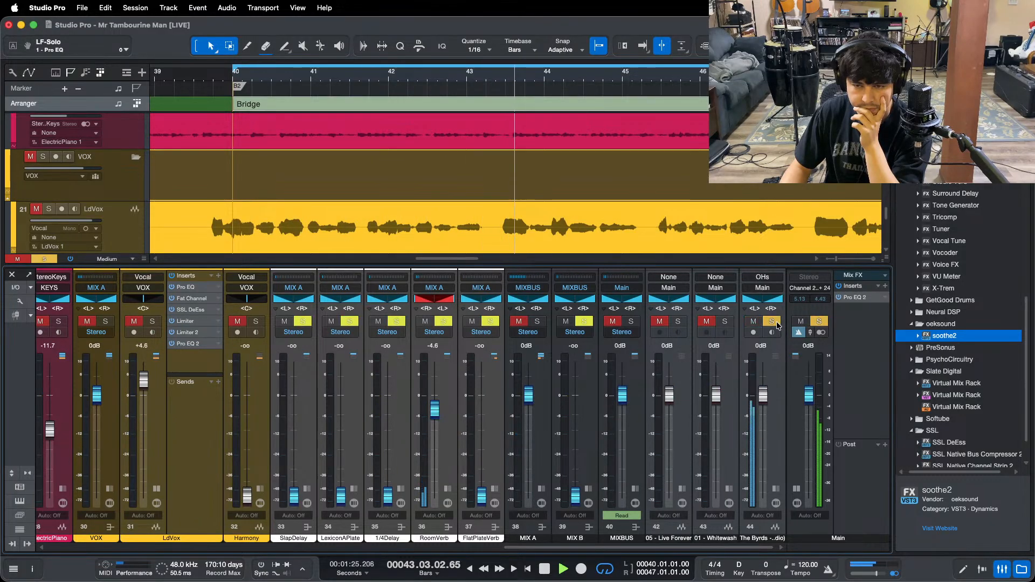
pyautogui.click(776, 322)
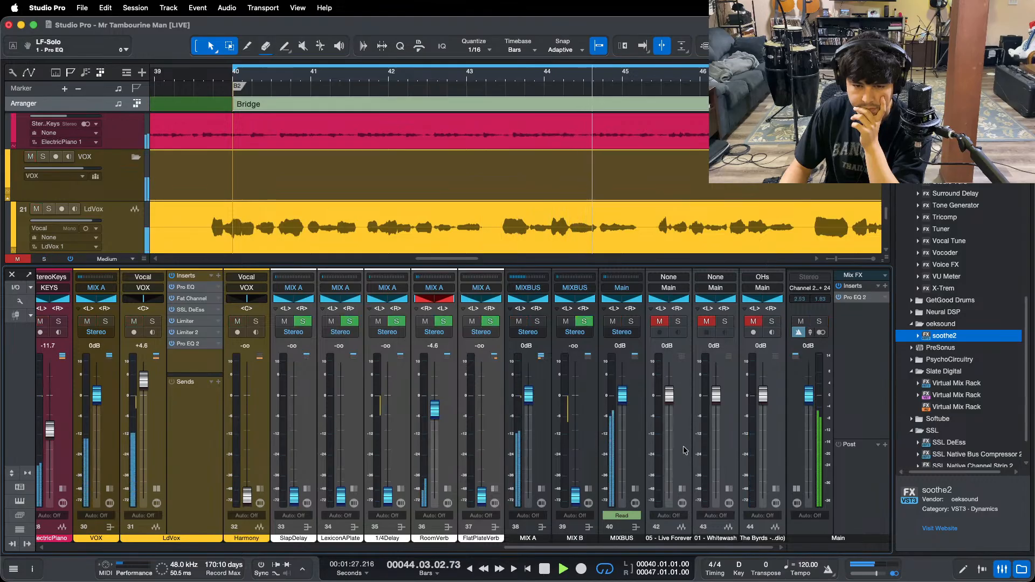
# Step: Solo the ELECTRICS bus and add a second Pro EQ to its inserts
pyautogui.moveTo(597, 547); pyautogui.dragTo(405, 558)
pyautogui.click(388, 338)
pyautogui.click(345, 332)
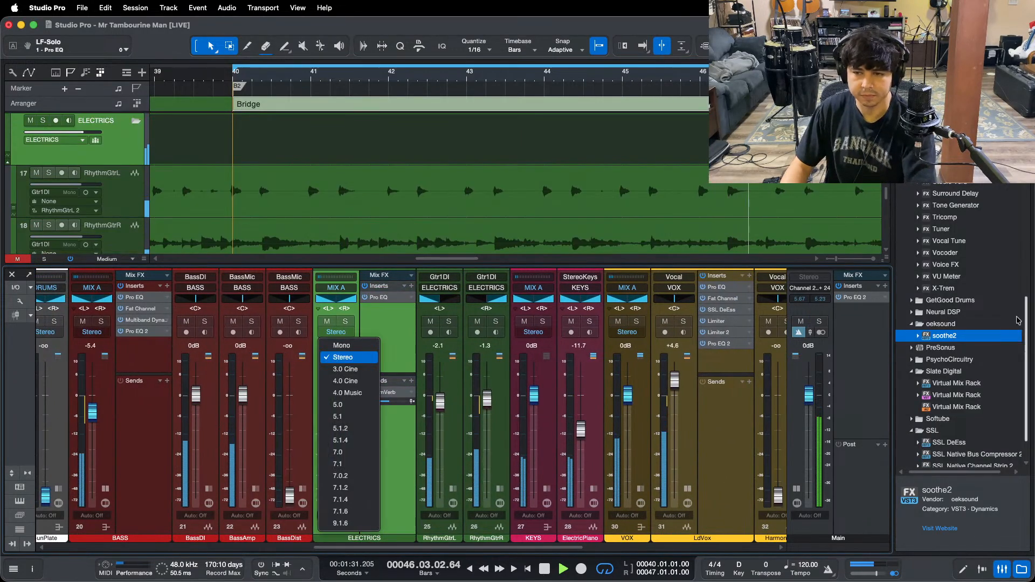
pyautogui.click(406, 336)
pyautogui.click(345, 322)
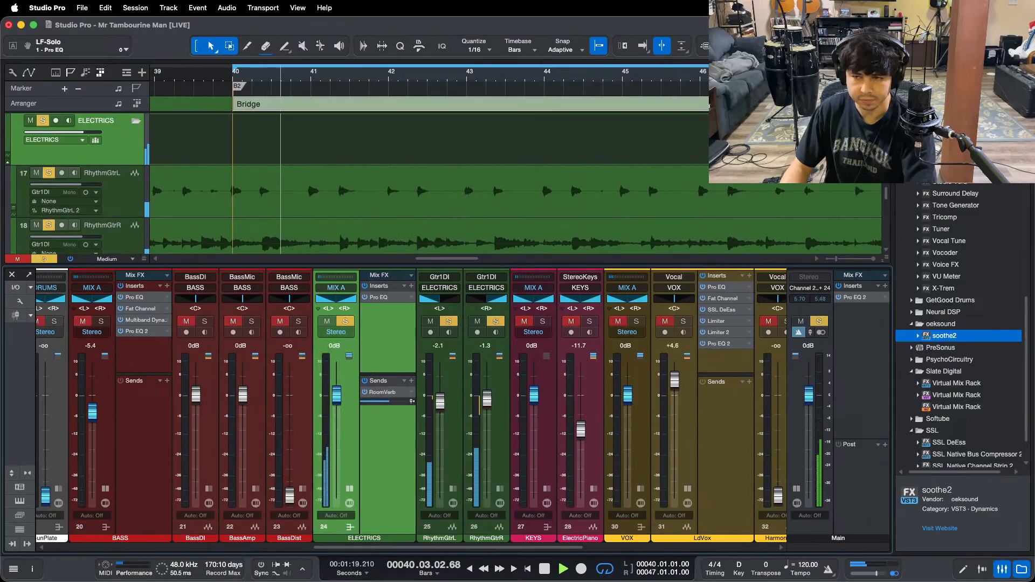
pyautogui.scroll(3, 962, 290)
pyautogui.moveTo(938, 170); pyautogui.dragTo(383, 329)
# Step: Set the second ELECTRICS Pro EQ to a 2.88 dB LF boost at 141 Hz with a 68.2 Hz low cut, and unsolo the bus
pyautogui.click(343, 252)
pyautogui.moveTo(344, 252); pyautogui.dragTo(355, 225)
pyautogui.scroll(2, 355, 226)
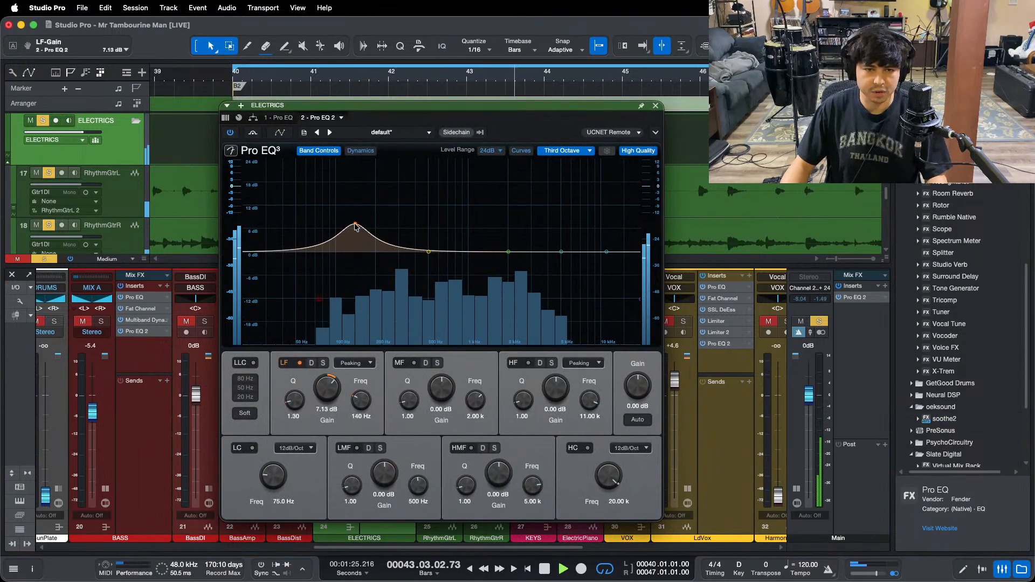
pyautogui.moveTo(319, 301); pyautogui.dragTo(313, 366)
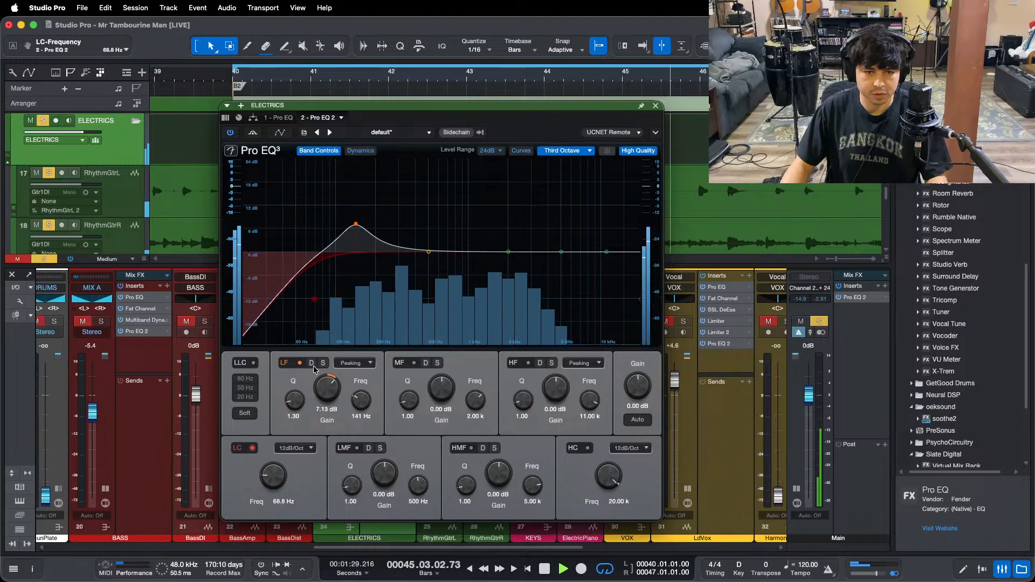
pyautogui.scroll(-10, 332, 401)
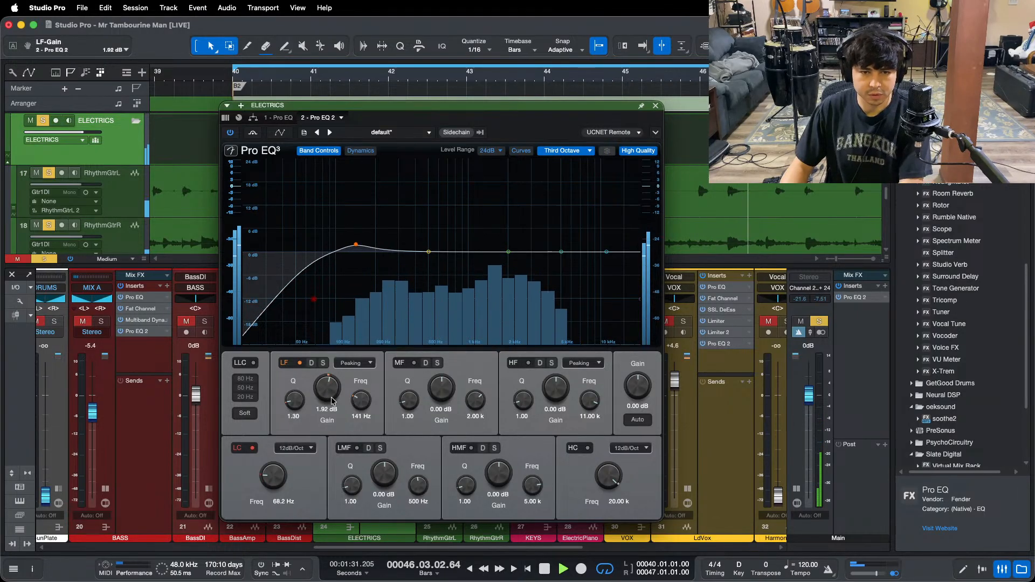
pyautogui.scroll(3, 331, 399)
pyautogui.press('s')
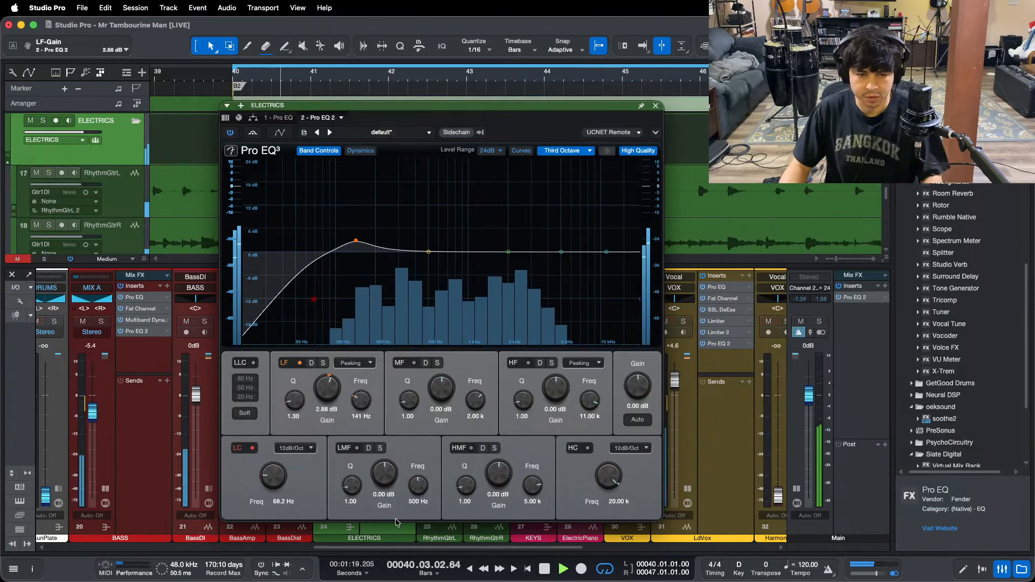
# Step: Raise the LF gain of the second ELECTRICS Pro EQ to 3.36 dB, comparing the mix with the Live Forever reference before and after
pyautogui.moveTo(485, 547); pyautogui.dragTo(688, 548)
pyautogui.click(679, 322)
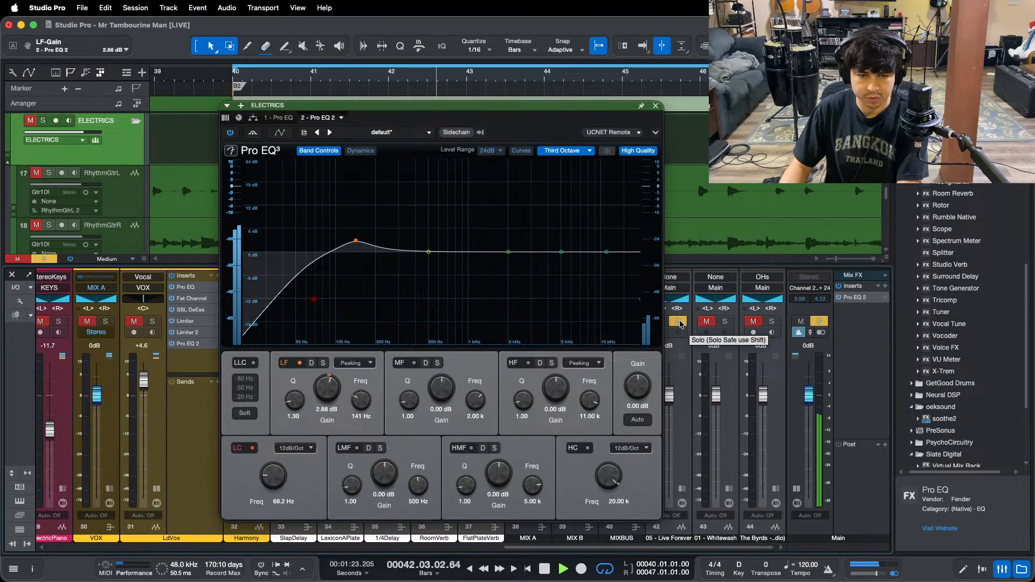
pyautogui.click(679, 322)
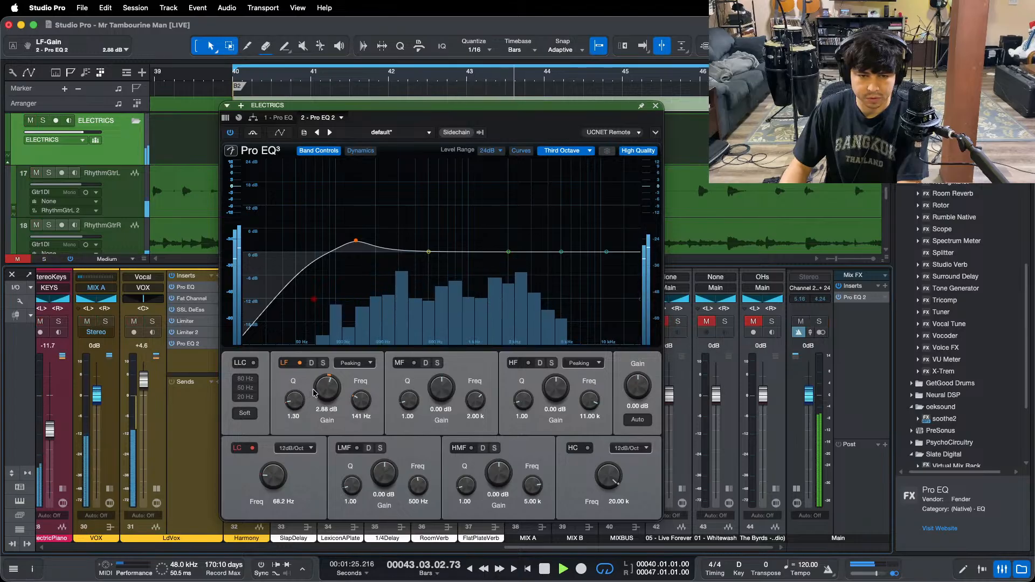
pyautogui.moveTo(319, 388); pyautogui.dragTo(318, 386)
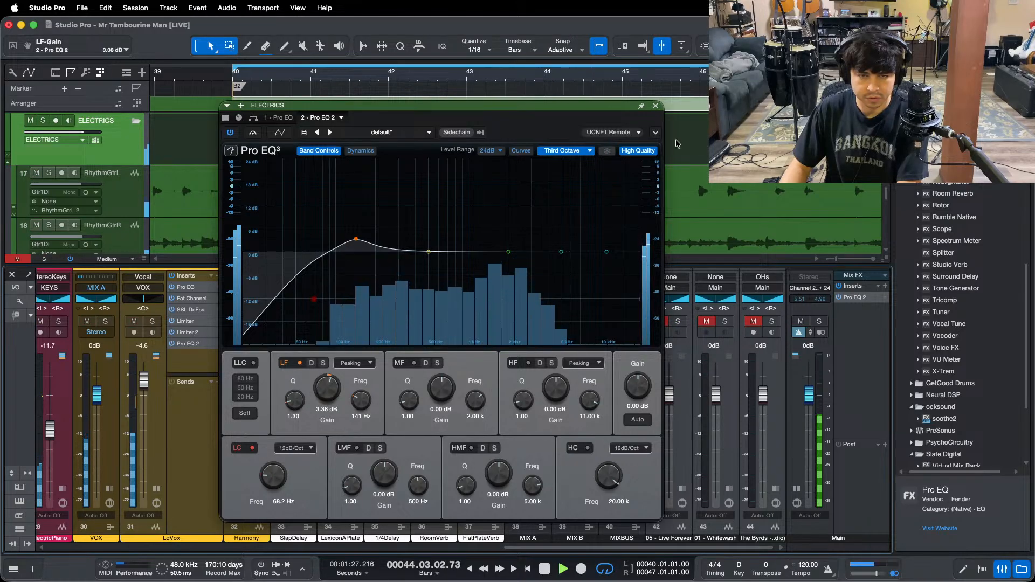
pyautogui.click(655, 105)
pyautogui.click(678, 322)
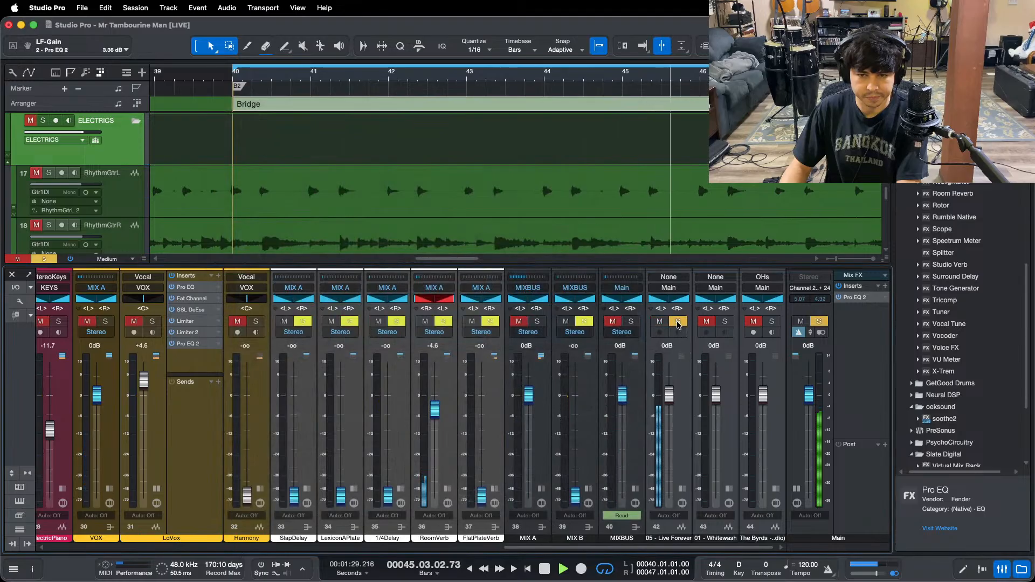
pyautogui.click(678, 322)
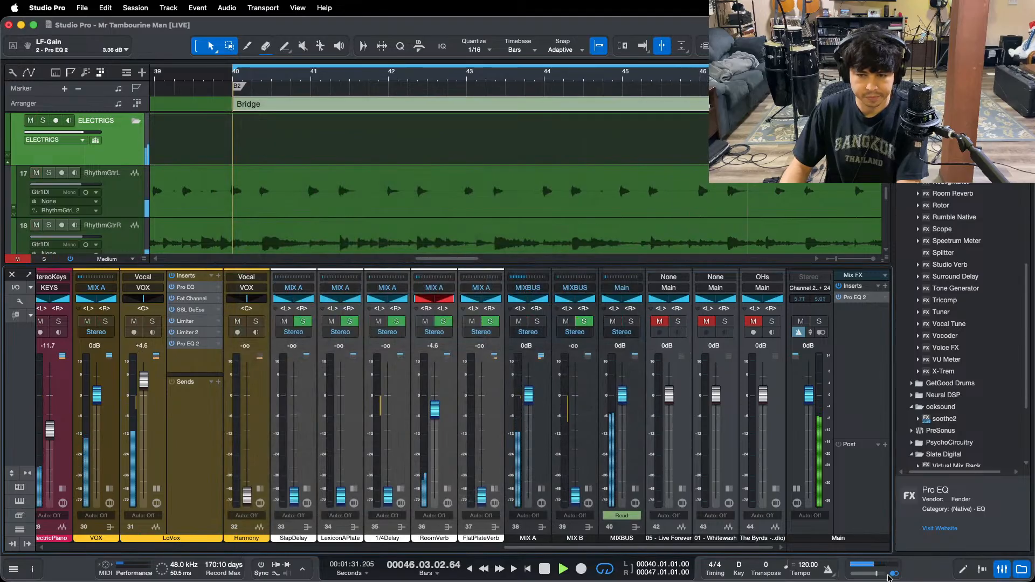
# Step: Switch the Main output to mono at -5.8 dB with its Pro EQ 2 bypassed and restart playback
pyautogui.click(894, 574)
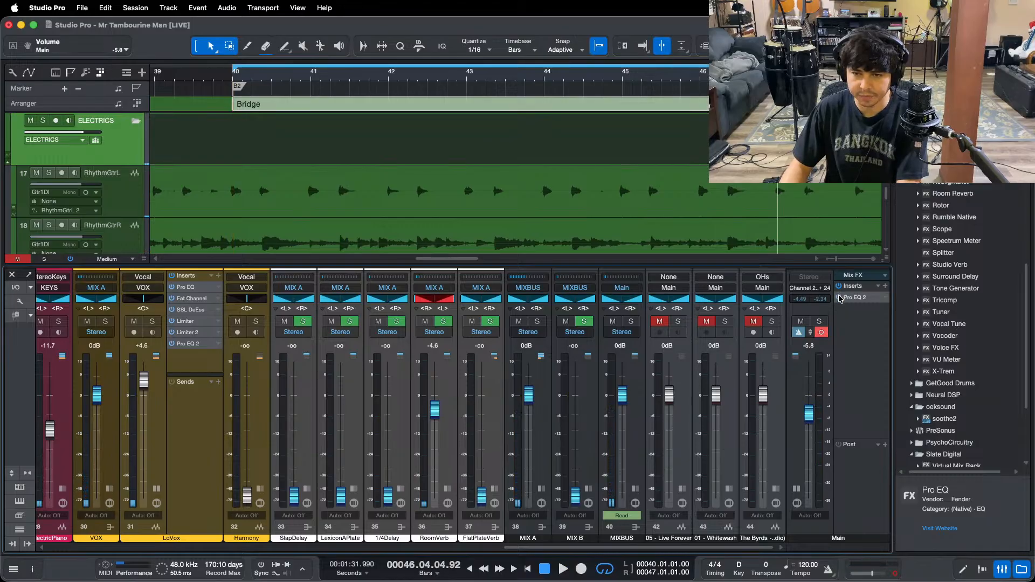
pyautogui.press('space')
pyautogui.click(567, 564)
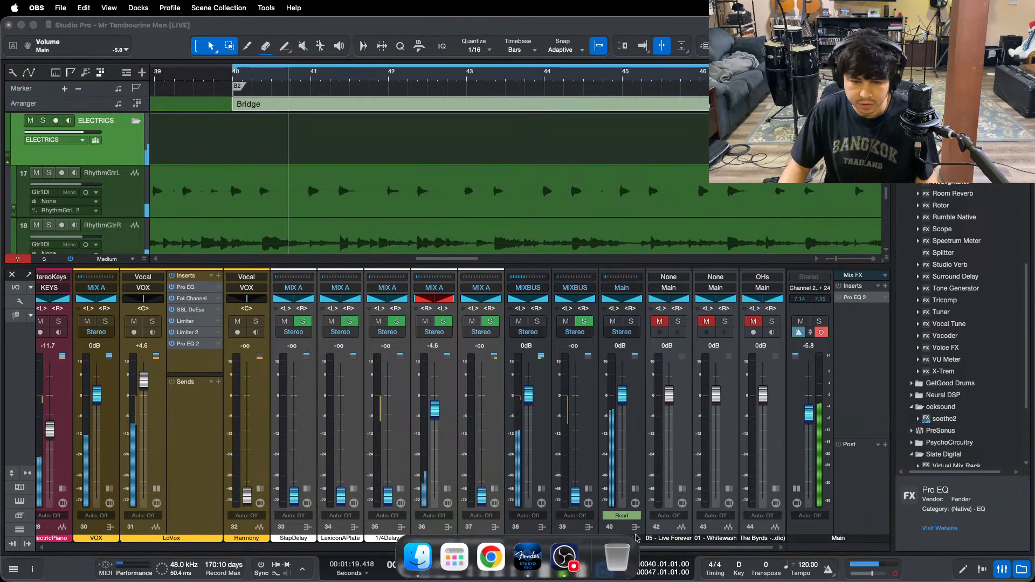
pyautogui.click(855, 398)
# Step: Listen to the bridge with the whole song shown in the timeline, and return the stopped playhead to bar 40
pyautogui.moveTo(470, 80); pyautogui.dragTo(602, 33)
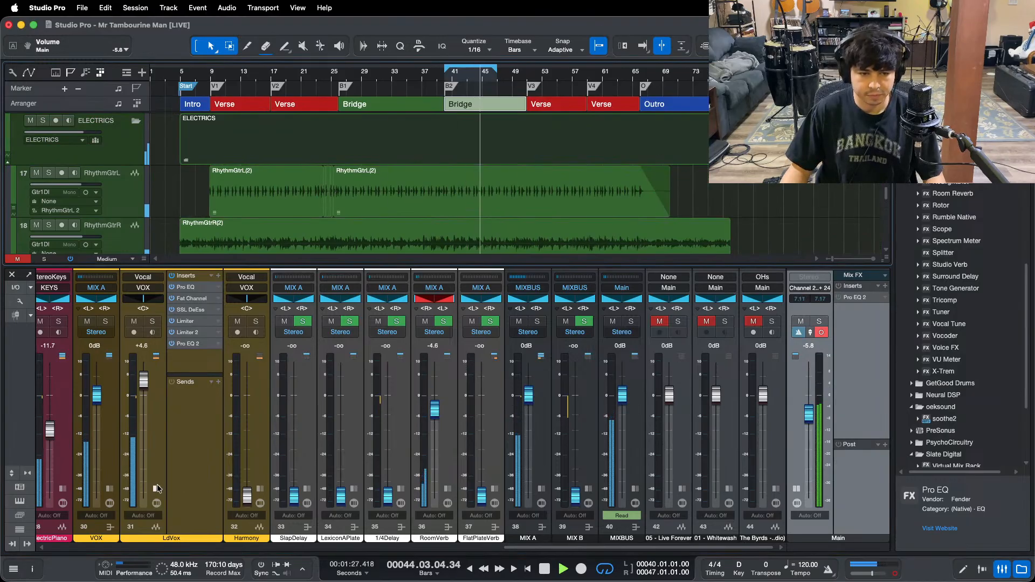
pyautogui.hscroll(-2, 149, 491)
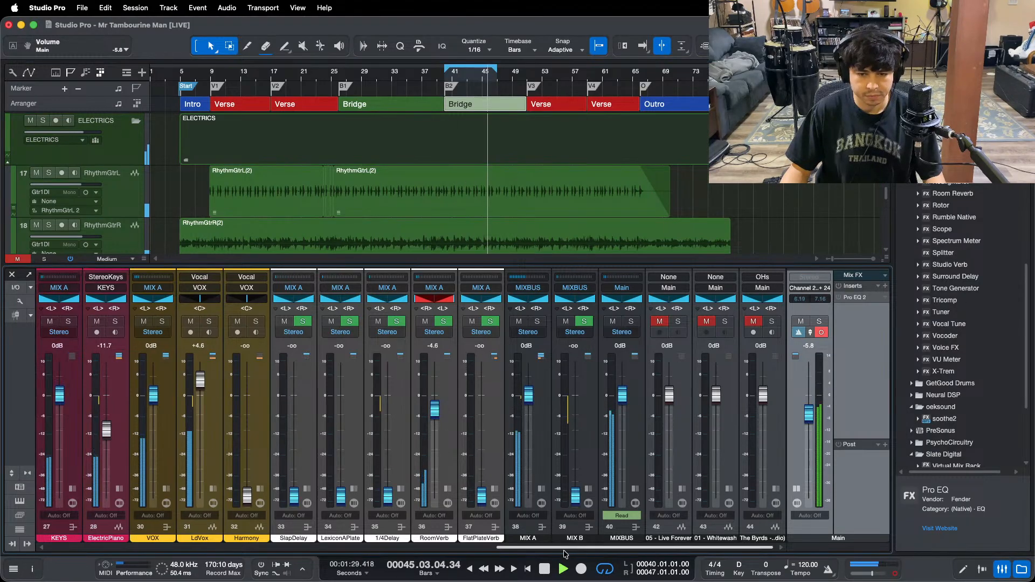
pyautogui.hscroll(-6, 564, 554)
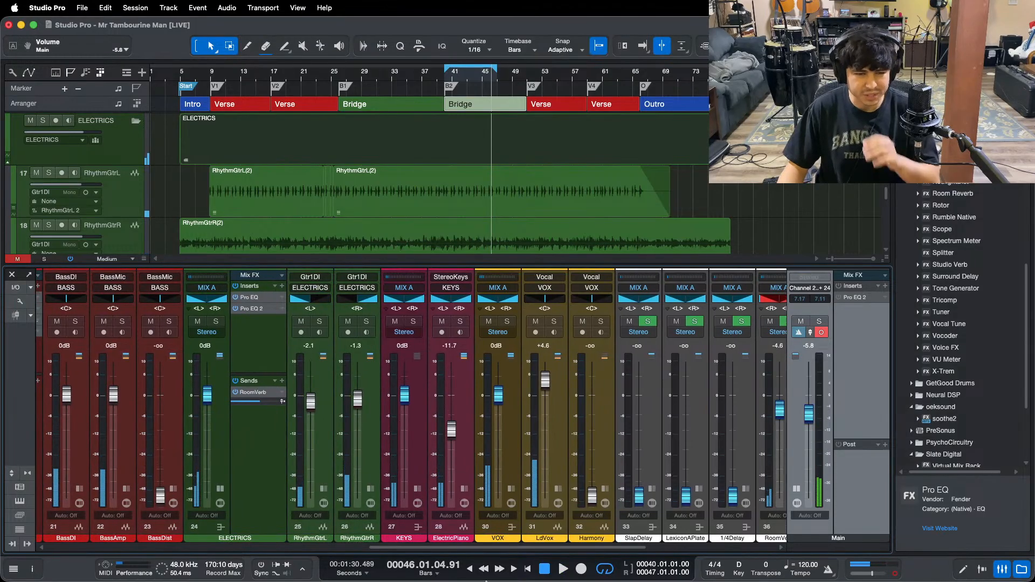
pyautogui.click(561, 567)
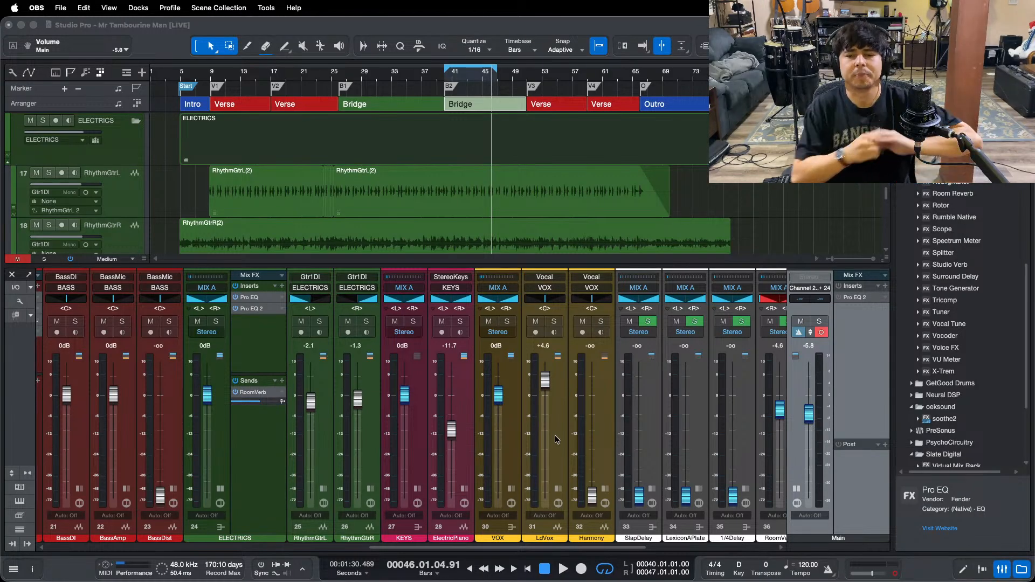
pyautogui.click(861, 379)
pyautogui.press('space')
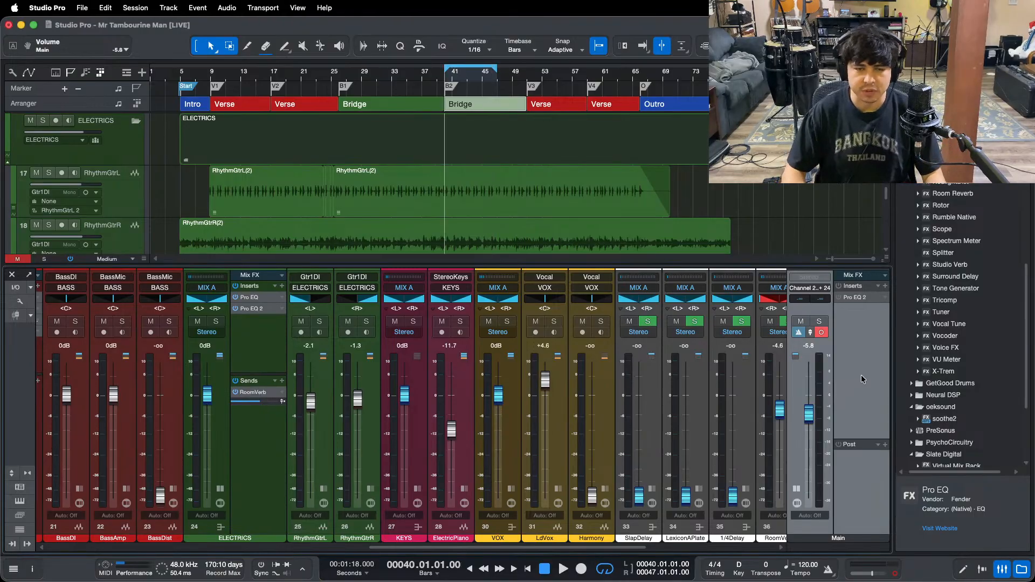
# Step: Collapse the expanded ELECTRICS, KickLvl, SnareLvl and BASS channels and place the playhead at the first verse, bar 9
pyautogui.click(220, 490)
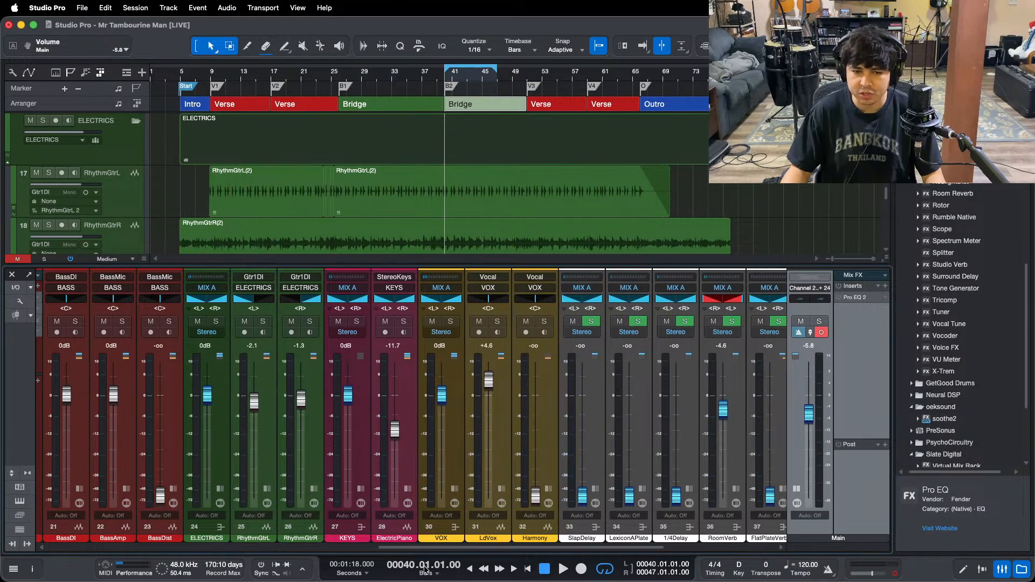
pyautogui.moveTo(429, 548); pyautogui.dragTo(2, 545)
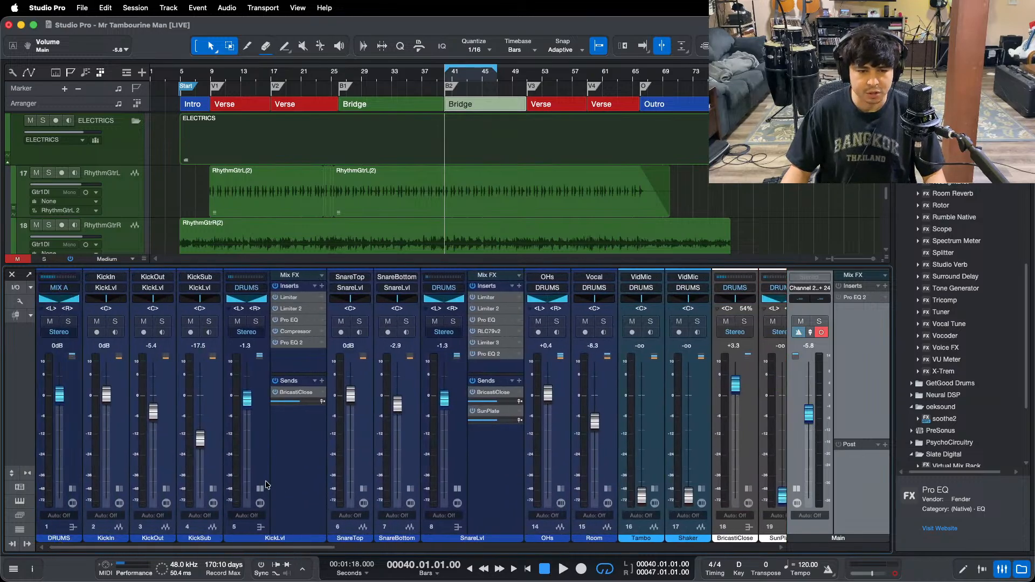
pyautogui.click(267, 488)
pyautogui.click(399, 489)
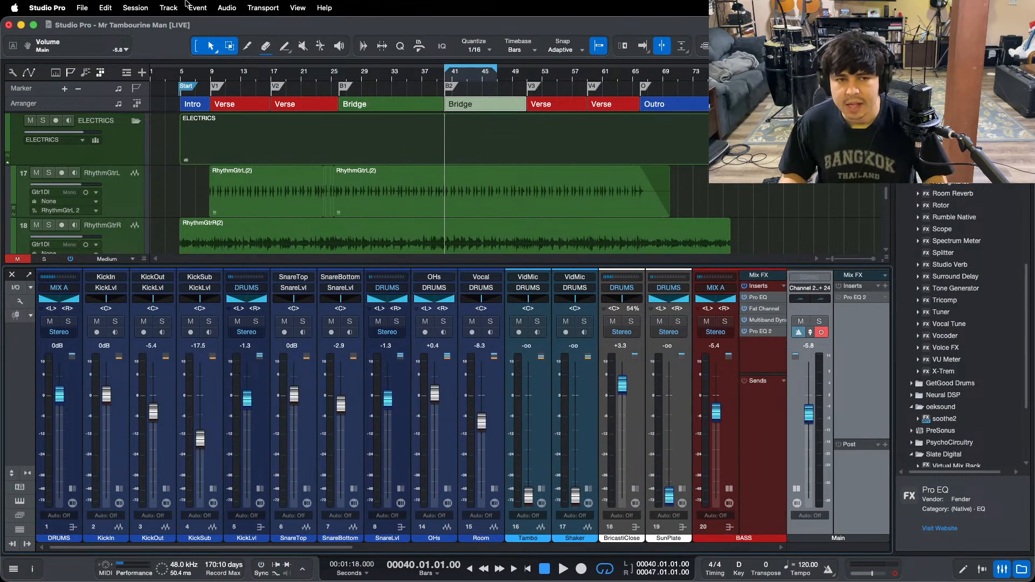
pyautogui.click(212, 76)
pyautogui.hscroll(10, 413, 495)
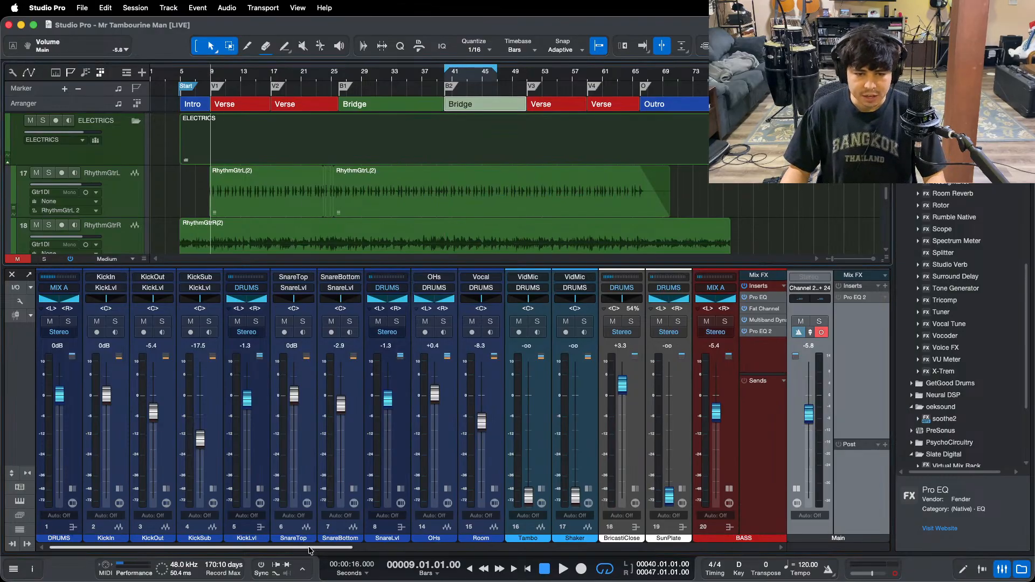
pyautogui.click(397, 488)
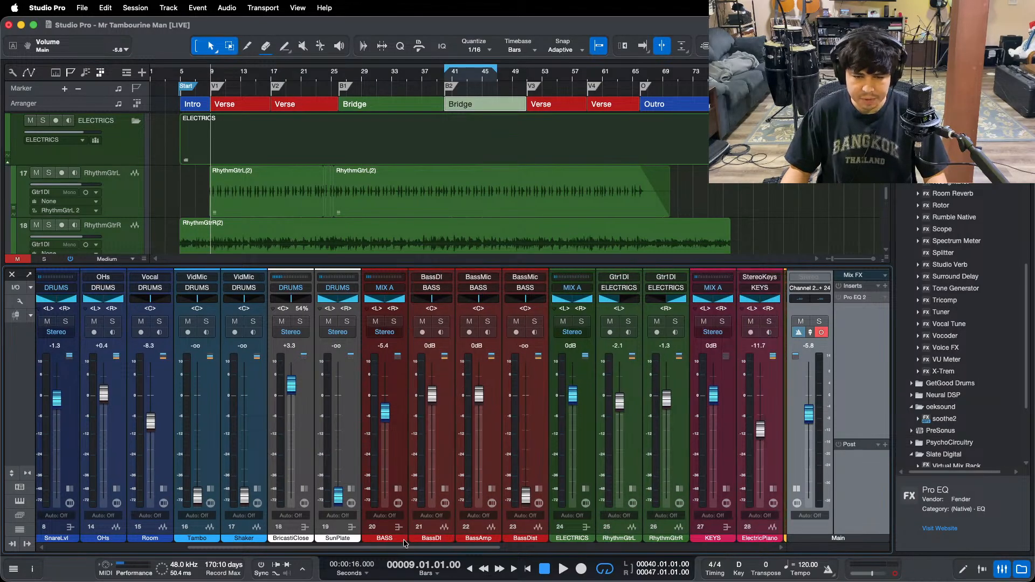
# Step: Copy the LdVox insert chain to the Harmony channel and remove Limiter 2 from the copy
pyautogui.hscroll(10, 410, 489)
pyautogui.click(425, 489)
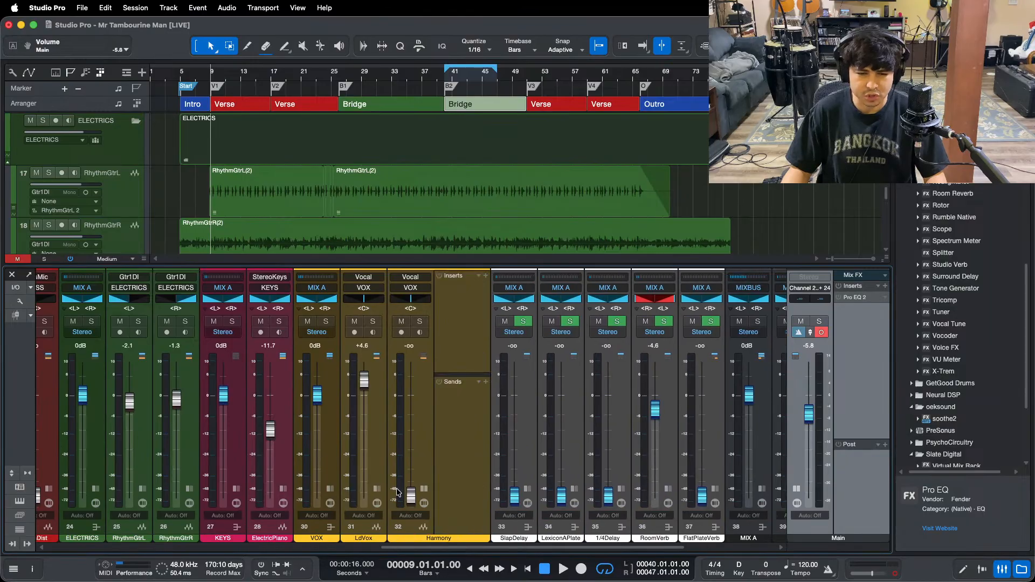
pyautogui.click(378, 489)
pyautogui.moveTo(411, 279); pyautogui.dragTo(539, 334)
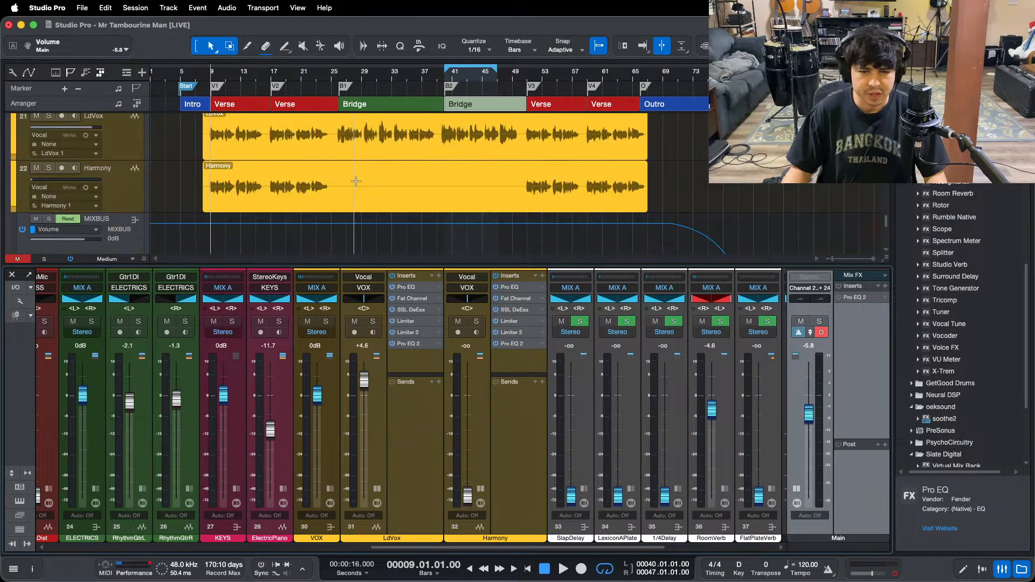
pyautogui.rightClick(516, 333)
pyautogui.click(518, 439)
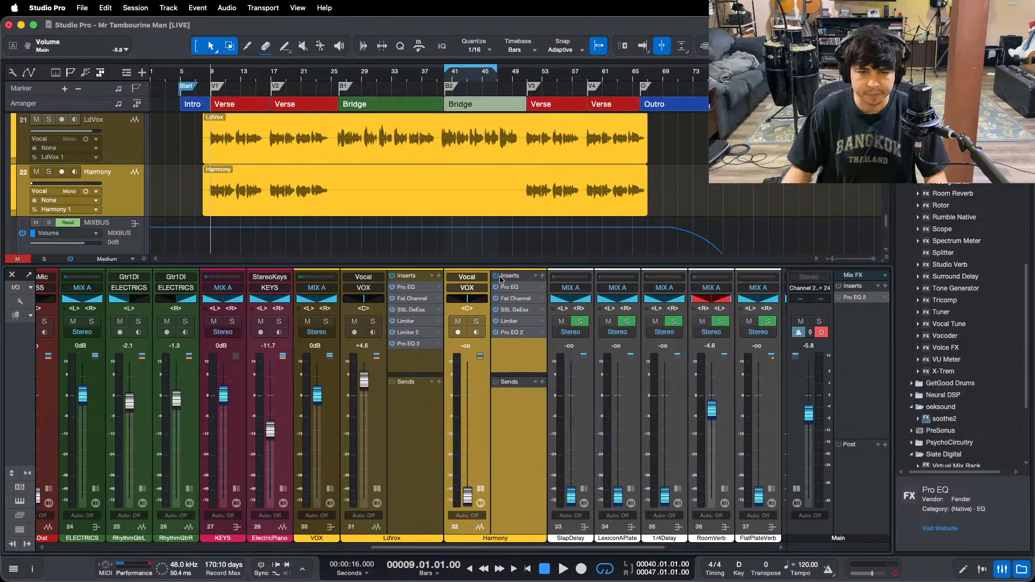
# Step: Bypass the Harmony channel's inserts, solo the channel, and open its Pro EQ beside the mixer
pyautogui.click(518, 300)
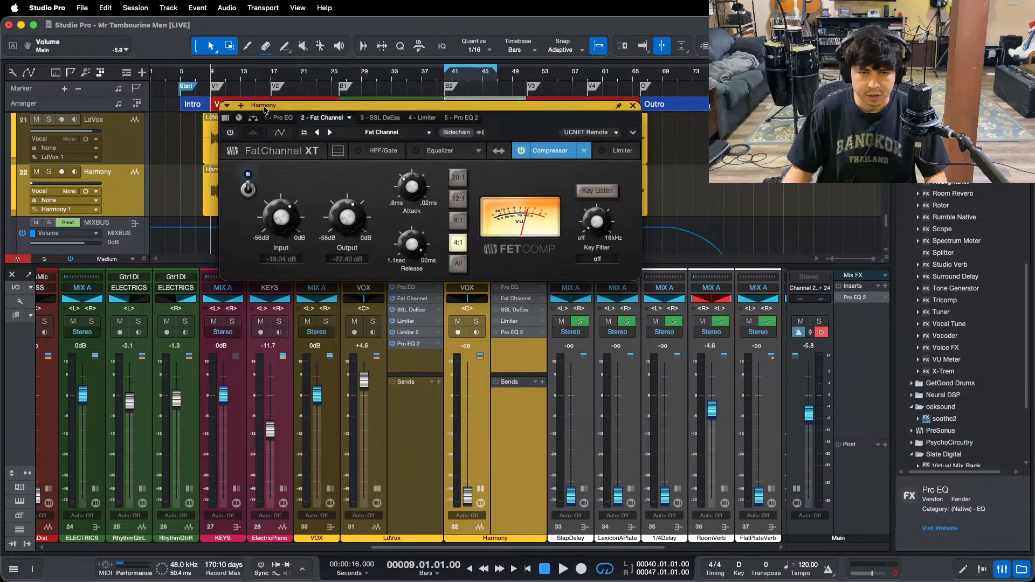
pyautogui.click(277, 117)
pyautogui.moveTo(502, 131); pyautogui.dragTo(1027, 152)
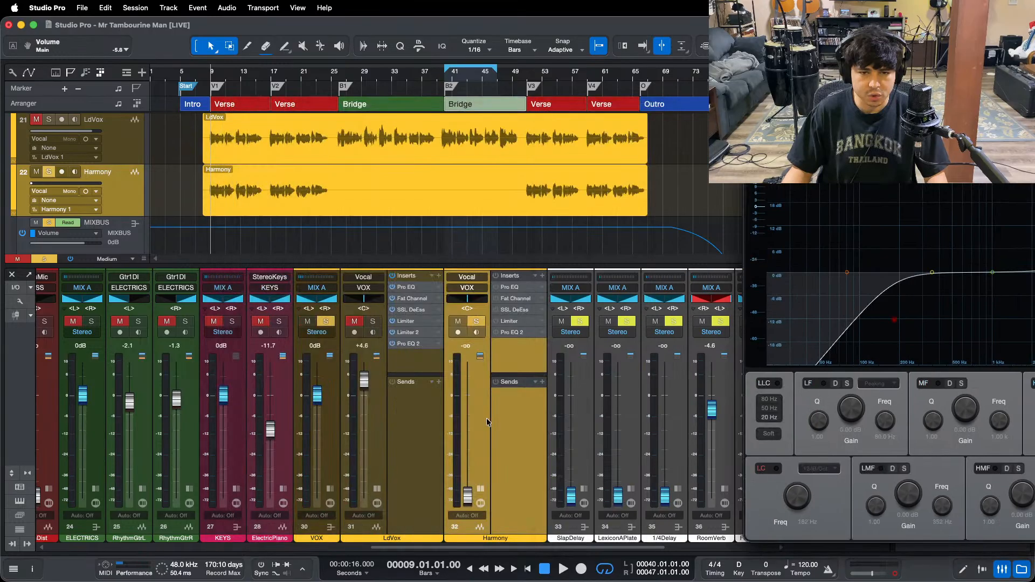
# Step: Collapse the Harmony channel, reset its fader to 0 dB, and play the first verse from bar 9
pyautogui.doubleClick(469, 493)
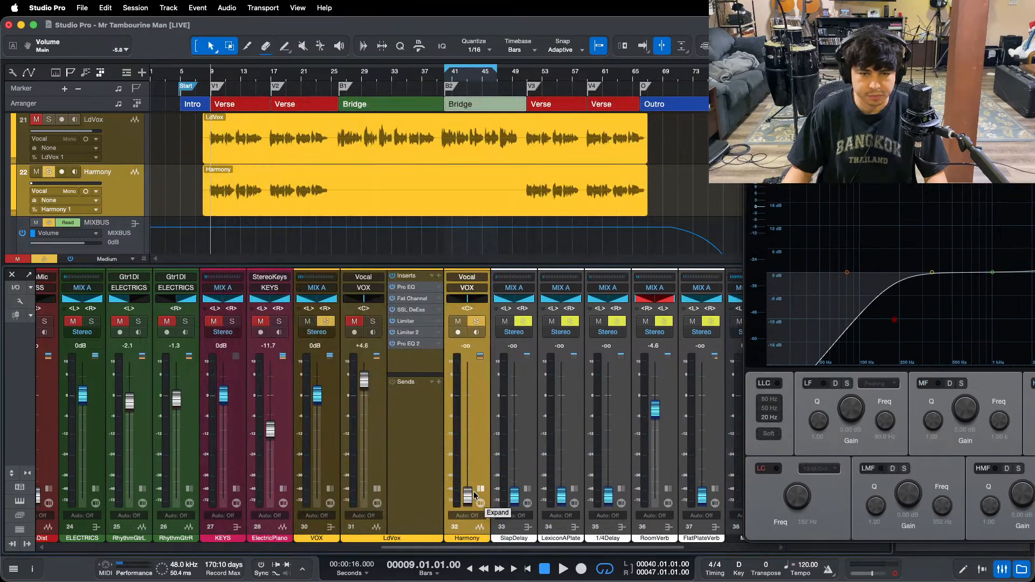
pyautogui.keyDown('super'); pyautogui.click(470, 493); pyautogui.keyUp('super')
pyautogui.press('space')
pyautogui.moveTo(222, 76); pyautogui.dragTo(288, 174)
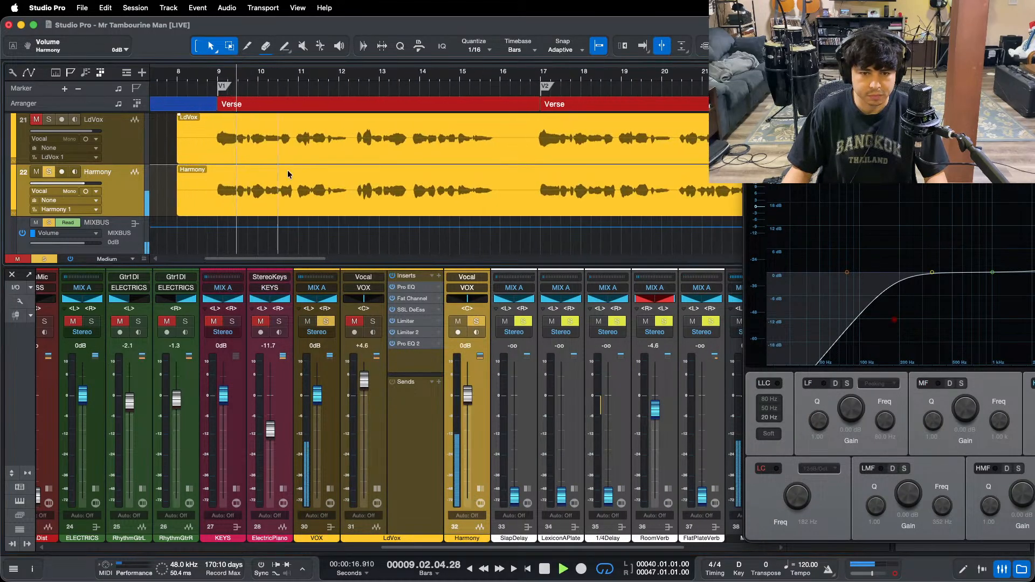
# Step: Raise the Harmony fader to +2.1 dB and enable its first Pro EQ with the HF band off and the low cut at 276 Hz
pyautogui.moveTo(468, 397); pyautogui.dragTo(470, 394)
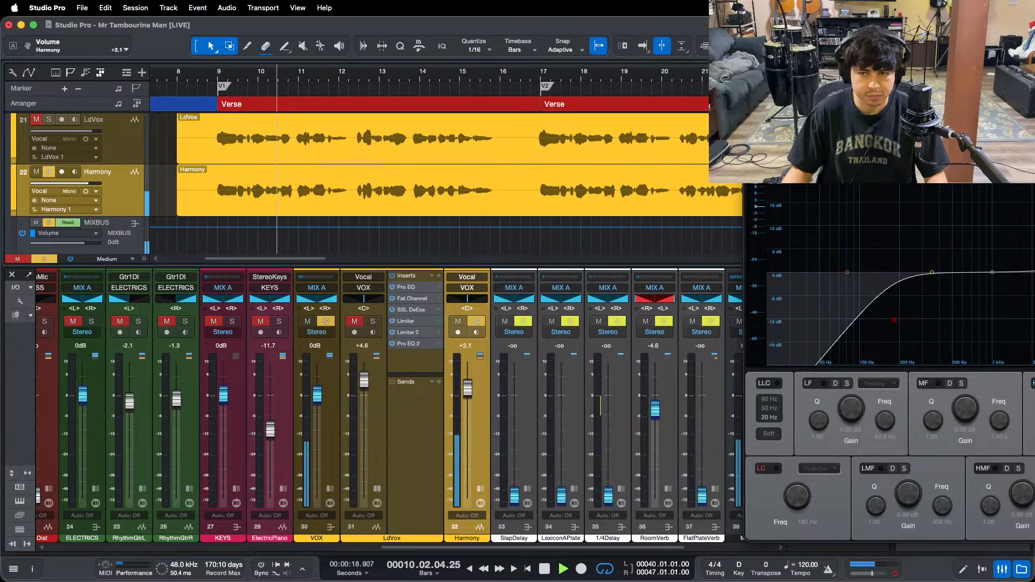
pyautogui.moveTo(1027, 155); pyautogui.dragTo(515, 155)
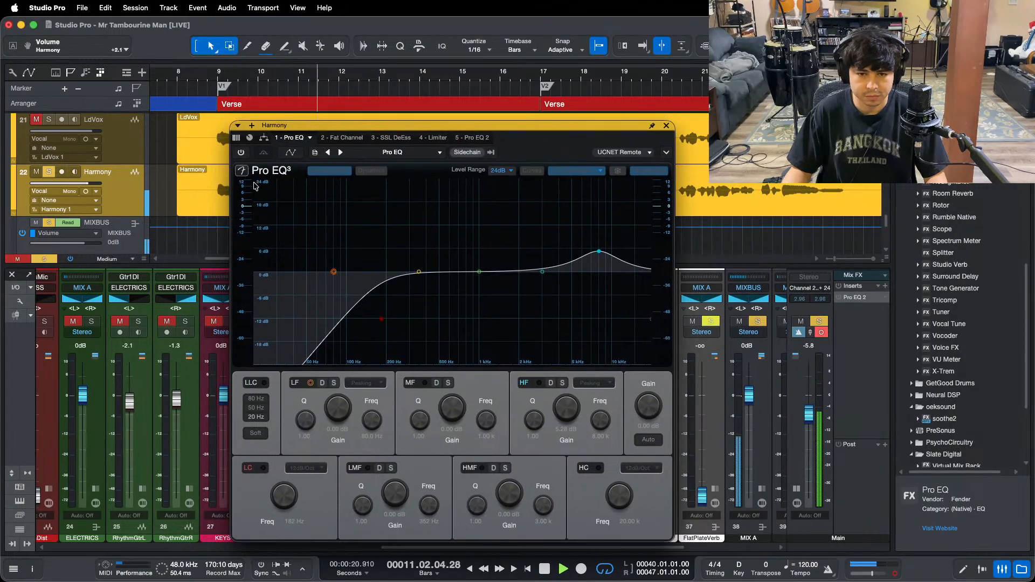
pyautogui.click(241, 153)
pyautogui.click(537, 384)
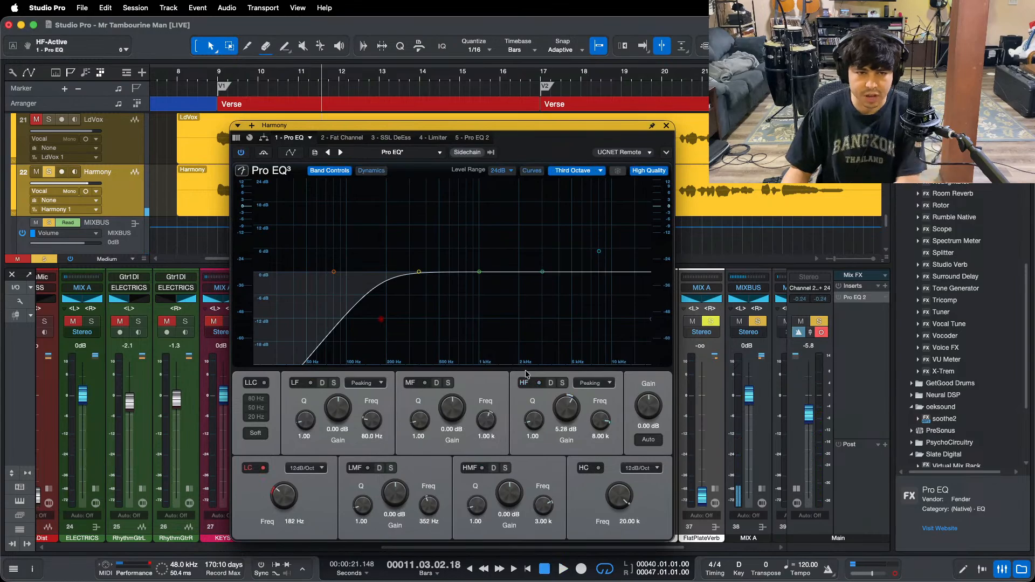
pyautogui.press('space')
pyautogui.moveTo(286, 504); pyautogui.dragTo(286, 489)
# Step: Enable Harmony's Fat Channel and set its compressor input to -17.92 dB and output to -23.52 dB
pyautogui.click(347, 138)
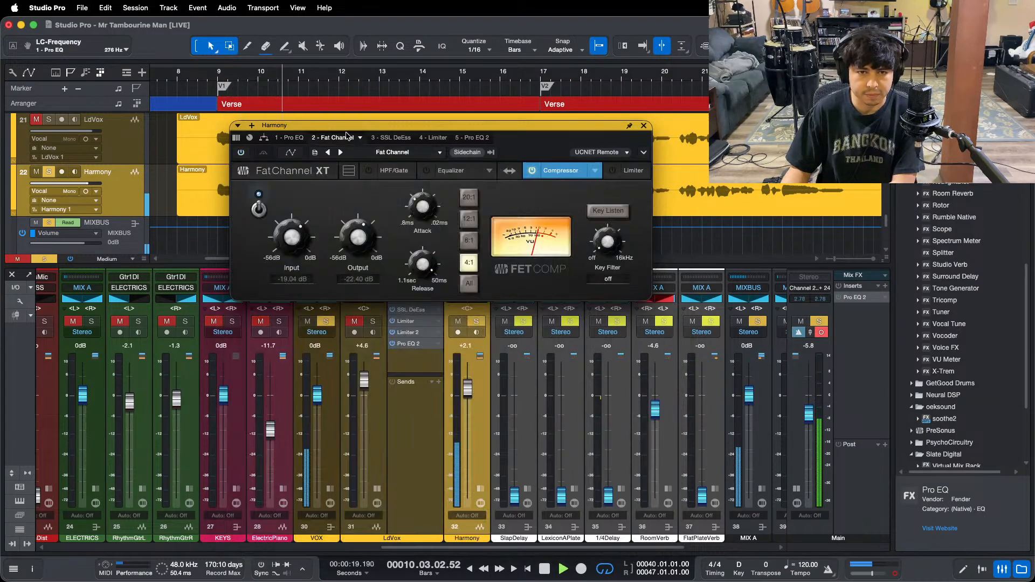
pyautogui.moveTo(406, 130); pyautogui.dragTo(377, 276)
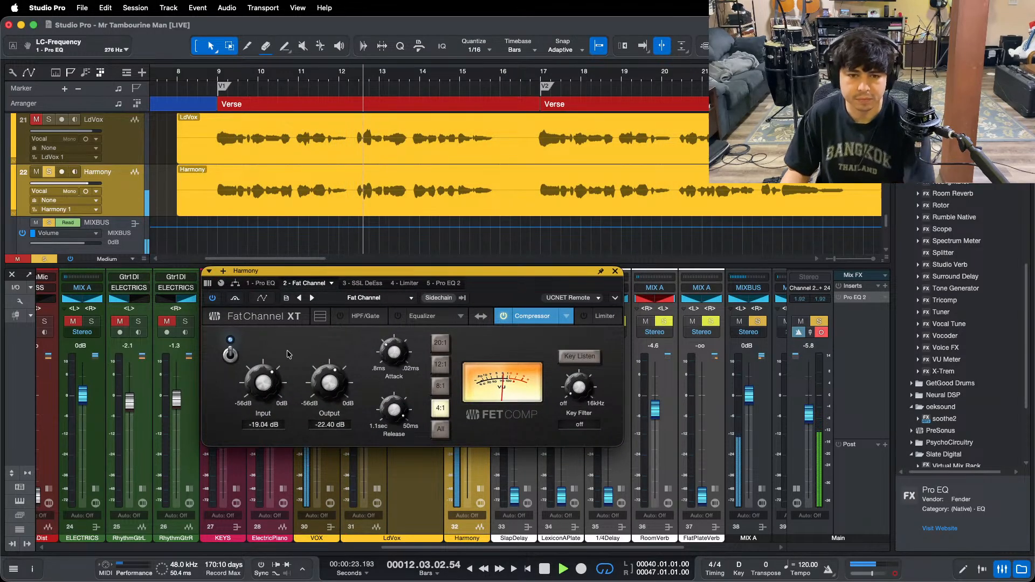
pyautogui.moveTo(263, 386); pyautogui.dragTo(266, 386)
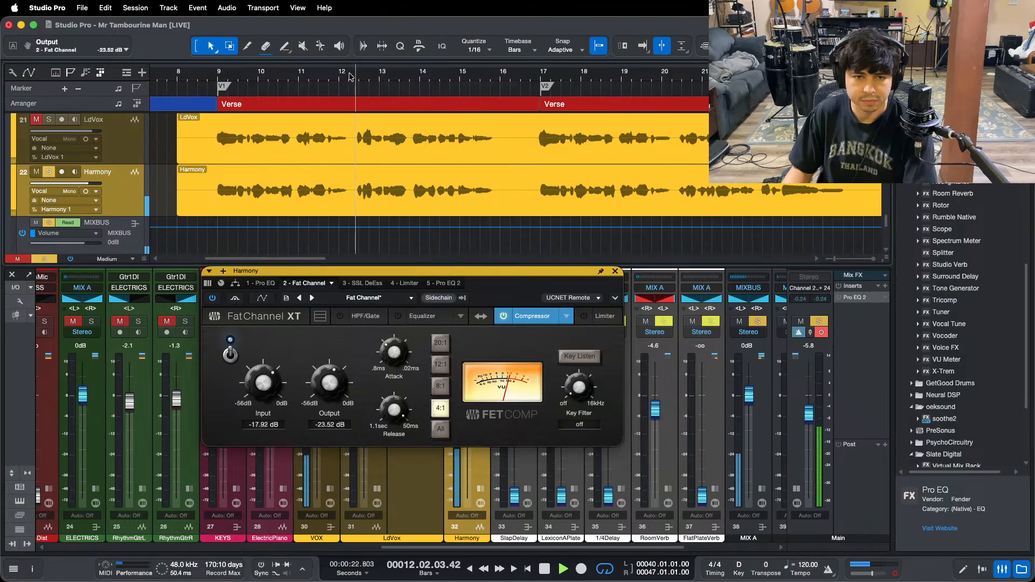
# Step: Enable Harmony's SSL DeEss with a -12.0 dB threshold and turn the first Pro EQ's HF band back on
pyautogui.click(362, 283)
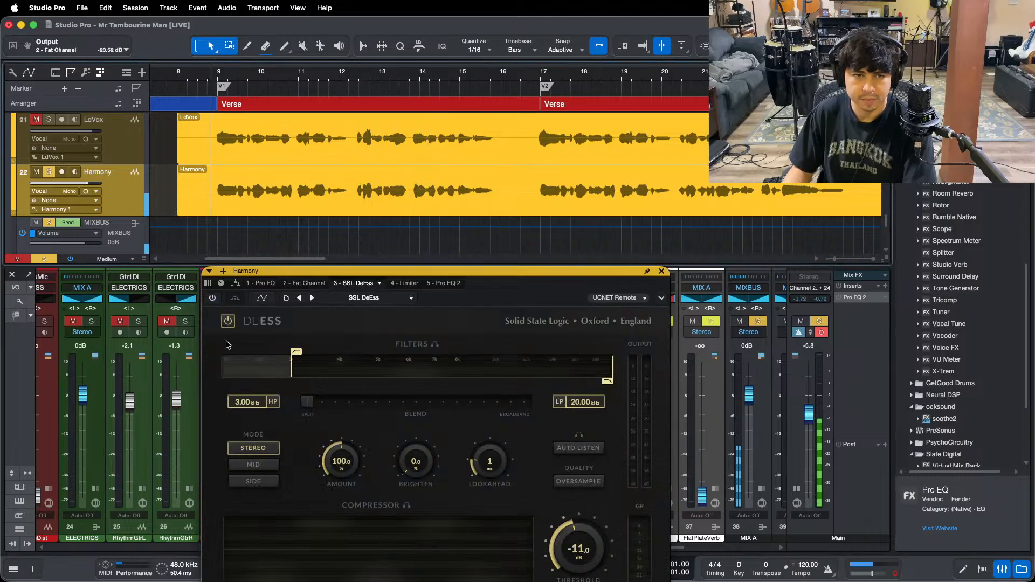
pyautogui.click(213, 299)
pyautogui.moveTo(506, 285); pyautogui.dragTo(532, 150)
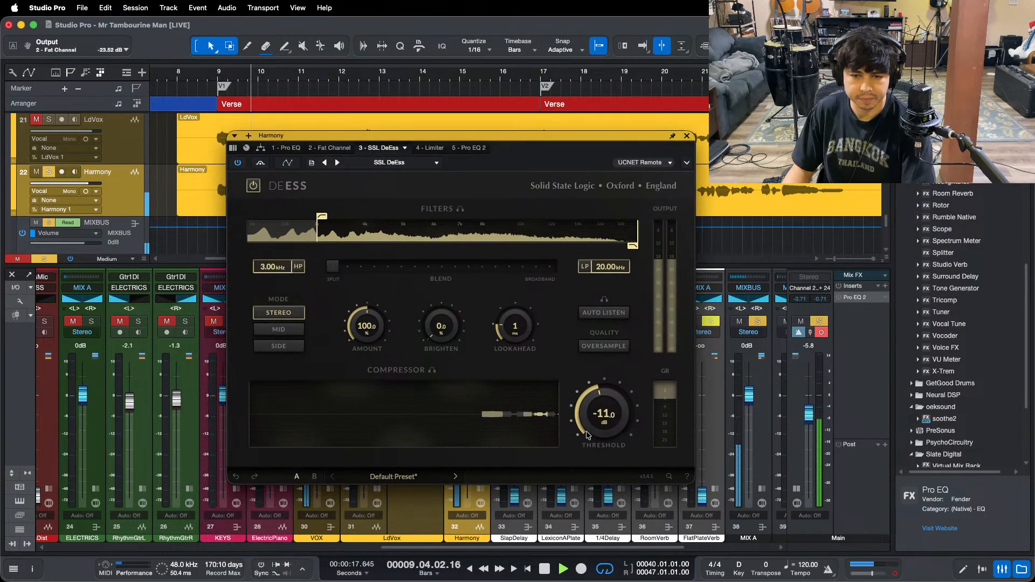
pyautogui.moveTo(585, 415); pyautogui.dragTo(584, 408)
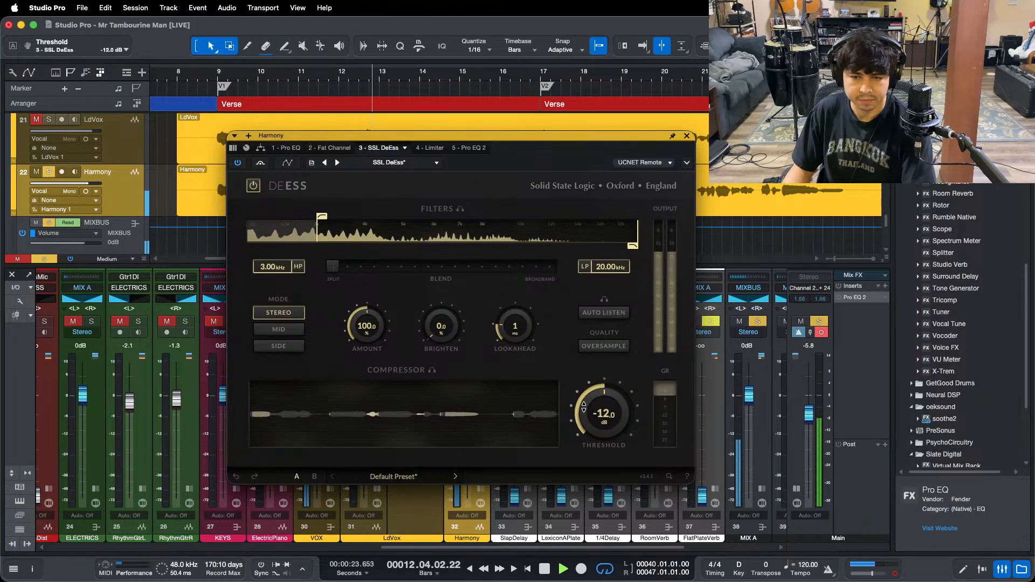
pyautogui.click(285, 147)
pyautogui.click(532, 398)
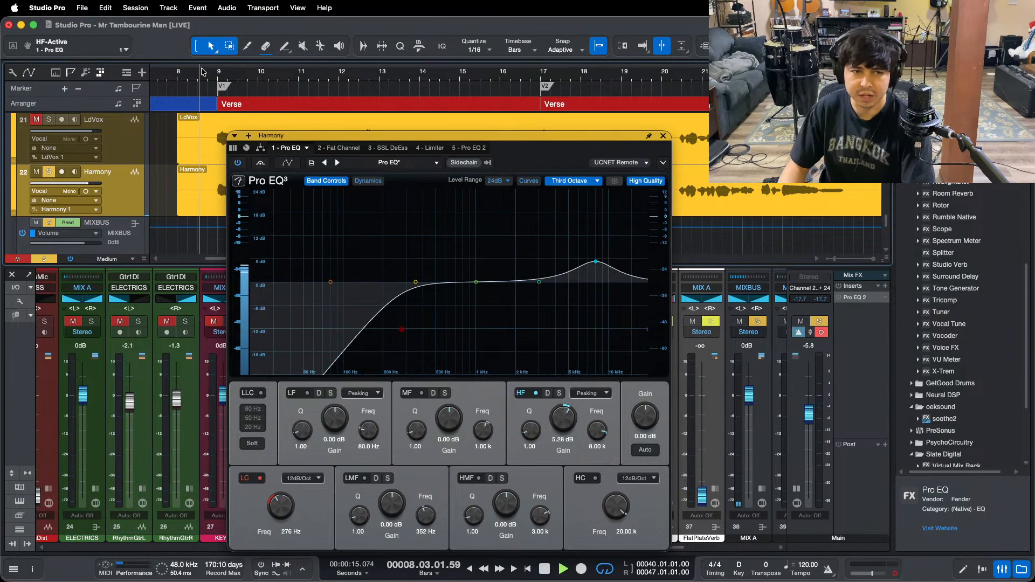
# Step: Enable Harmony's Limiter with a -12.00 dB ceiling and a -2.00 dB threshold, and close the plug-in window
pyautogui.click(430, 148)
pyautogui.click(236, 162)
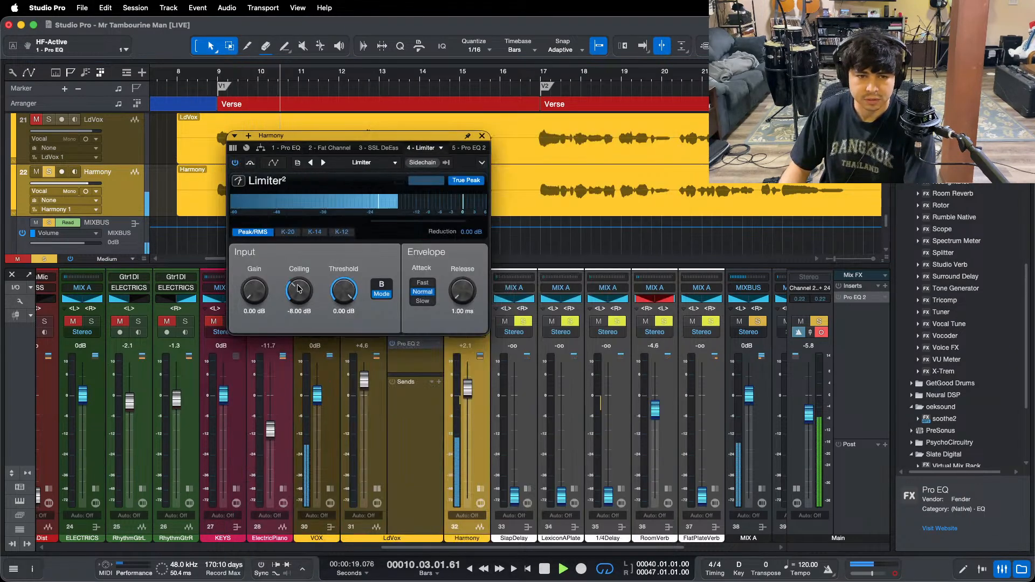
pyautogui.scroll(-4, 298, 289)
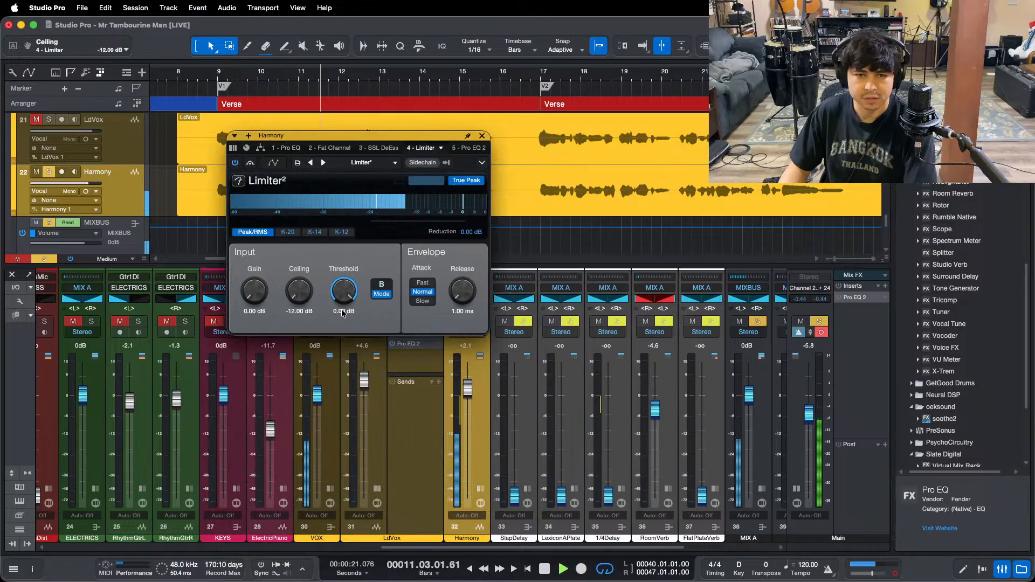
pyautogui.scroll(-2, 343, 313)
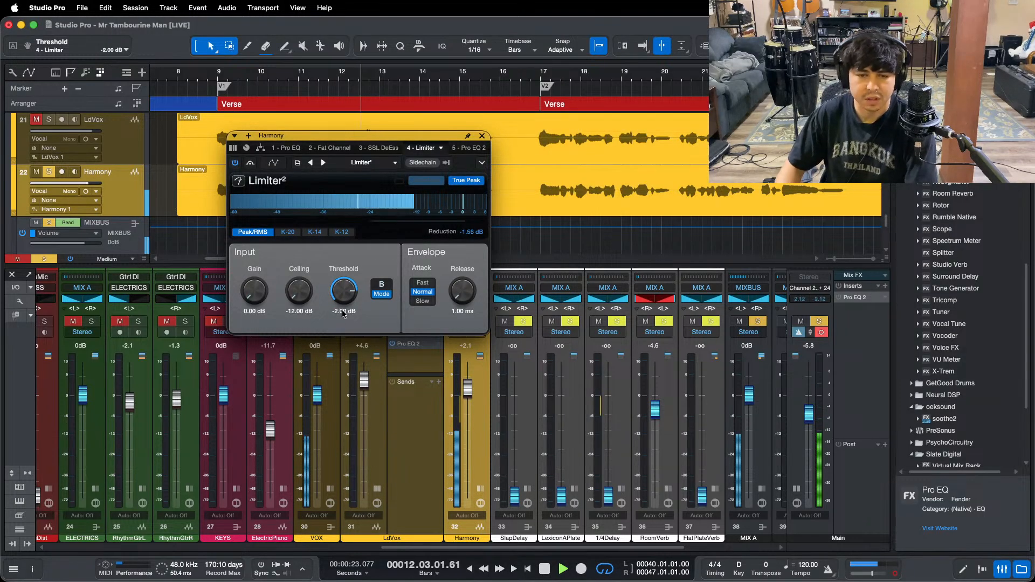
pyautogui.click(482, 138)
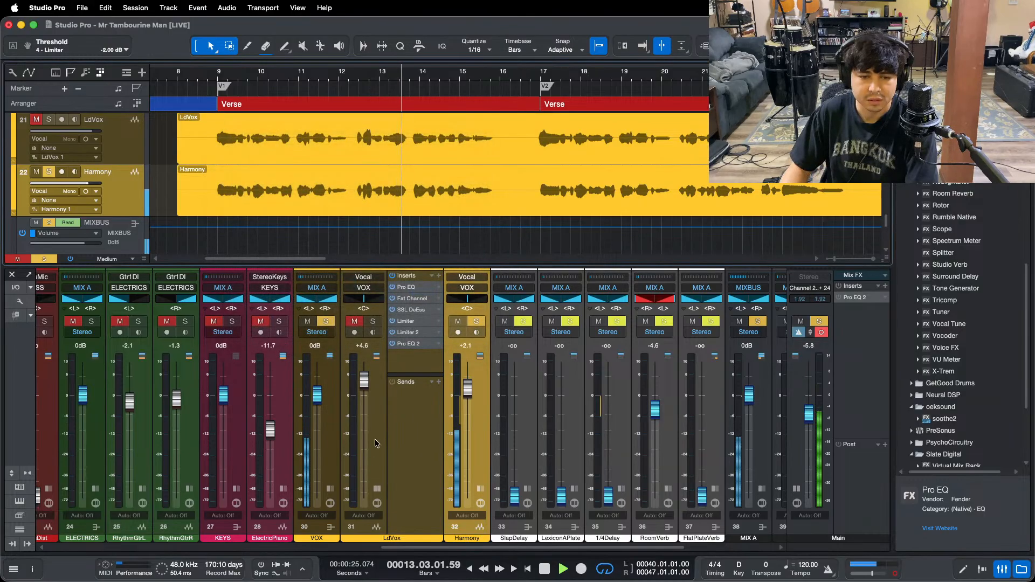
# Step: Lower the Harmony fader to -1.7 dB and remove Pro EQ 2 from the channel's insert chain
pyautogui.keyDown('alt'); pyautogui.click(467, 394); pyautogui.keyUp('alt')
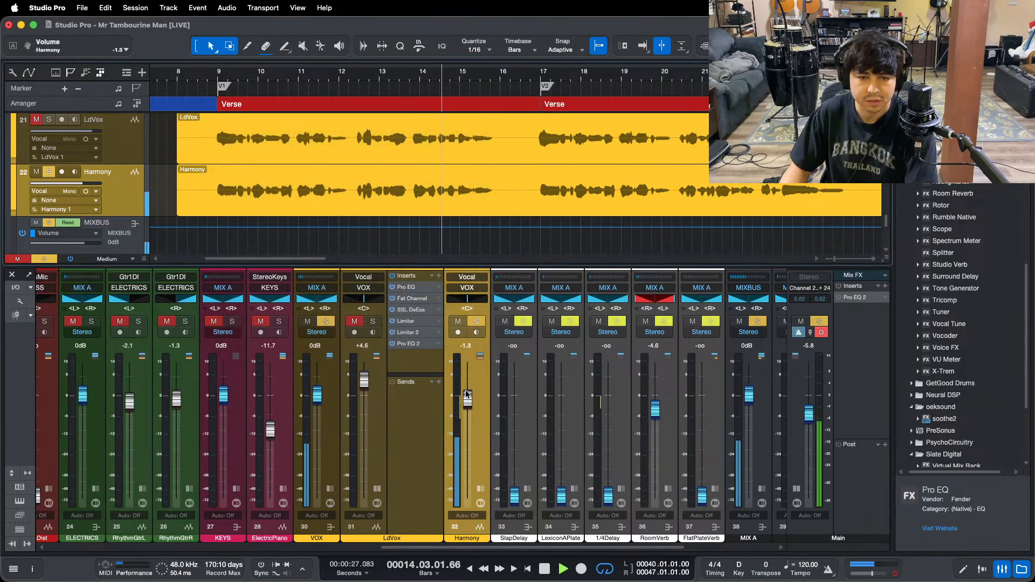
pyautogui.moveTo(466, 394); pyautogui.dragTo(467, 395)
pyautogui.click(480, 502)
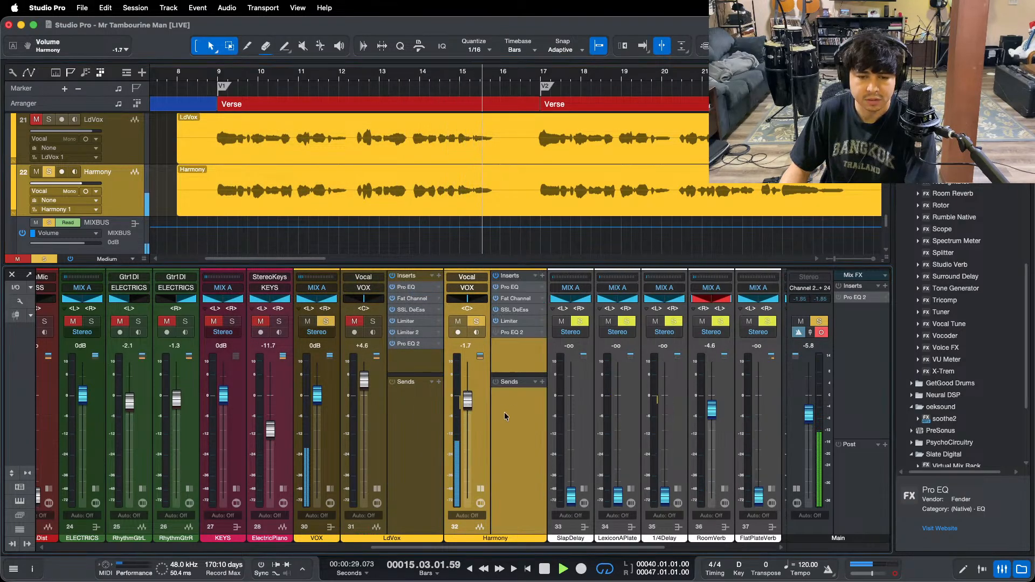
pyautogui.click(512, 333)
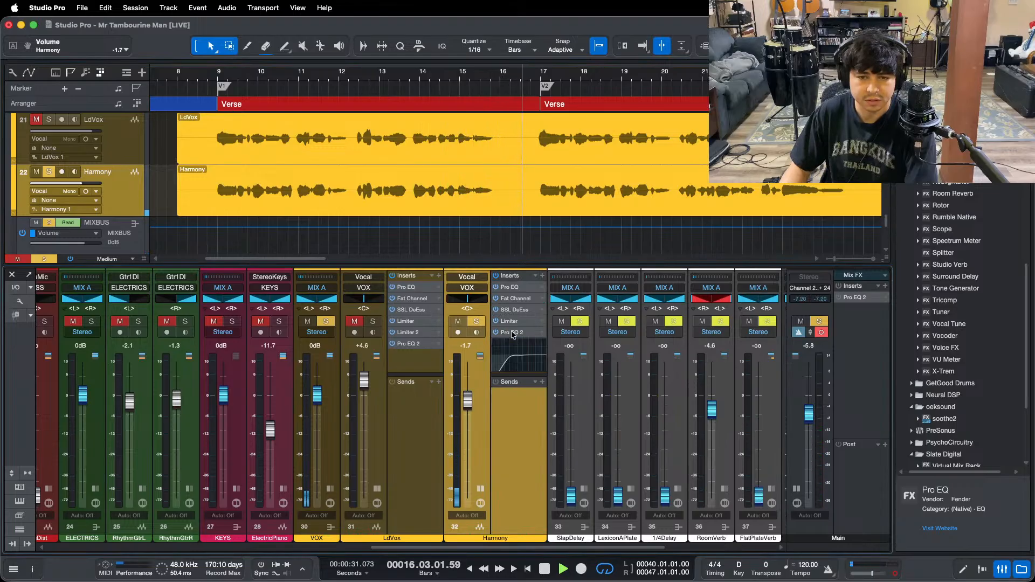
pyautogui.rightClick(512, 333)
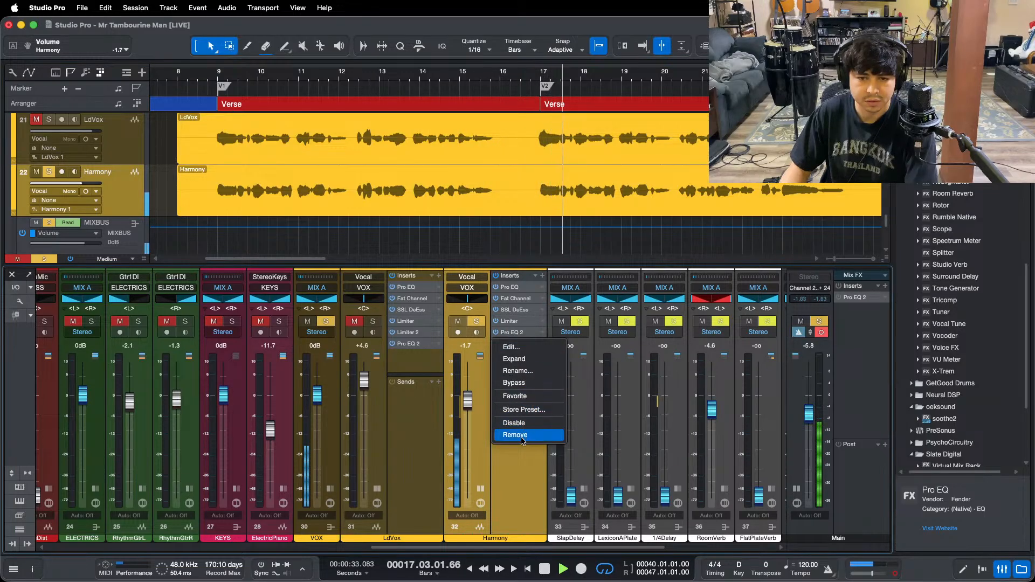
pyautogui.click(522, 438)
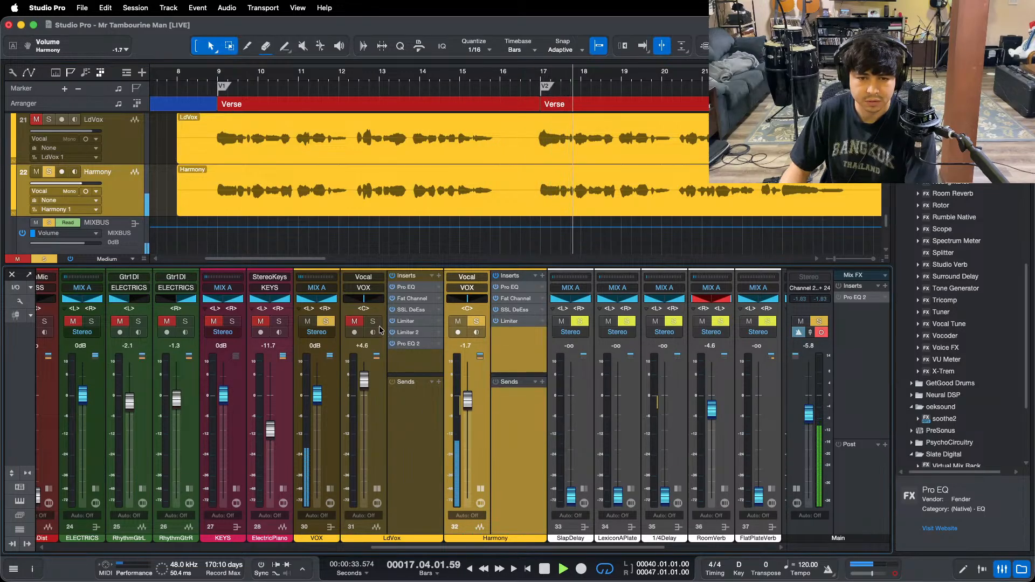
# Step: Play the unsoloed full mix from about bar 8 with the Harmony fader at -2.5 dB and the main output in stereo
pyautogui.click(184, 74)
pyautogui.hotkey('shift', 's')
pyautogui.moveTo(471, 407); pyautogui.dragTo(471, 409)
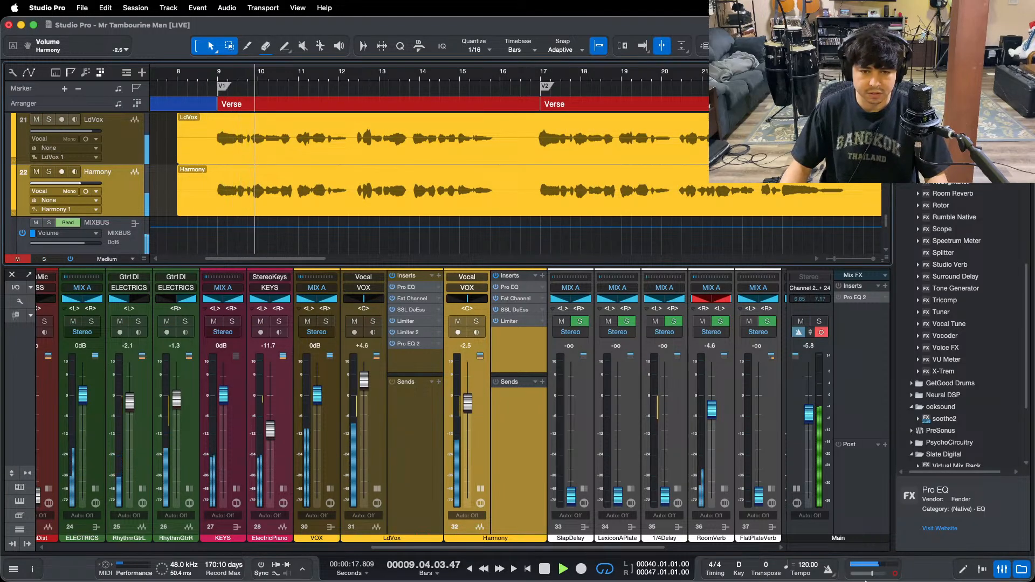
pyautogui.click(895, 574)
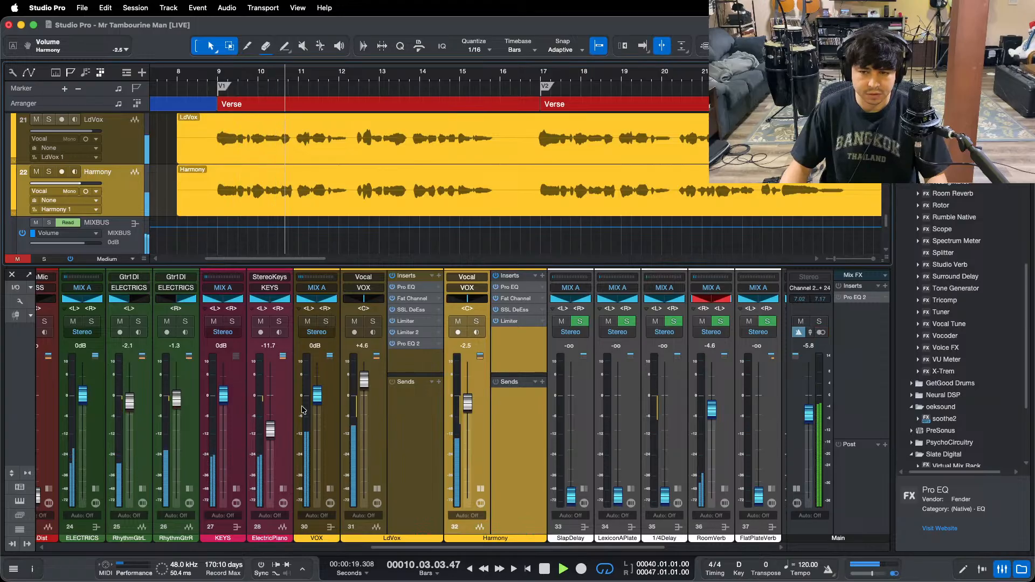
# Step: Collapse the LdVox and Harmony channels, trying the Harmony fader at -2.9 dB before settling on -2.5 dB
pyautogui.click(377, 489)
pyautogui.click(424, 489)
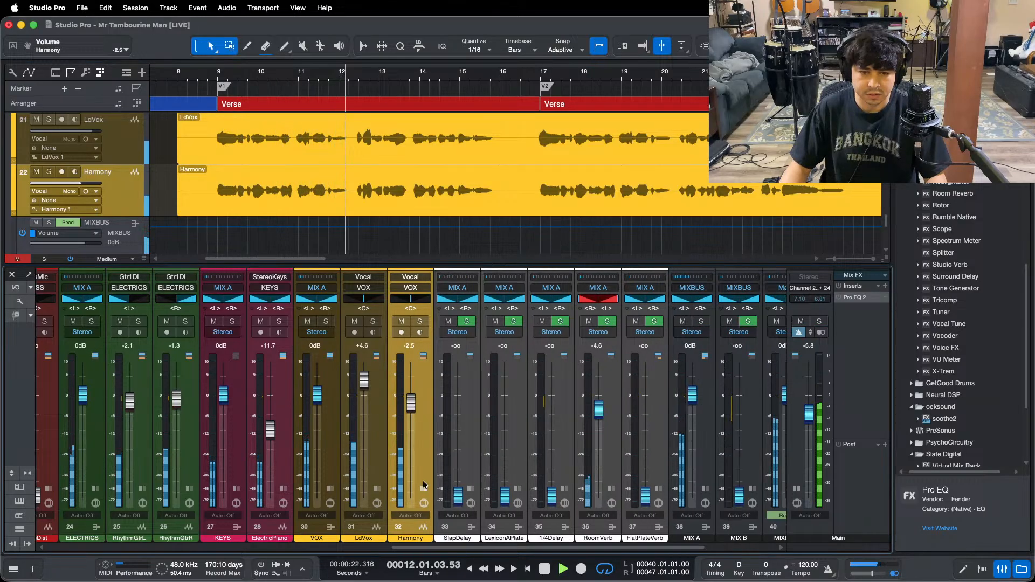
pyautogui.moveTo(411, 402); pyautogui.dragTo(411, 403)
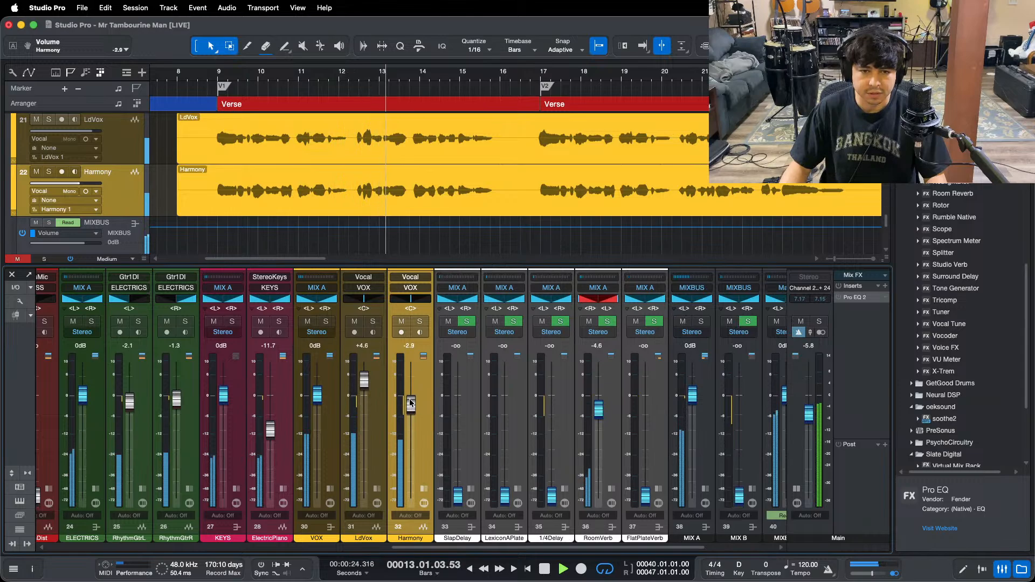
# Step: Disable the Pro EQ 2 insert on the Main channel
pyautogui.rightClick(863, 299)
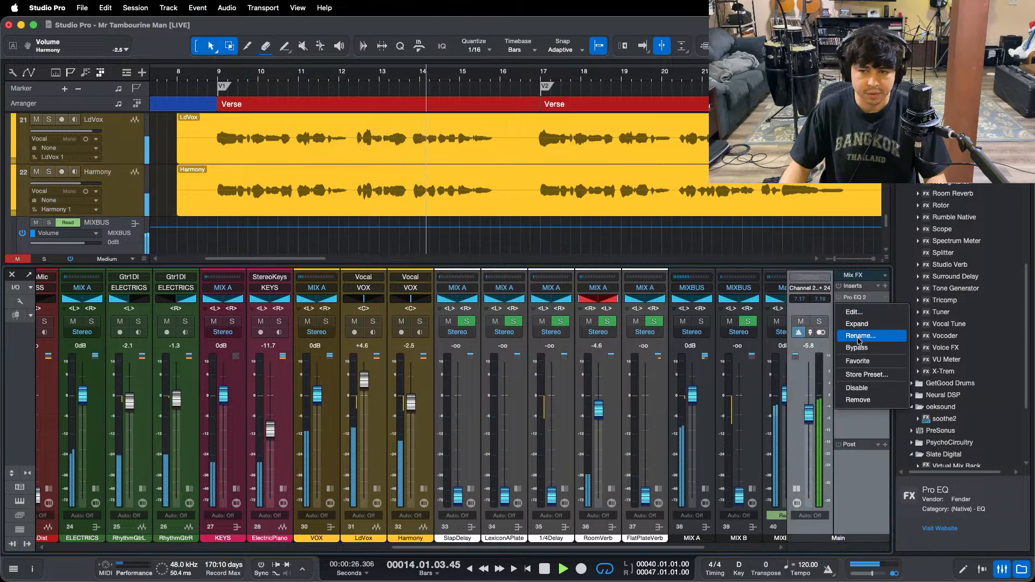
pyautogui.click(864, 388)
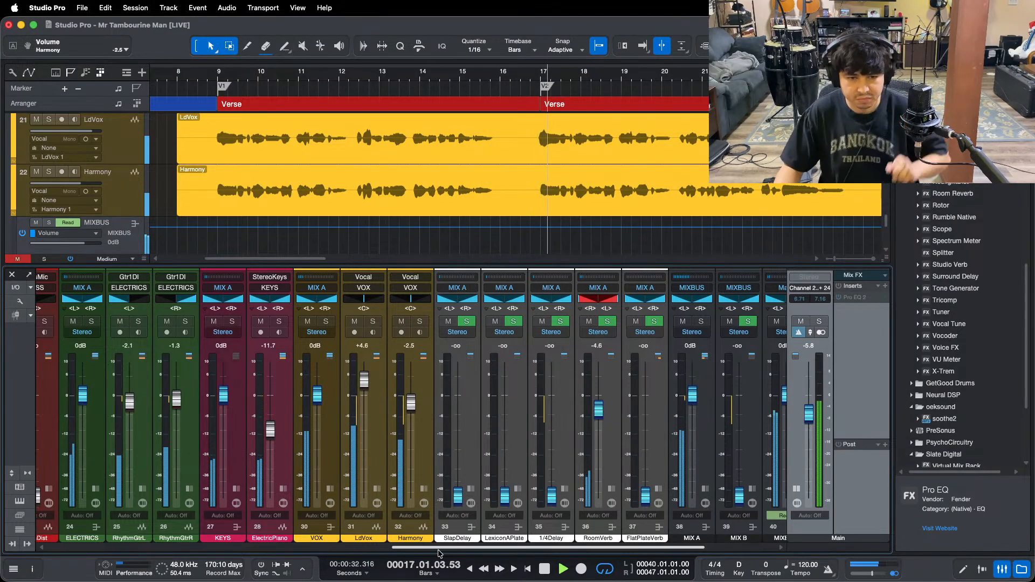
pyautogui.moveTo(452, 551); pyautogui.dragTo(379, 549)
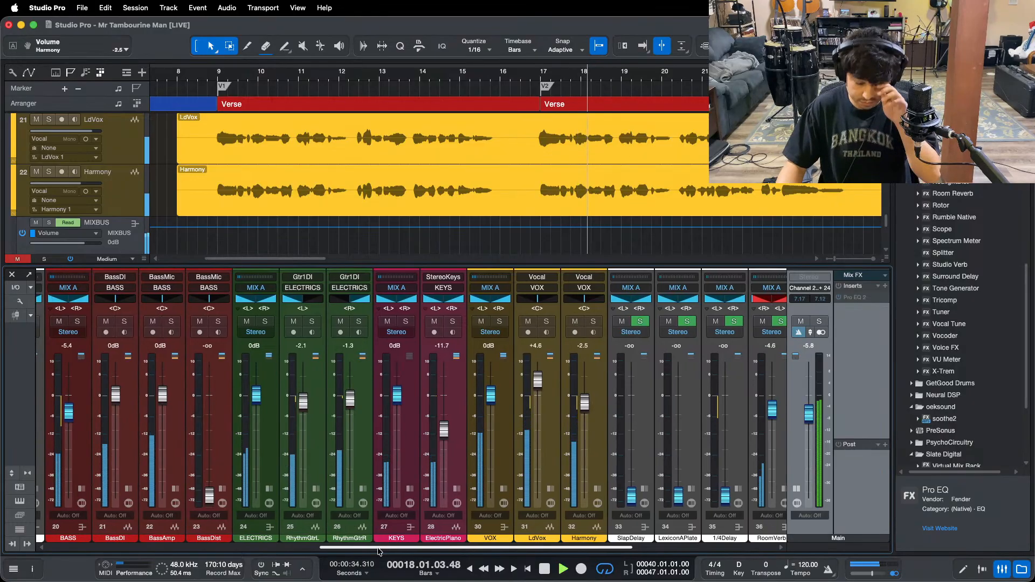
pyautogui.click(564, 571)
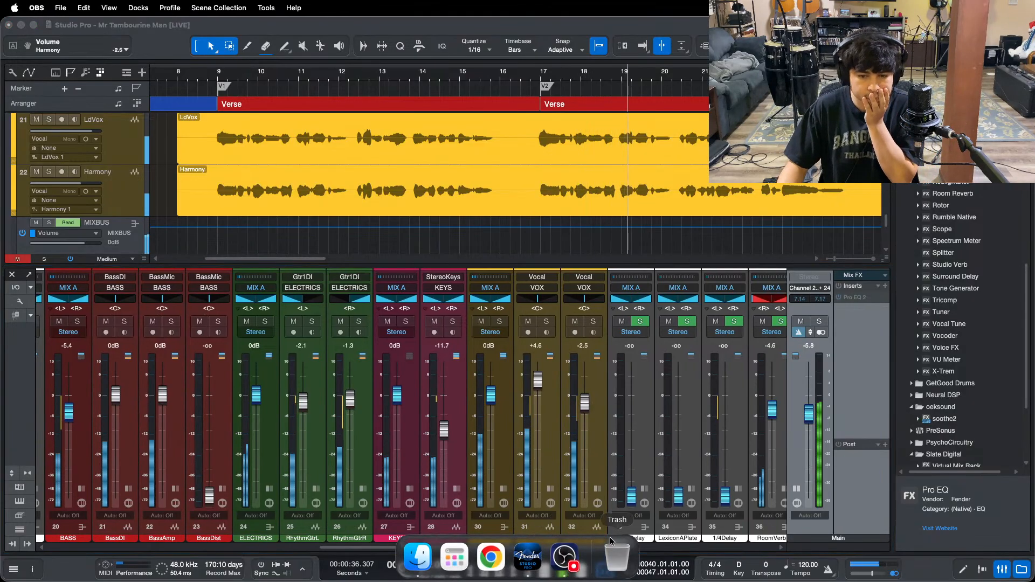
pyautogui.click(868, 410)
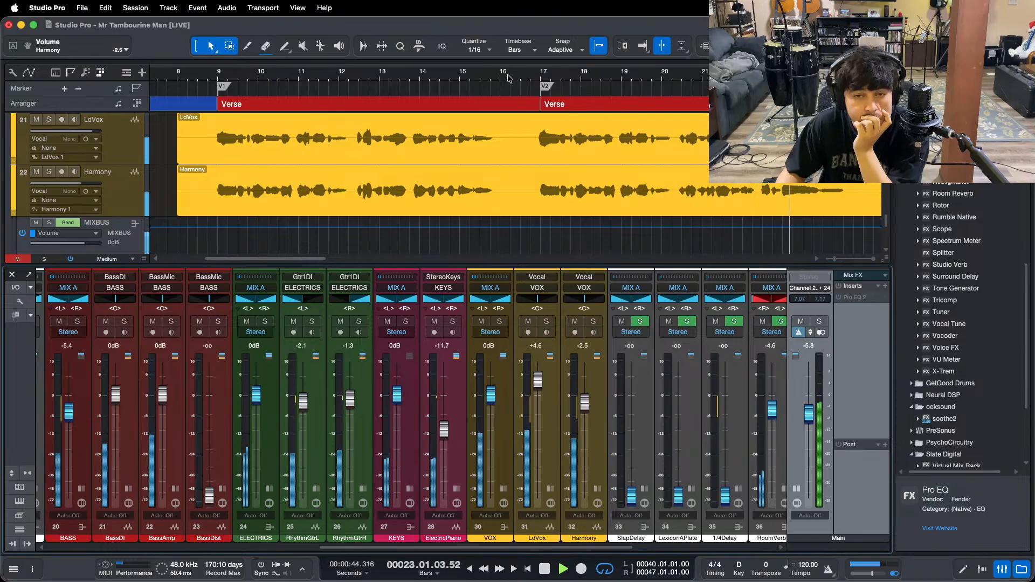
# Step: Turn off looping and play the first bridge from bar 25 with the main output in mono
pyautogui.moveTo(507, 78); pyautogui.dragTo(492, 71)
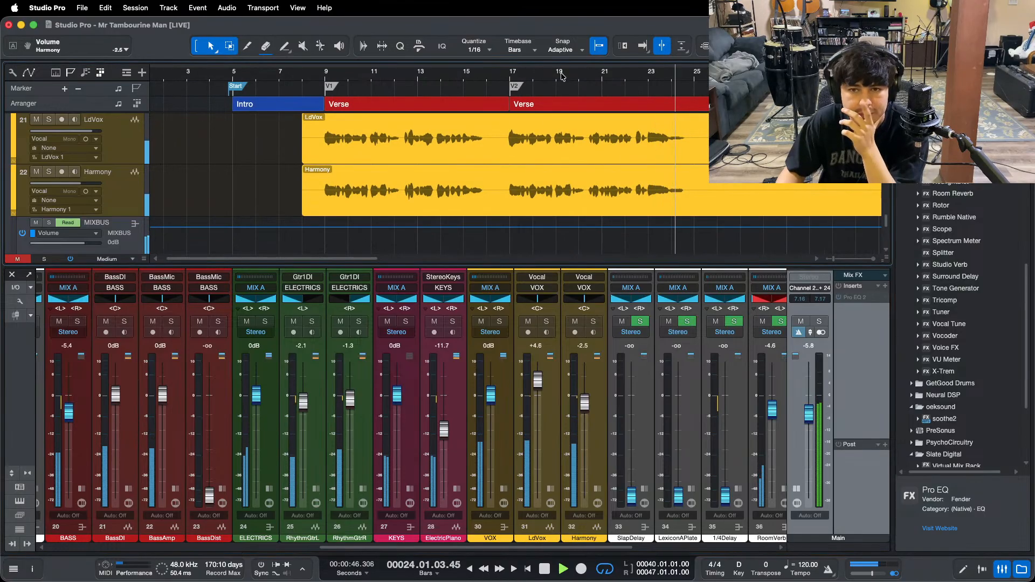
pyautogui.moveTo(559, 76); pyautogui.dragTo(447, 80)
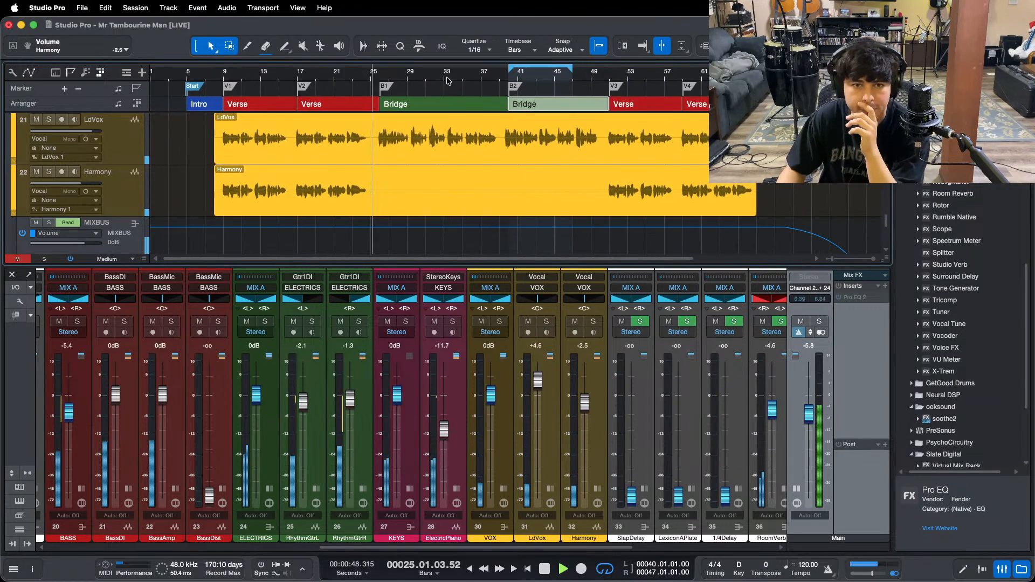
pyautogui.press('/')
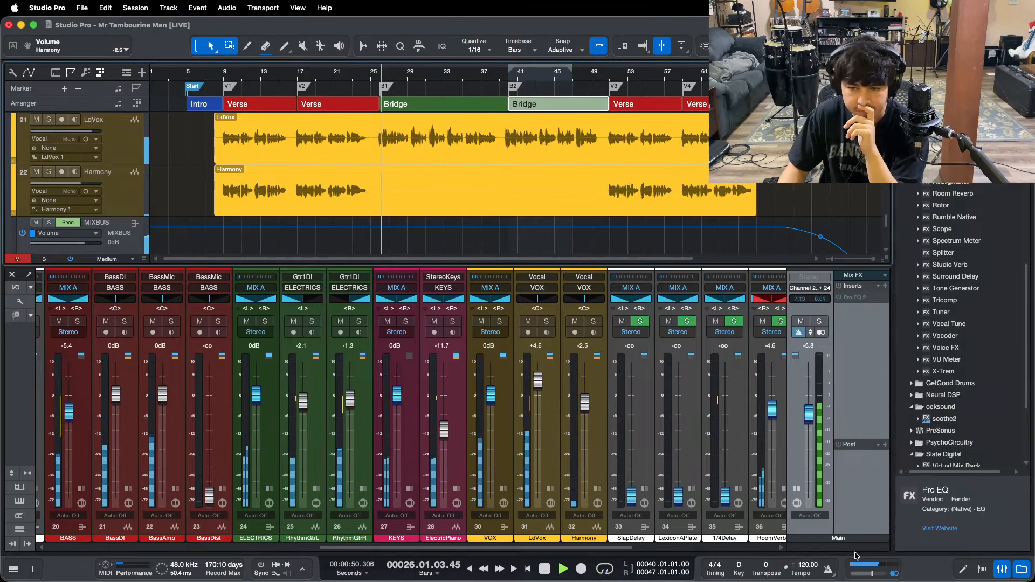
pyautogui.click(894, 574)
pyautogui.moveTo(553, 548); pyautogui.dragTo(701, 544)
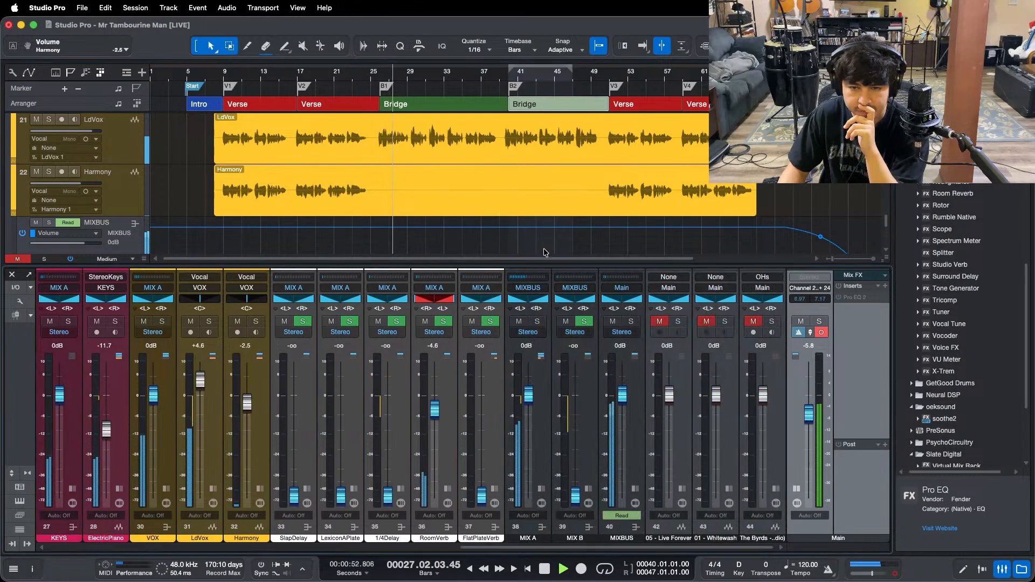
pyautogui.click(372, 73)
# Step: Raise the LexiconAPlate effects channel fader to -20.0 dB
pyautogui.moveTo(341, 494); pyautogui.dragTo(342, 471)
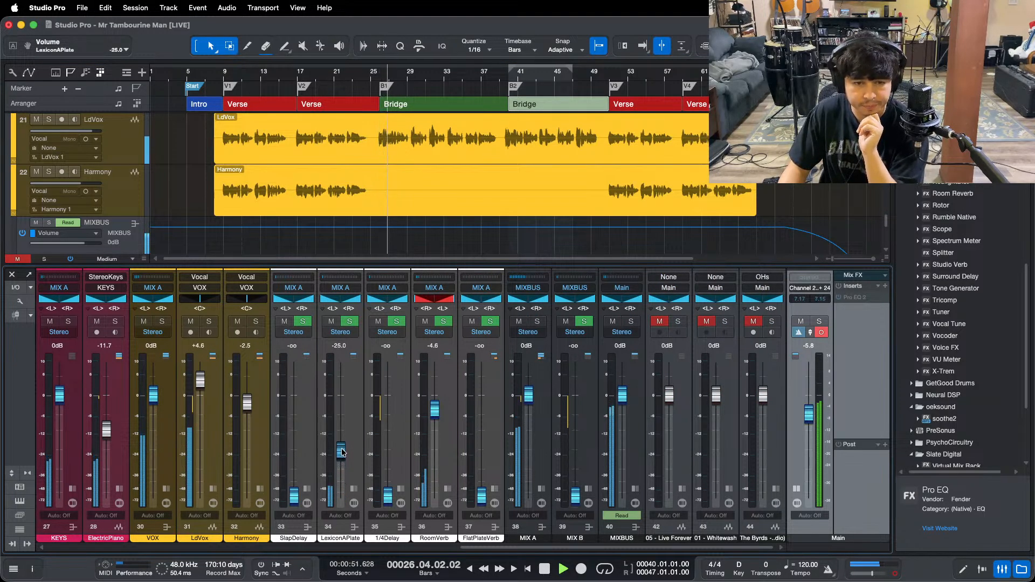
pyautogui.click(895, 575)
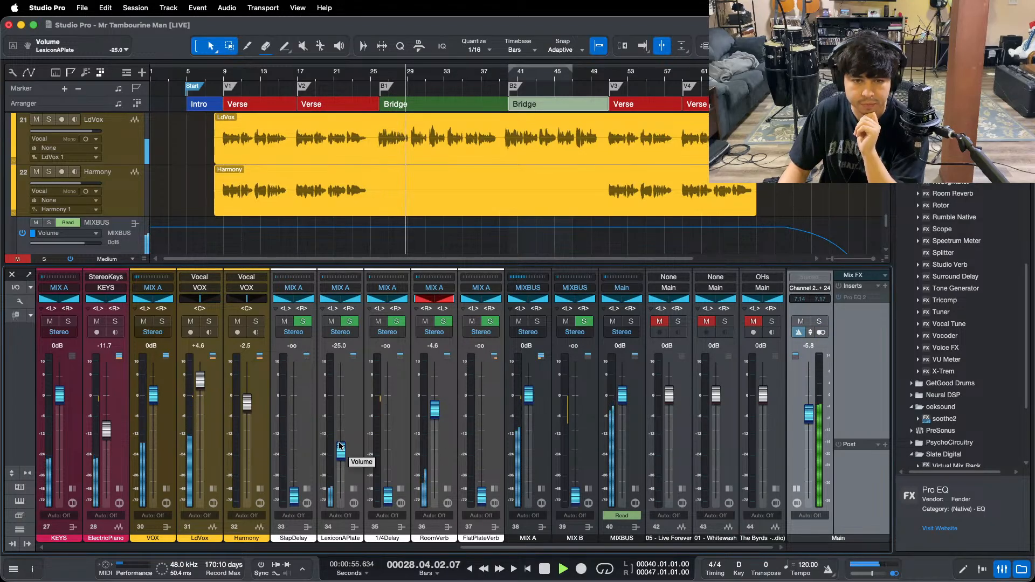
pyautogui.scroll(3, 341, 455)
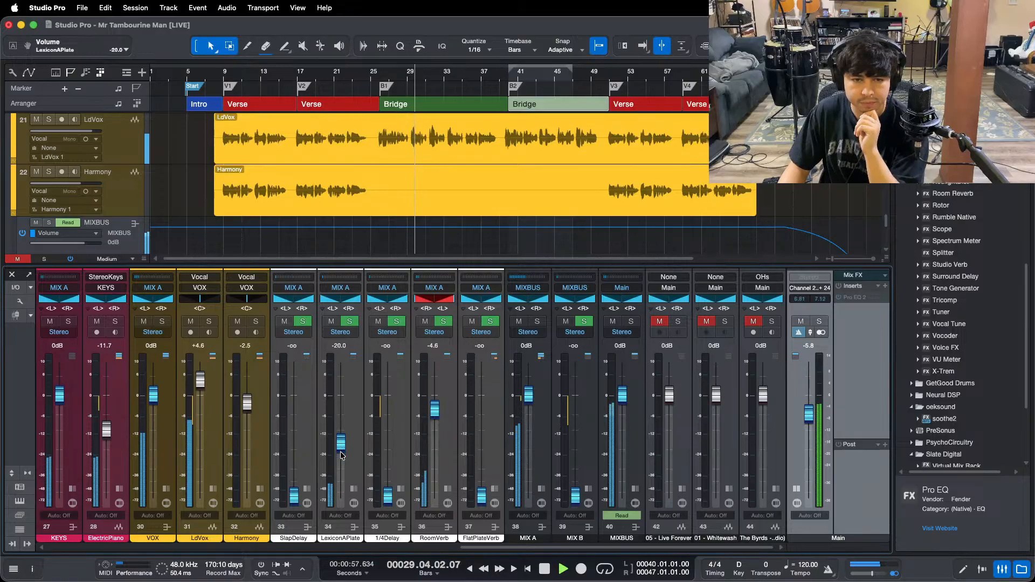
# Step: Raise the LexiconAPlate effects channel fader to -8.8 dB
pyautogui.scroll(3, 341, 455)
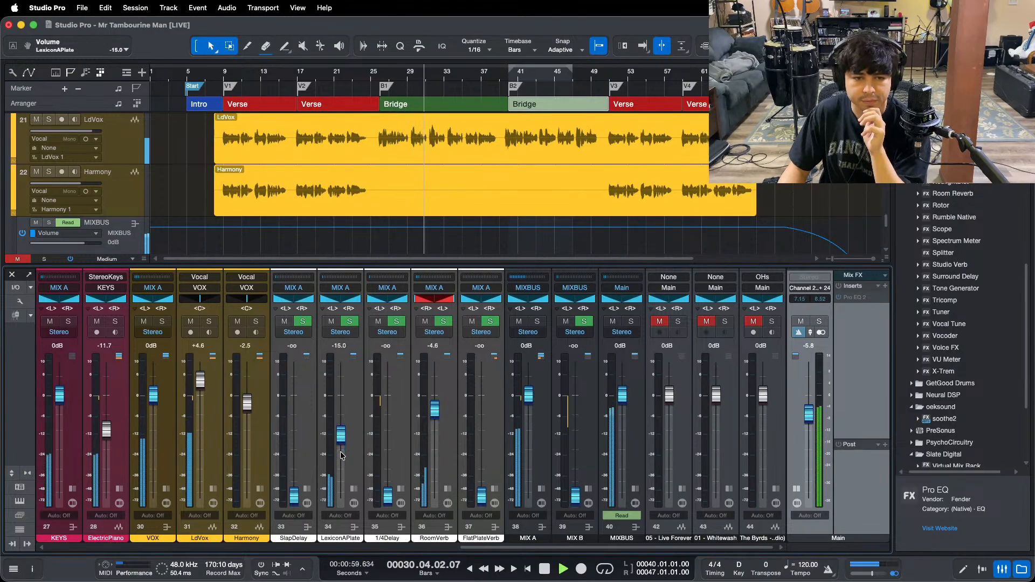
pyautogui.scroll(1, 342, 455)
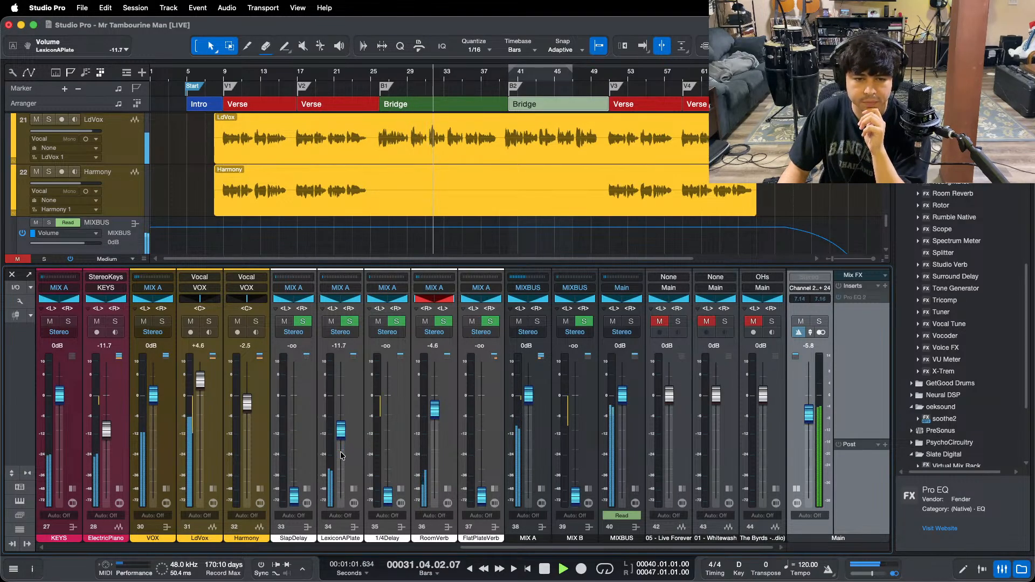
pyautogui.scroll(1, 342, 455)
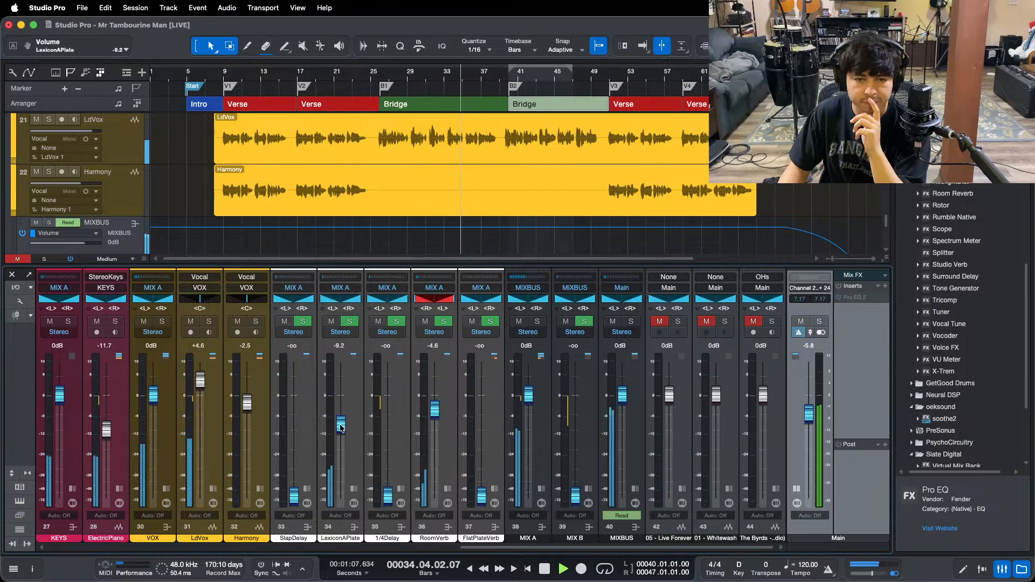
pyautogui.hscroll(-5, 340, 427)
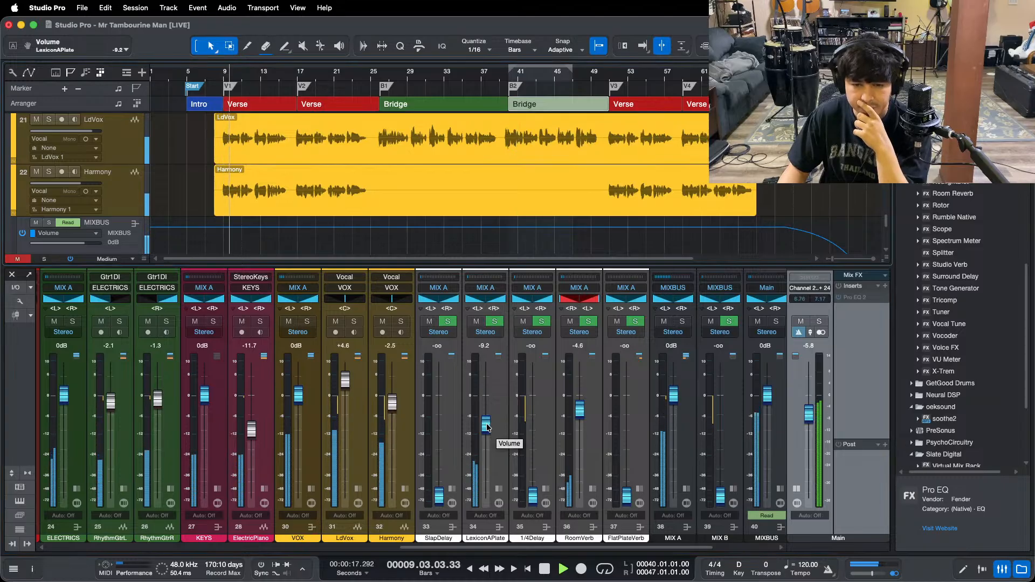
pyautogui.moveTo(487, 428); pyautogui.dragTo(487, 427)
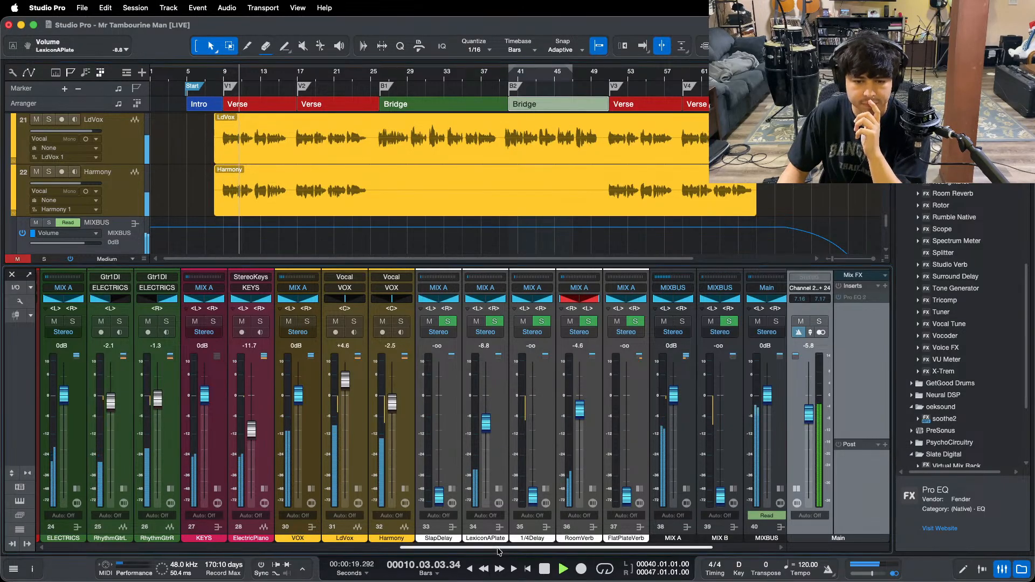
# Step: Restart playback from the intro and raise the RoomVerb effects channel fader to -3.8 dB
pyautogui.moveTo(495, 541); pyautogui.dragTo(552, 546)
pyautogui.click(184, 77)
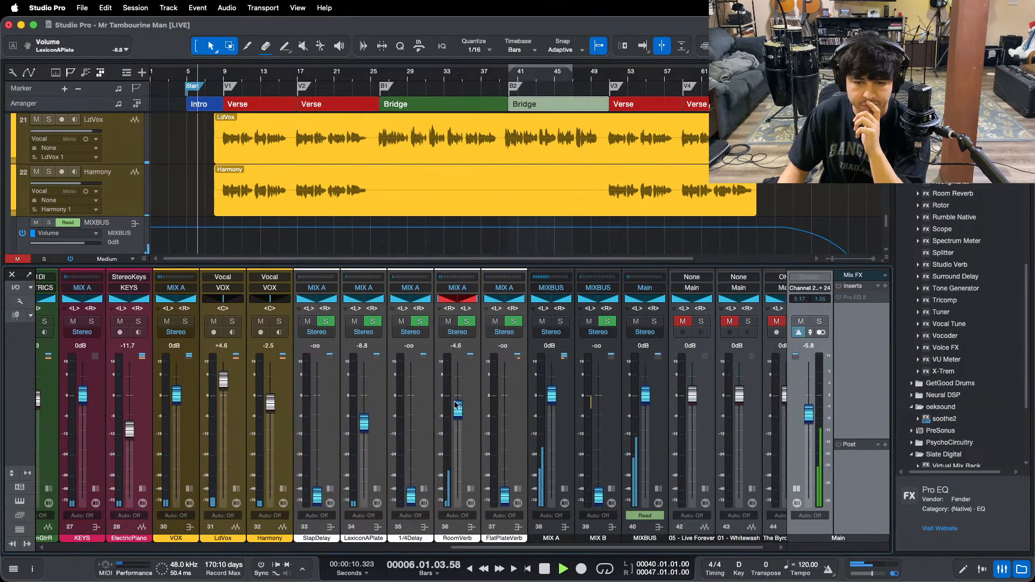
pyautogui.moveTo(459, 410); pyautogui.dragTo(460, 407)
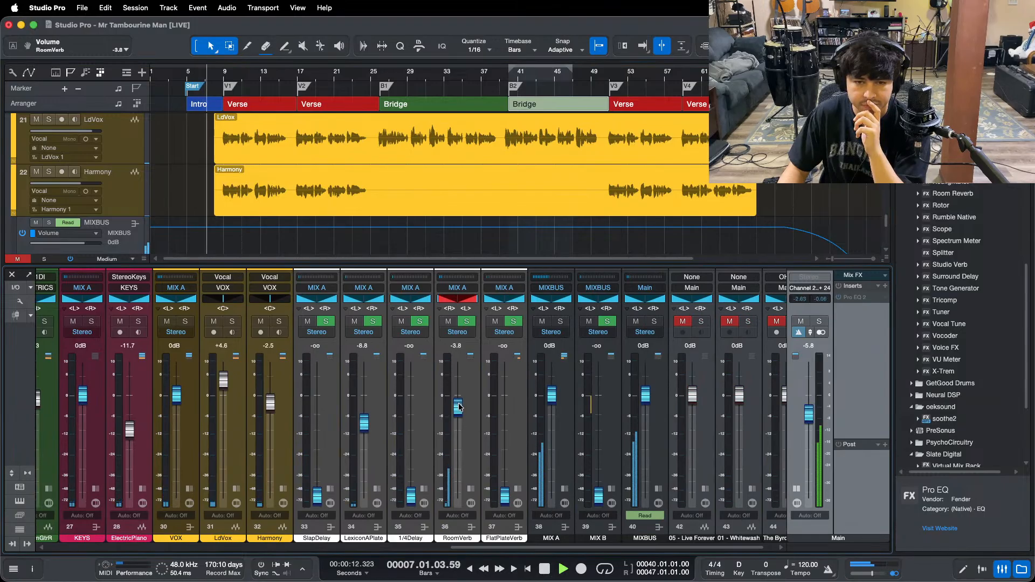
pyautogui.scroll(1, 458, 410)
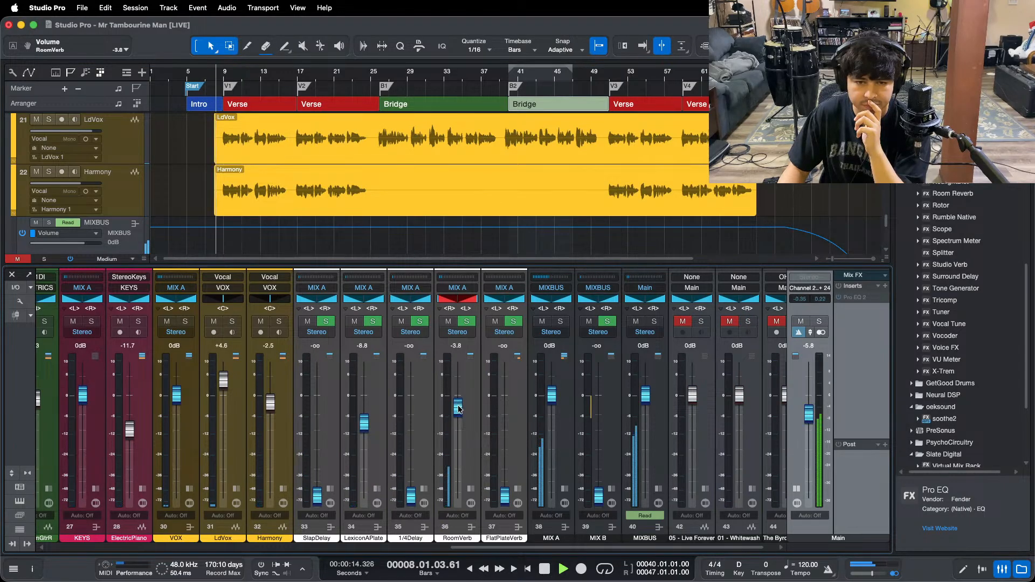
# Step: Mute the VOX bus and bring the SunPlate drum reverb fader up to -15.0 dB
pyautogui.moveTo(492, 559); pyautogui.dragTo(260, 555)
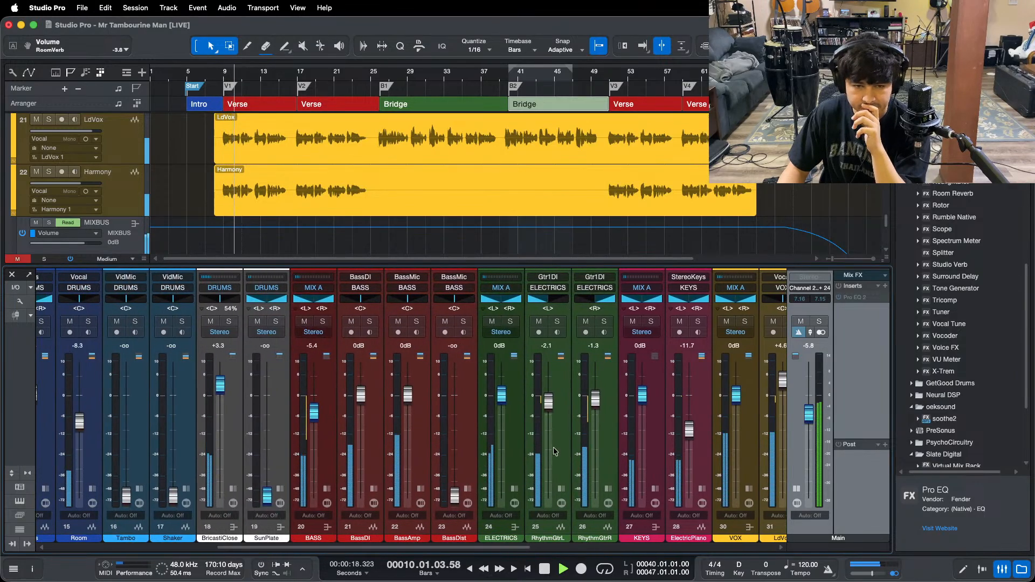
pyautogui.click(455, 494)
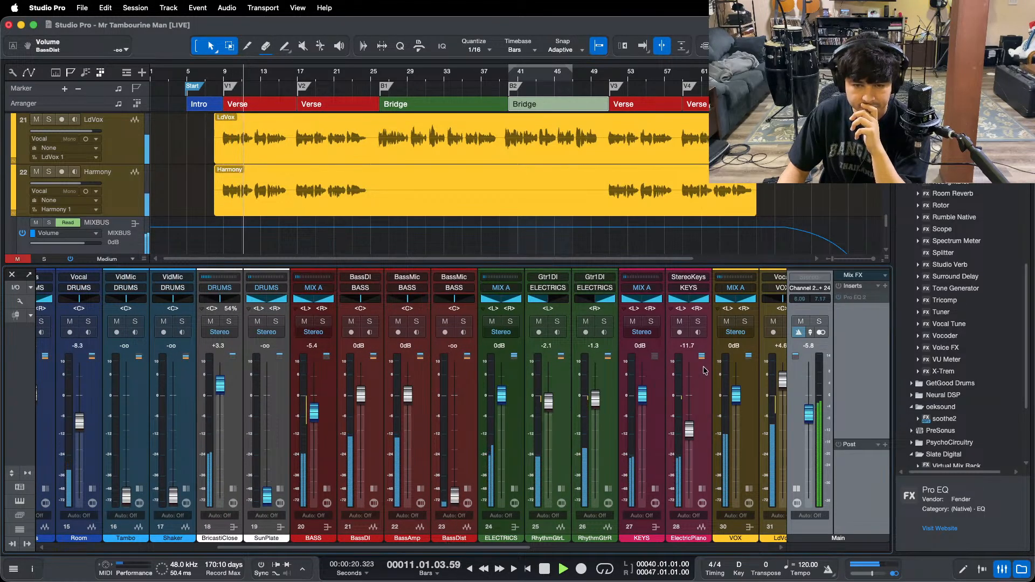
pyautogui.click(725, 322)
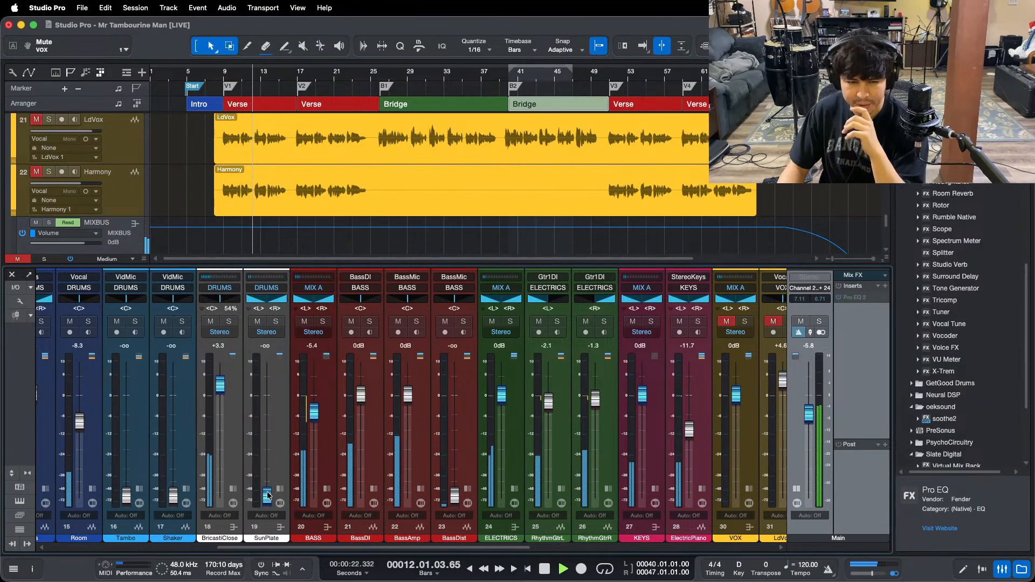
pyautogui.moveTo(266, 494); pyautogui.dragTo(268, 459)
pyautogui.scroll(5, 267, 458)
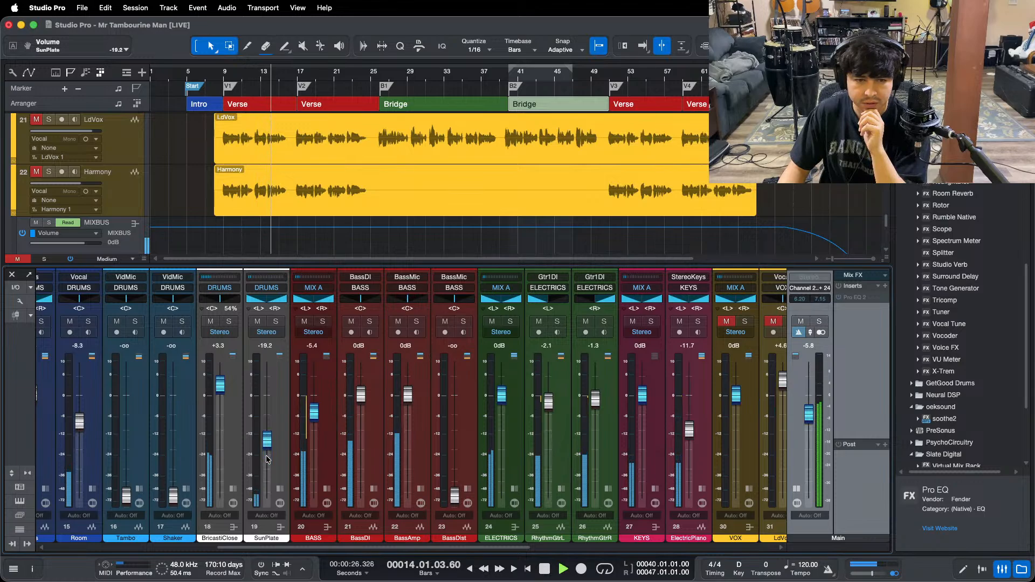
pyautogui.scroll(1, 267, 458)
pyautogui.scroll(4, 267, 459)
# Step: Replay the first verse, unmute the VOX bus and raise the SunPlate fader to -8.8 dB
pyautogui.press('b')
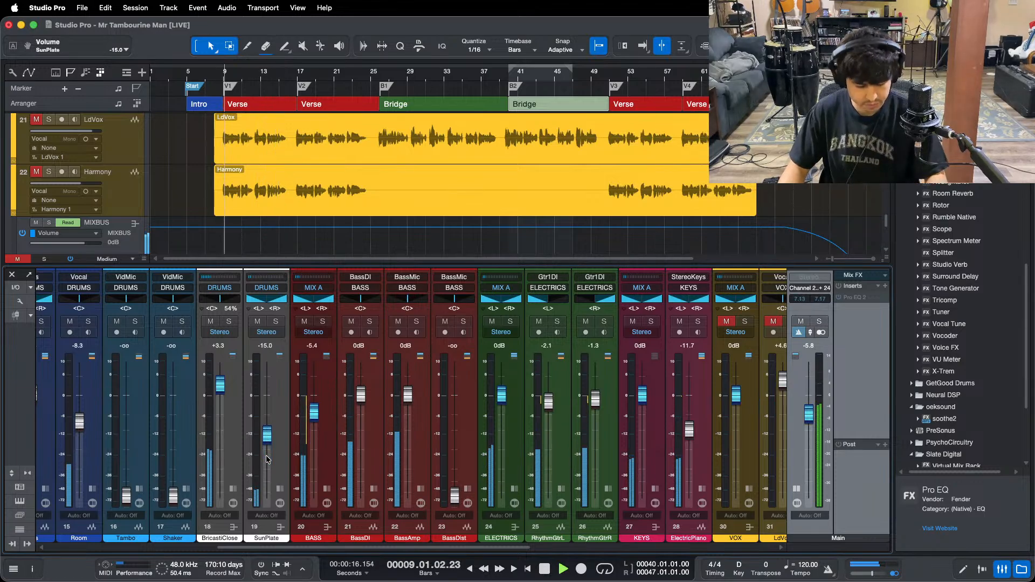
pyautogui.scroll(2, 266, 459)
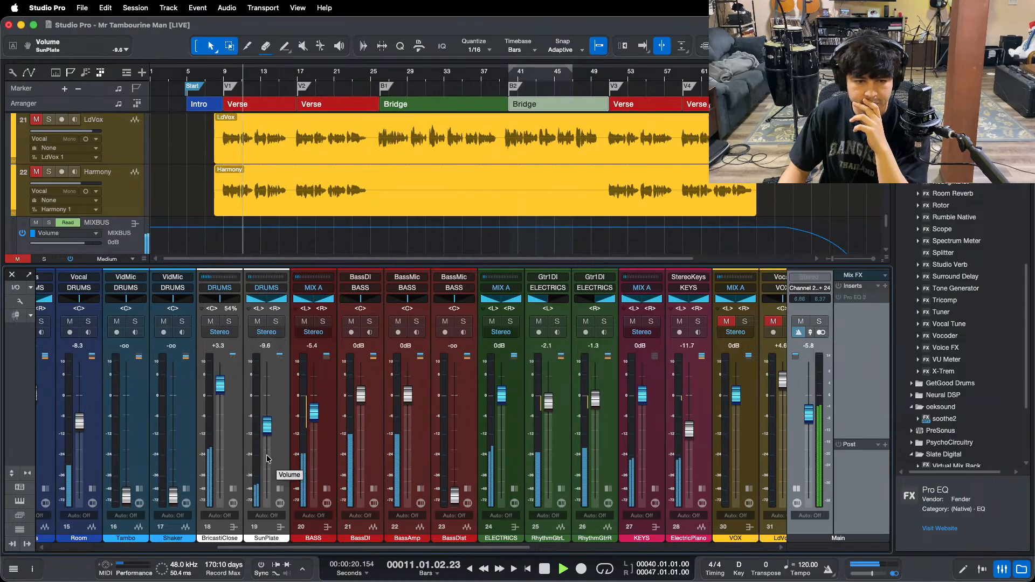
pyautogui.scroll(1, 267, 459)
pyautogui.moveTo(268, 425); pyautogui.dragTo(269, 426)
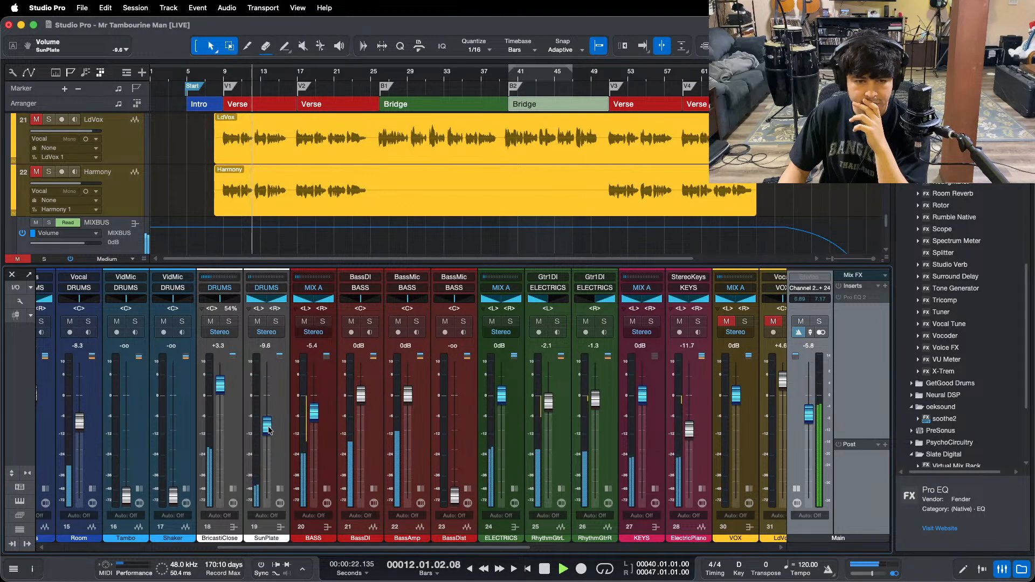
pyautogui.click(773, 321)
pyautogui.click(726, 321)
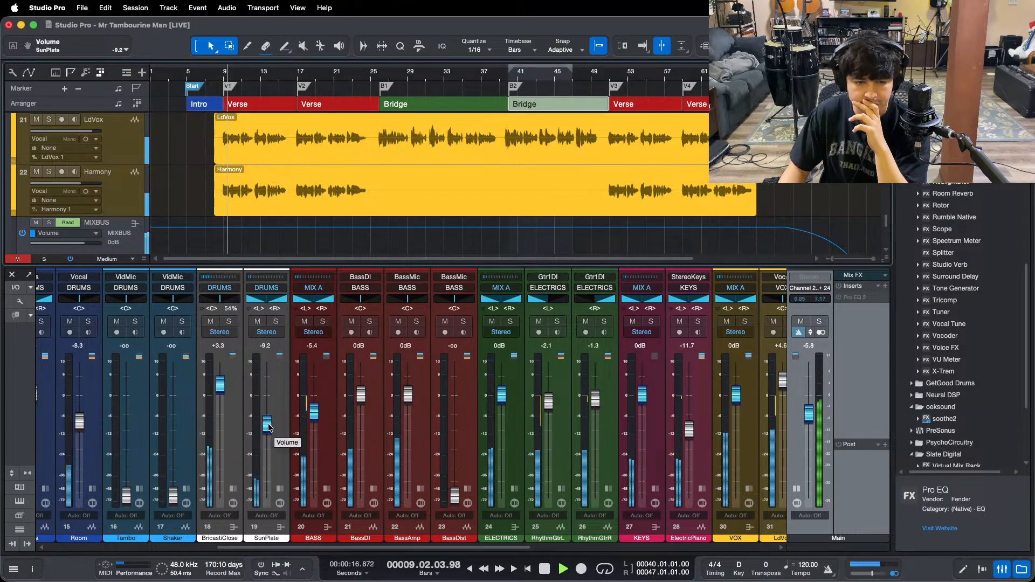
pyautogui.scroll(2, 268, 428)
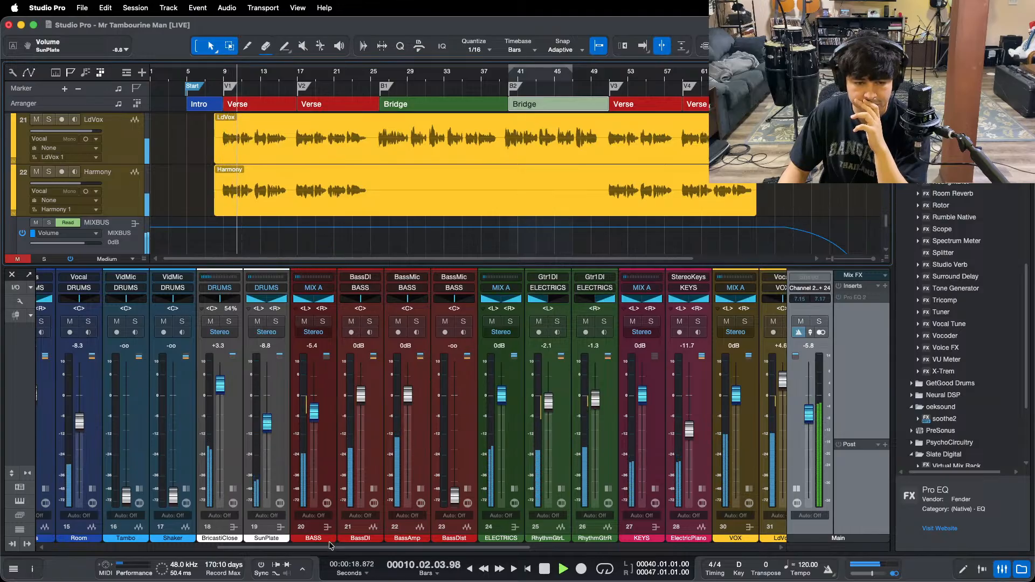
# Step: Raise the BassDist channel fader to -20.8 dB while replaying the first verse
pyautogui.moveTo(335, 548); pyautogui.dragTo(383, 548)
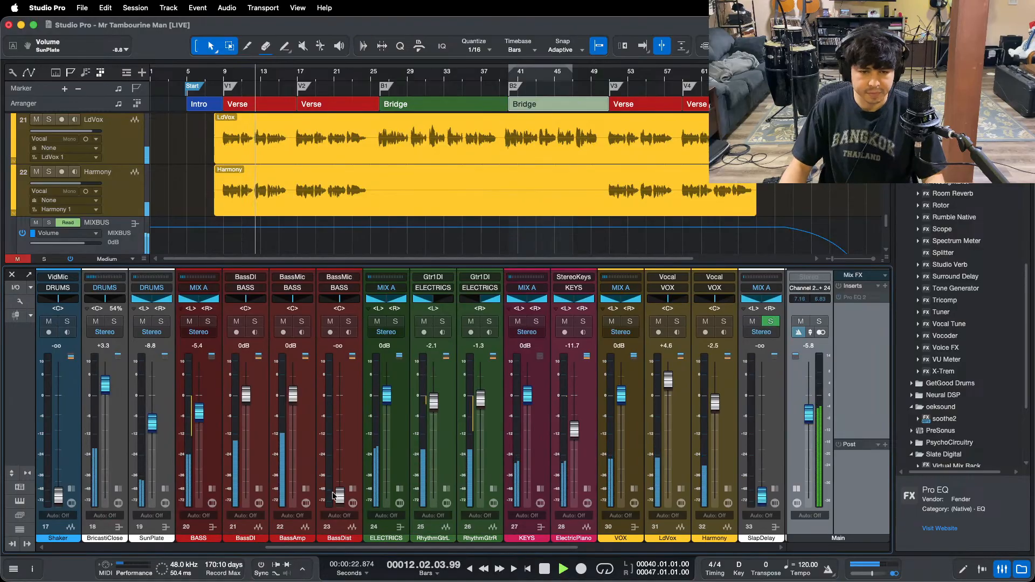
pyautogui.moveTo(335, 495); pyautogui.dragTo(340, 465)
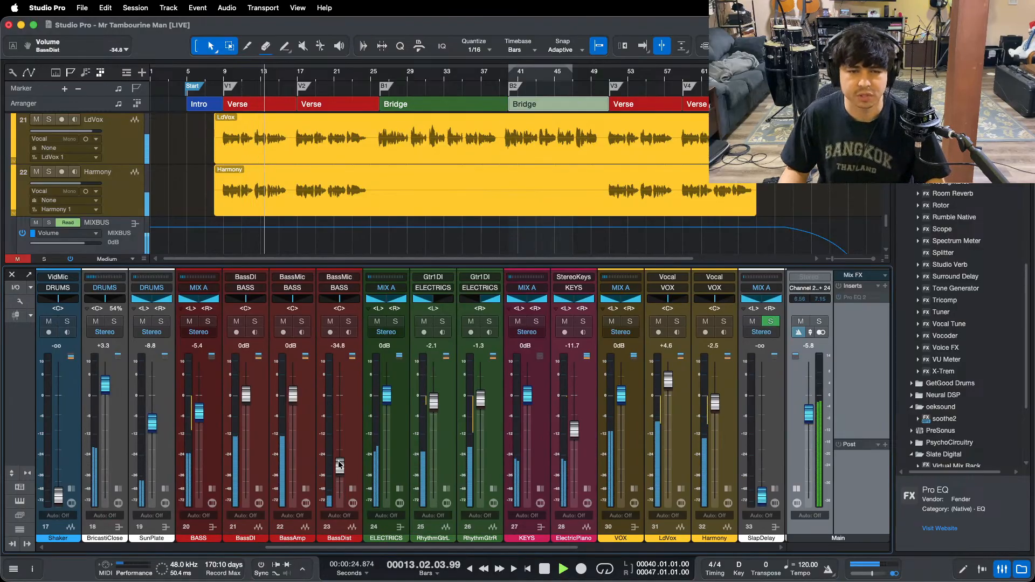
pyautogui.scroll(3, 339, 465)
pyautogui.hotkey('shift', 'b')
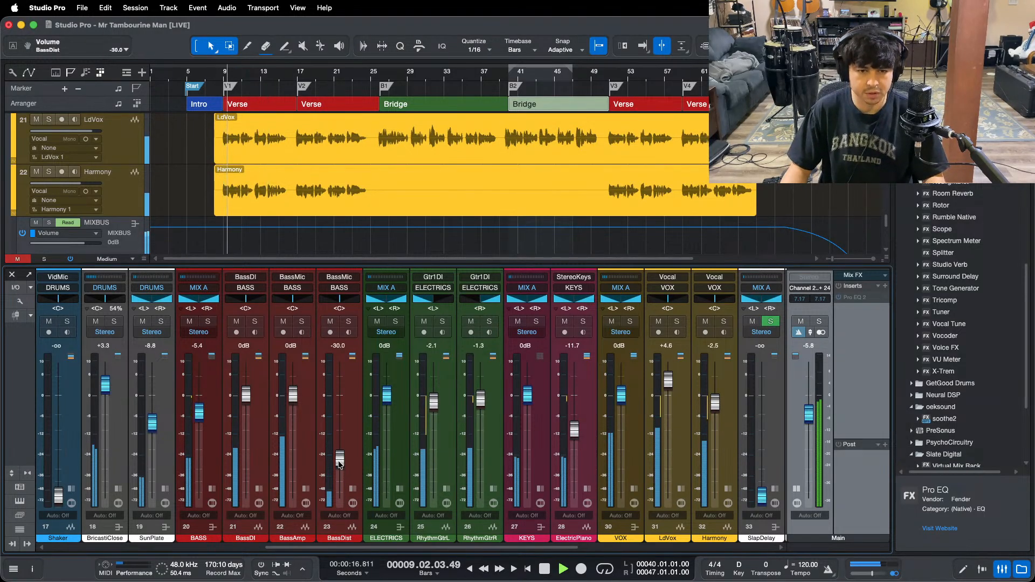
pyautogui.scroll(1, 338, 464)
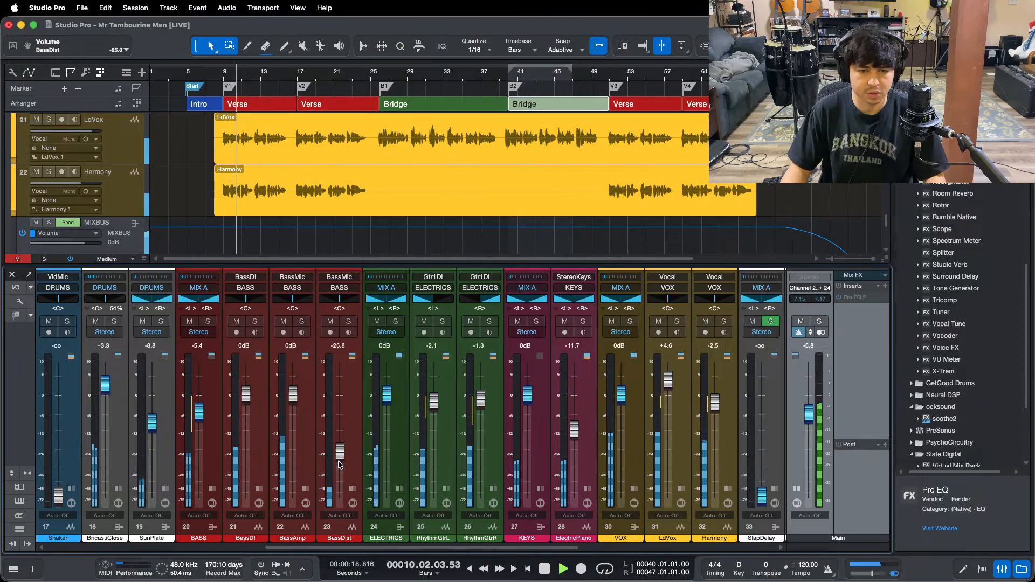
pyautogui.scroll(3, 338, 465)
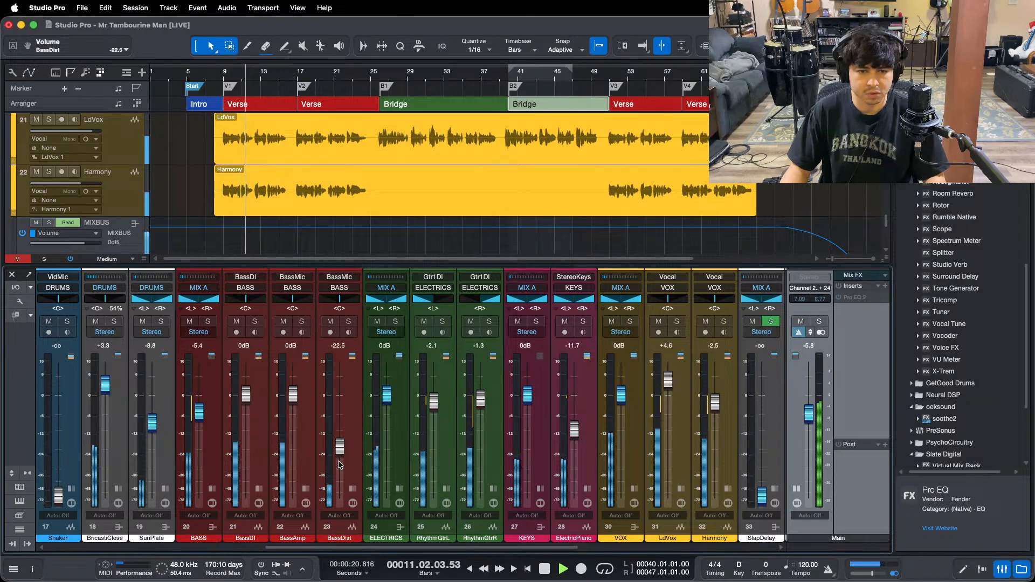
pyautogui.scroll(1, 339, 465)
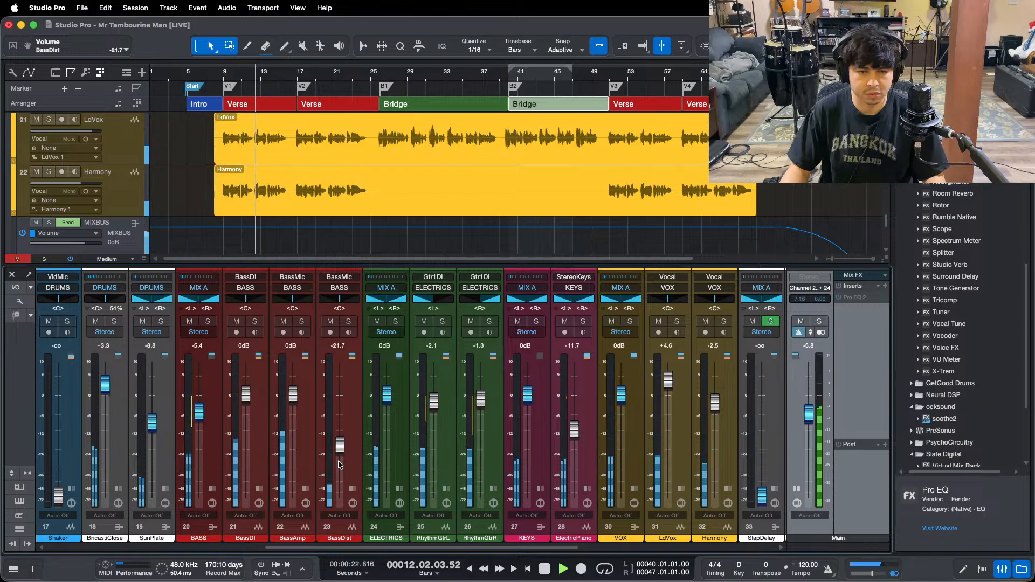
pyautogui.scroll(1, 339, 451)
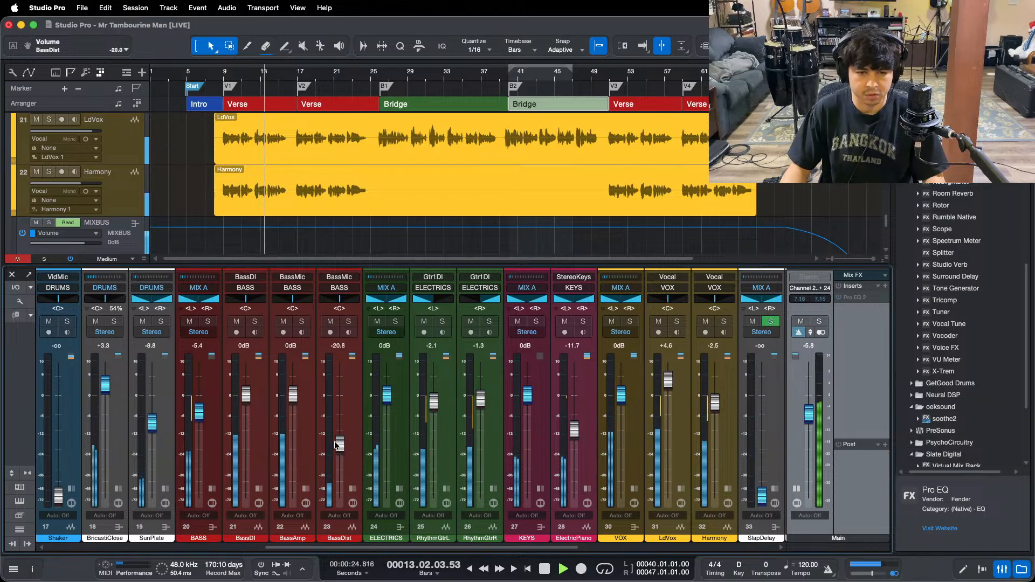
pyautogui.moveTo(351, 548); pyautogui.dragTo(479, 545)
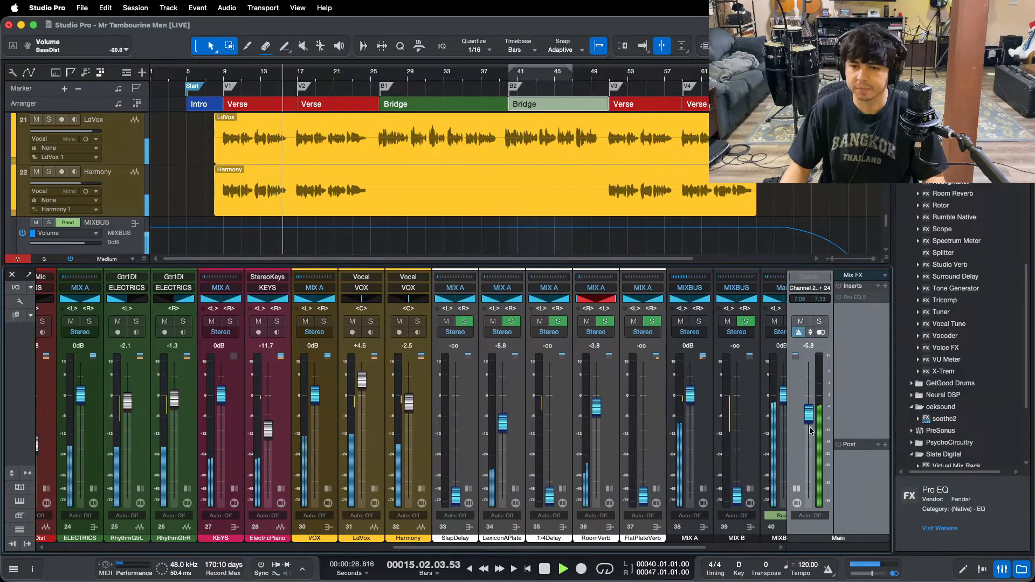
pyautogui.moveTo(646, 581)
pyautogui.click(565, 558)
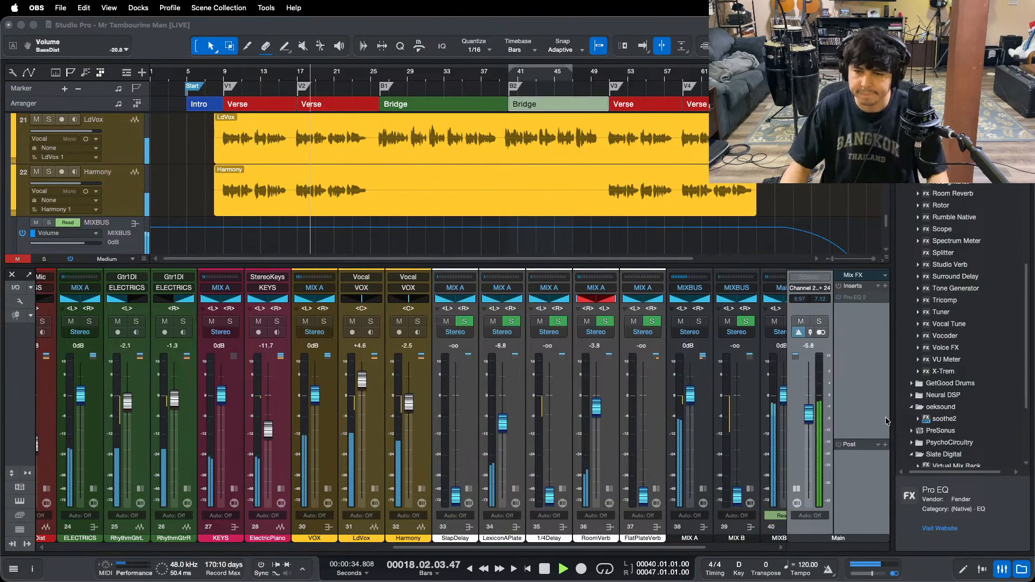
pyautogui.click(538, 159)
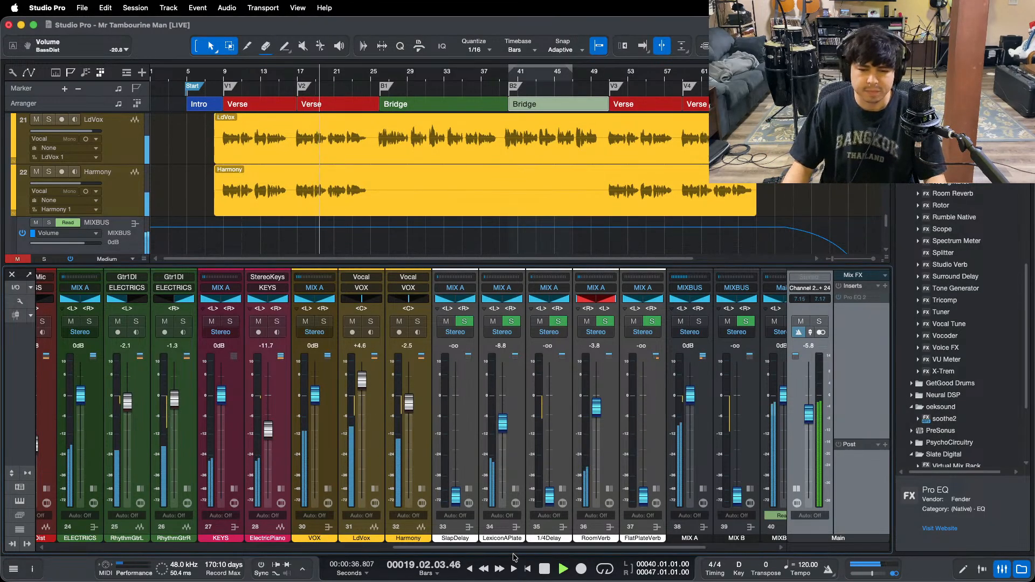
# Step: Set the Tambo fader to 0 dB, expand and select its channel, and replay from the first verse
pyautogui.moveTo(497, 547); pyautogui.dragTo(152, 547)
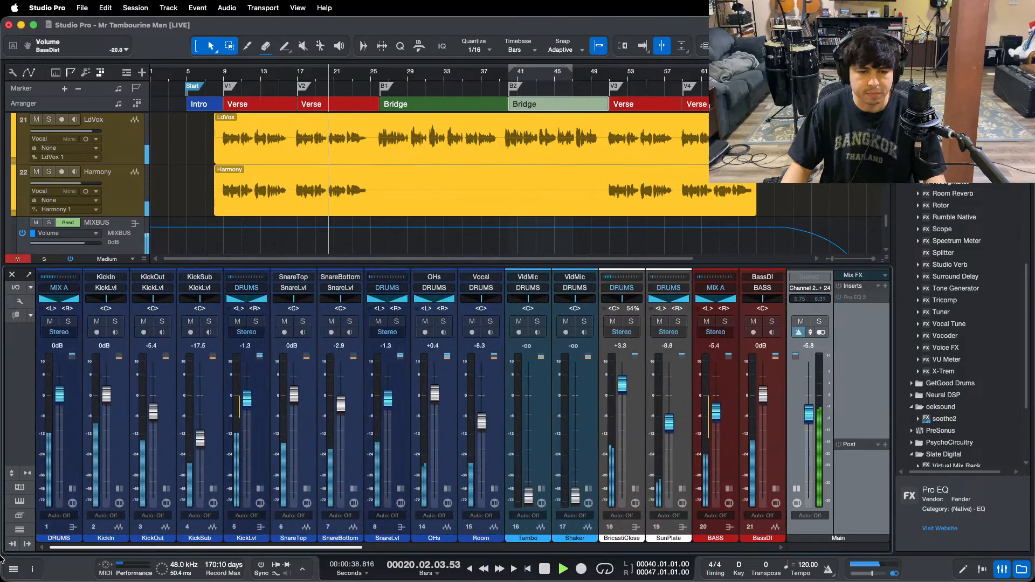
pyautogui.keyDown('alt'); pyautogui.click(531, 490); pyautogui.keyUp('alt')
pyautogui.click(541, 490)
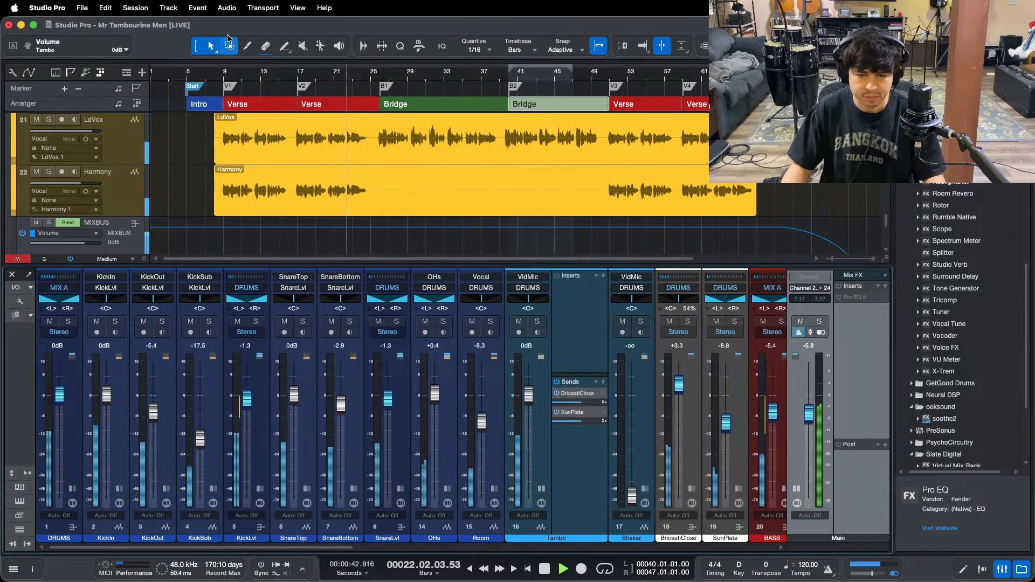
pyautogui.click(226, 81)
pyautogui.click(599, 287)
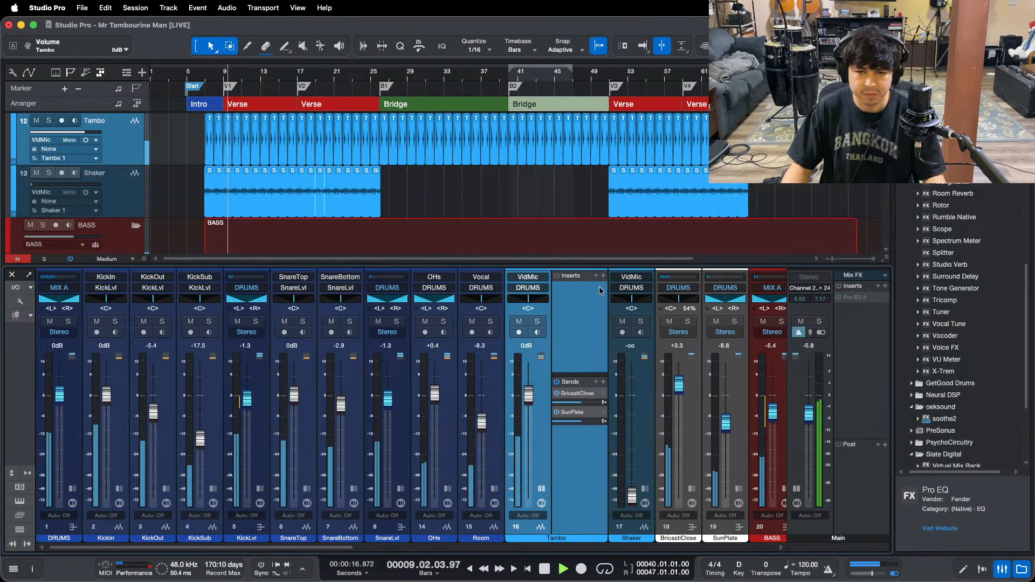
# Step: Load the PercMic [47] drum FX chain on the Tambo channel's inserts
pyautogui.click(596, 276)
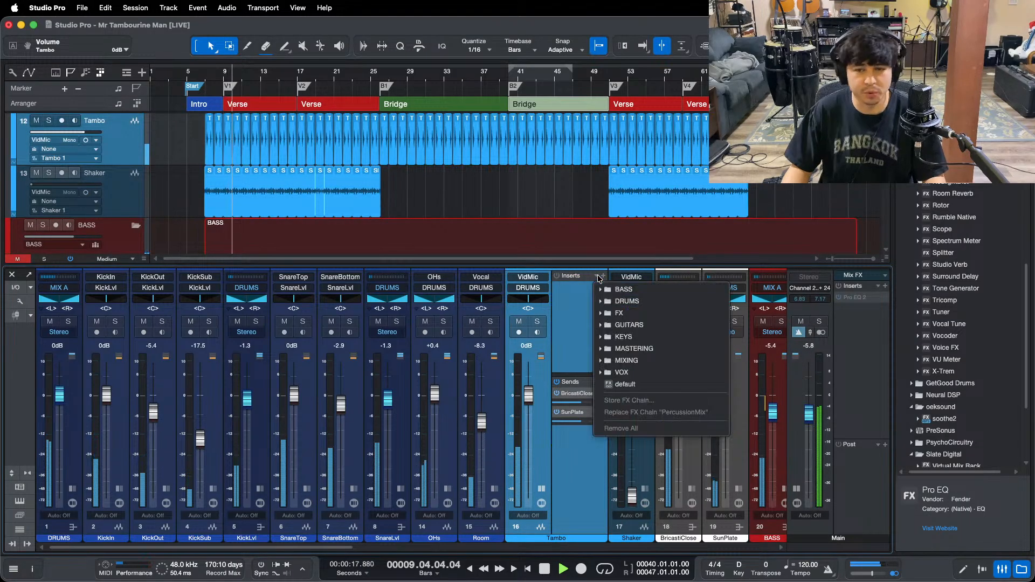
pyautogui.click(626, 299)
pyautogui.click(655, 422)
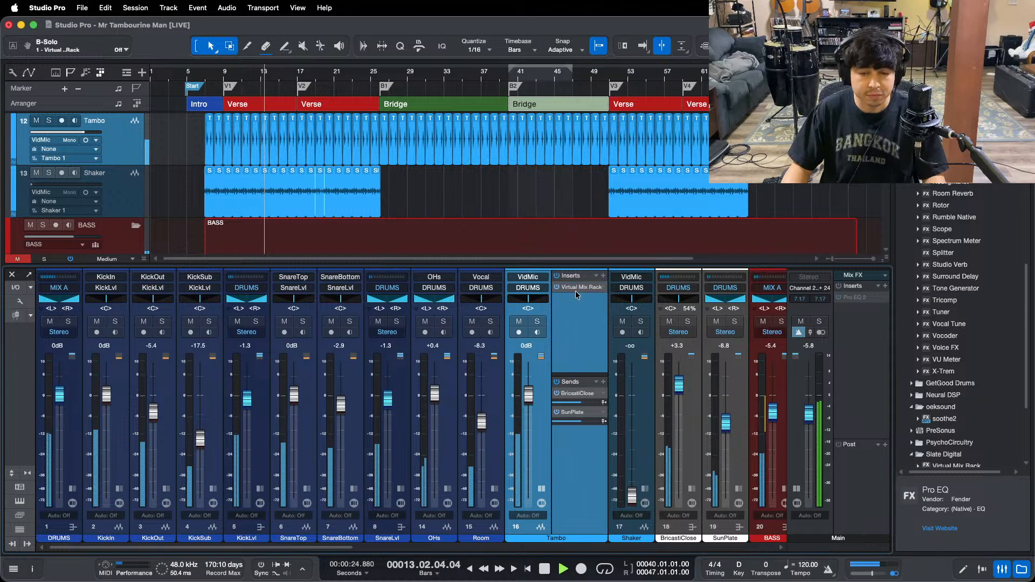
# Step: Load the PercussionMix drum FX chain on the Tambo channel's inserts
pyautogui.click(596, 276)
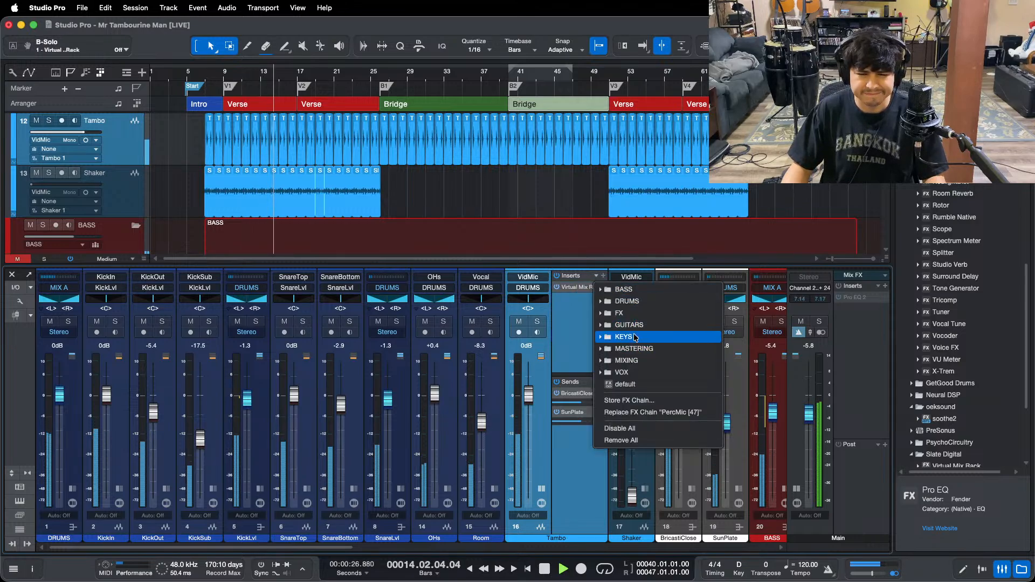
pyautogui.click(627, 301)
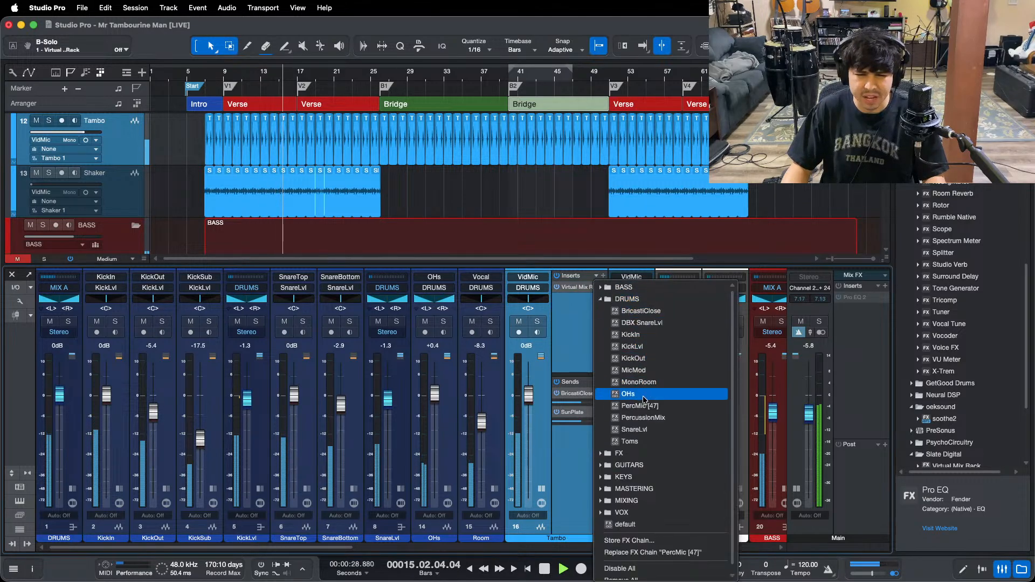
pyautogui.click(643, 418)
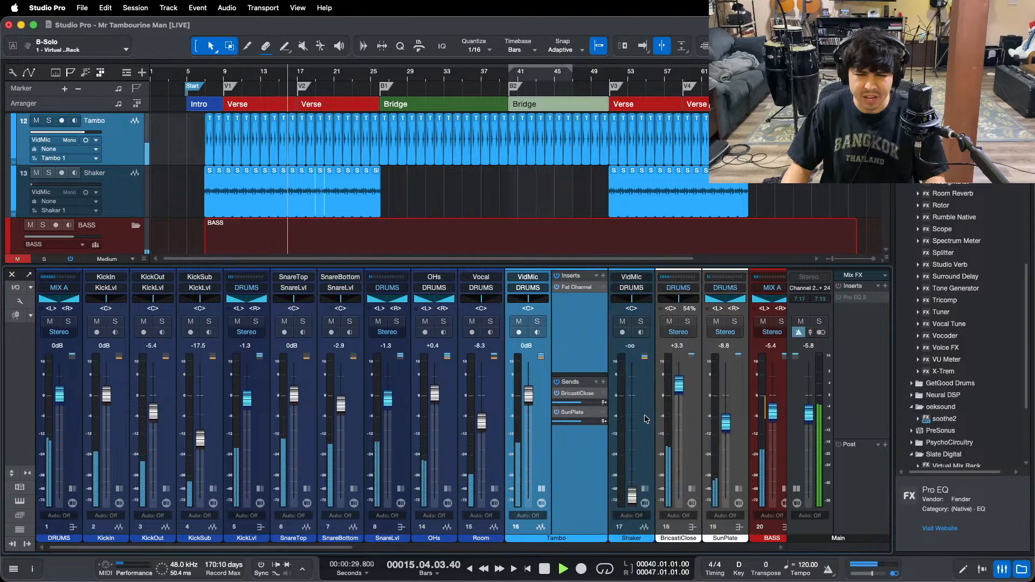
# Step: Set the Tambo Fat Channel's compressor input to -24.64 dB and output to -18.48 dB
pyautogui.click(574, 288)
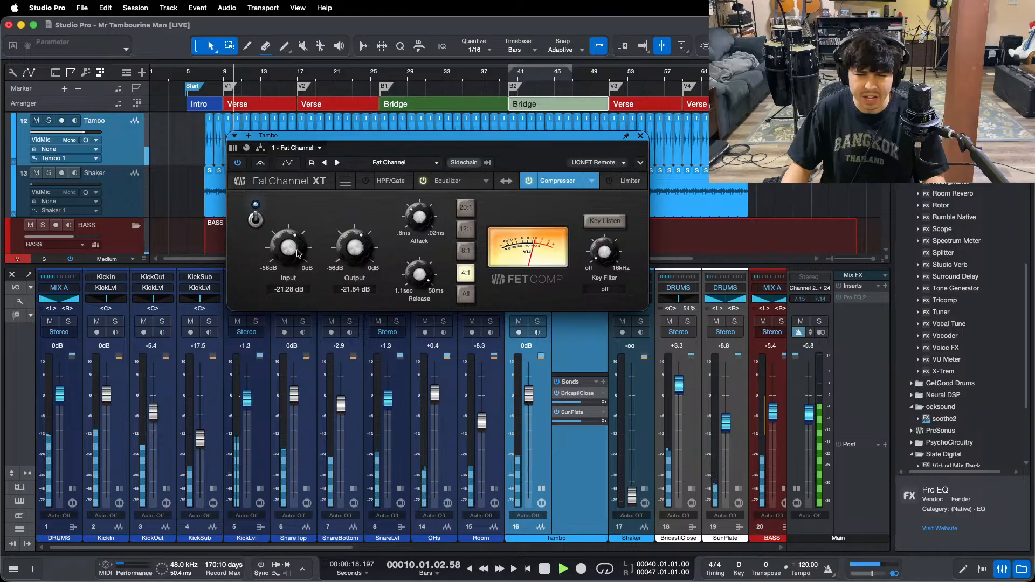
pyautogui.scroll(-2, 297, 253)
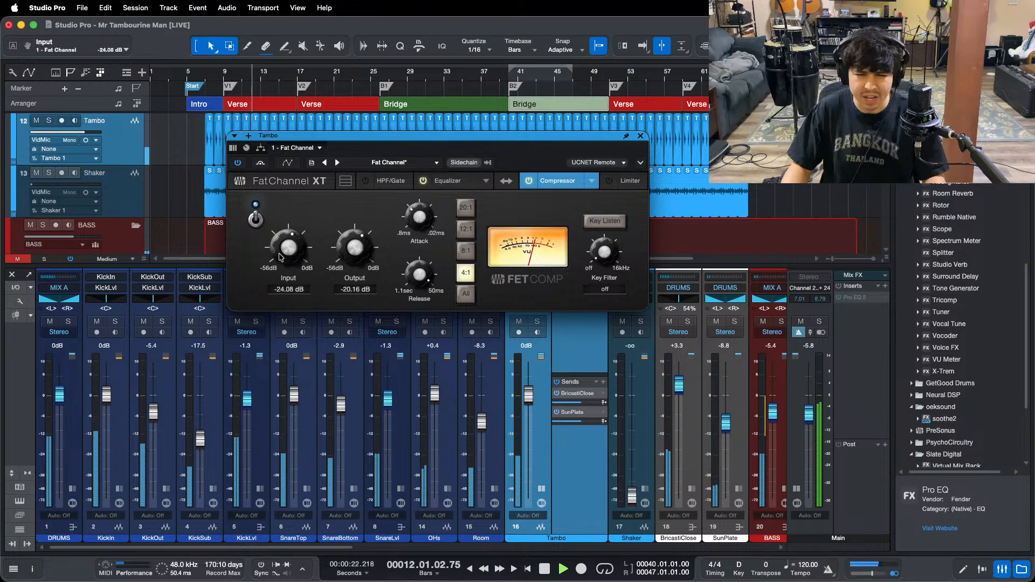
pyautogui.scroll(2, 350, 250)
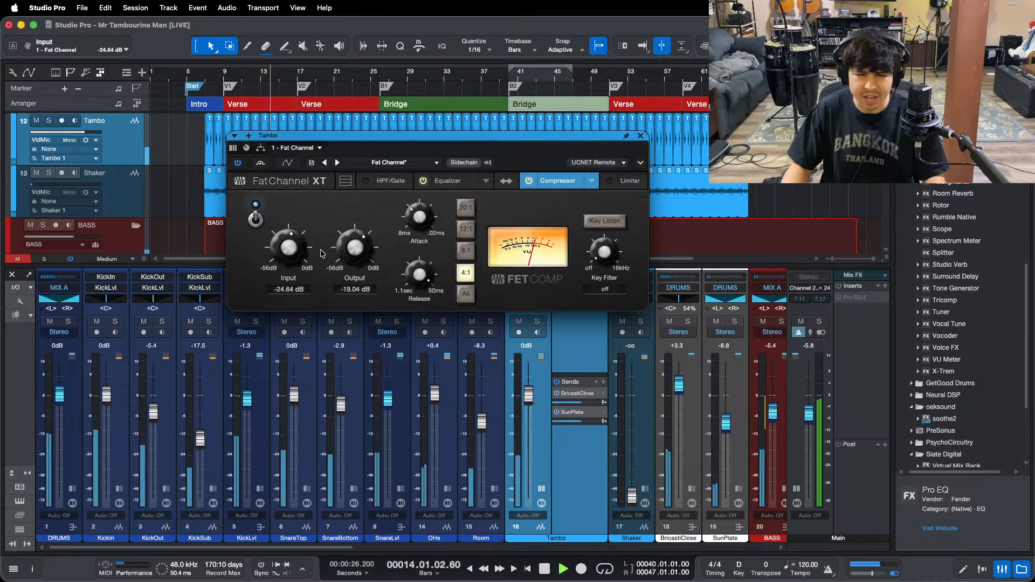
# Step: Set the high-mid band of the Tambo's Fat Channel equalizer to 3.2 kHz and boost it by 2.88 dB
pyautogui.click(447, 181)
pyautogui.click(487, 262)
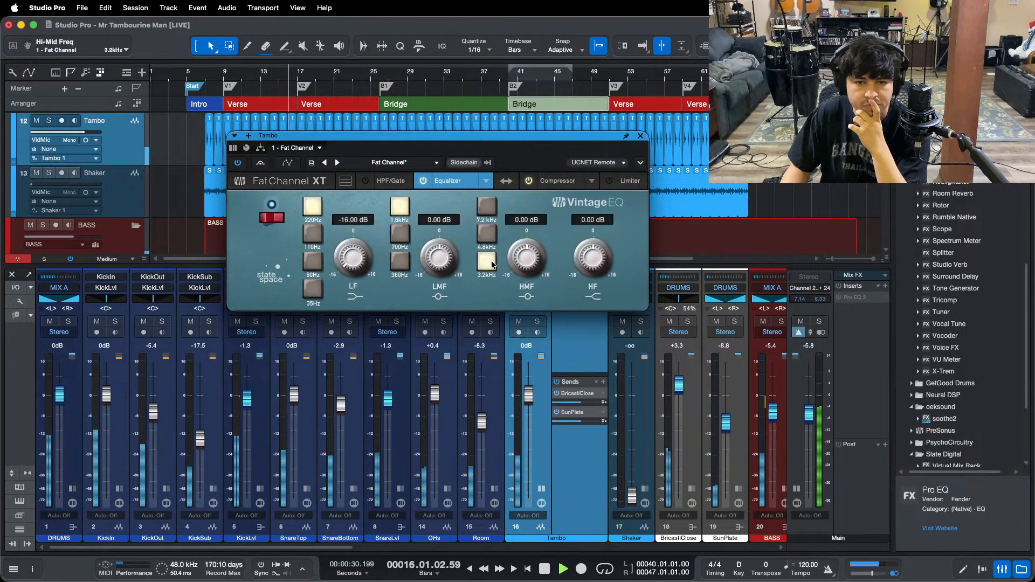
pyautogui.scroll(3, 511, 264)
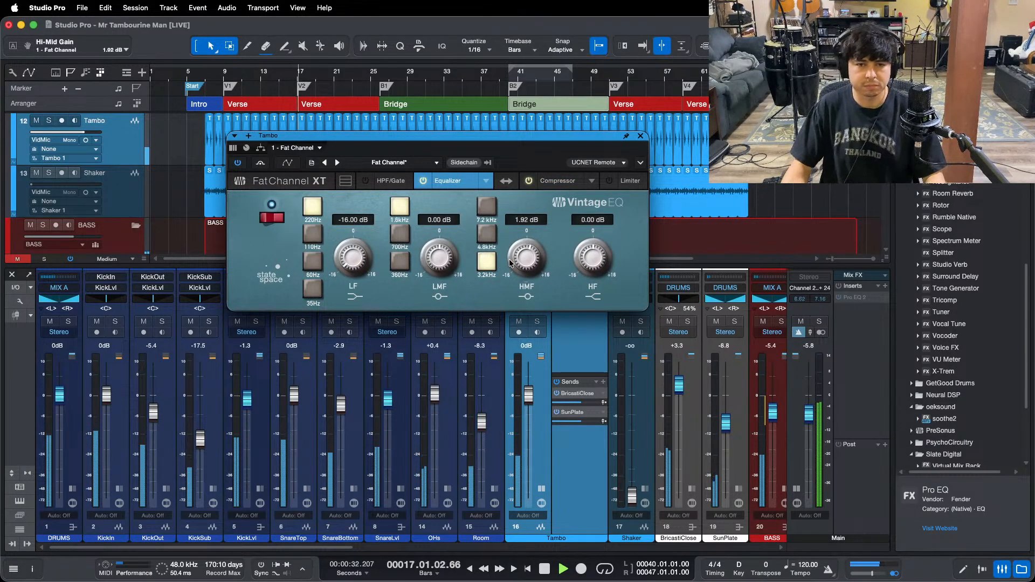
pyautogui.scroll(1, 511, 263)
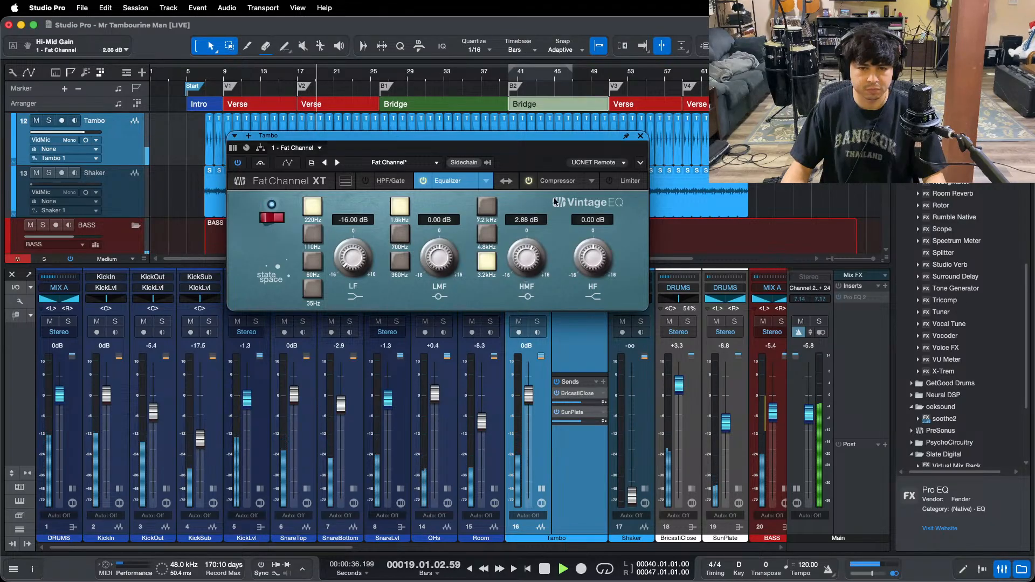
# Step: Lower the Tambo fader to -10.8 dB while replaying the first verse, and close its Fat Channel window
pyautogui.moveTo(528, 396); pyautogui.dragTo(527, 407)
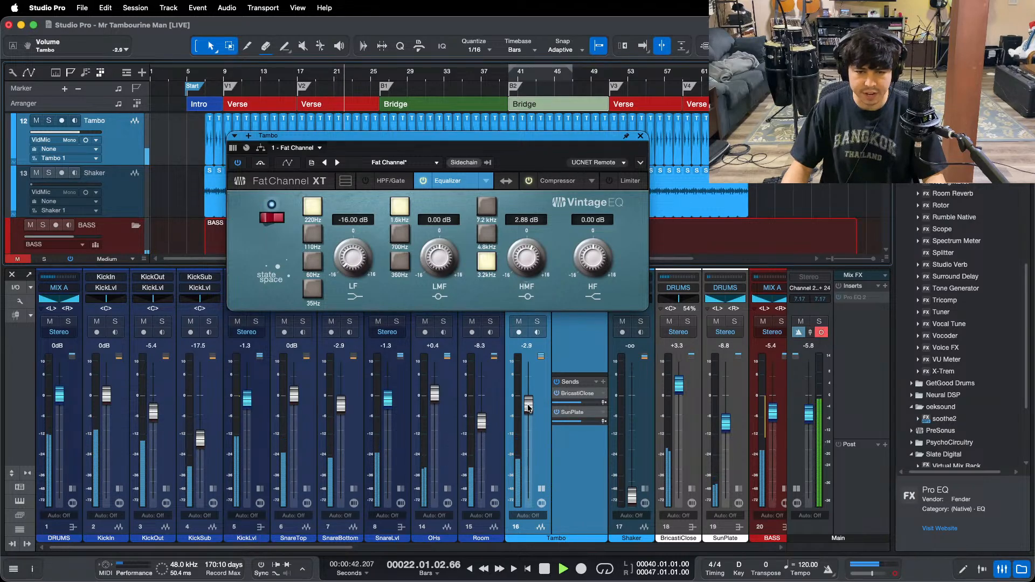
pyautogui.hotkey('shift', 'b')
pyautogui.hotkey('shift', 'b')
pyautogui.scroll(-1, 528, 409)
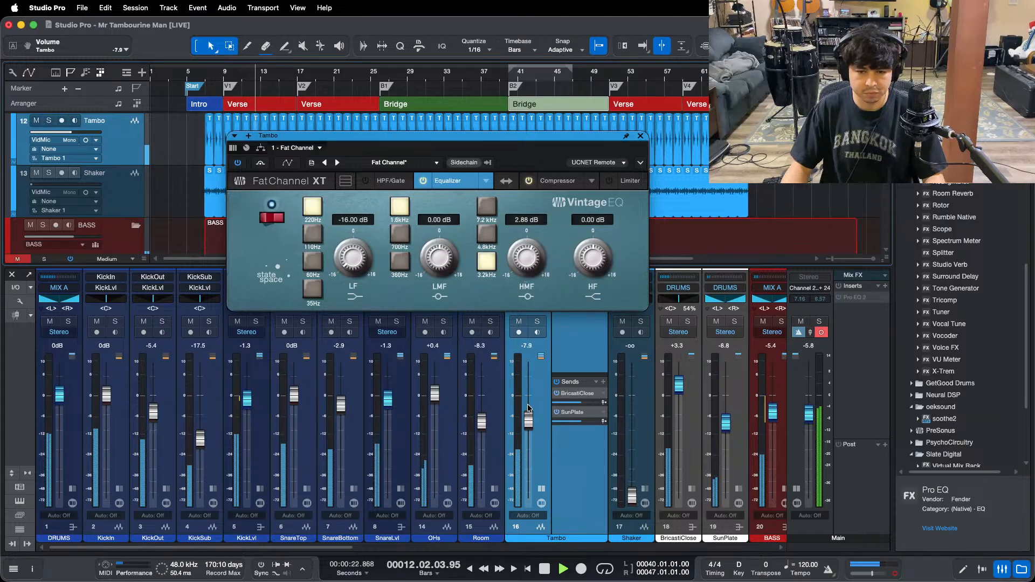
pyautogui.scroll(-1, 529, 408)
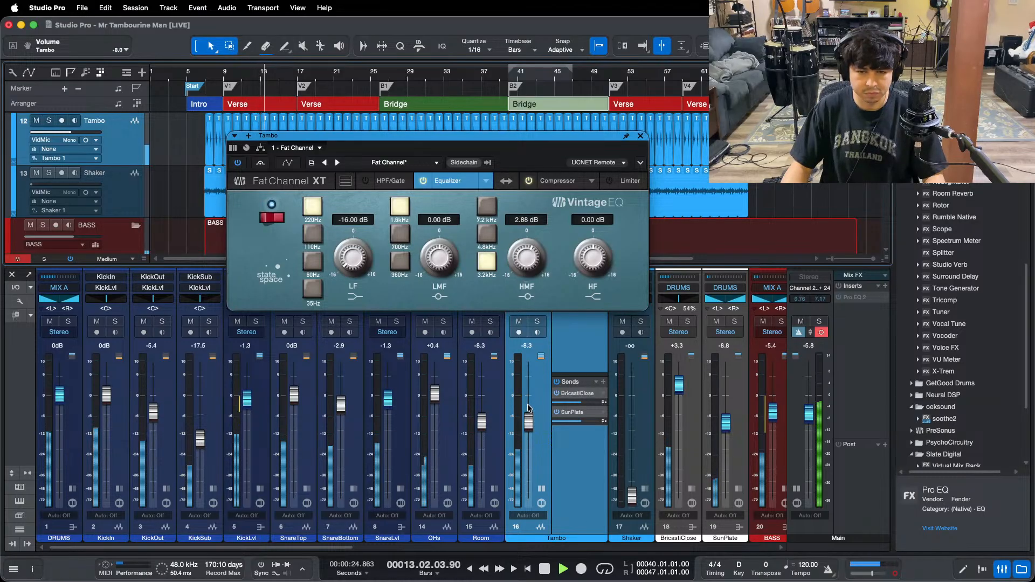
pyautogui.scroll(-2, 528, 408)
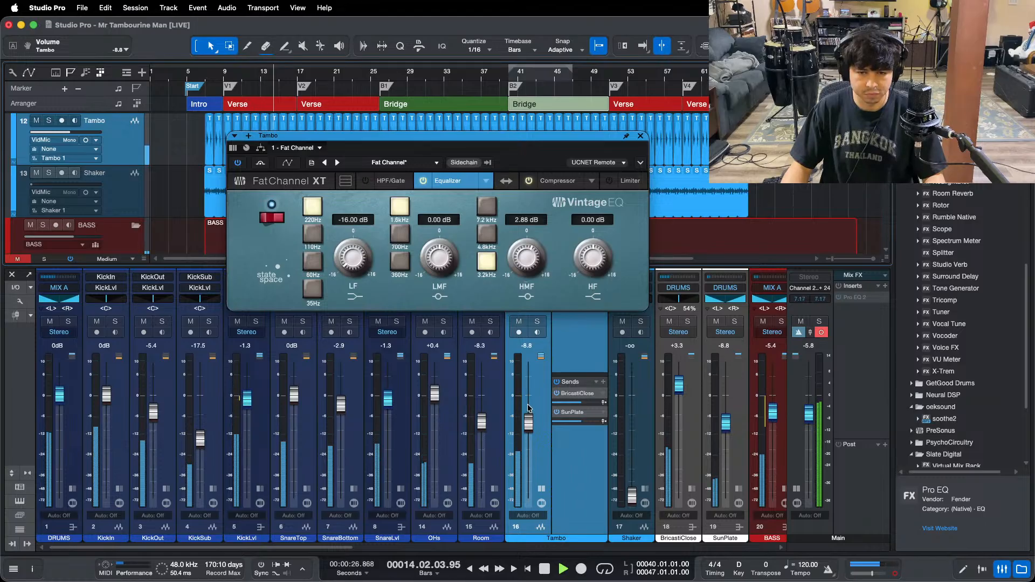
pyautogui.click(231, 106)
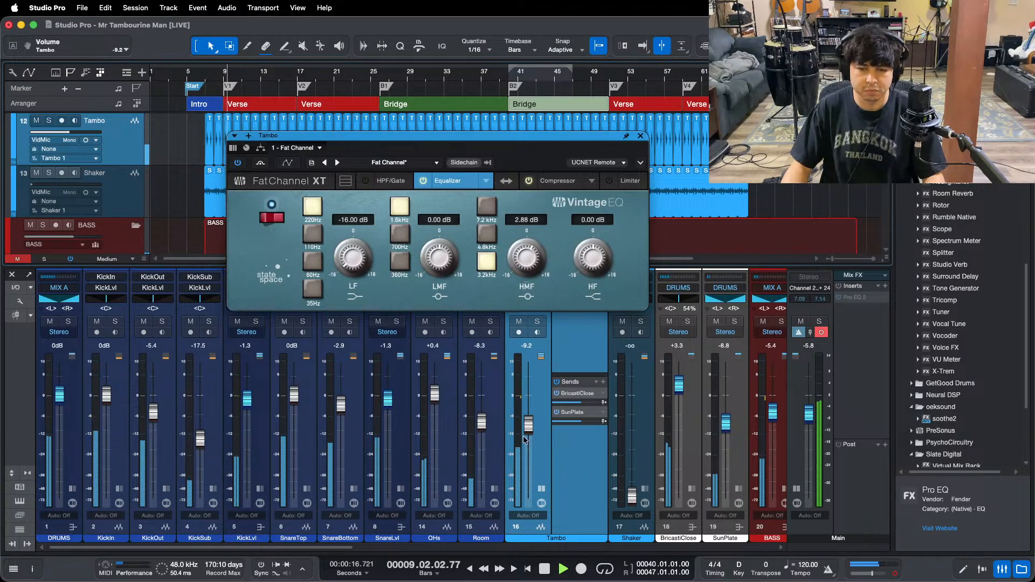
pyautogui.scroll(-1, 530, 429)
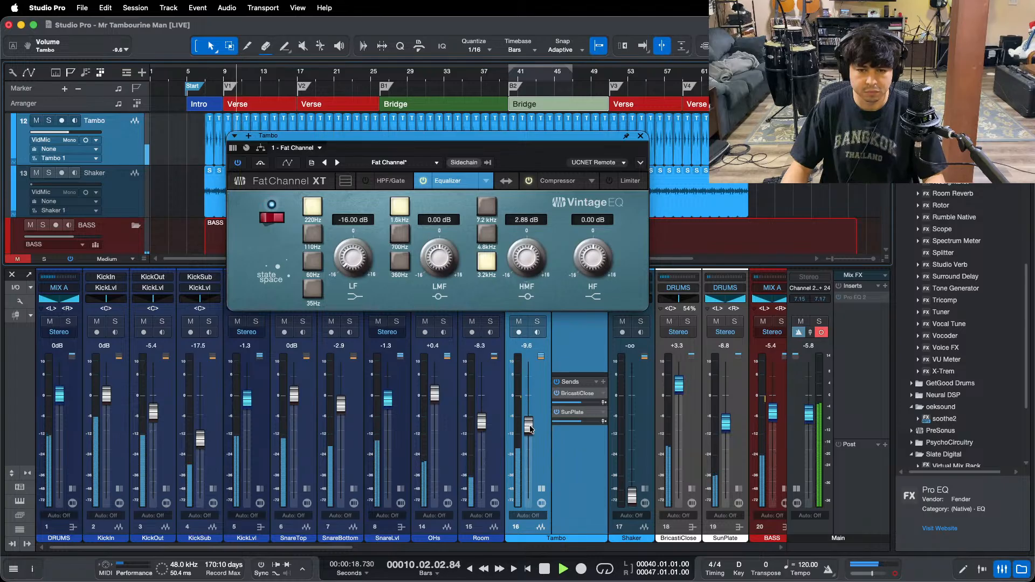
pyautogui.scroll(-1, 530, 428)
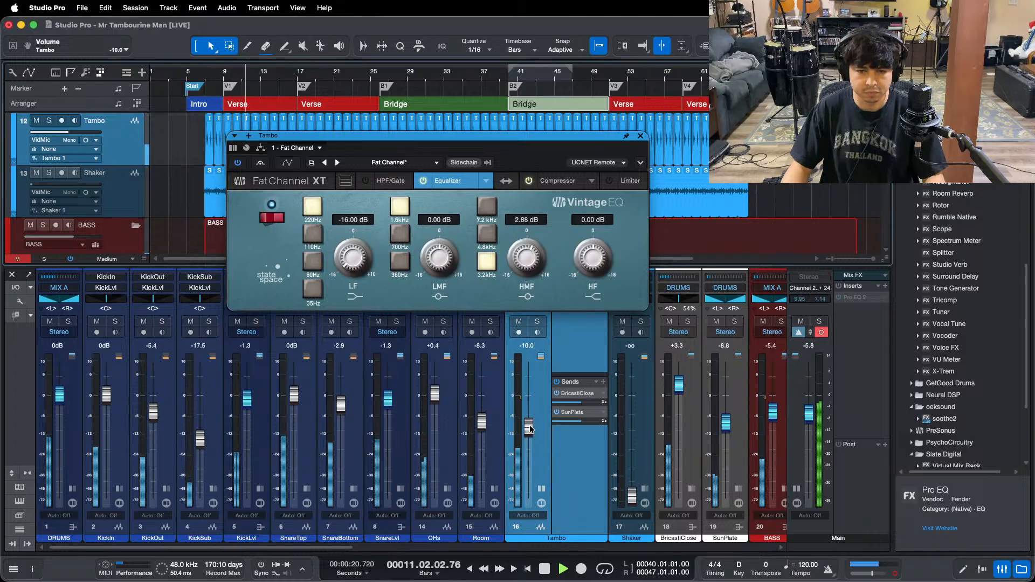
pyautogui.click(641, 137)
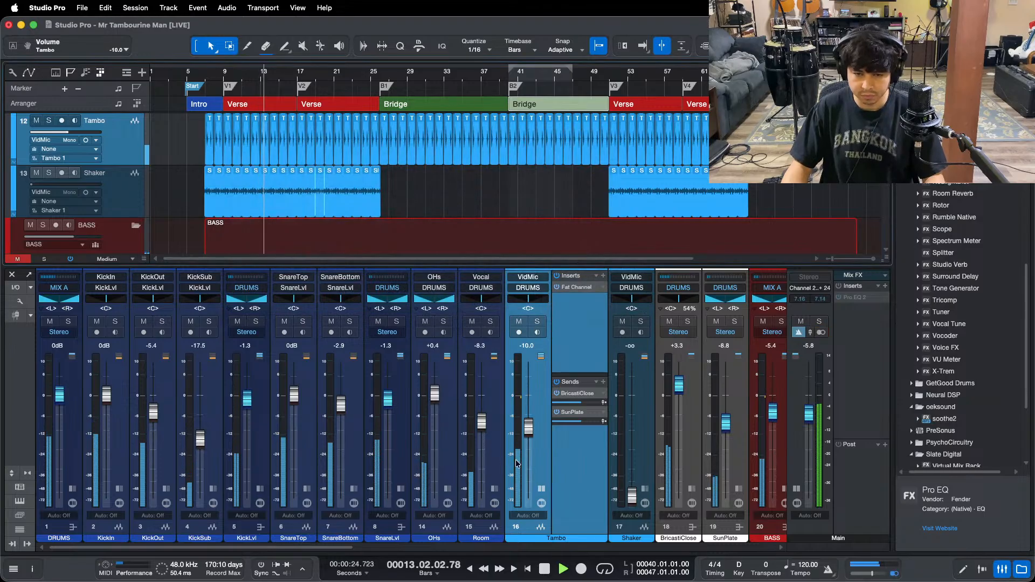
pyautogui.scroll(-2, 528, 434)
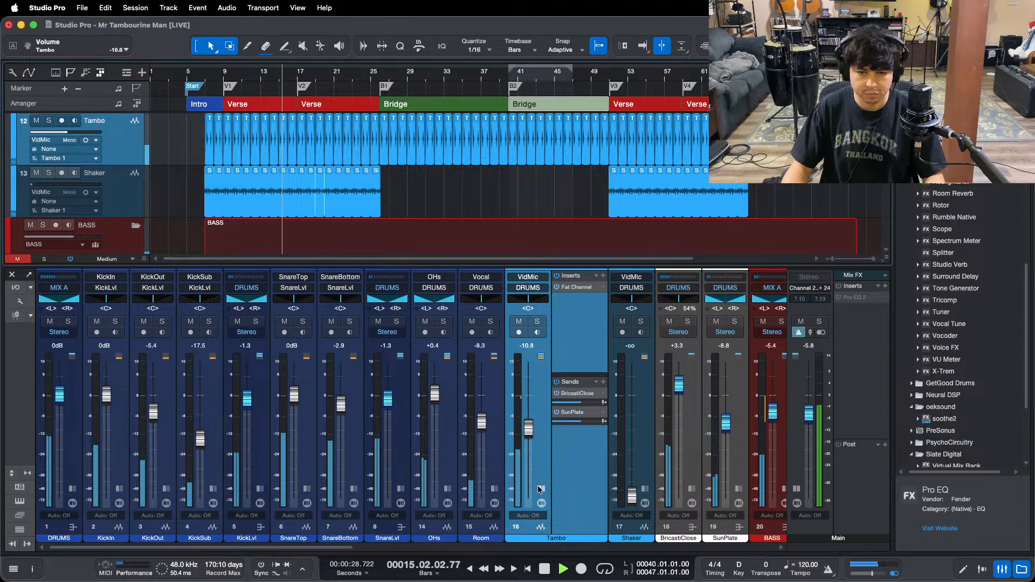
# Step: Expand the Shaker channel, copy the Tambo's Fat Channel to its inserts, and replay from the first verse
pyautogui.click(645, 356)
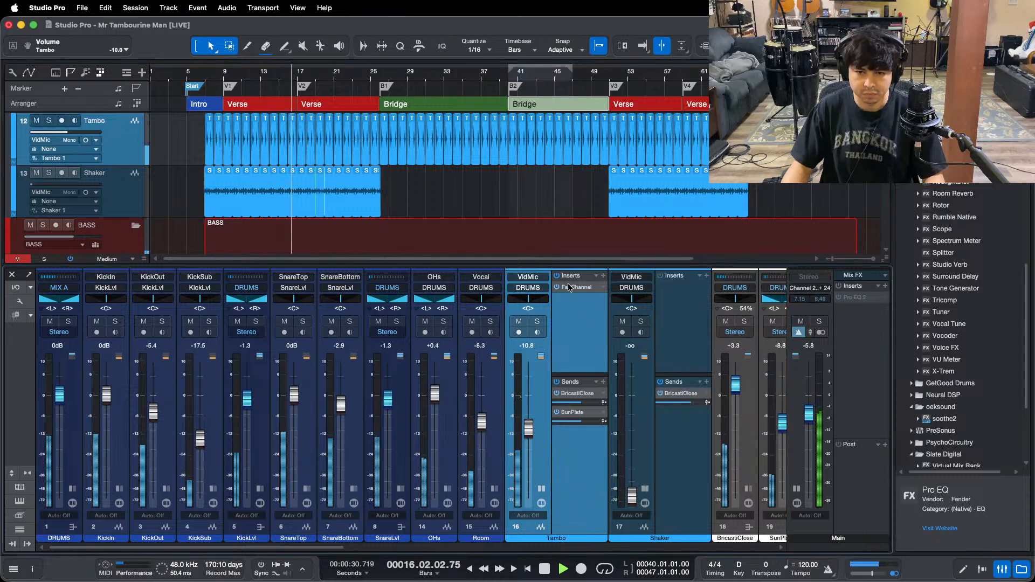
pyautogui.moveTo(573, 288); pyautogui.dragTo(667, 313)
pyautogui.click(233, 85)
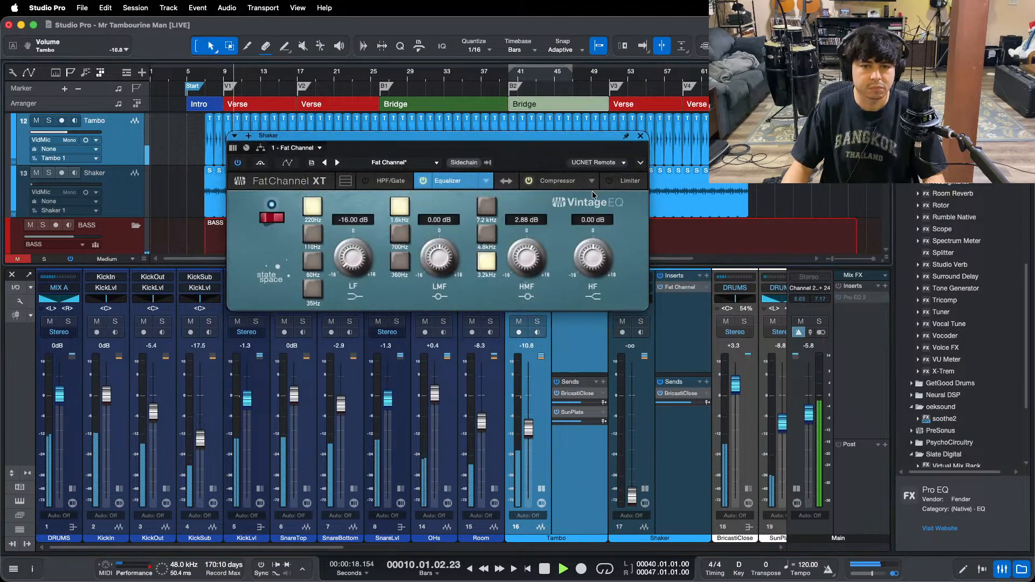
# Step: Solo the Shaker with its fader at 0 dB and set its compressor input to -17.92 dB and output to -25.20 dB
pyautogui.click(558, 181)
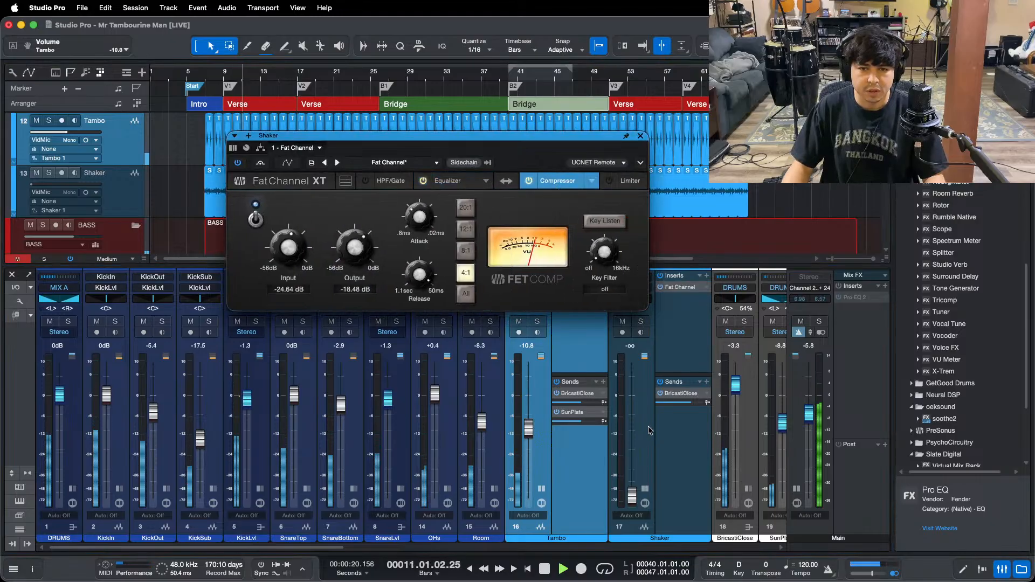
pyautogui.click(641, 321)
pyautogui.keyDown('alt'); pyautogui.click(632, 495); pyautogui.keyUp('alt')
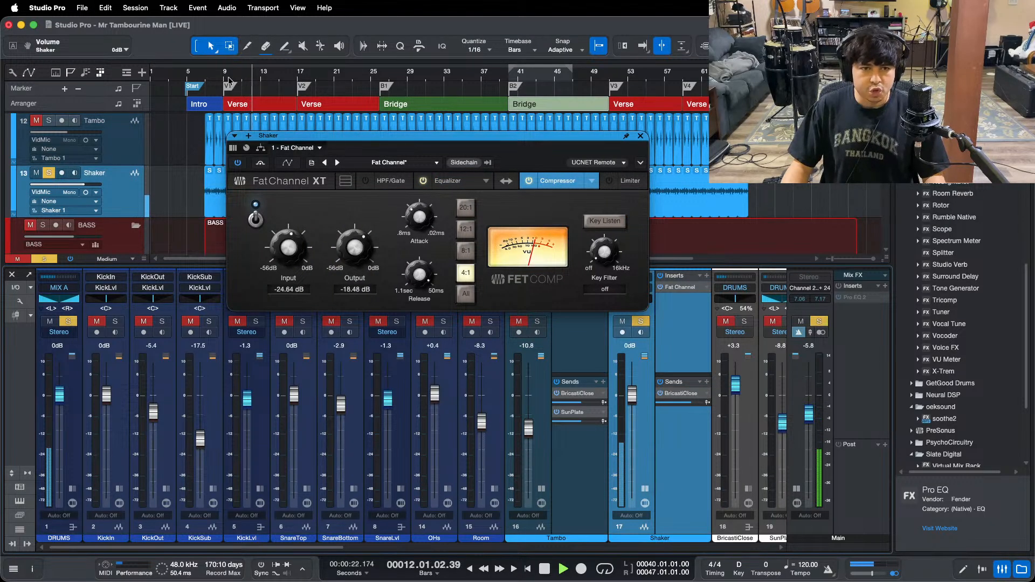
pyautogui.moveTo(280, 238); pyautogui.dragTo(284, 242)
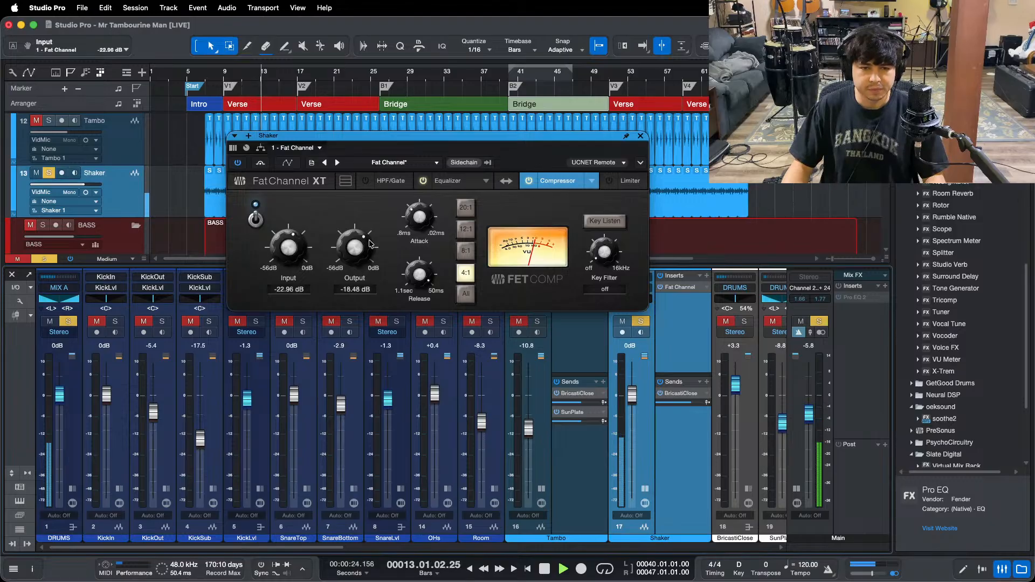
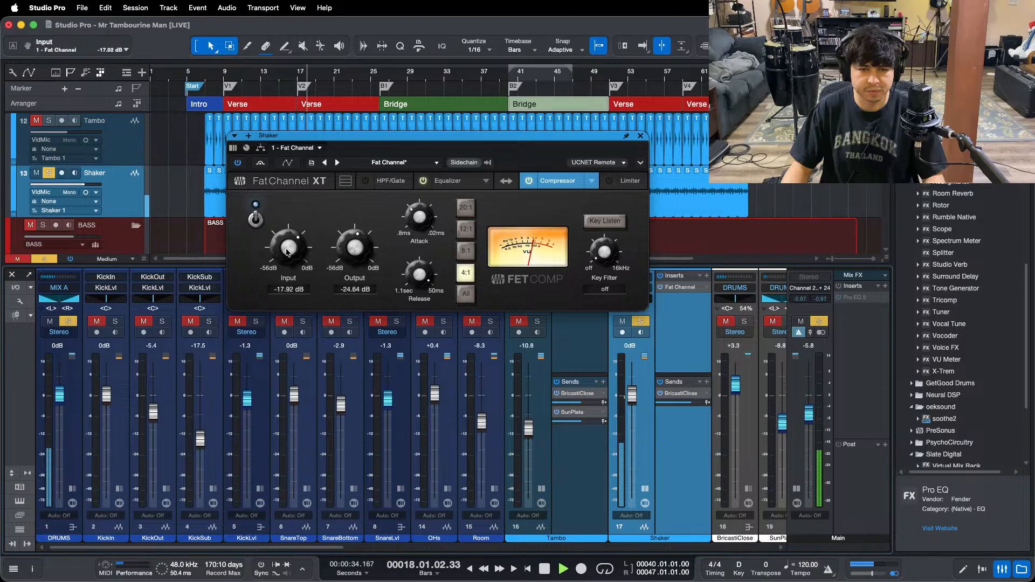
pyautogui.scroll(-1, 345, 251)
pyautogui.click(259, 77)
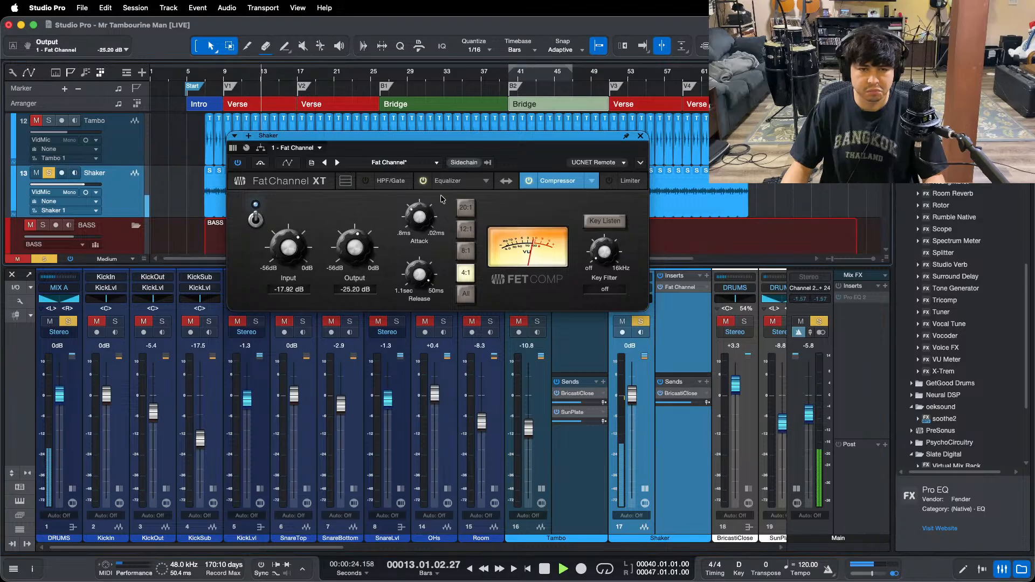
# Step: Raise the 3.2 kHz high-mid gain of the Shaker's equalizer to 3.20 dB and close the Fat Channel window
pyautogui.click(441, 182)
pyautogui.scroll(1, 512, 249)
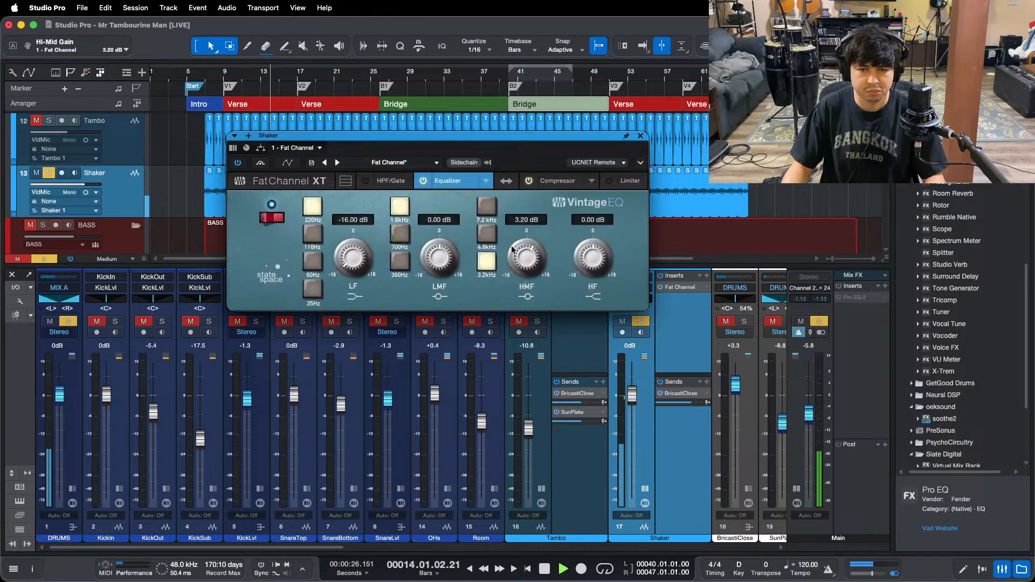
pyautogui.click(641, 137)
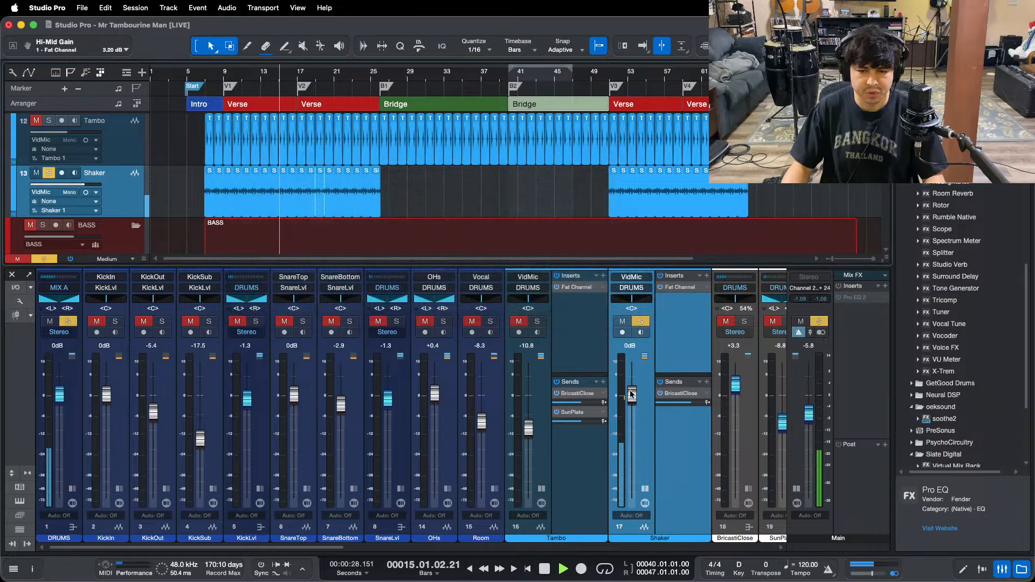
# Step: Unsolo the Shaker and bring its fader up to -25.8 dB while replaying the first verse
pyautogui.press('super+z')
pyautogui.click(224, 76)
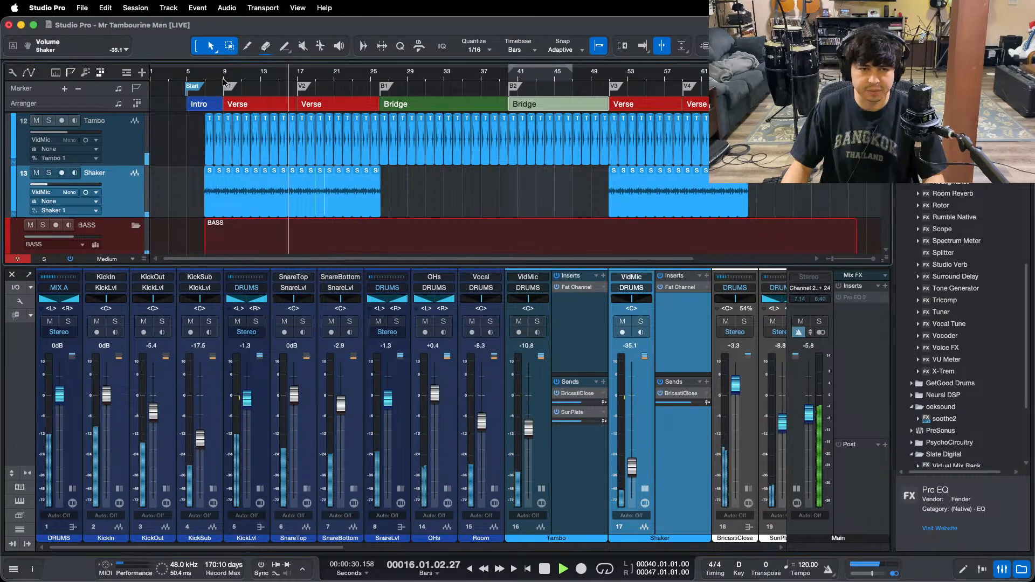
pyautogui.scroll(6, 634, 459)
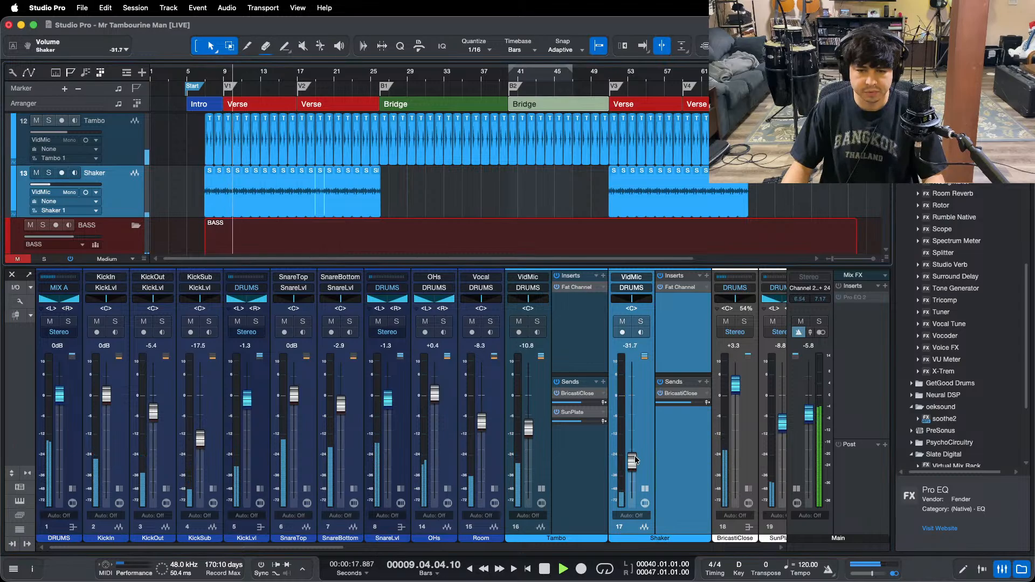
pyautogui.scroll(3, 635, 456)
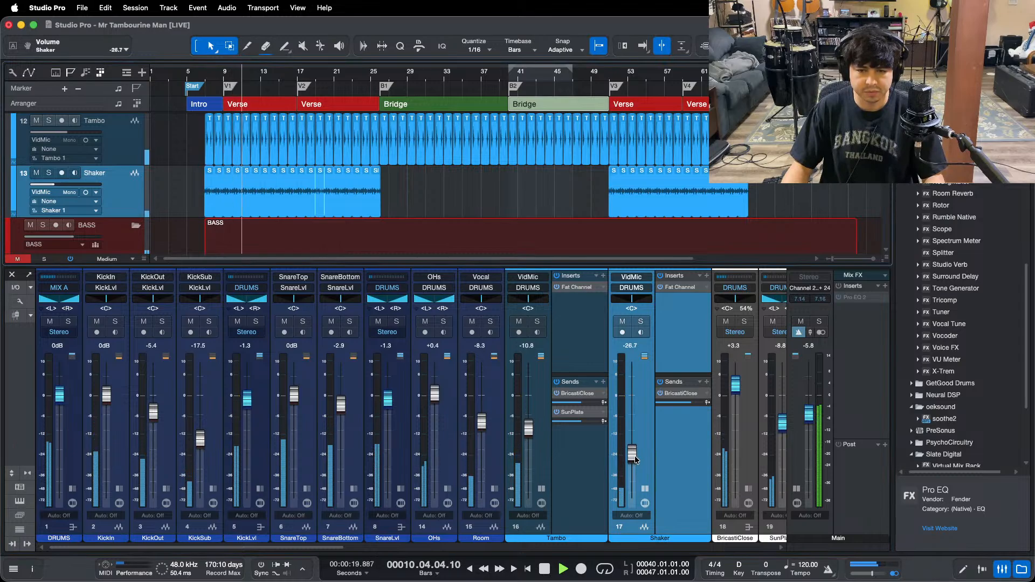
# Step: Raise the Shaker fader to -17.5 dB with the DRUMS bus temporarily soloed
pyautogui.click(67, 321)
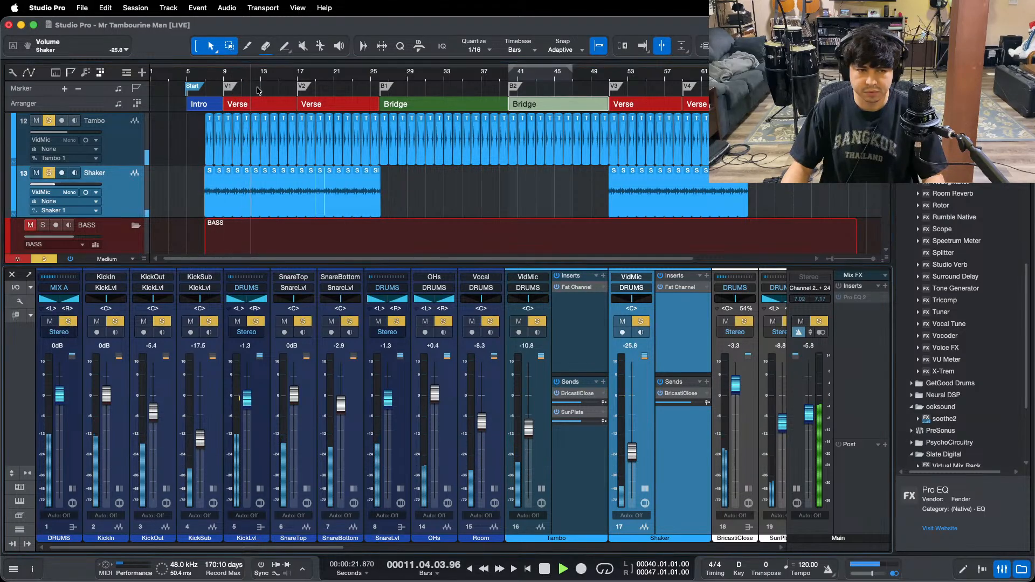
pyautogui.scroll(2, 632, 453)
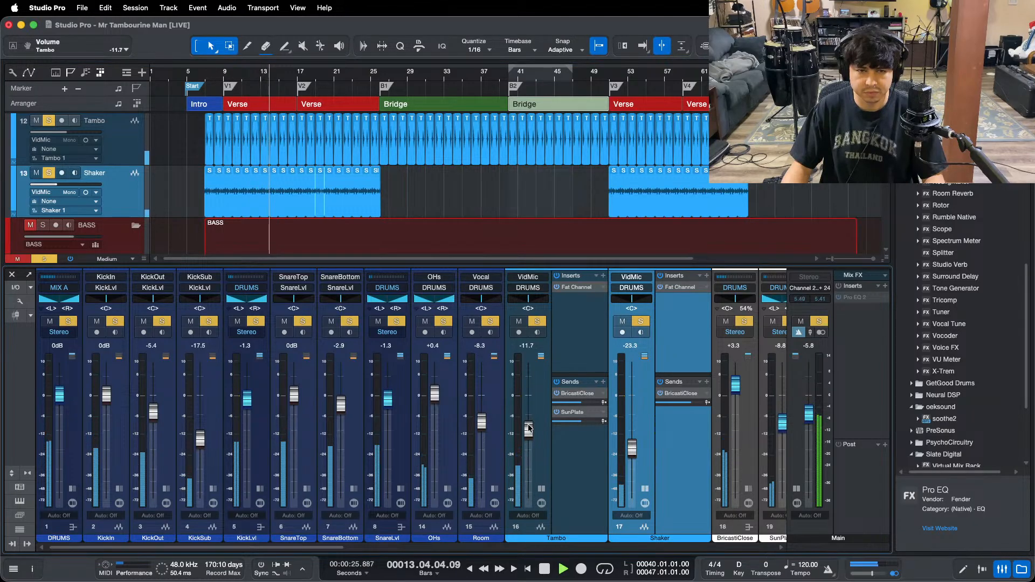
pyautogui.scroll(2, 633, 447)
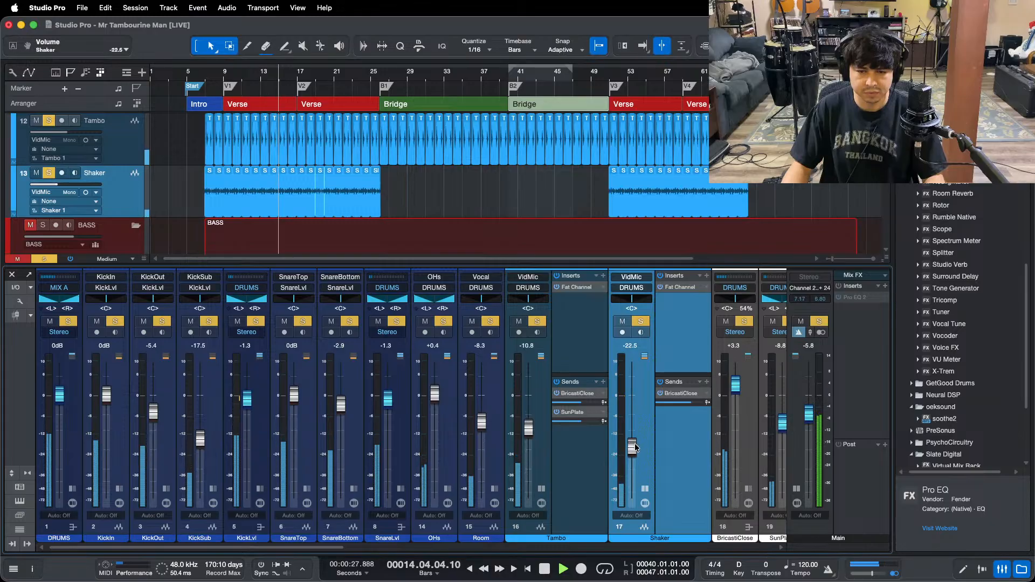
pyautogui.scroll(2, 634, 447)
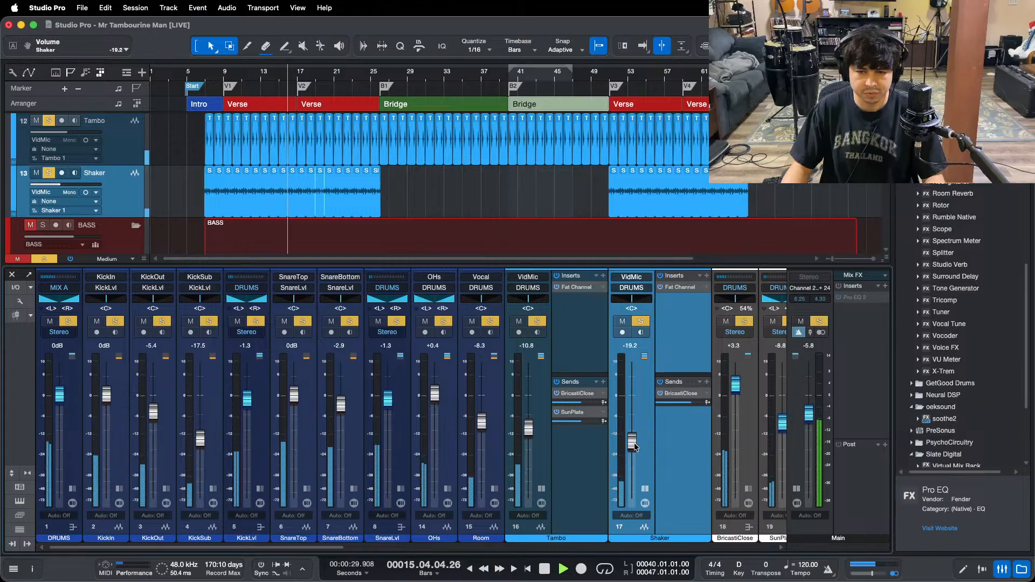
pyautogui.scroll(2, 634, 442)
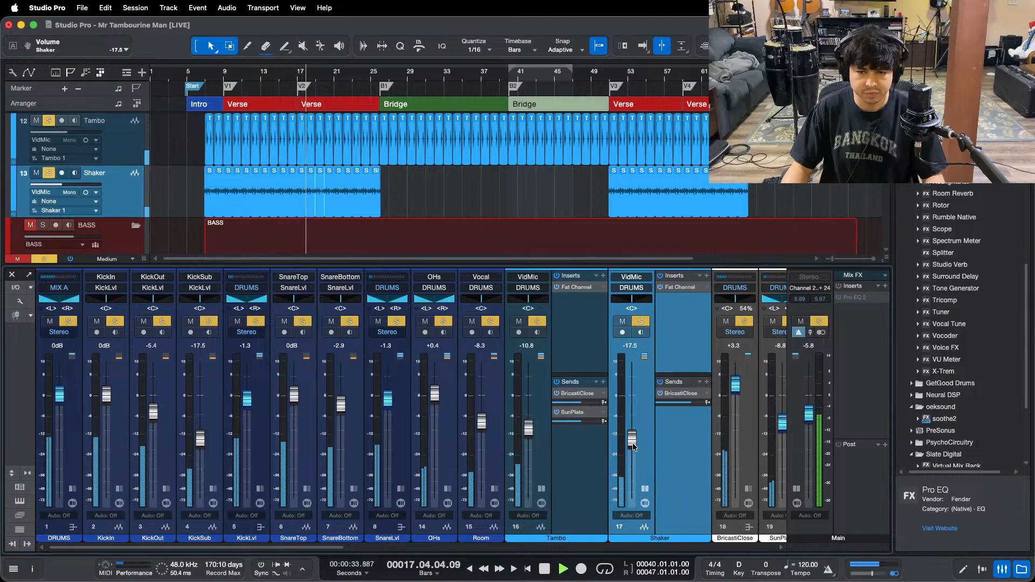
pyautogui.hotkey('shift', 's')
# Step: Replay from the intro, collapse the Shaker and Tambo channels, and lower the Shaker fader to -18.3 dB
pyautogui.click(205, 79)
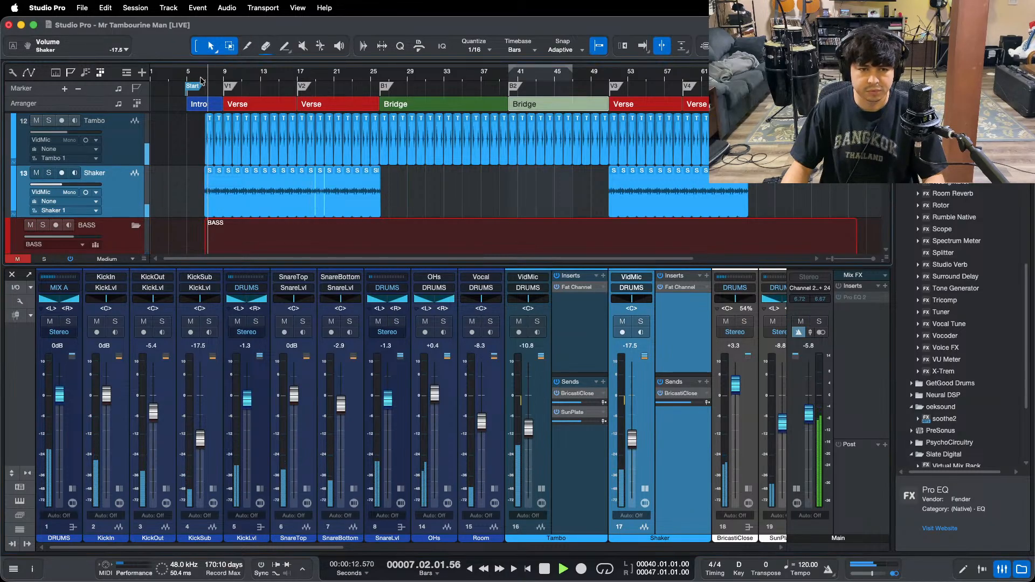
pyautogui.click(645, 490)
pyautogui.click(543, 491)
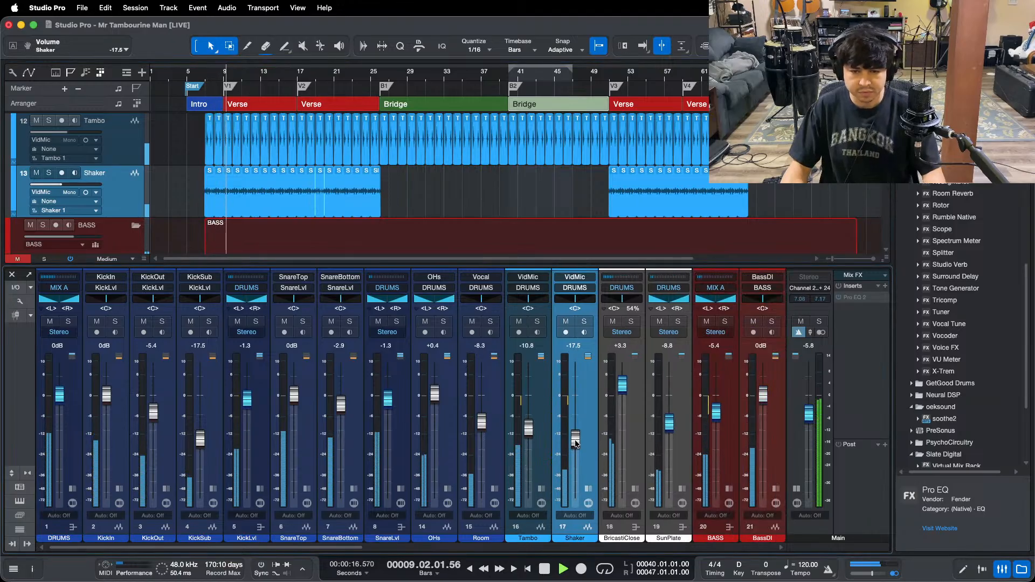
pyautogui.moveTo(575, 439); pyautogui.dragTo(575, 441)
# Step: Look over the arrangement down to the vocal tracks, and lower the Tambo fader to -11.7 dB
pyautogui.press('F3')
pyautogui.scroll(-10, 398, 313)
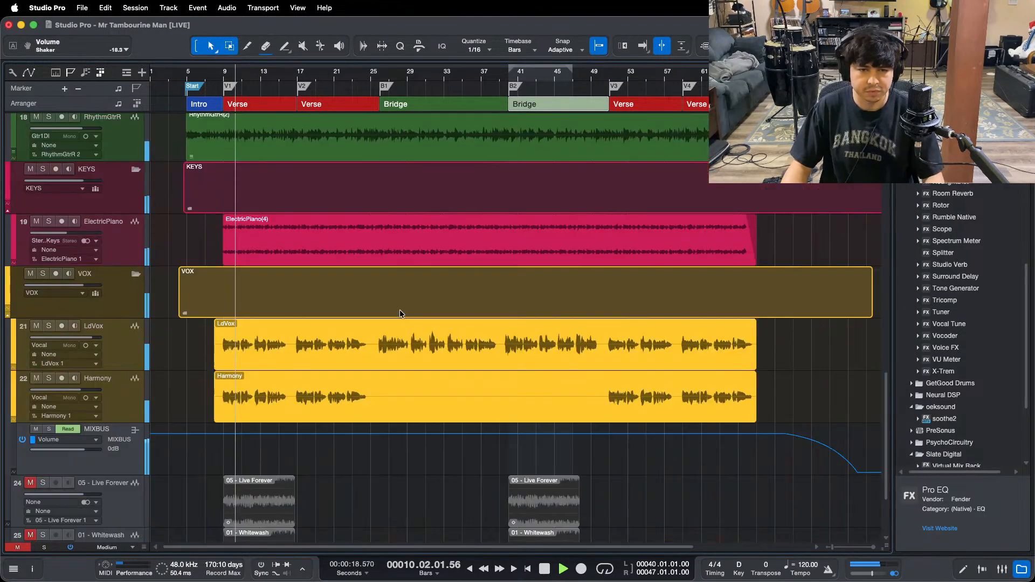
pyautogui.scroll(1, 397, 313)
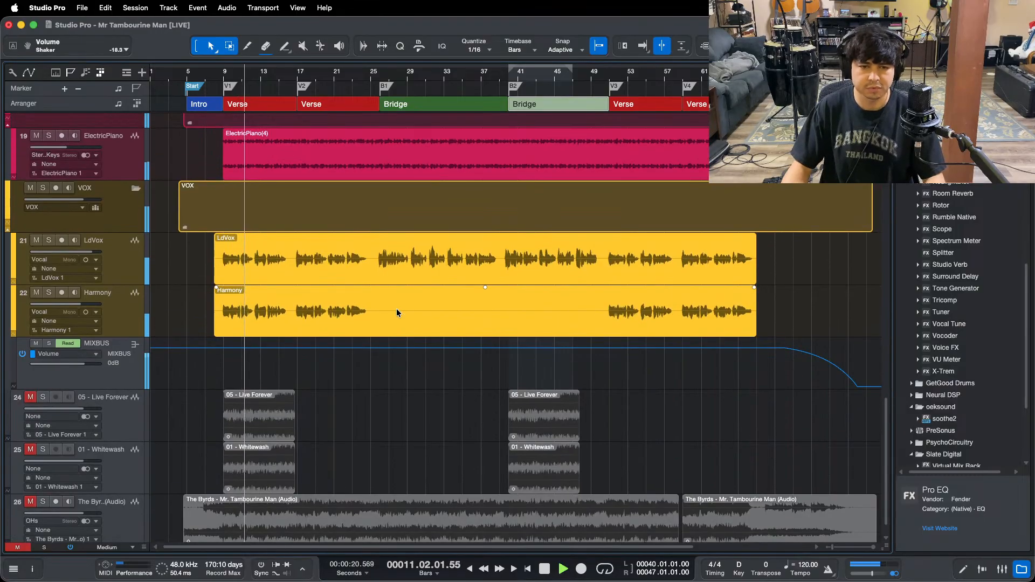
pyautogui.press('F3')
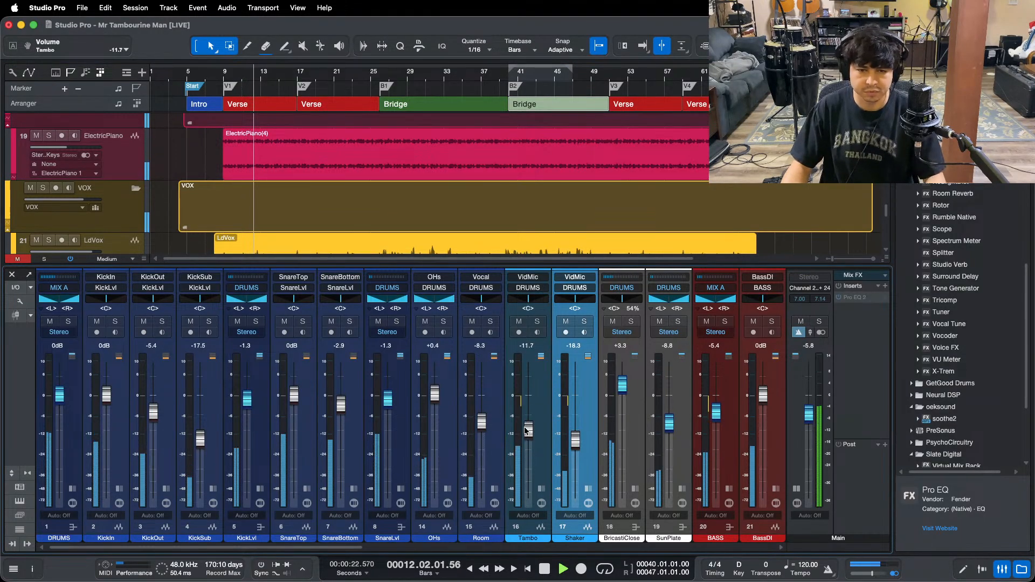
# Step: Hide the mixer and reduce the track height to Tiny so the whole arrangement is in view
pyautogui.press('F3')
pyautogui.scroll(3, 528, 426)
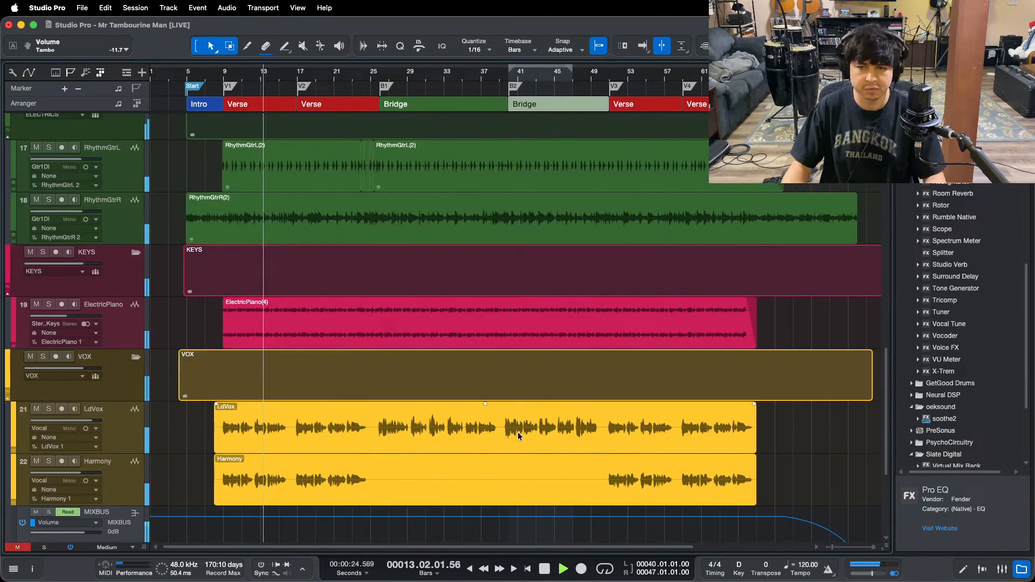
pyautogui.hotkey('alt', 'z')
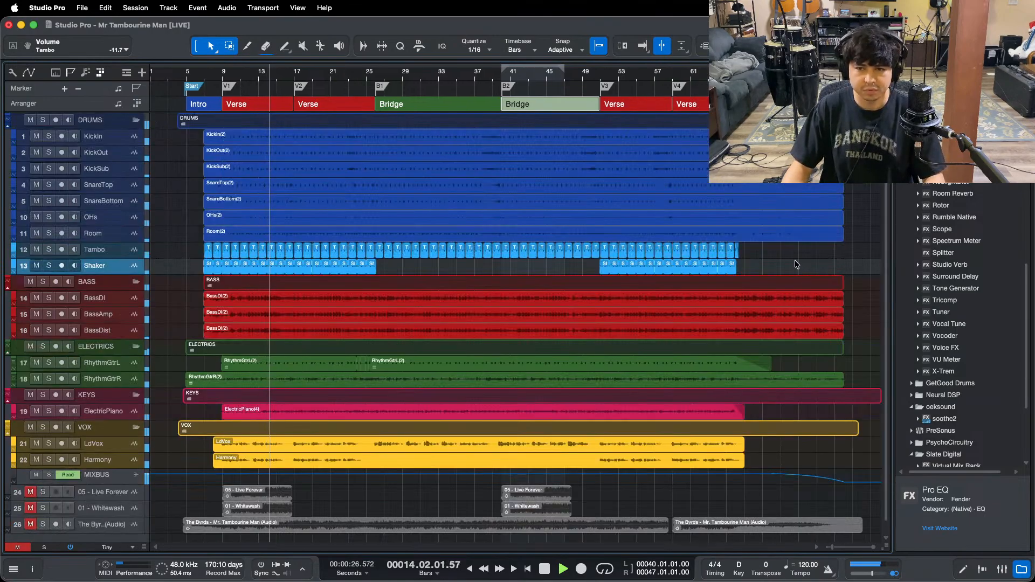
# Step: With Tambo and Shaker selected together, lower their faders to -12.5 dB and -19.2 dB
pyautogui.press('F3')
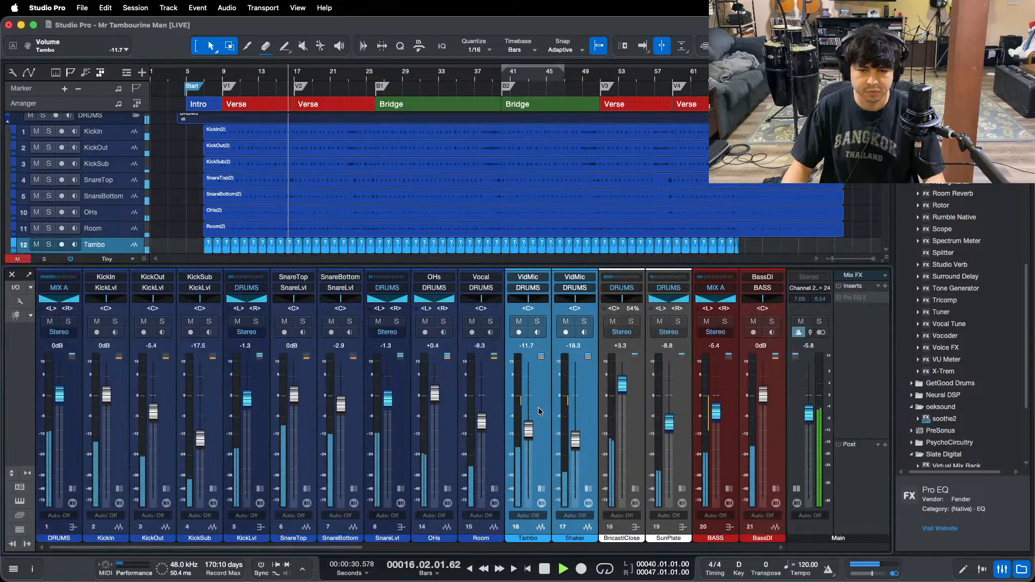
pyautogui.click(532, 431)
pyautogui.moveTo(531, 431); pyautogui.dragTo(530, 433)
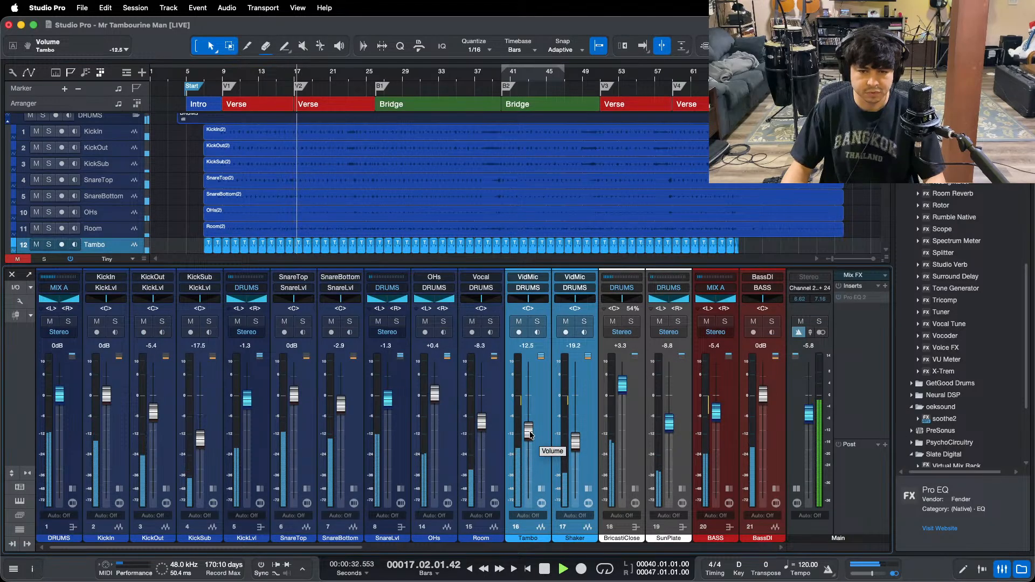
# Step: Adjust the LexiconAPlate fader to -8.3 dB and return to the full arrangement view
pyautogui.moveTo(344, 550); pyautogui.dragTo(803, 546)
pyautogui.moveTo(340, 423); pyautogui.dragTo(341, 422)
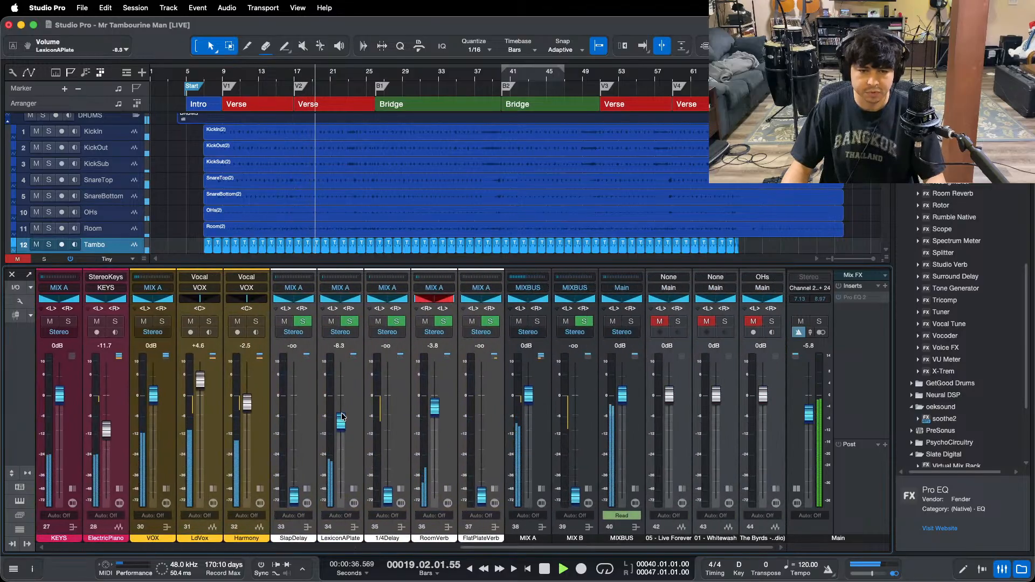
pyautogui.press('F3')
pyautogui.scroll(1, 873, 296)
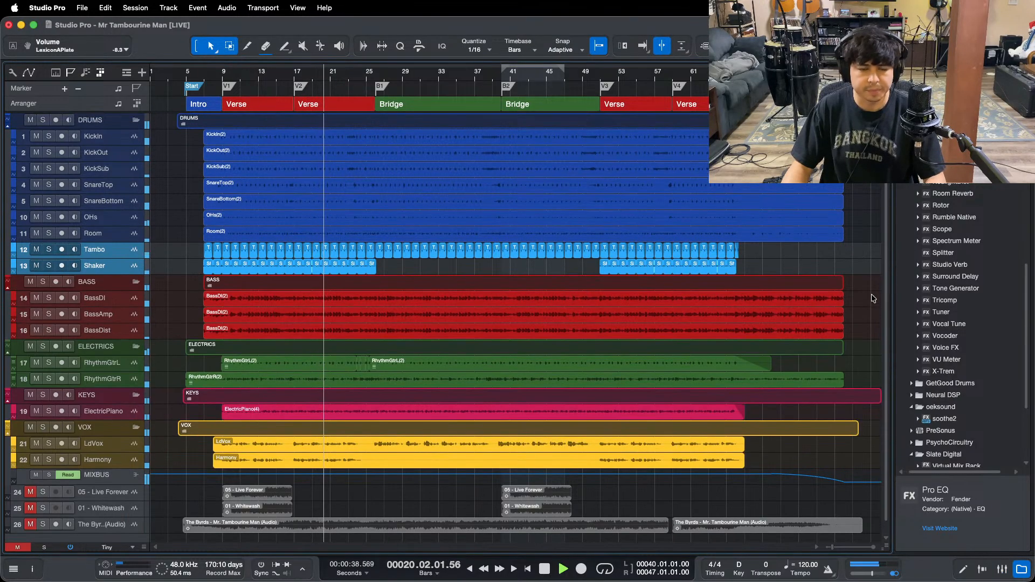
pyautogui.moveTo(439, 581)
pyautogui.click(565, 560)
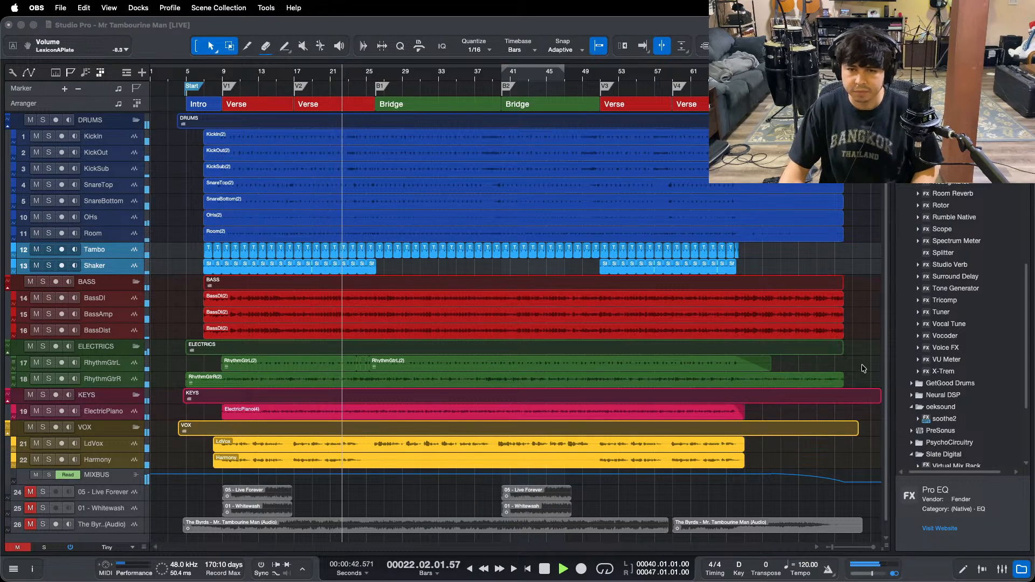
pyautogui.click(531, 293)
# Step: Stop playback and insert a Limiter after Tape on the MIX A bus
pyautogui.press('F3')
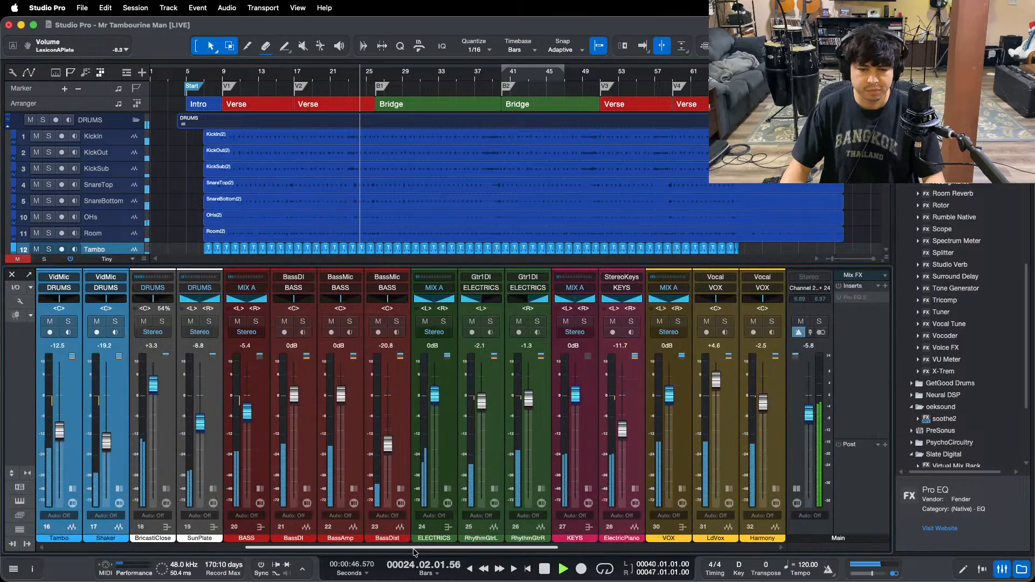
pyautogui.hscroll(6, 564, 466)
pyautogui.press('space')
pyautogui.click(541, 489)
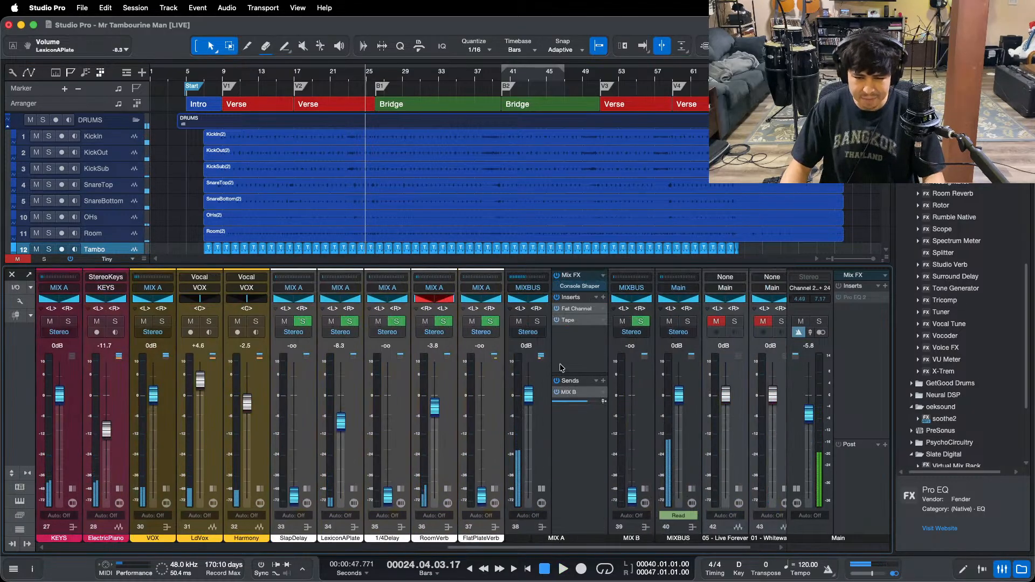
pyautogui.click(561, 361)
pyautogui.scroll(8, 970, 248)
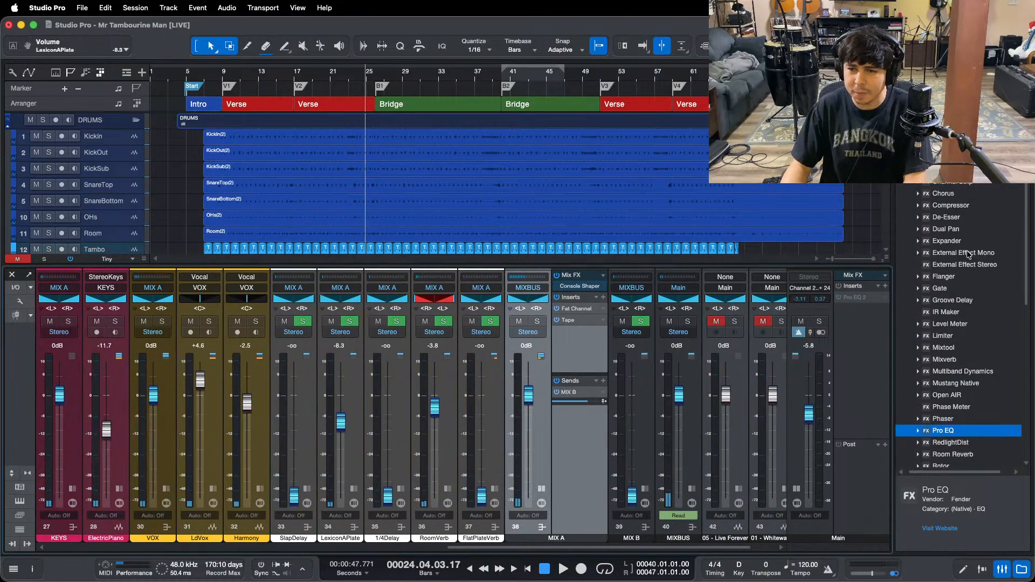
pyautogui.moveTo(942, 339); pyautogui.dragTo(576, 331)
# Step: Turn off the Limiter's True Peak option and set its ceiling to -5.00 dB while playing from the first verse
pyautogui.click(222, 80)
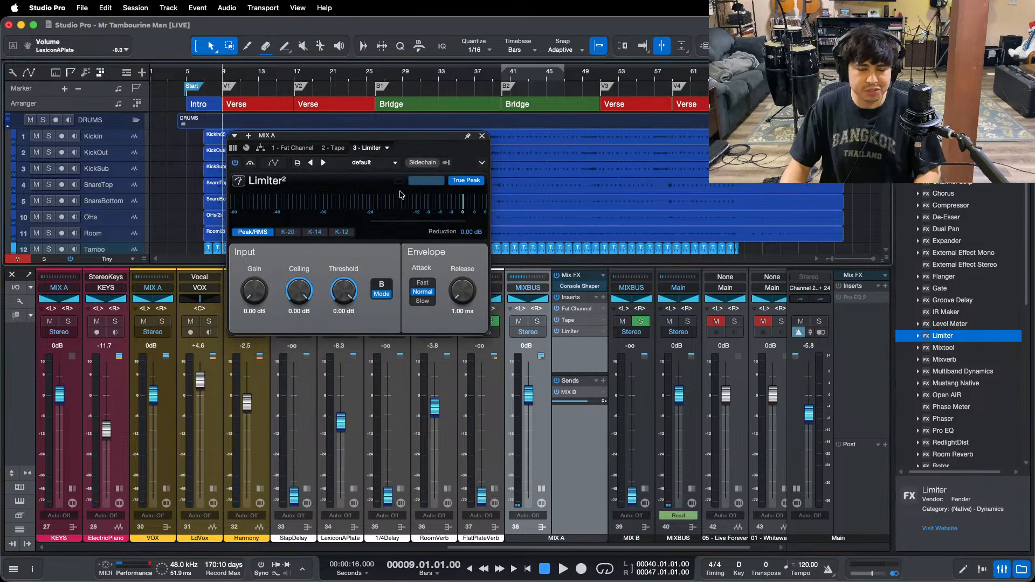
pyautogui.click(469, 180)
pyautogui.press('space')
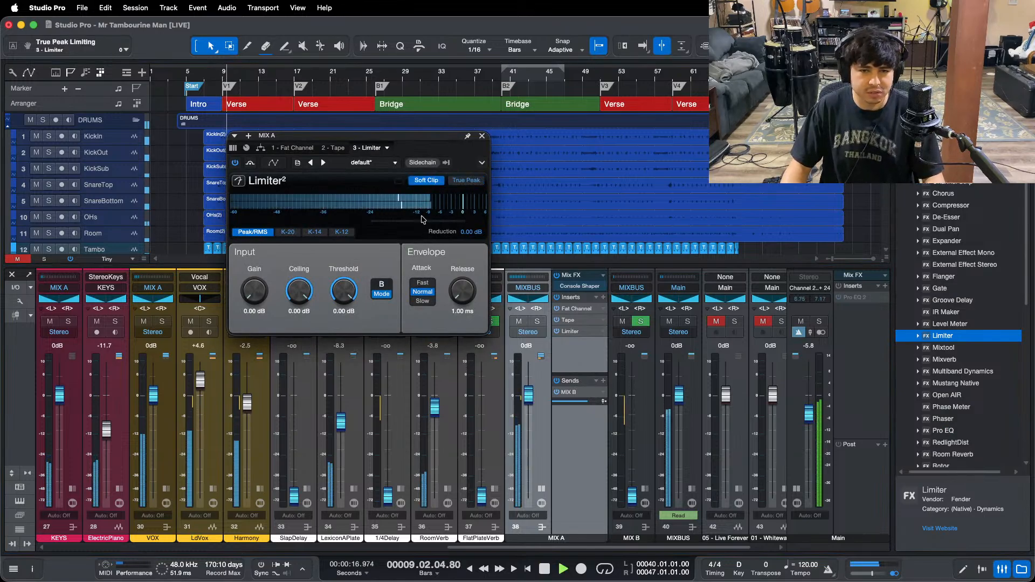
pyautogui.click(299, 312)
pyautogui.write('-5')
pyautogui.press('Return')
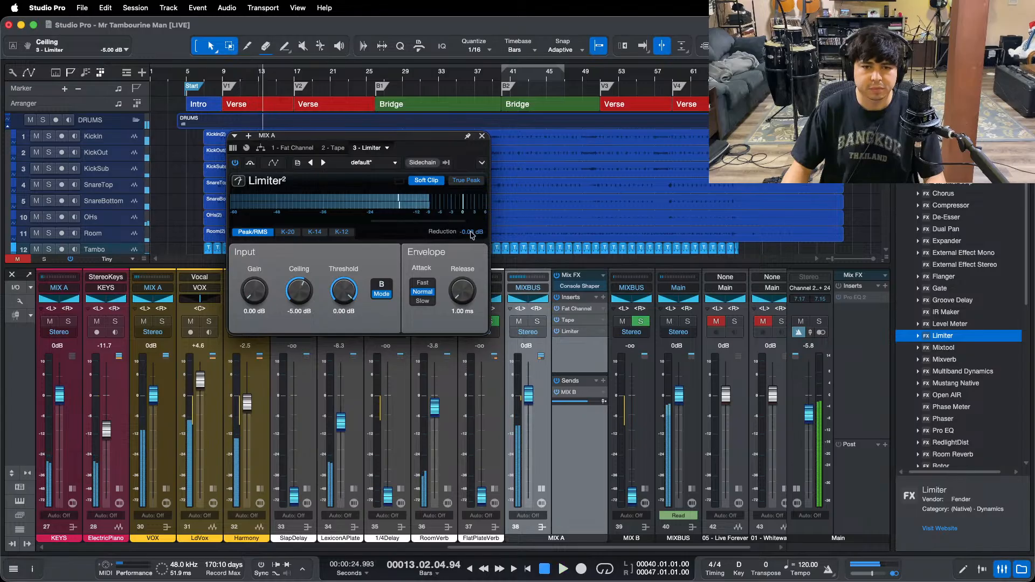
# Step: Examine the compressor in MIX B's Fat Channel alongside MIX A's send to MIX B
pyautogui.click(541, 489)
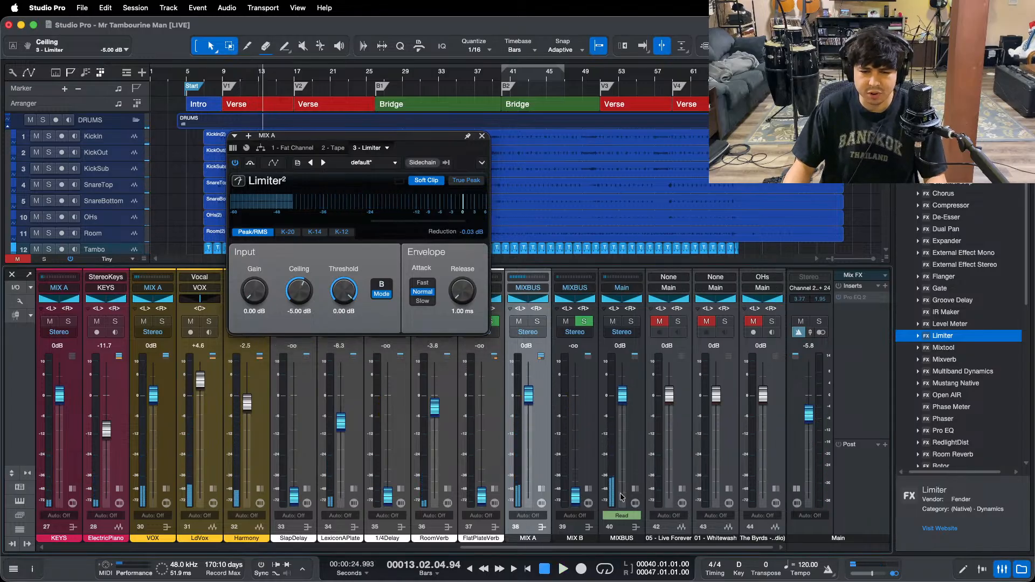
pyautogui.click(588, 489)
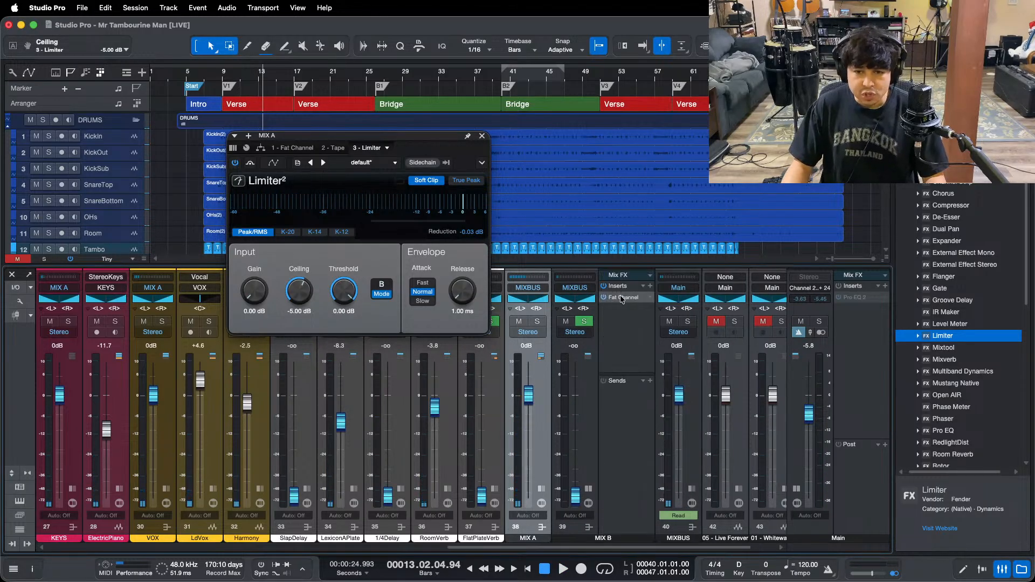
pyautogui.click(622, 298)
pyautogui.click(451, 181)
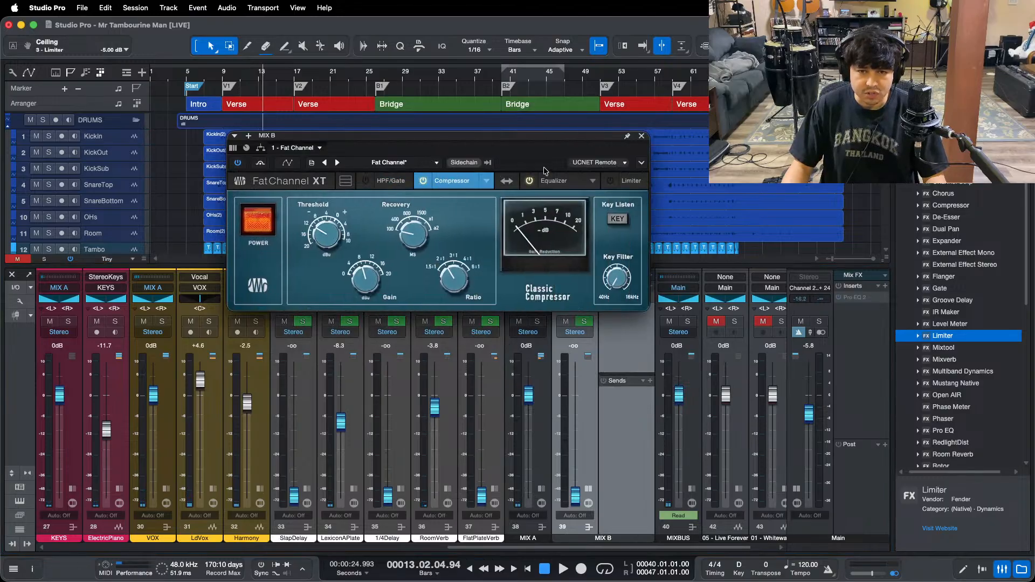
pyautogui.moveTo(534, 162); pyautogui.dragTo(629, 164)
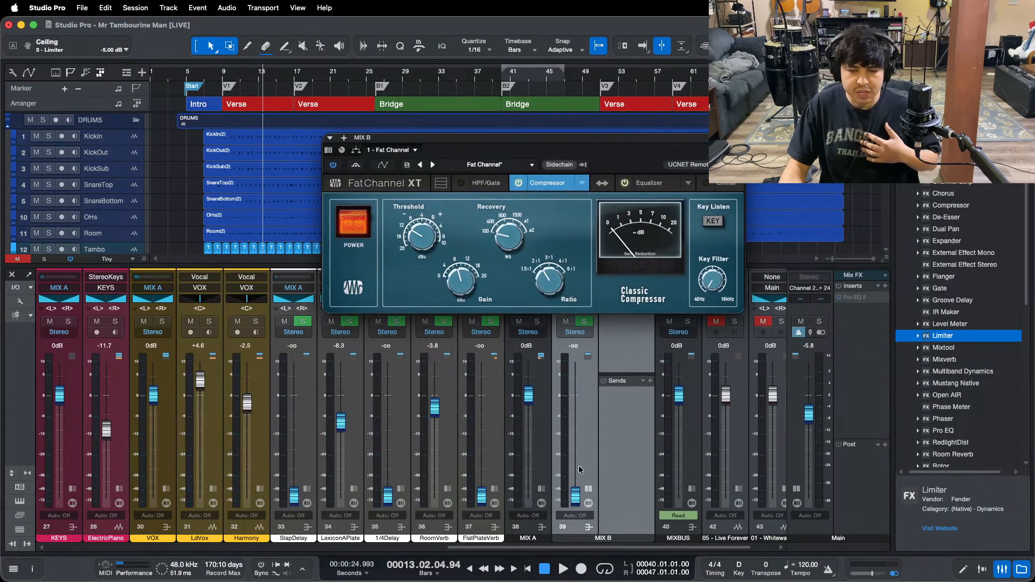
pyautogui.click(541, 490)
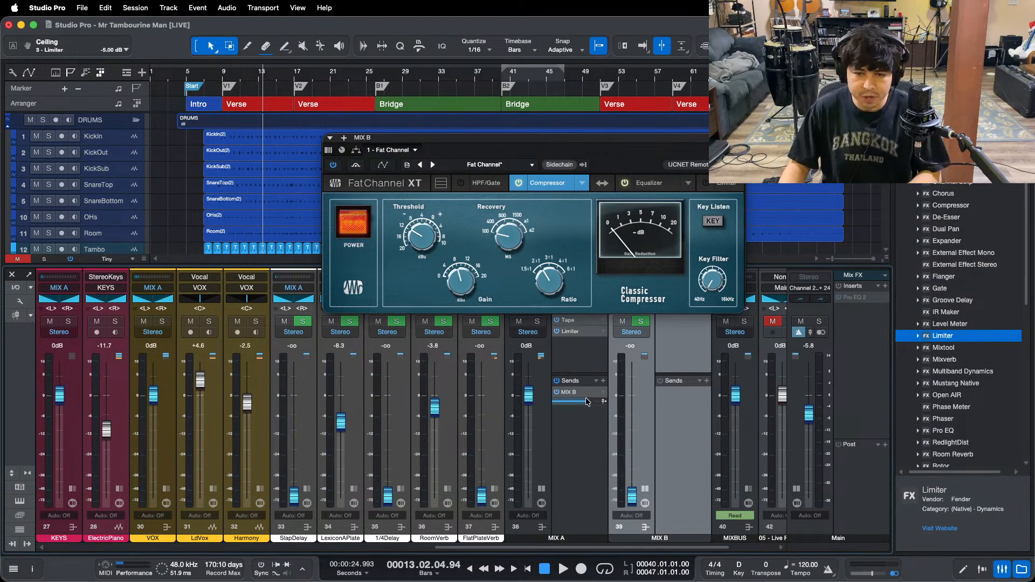
pyautogui.moveTo(653, 171); pyautogui.dragTo(566, 263)
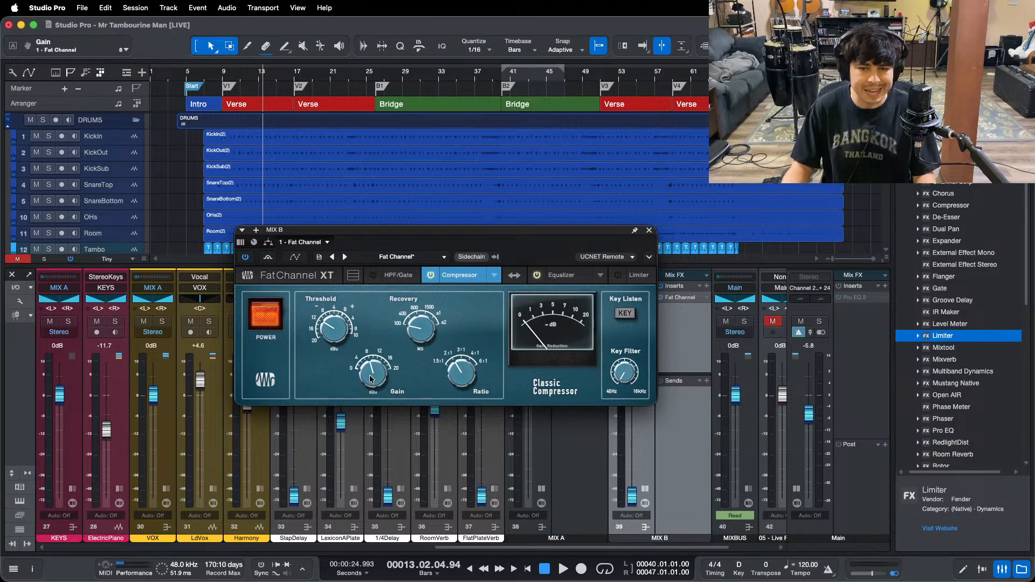
# Step: Play the first verse to check MIX B's compressor gain reduction, review its Vintage EQ settings, and close the Fat Channel window
pyautogui.click(204, 74)
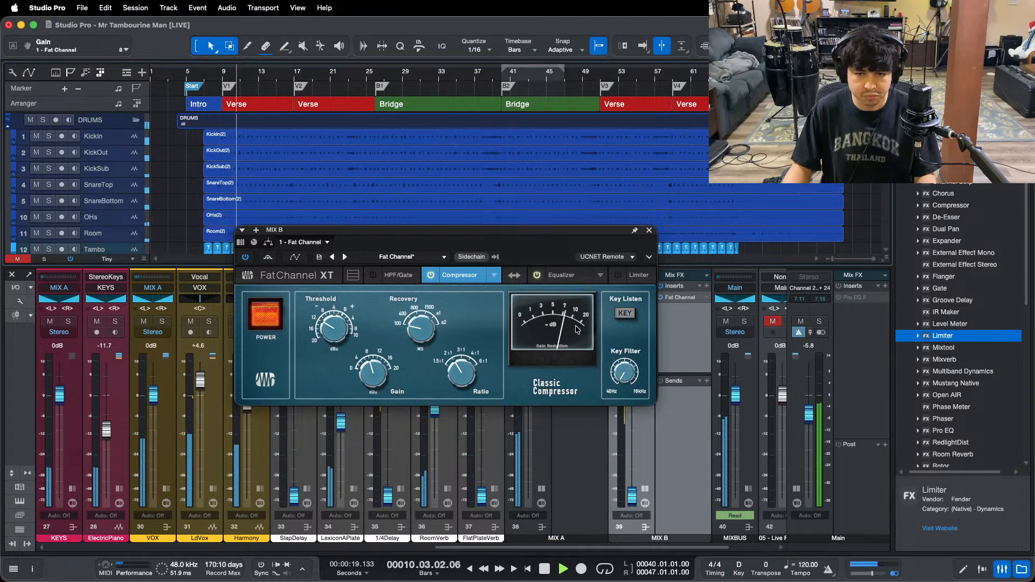
pyautogui.press('space')
pyautogui.click(562, 275)
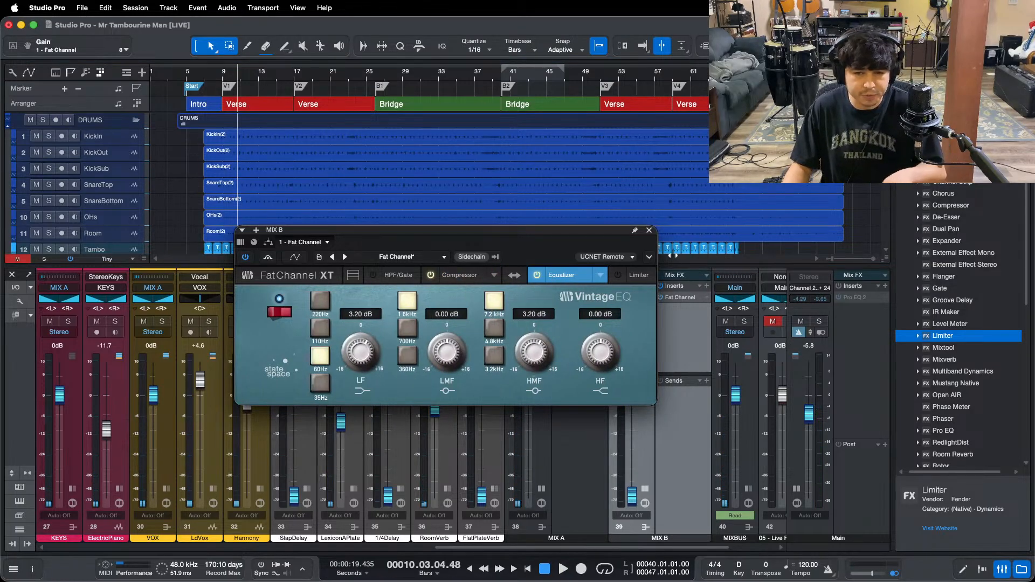
pyautogui.click(649, 230)
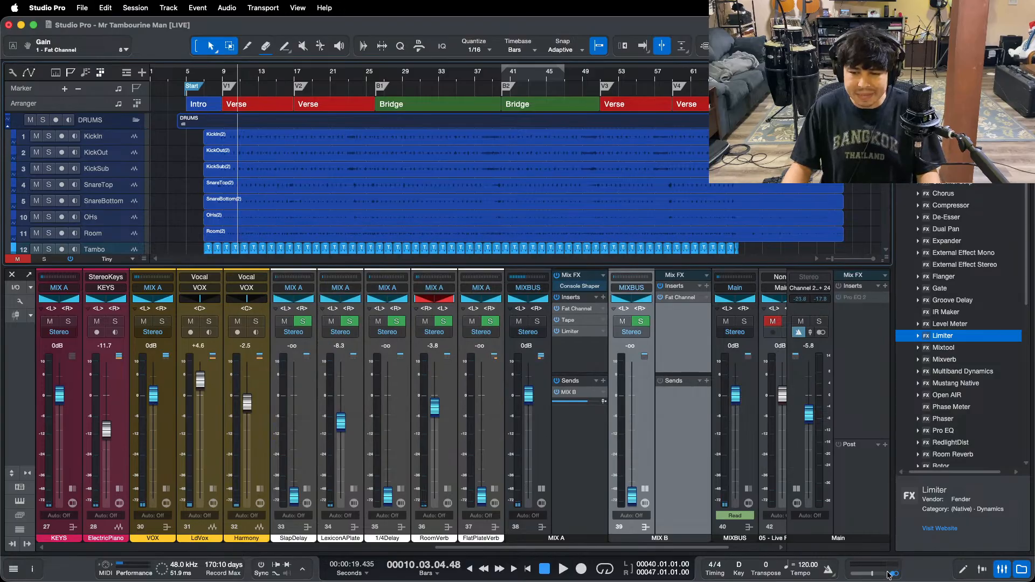
# Step: Collapse the MIX A channel and gradually raise the MIX B fader to -23.3 dB while playing from the first verse
pyautogui.click(541, 490)
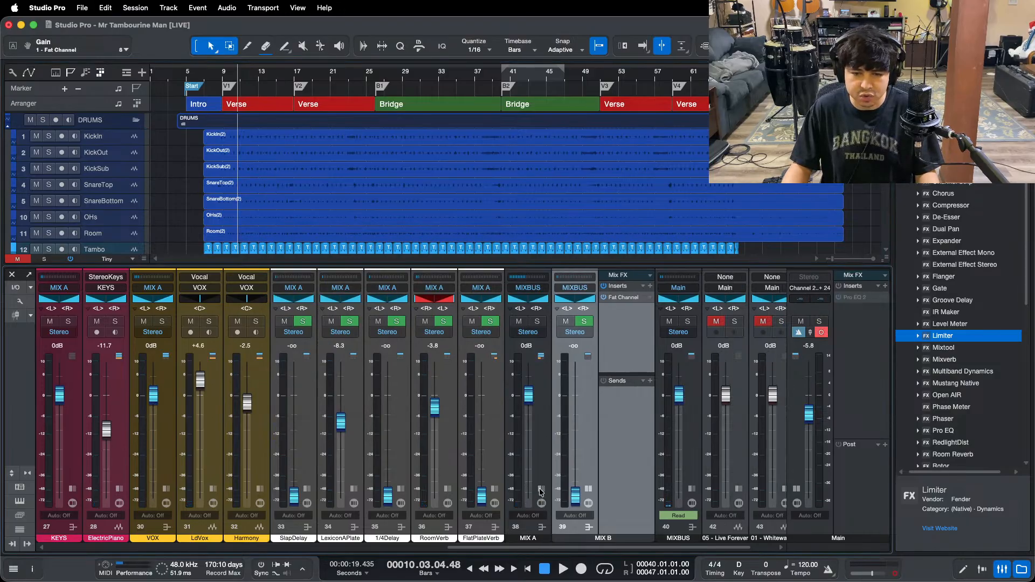
pyautogui.hotkey('shift', 'b')
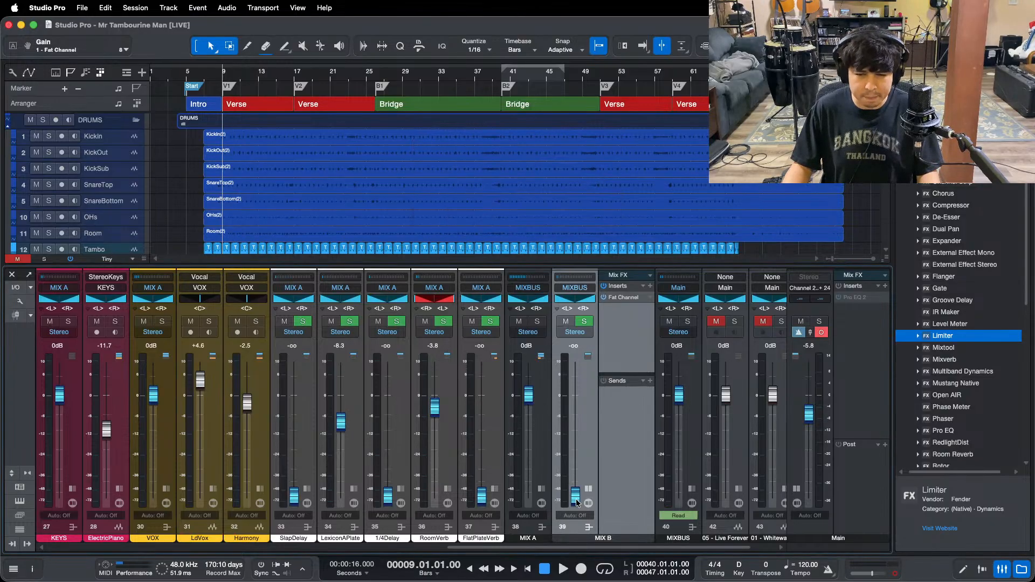
pyautogui.moveTo(576, 503); pyautogui.dragTo(574, 487)
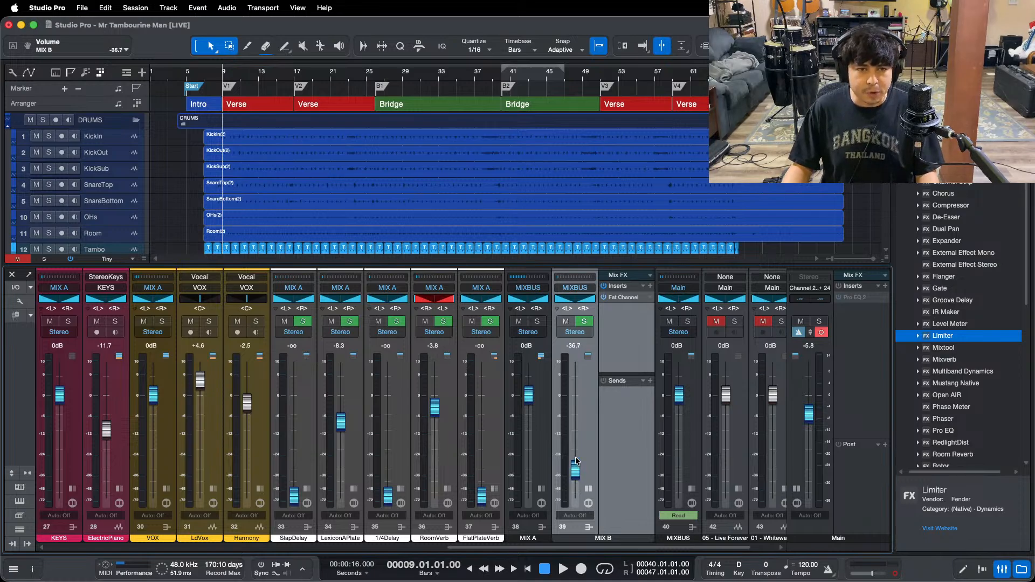
pyautogui.press('space')
pyautogui.scroll(4, 576, 460)
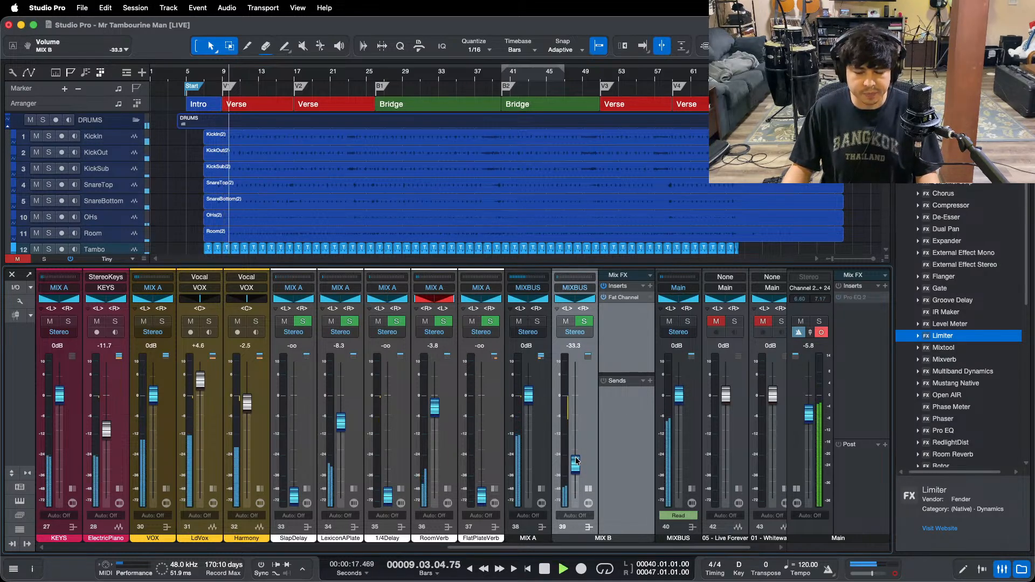
pyautogui.scroll(3, 576, 460)
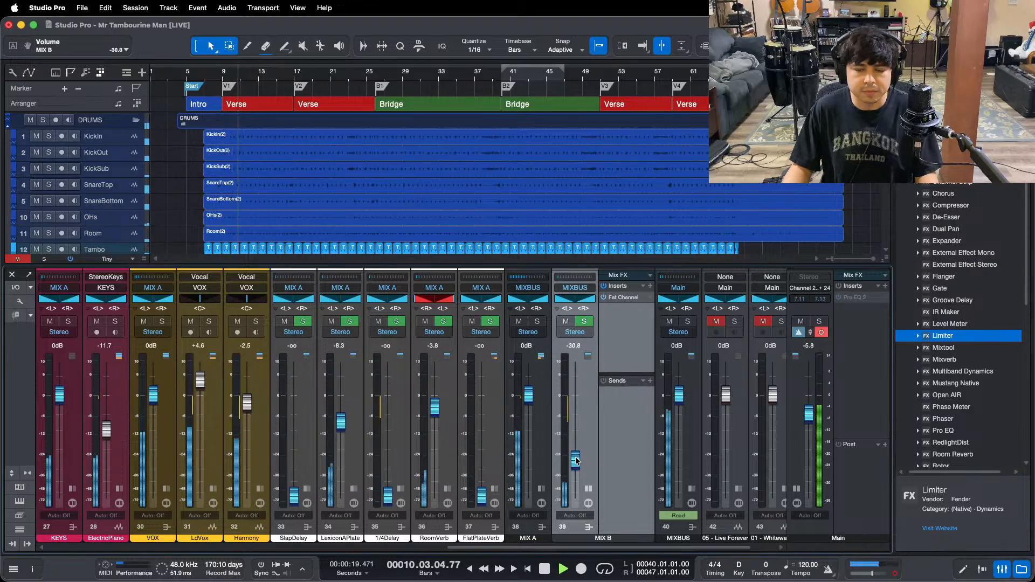
pyautogui.scroll(2, 576, 460)
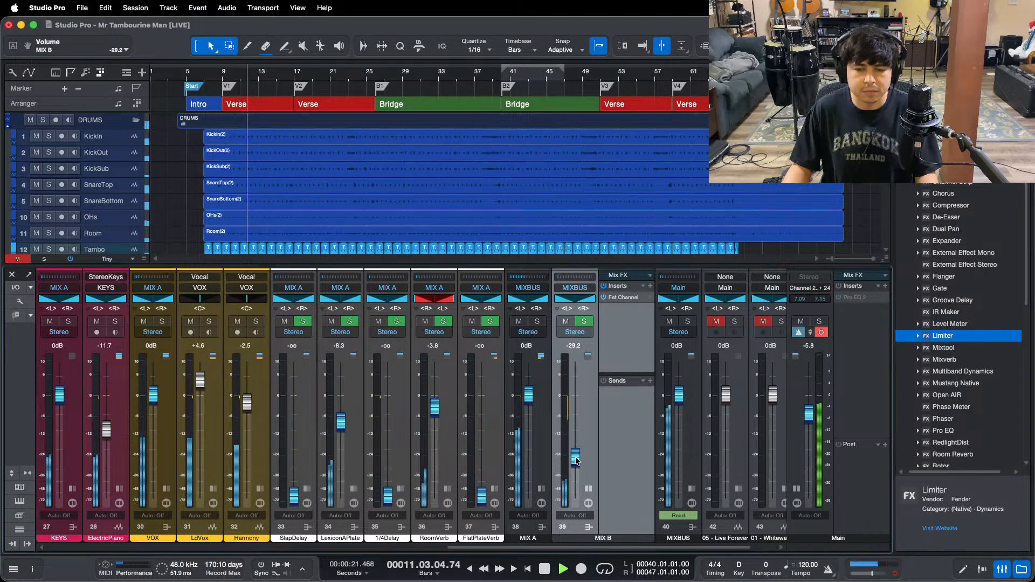
pyautogui.scroll(2, 575, 460)
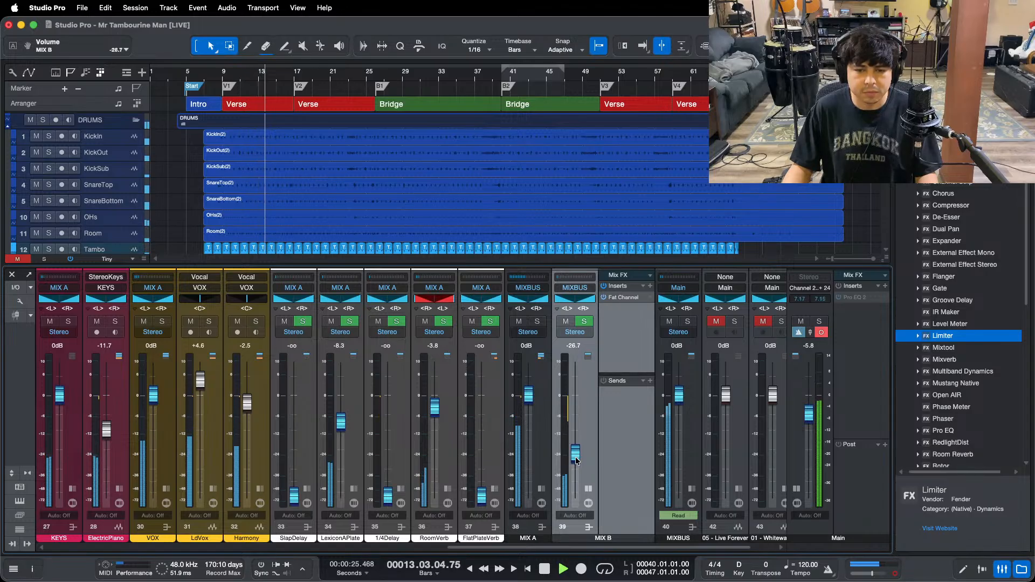
pyautogui.scroll(1, 576, 460)
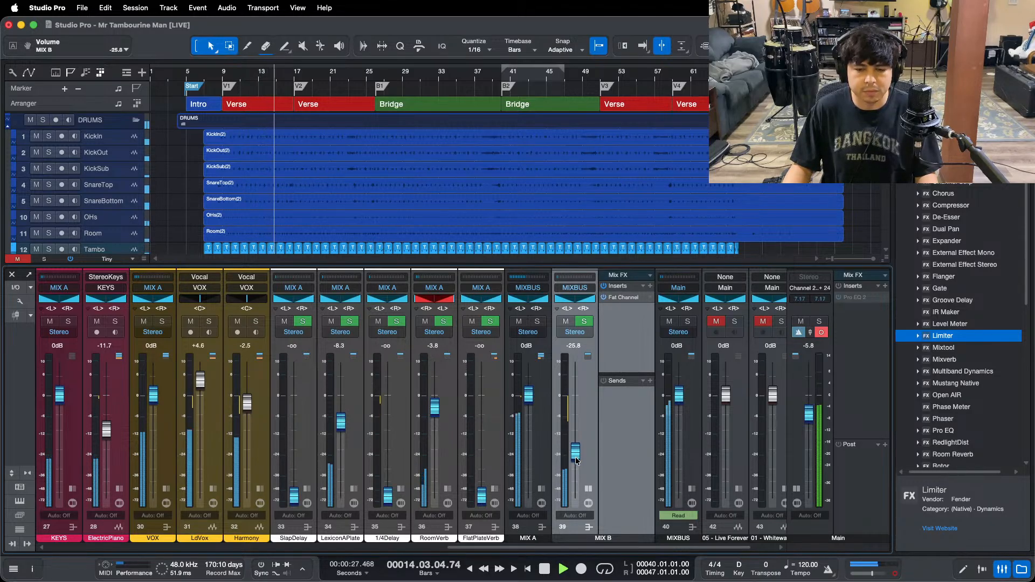
pyautogui.scroll(1, 575, 459)
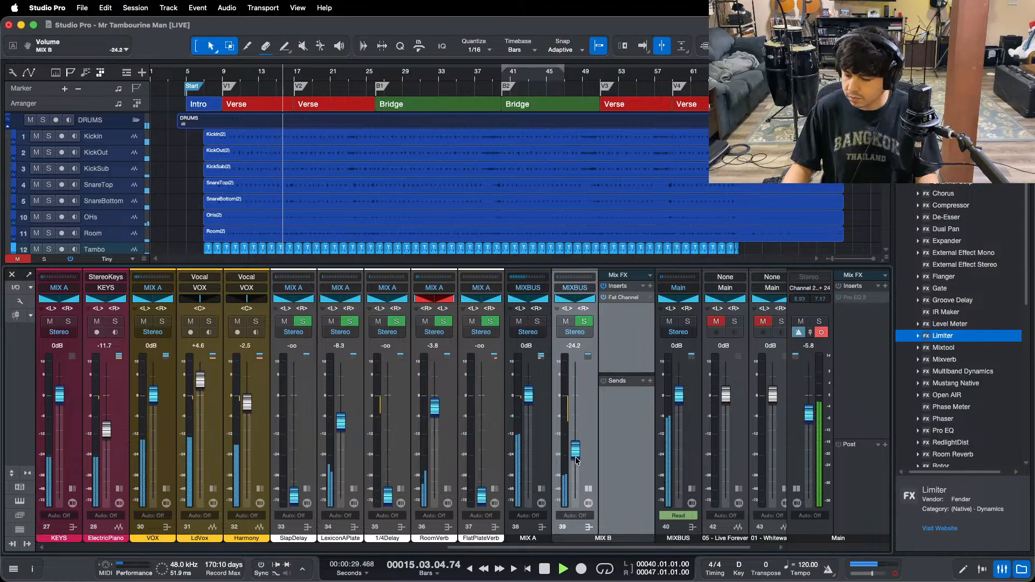
pyautogui.scroll(2, 576, 460)
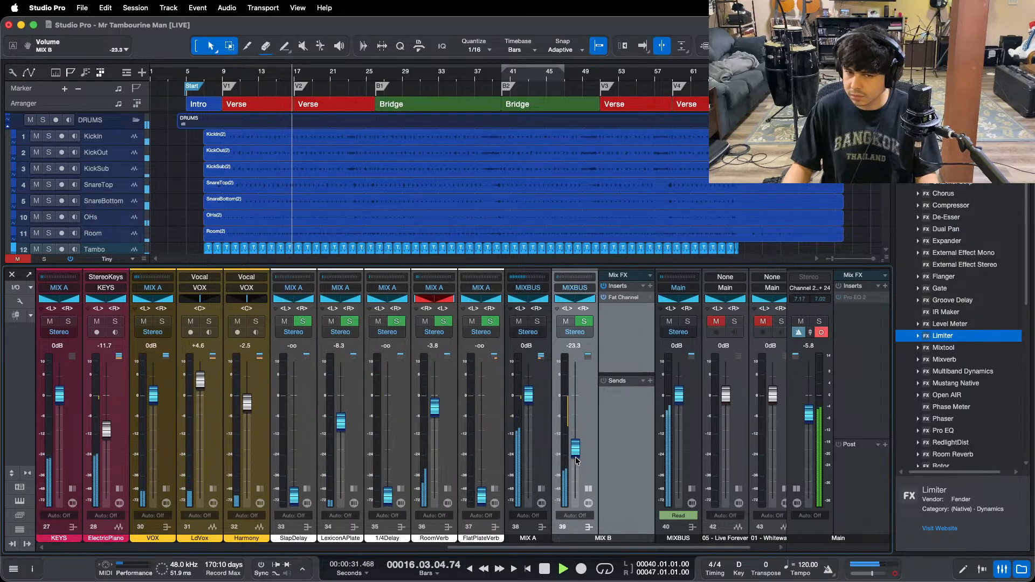
# Step: Fine-tune the MIX B fader during playback of the second verse, setting it to -20.8 dB
pyautogui.scroll(1, 576, 460)
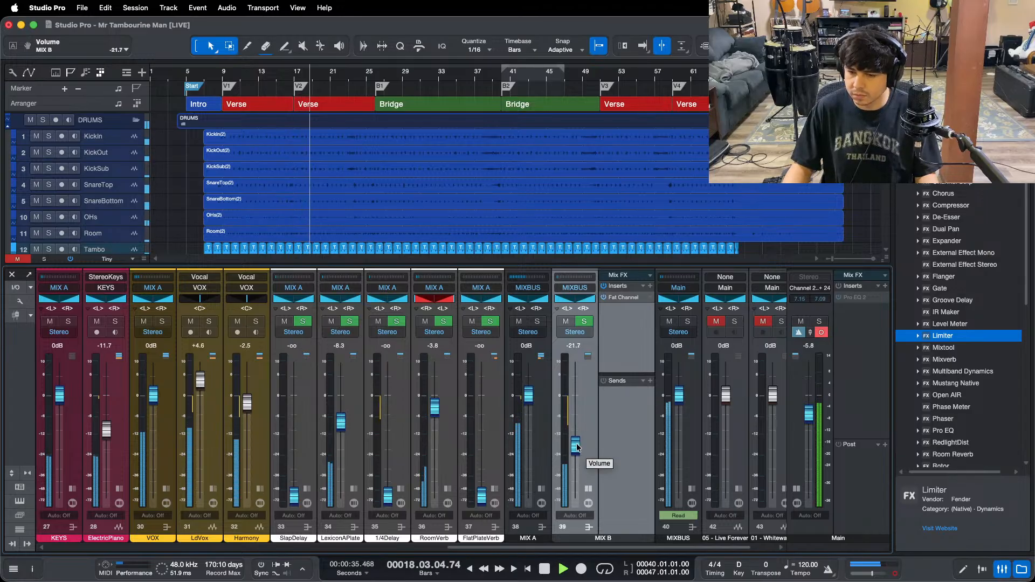
pyautogui.scroll(2, 577, 447)
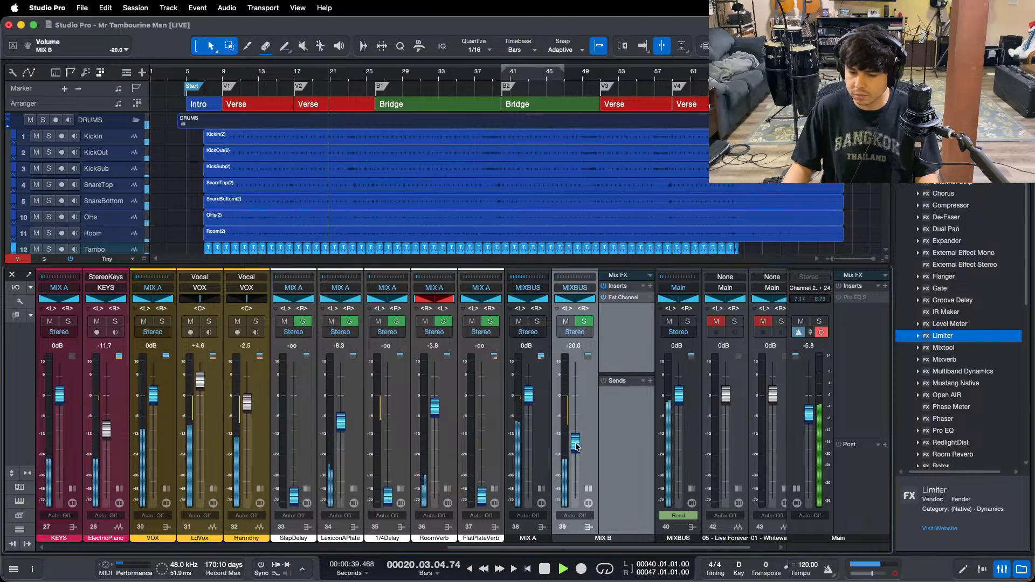
pyautogui.scroll(2, 575, 446)
pyautogui.scroll(-2, 576, 446)
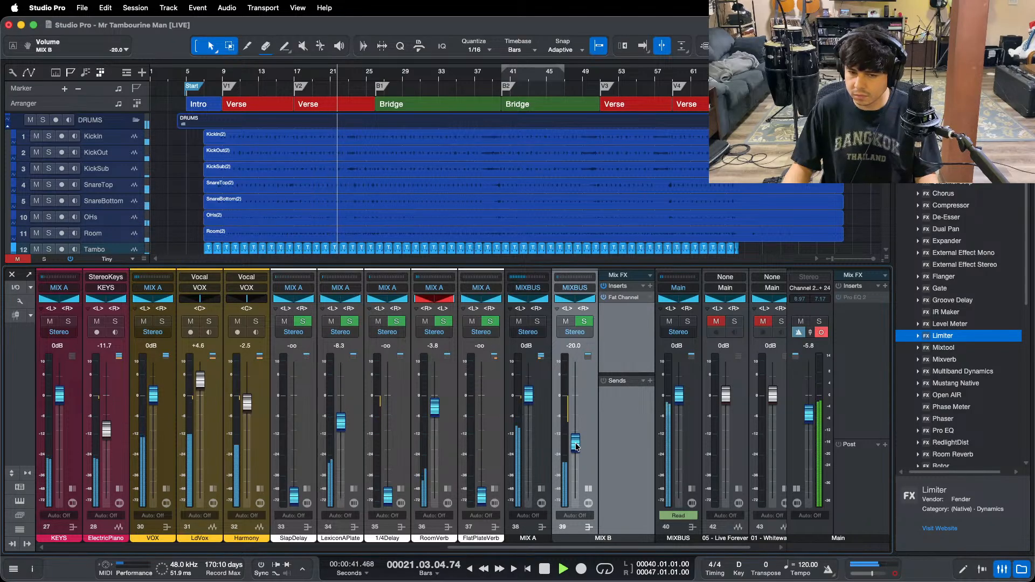
pyautogui.scroll(-2, 575, 447)
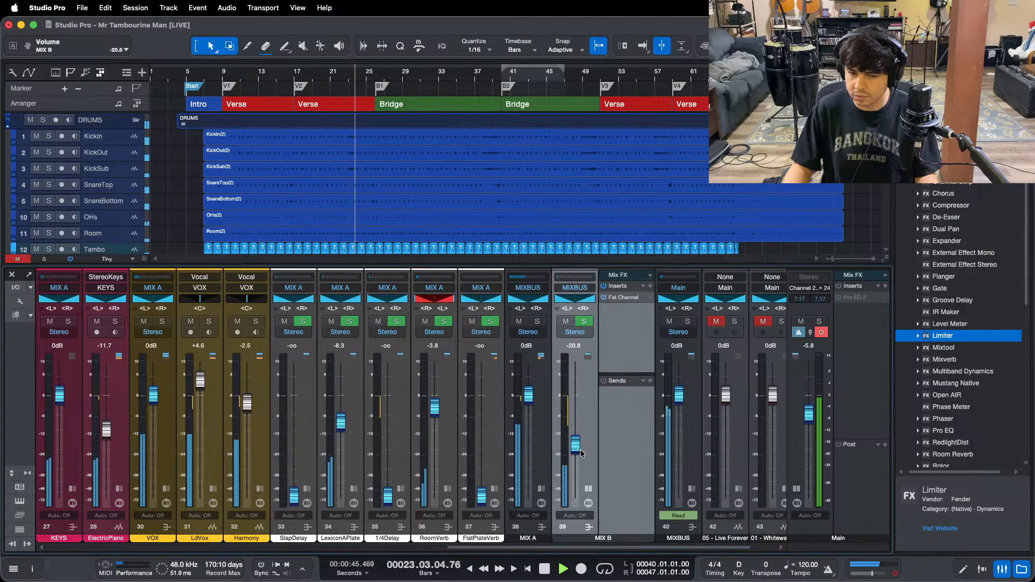
# Step: Replay from the first verse, set the MIX B fader to -20.0 dB and compare the mix with MIX B muted and unmuted
pyautogui.hotkey('shift', 'b')
pyautogui.hotkey('shift', 'b')
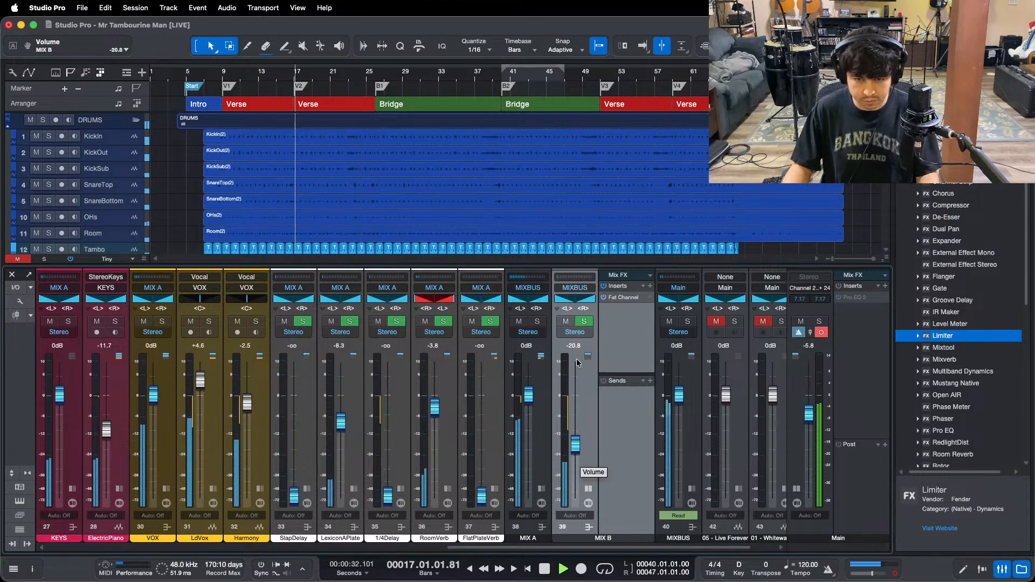
pyautogui.click(566, 322)
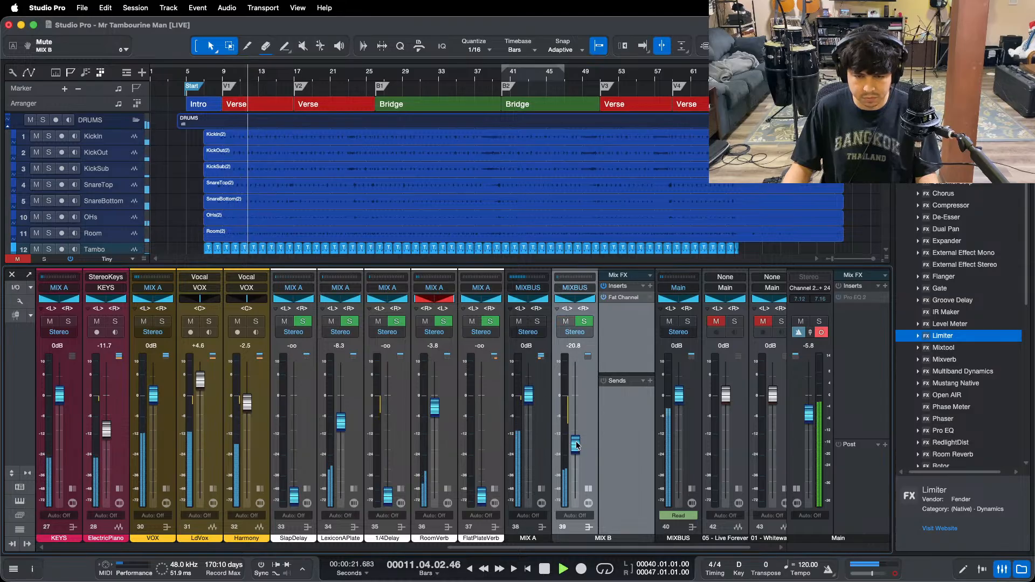
pyautogui.moveTo(575, 445); pyautogui.dragTo(576, 444)
pyautogui.click(566, 322)
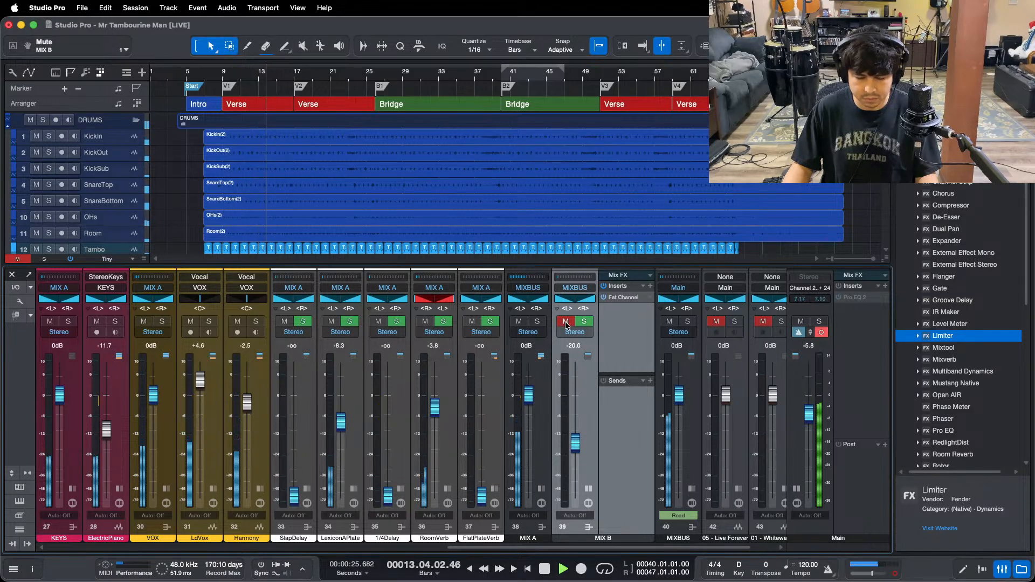
pyautogui.click(566, 322)
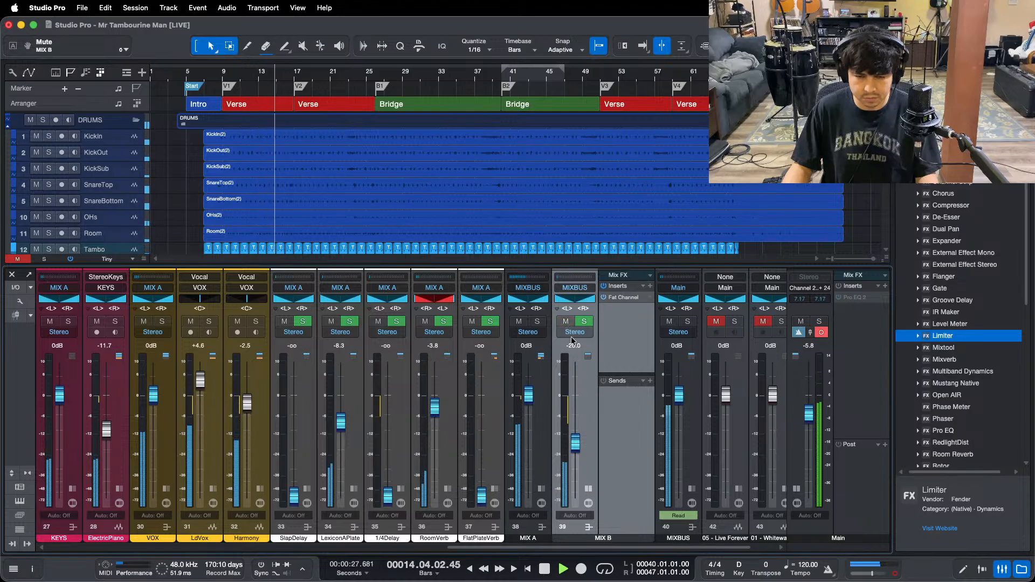
# Step: Switch the main output from mono to stereo and compare the mix with MIX B muted and unmuted
pyautogui.moveTo(613, 580)
pyautogui.click(563, 565)
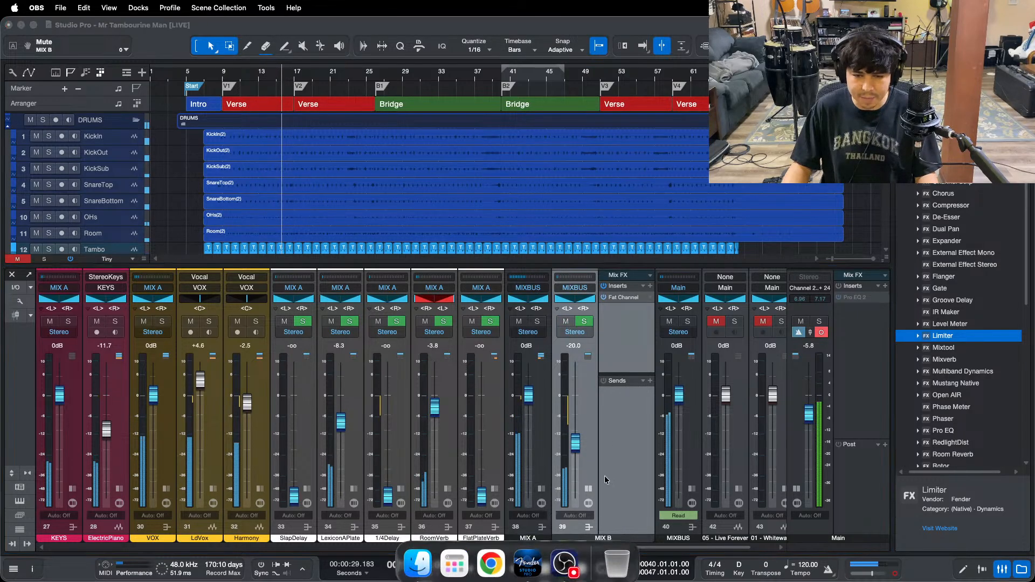
pyautogui.click(872, 489)
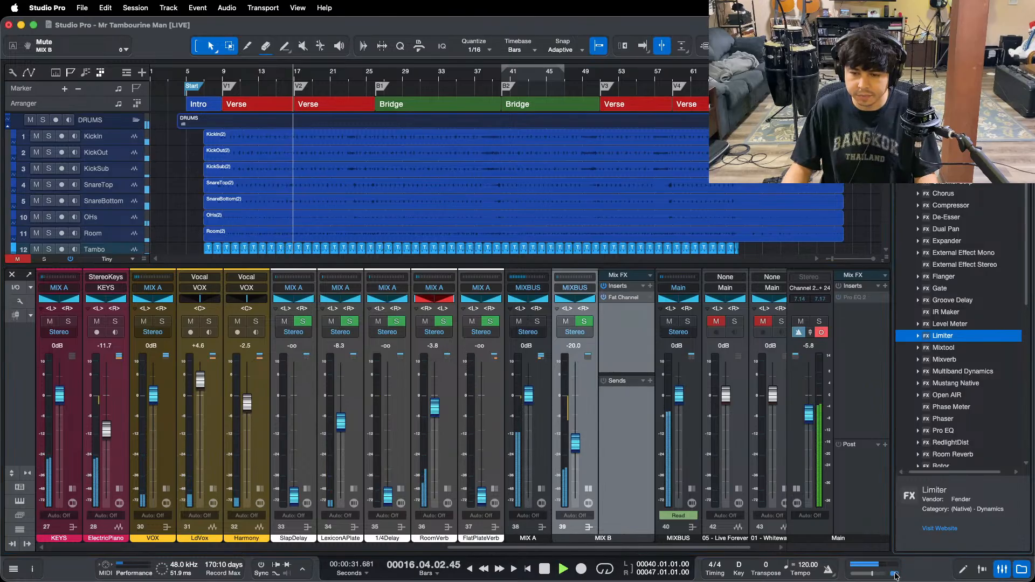
pyautogui.click(566, 322)
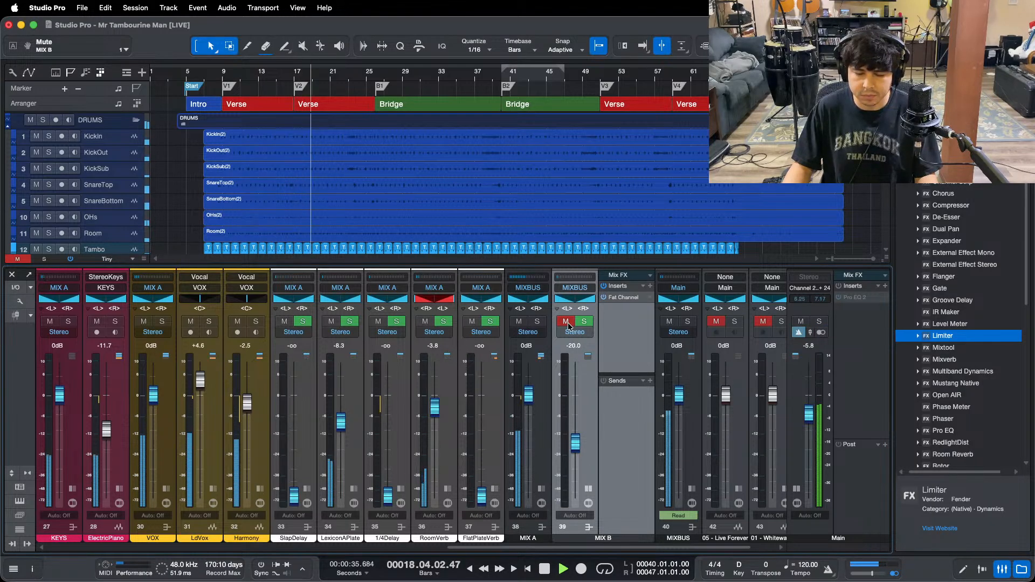
pyautogui.click(566, 322)
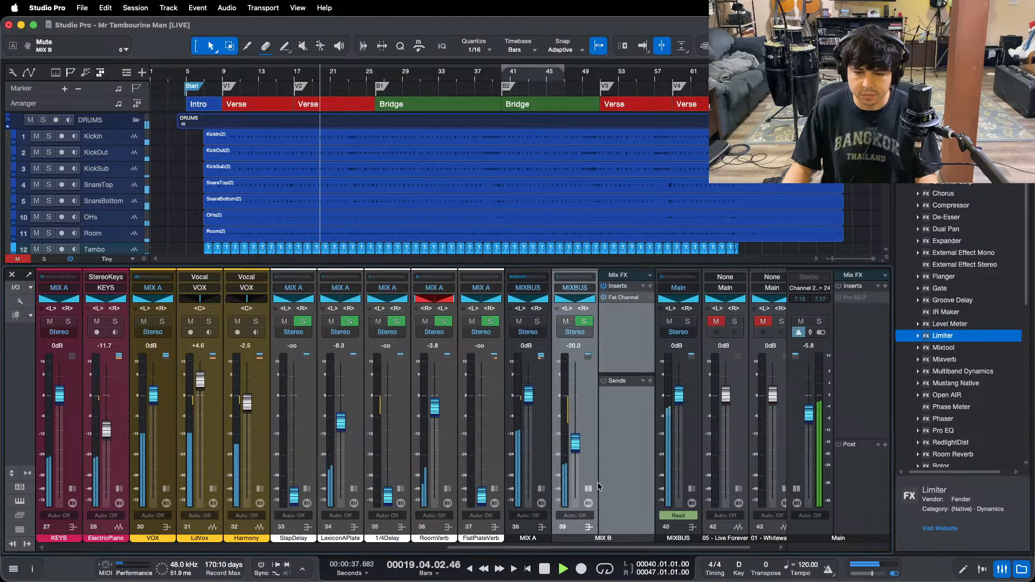
# Step: Hide the mixer console, stop playback and save the session
pyautogui.press('F3')
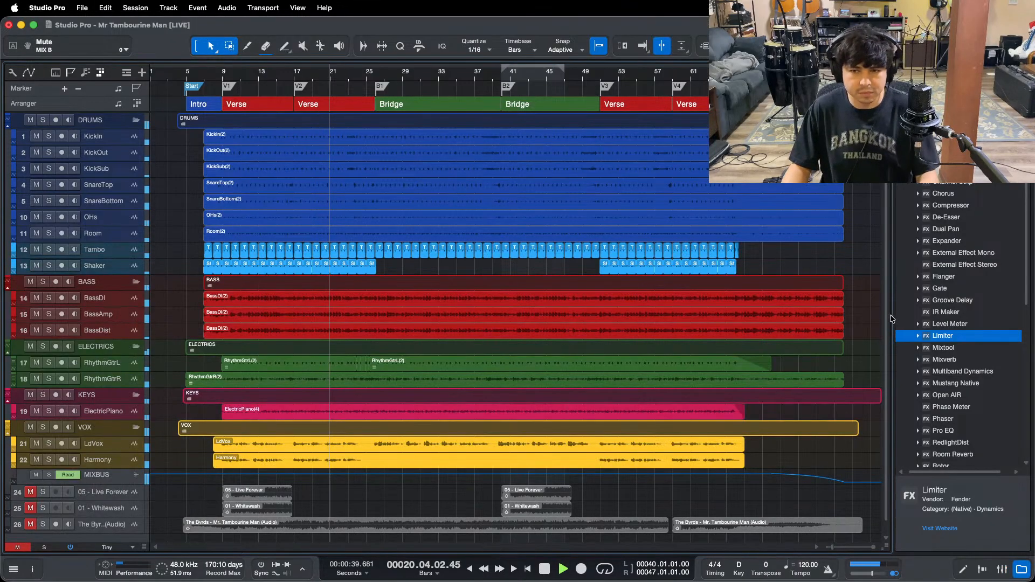
pyautogui.hotkey('ctrl', 's')
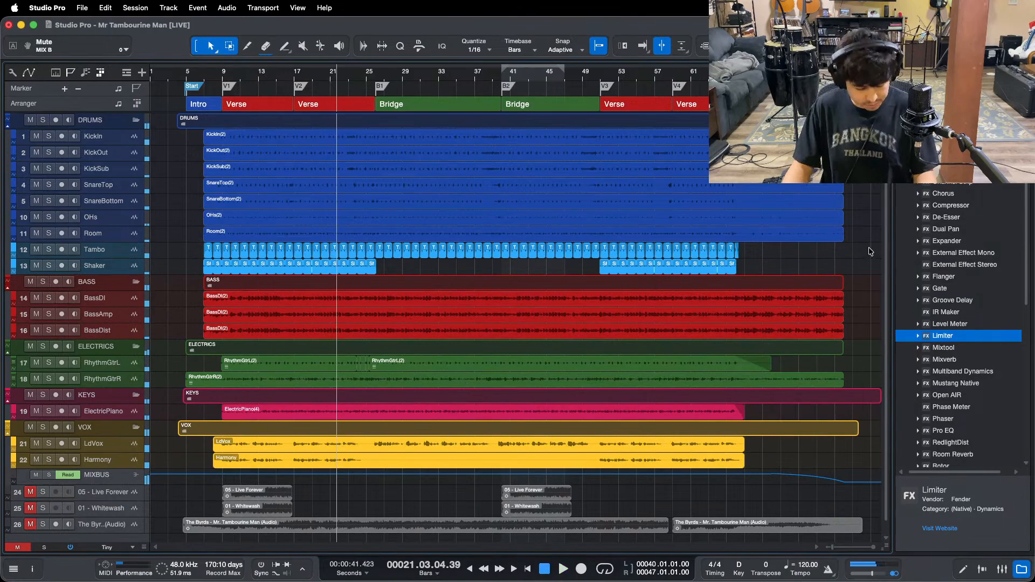
# Step: Place the playback position at the Start marker and set the Main channel fader to 0 dB in the mixer
pyautogui.click(180, 81)
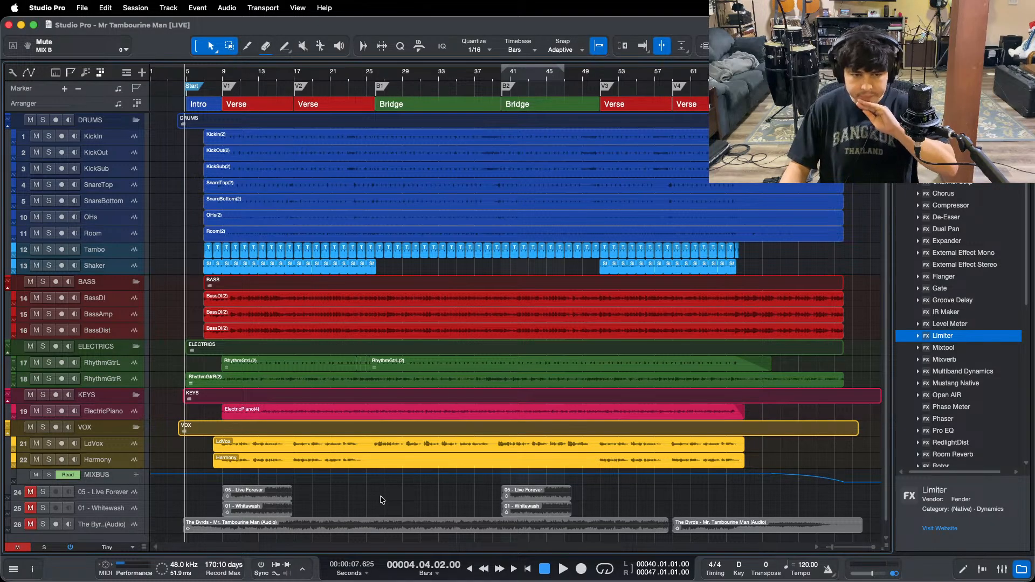
pyautogui.press('F3')
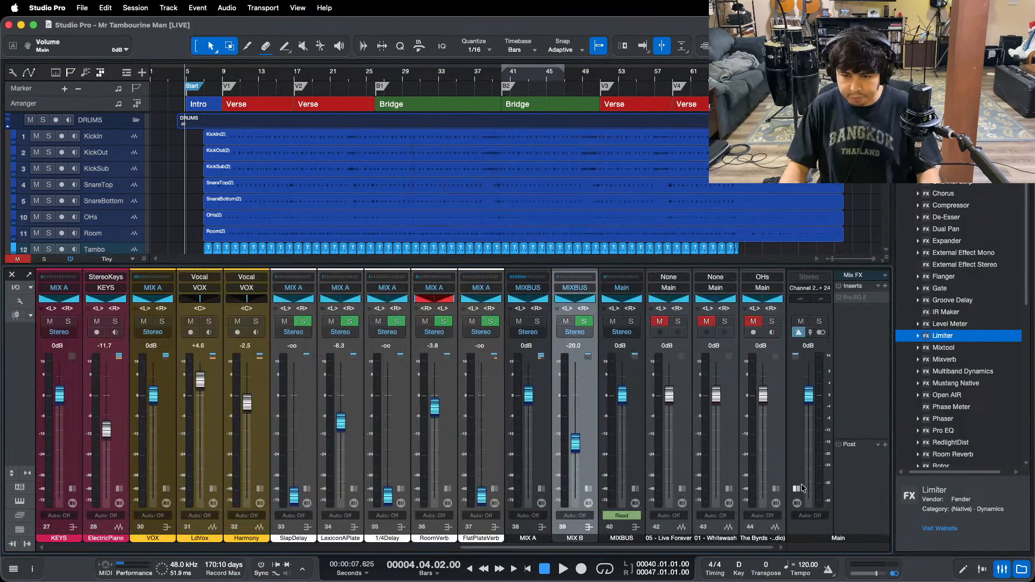
pyautogui.press('F3')
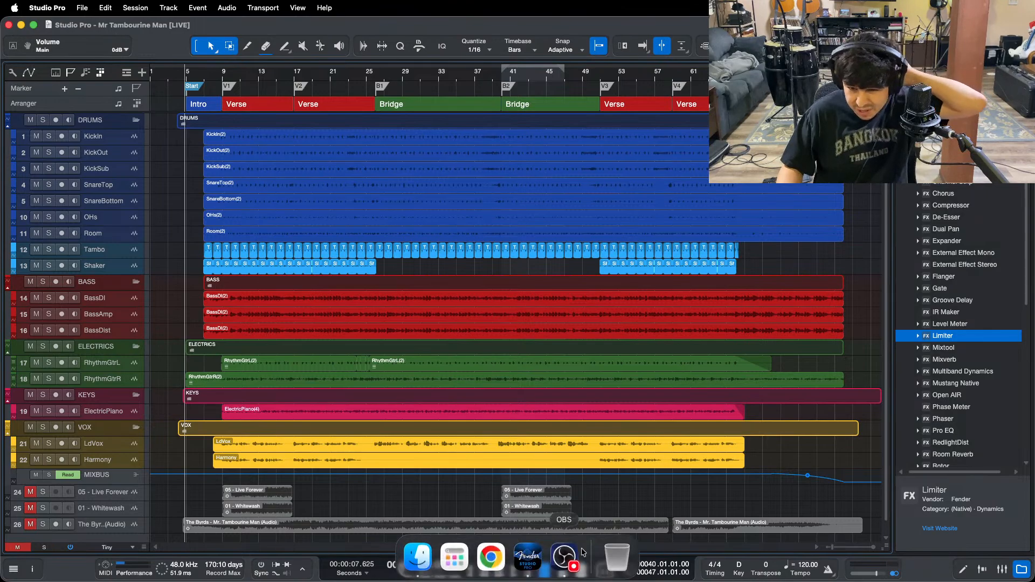
# Step: Play the whole song from the Start marker to review the full mix, stop playback at the end, and switch to OBS
pyautogui.click(567, 556)
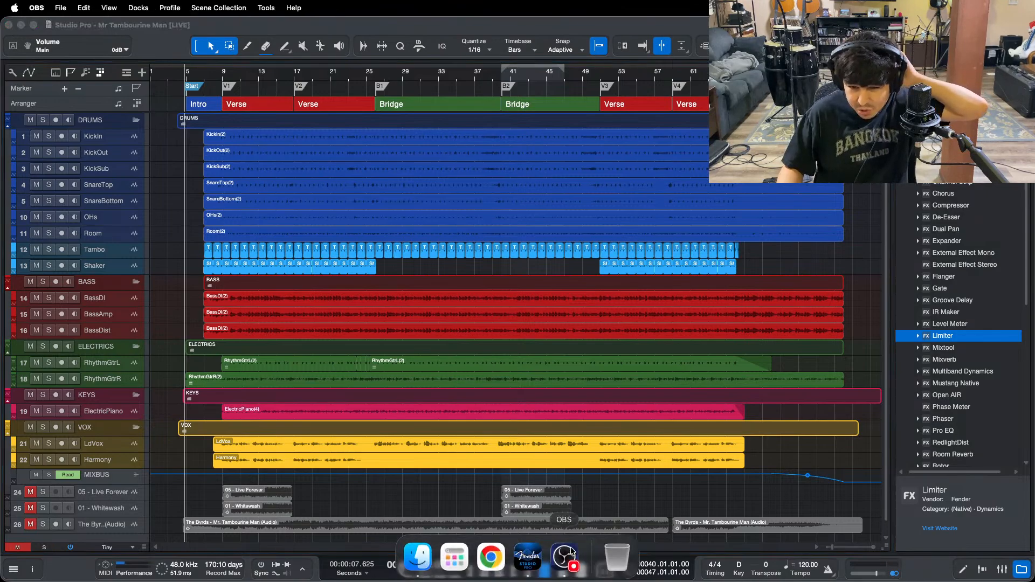
pyautogui.click(986, 533)
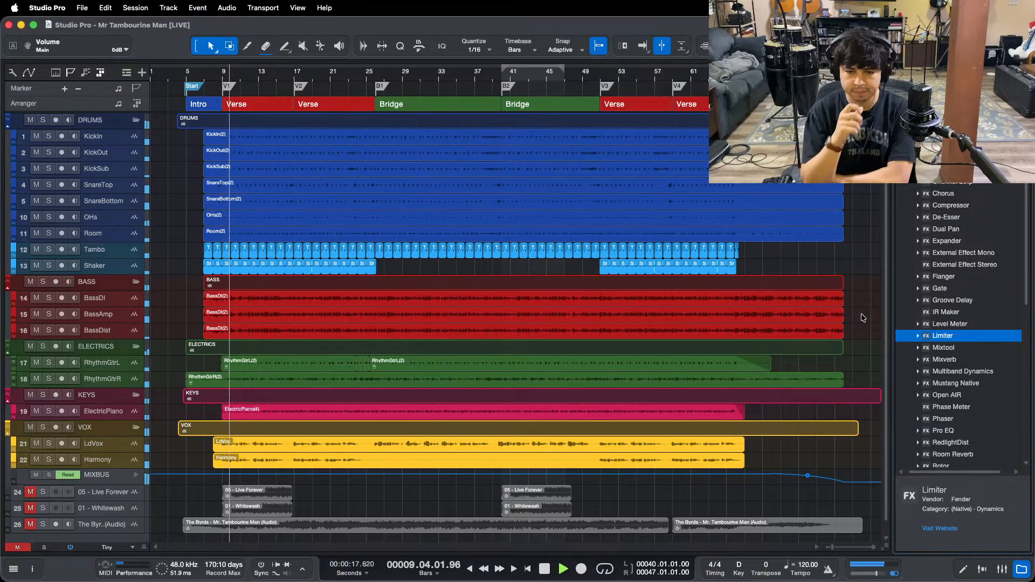
pyautogui.click(1002, 568)
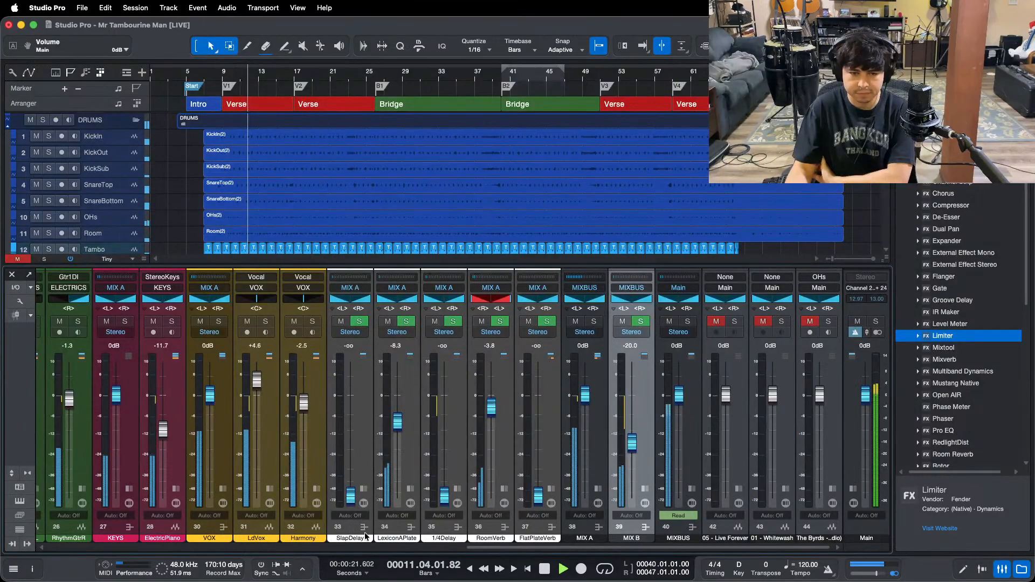
pyautogui.press('F3')
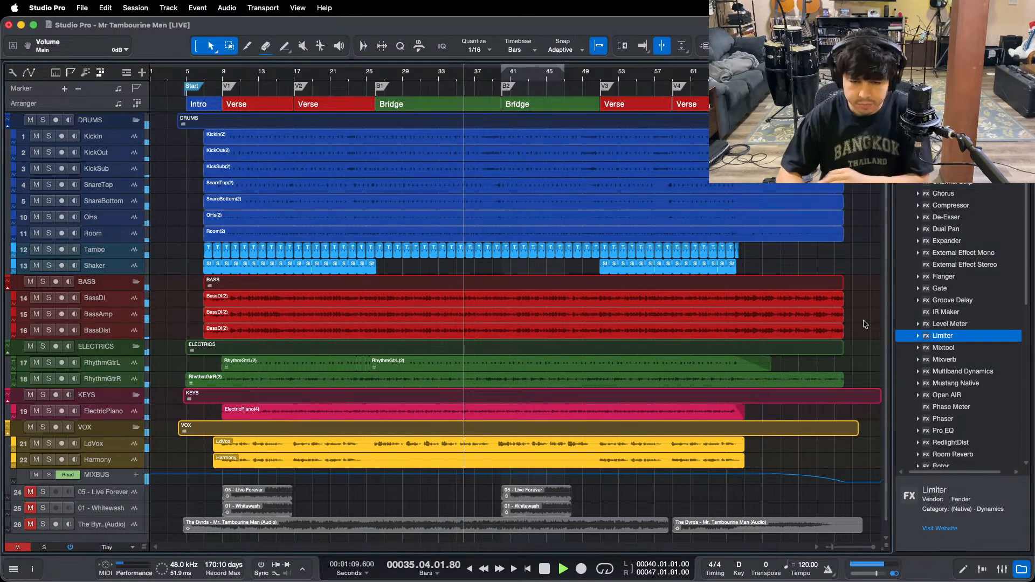
pyautogui.click(564, 559)
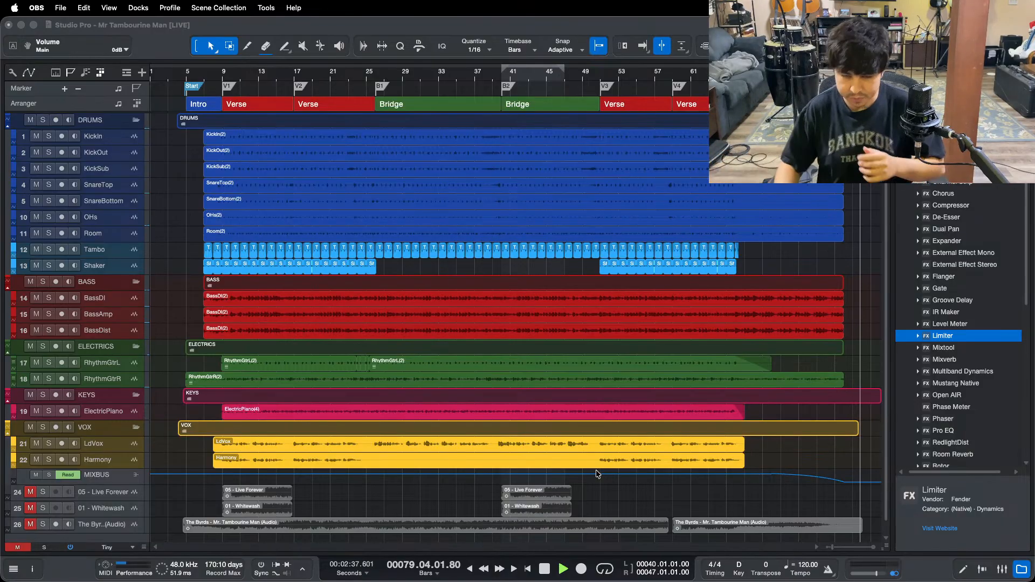
pyautogui.click(874, 459)
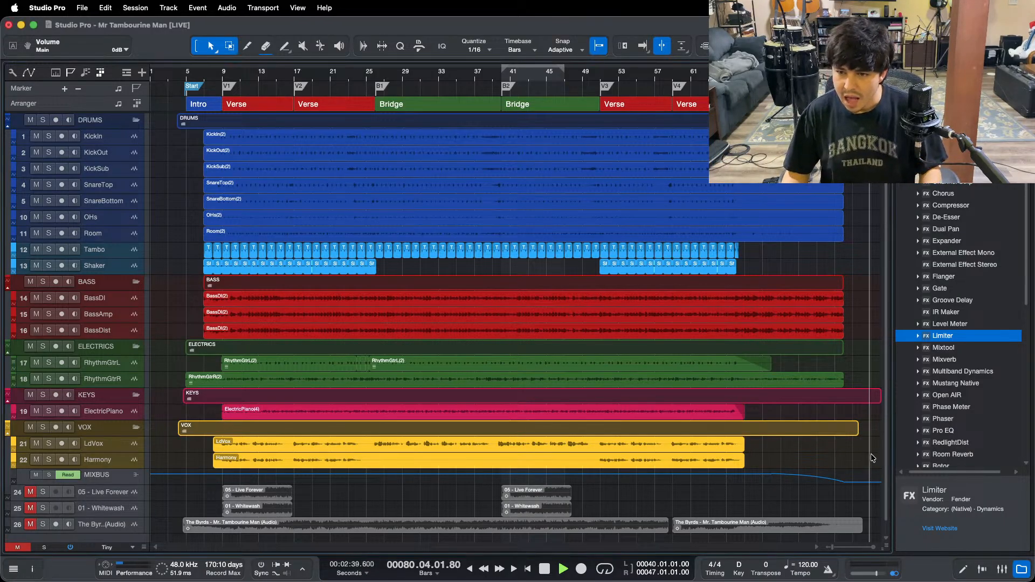
pyautogui.press('space')
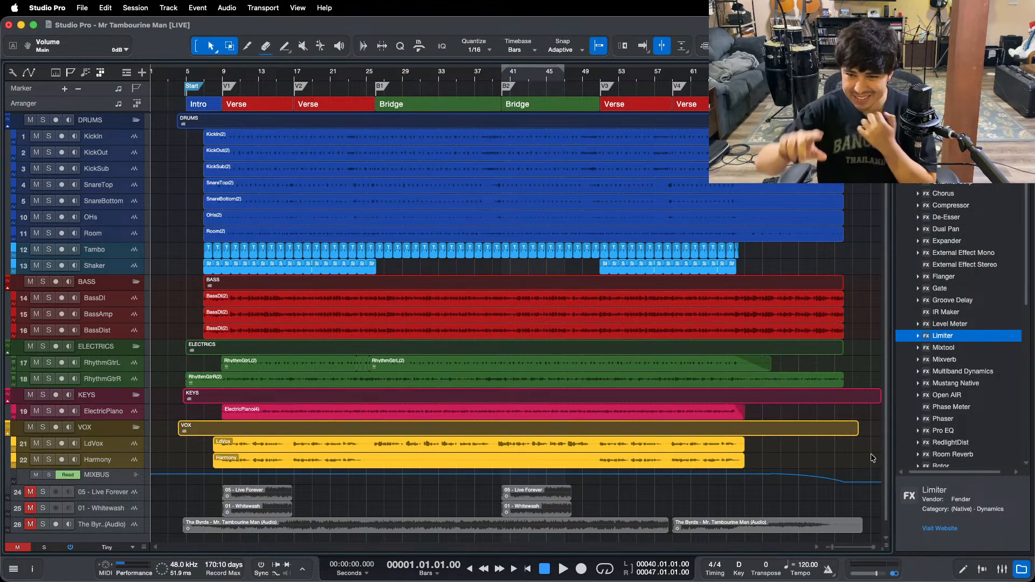
pyautogui.moveTo(646, 577)
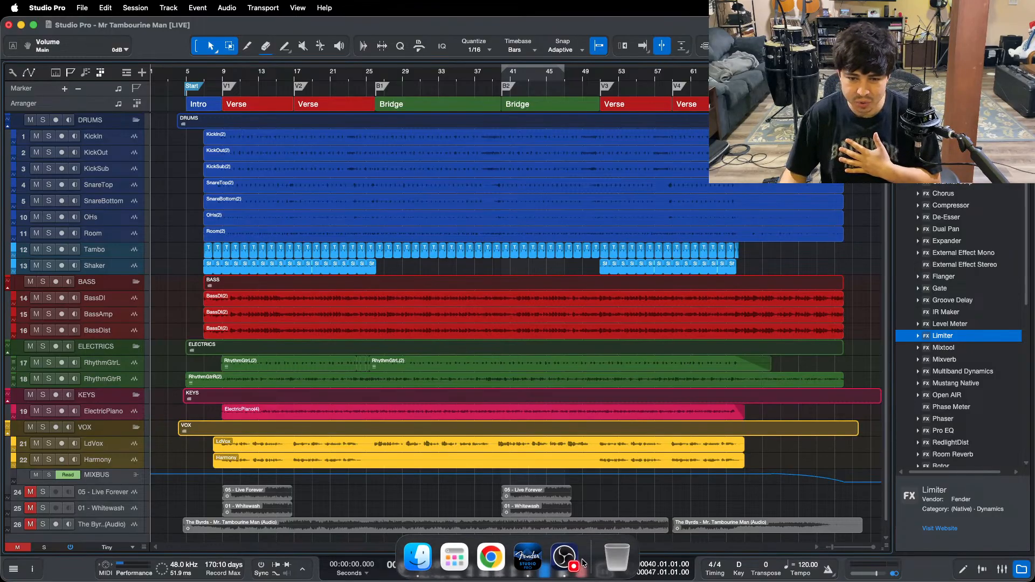
pyautogui.click(564, 557)
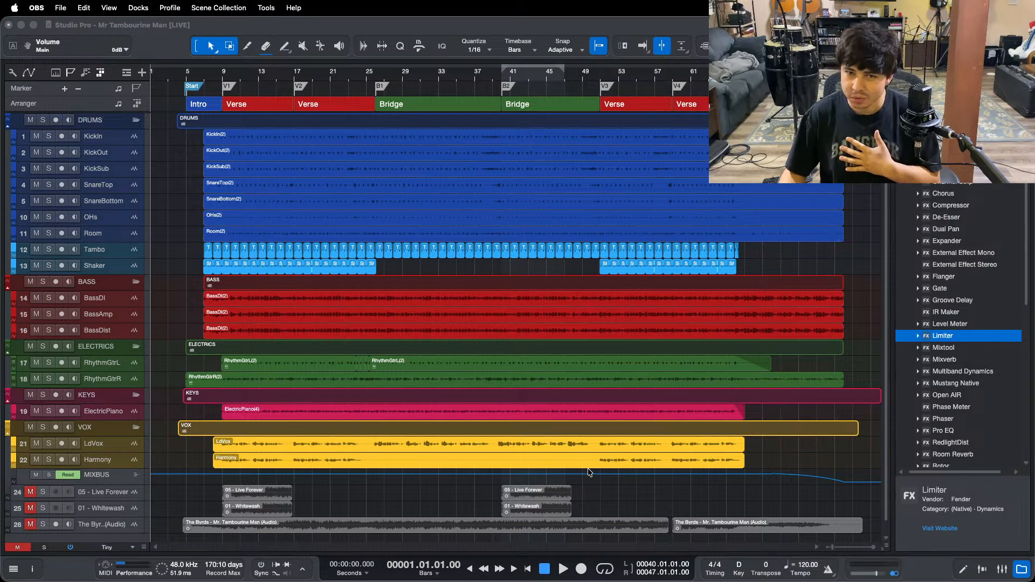